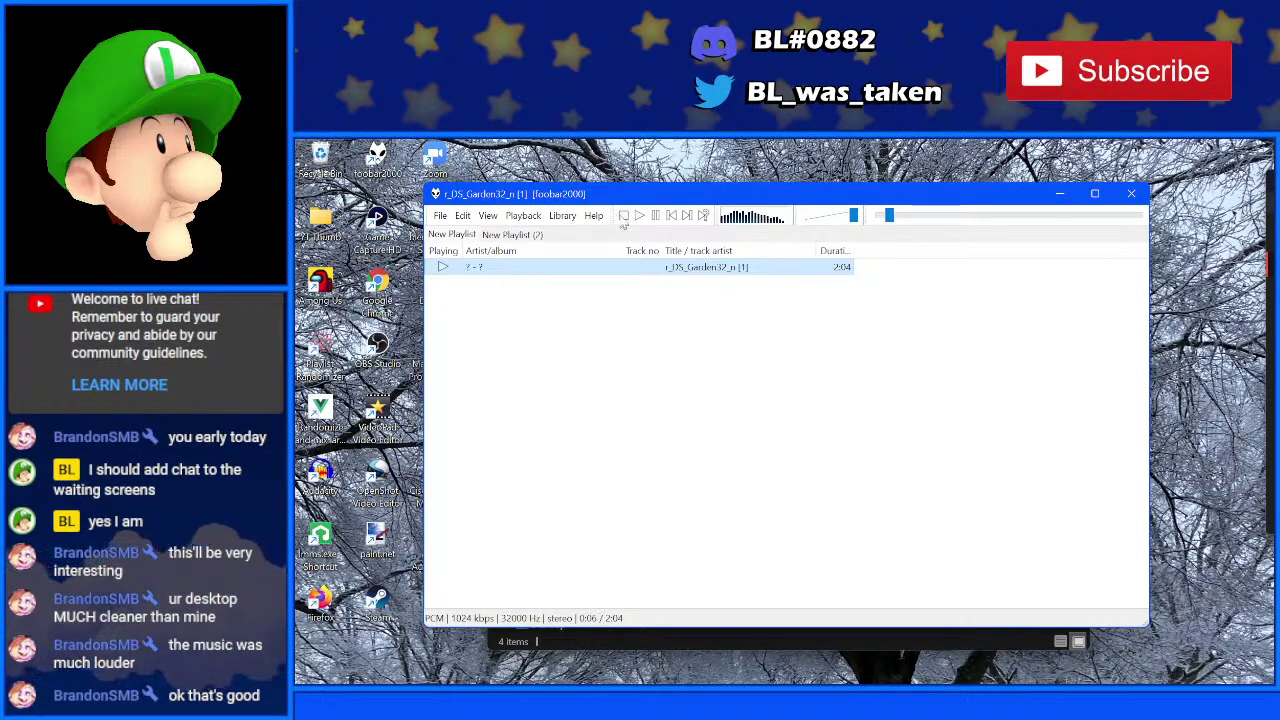
- Stop the playing r_DS_Garden32_n [1] track and close the music player
{"action": "left_click", "coordinate": [623, 215]}
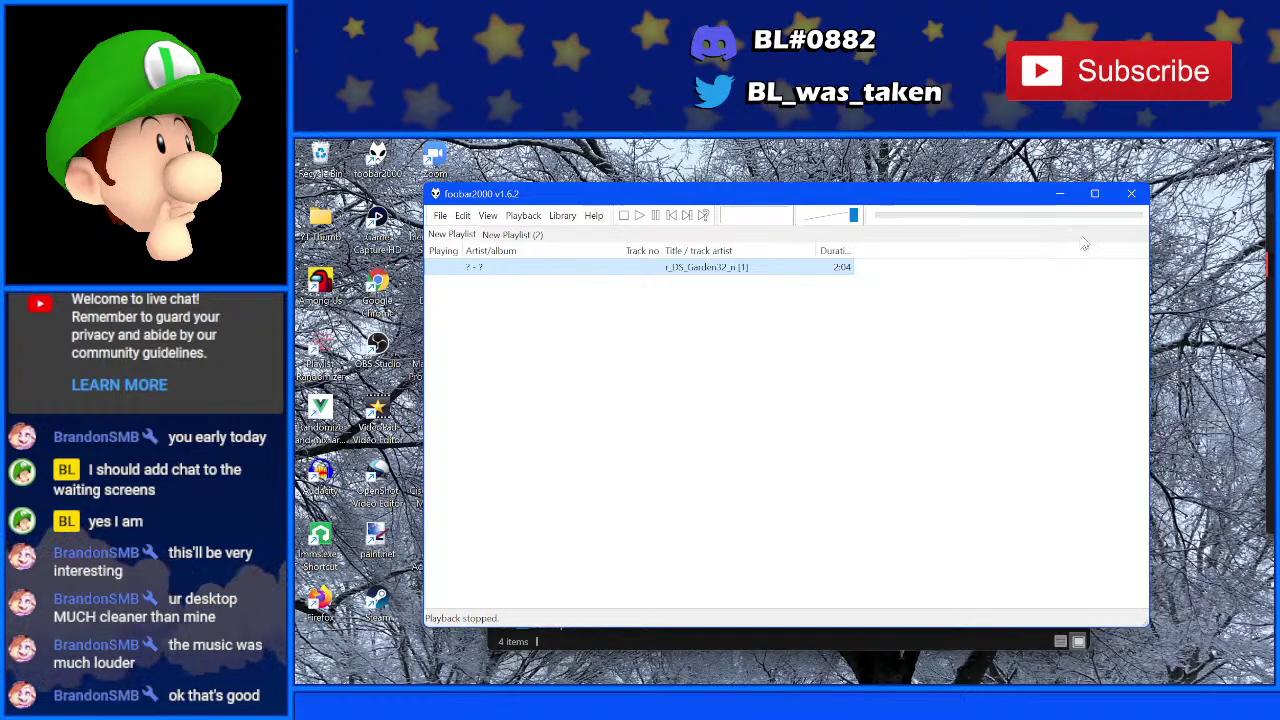
{"action": "left_click", "coordinate": [1132, 195]}
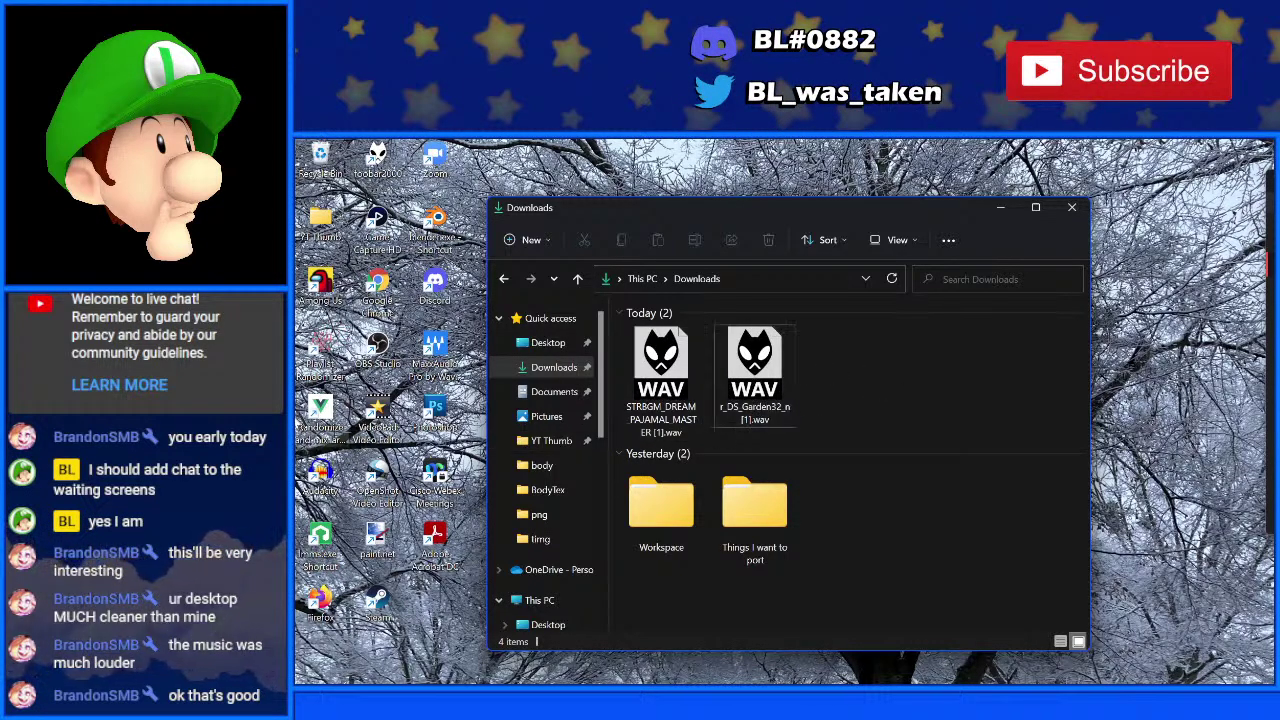
- Launch Audacity and import r_DS_Garden32_n [1].wav from the Downloads folder
{"action": "left_click_drag", "start_coordinate": [320, 472], "coordinate": [893, 398]}
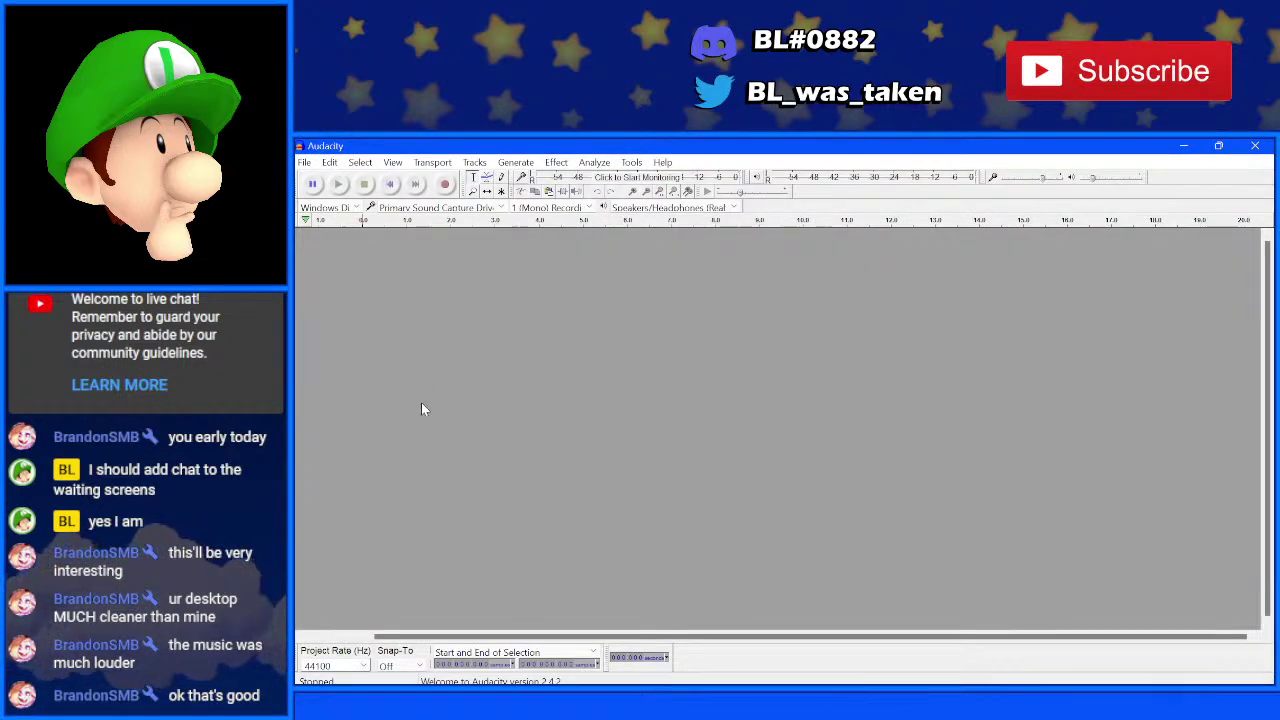
{"action": "left_click", "coordinate": [519, 671]}
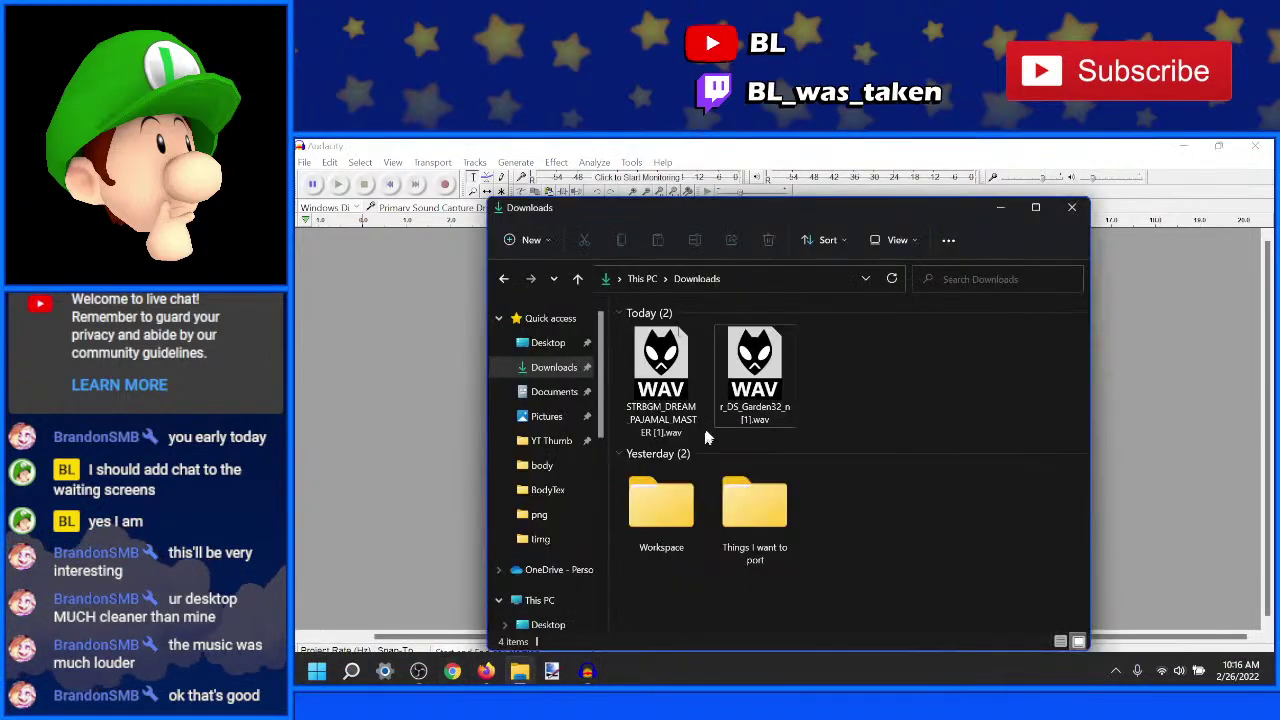
{"action": "left_click_drag", "start_coordinate": [754, 375], "coordinate": [330, 360]}
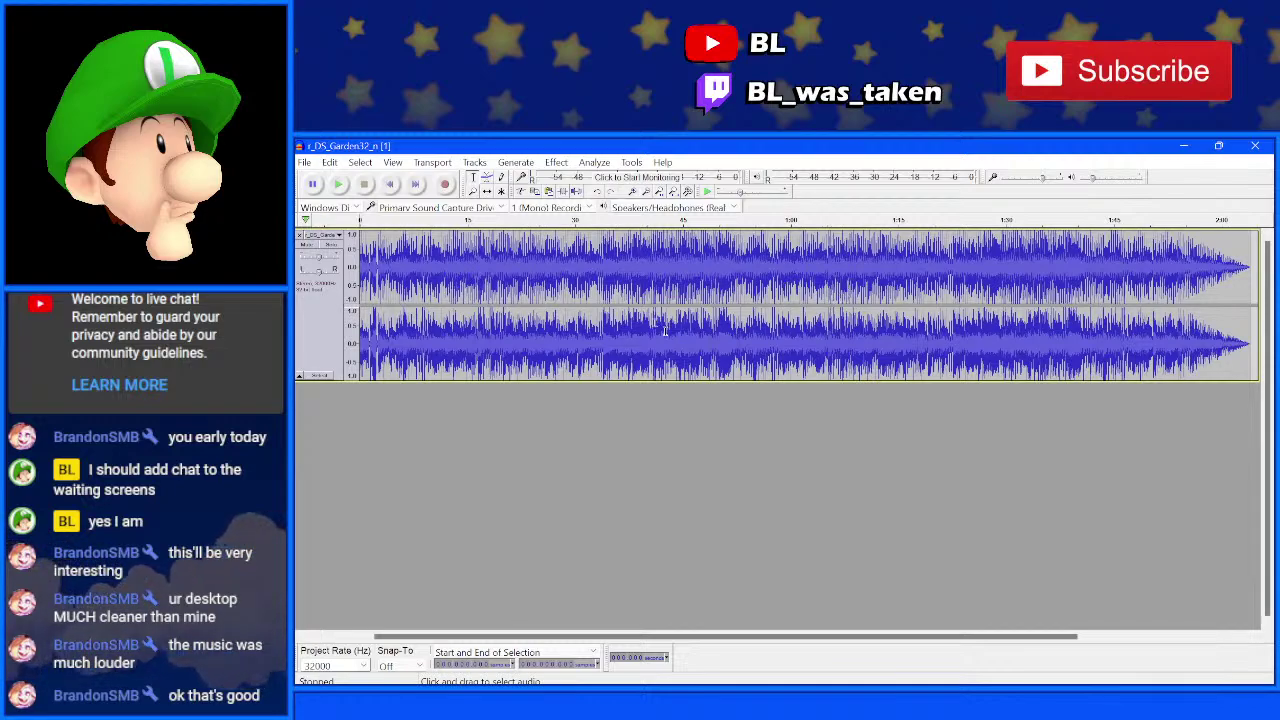
{"action": "key", "text": "ctrl+a"}
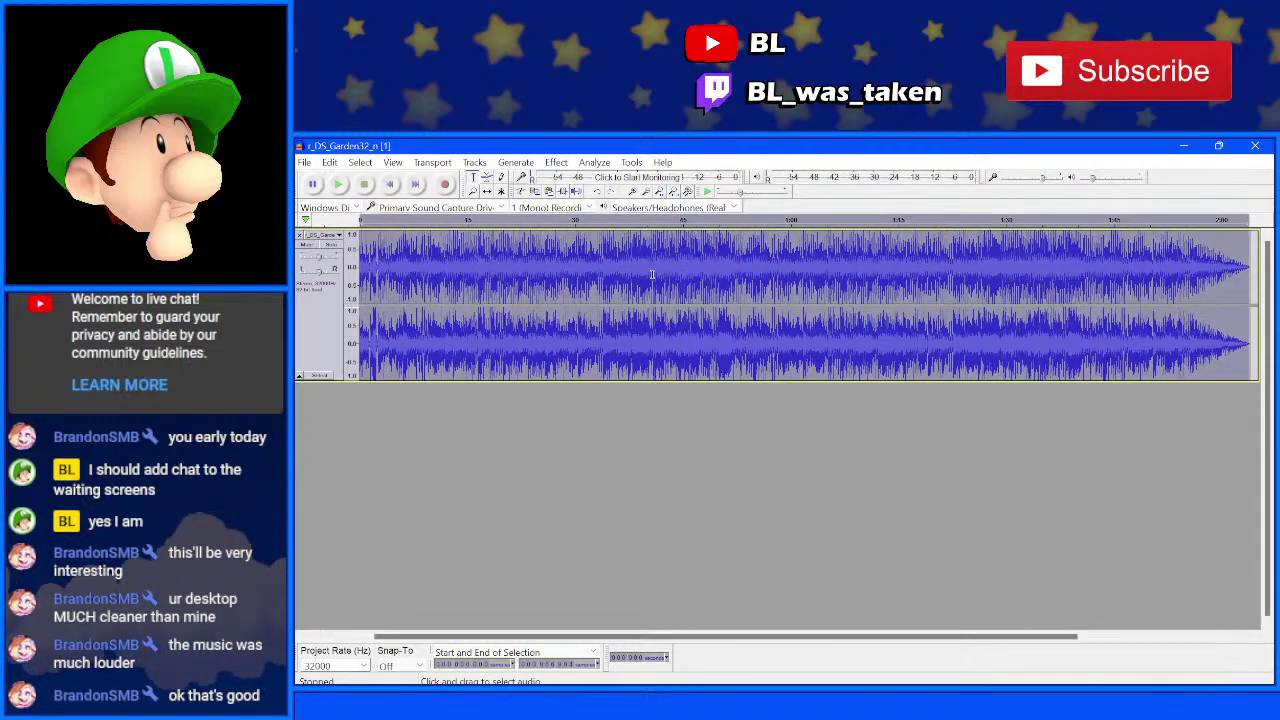
{"action": "left_click", "coordinate": [619, 355]}
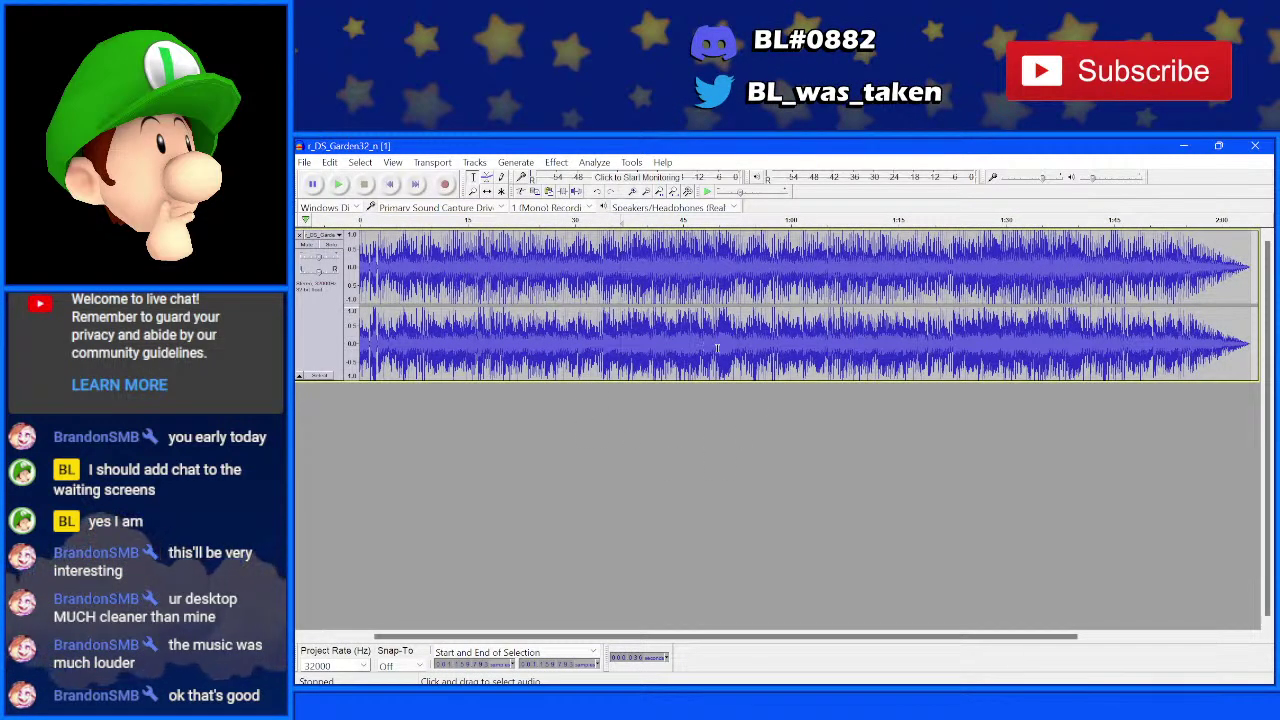
{"action": "left_click_drag", "start_coordinate": [619, 352], "coordinate": [651, 345]}
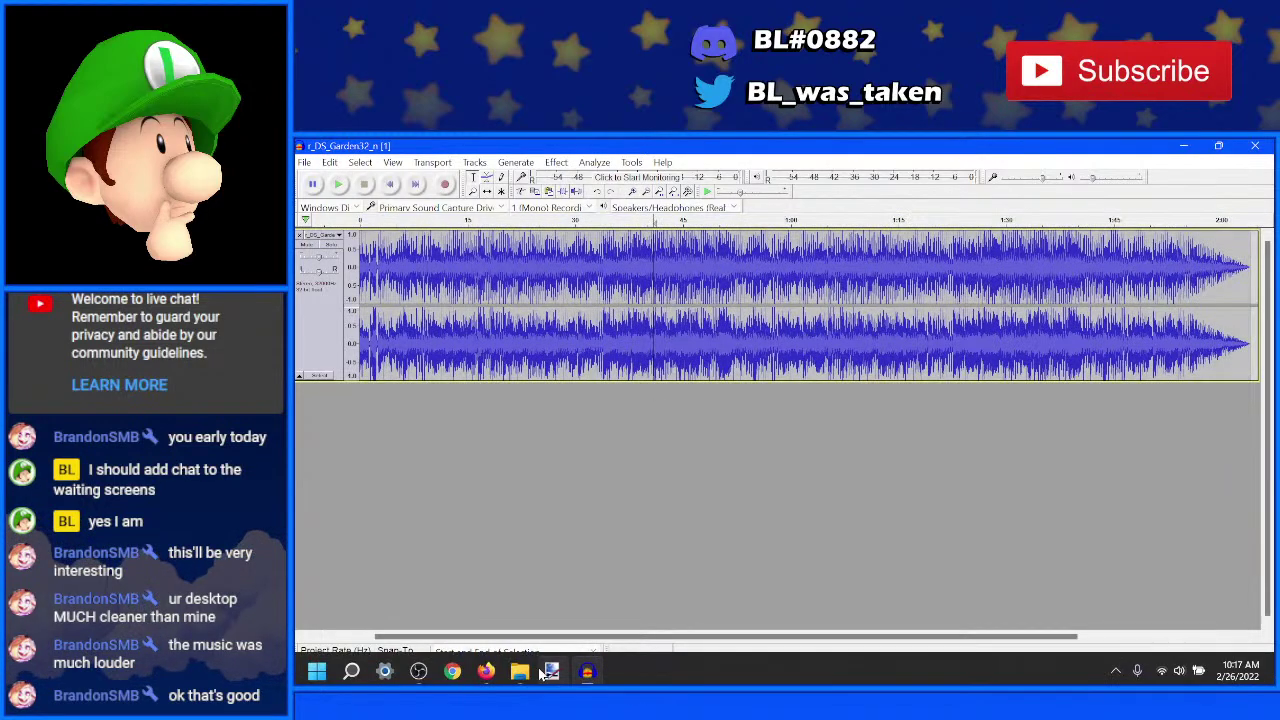
{"action": "left_click", "coordinate": [521, 672]}
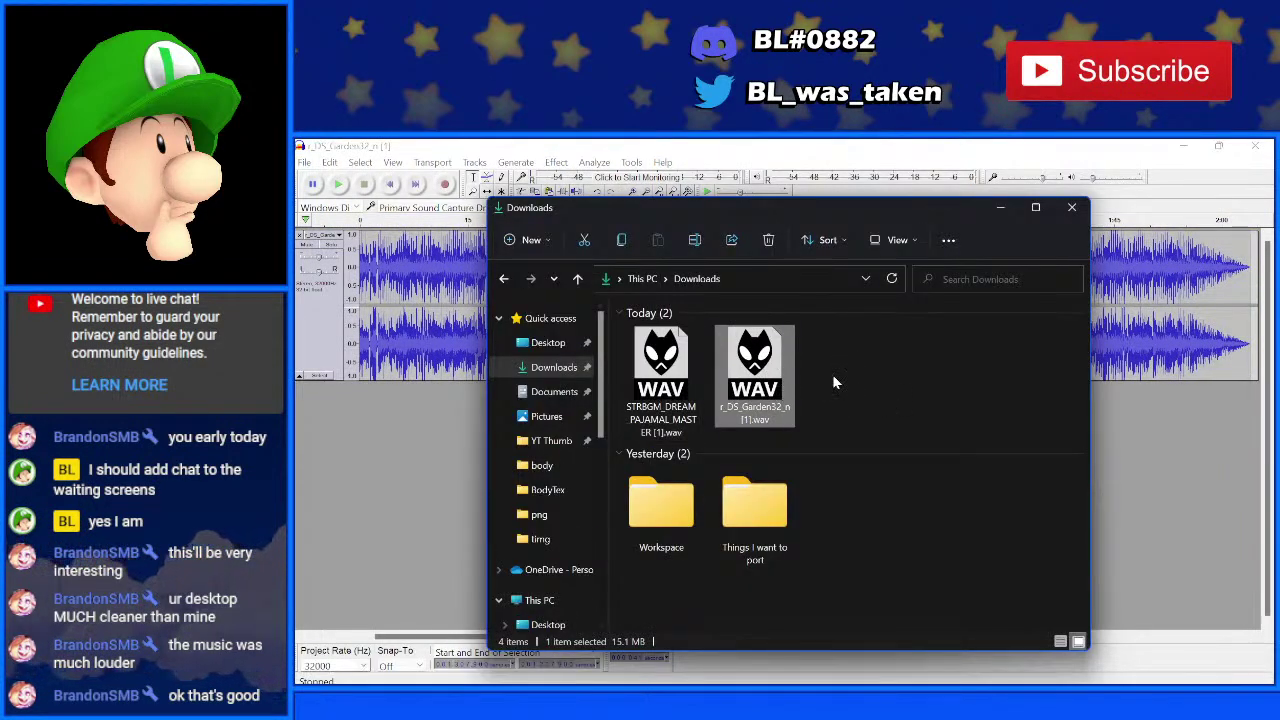
{"action": "left_click", "coordinate": [836, 380]}
{"action": "left_click", "coordinate": [406, 469]}
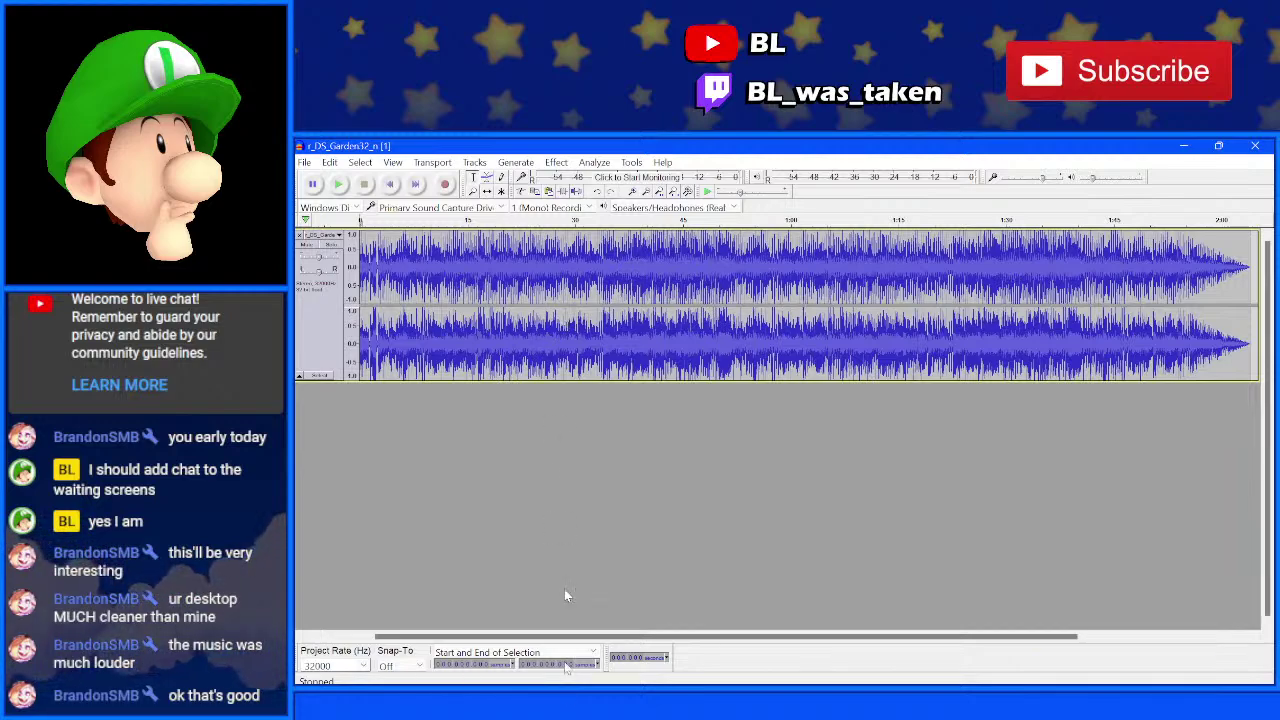
{"action": "left_click", "coordinate": [519, 684]}
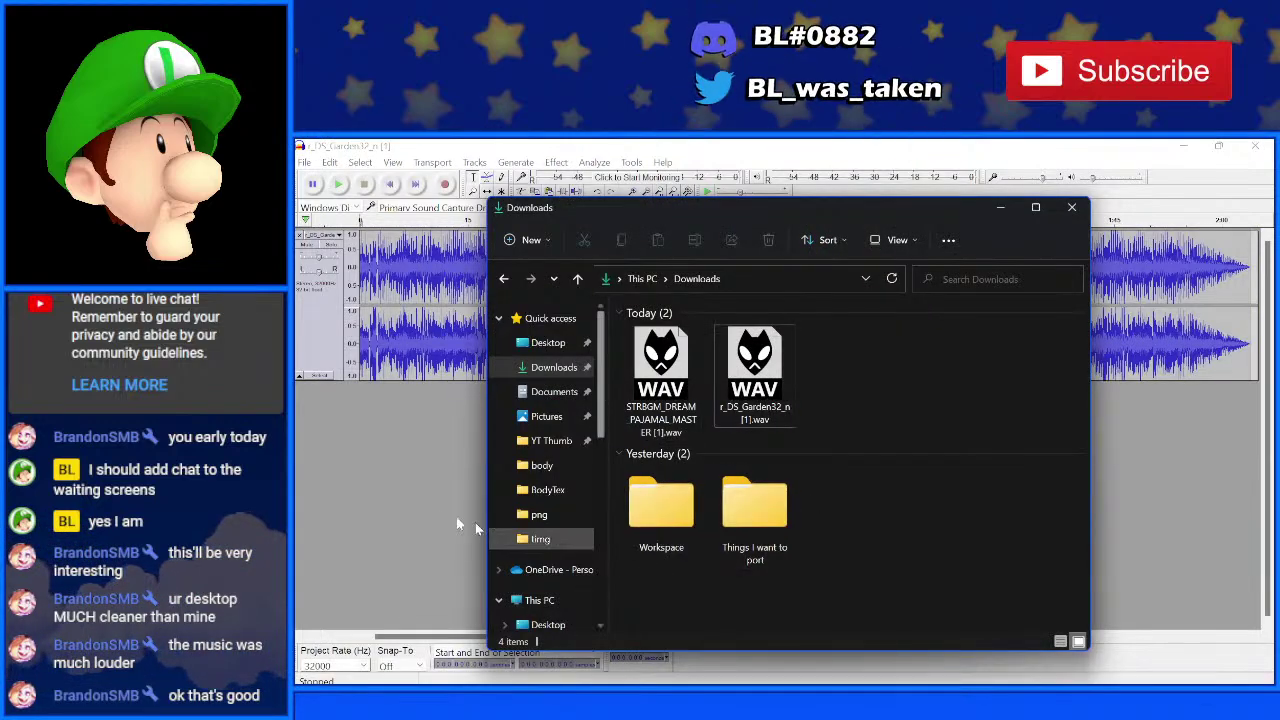
{"action": "left_click", "coordinate": [475, 522]}
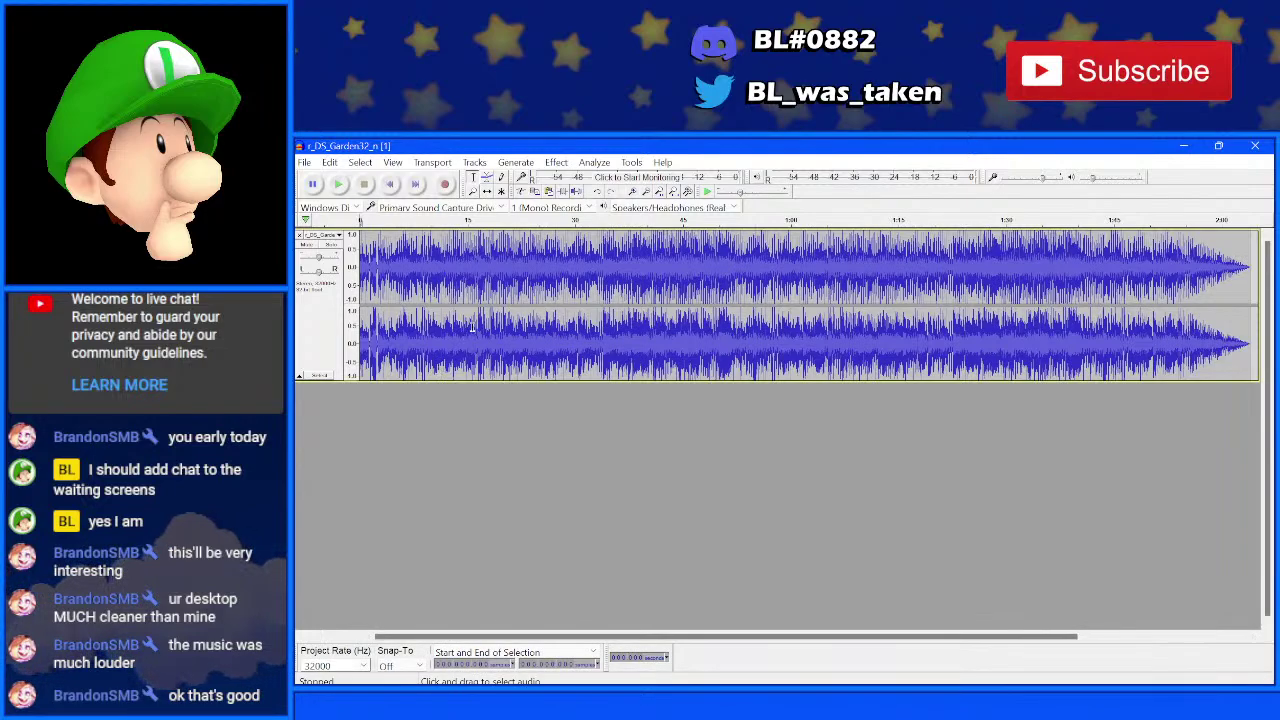
{"action": "left_click", "coordinate": [392, 270]}
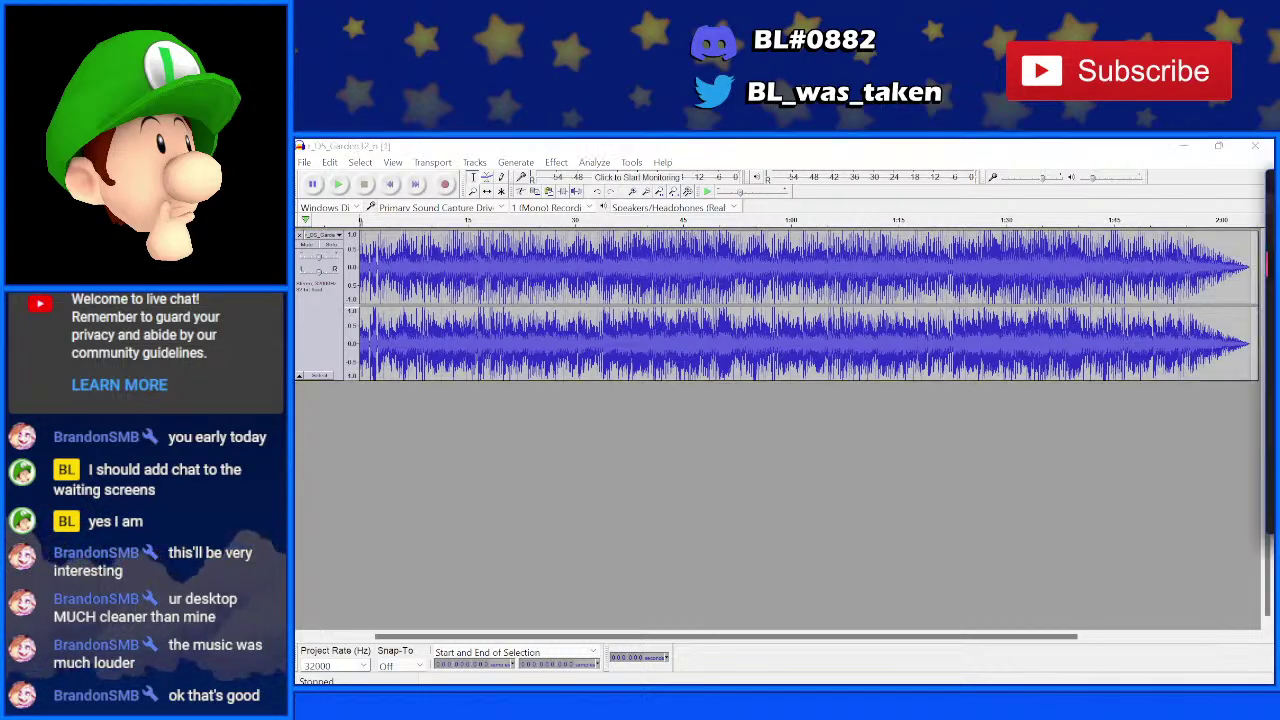
- Open the Tap tempo BPM page of vocalremover.org in a separate Firefox window
{"action": "mouse_move", "coordinate": [489, 668]}
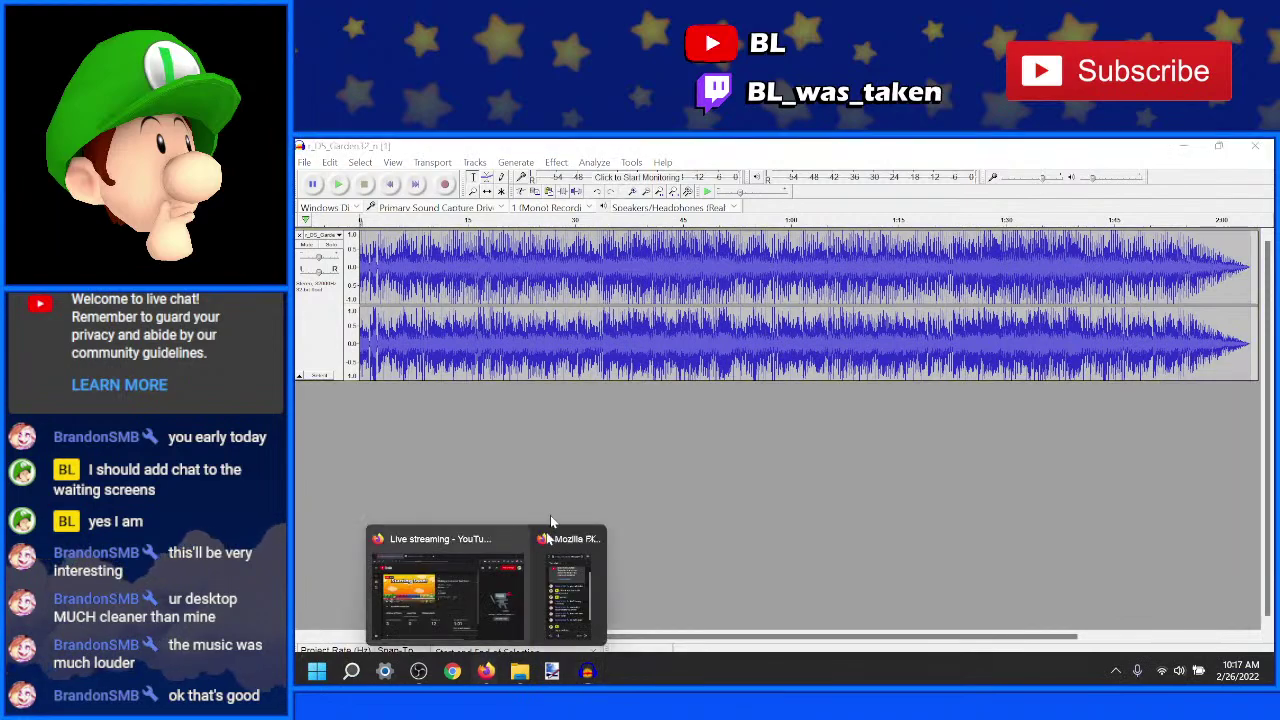
{"action": "mouse_move", "coordinate": [583, 598]}
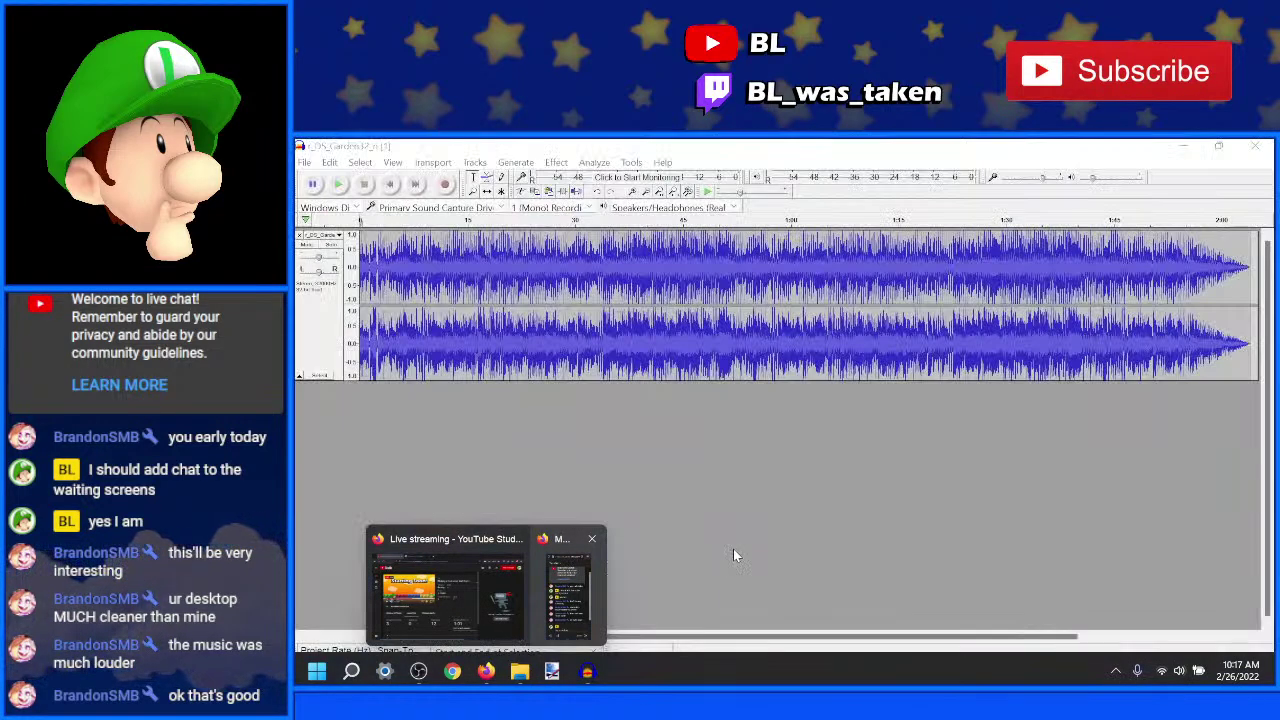
{"action": "right_click", "coordinate": [486, 671]}
{"action": "left_click", "coordinate": [645, 430]}
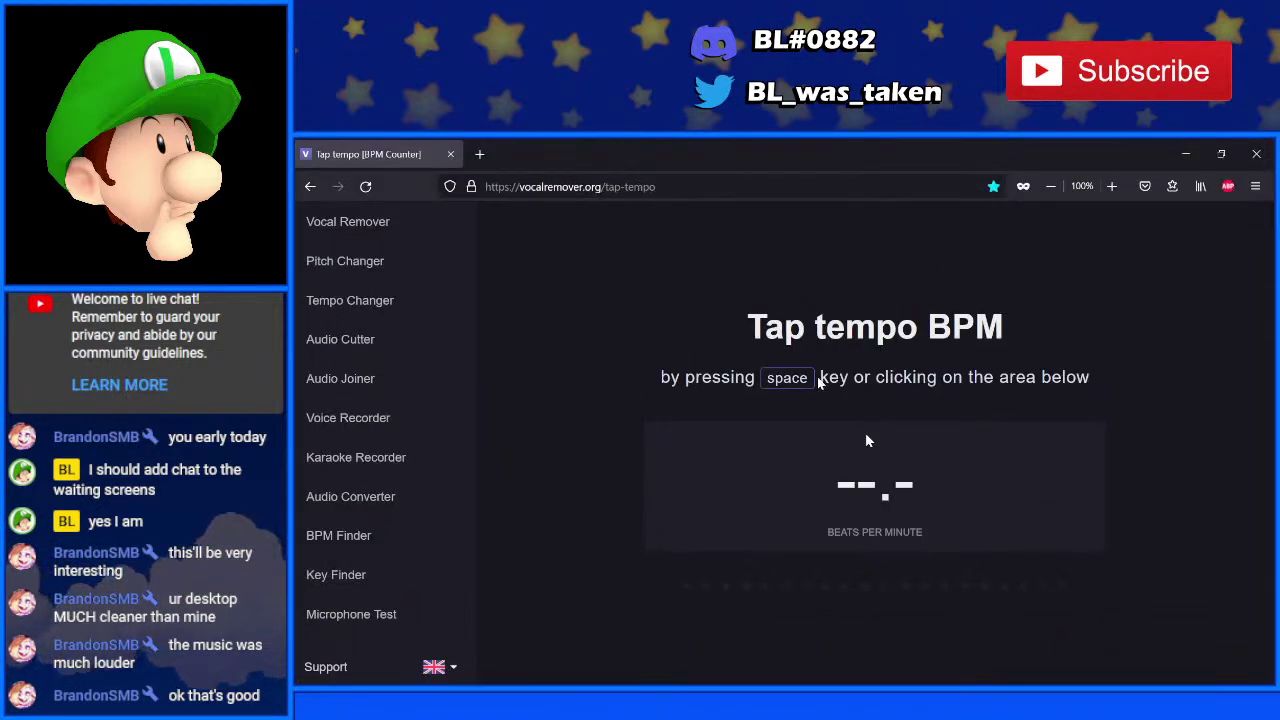
- Switch to Audacity and play the garden track from the start to check its sound output
{"action": "mouse_move", "coordinate": [657, 678]}
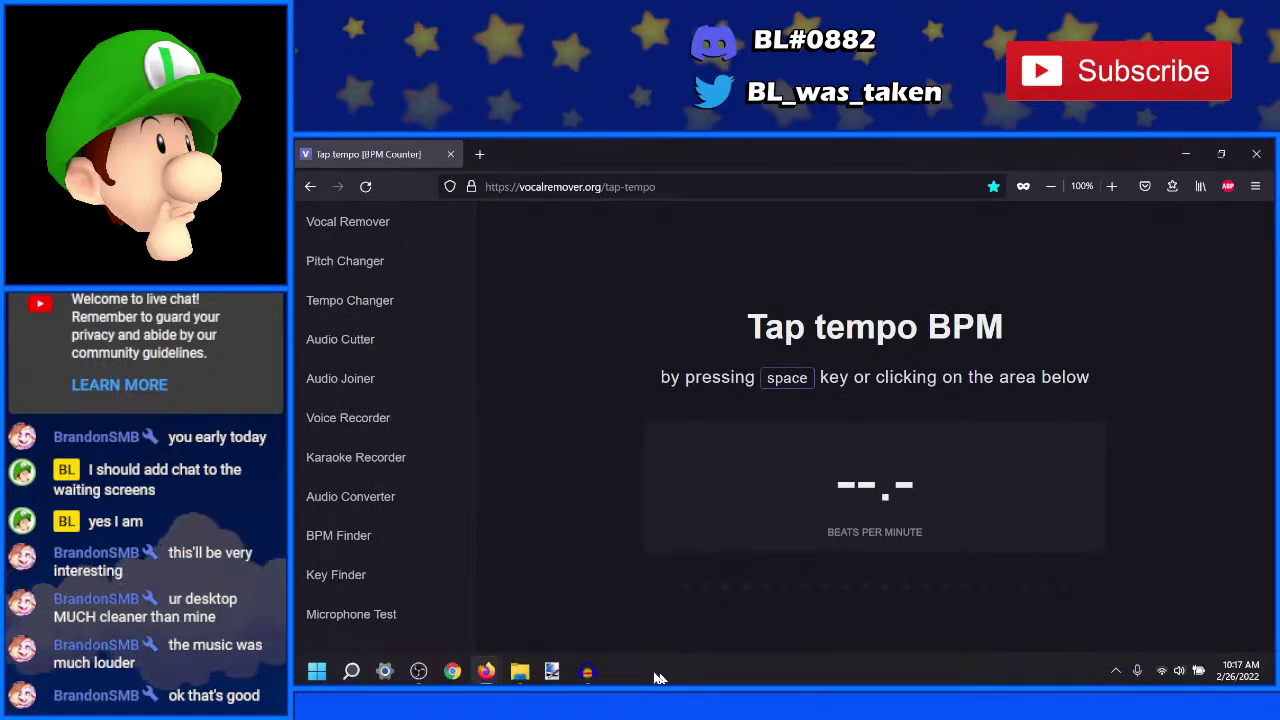
{"action": "left_click", "coordinate": [587, 672]}
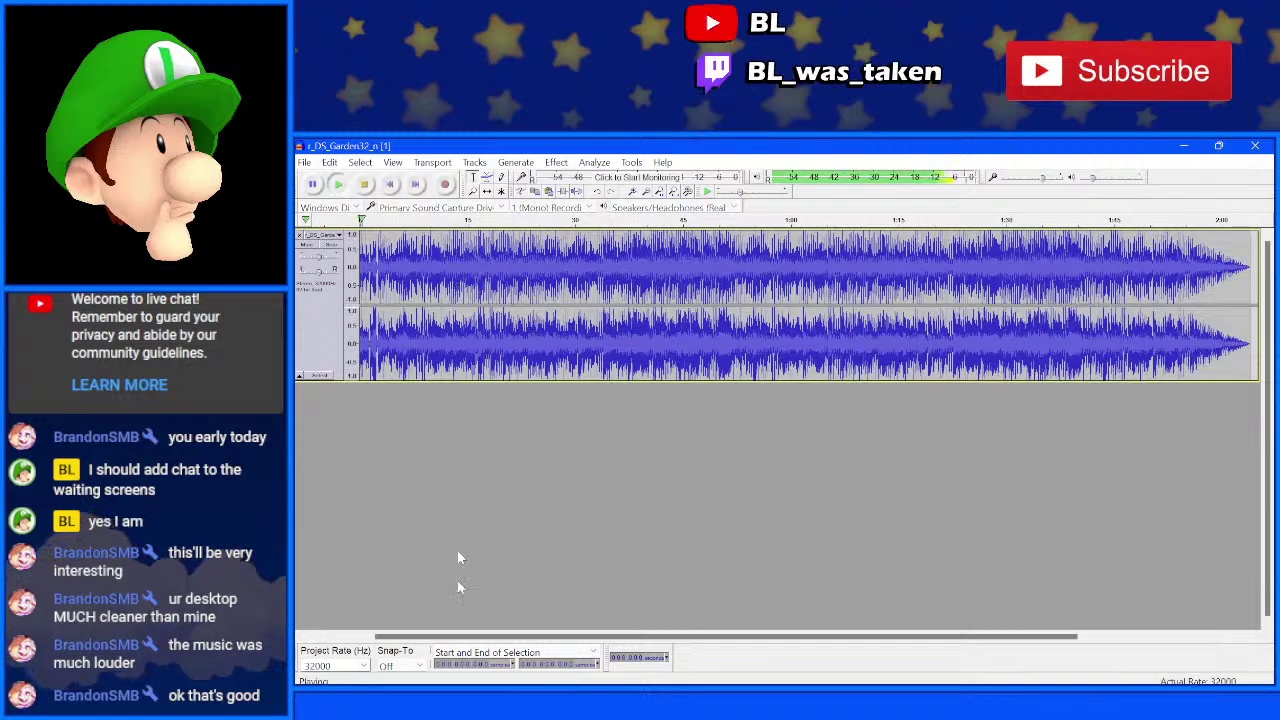
{"action": "key", "text": "space"}
{"action": "mouse_move", "coordinate": [530, 676]}
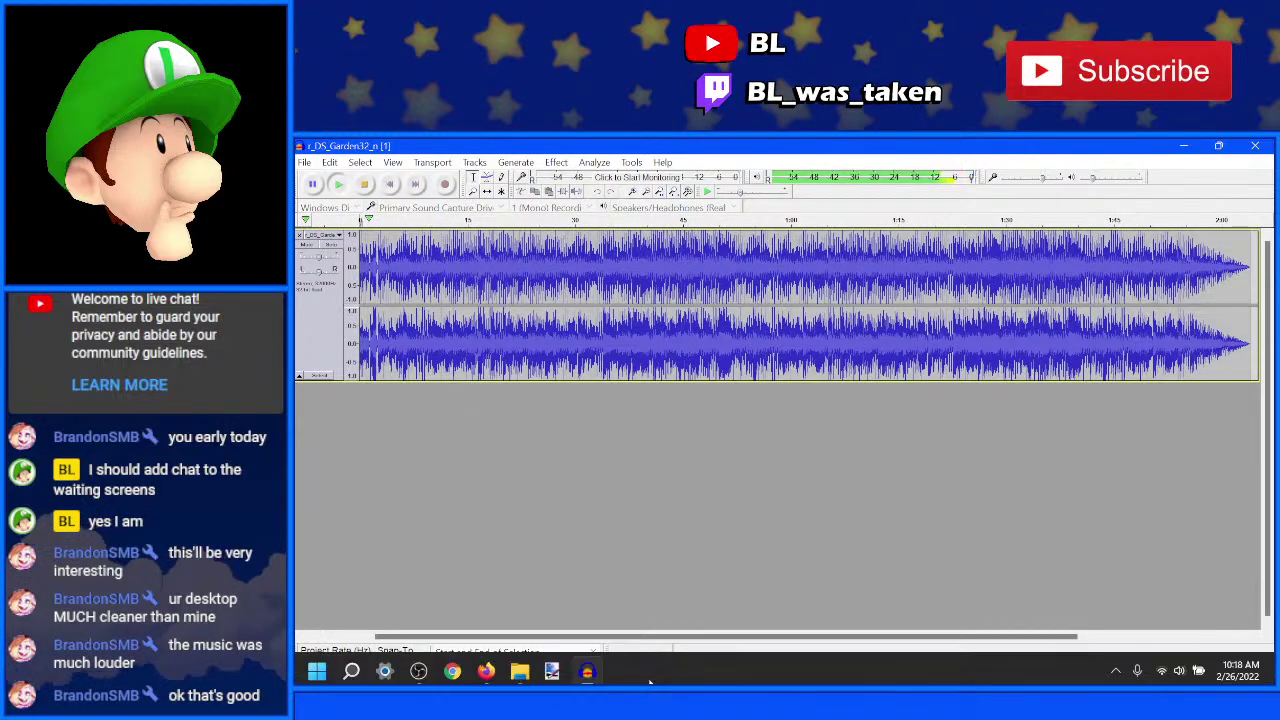
{"action": "left_click", "coordinate": [486, 672]}
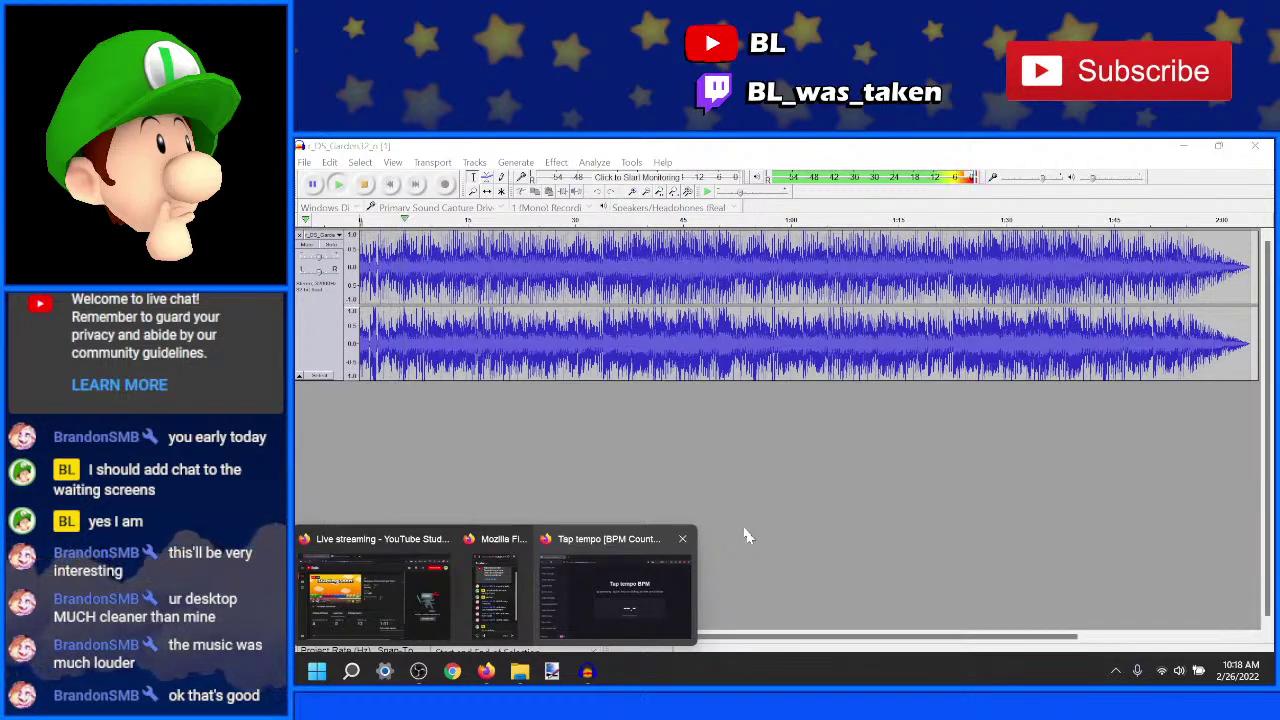
{"action": "left_click", "coordinate": [825, 502]}
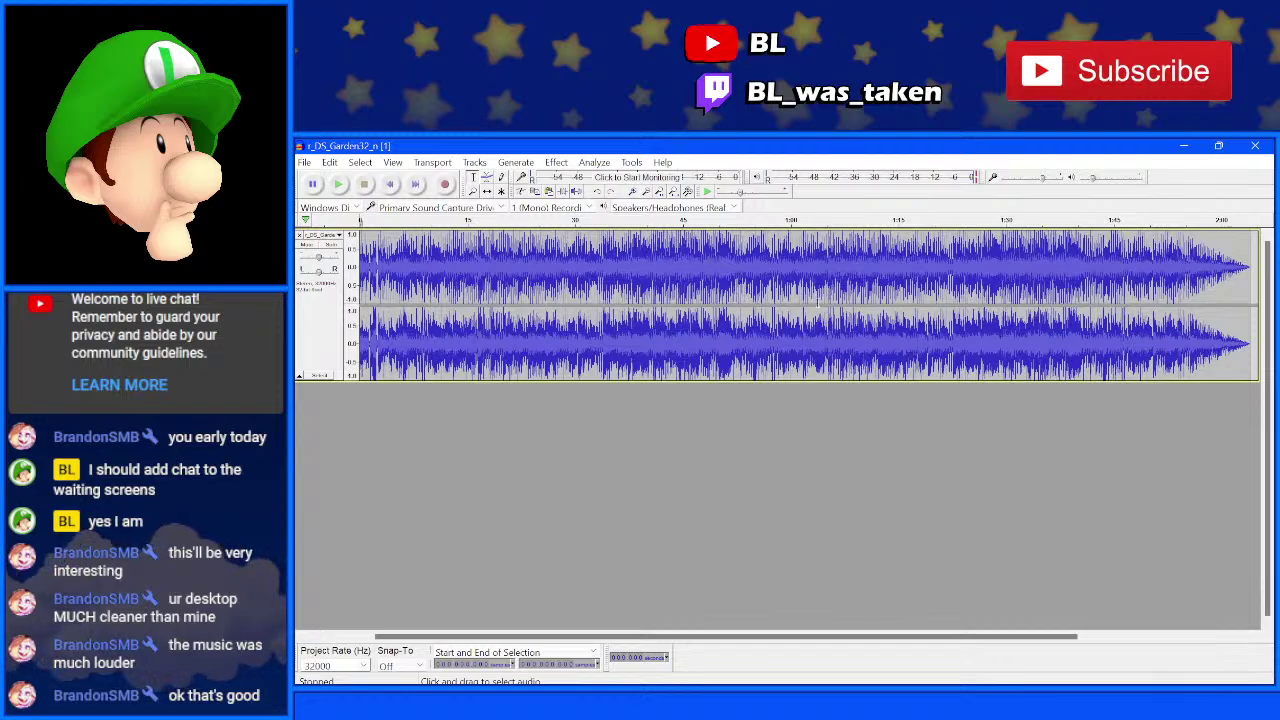
- Set the playback device to Speakers (USBAudio2.0) and play the track from the beginning
{"action": "left_click", "coordinate": [640, 208]}
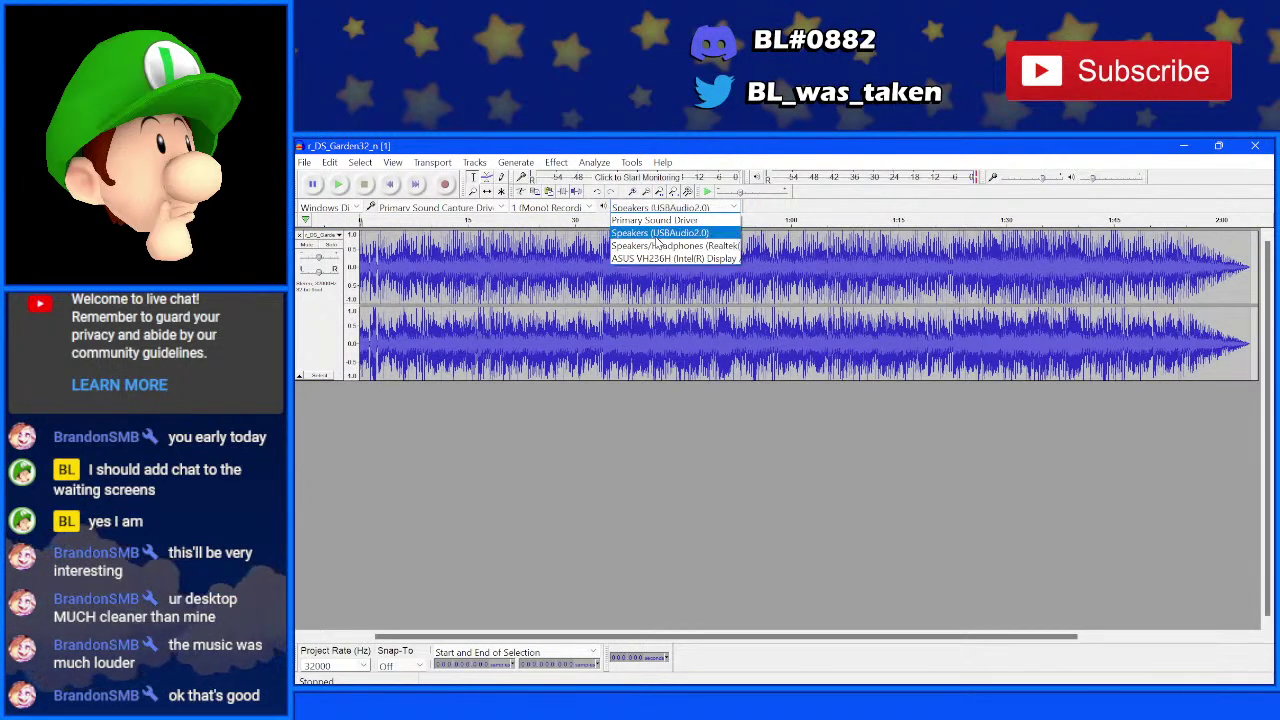
{"action": "left_click", "coordinate": [659, 240]}
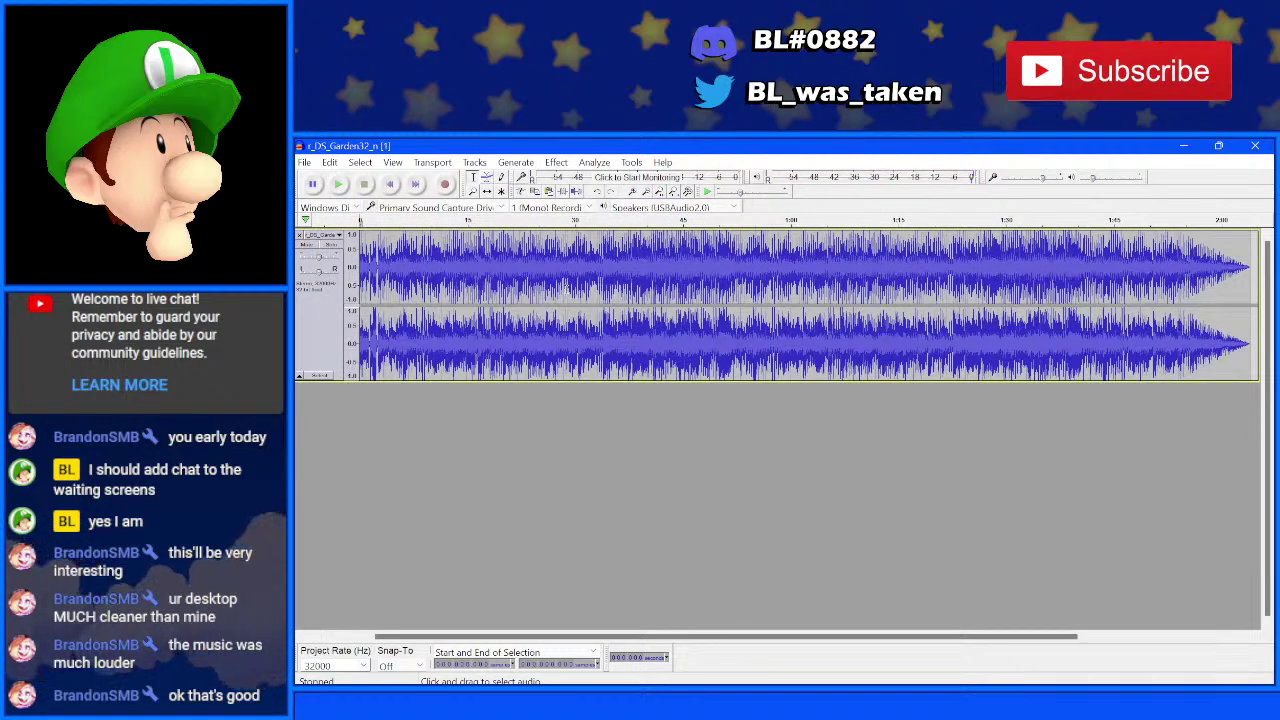
{"action": "key", "text": "space"}
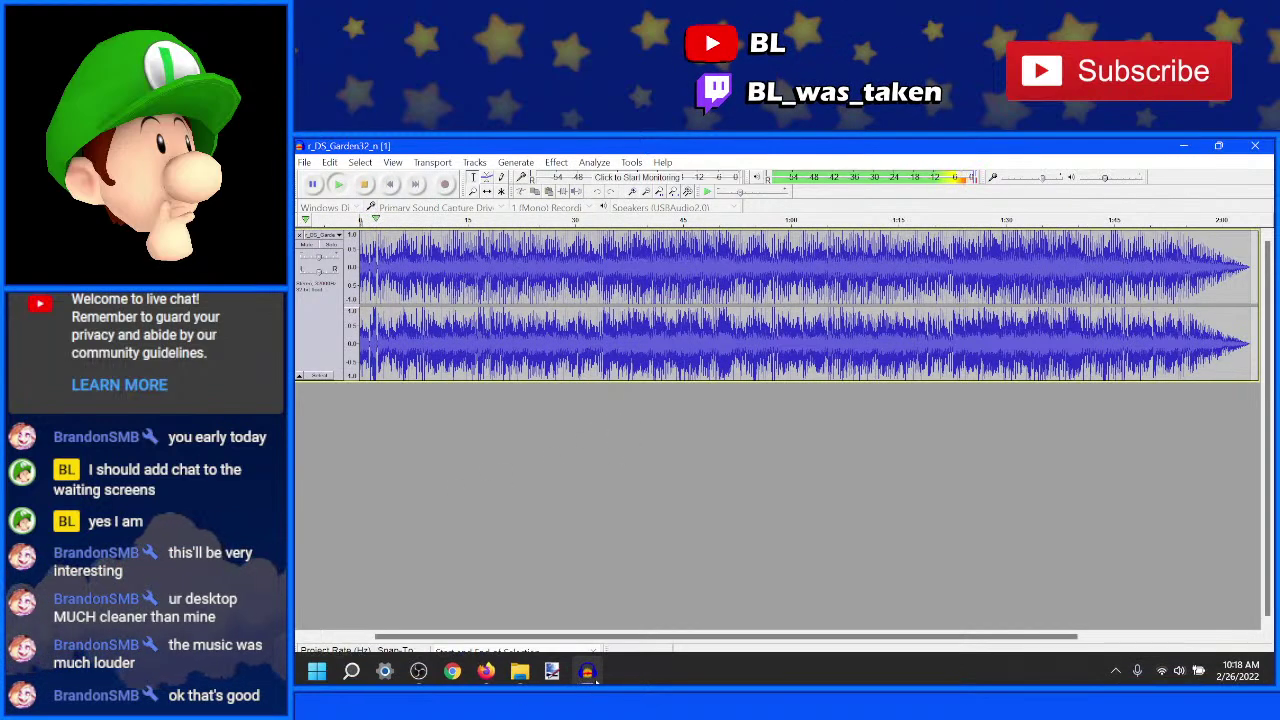
- Switch to the Tap tempo page in Firefox and tap along to the playing track's beat to measure its BPM
{"action": "left_click", "coordinate": [486, 671]}
{"action": "left_click", "coordinate": [585, 619]}
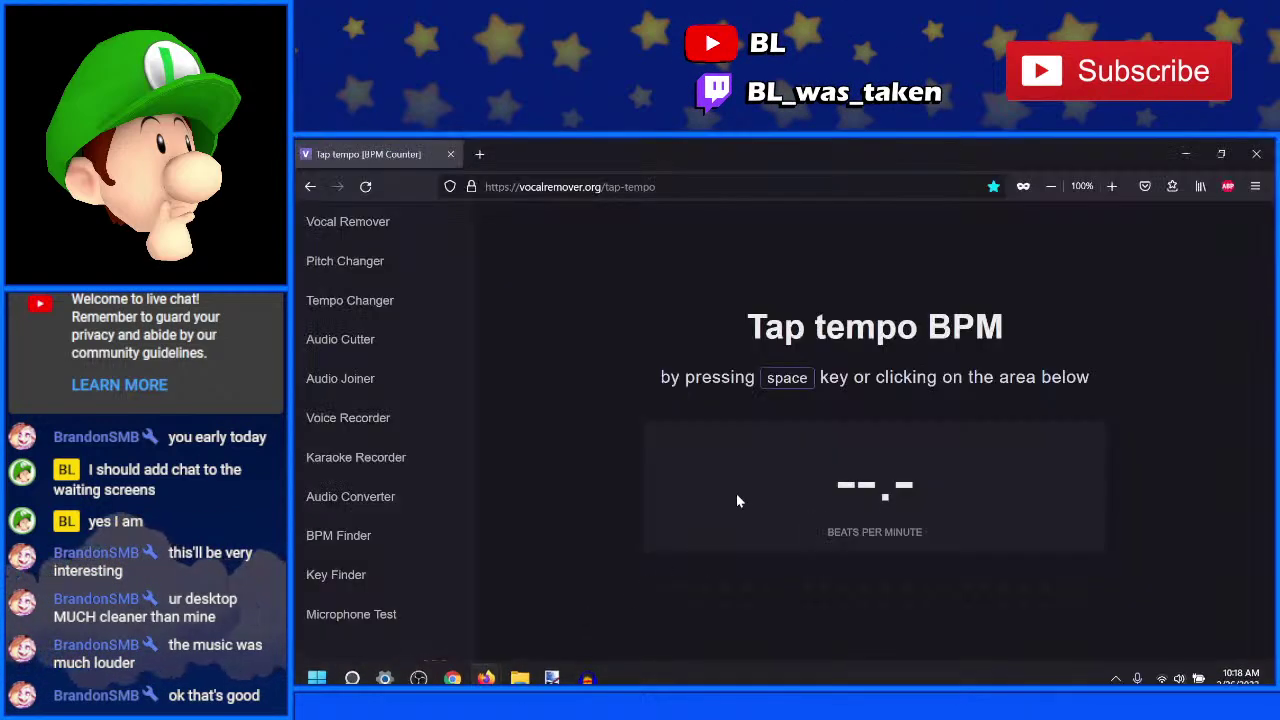
{"action": "key", "text": "space"}
{"action": "key", "text": "space"}
{"action": "key", "text": "space"}
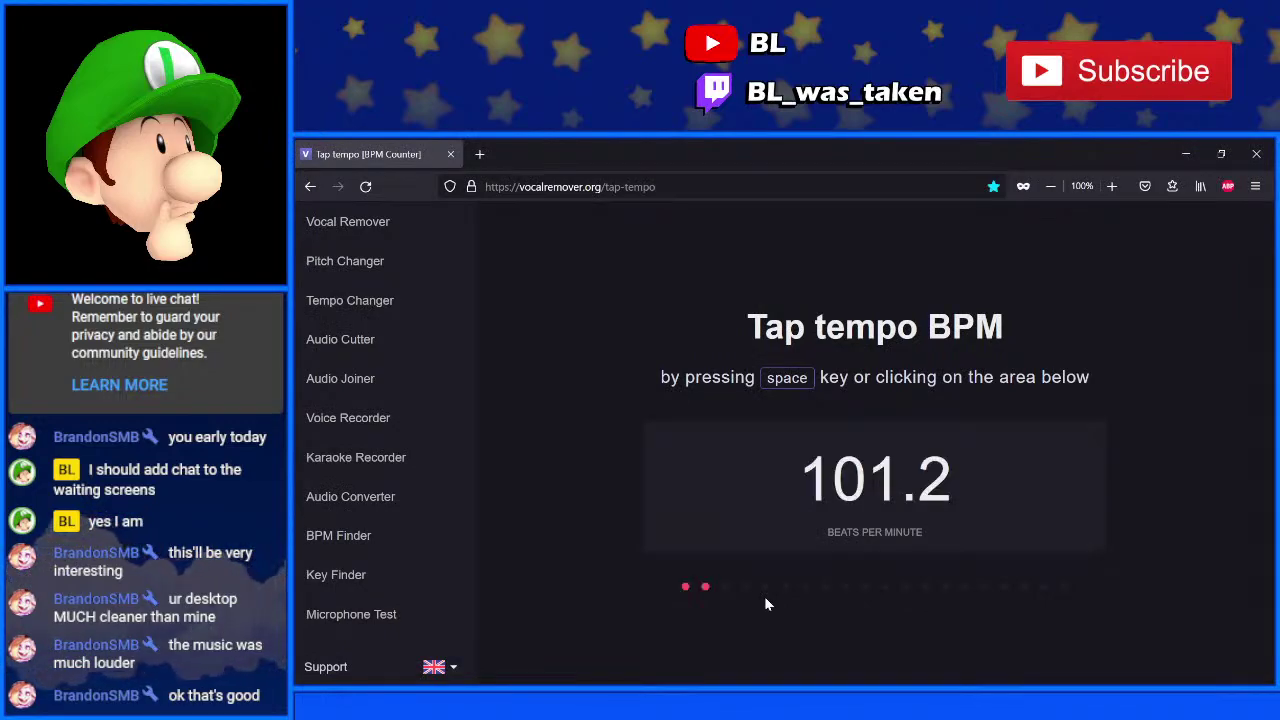
{"action": "key", "text": "space"}
{"action": "key", "text": "space"}
{"action": "key", "text": "space"}
{"action": "key", "text": "space"}
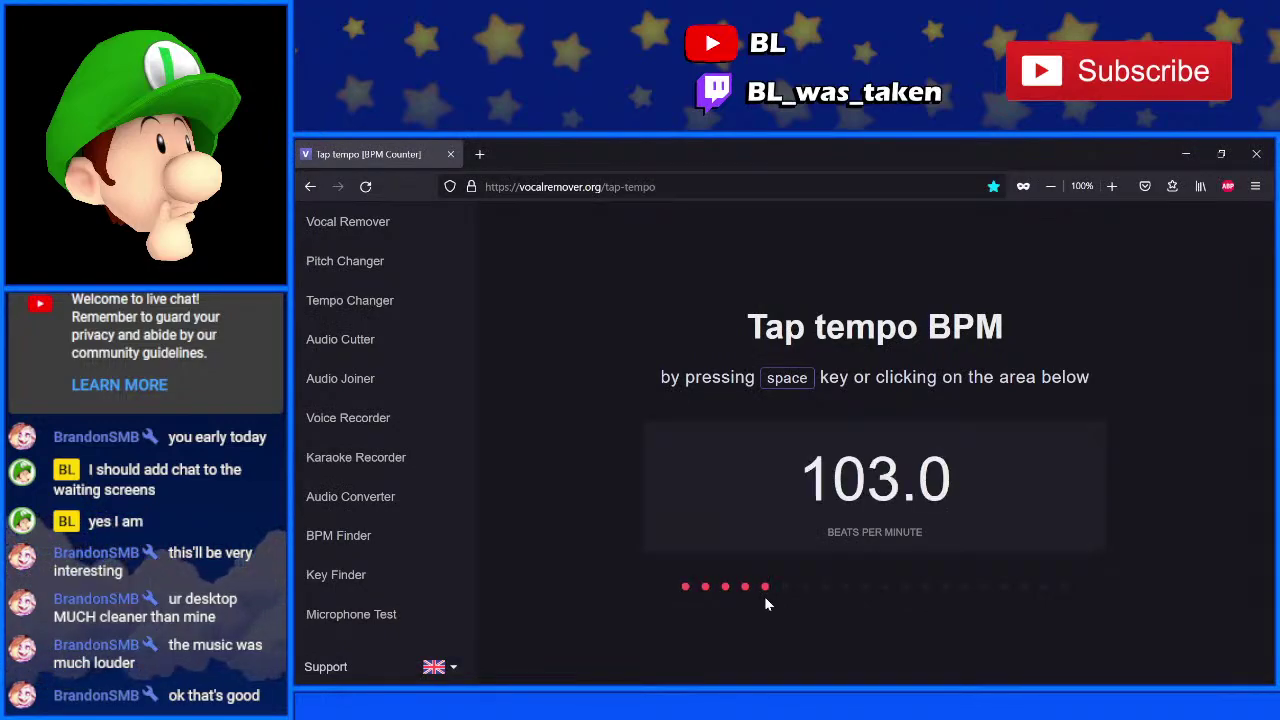
{"action": "key", "text": "space"}
{"action": "key", "text": "space"}
{"action": "key", "text": "space"}
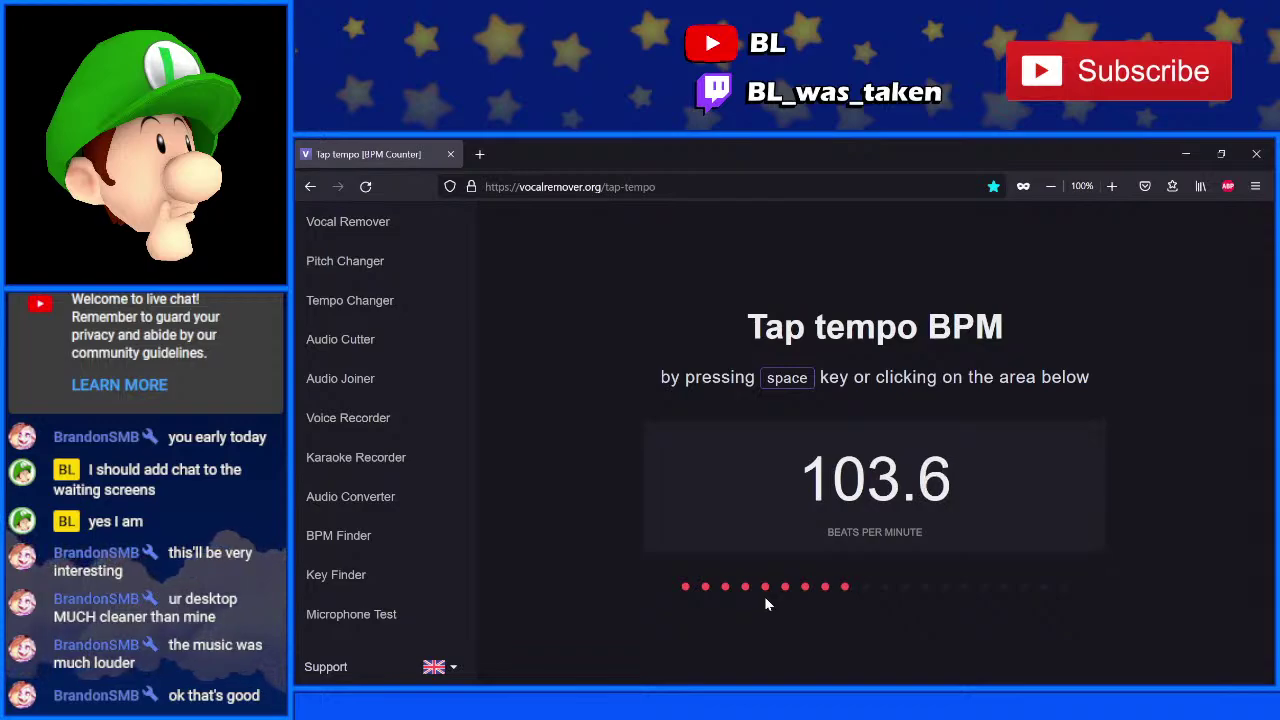
{"action": "key", "text": "space"}
{"action": "key", "text": "space"}
{"action": "key", "text": "space"}
{"action": "key", "text": "space"}
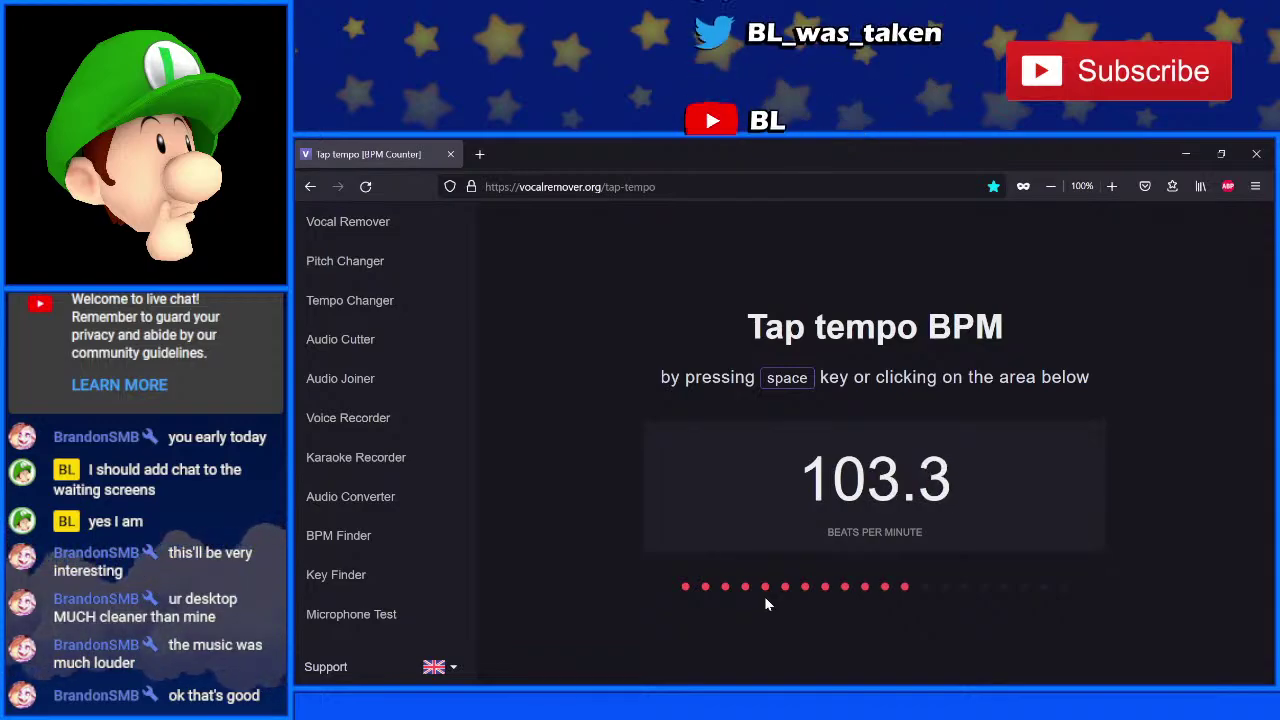
{"action": "key", "text": "space"}
{"action": "key", "text": "space"}
{"action": "key", "text": "space"}
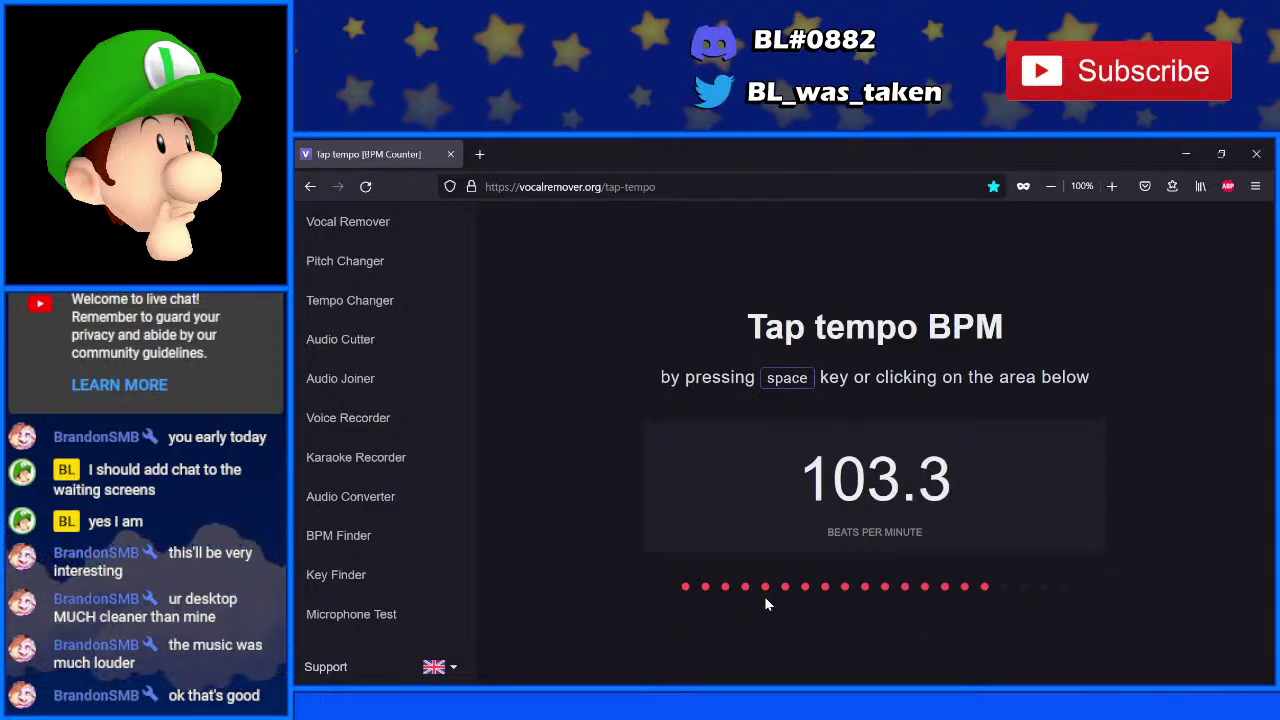
{"action": "key", "text": "space"}
{"action": "key", "text": "space"}
{"action": "key", "text": "space"}
{"action": "key", "text": "space"}
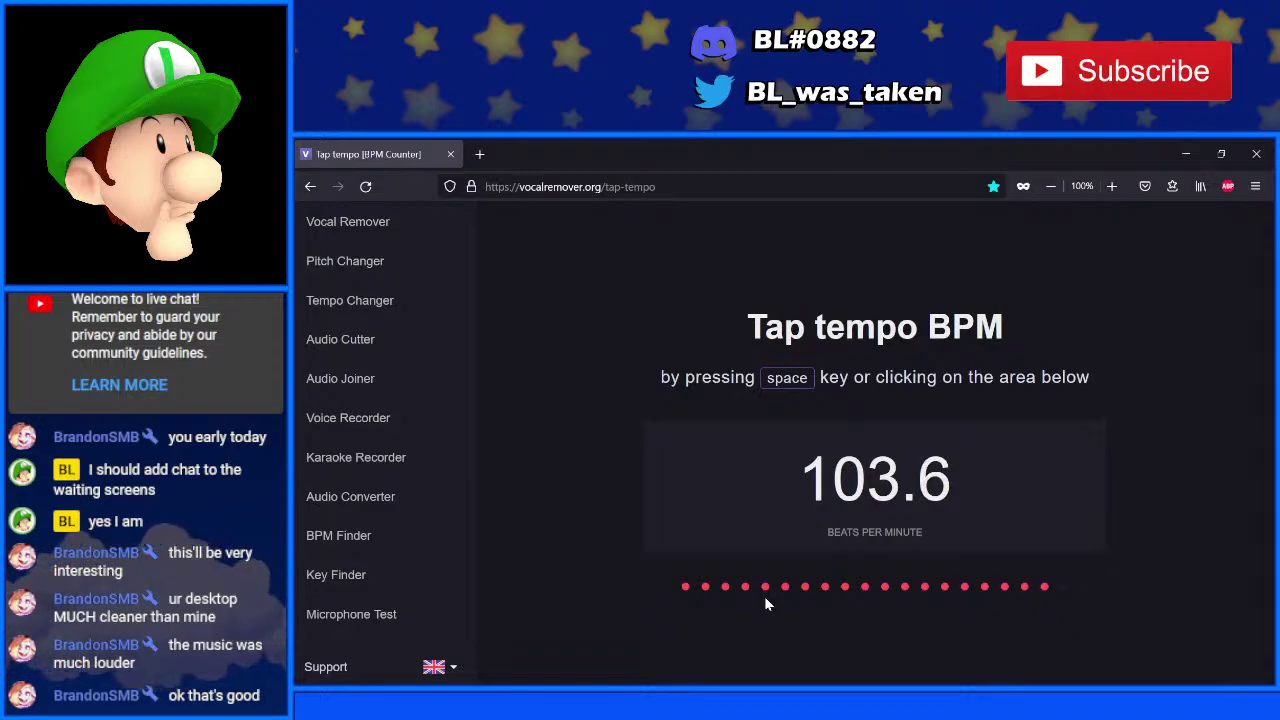
{"action": "key", "text": "space"}
{"action": "key", "text": "space"}
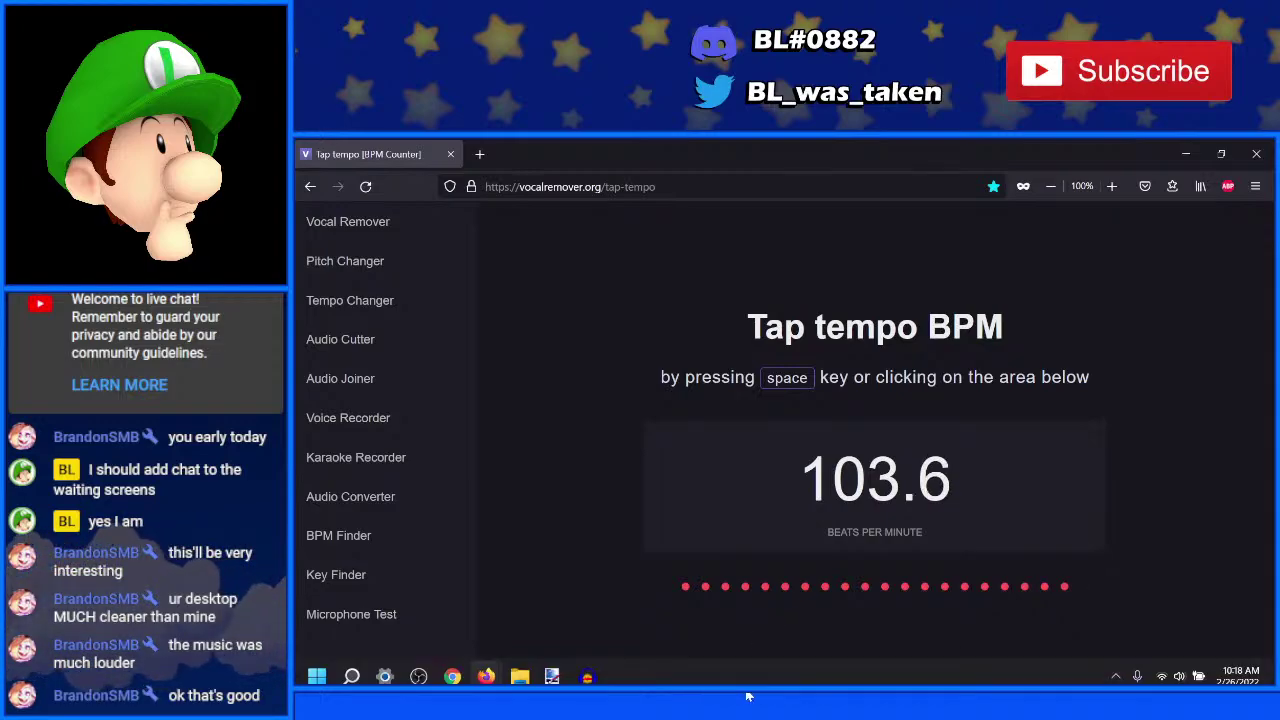
- Switch back to Audacity and stop the garden track's playback
{"action": "left_click", "coordinate": [590, 673]}
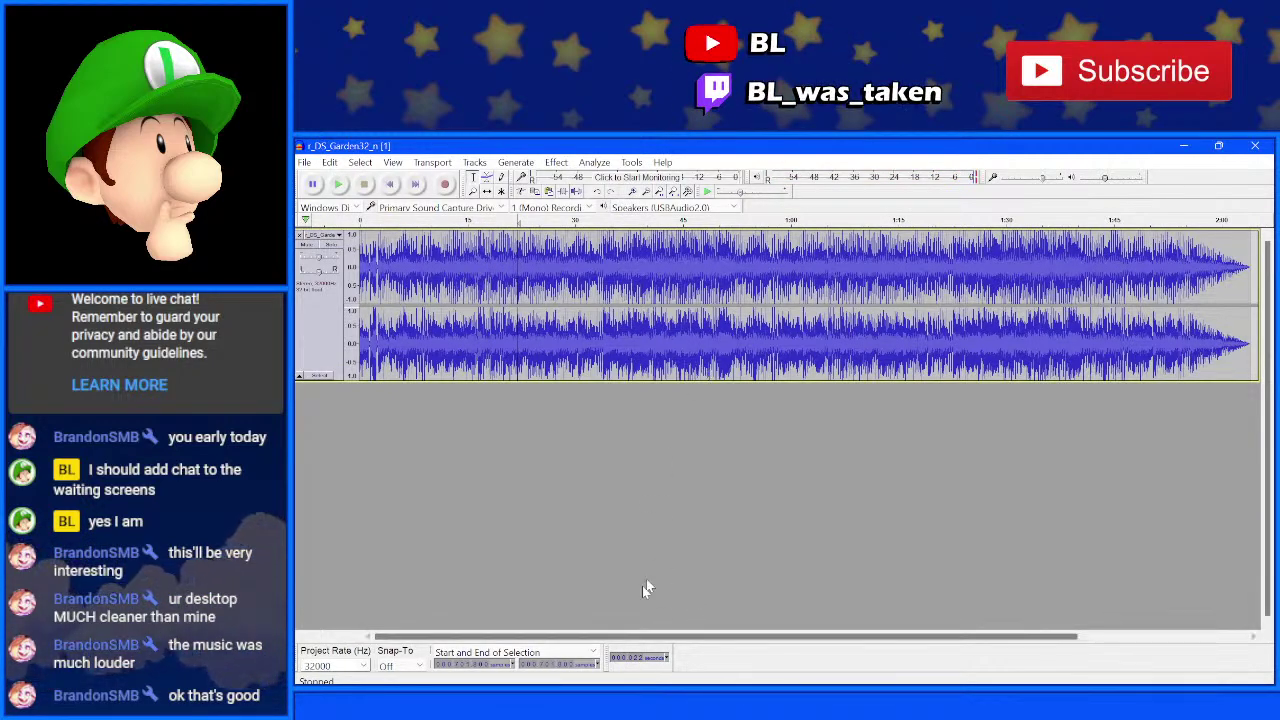
{"action": "mouse_move", "coordinate": [519, 671]}
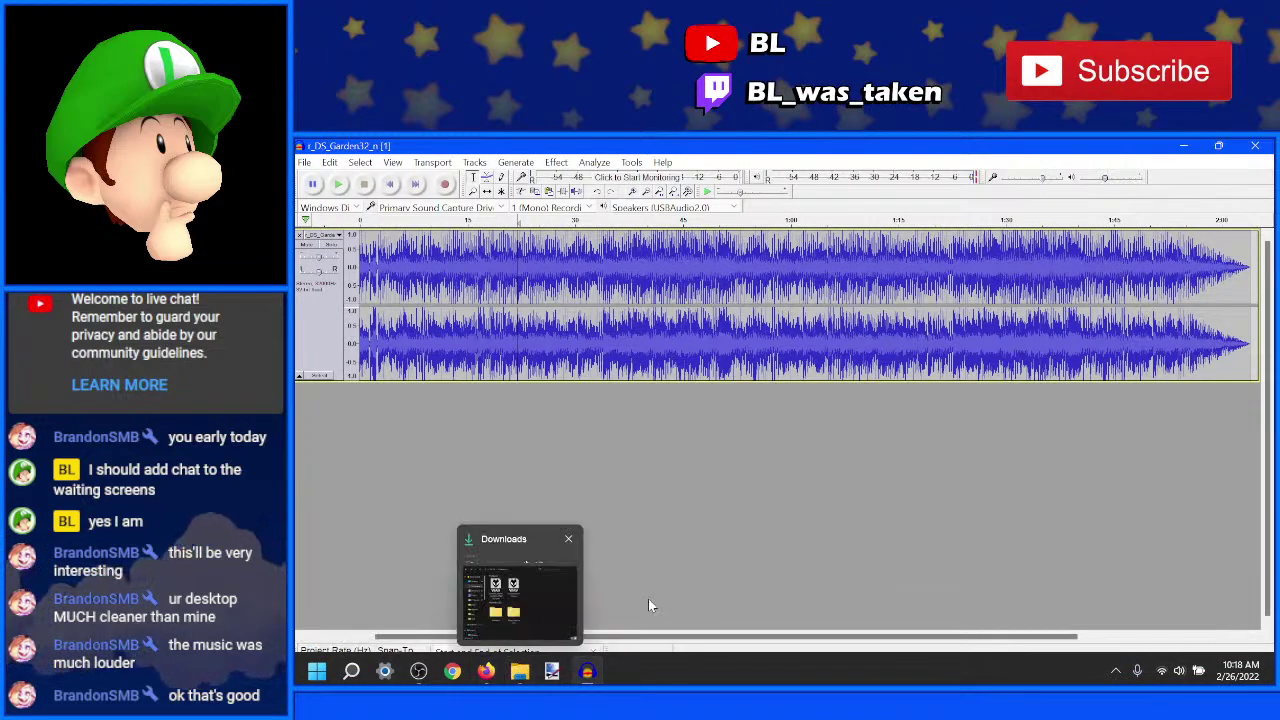
{"action": "left_click", "coordinate": [686, 588]}
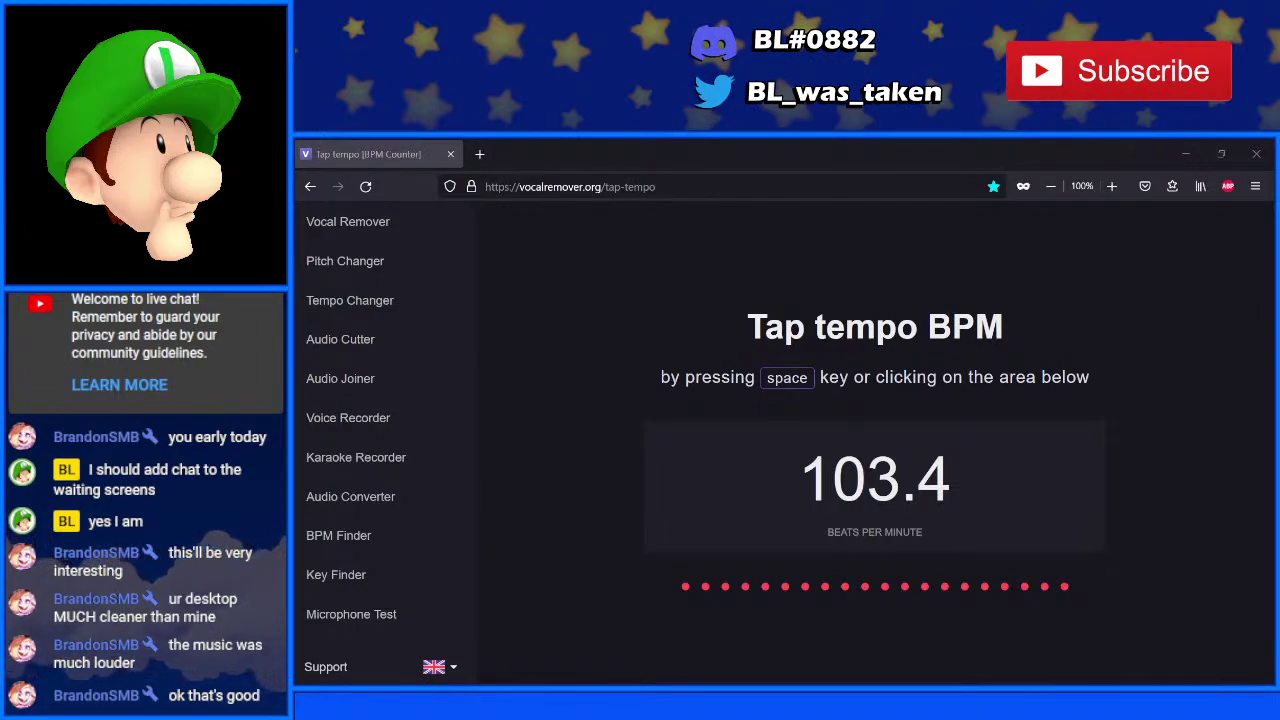
- Open the frontrunner beats.mmpz project from the Frontrunning folder in Documents with LMMS
{"action": "key", "text": "super+e"}
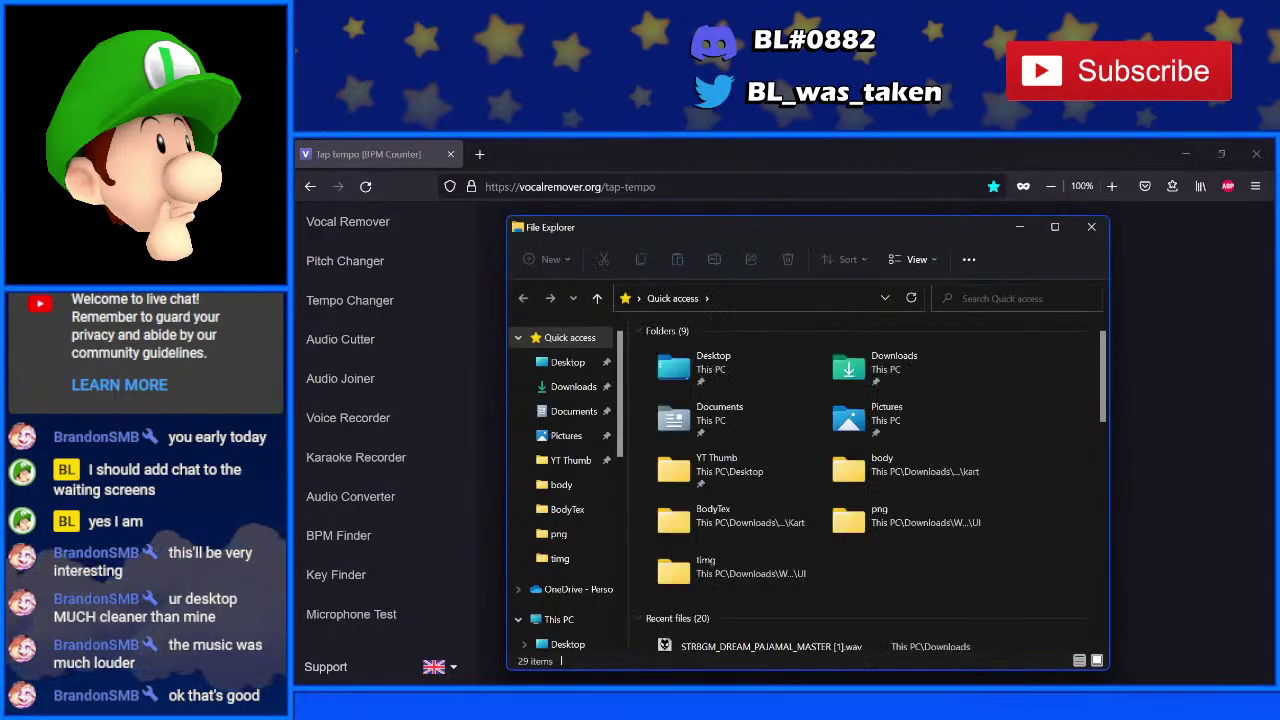
{"action": "left_click_drag", "start_coordinate": [905, 229], "coordinate": [1279, 340]}
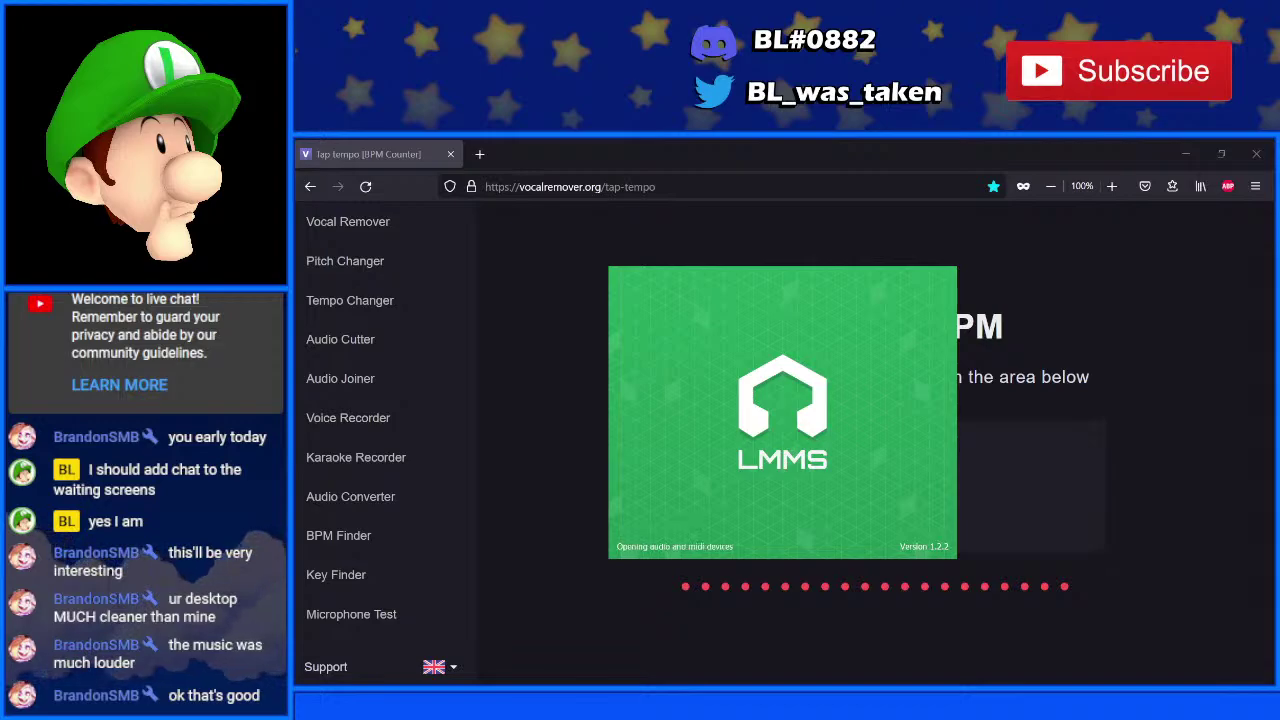
{"action": "left_click", "coordinate": [1251, 158]}
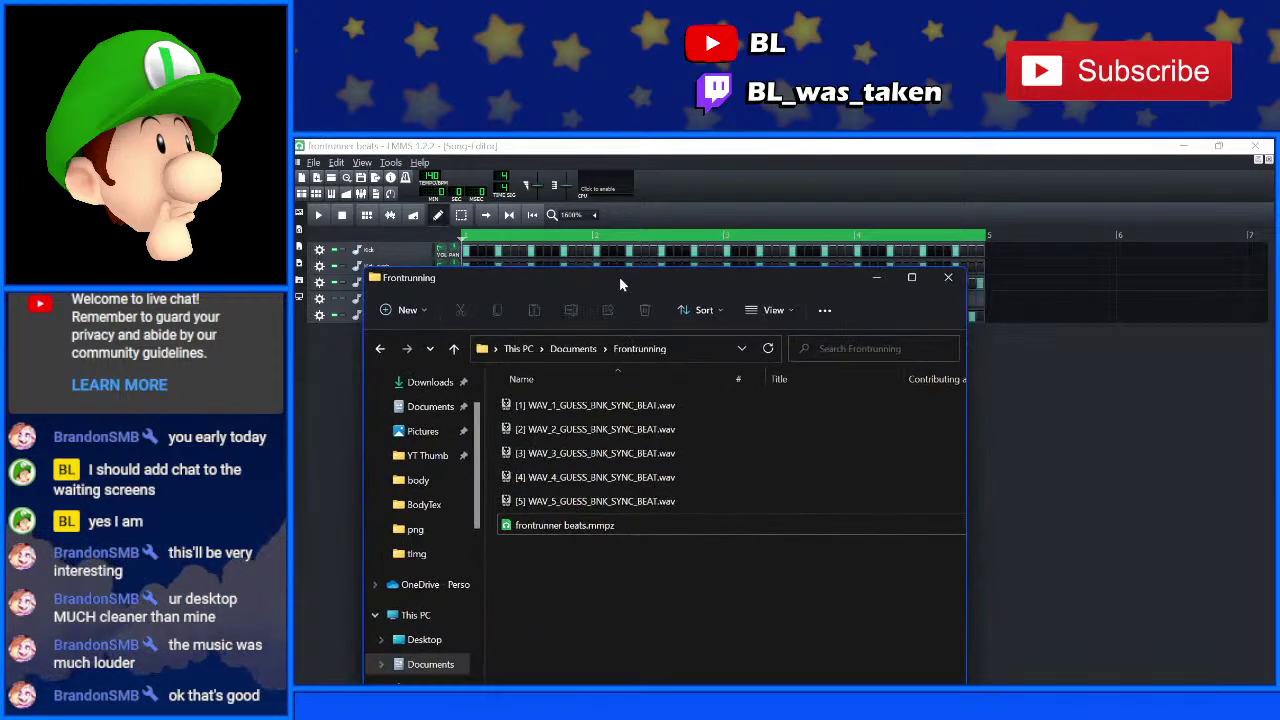
- Review the five WAV samples in the Frontrunning folder and their copies in the Documents > lmms > samples folder
{"action": "left_click_drag", "start_coordinate": [619, 277], "coordinate": [713, 215]}
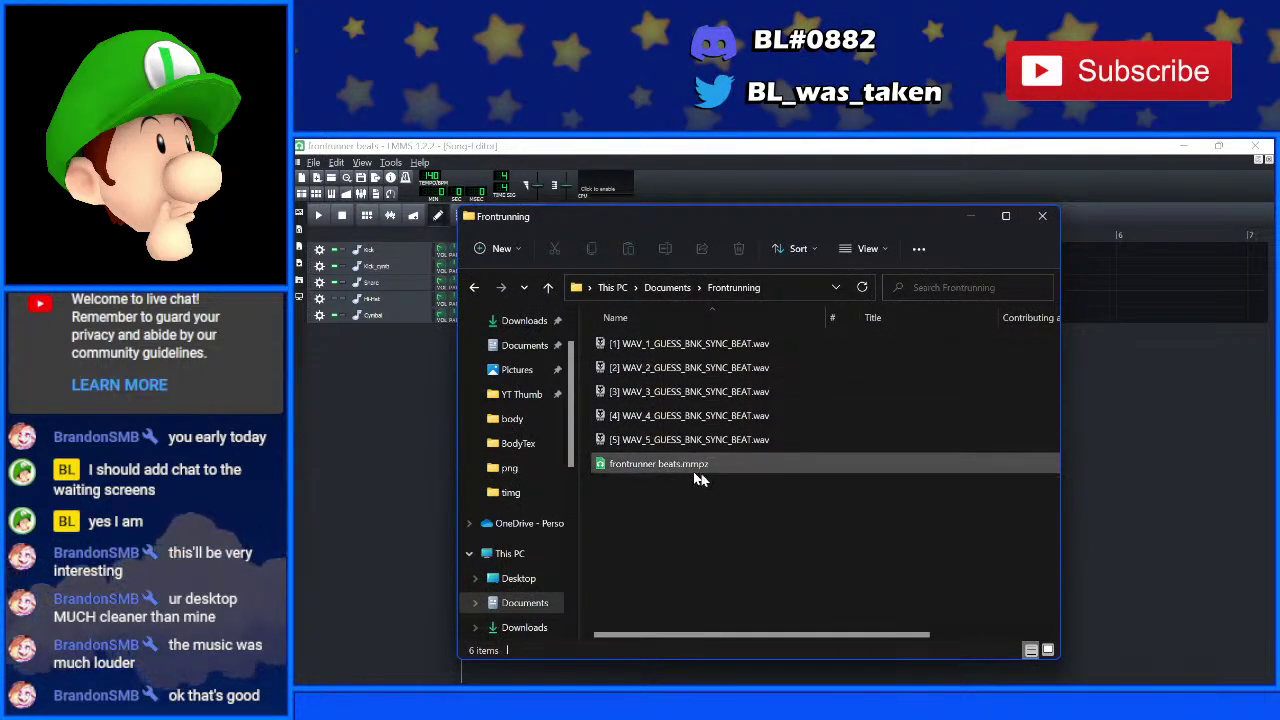
{"action": "left_click_drag", "start_coordinate": [590, 440], "coordinate": [720, 340]}
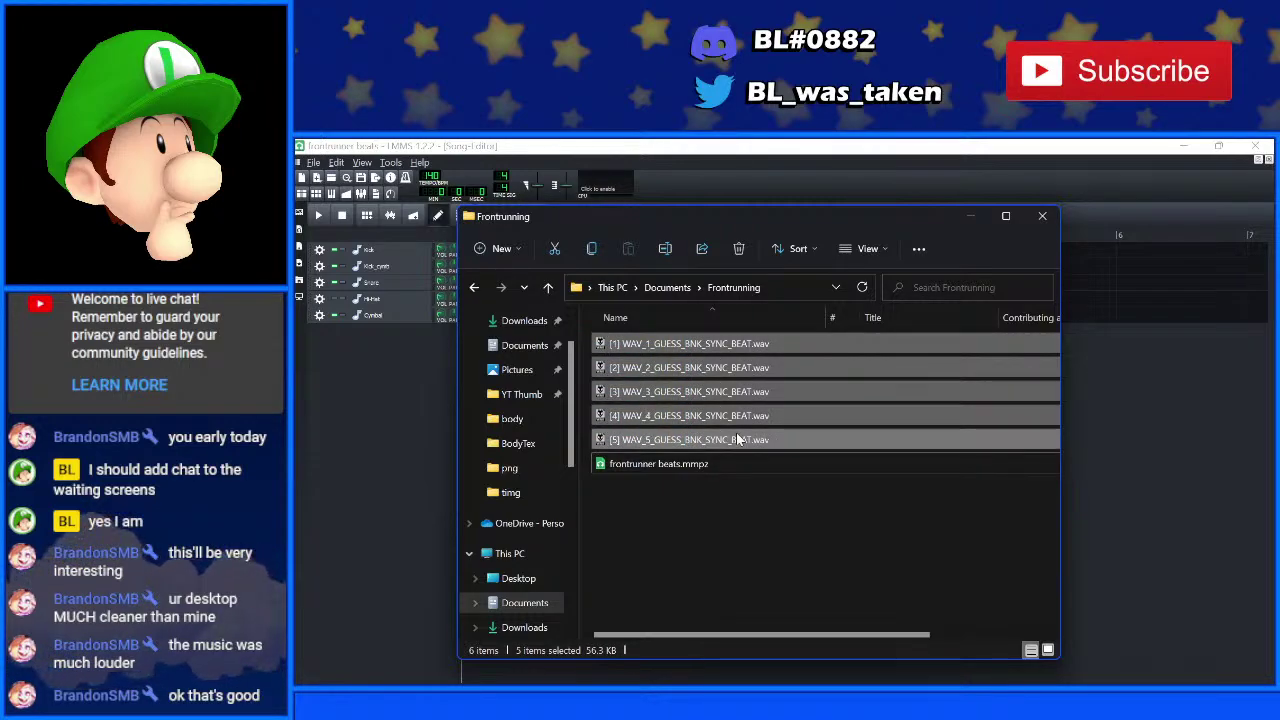
{"action": "left_click", "coordinate": [667, 287]}
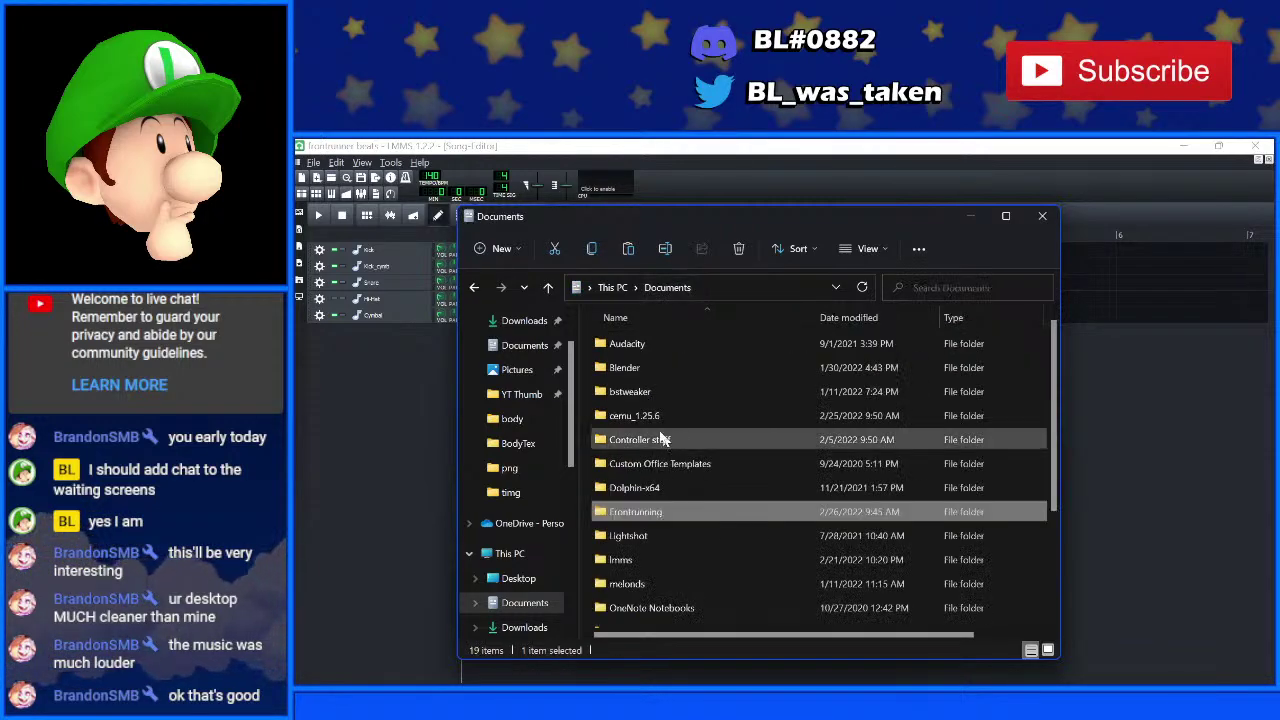
{"action": "double_click", "coordinate": [654, 557]}
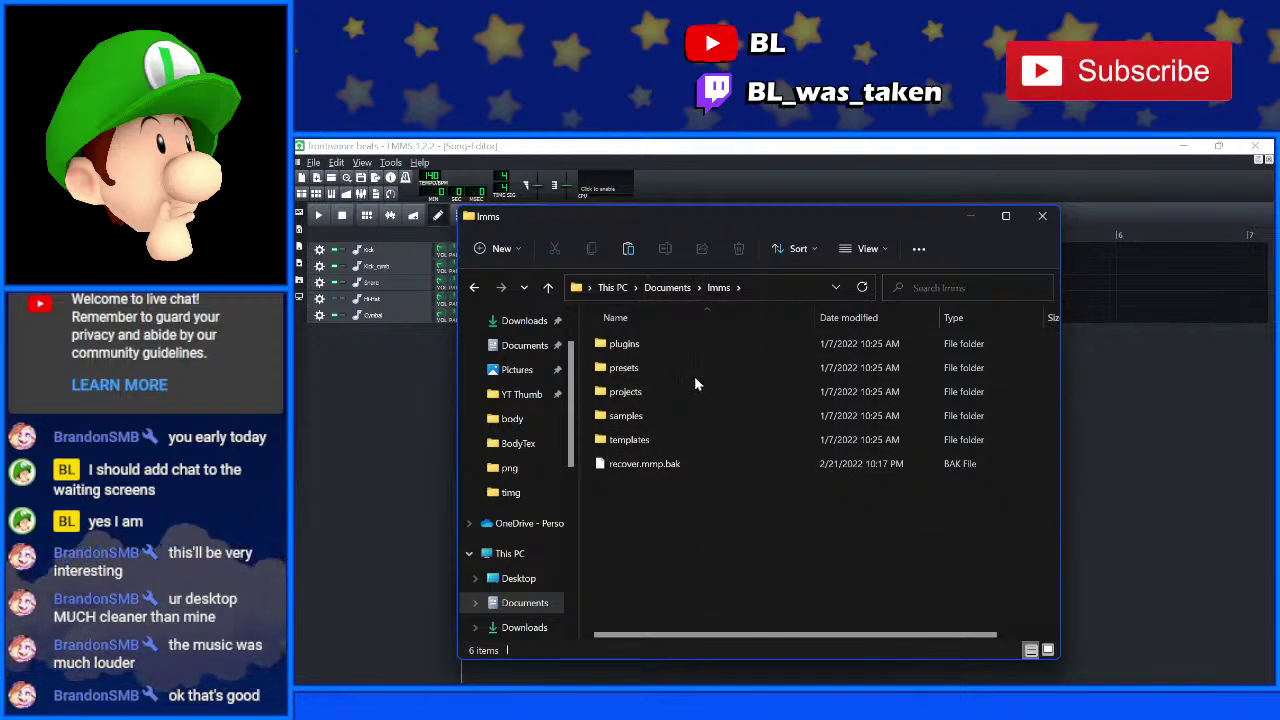
{"action": "double_click", "coordinate": [641, 415]}
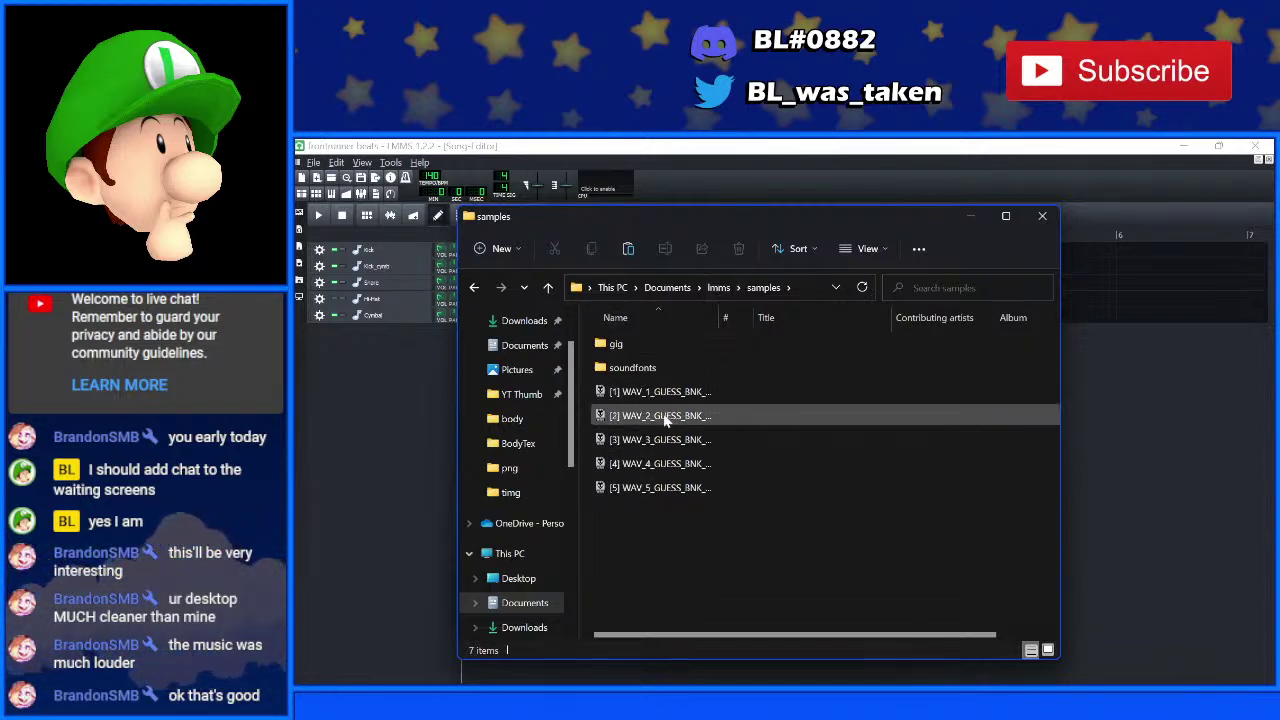
{"action": "left_click", "coordinate": [446, 362]}
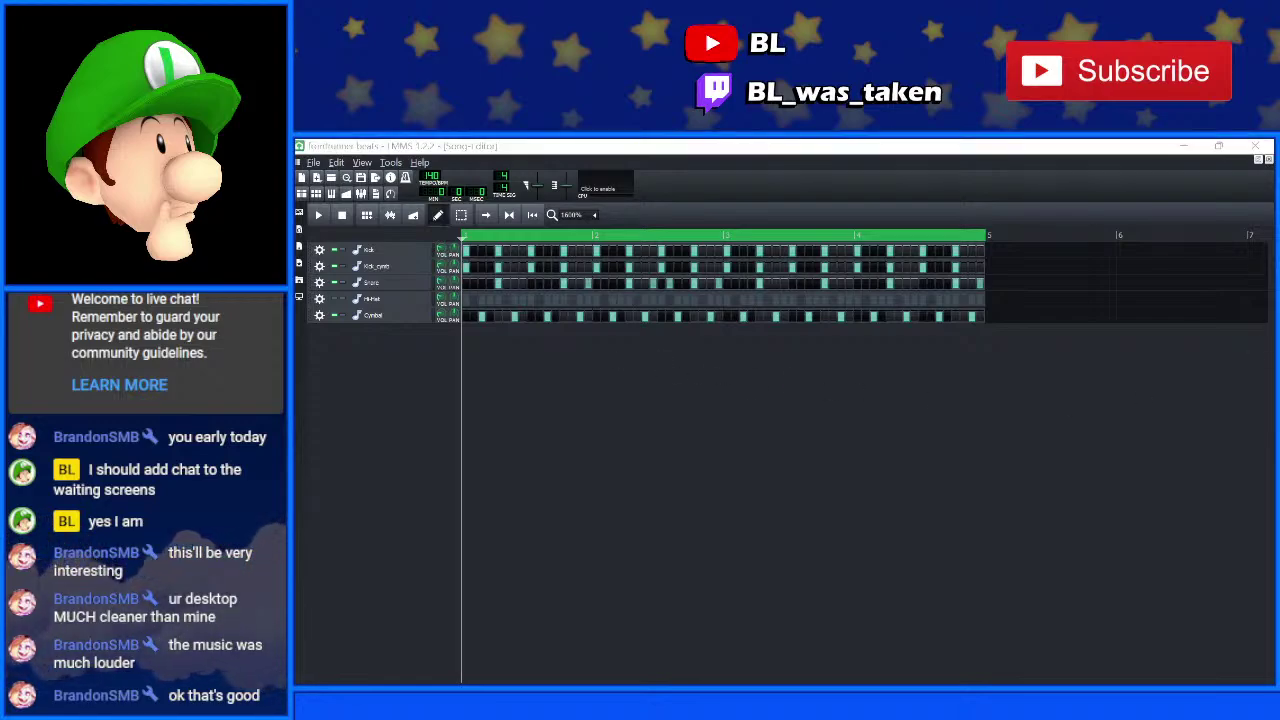
{"action": "left_click", "coordinate": [905, 534]}
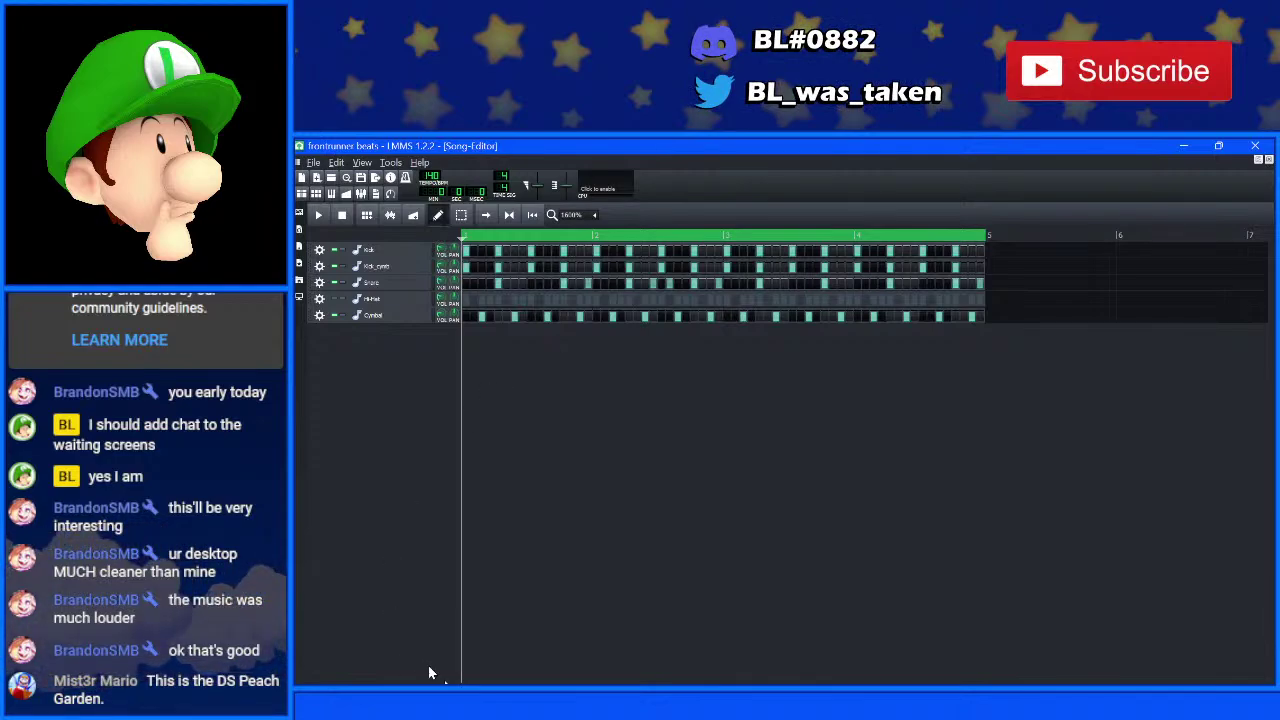
- Switch to Audacity, listen to a passage of the garden track, and stop its playback
{"action": "left_click", "coordinate": [586, 679]}
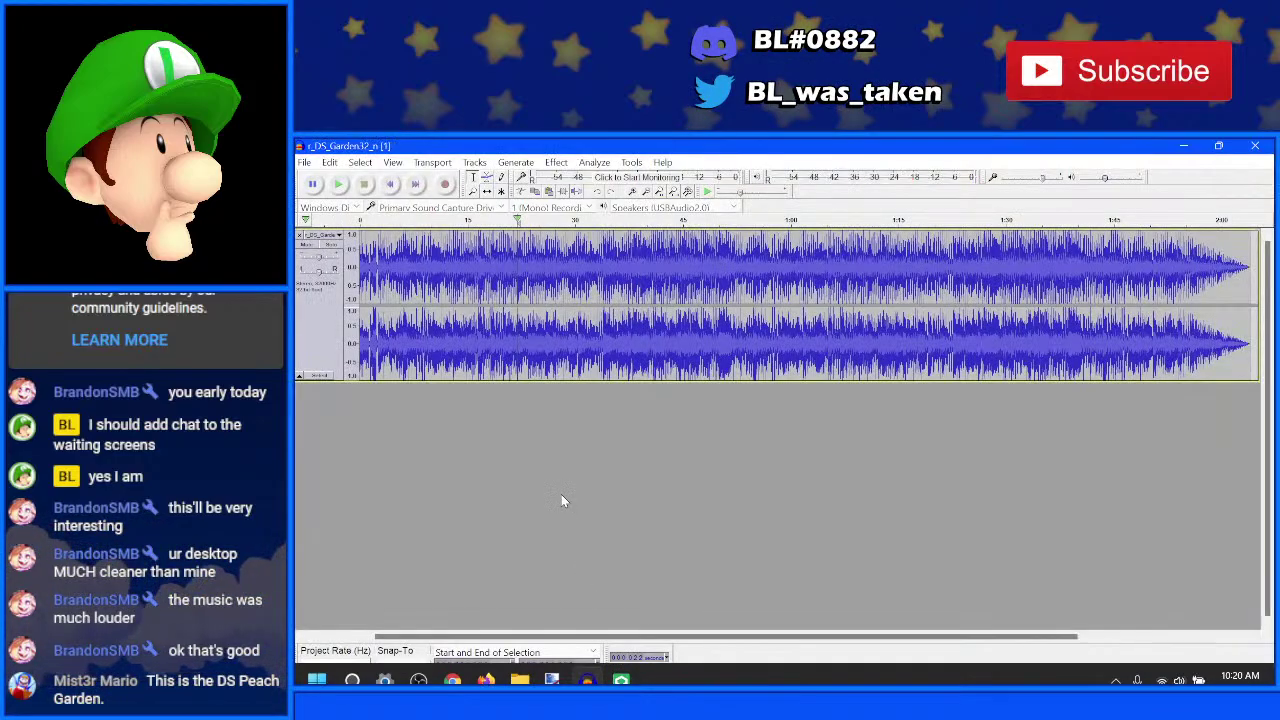
{"action": "key", "text": "space"}
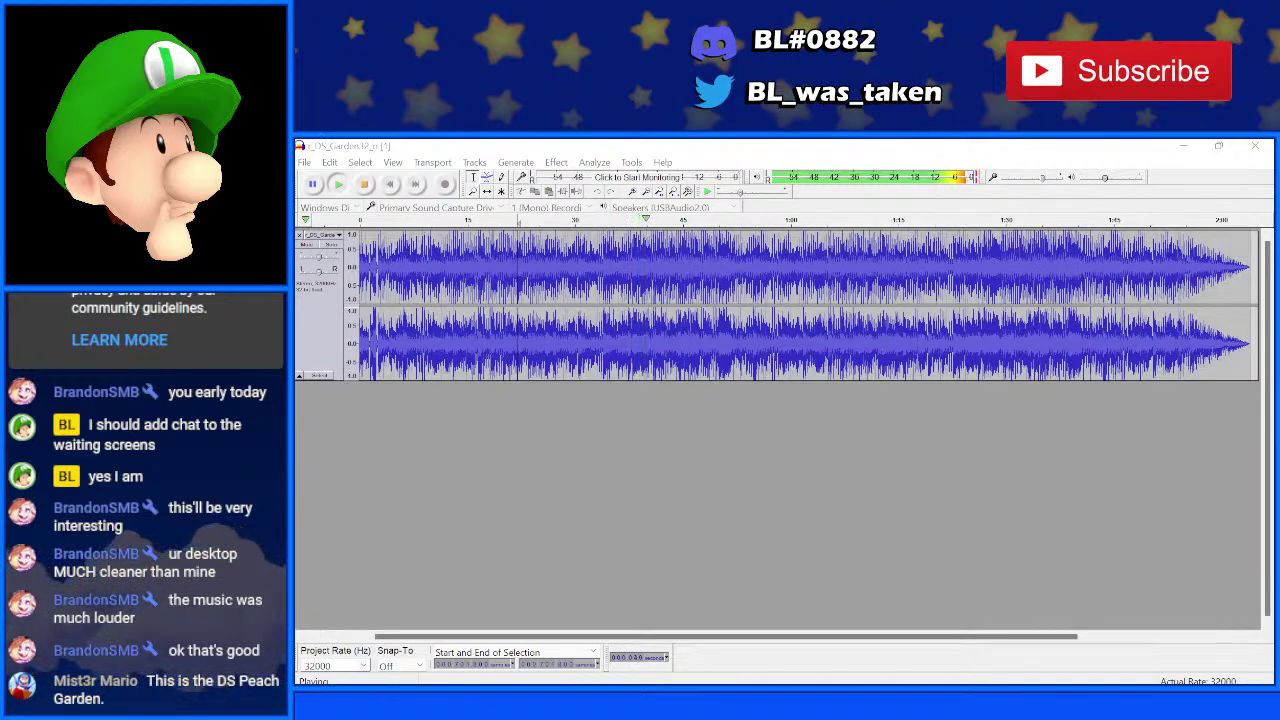
{"action": "left_click", "coordinate": [522, 268]}
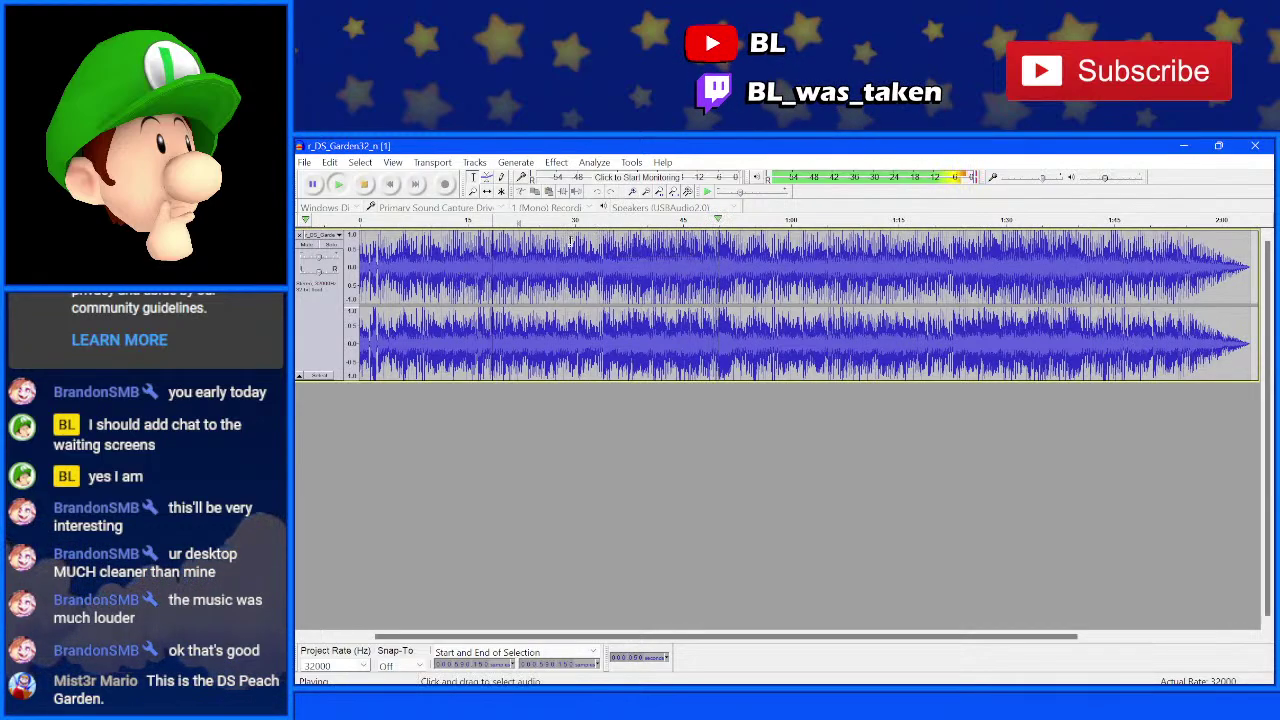
{"action": "key", "text": "space"}
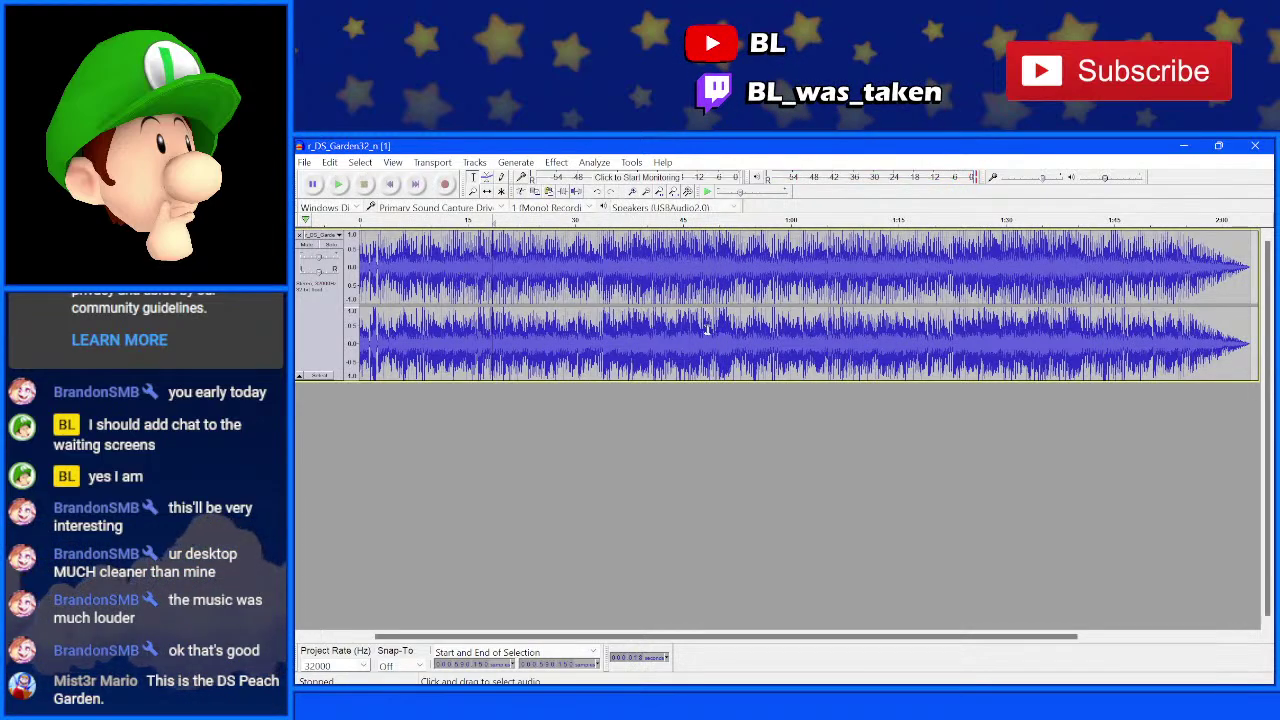
- Switch to LMMS and briefly play the frontrunner beats song from the start
{"action": "left_click", "coordinate": [620, 668]}
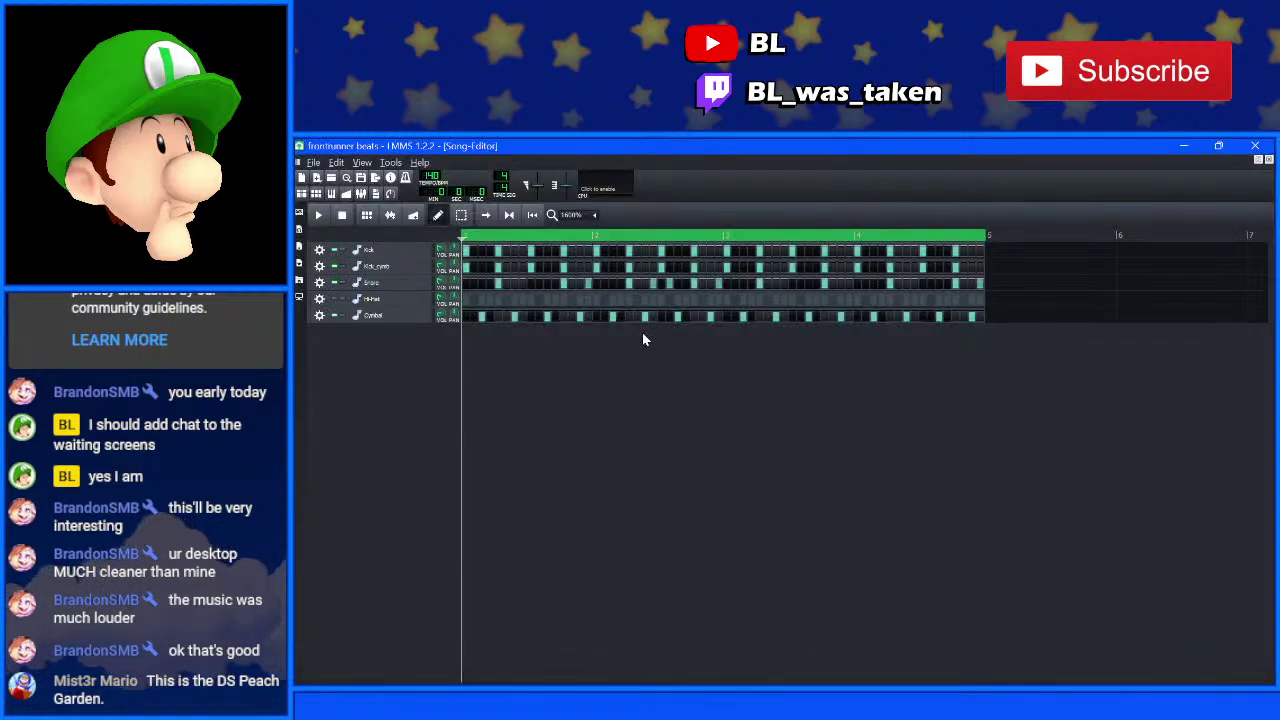
{"action": "key", "text": "space"}
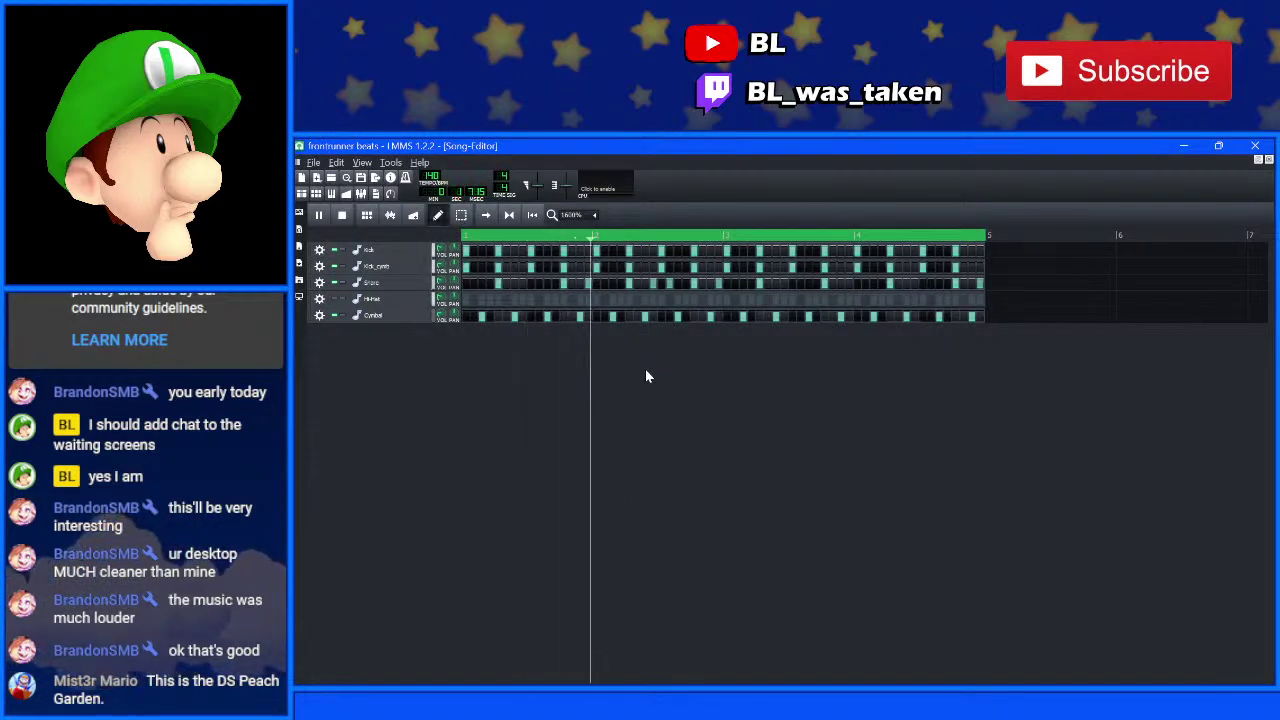
{"action": "key", "text": "space"}
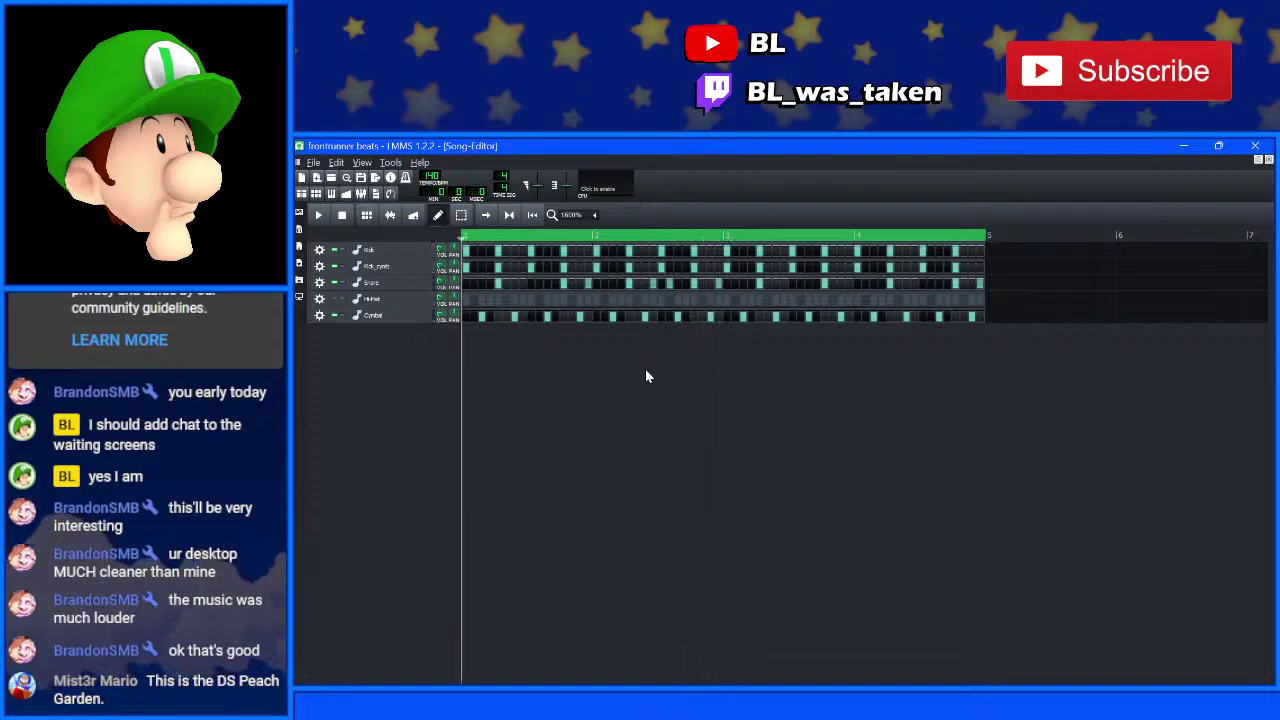
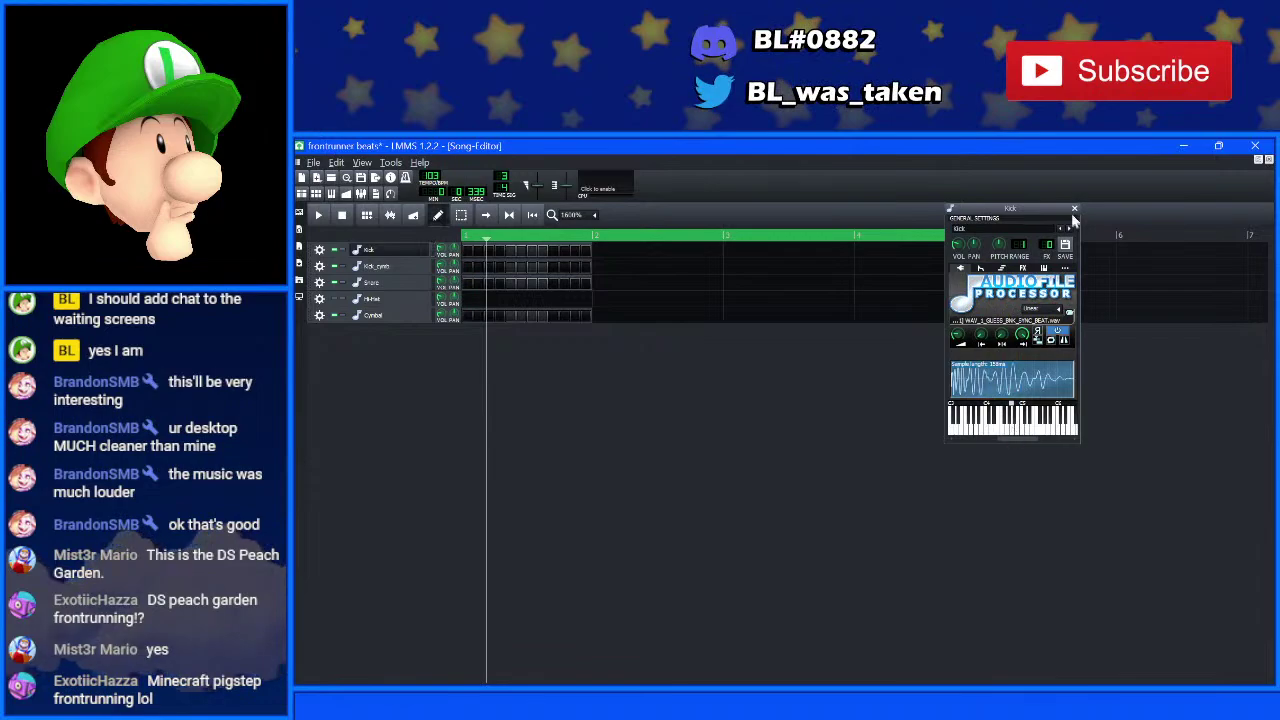
- Close the Kick instrument window and audition the Kick_cymb instrument's sample
{"action": "left_click", "coordinate": [1073, 209]}
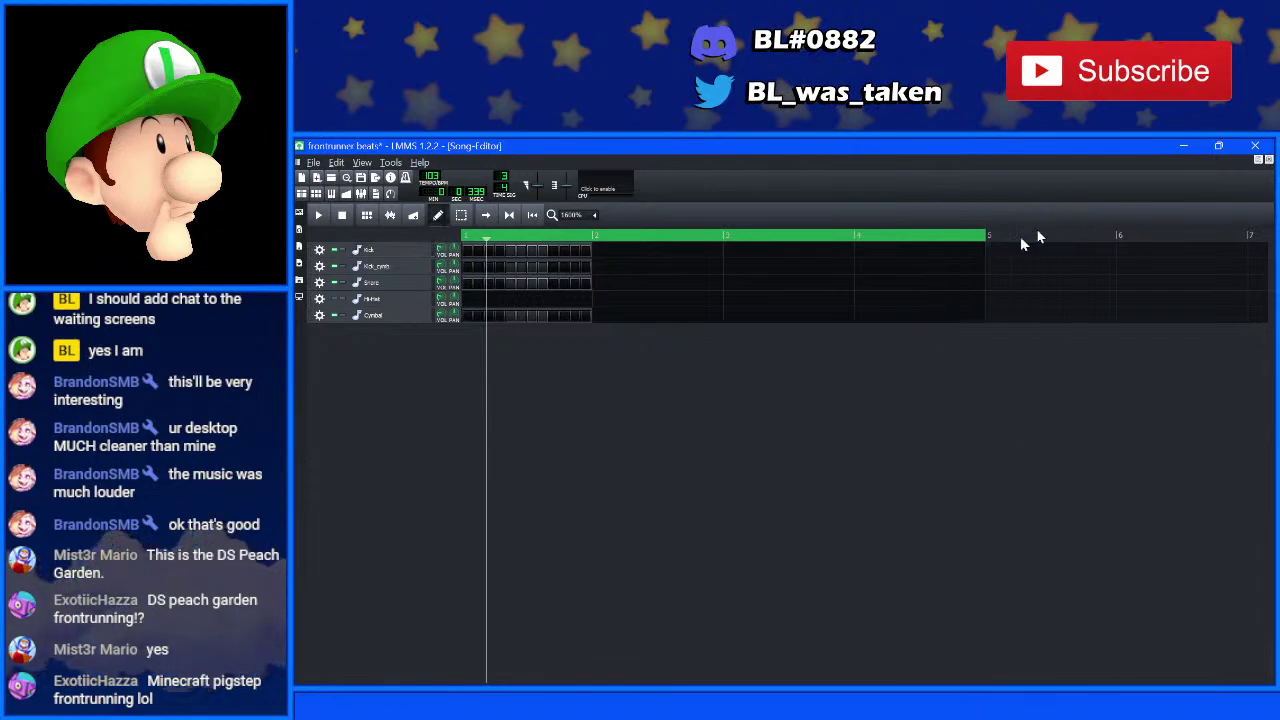
{"action": "left_click", "coordinate": [393, 272]}
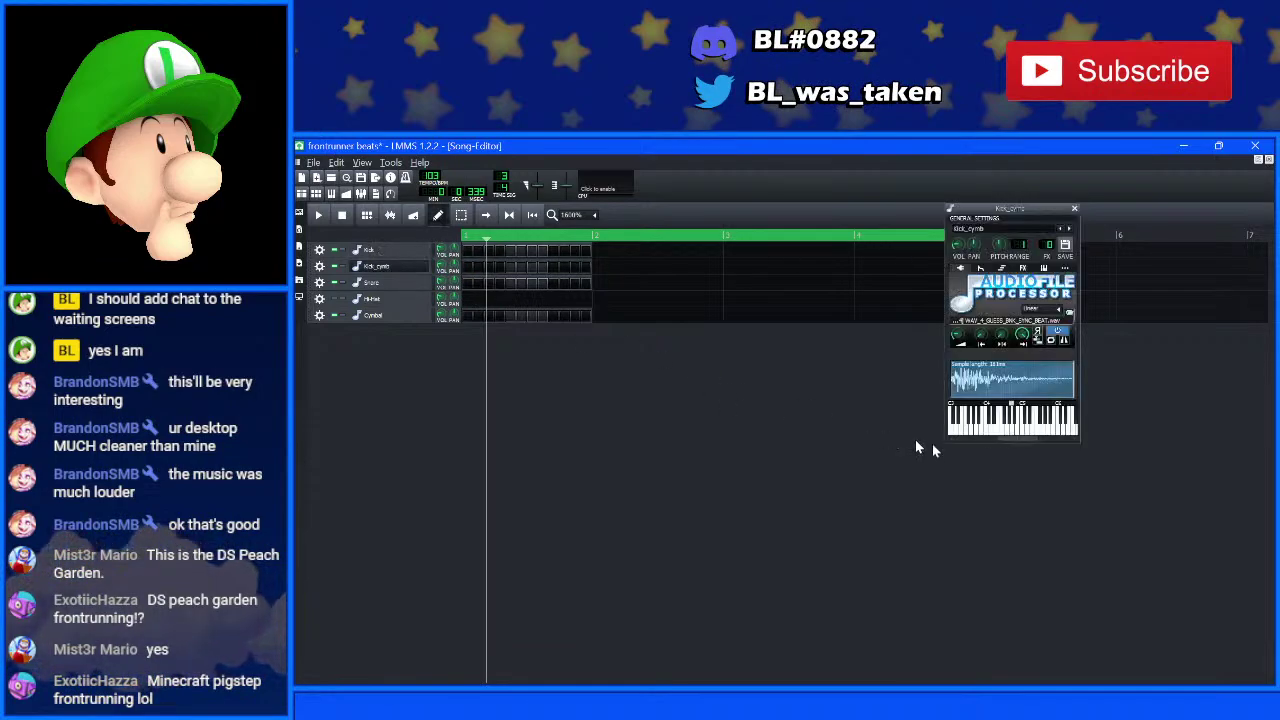
{"action": "left_click", "coordinate": [1013, 428]}
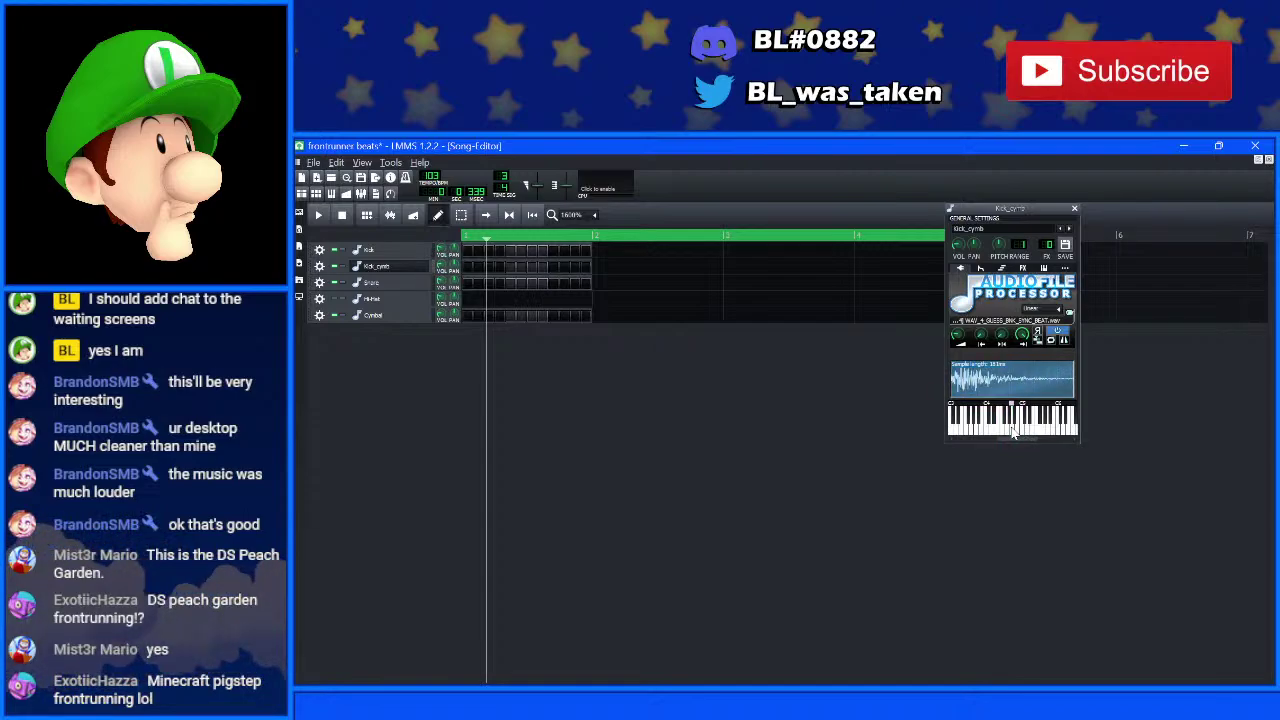
{"action": "left_click", "coordinate": [1074, 209]}
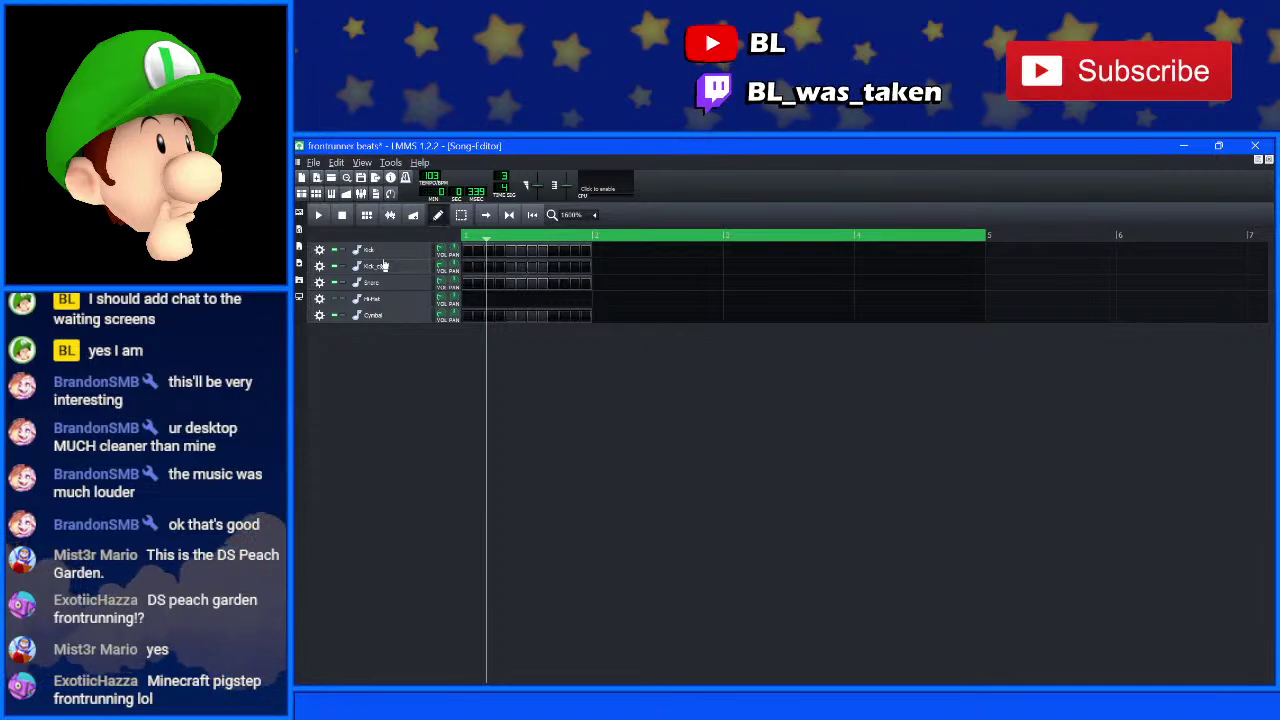
- Add Kick and Kick_cymb hits on steps 1, 5 and 9 of the first bar
{"action": "left_click", "coordinate": [469, 251]}
{"action": "left_click", "coordinate": [469, 267]}
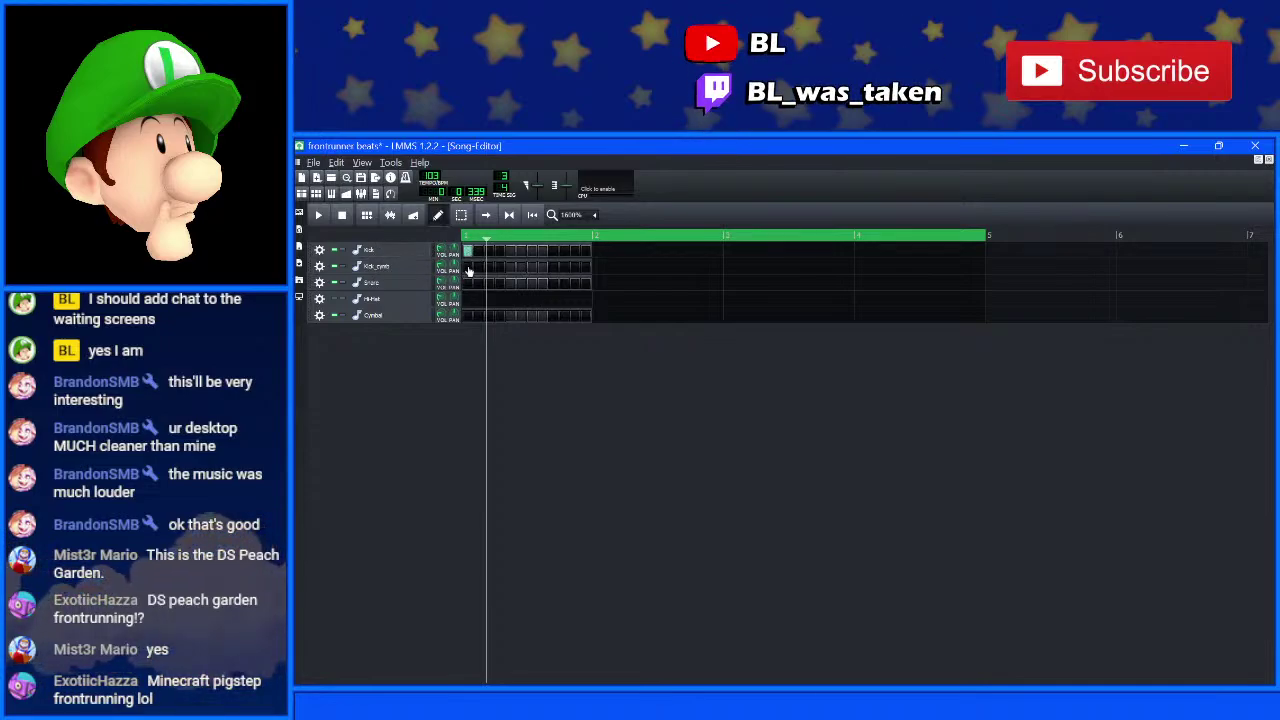
{"action": "left_click", "coordinate": [511, 267]}
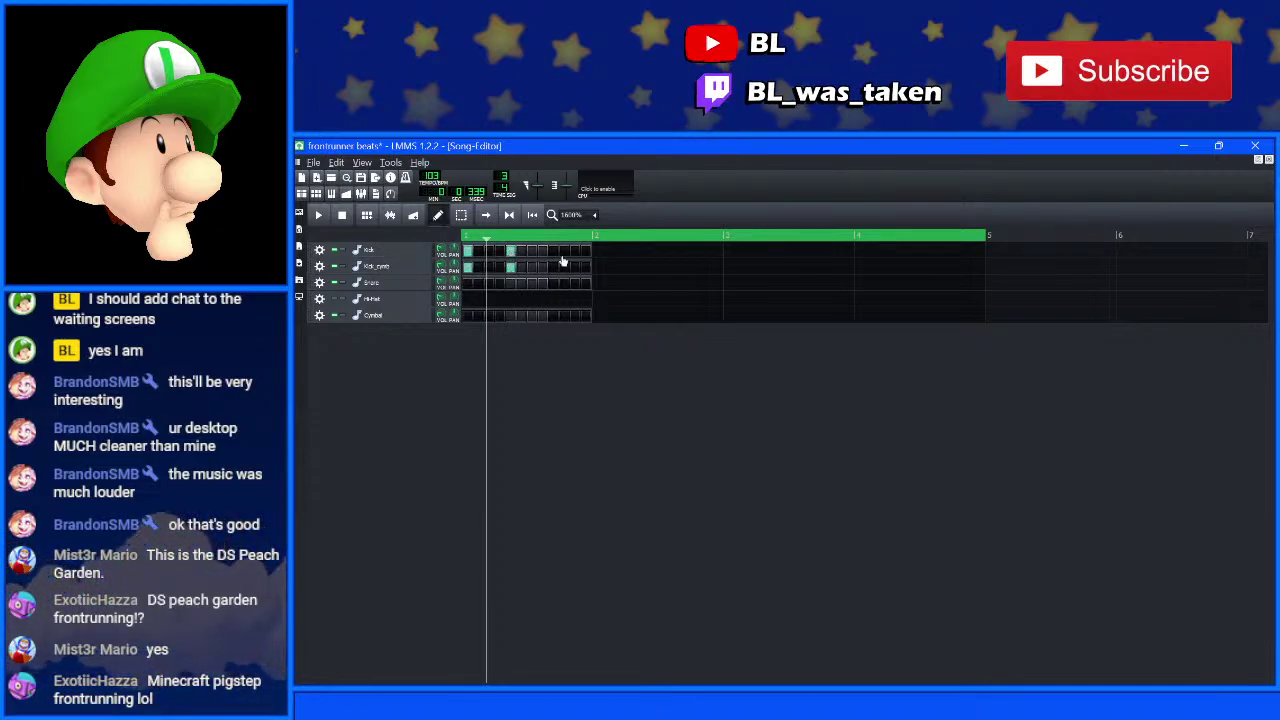
{"action": "left_click", "coordinate": [553, 251]}
{"action": "left_click", "coordinate": [553, 267]}
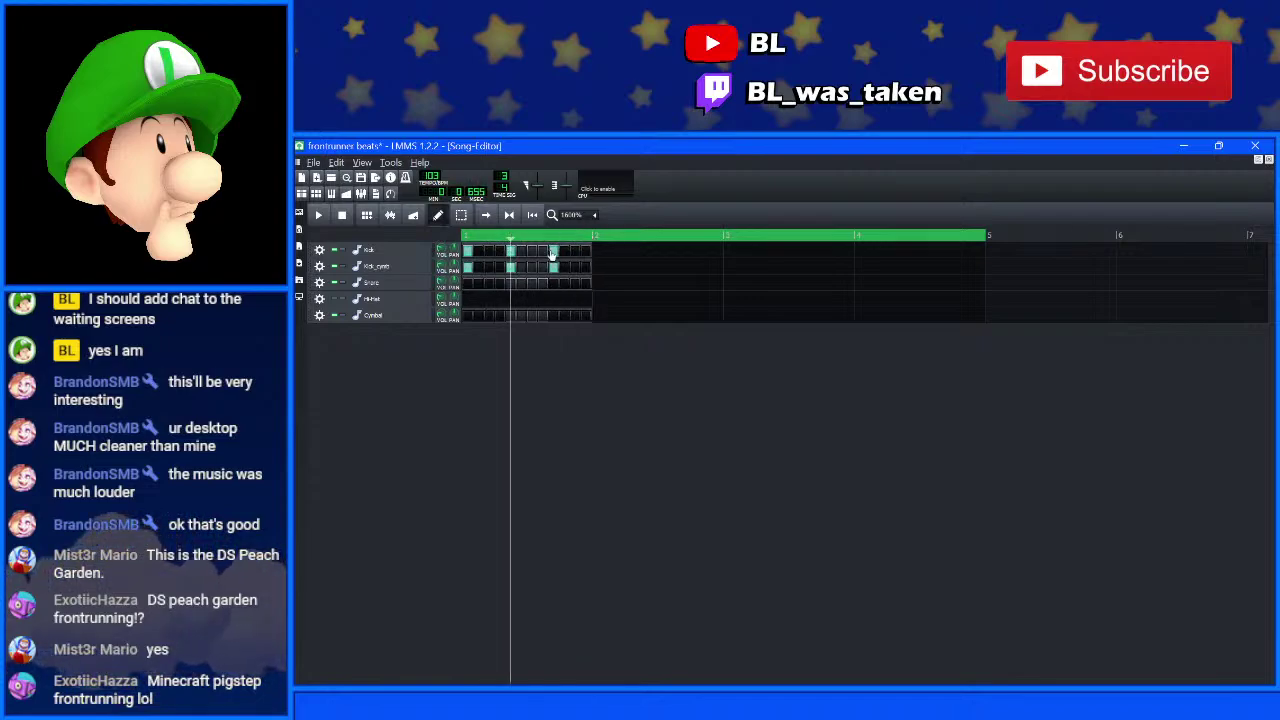
- Shorten the loop region to the first bar and add a Snare hit on step 5
{"action": "right_click", "coordinate": [571, 238]}
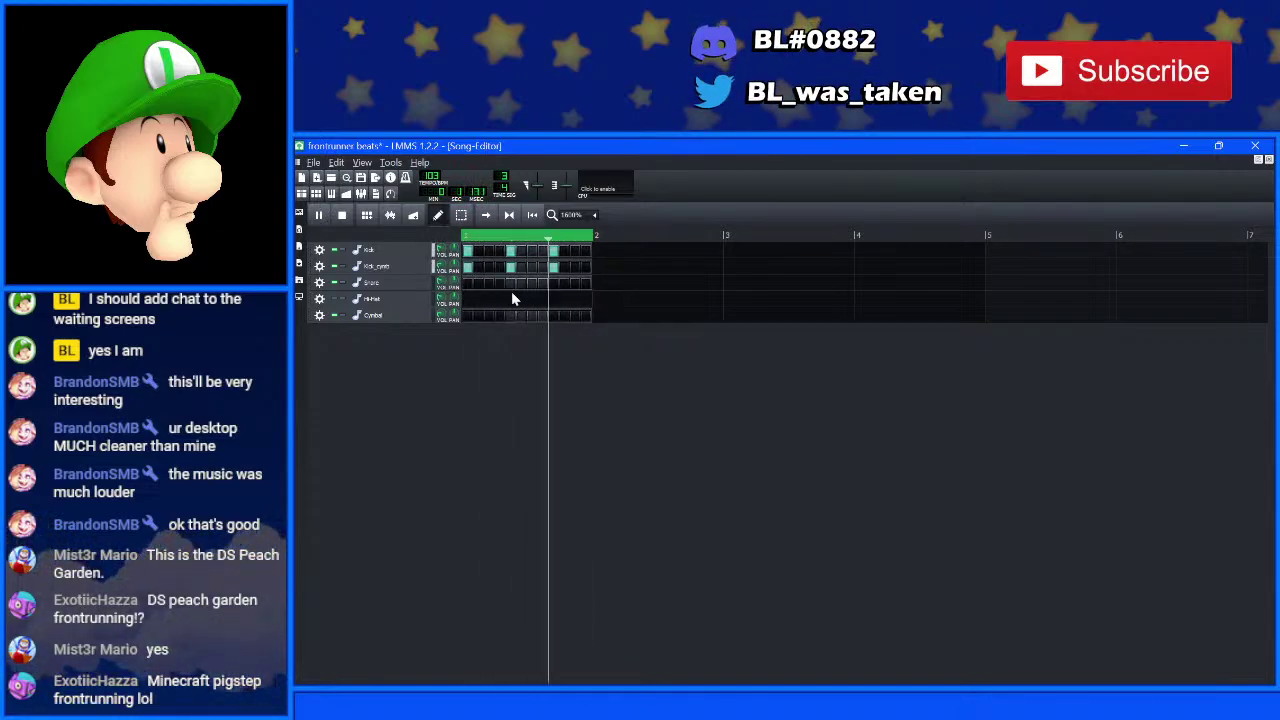
{"action": "key", "text": "space"}
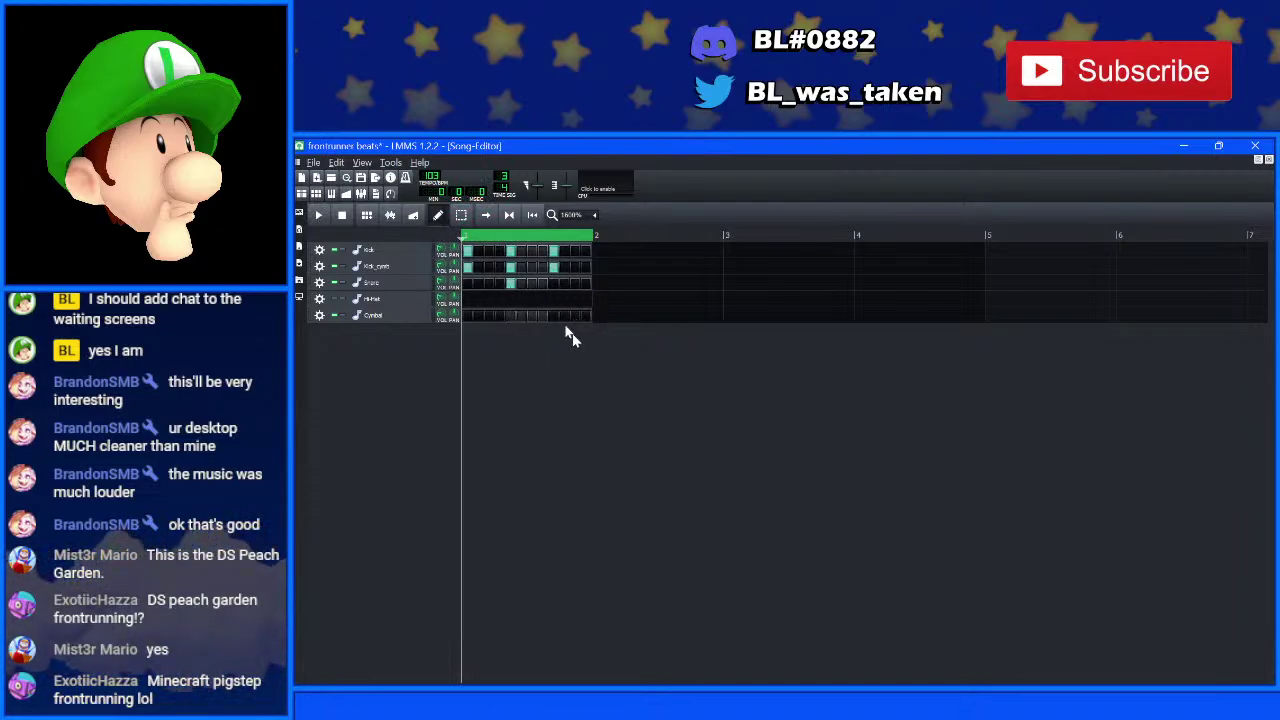
{"action": "key", "text": "space"}
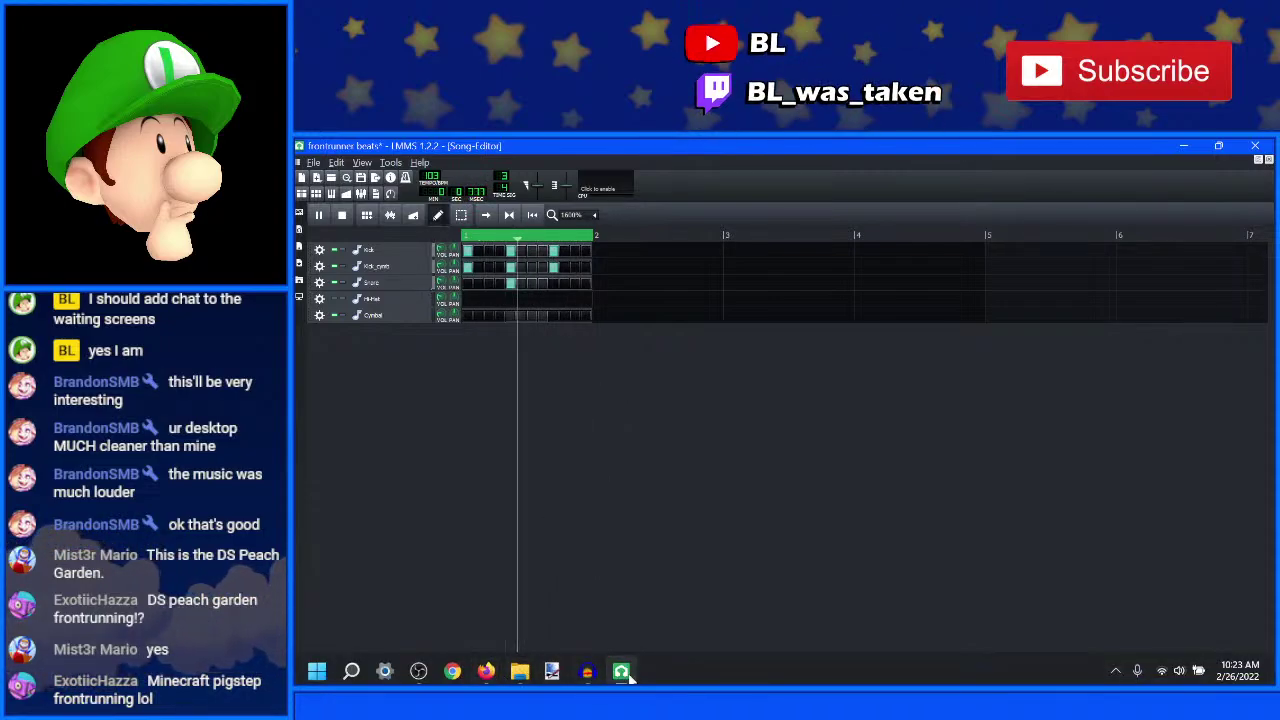
- Switch to Audacity to check the garden track, then return to LMMS and stop the beat's playback
{"action": "left_click", "coordinate": [587, 680]}
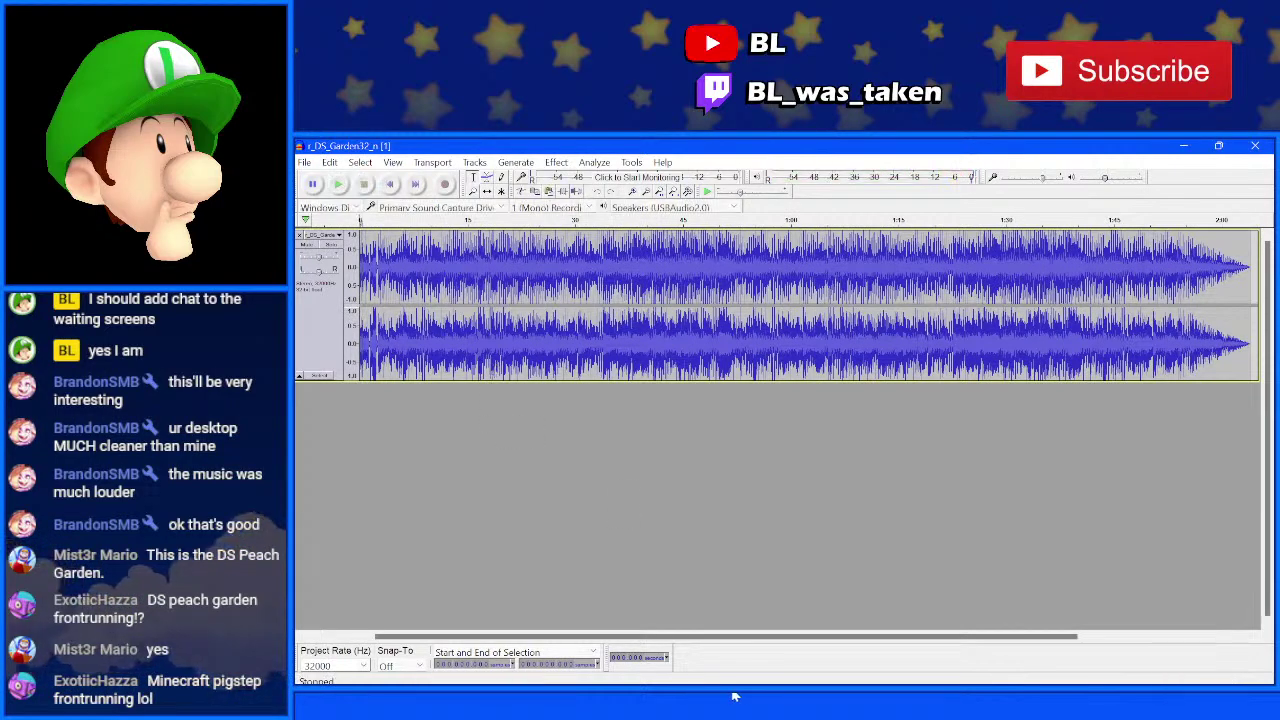
{"action": "mouse_move", "coordinate": [646, 683]}
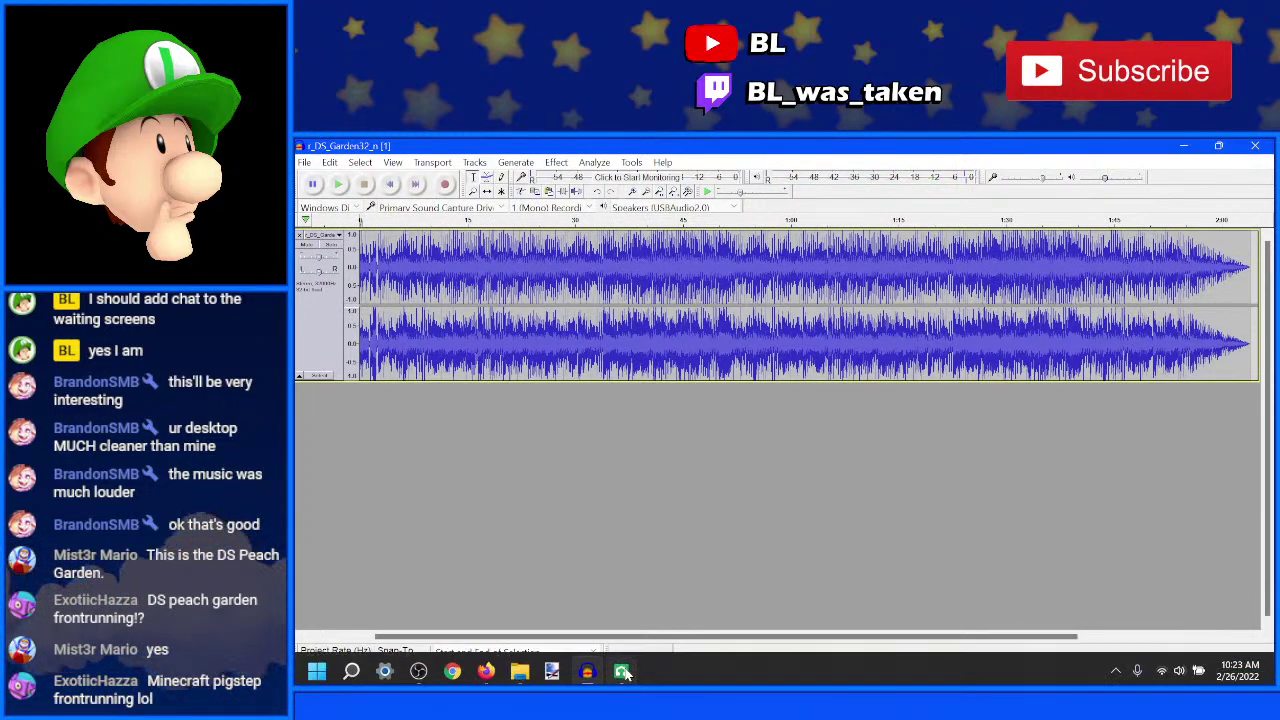
{"action": "left_click", "coordinate": [621, 680]}
{"action": "key", "text": "space"}
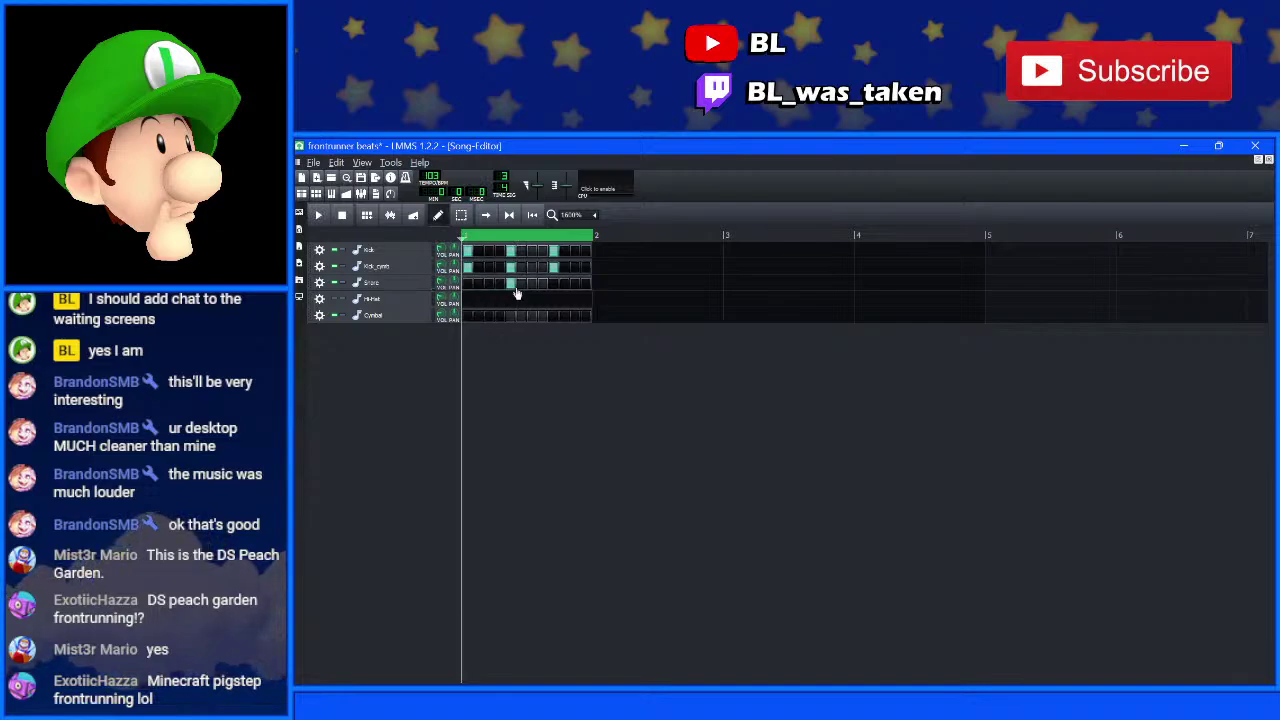
- Add Cymbal hits on steps 3, 7 and 11 of the first bar and play the loop to check it
{"action": "left_click", "coordinate": [487, 317]}
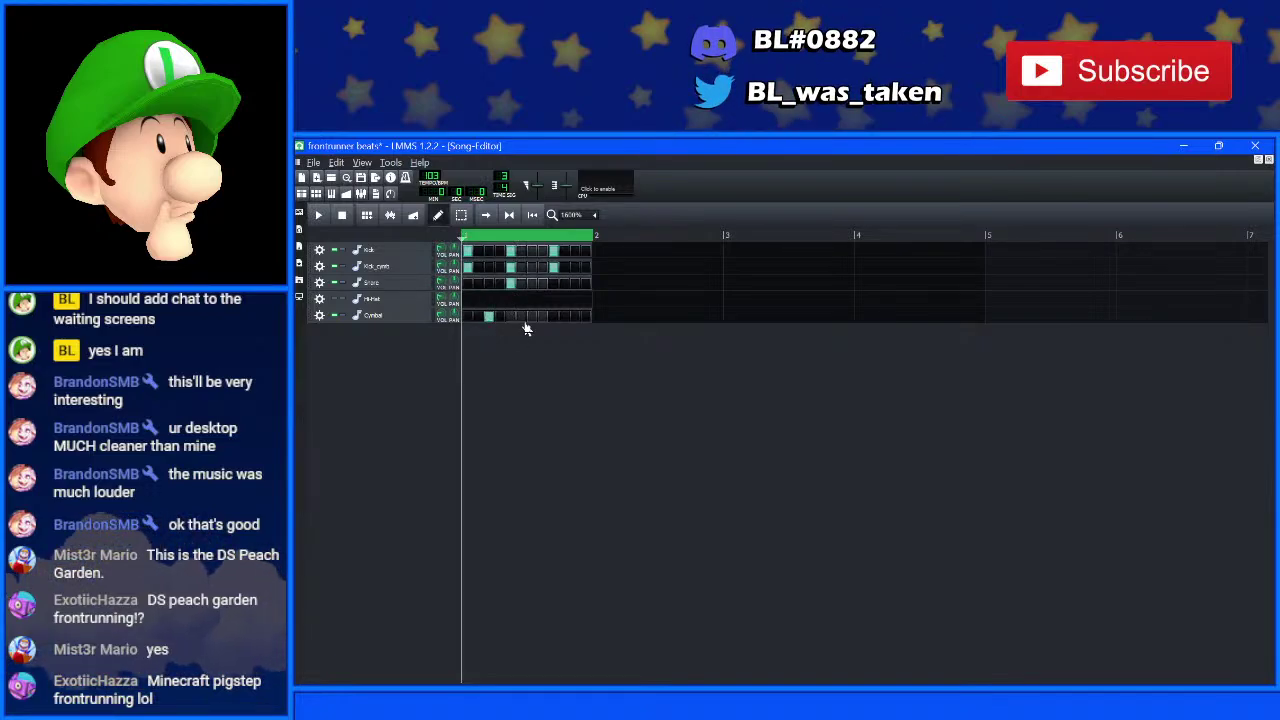
{"action": "left_click", "coordinate": [531, 317]}
{"action": "left_click", "coordinate": [575, 317]}
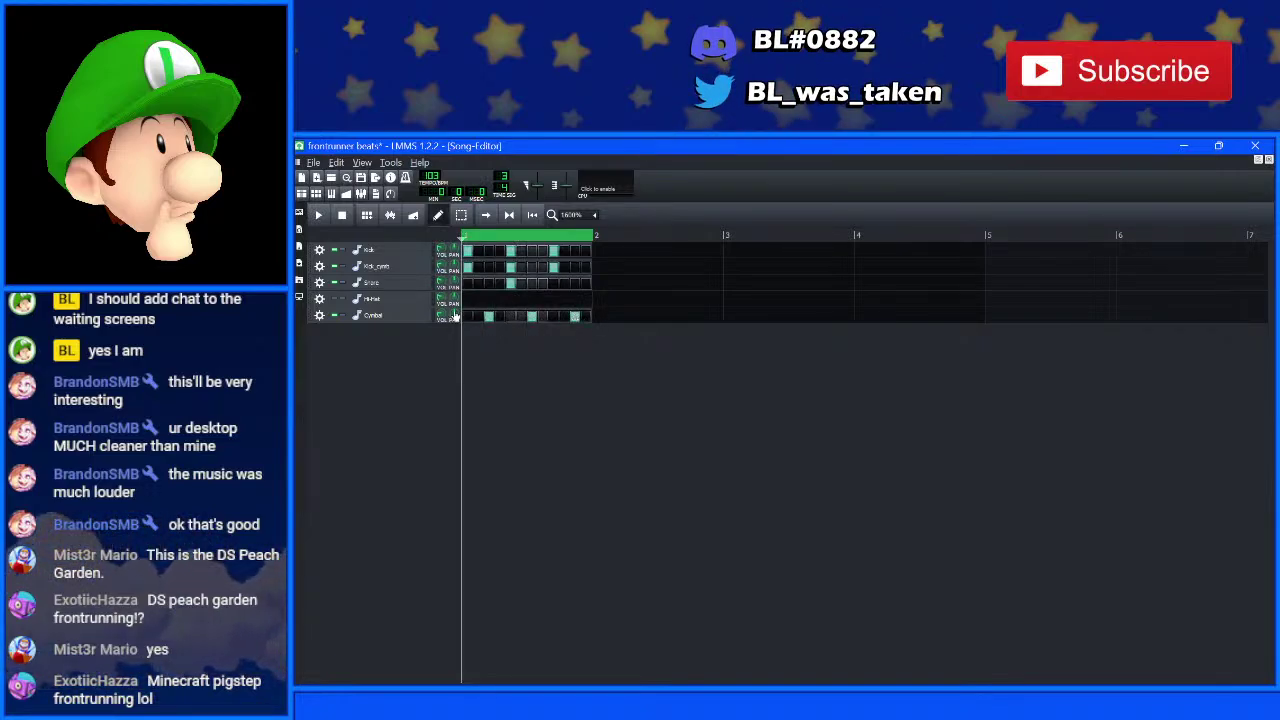
{"action": "key", "text": "space"}
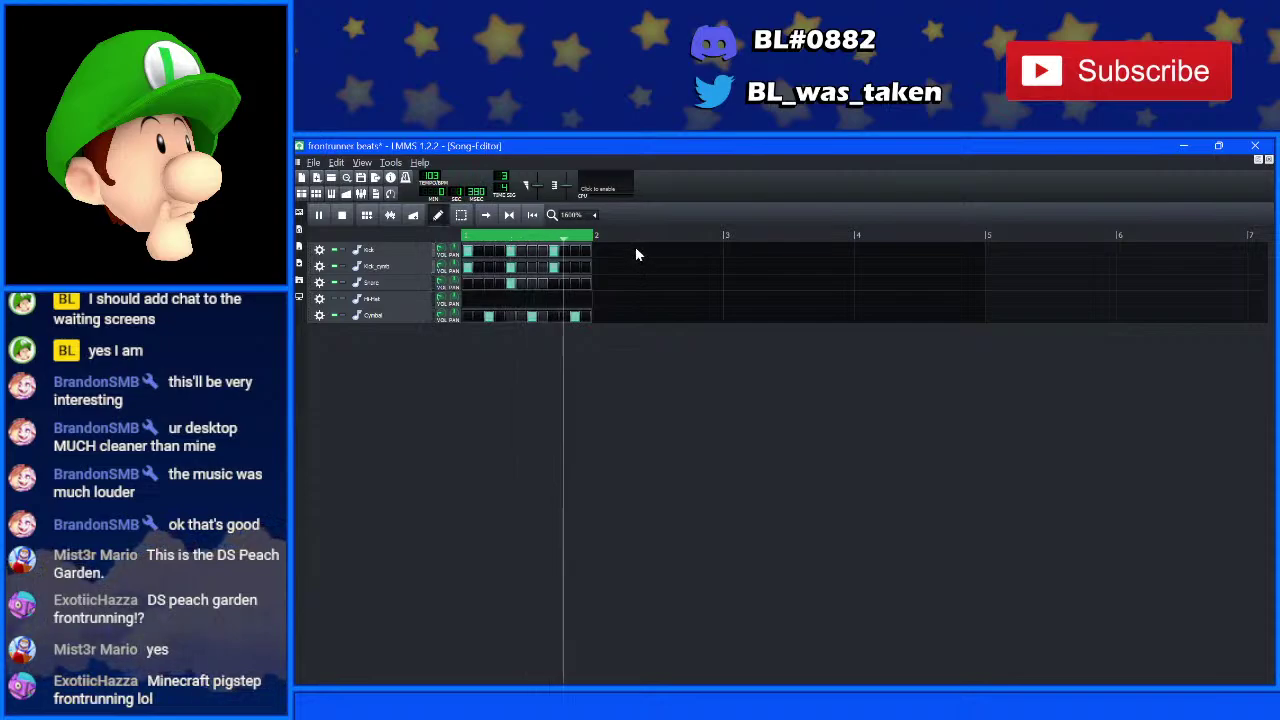
{"action": "key", "text": "space"}
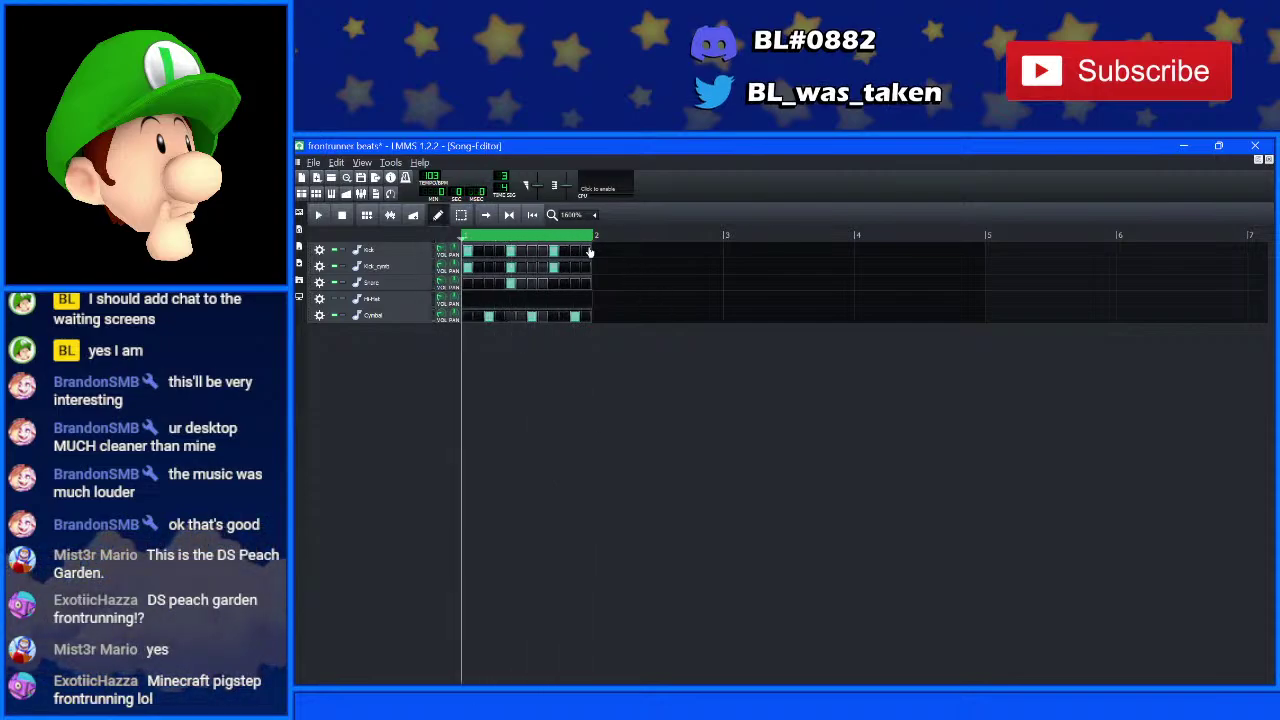
- Add empty step patterns to the Kick, Kick_cymb, Snare and Cymbal tracks in bars 2, 3 and 4
{"action": "left_click", "coordinate": [648, 251]}
{"action": "left_click", "coordinate": [647, 266]}
{"action": "left_click", "coordinate": [645, 283]}
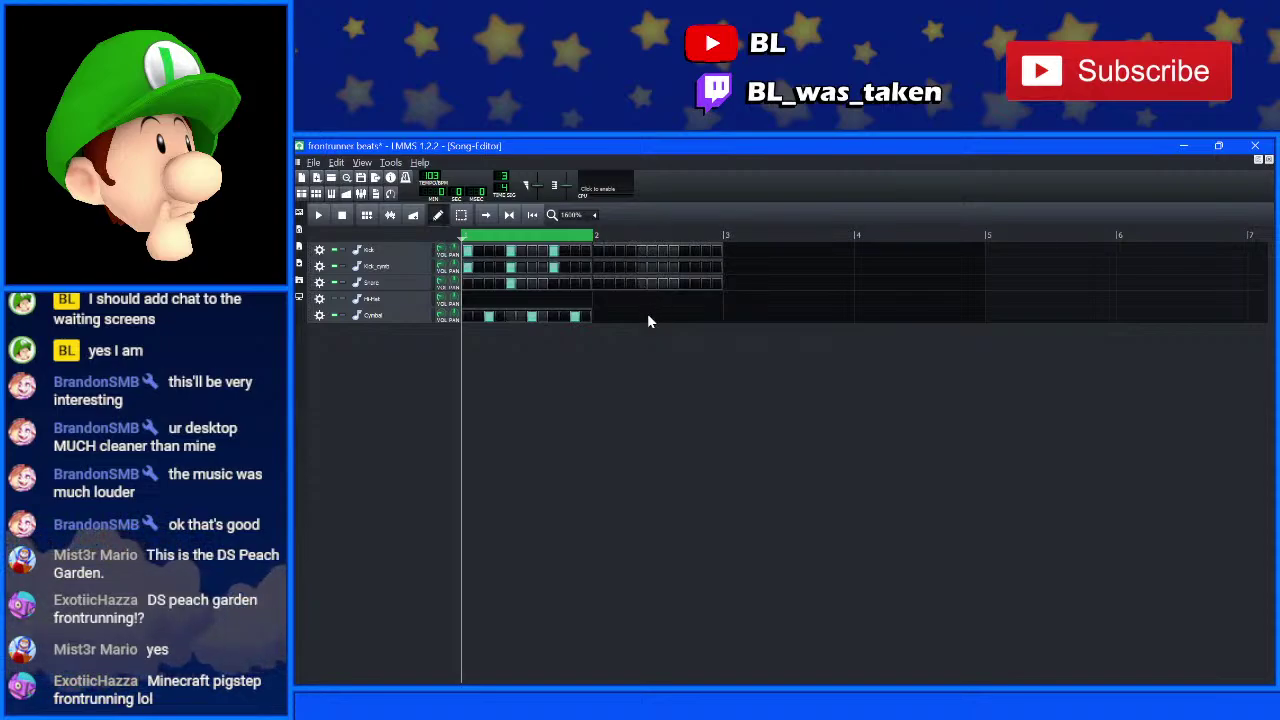
{"action": "left_click", "coordinate": [648, 315]}
{"action": "left_click", "coordinate": [775, 314]}
{"action": "left_click", "coordinate": [775, 283]}
{"action": "left_click", "coordinate": [775, 266]}
{"action": "left_click", "coordinate": [790, 251]}
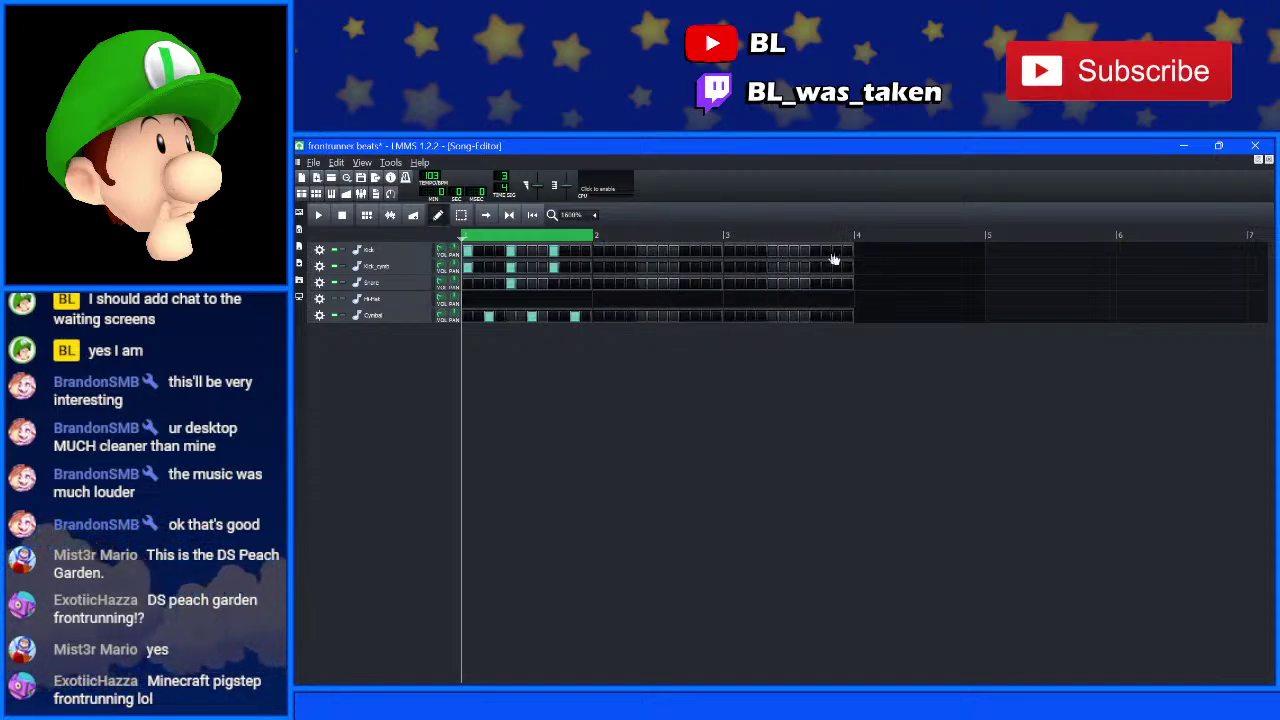
{"action": "left_click", "coordinate": [866, 251]}
{"action": "left_click", "coordinate": [866, 266]}
{"action": "left_click", "coordinate": [866, 283]}
{"action": "left_click", "coordinate": [864, 318]}
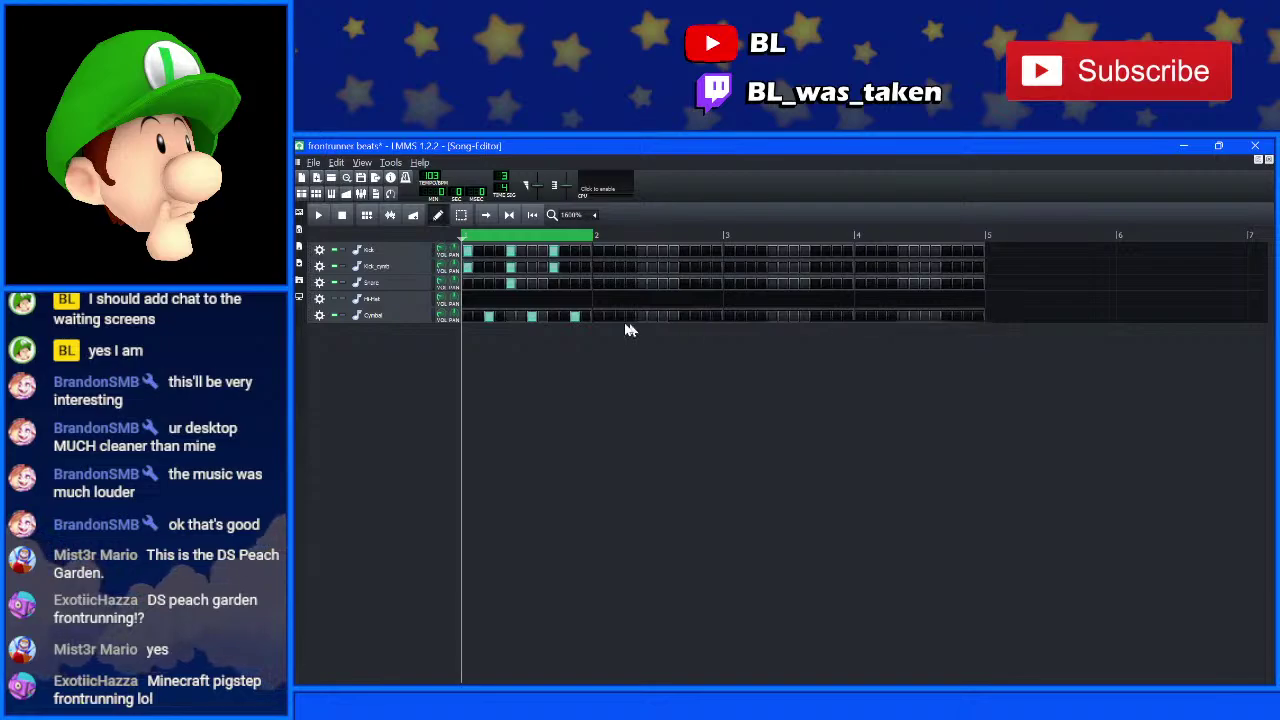
- Add Cymbal hits on steps 3, 7 and 11 and Snare hits on step 5 of bars 2 to 4
{"action": "left_click", "coordinate": [620, 318]}
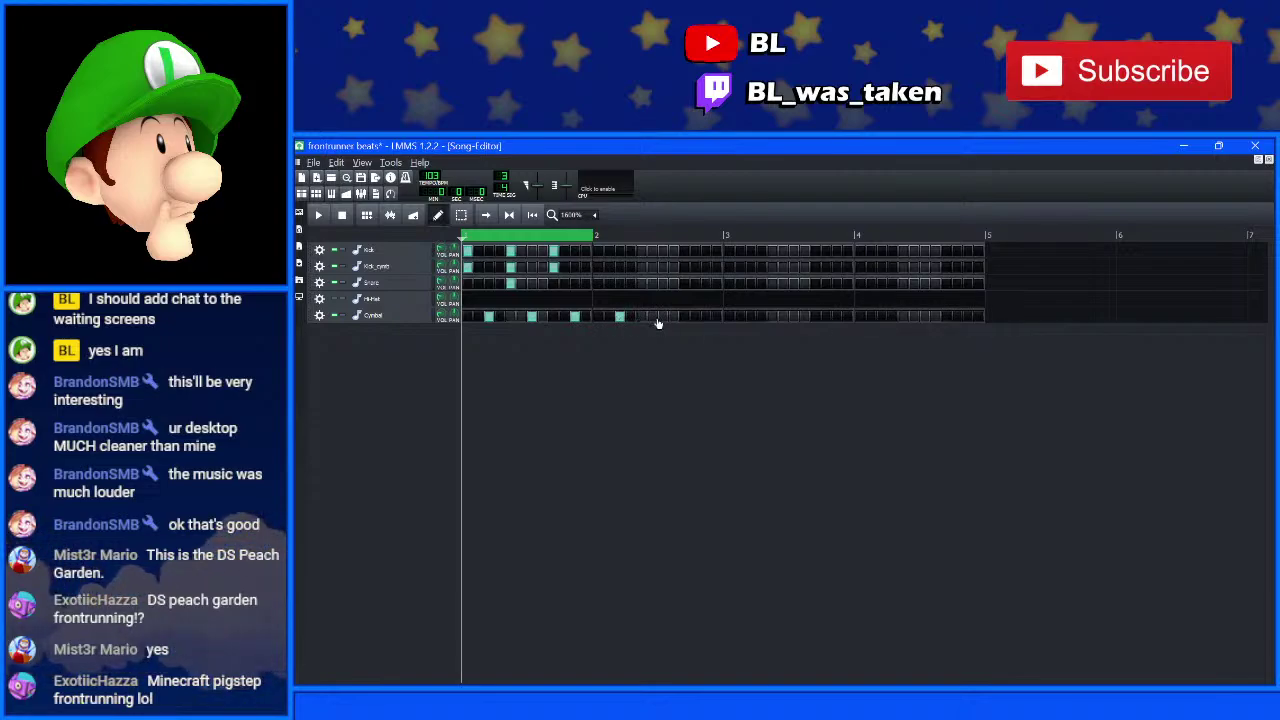
{"action": "left_click", "coordinate": [662, 318]}
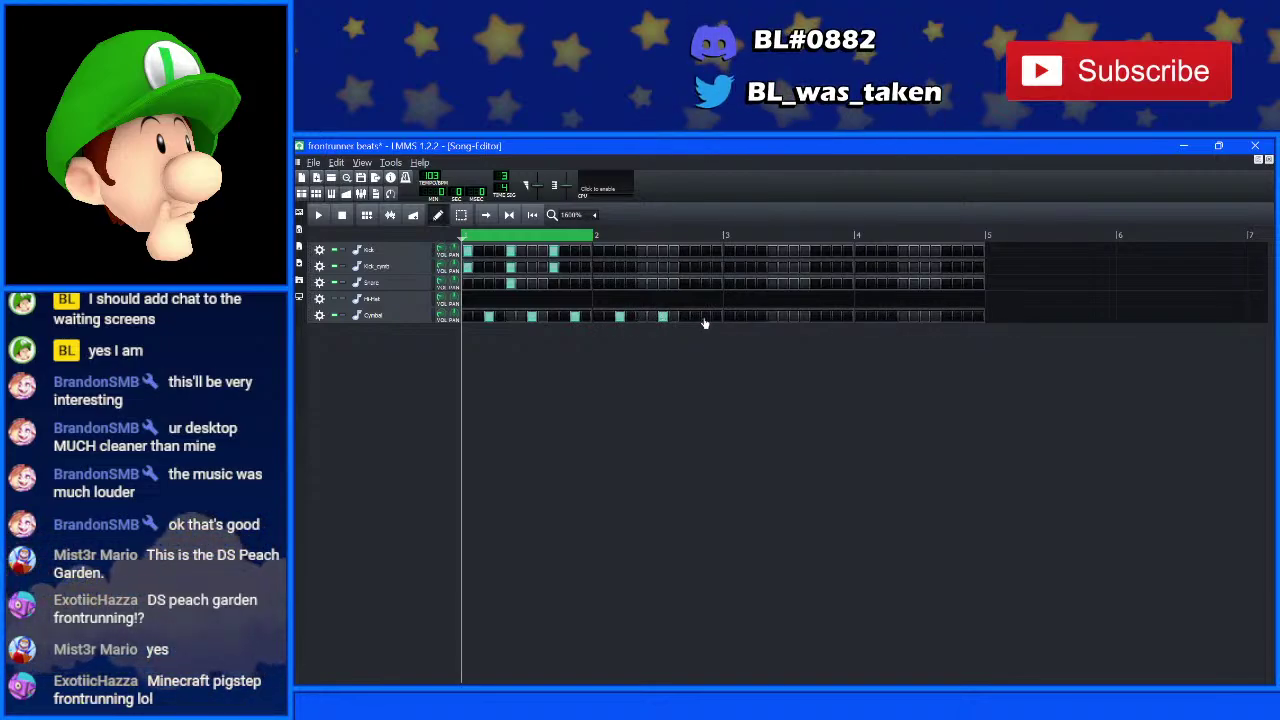
{"action": "left_click", "coordinate": [705, 318]}
{"action": "left_click", "coordinate": [793, 318]}
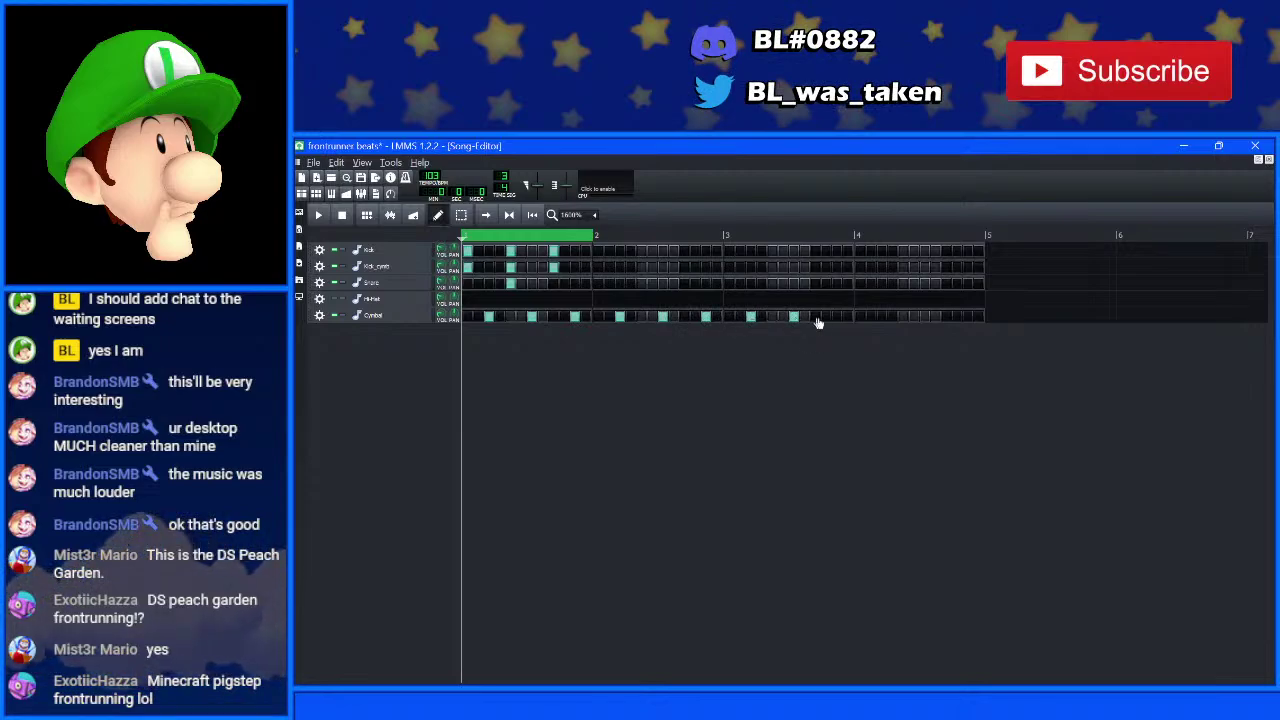
{"action": "left_click", "coordinate": [882, 318]}
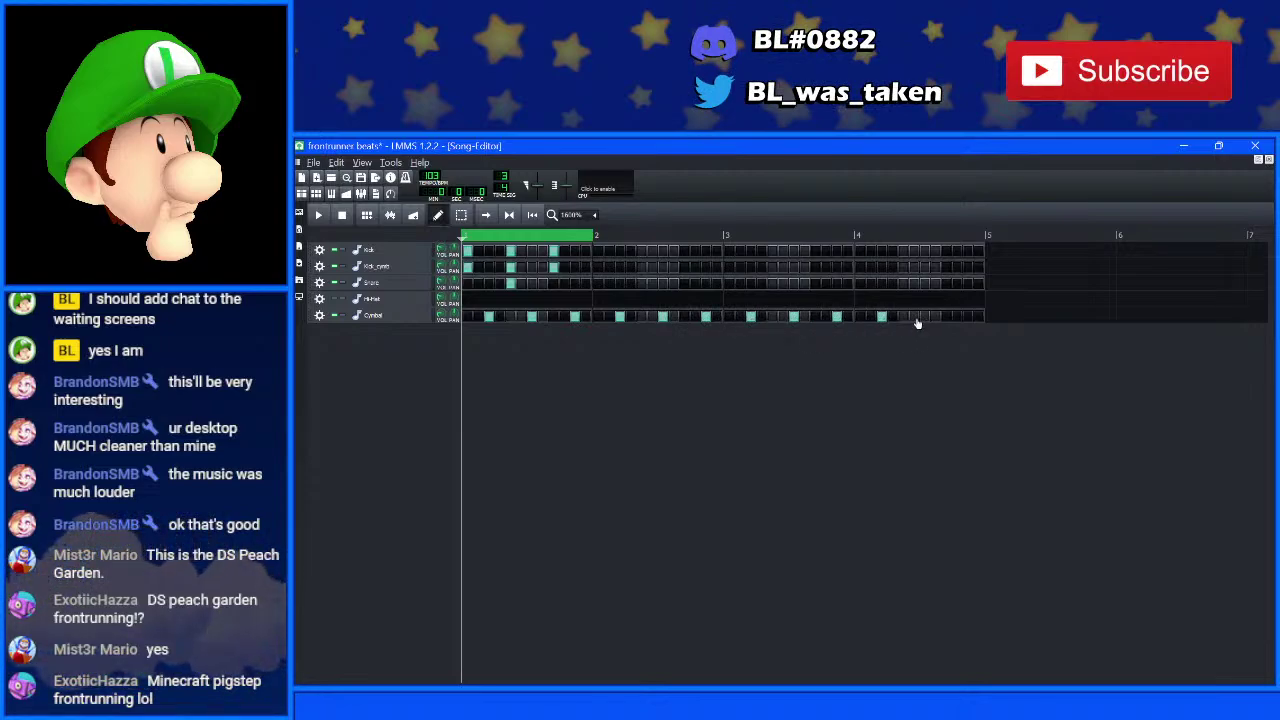
{"action": "left_click", "coordinate": [968, 320]}
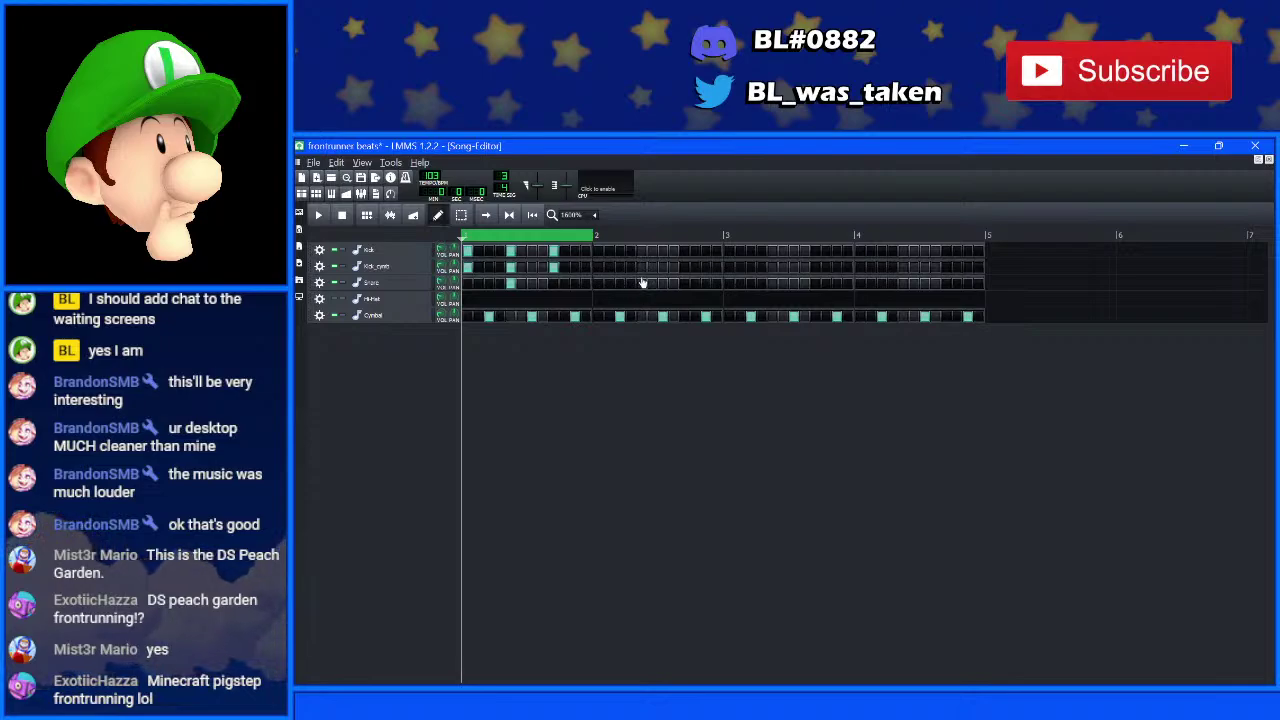
{"action": "left_click", "coordinate": [643, 285]}
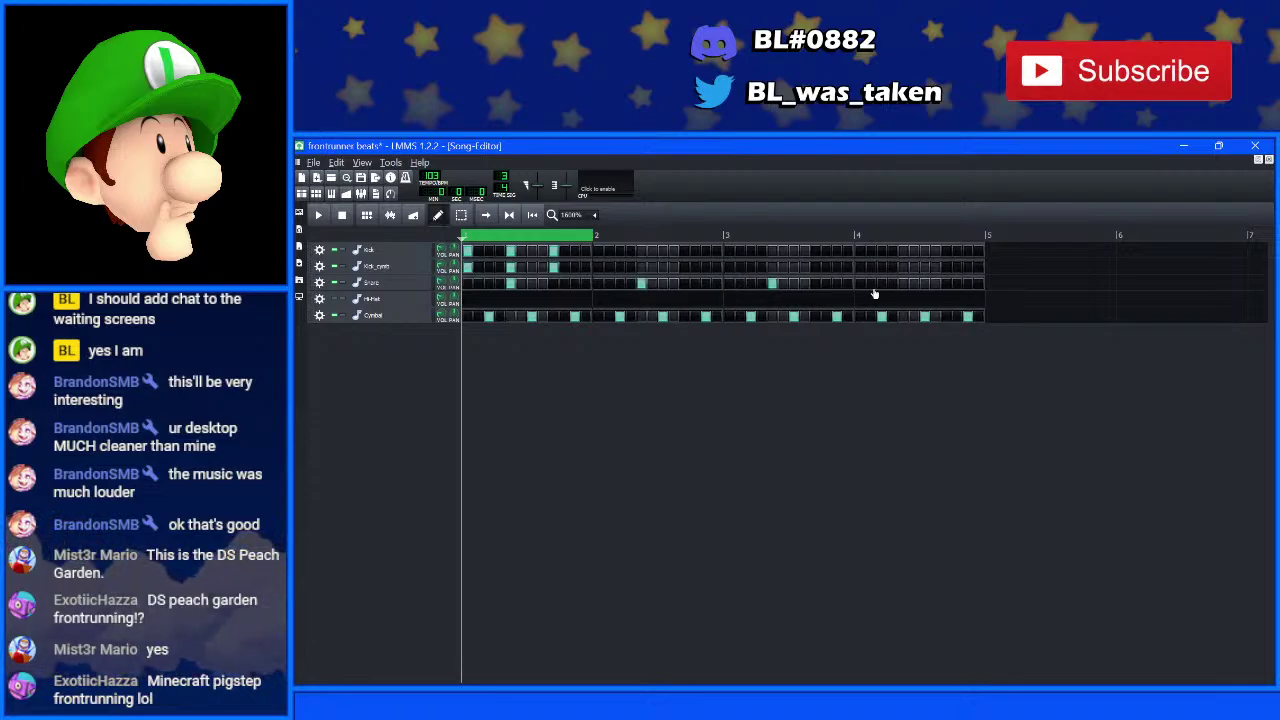
{"action": "left_click", "coordinate": [903, 285]}
- Add Kick and Kick_cymb hits on steps 1, 5 and 9 of bar 2
{"action": "left_click", "coordinate": [598, 266]}
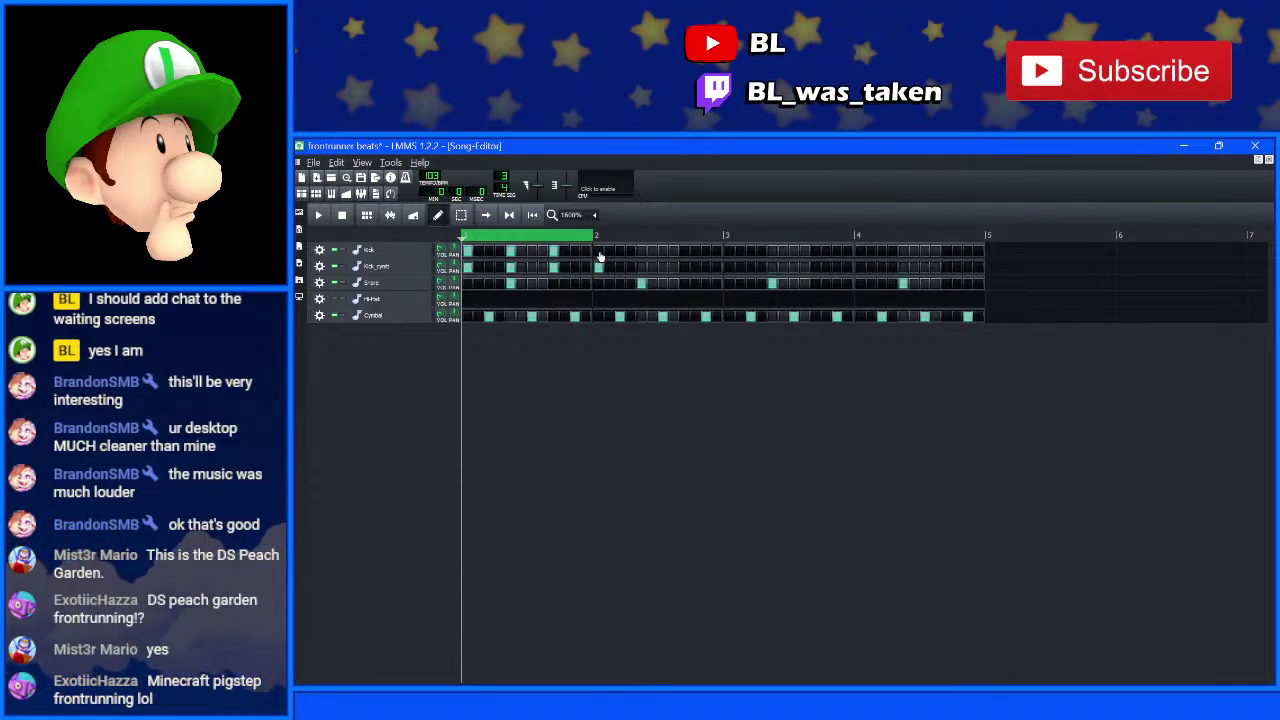
{"action": "left_click", "coordinate": [598, 250]}
{"action": "left_click", "coordinate": [641, 251]}
{"action": "left_click", "coordinate": [642, 267]}
{"action": "left_click", "coordinate": [686, 267]}
{"action": "left_click", "coordinate": [685, 251]}
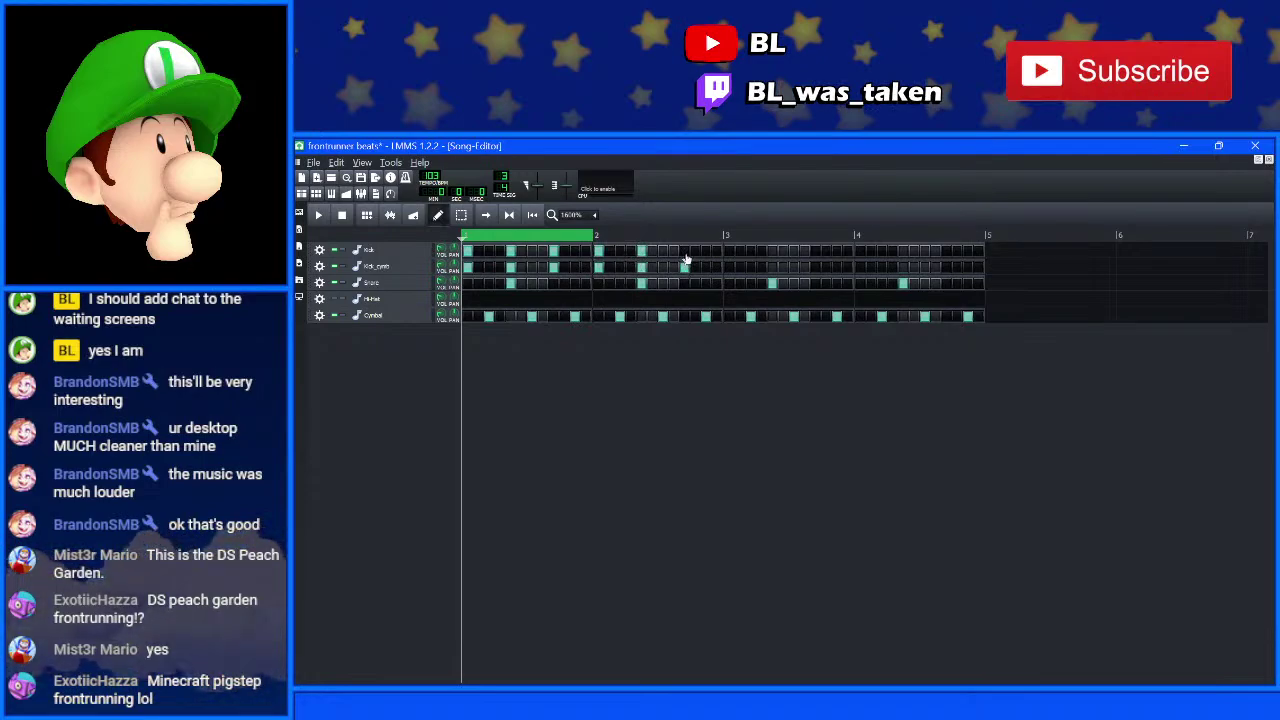
- Add Kick and Kick_cymb hits on steps 1, 5 and 9 of bar 3
{"action": "left_click", "coordinate": [729, 251]}
{"action": "left_click", "coordinate": [740, 267]}
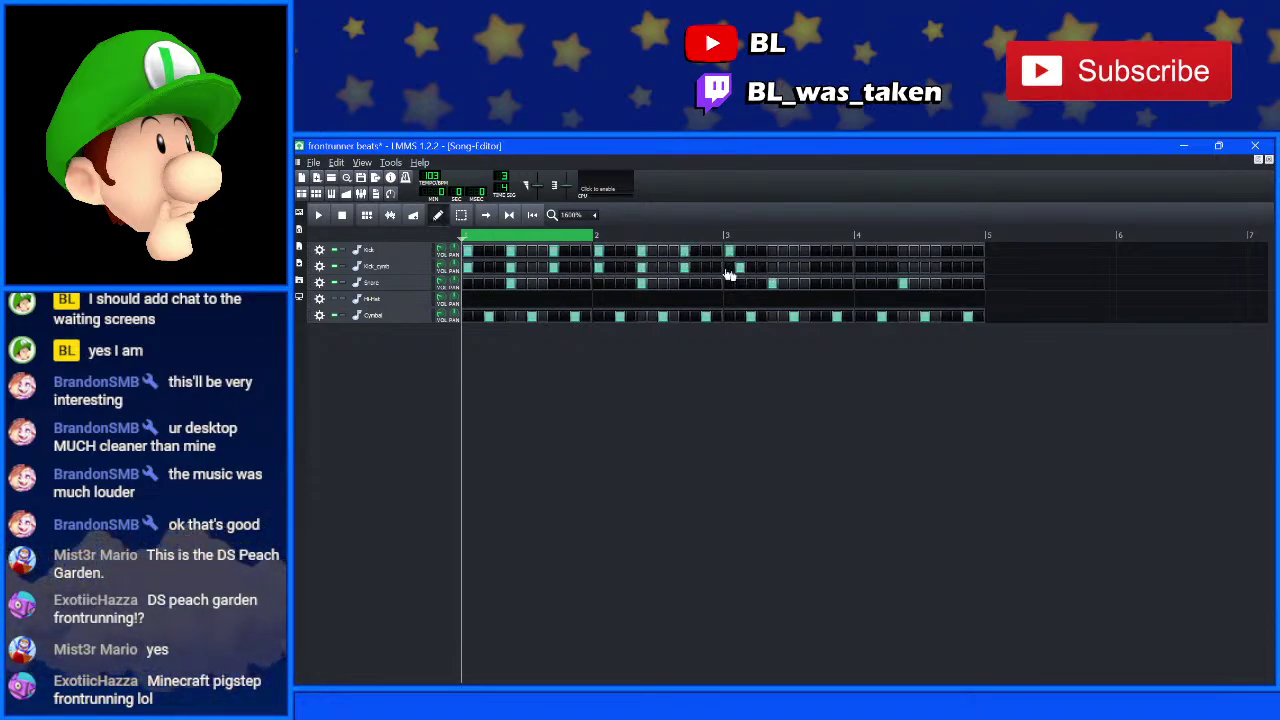
{"action": "left_click", "coordinate": [729, 267]}
{"action": "left_click", "coordinate": [772, 267]}
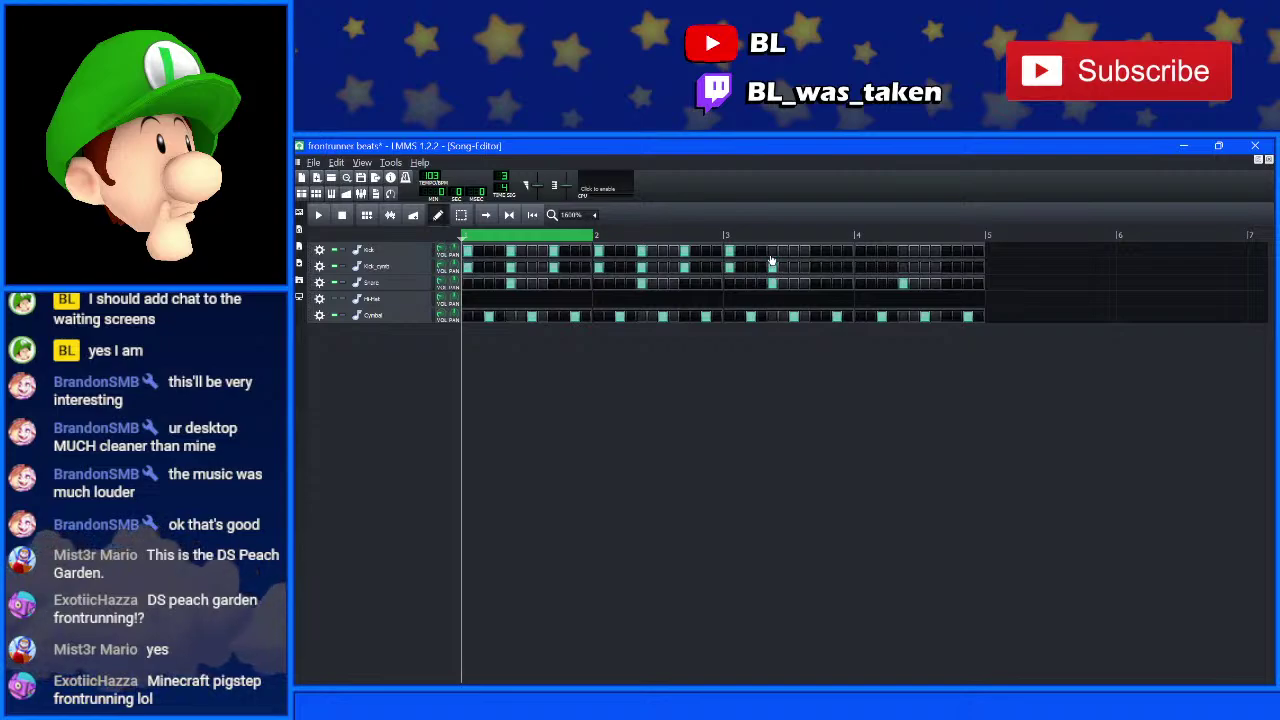
{"action": "left_click", "coordinate": [772, 251]}
{"action": "left_click", "coordinate": [815, 251]}
{"action": "left_click", "coordinate": [816, 267]}
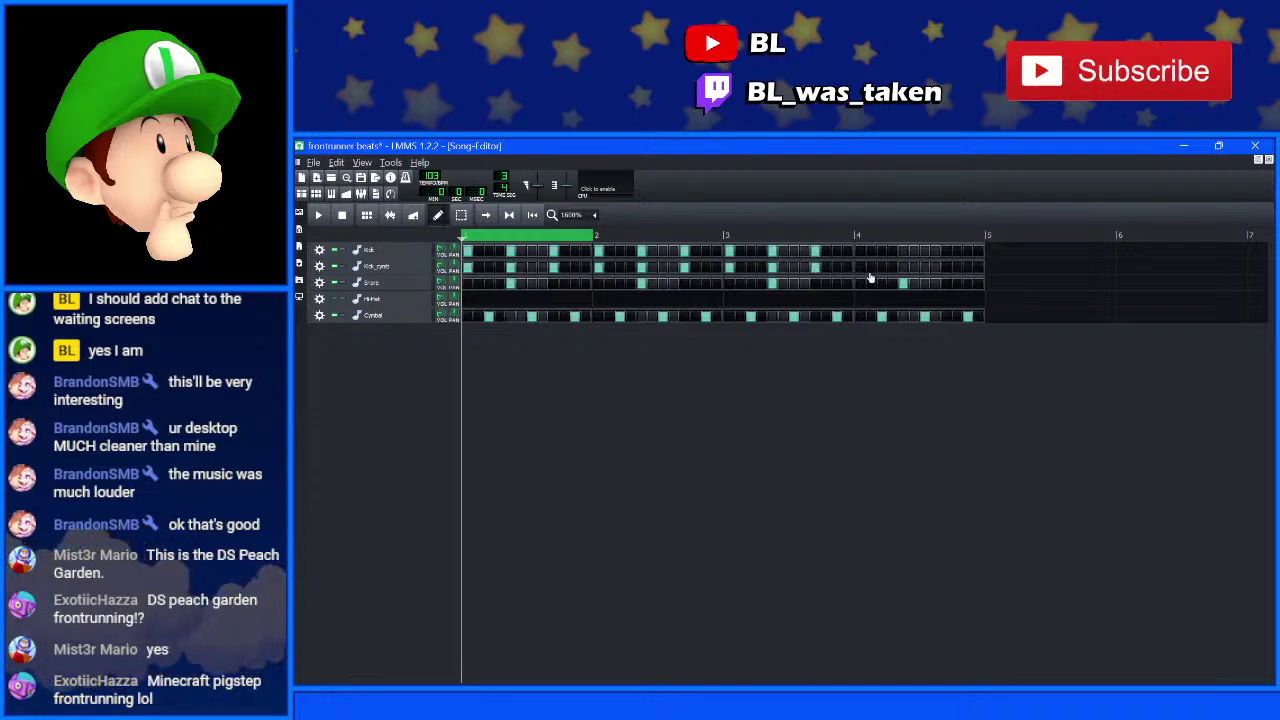
- Add Kick and Kick_cymb hits on steps 1, 5 and 9 of bar 4 and extend the loop region over all four bars
{"action": "left_click", "coordinate": [859, 267]}
{"action": "left_click", "coordinate": [859, 251]}
{"action": "left_click", "coordinate": [903, 251]}
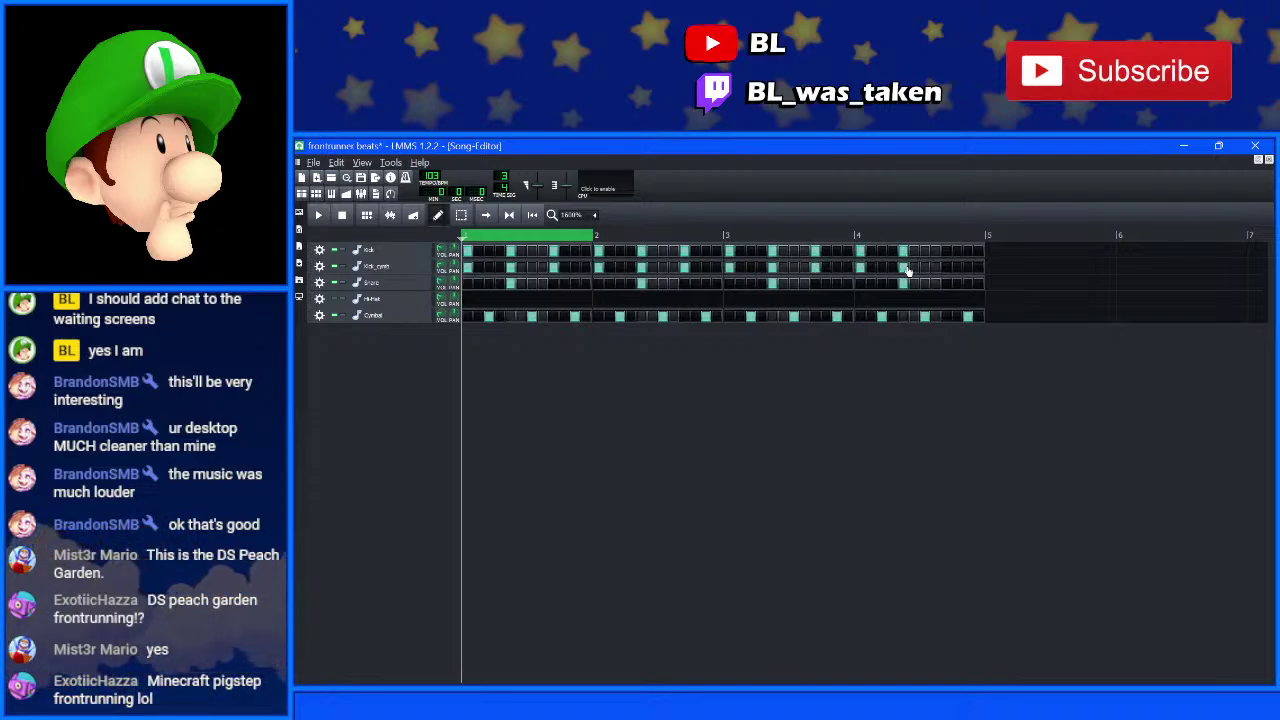
{"action": "left_click", "coordinate": [946, 267]}
{"action": "left_click", "coordinate": [946, 251]}
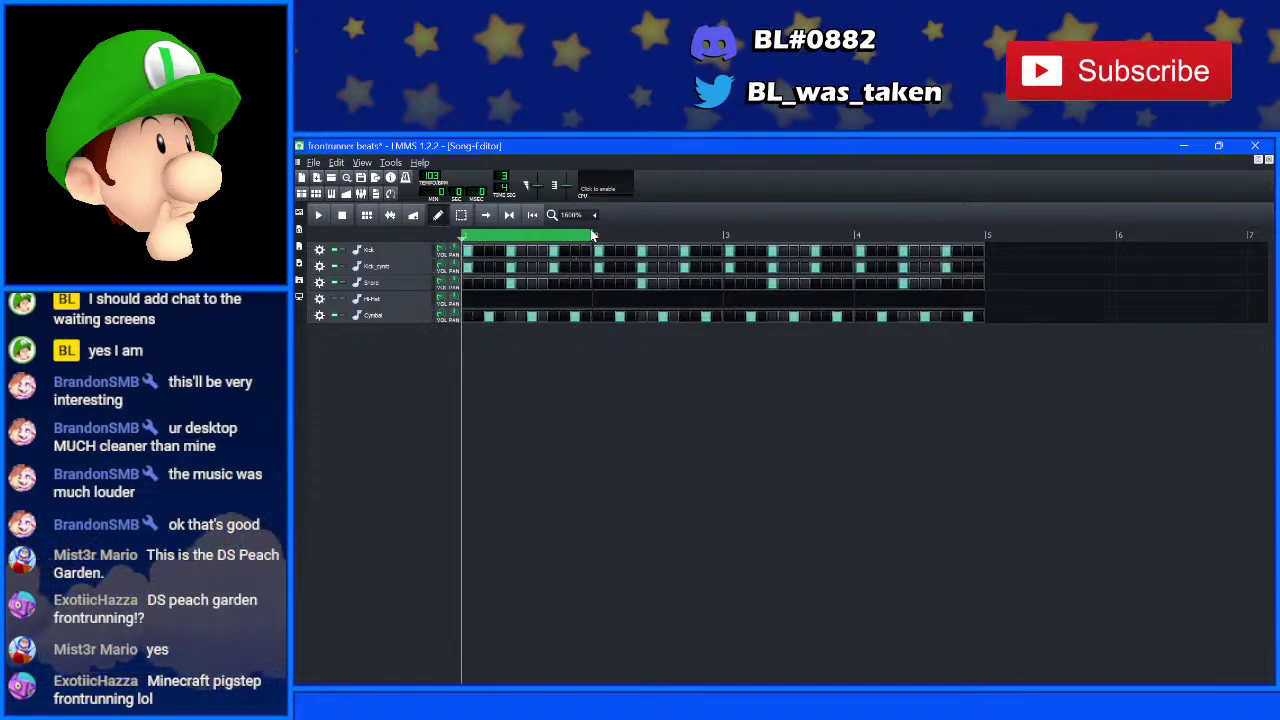
{"action": "key", "text": "space"}
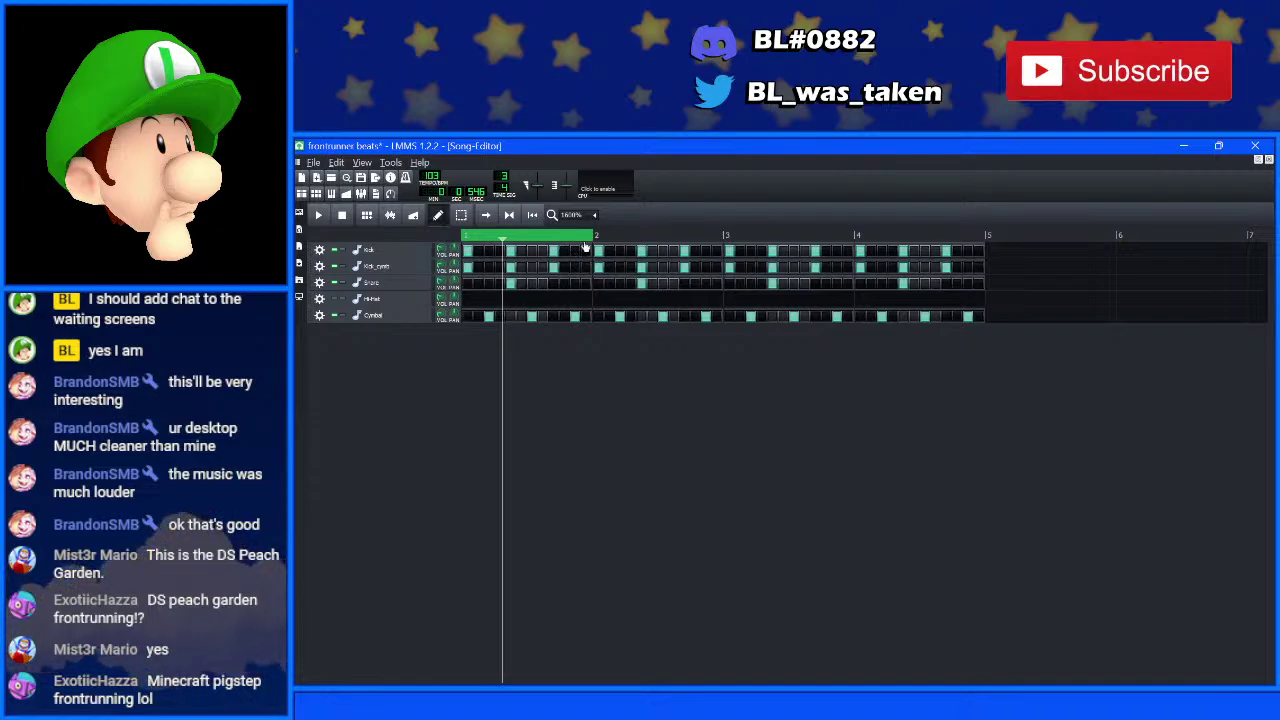
{"action": "left_click_drag", "start_coordinate": [591, 238], "coordinate": [955, 237]}
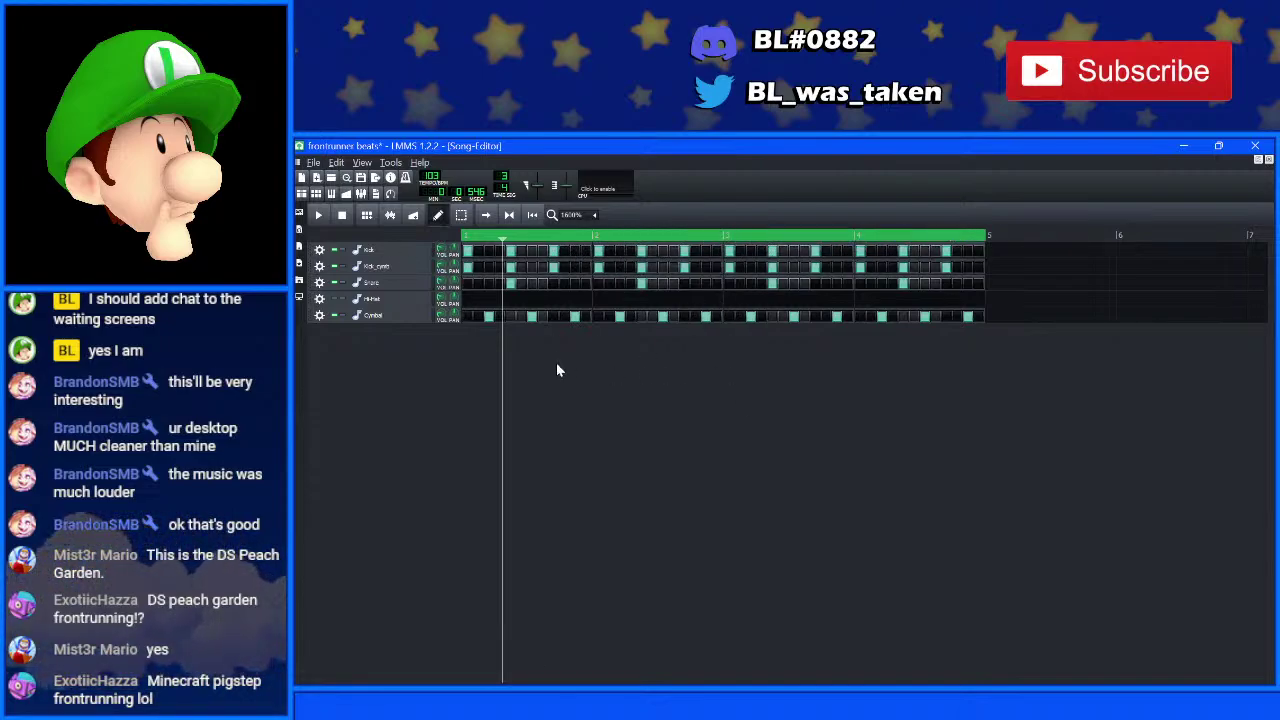
- Switch to Audacity, play the garden track from near its start to hear the drums, stop it and return to LMMS
{"action": "mouse_move", "coordinate": [654, 700]}
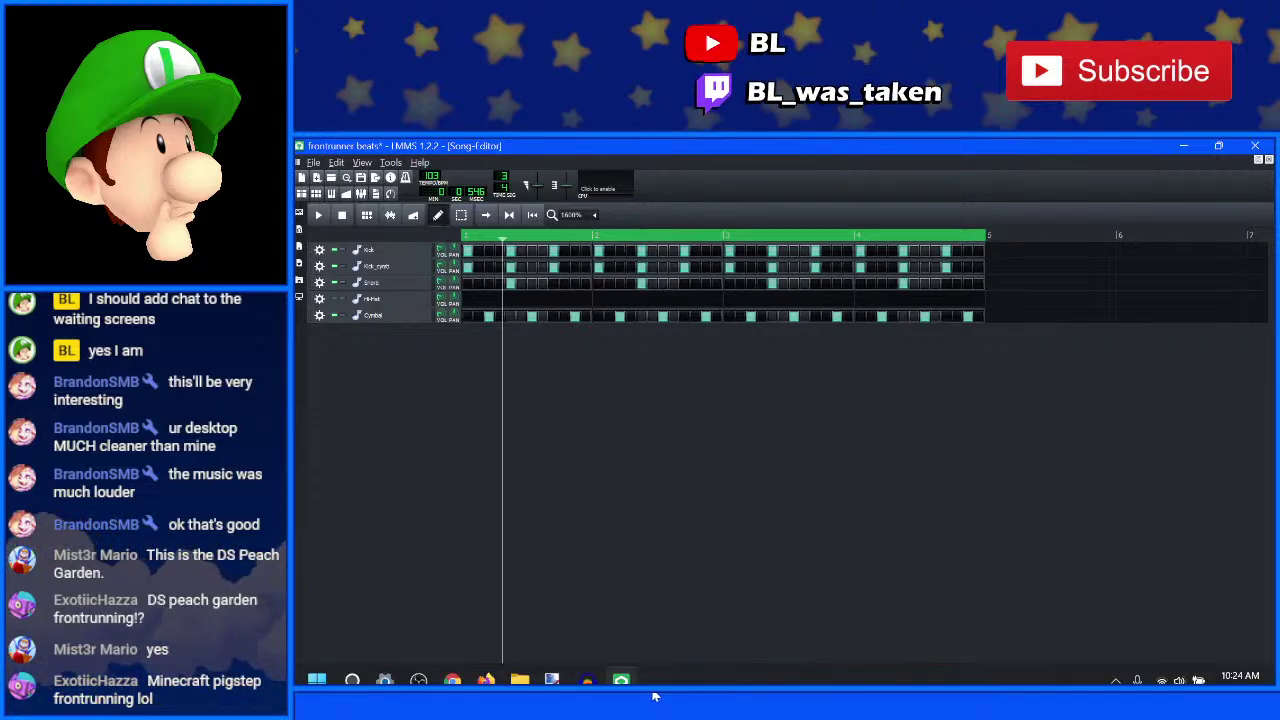
{"action": "left_click", "coordinate": [590, 673]}
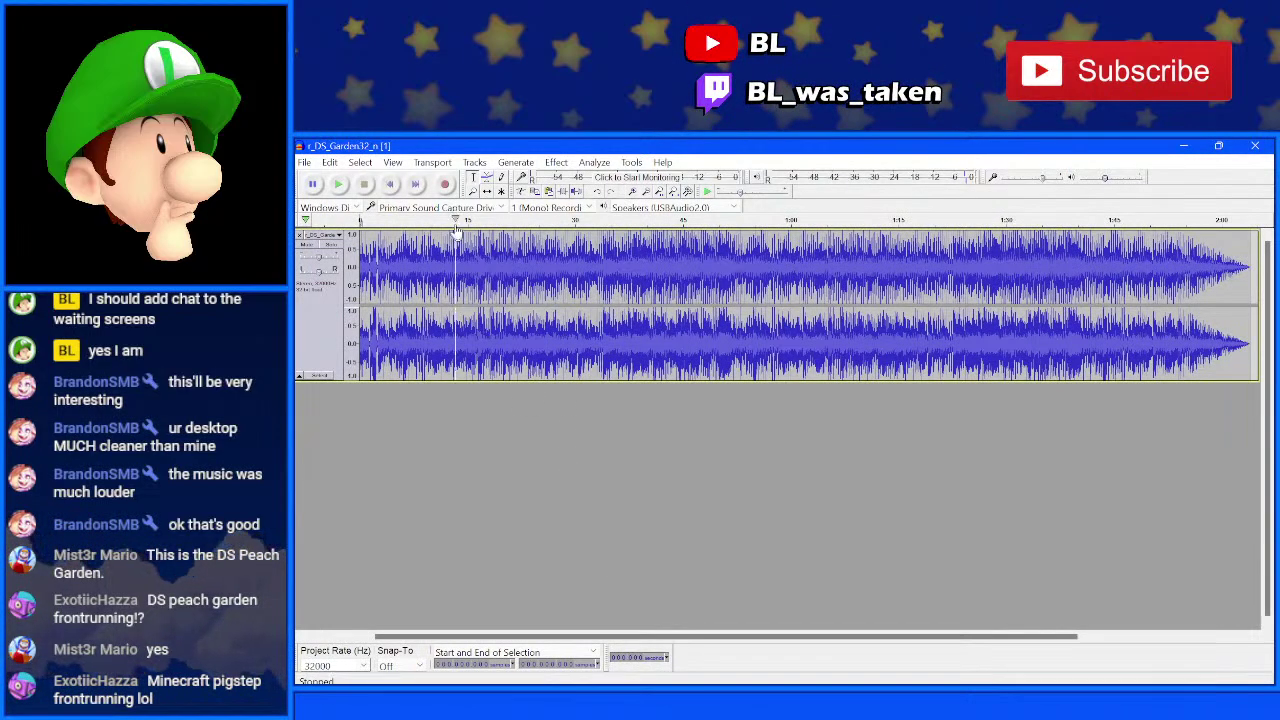
{"action": "left_click", "coordinate": [390, 221]}
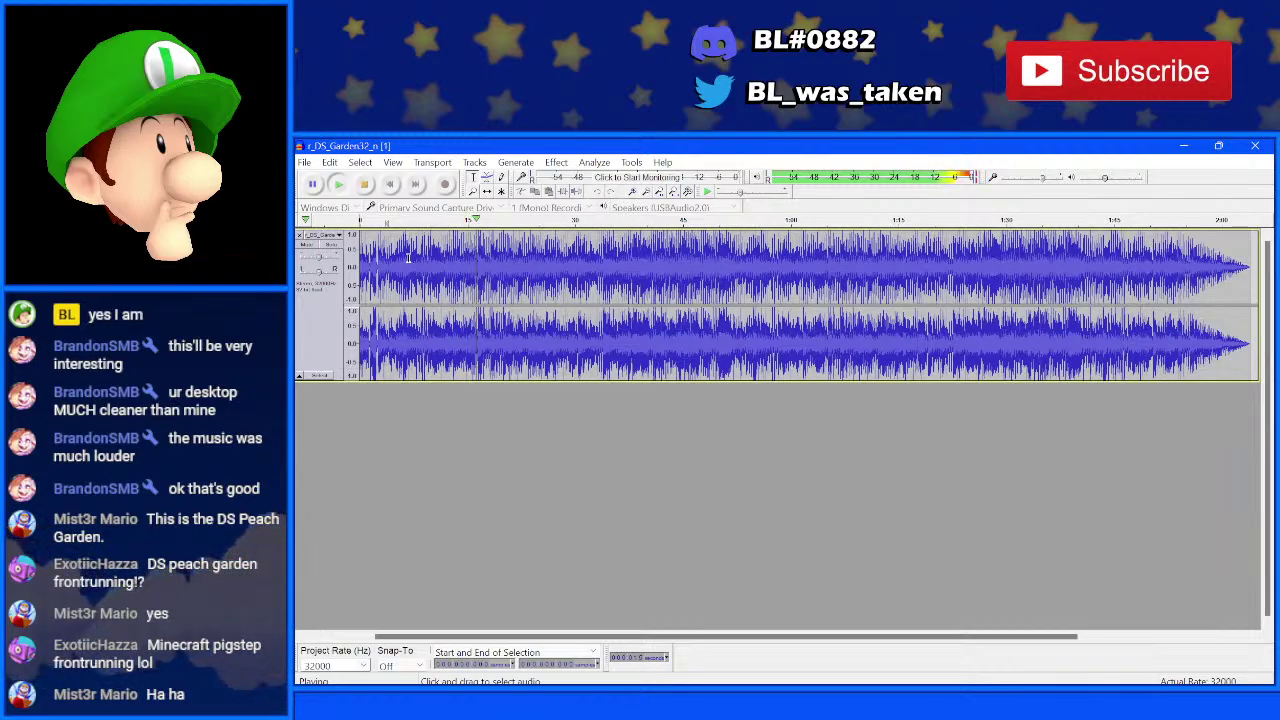
{"action": "key", "text": "space"}
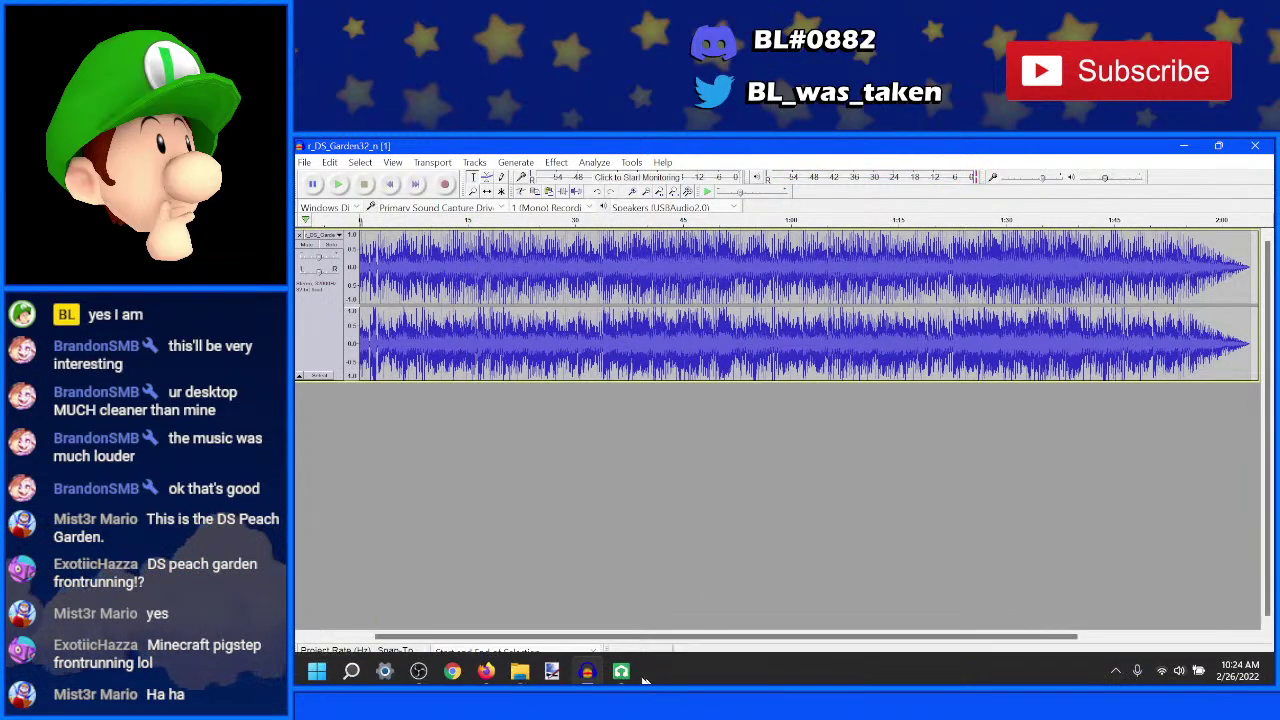
{"action": "left_click", "coordinate": [621, 671]}
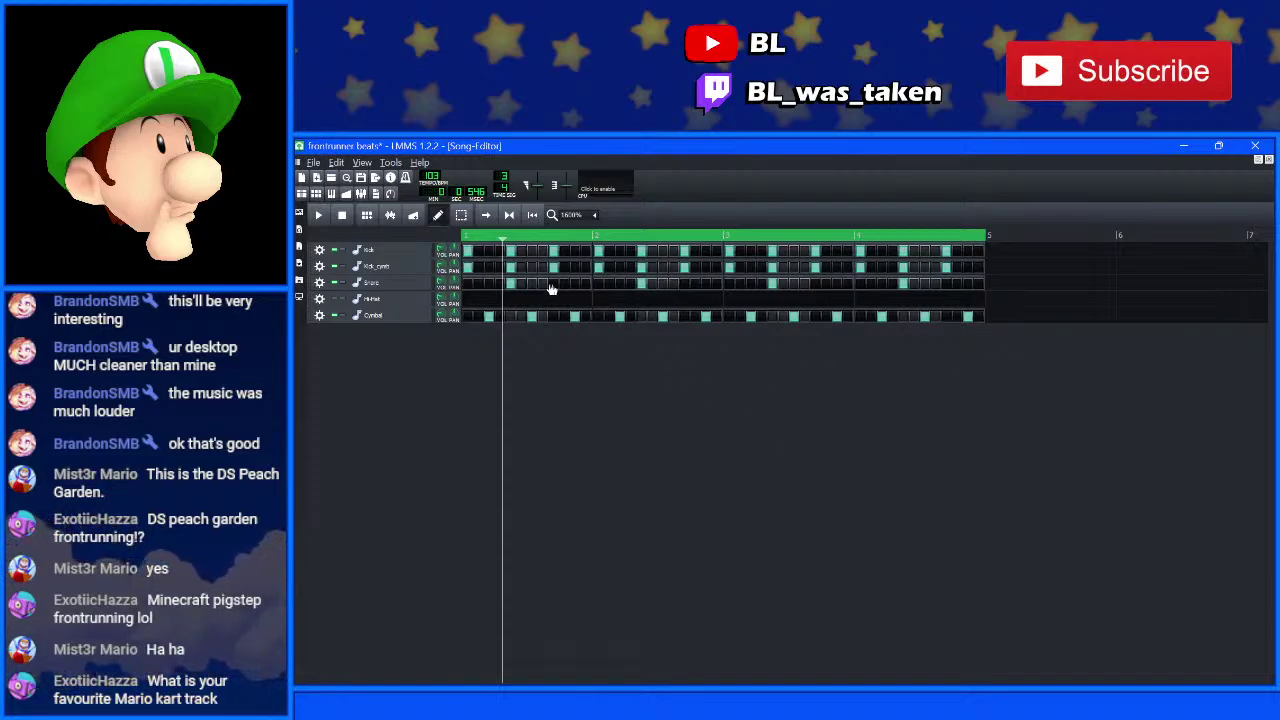
- Add a Snare hit on step 12 of bar 2 and play the four-bar loop to check it
{"action": "left_click", "coordinate": [716, 284]}
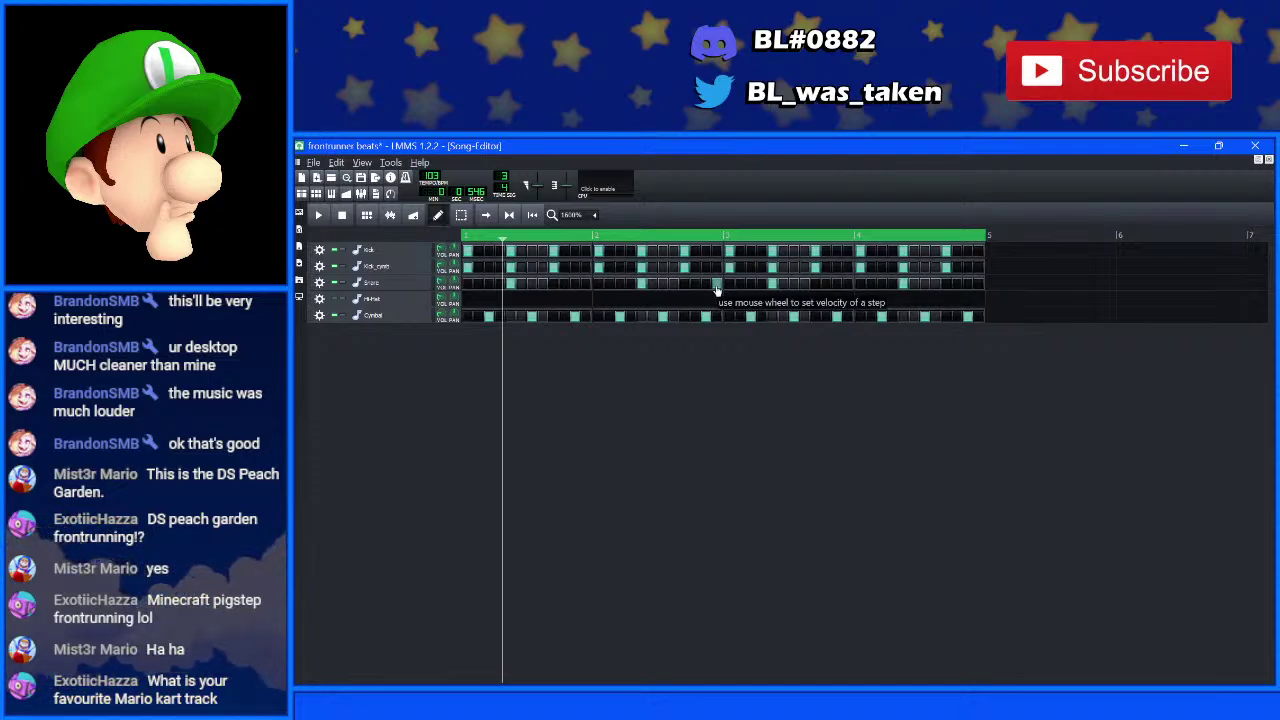
{"action": "key", "text": "space"}
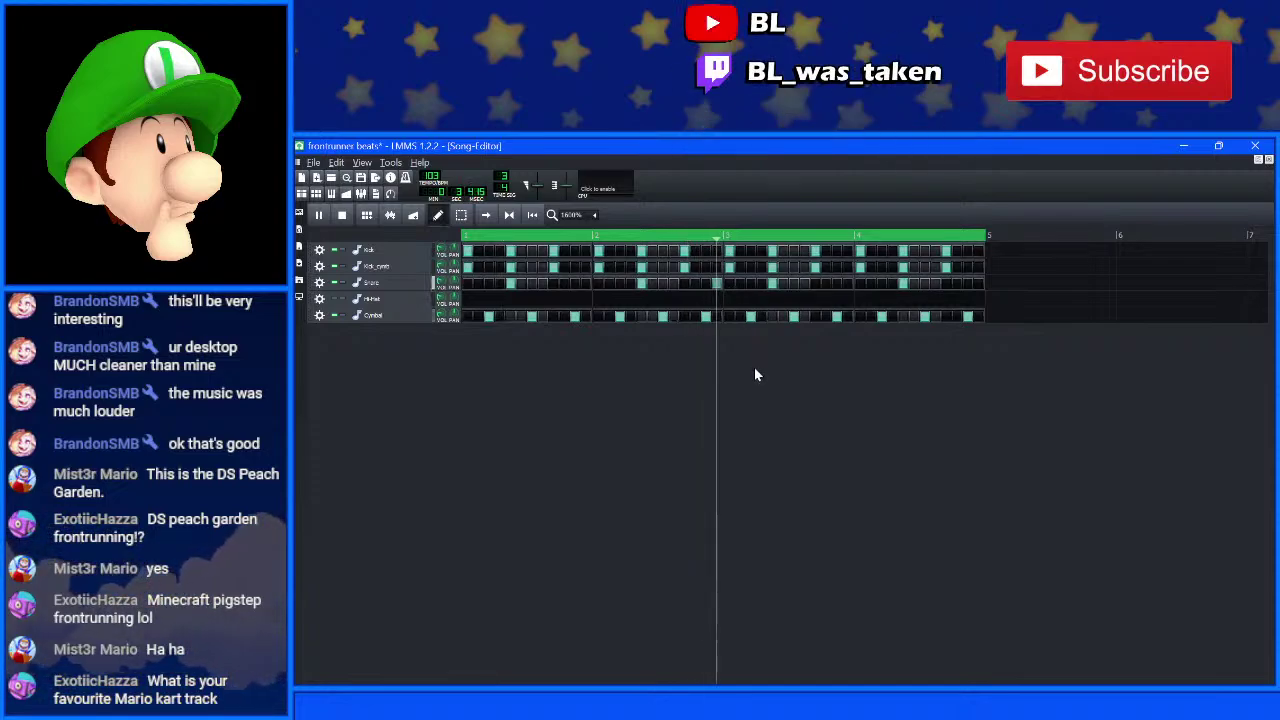
{"action": "key", "text": "space"}
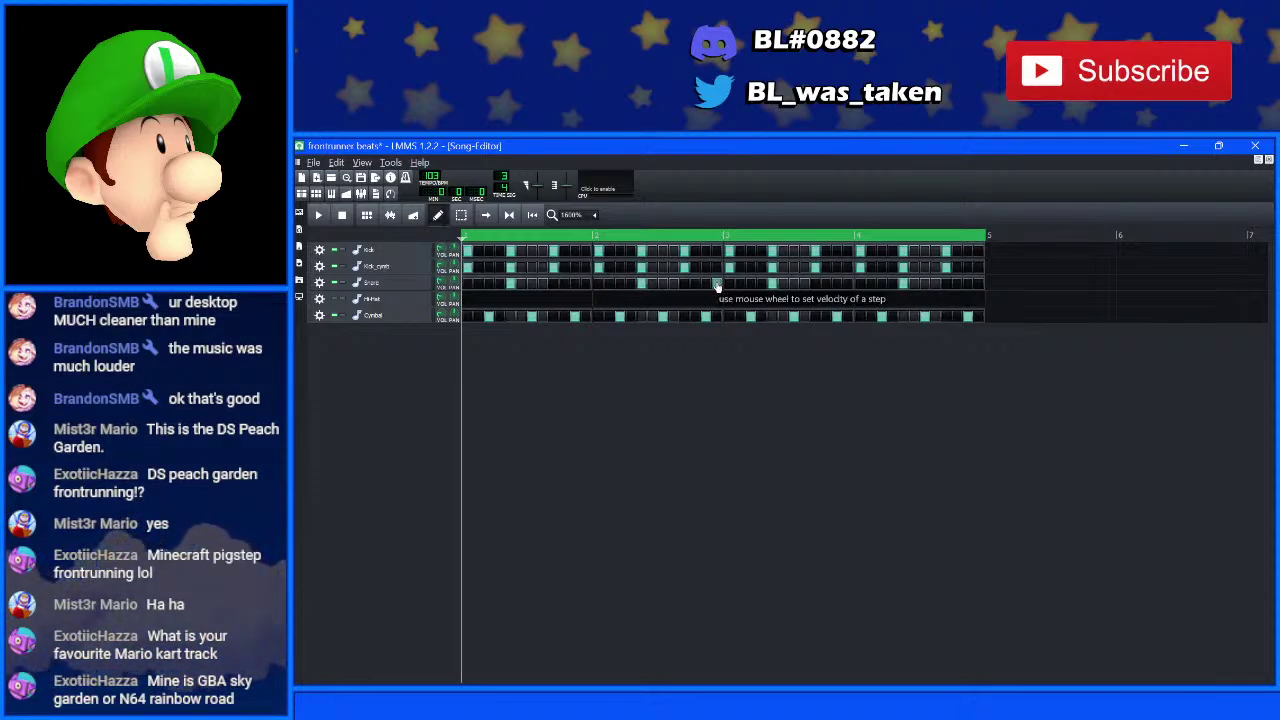
{"action": "double_click", "coordinate": [716, 286]}
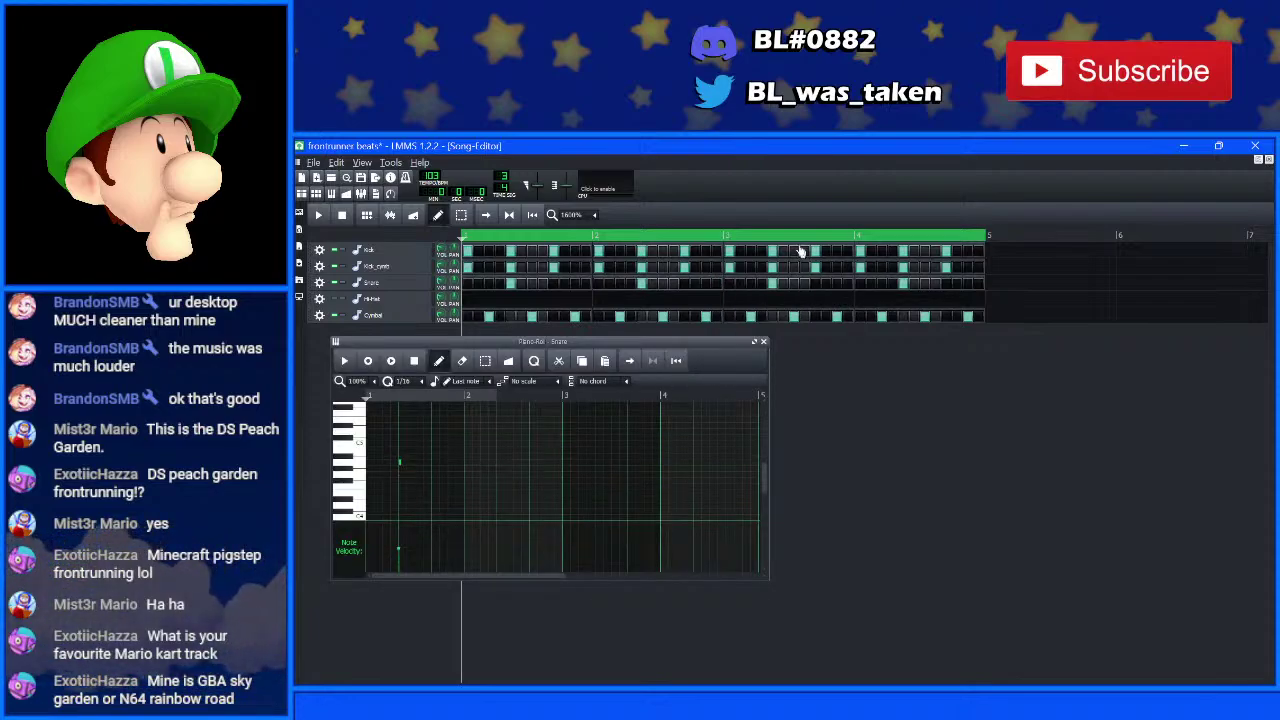
{"action": "left_click", "coordinate": [716, 284]}
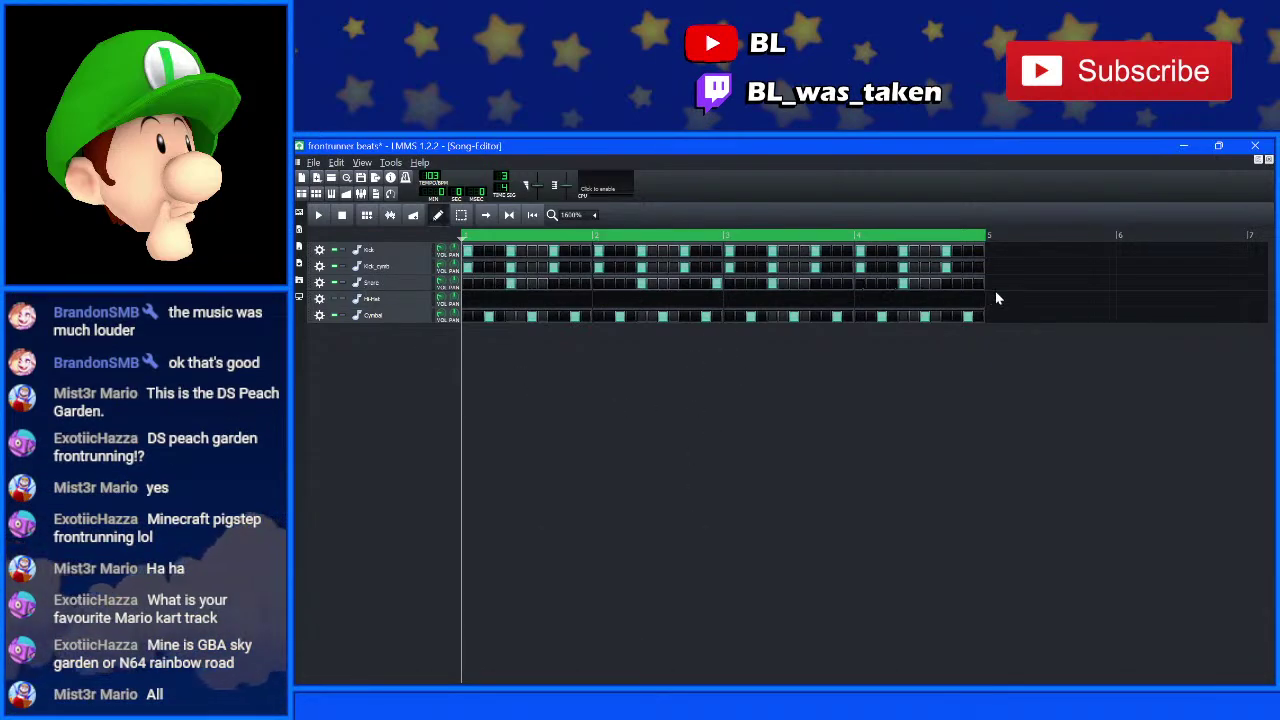
{"action": "right_click", "coordinate": [897, 287]}
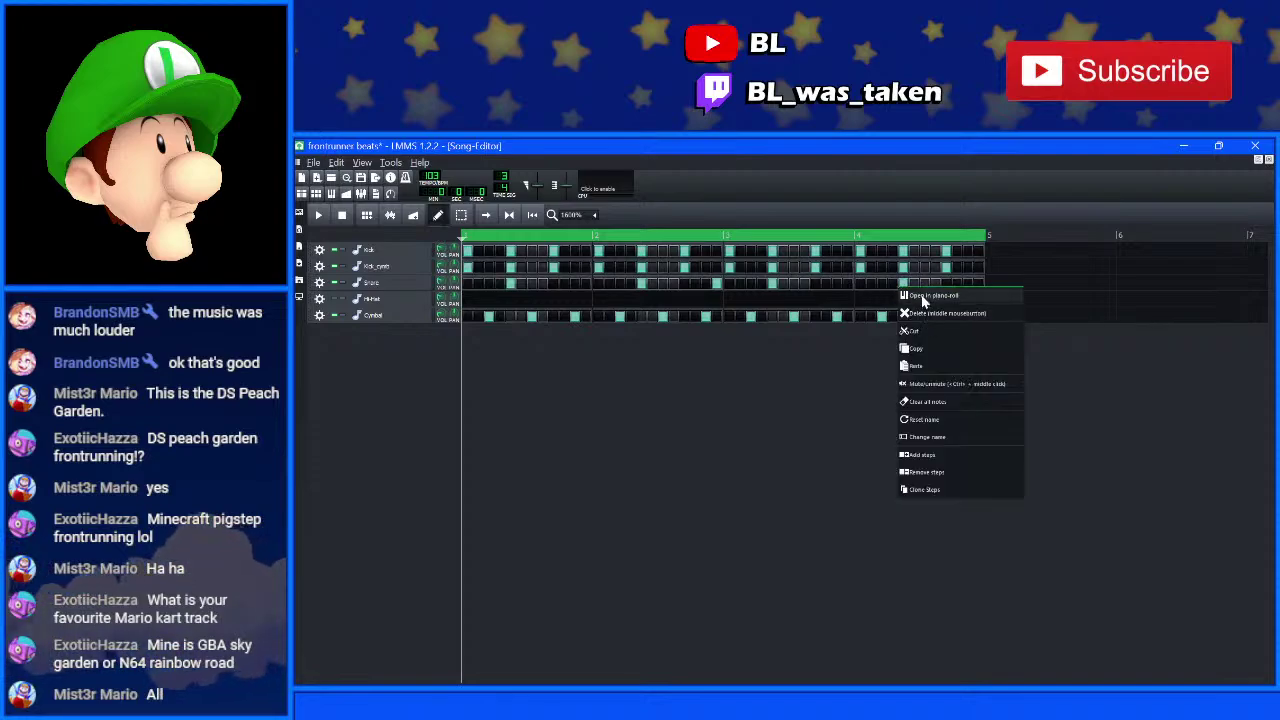
{"action": "left_click", "coordinate": [925, 296]}
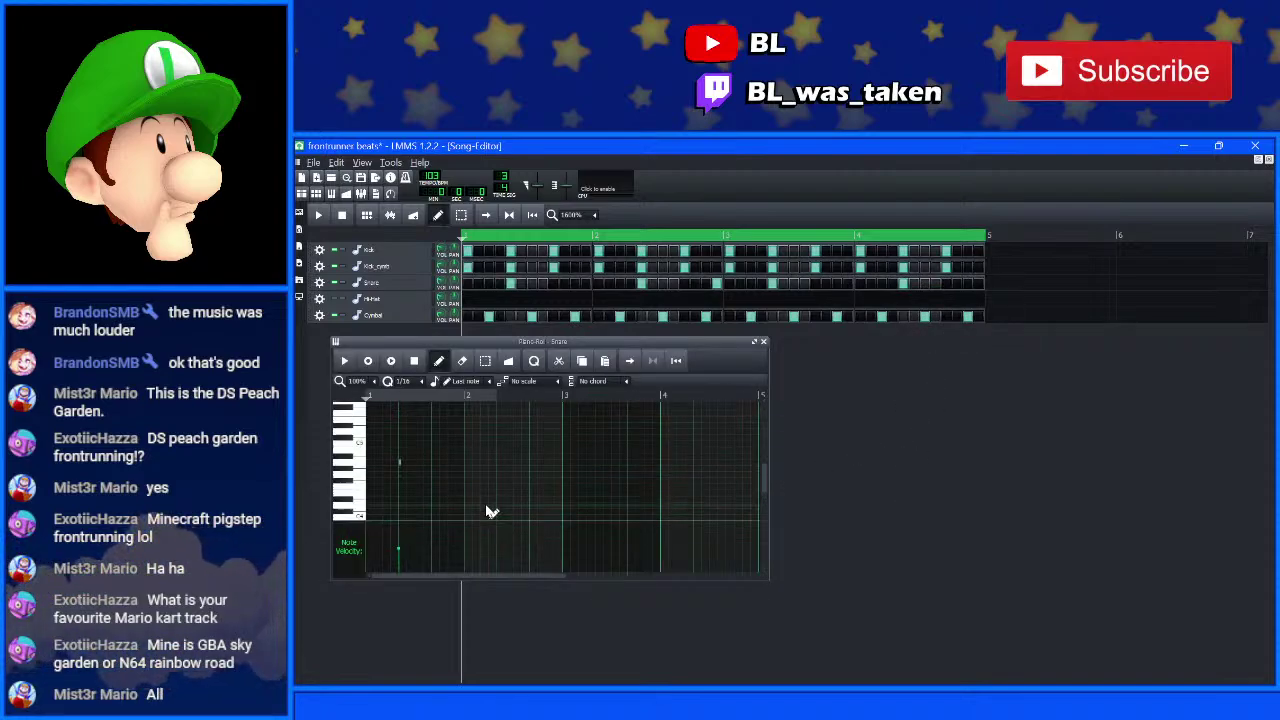
{"action": "scroll", "coordinate": [490, 512], "scroll_direction": "up", "scroll_amount": 3}
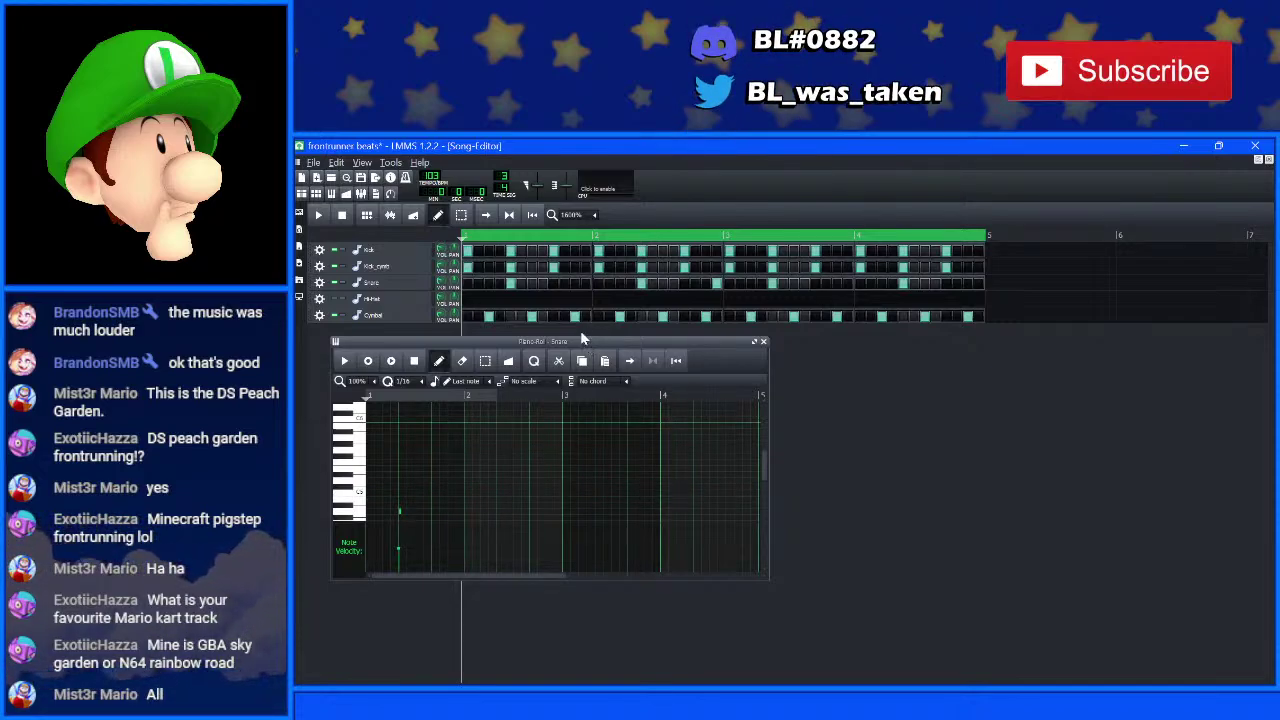
{"action": "left_click", "coordinate": [763, 341]}
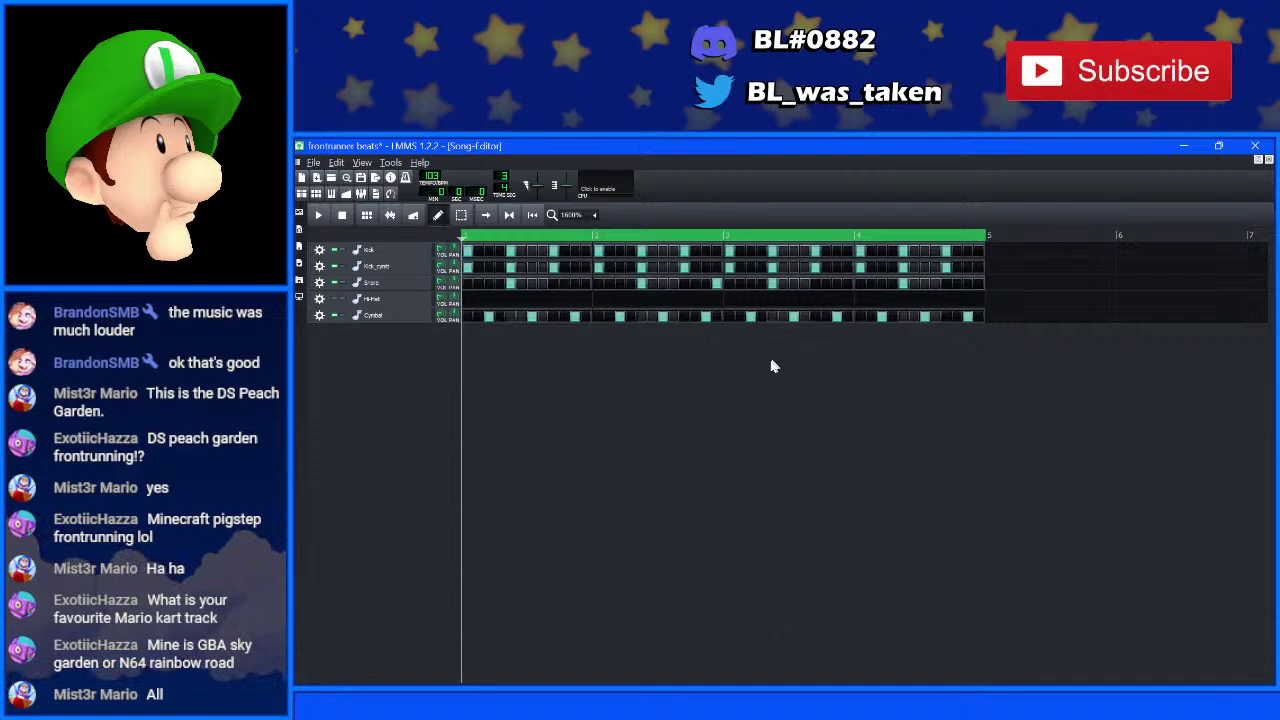
- Slightly lower the velocity of the step 12 Snare note in bar 2's piano roll and place the playhead just before that hit
{"action": "right_click", "coordinate": [595, 292]}
{"action": "left_click", "coordinate": [606, 297]}
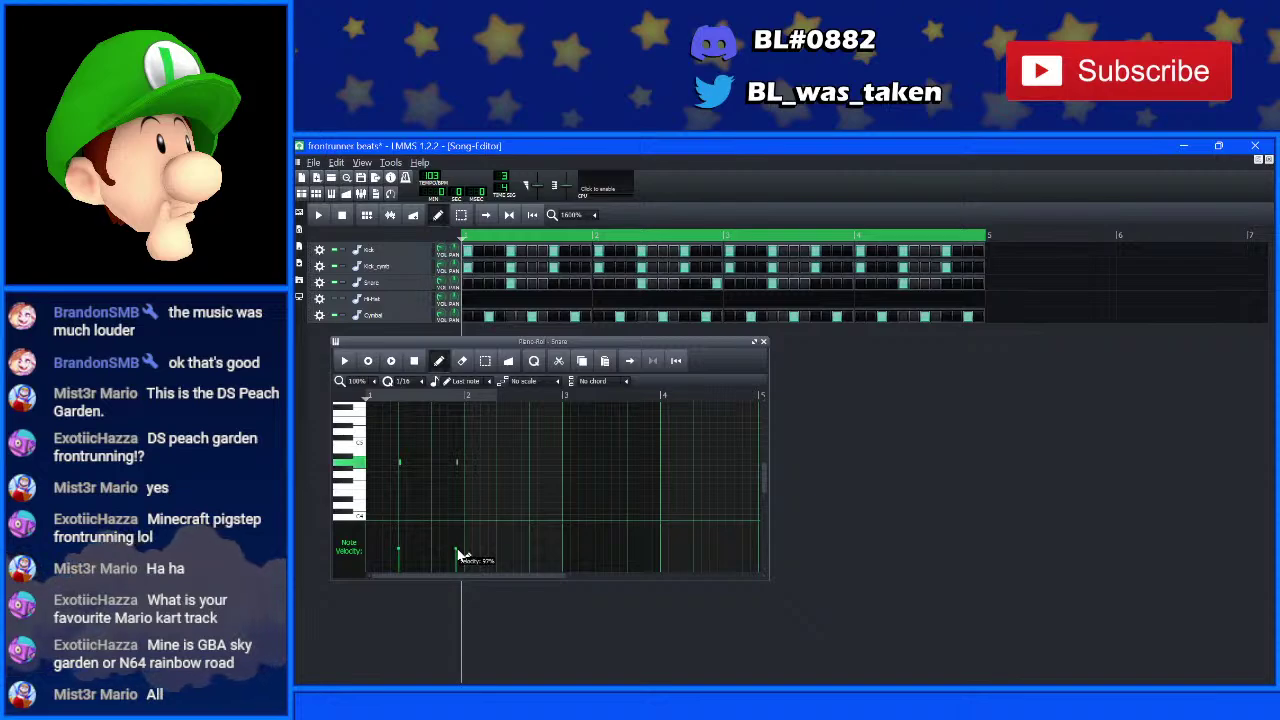
{"action": "left_click_drag", "start_coordinate": [466, 563], "coordinate": [490, 567]}
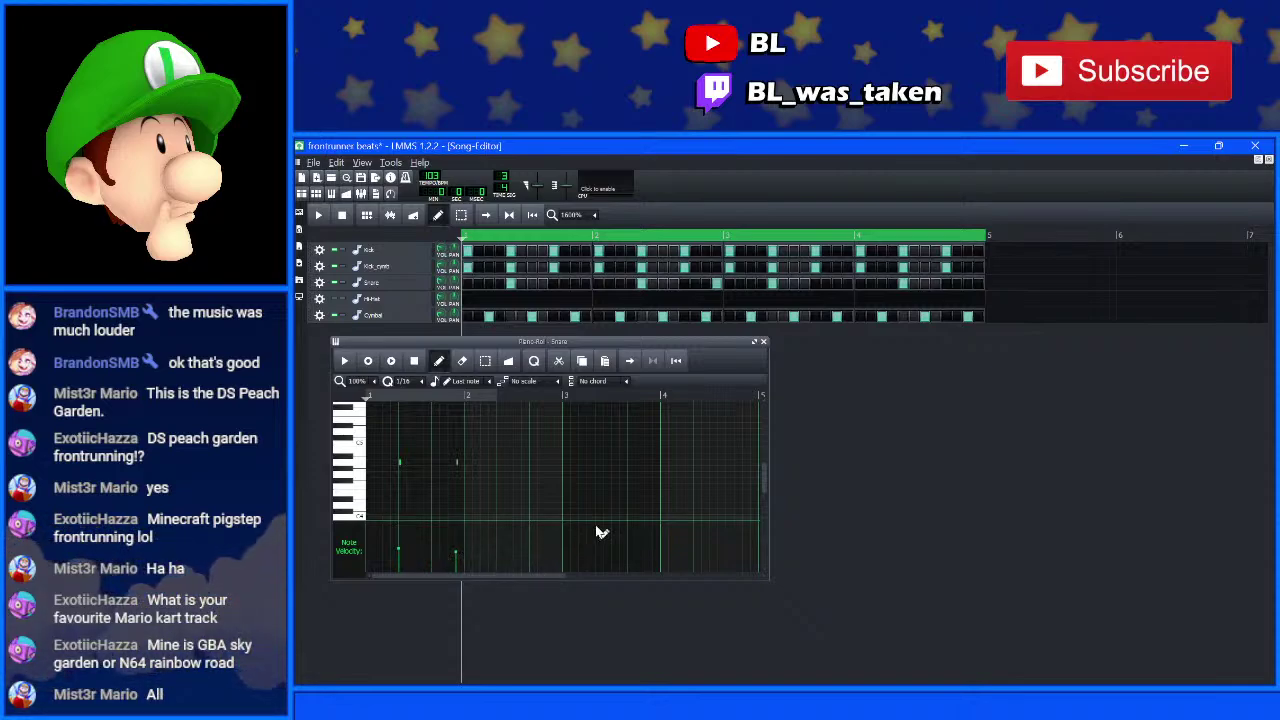
{"action": "left_click", "coordinate": [704, 240]}
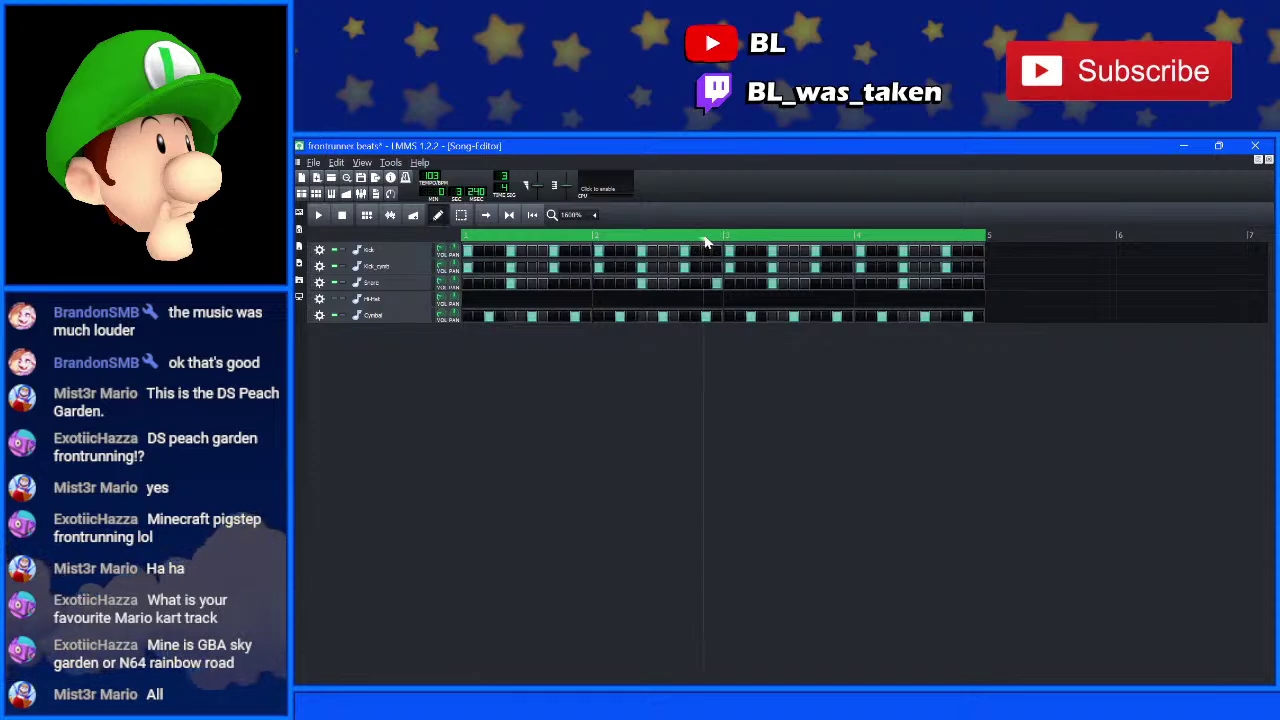
- Play the loop from the start of bar 2 to hear the softened Snare hit, and stop playback
{"action": "left_click", "coordinate": [598, 242]}
{"action": "key", "text": "space"}
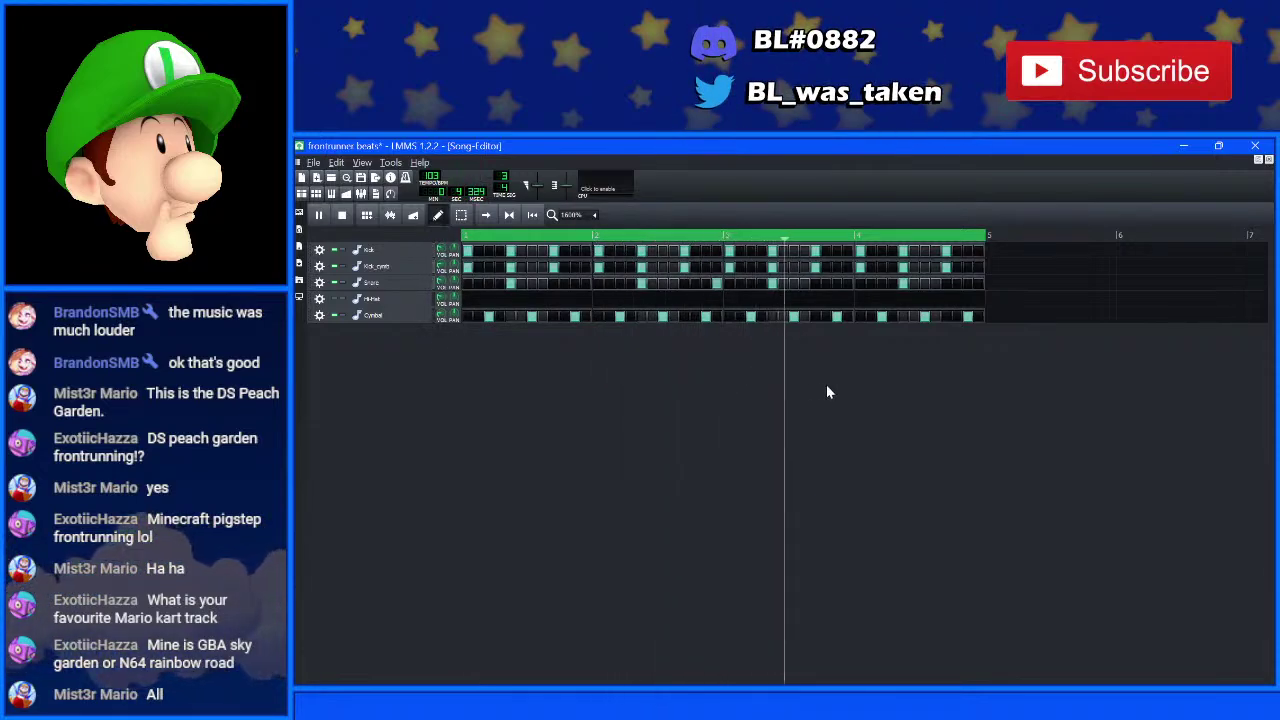
{"action": "key", "text": "space"}
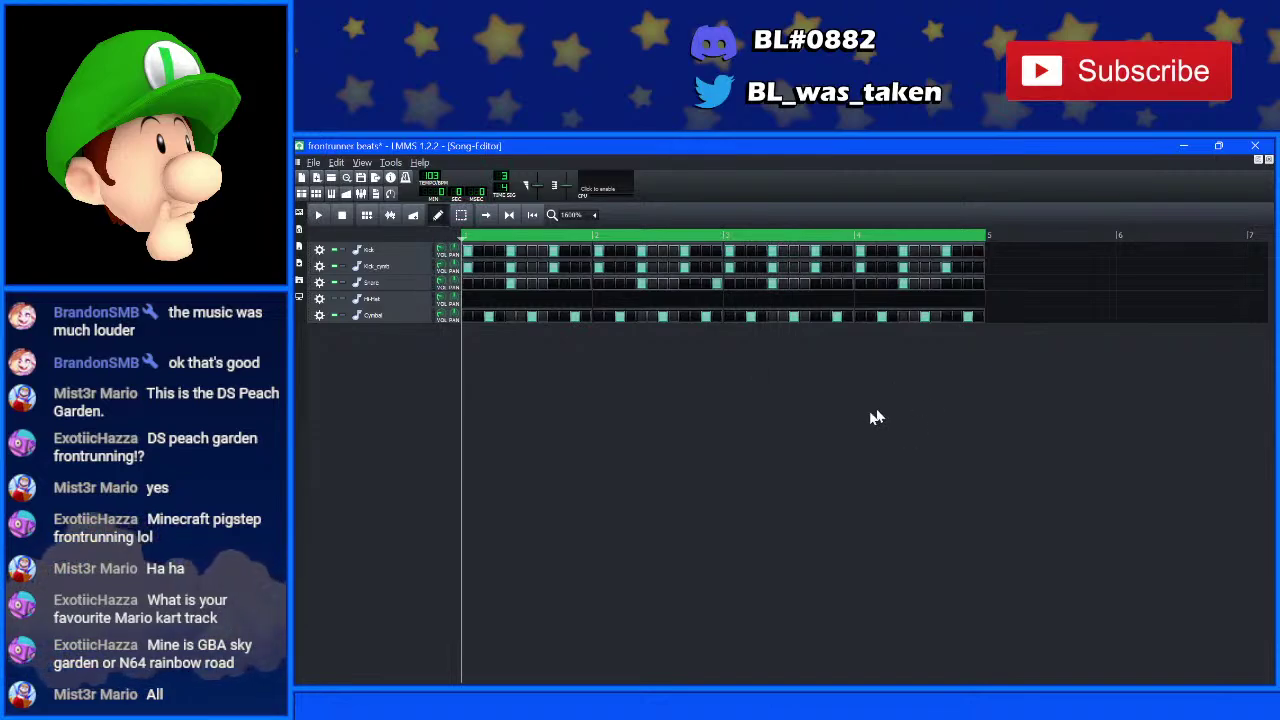
- Try Snare hits on step 12 of bar 3 and steps 5, 9 and 12 of bar 4, checking them in playback
{"action": "left_click", "coordinate": [979, 284]}
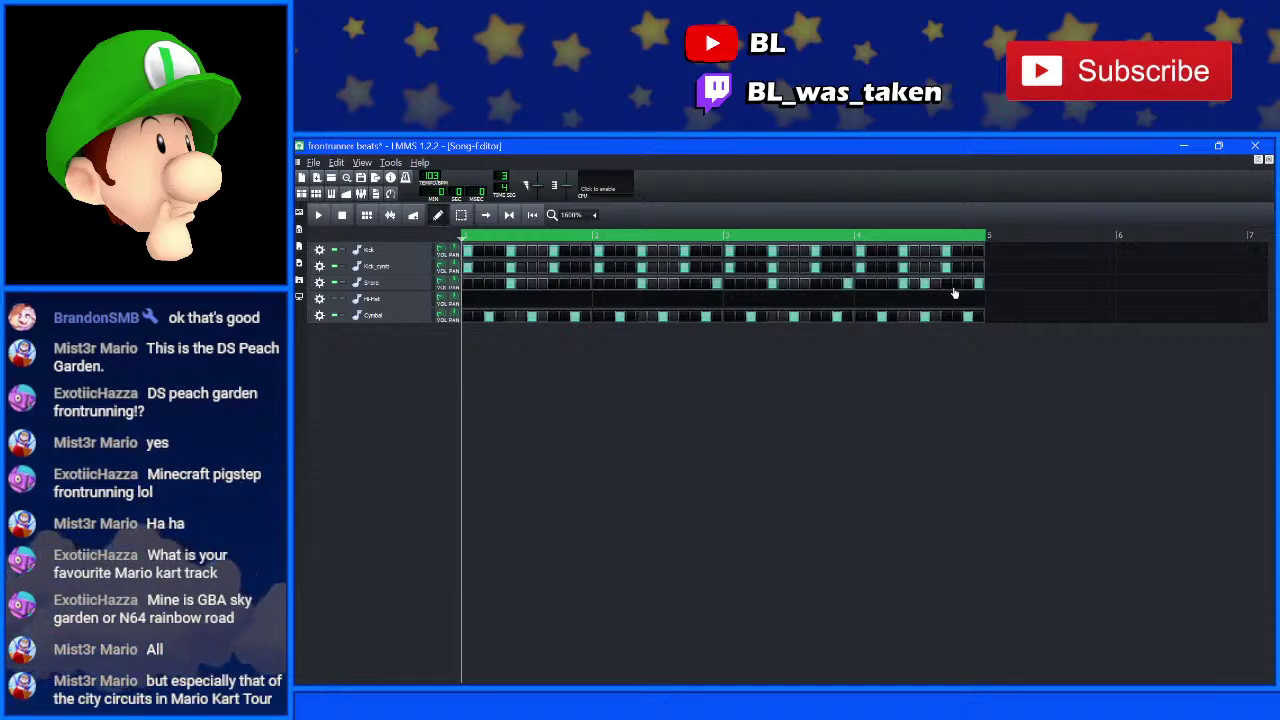
{"action": "key", "text": "space"}
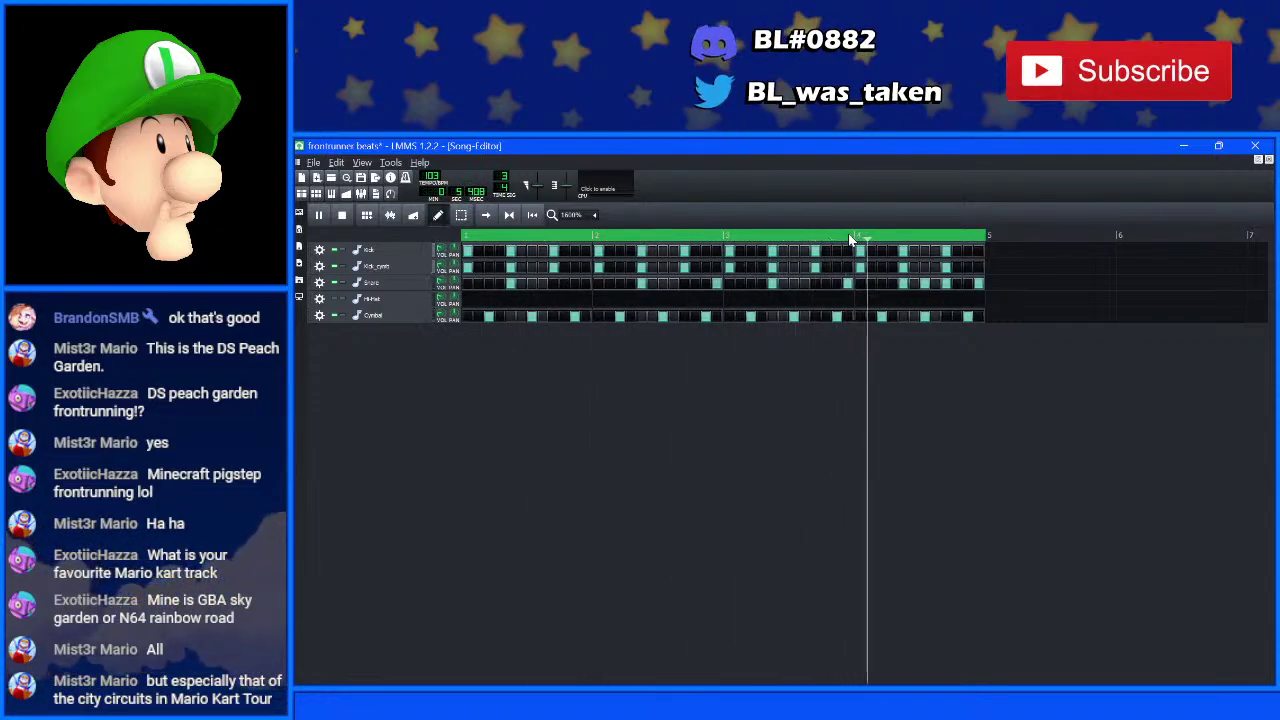
{"action": "left_click", "coordinate": [925, 283]}
{"action": "left_click", "coordinate": [945, 283]}
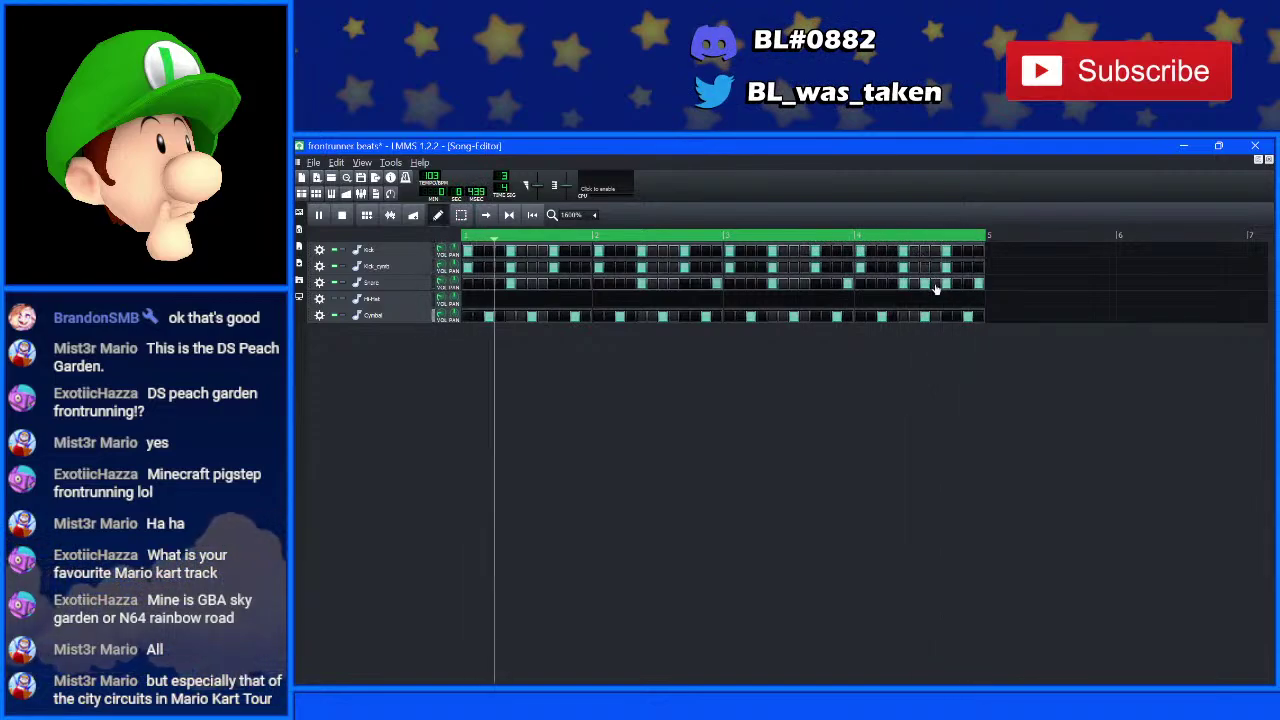
{"action": "key", "text": "space"}
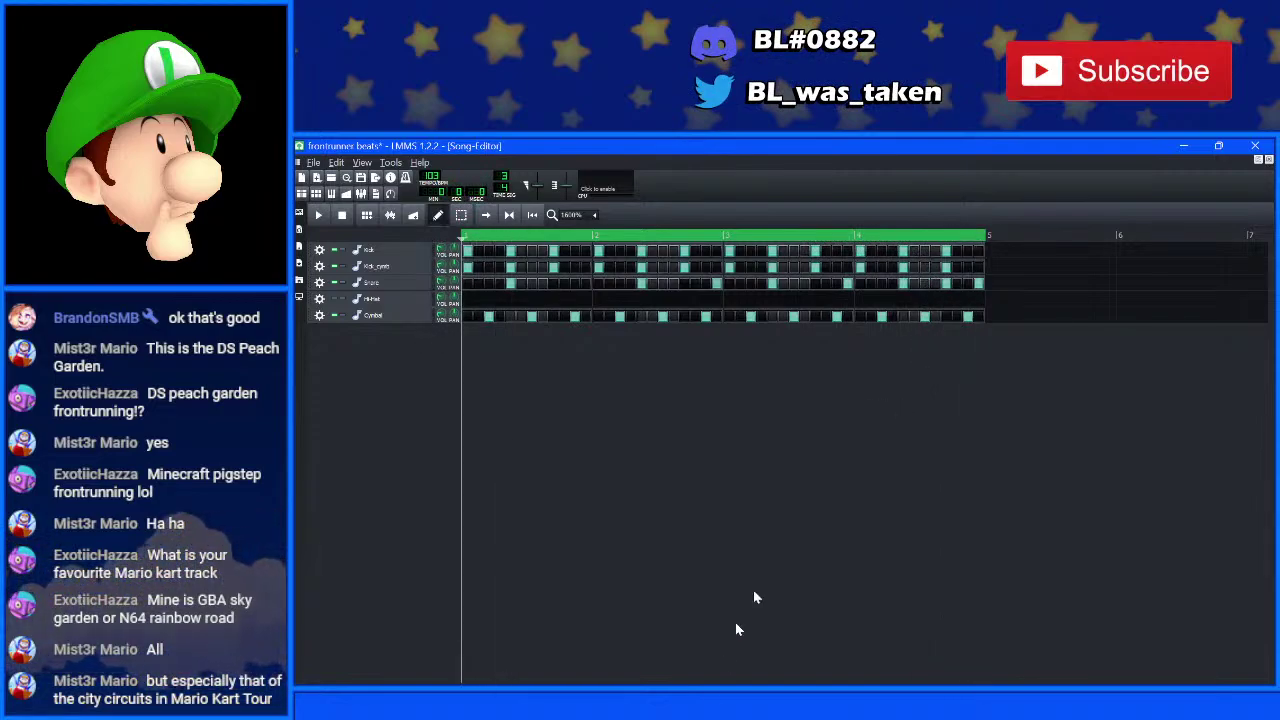
- Switch to Audacity, play the garden track to hear the drum fill, stop it and return to LMMS
{"action": "left_click", "coordinate": [588, 672]}
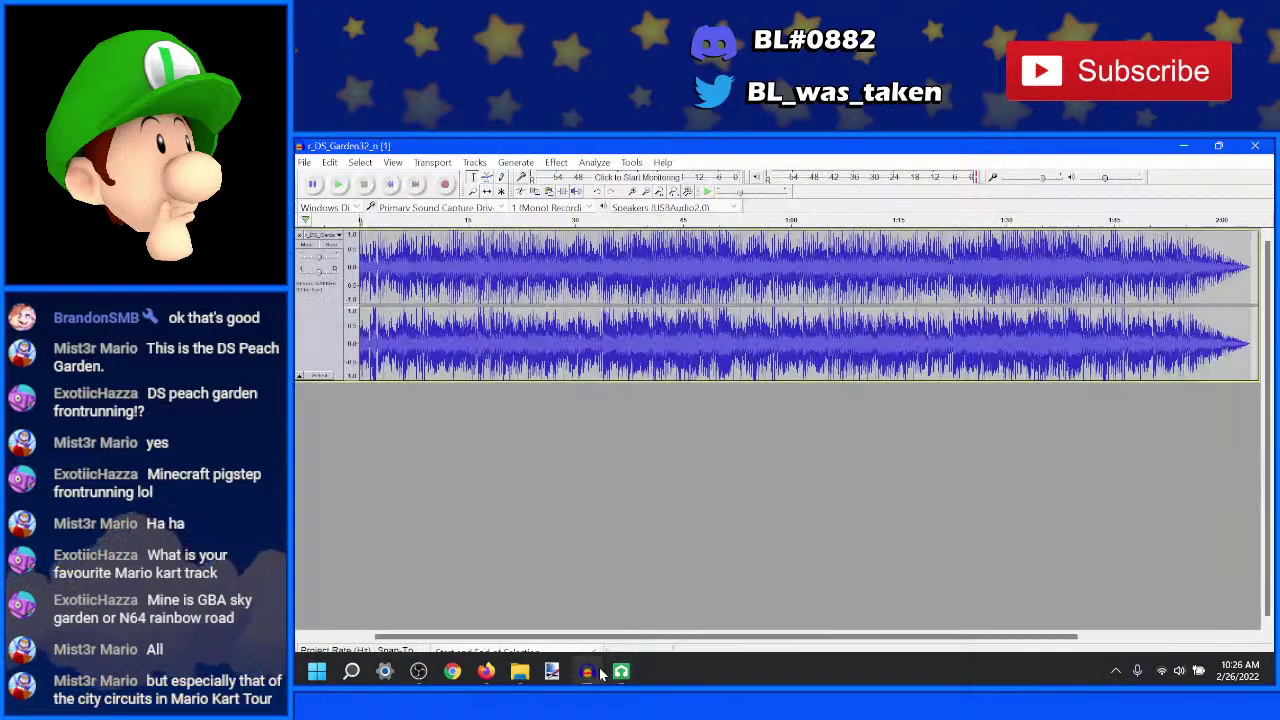
{"action": "left_click", "coordinate": [499, 207]}
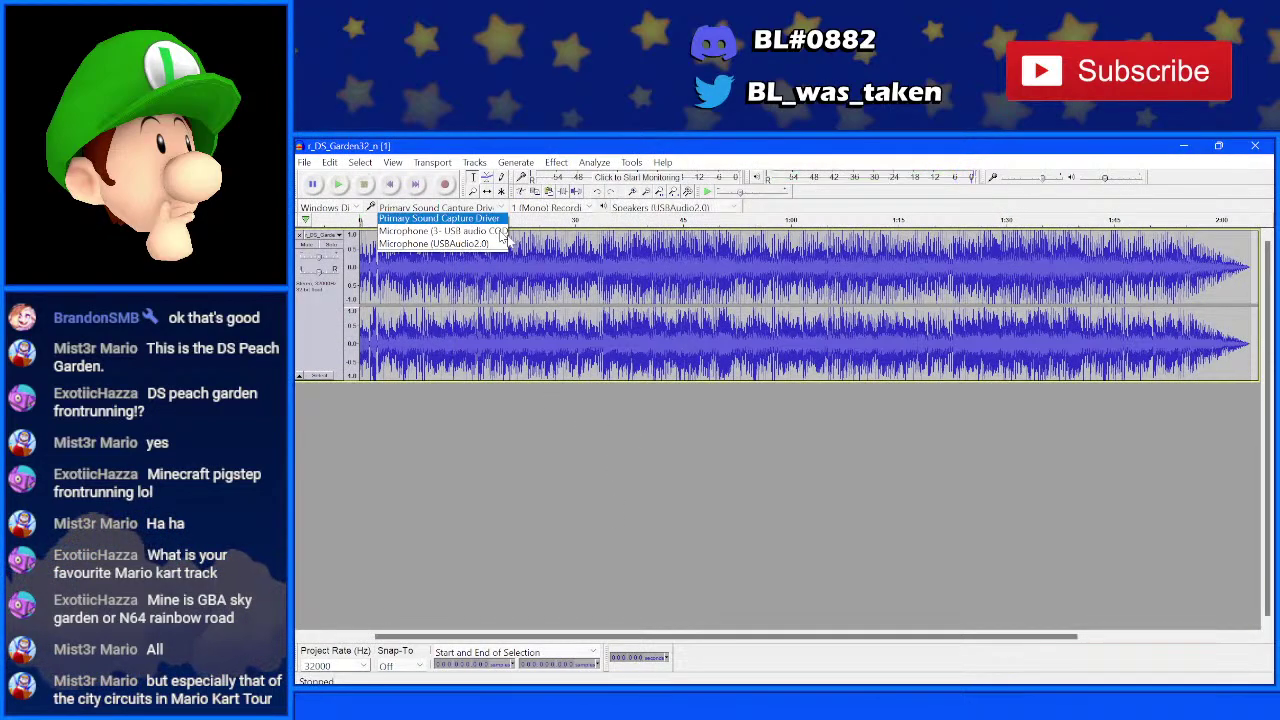
{"action": "left_click", "coordinate": [490, 305]}
{"action": "key", "text": "space"}
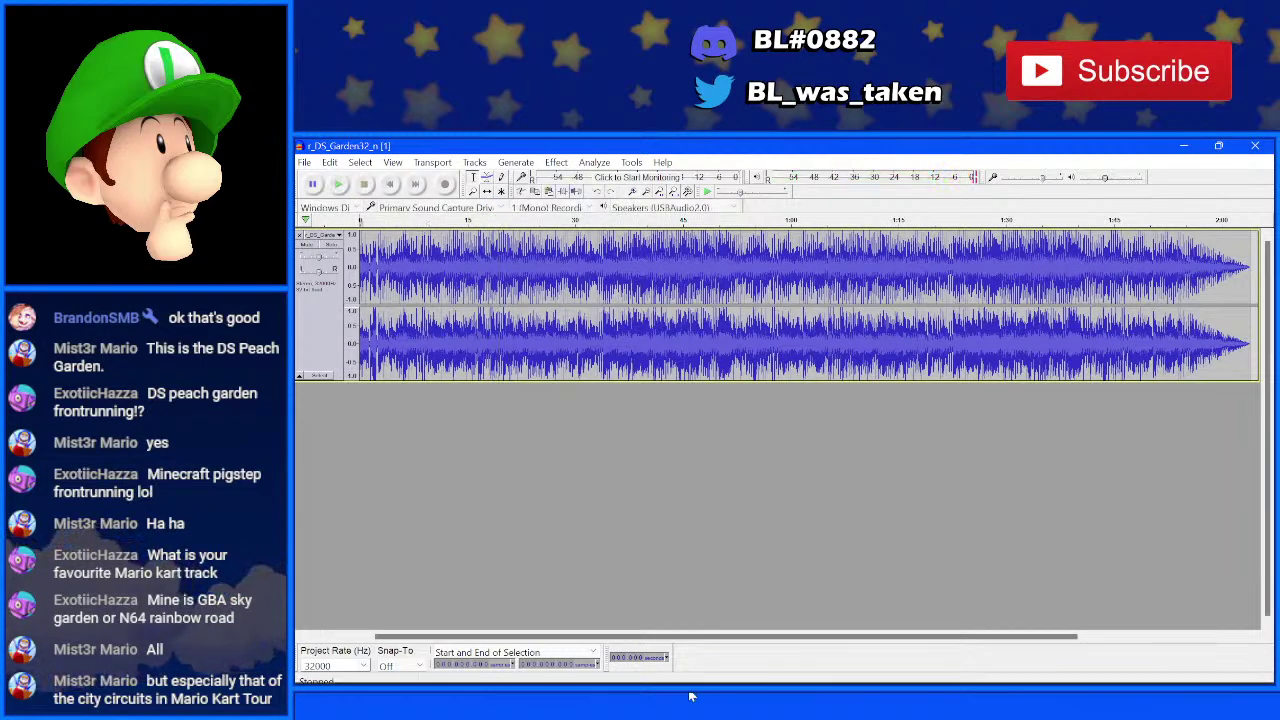
{"action": "left_click", "coordinate": [622, 672]}
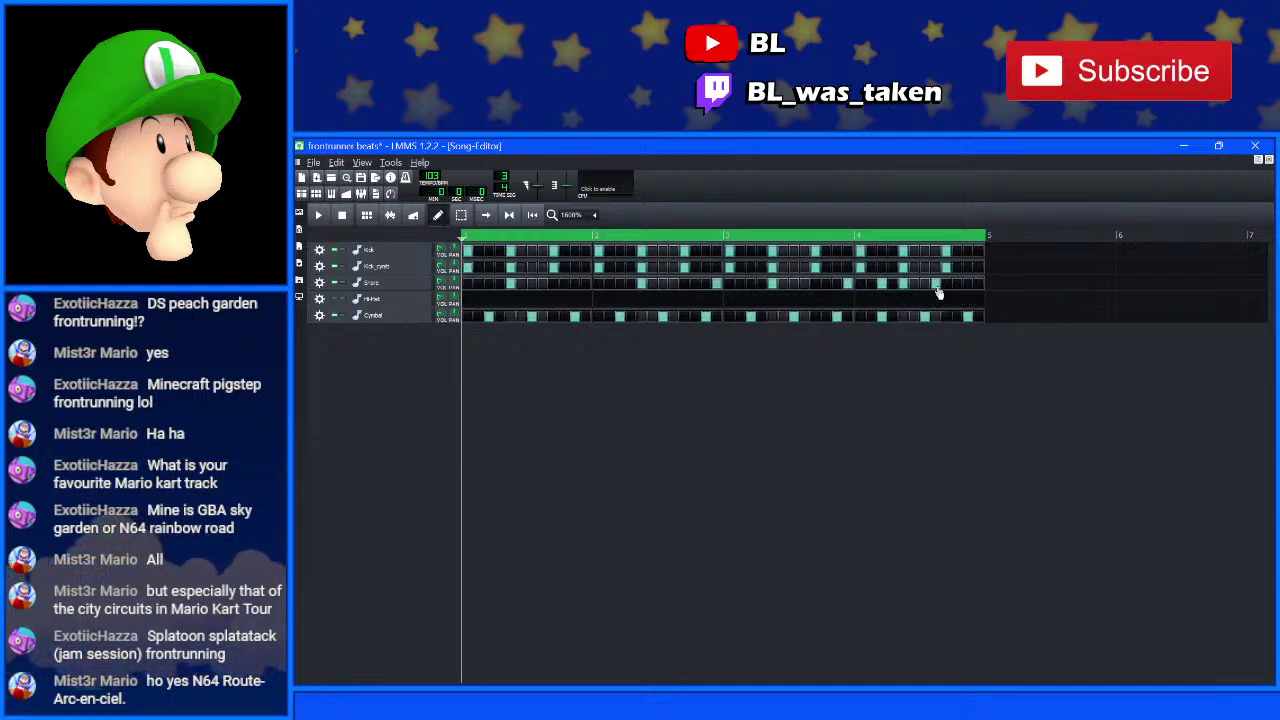
- Try a Snare fill on steps 3, 5 and 8 of bar 4 plus a variation, playing each from late in bar 3
{"action": "left_click", "coordinate": [814, 236]}
{"action": "key", "text": "space"}
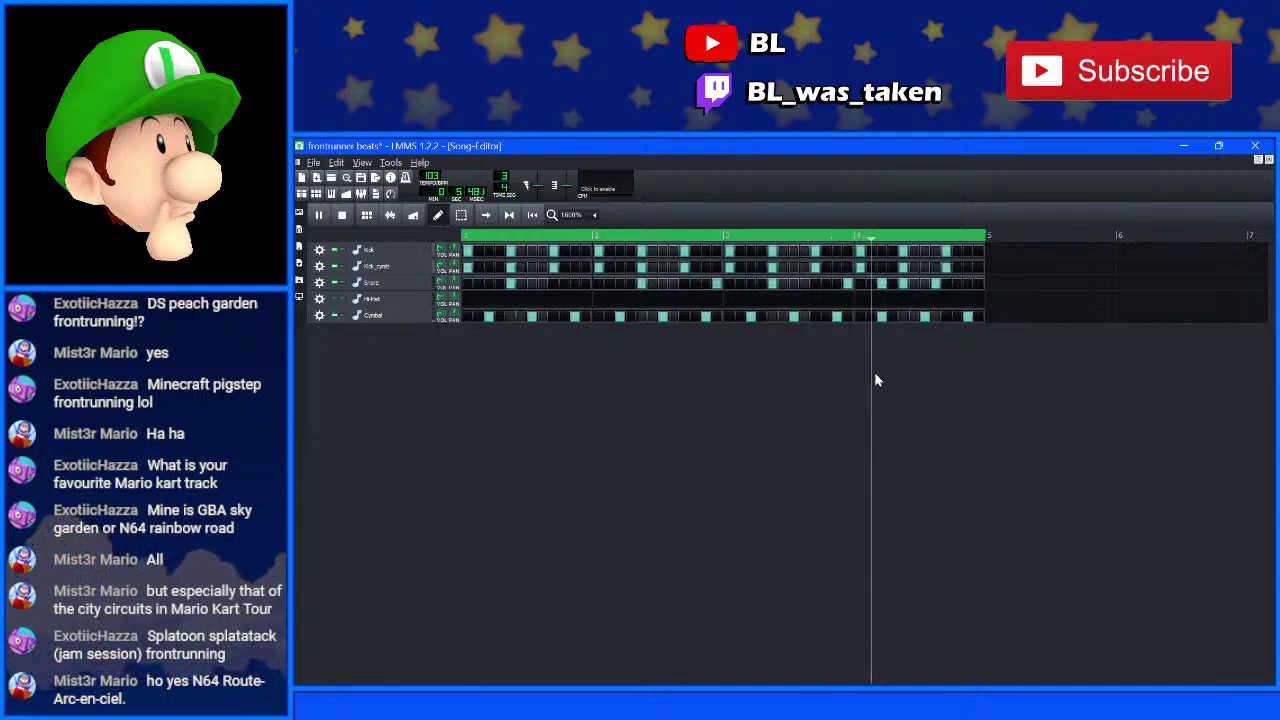
{"action": "key", "text": "space"}
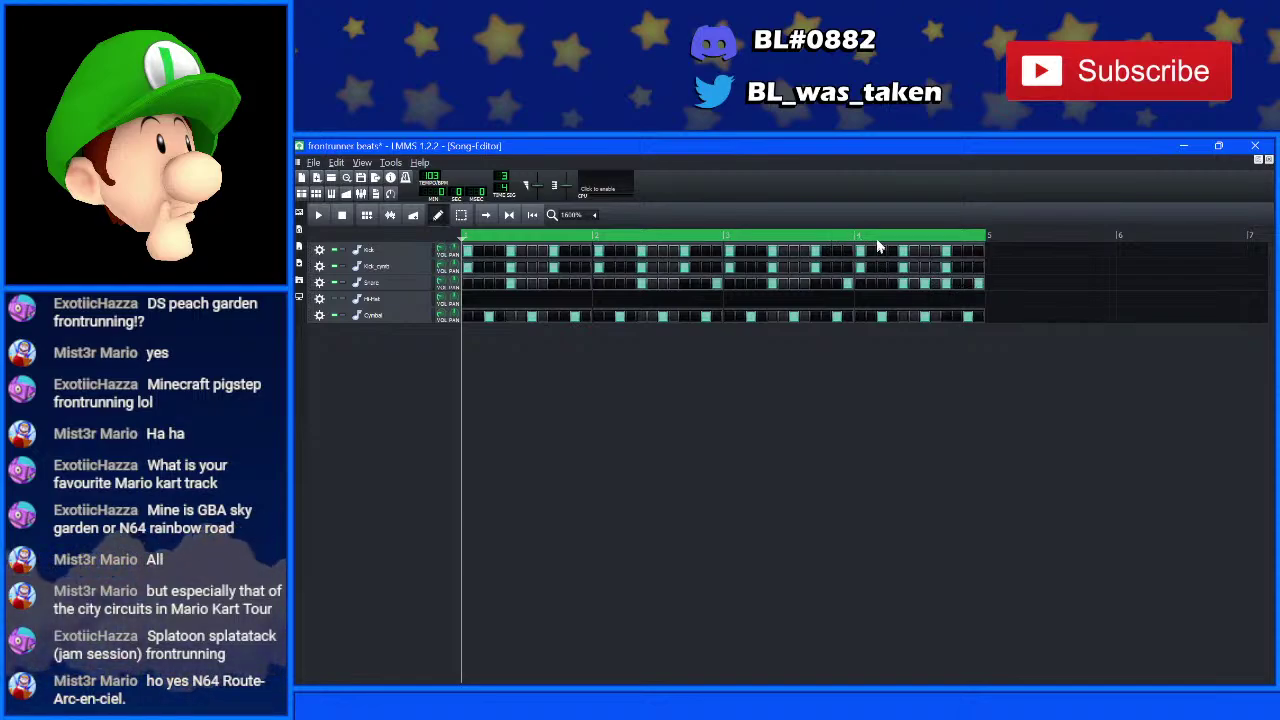
{"action": "left_click", "coordinate": [840, 237]}
{"action": "key", "text": "space"}
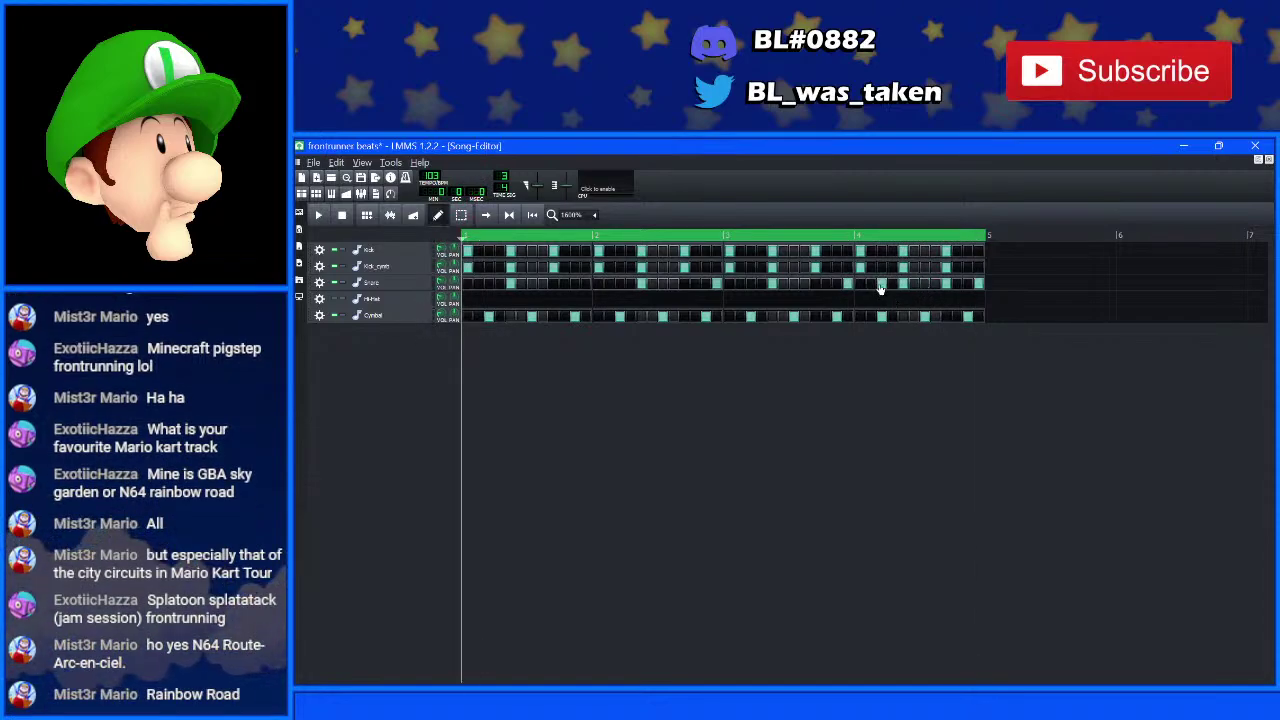
- Try Snare hits on steps 3, 5 and 9 of bar 4 and play them from near the bar's start
{"action": "left_click", "coordinate": [870, 237]}
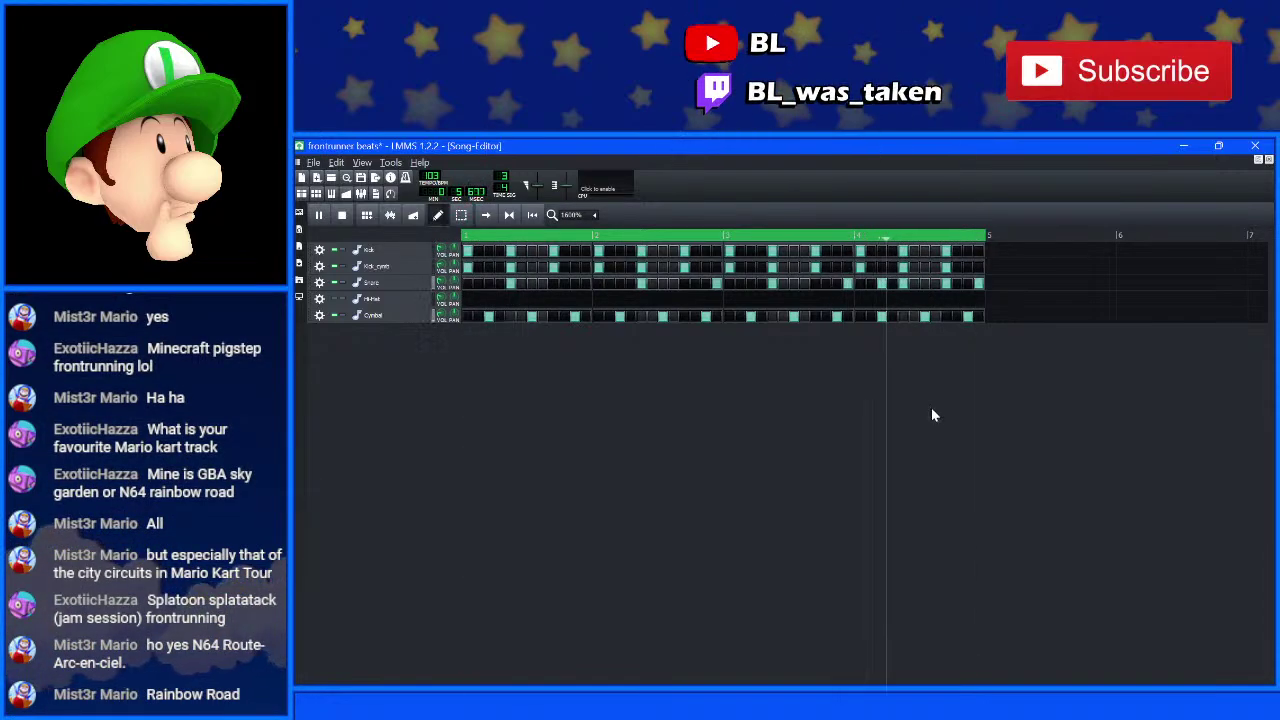
{"action": "key", "text": "space"}
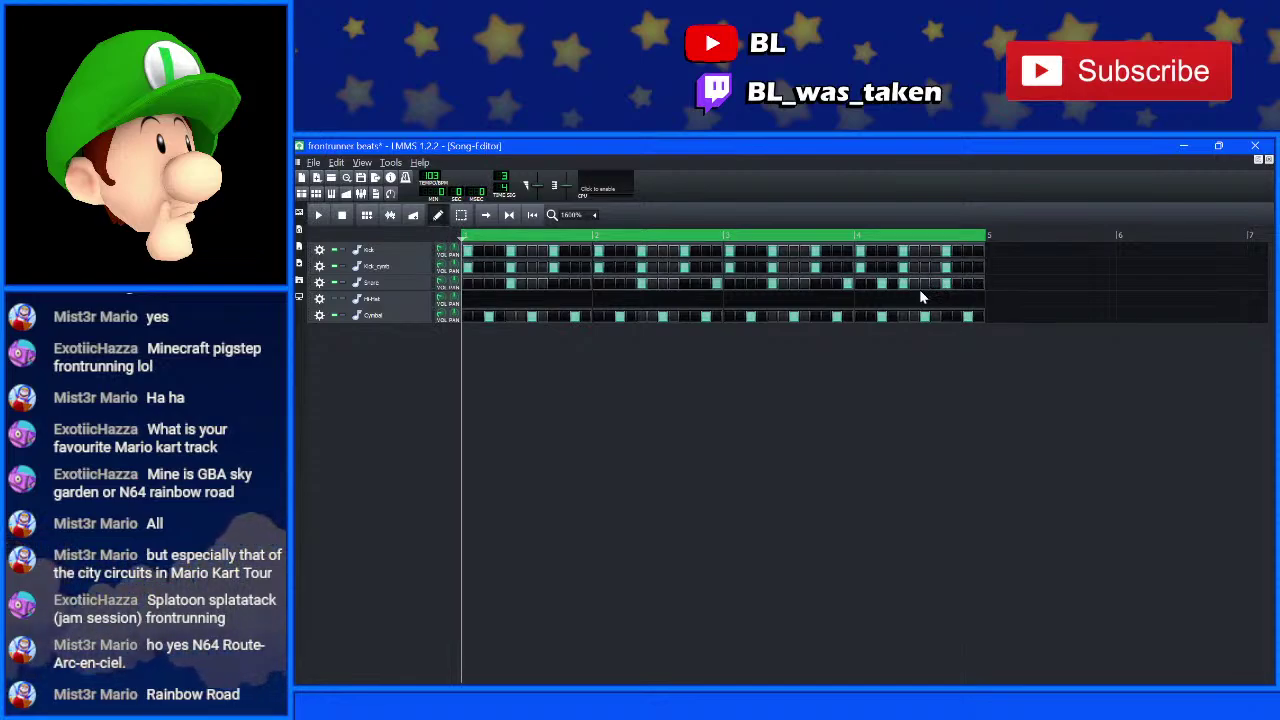
{"action": "key", "text": "space"}
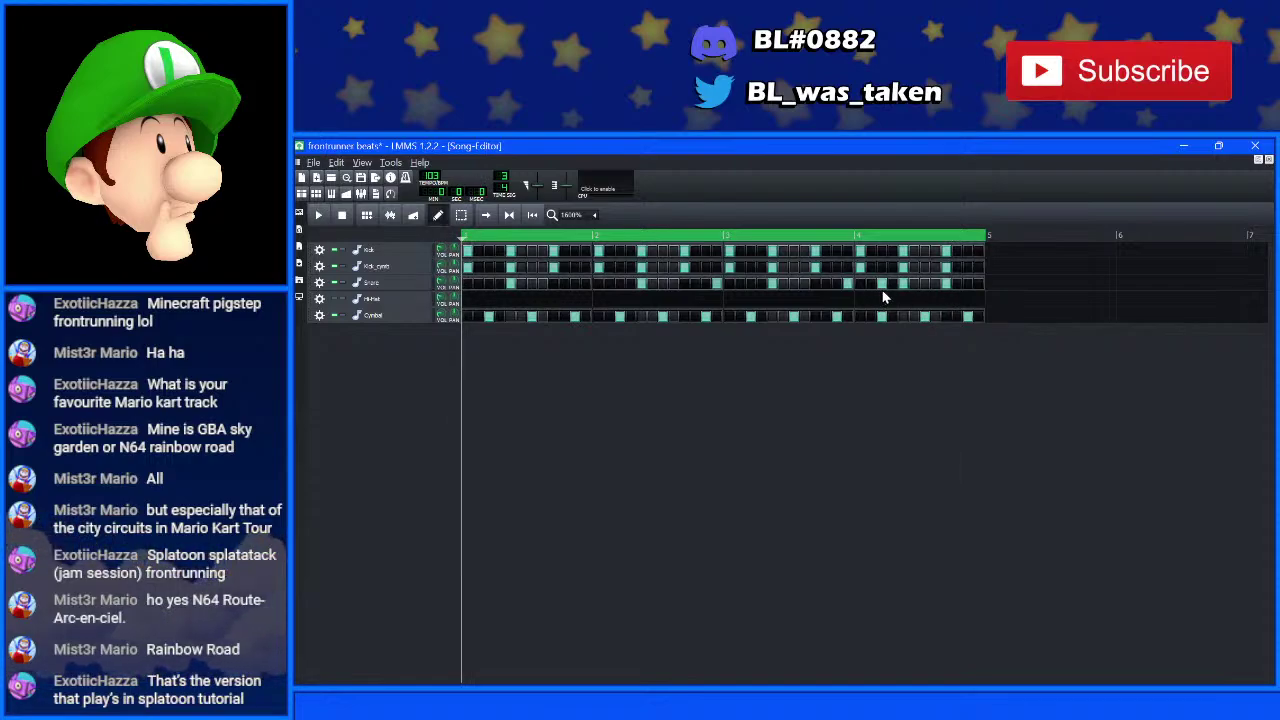
- Clear the Snare fill around bar 4, and try hits on steps 3, 5 and 8 of that bar in playback
{"action": "left_click", "coordinate": [884, 287]}
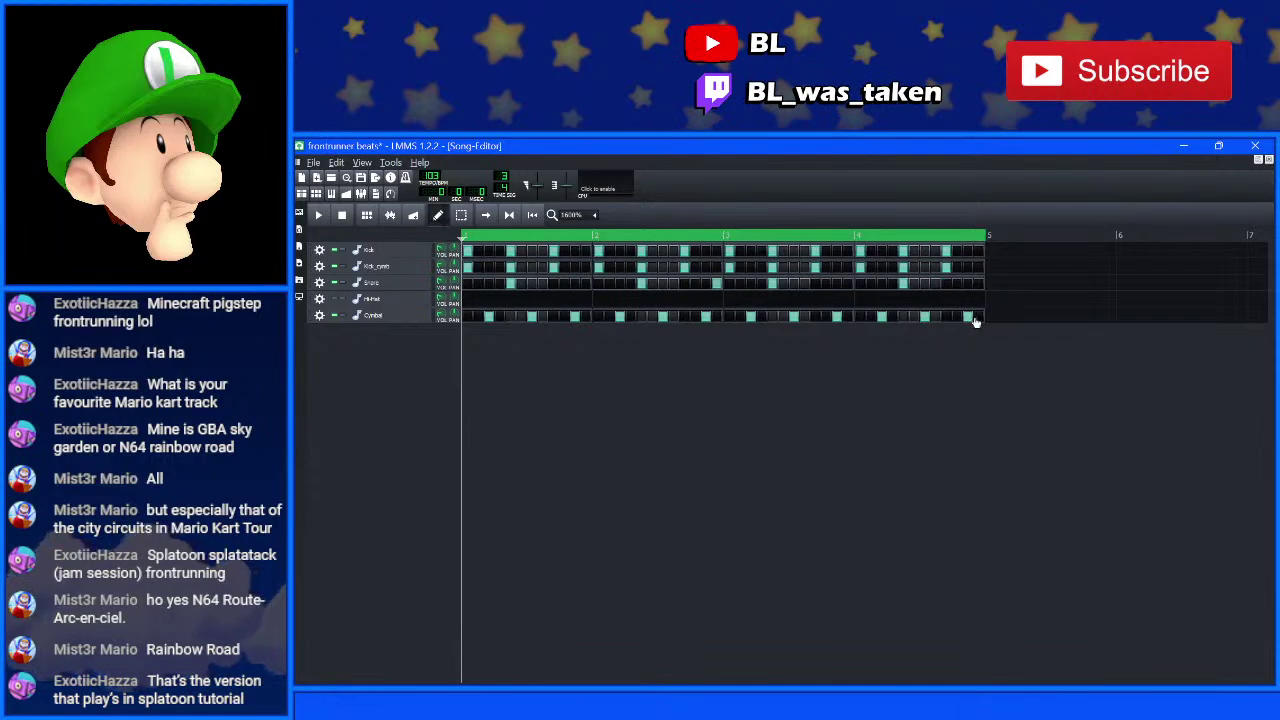
{"action": "left_click", "coordinate": [882, 286]}
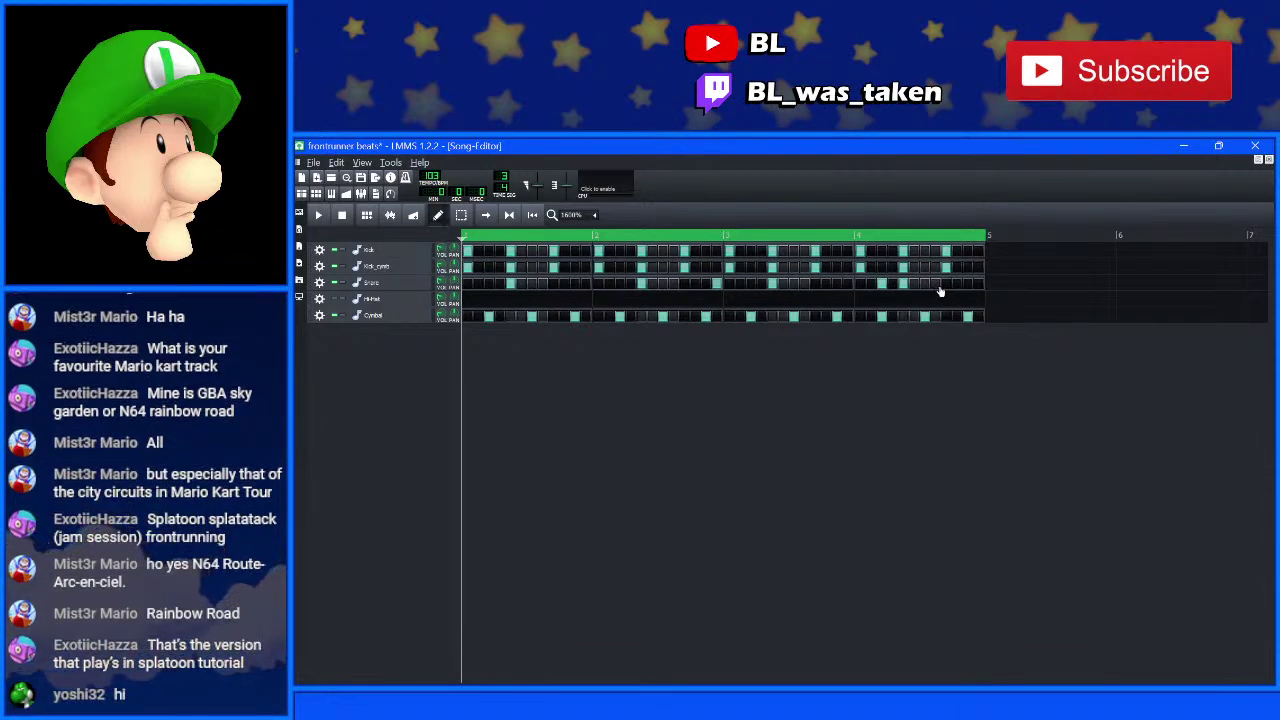
{"action": "key", "text": "space"}
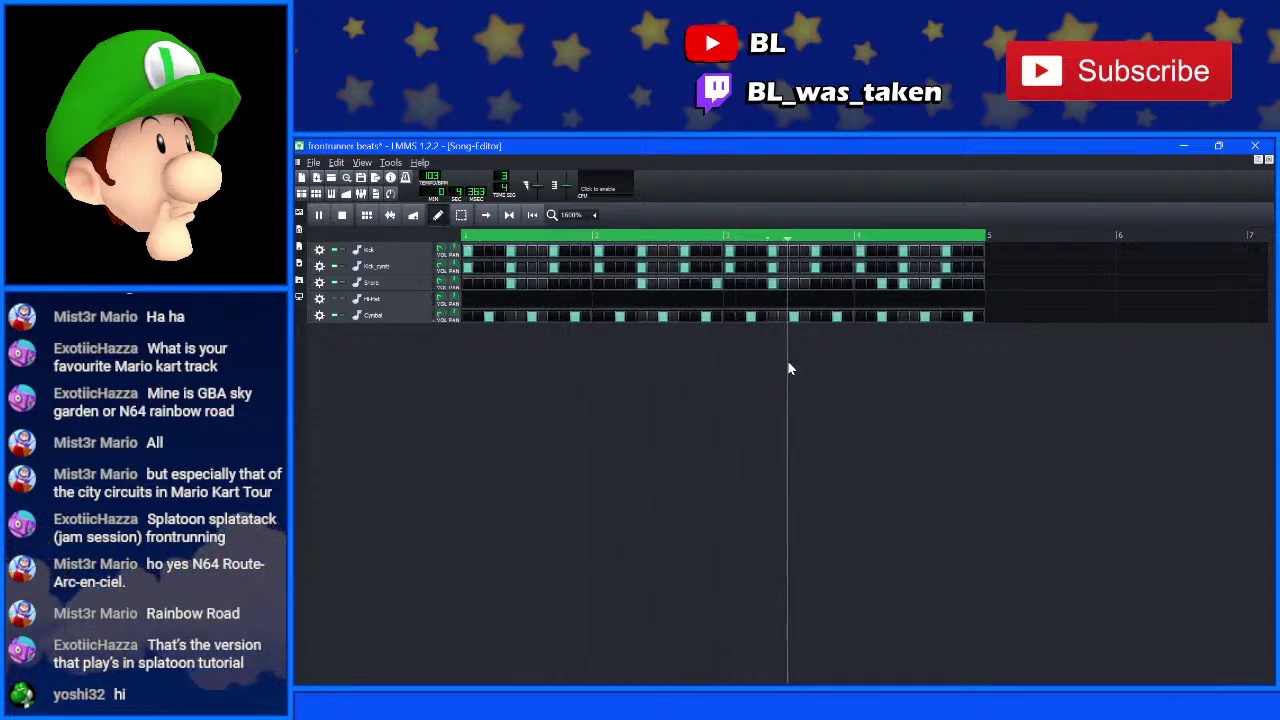
{"action": "left_click", "coordinate": [885, 283]}
{"action": "key", "text": "space"}
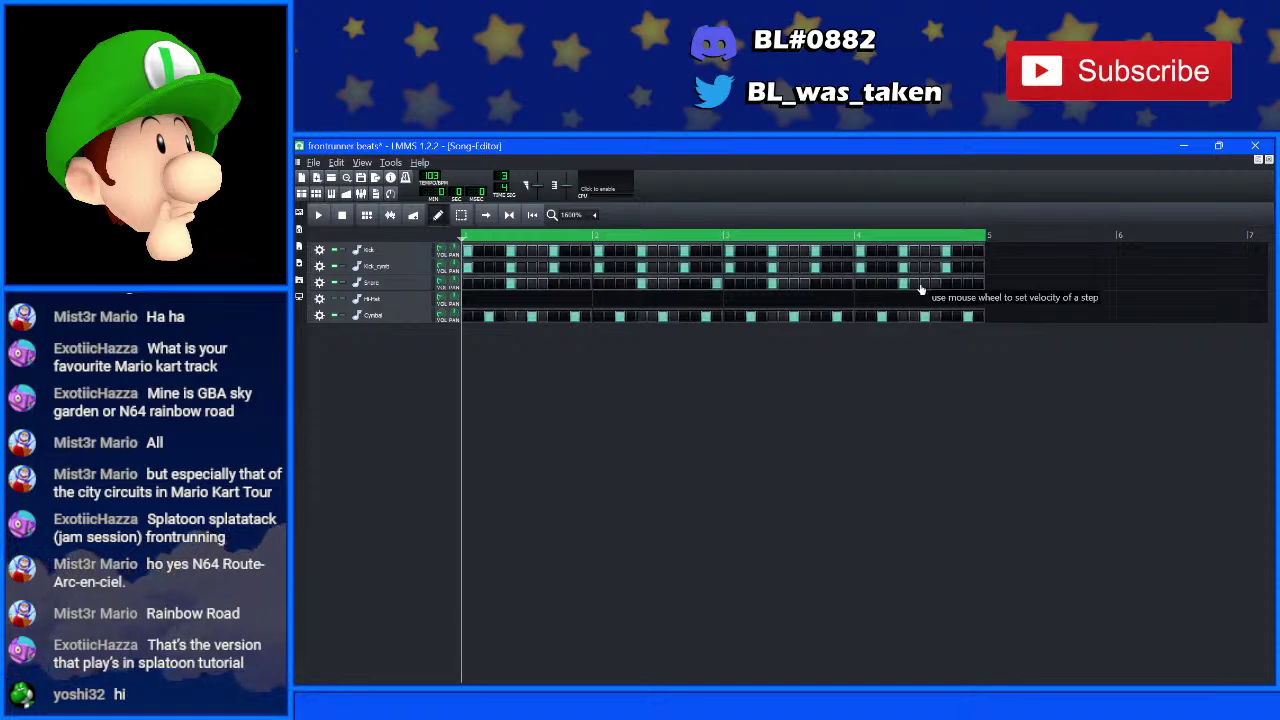
- Set the Snare hits in bar 4 to steps 7, 9 and 12, removing the one on step 5
{"action": "left_click", "coordinate": [882, 285]}
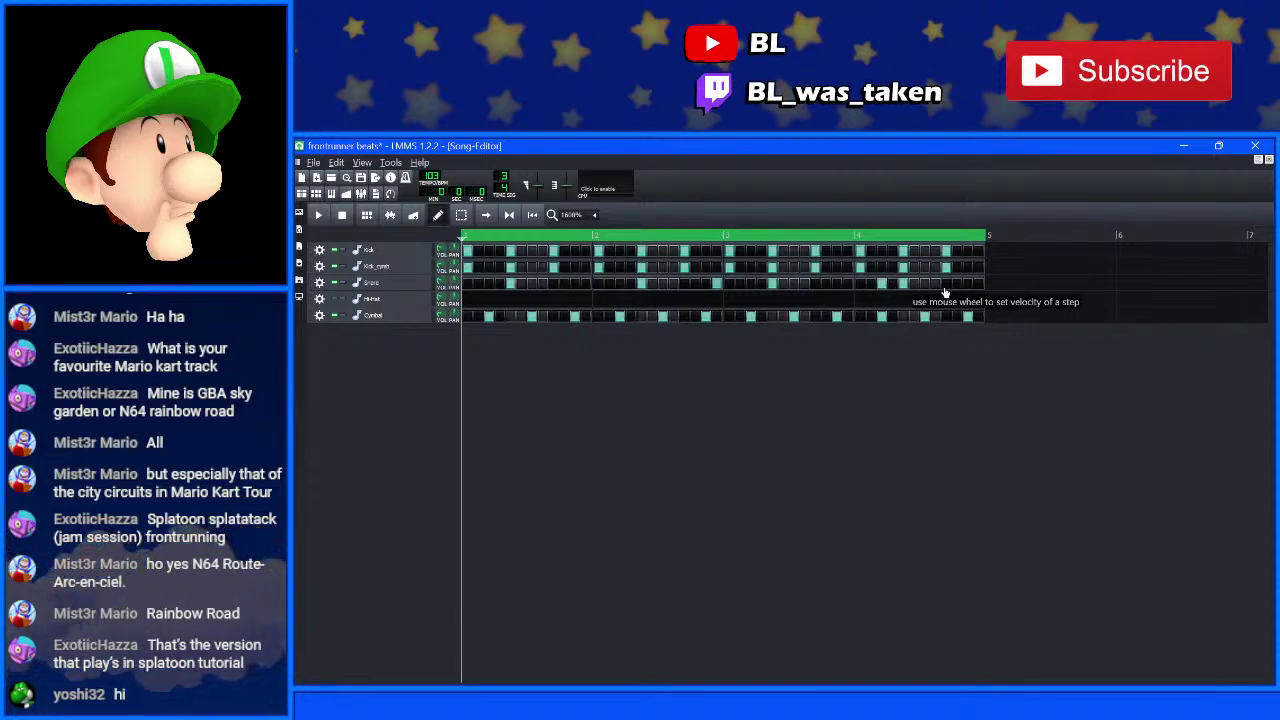
{"action": "left_click", "coordinate": [925, 285]}
{"action": "left_click", "coordinate": [946, 285]}
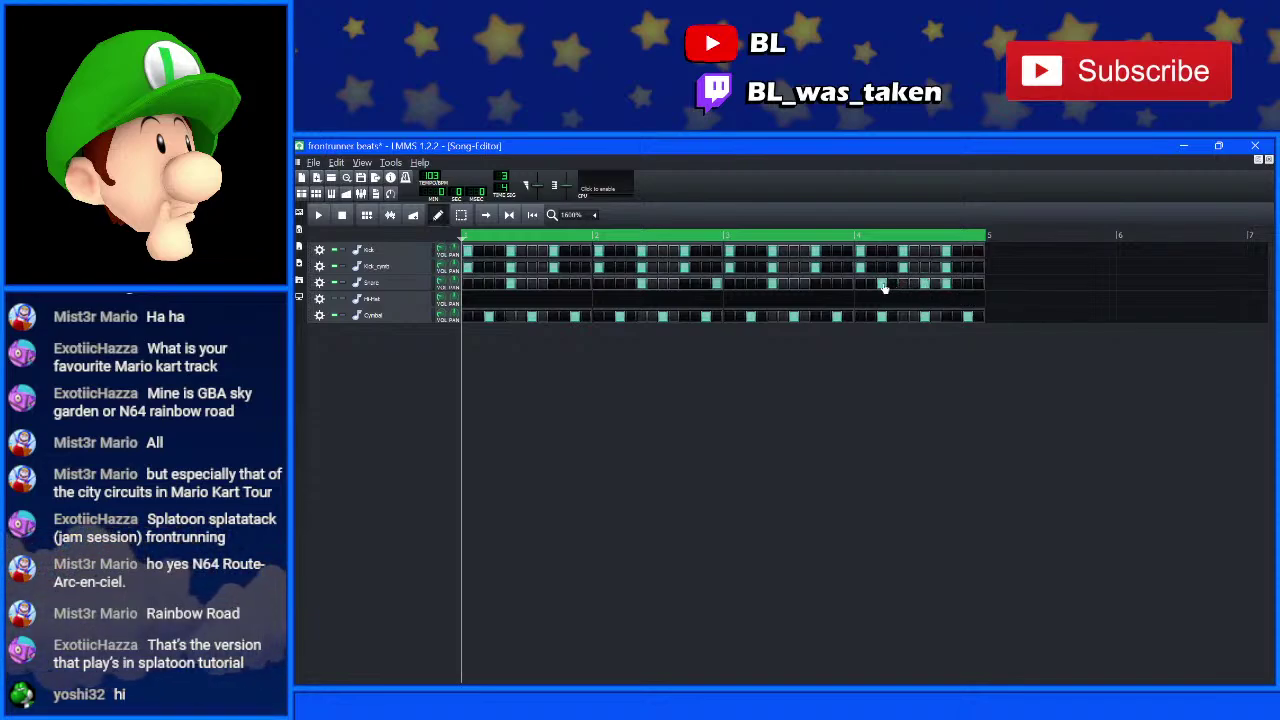
{"action": "left_click", "coordinate": [975, 286]}
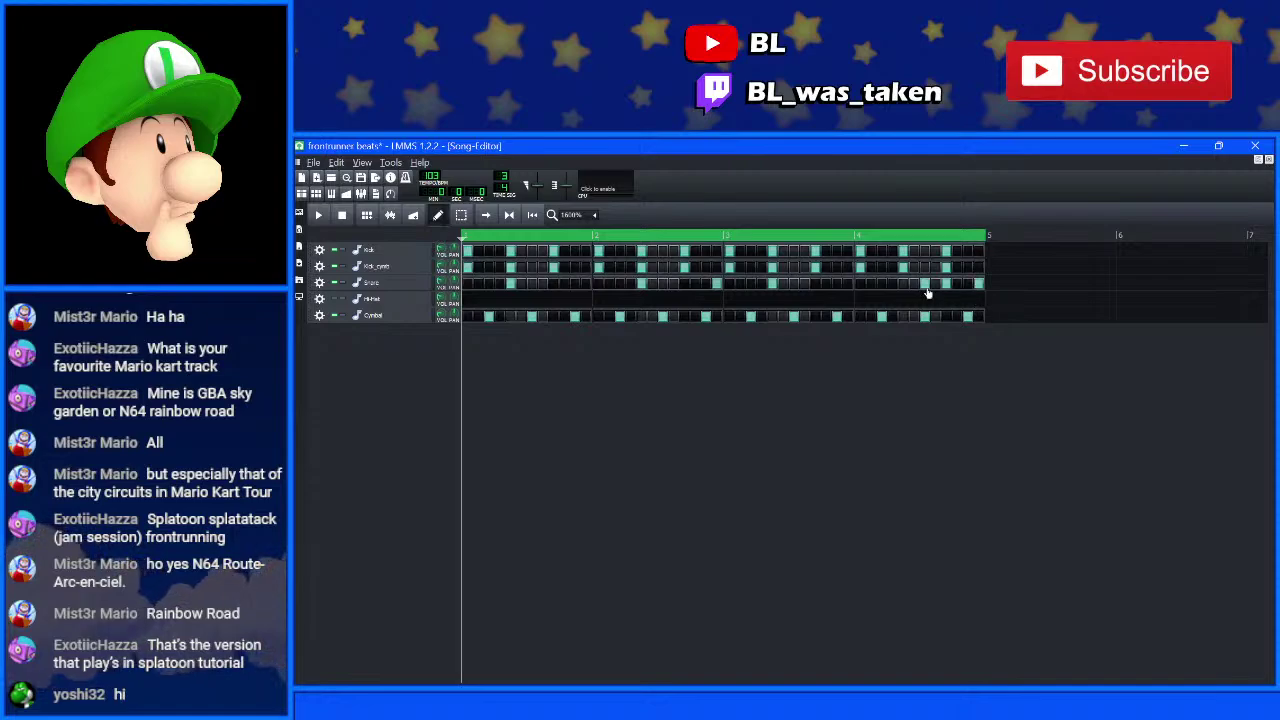
- Add a Snare hit on step 12 of bar 3 and play the fill from just before bar 4
{"action": "left_click", "coordinate": [851, 243]}
{"action": "key", "text": "space"}
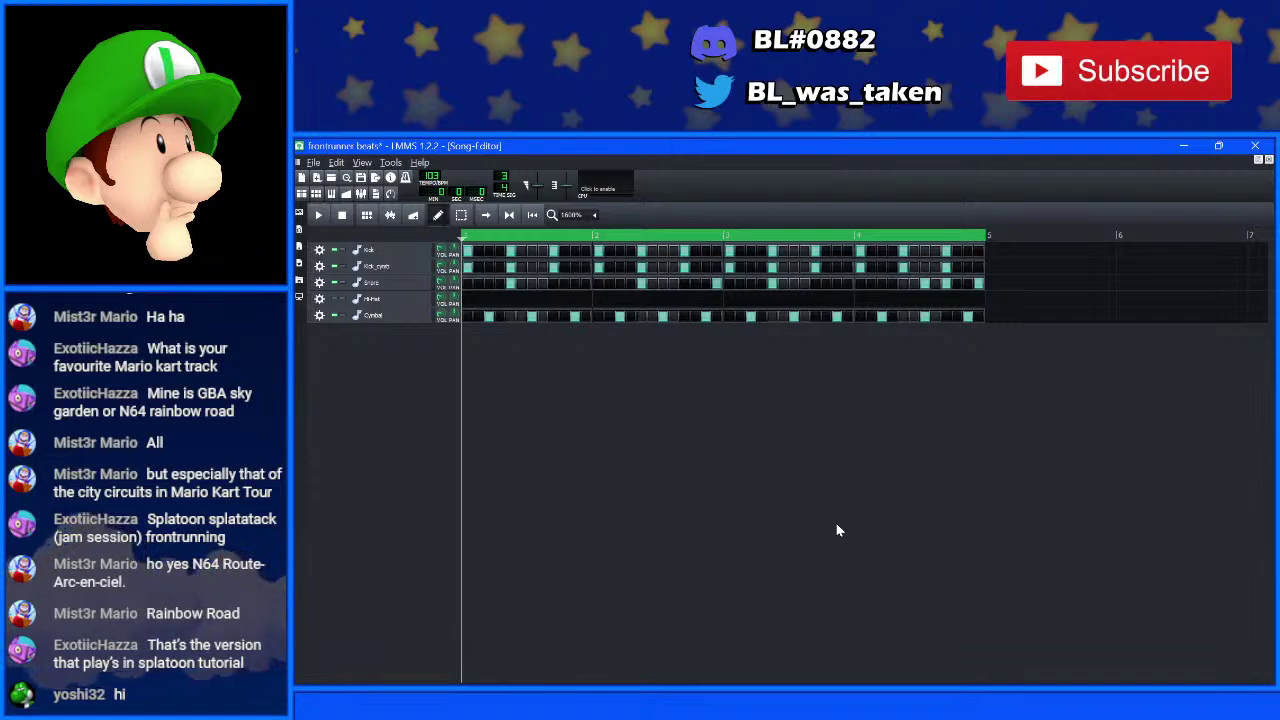
{"action": "key", "text": "space"}
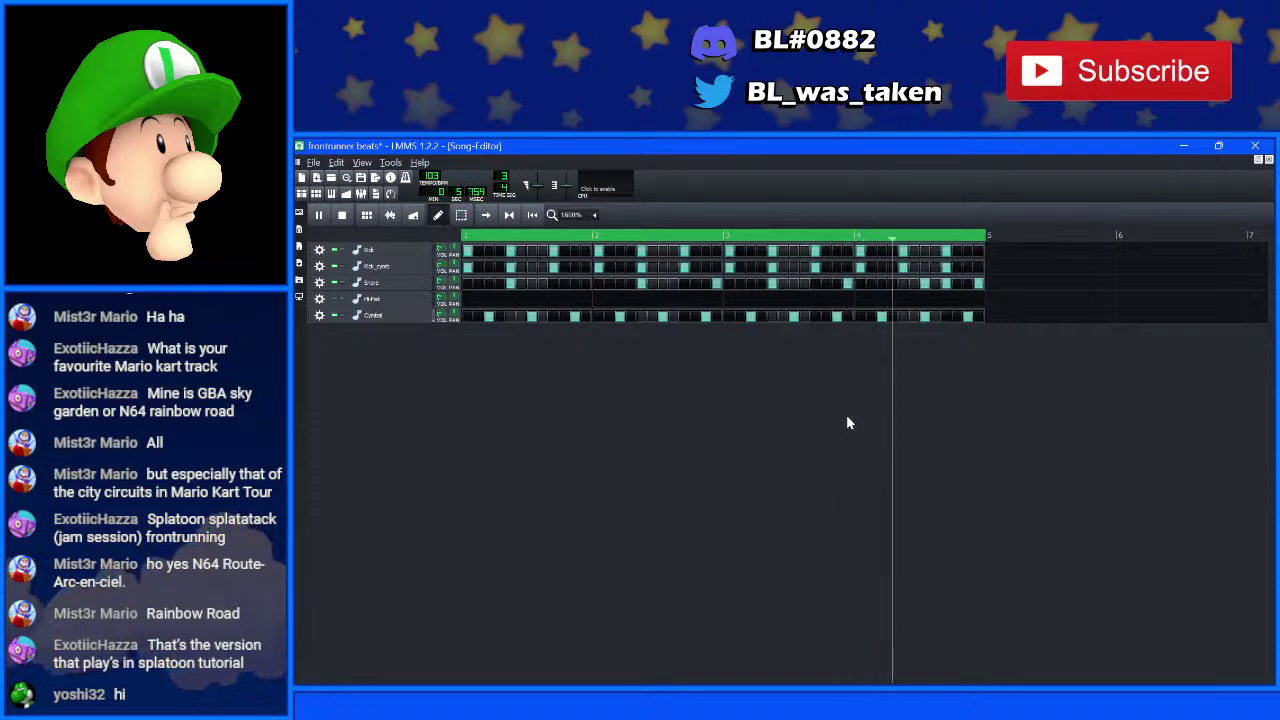
{"action": "key", "text": "space"}
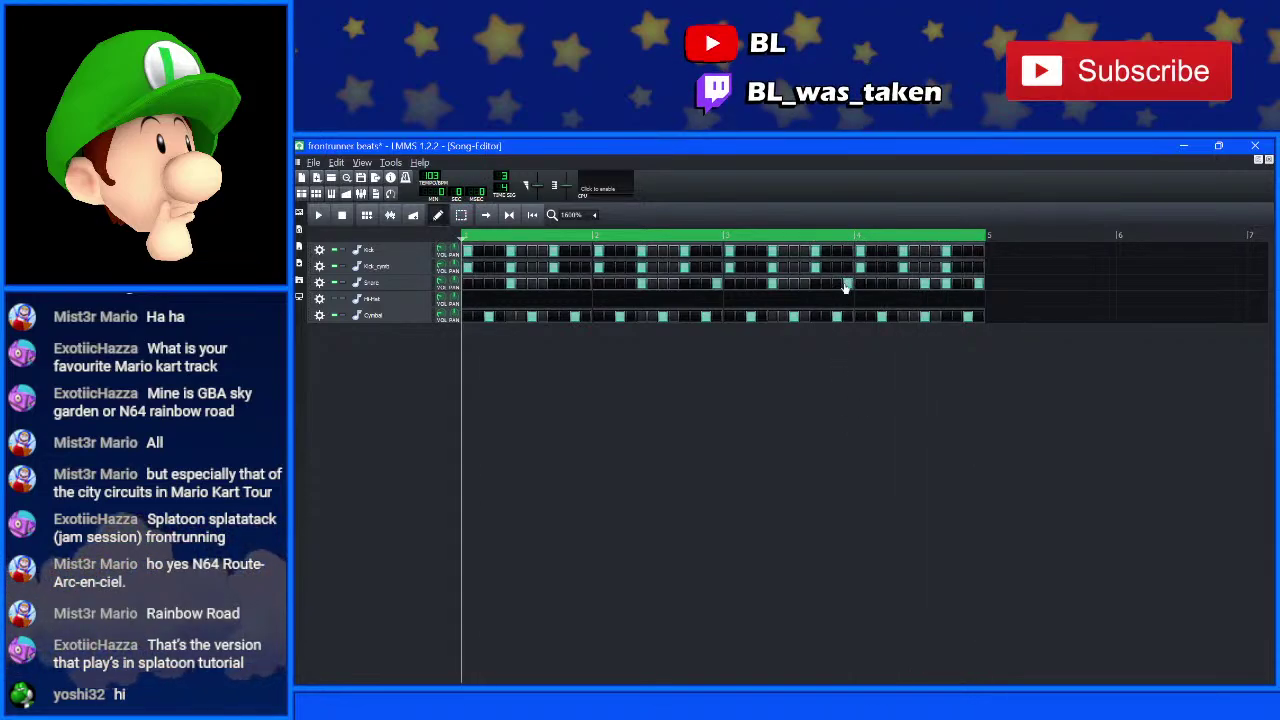
- Inspect the Snare notes and velocities of bar 4 and bar 1 in the piano roll, closing it after each
{"action": "right_click", "coordinate": [940, 290]}
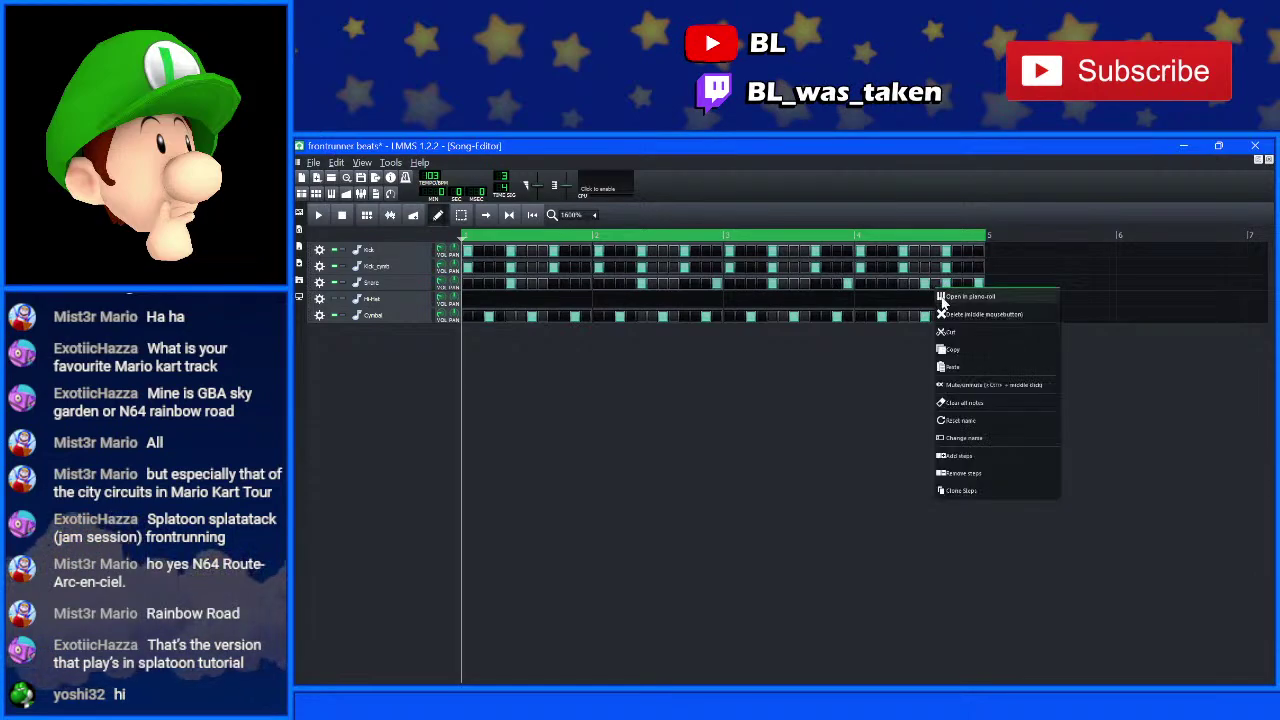
{"action": "left_click", "coordinate": [944, 298]}
{"action": "scroll", "coordinate": [455, 530], "scroll_direction": "up", "scroll_amount": 2}
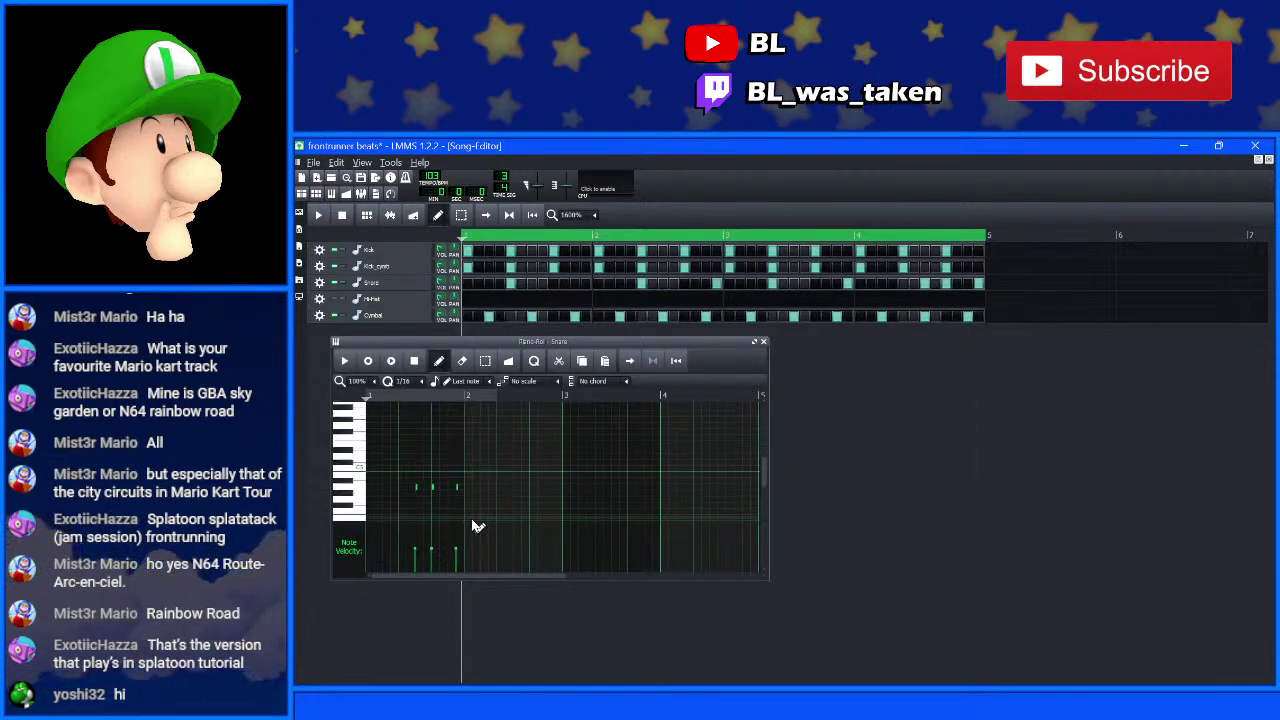
{"action": "left_click_drag", "start_coordinate": [494, 577], "coordinate": [437, 575]}
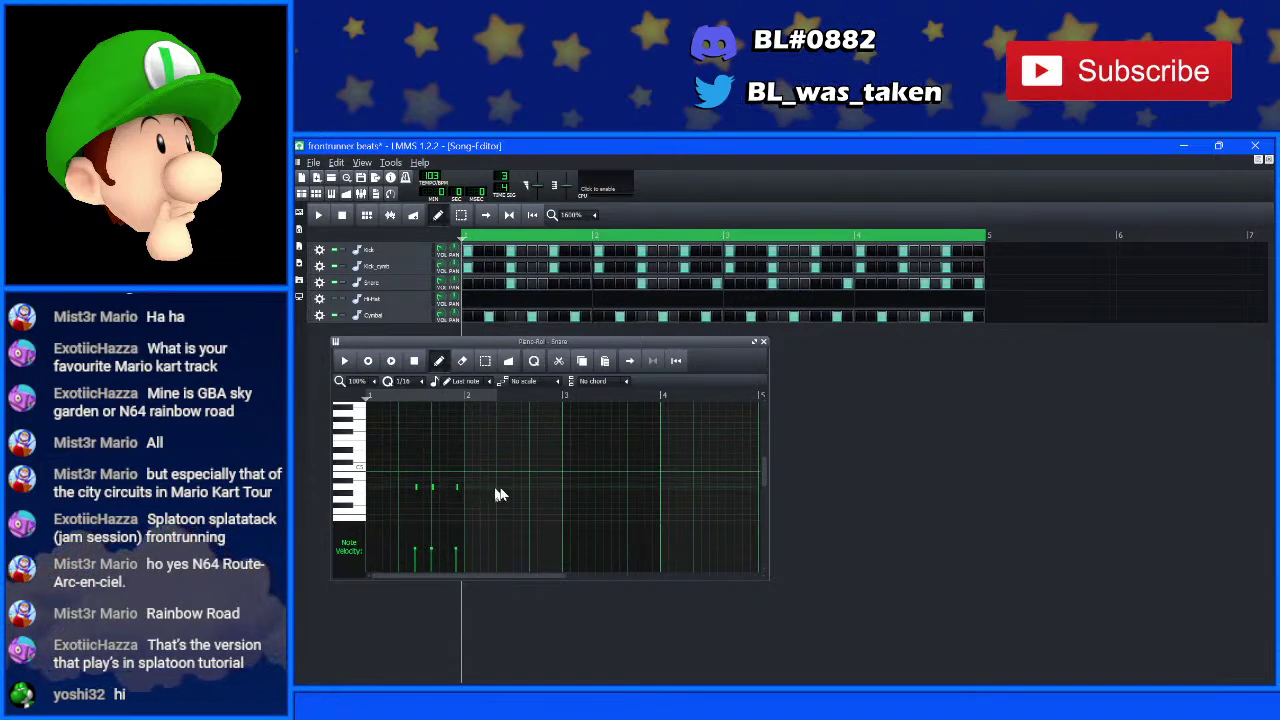
{"action": "left_click", "coordinate": [763, 341]}
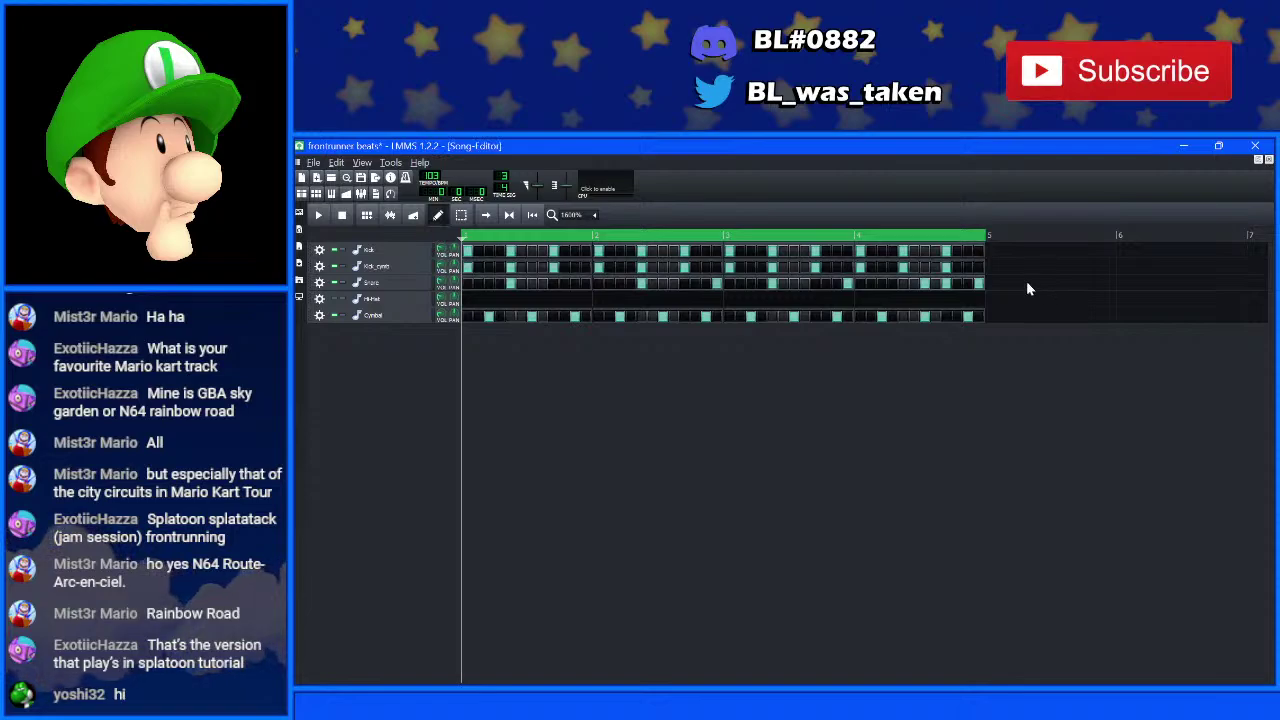
{"action": "double_click", "coordinate": [515, 287]}
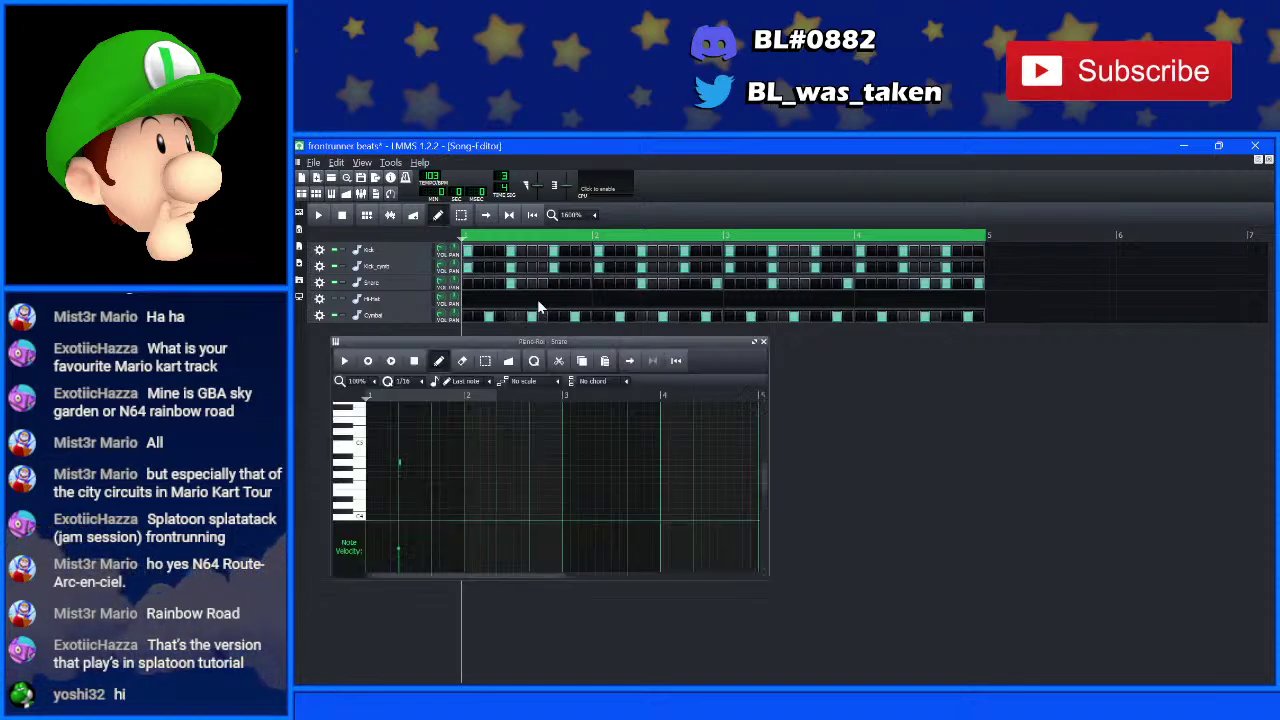
{"action": "left_click", "coordinate": [536, 398]}
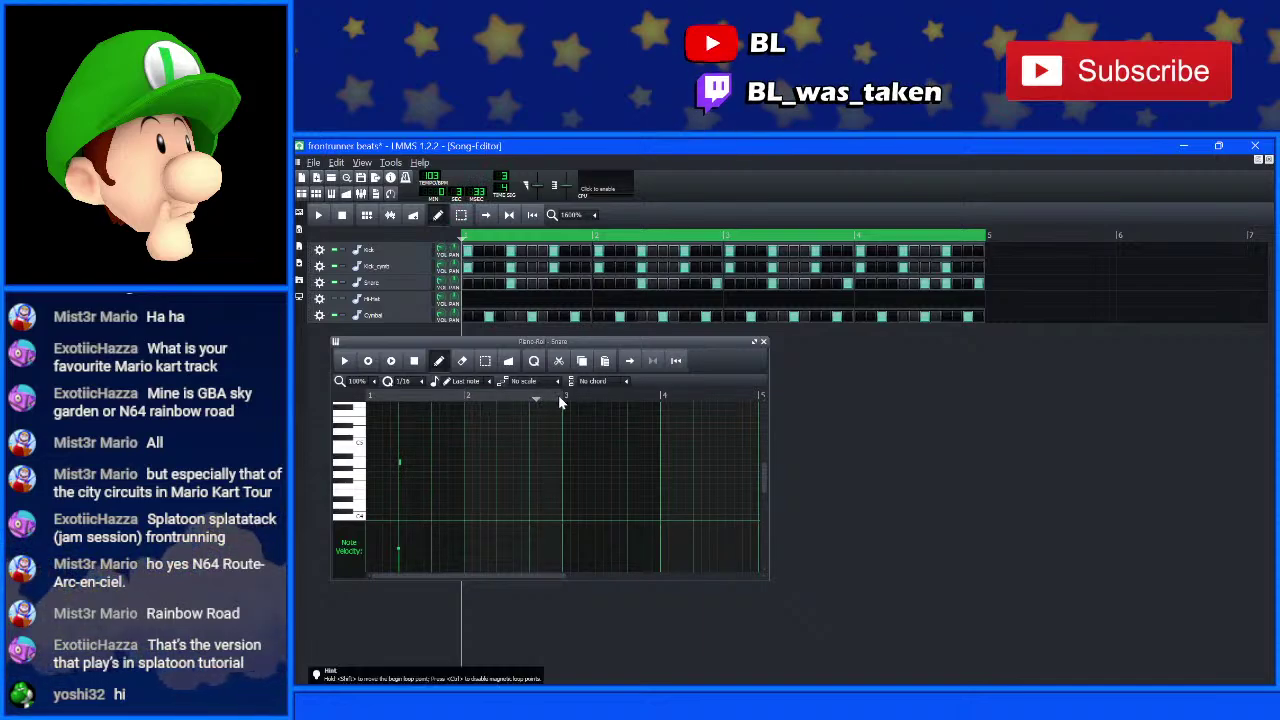
{"action": "left_click", "coordinate": [764, 343]}
- Lower the velocities of the first and third Snare hits in bar 4, then close the piano roll
{"action": "right_click", "coordinate": [898, 287]}
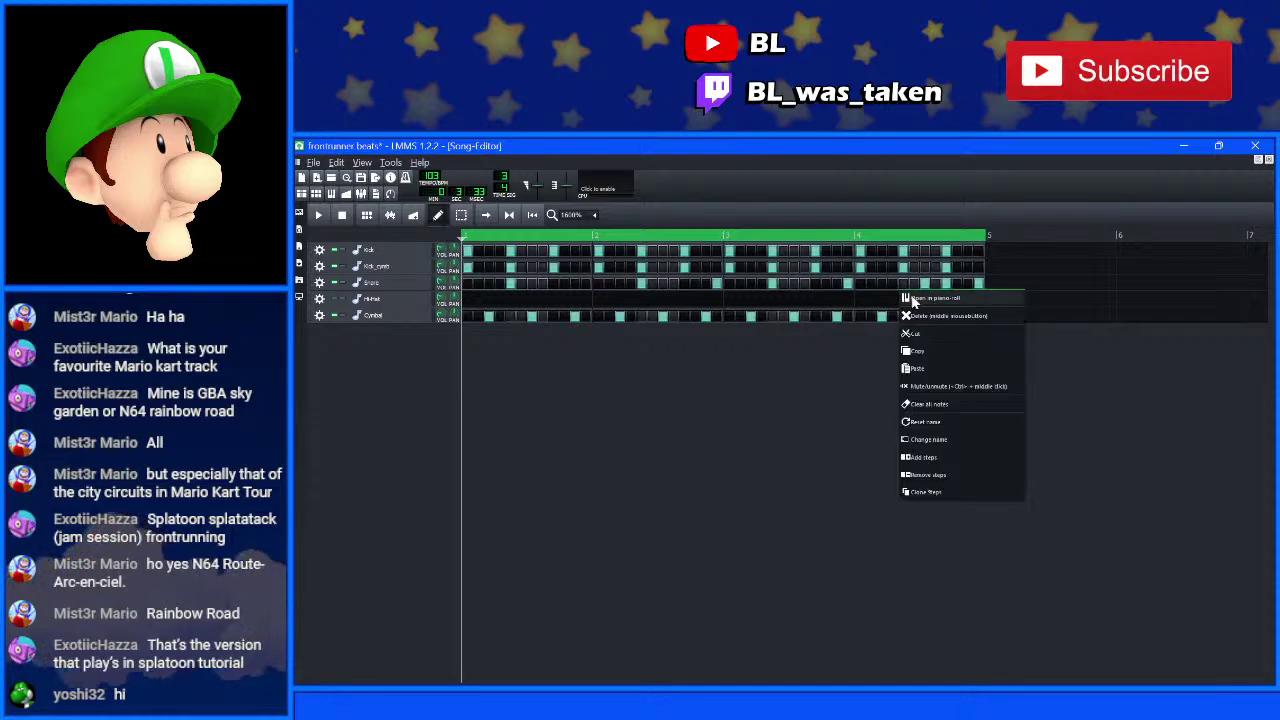
{"action": "left_click", "coordinate": [913, 300]}
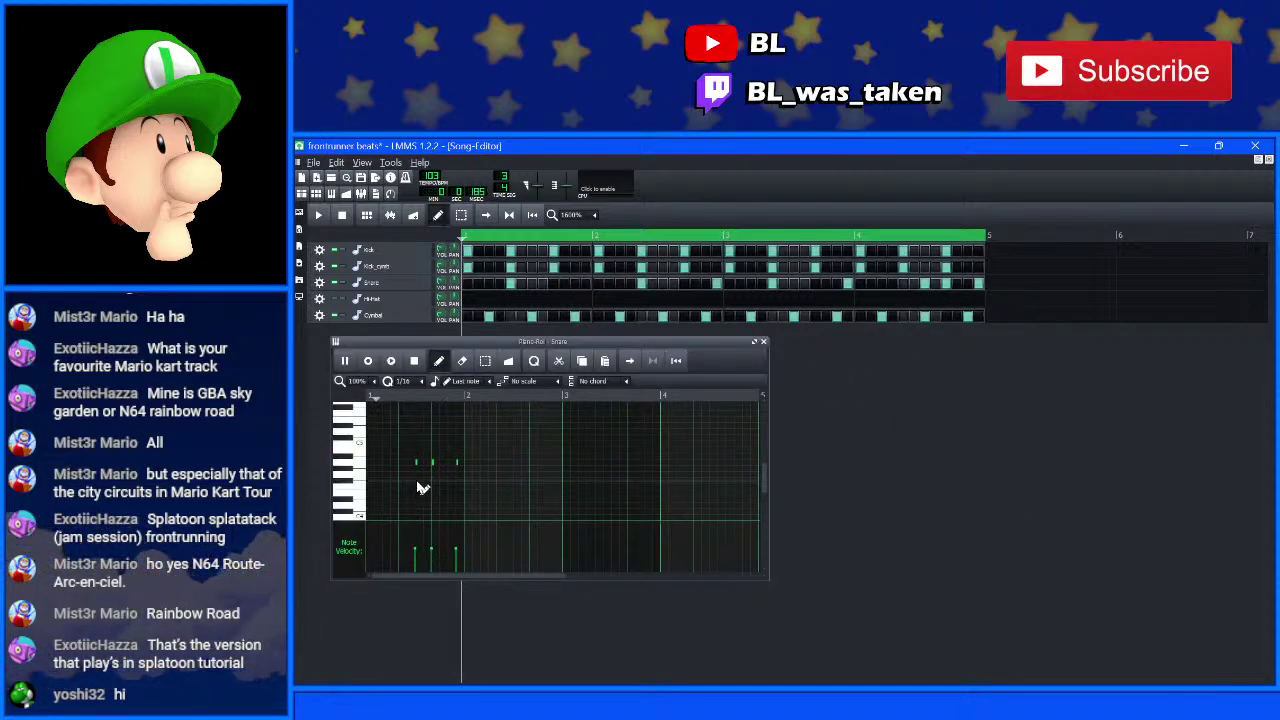
{"action": "key", "text": "space"}
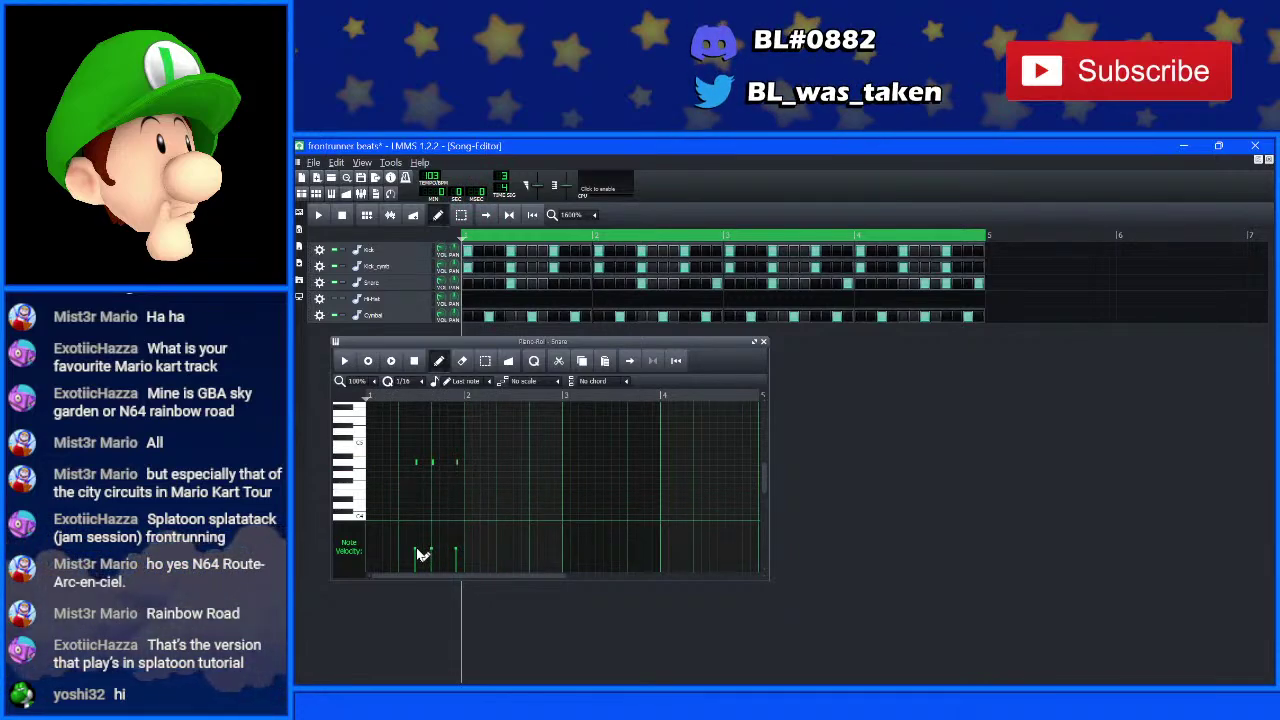
{"action": "left_click", "coordinate": [422, 556]}
{"action": "left_click_drag", "start_coordinate": [430, 558], "coordinate": [457, 565]}
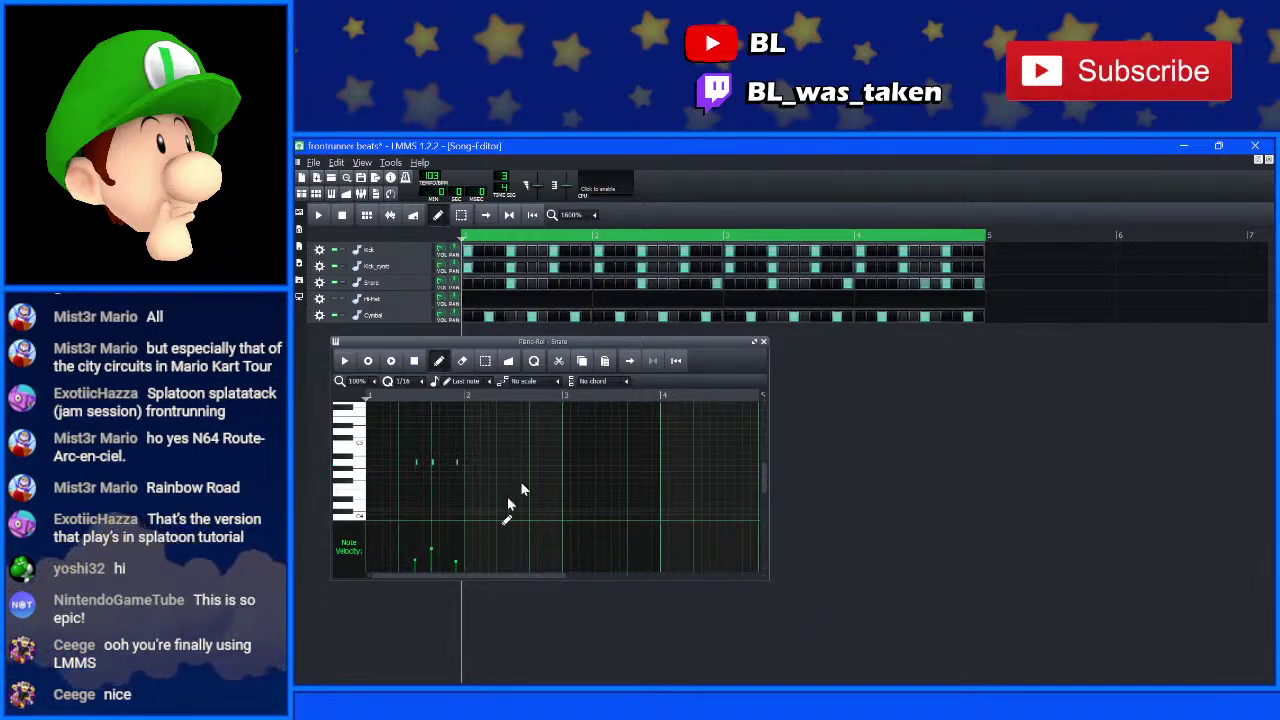
{"action": "left_click", "coordinate": [763, 342]}
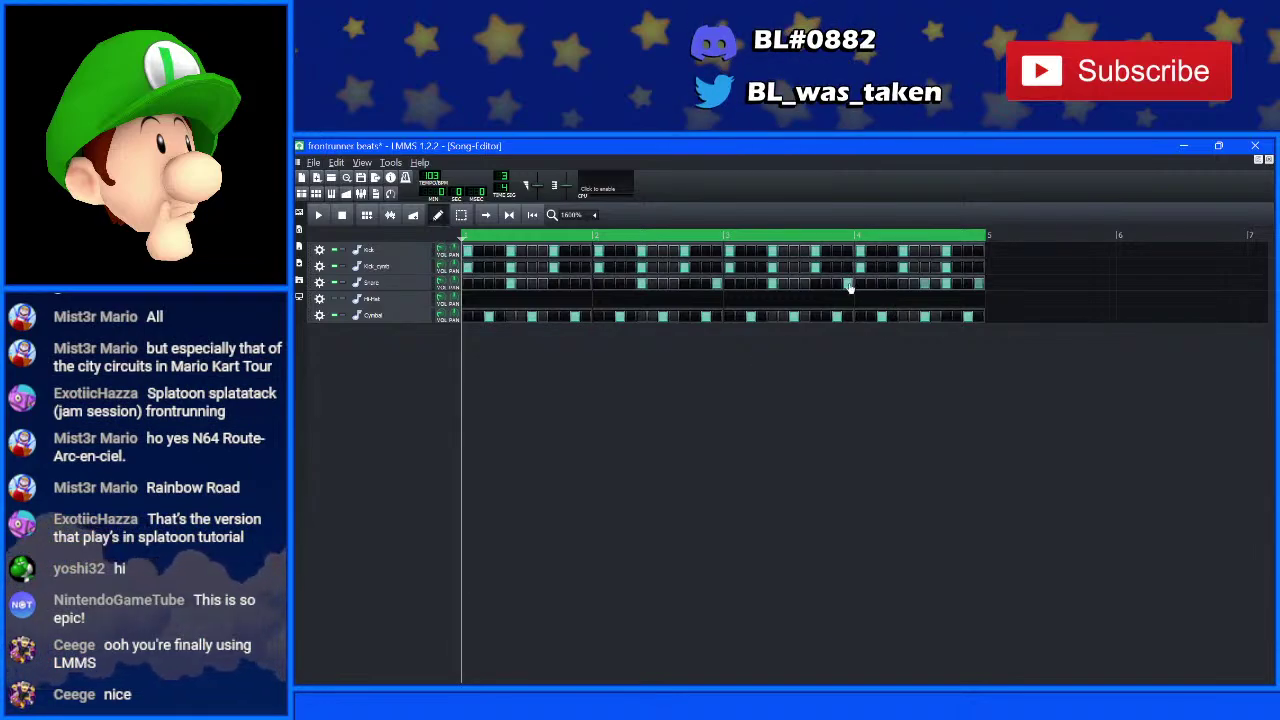
- Reduce the velocity of the last Snare hit in bar 3 in the piano roll, and play the whole beat
{"action": "right_click", "coordinate": [850, 288]}
{"action": "left_click", "coordinate": [875, 291]}
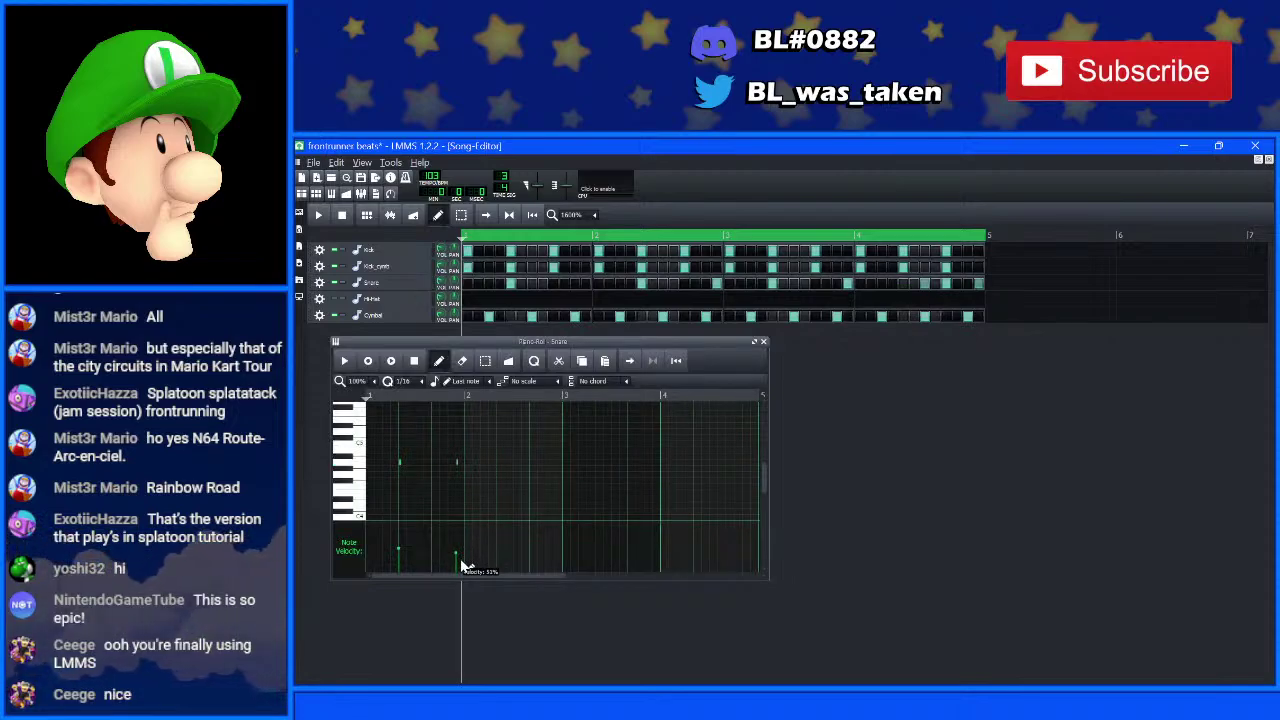
{"action": "left_click", "coordinate": [763, 342]}
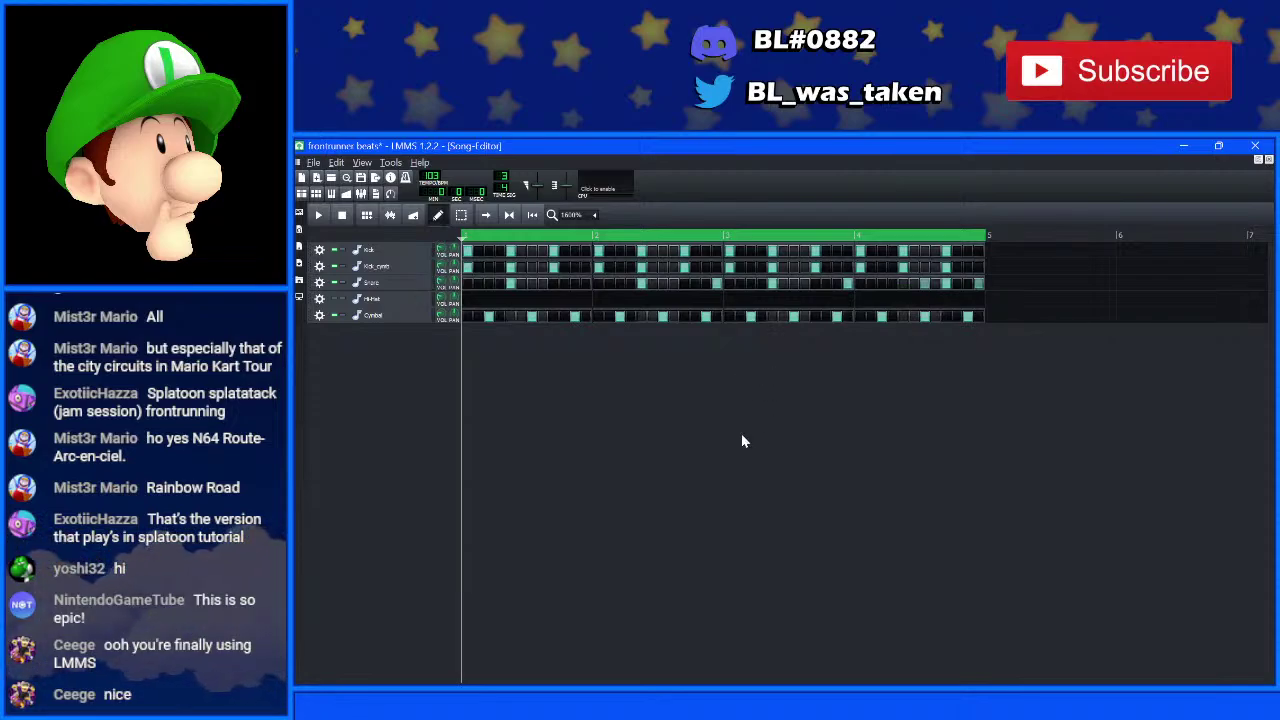
{"action": "left_click", "coordinate": [327, 217]}
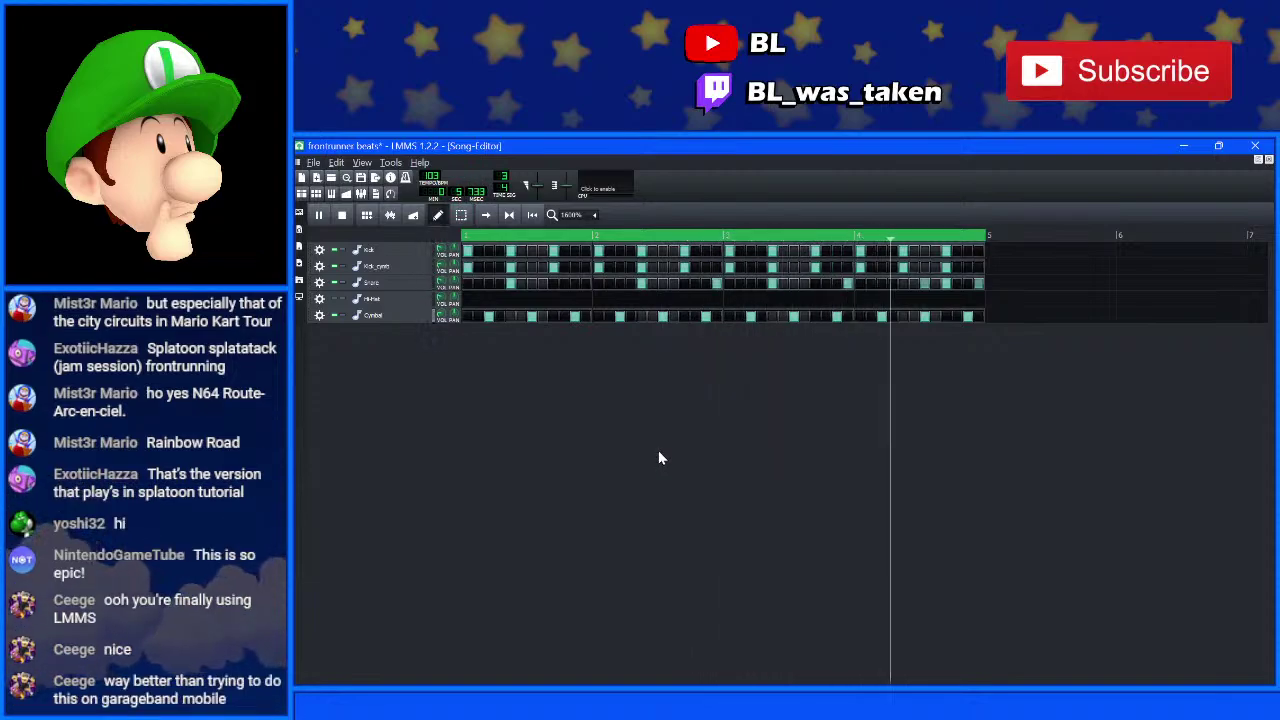
{"action": "key", "text": "space"}
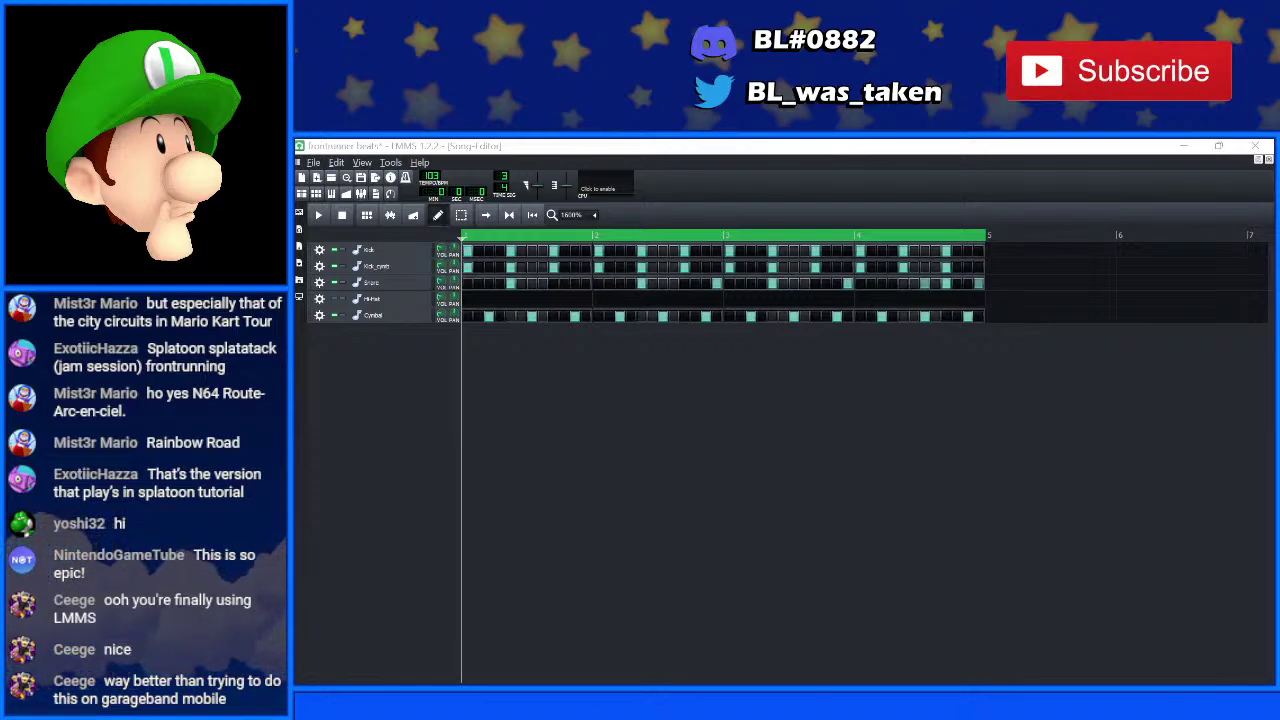
{"action": "left_click", "coordinate": [1113, 557]}
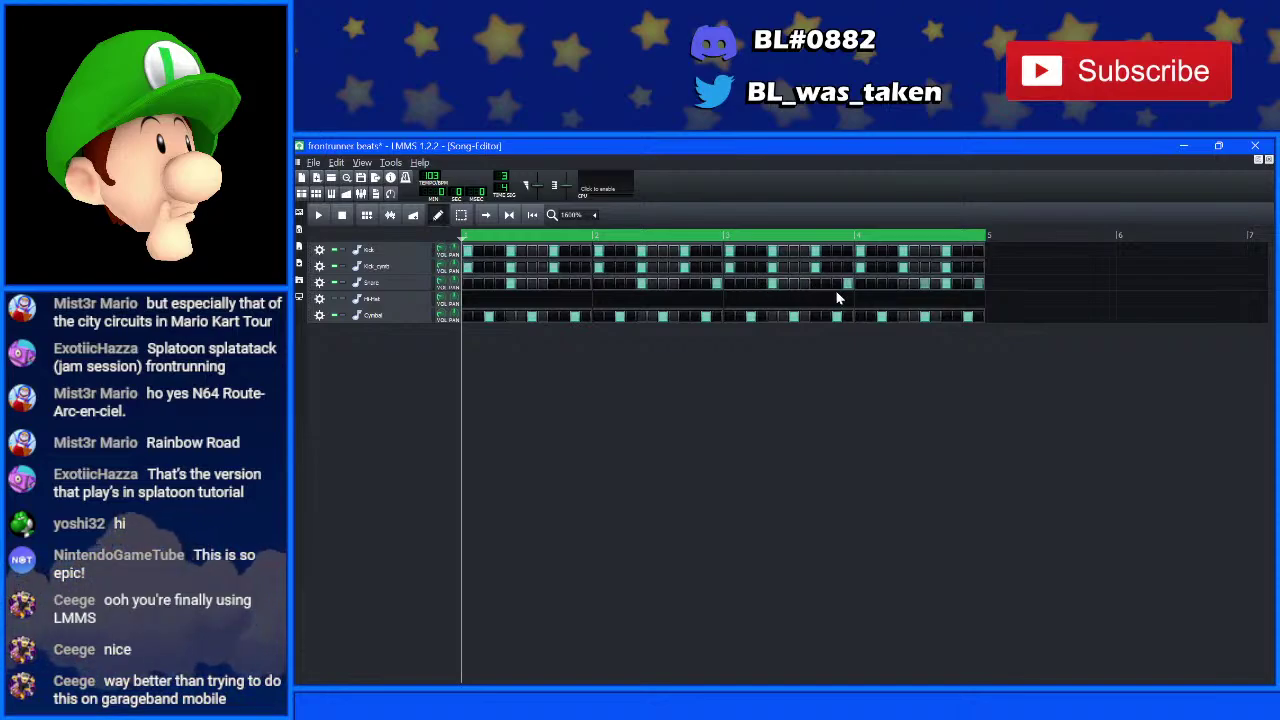
- Set the piano roll quantization to 1/32 and add a 1/32 Snare note at the very end of bar 3
{"action": "right_click", "coordinate": [828, 288]}
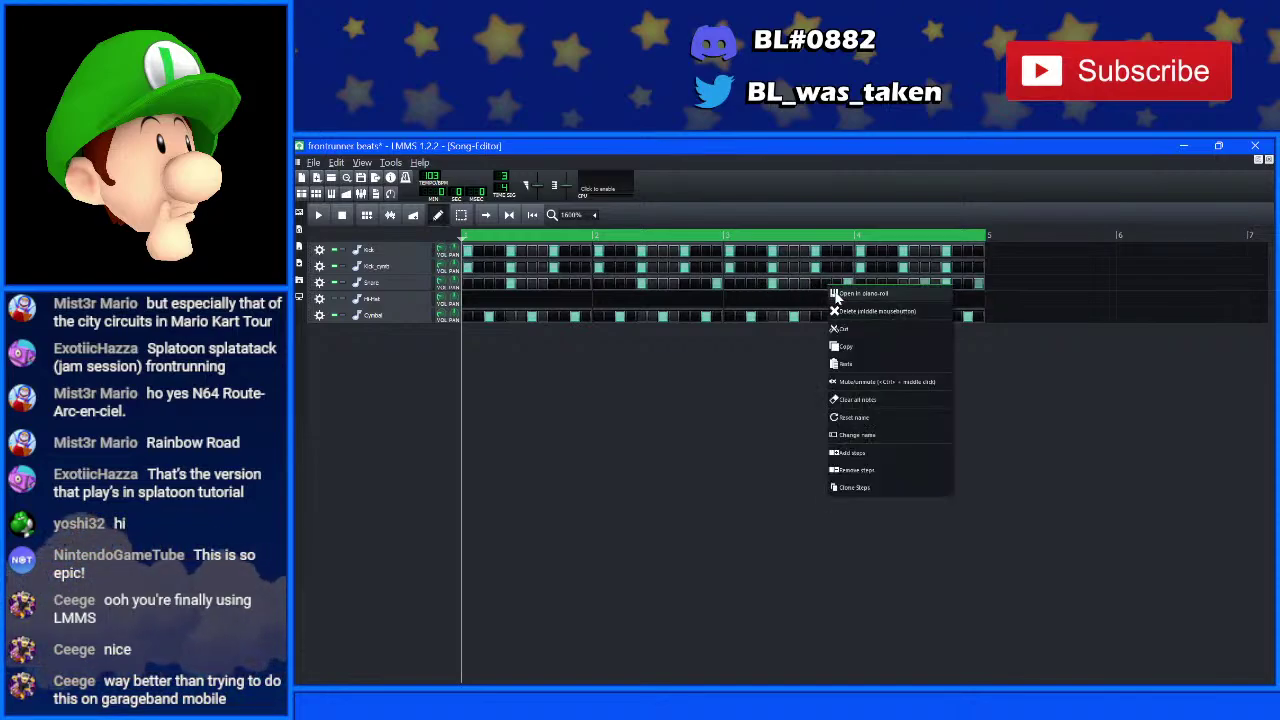
{"action": "left_click", "coordinate": [838, 299]}
{"action": "scroll", "coordinate": [466, 466], "scroll_direction": "up", "scroll_amount": 2}
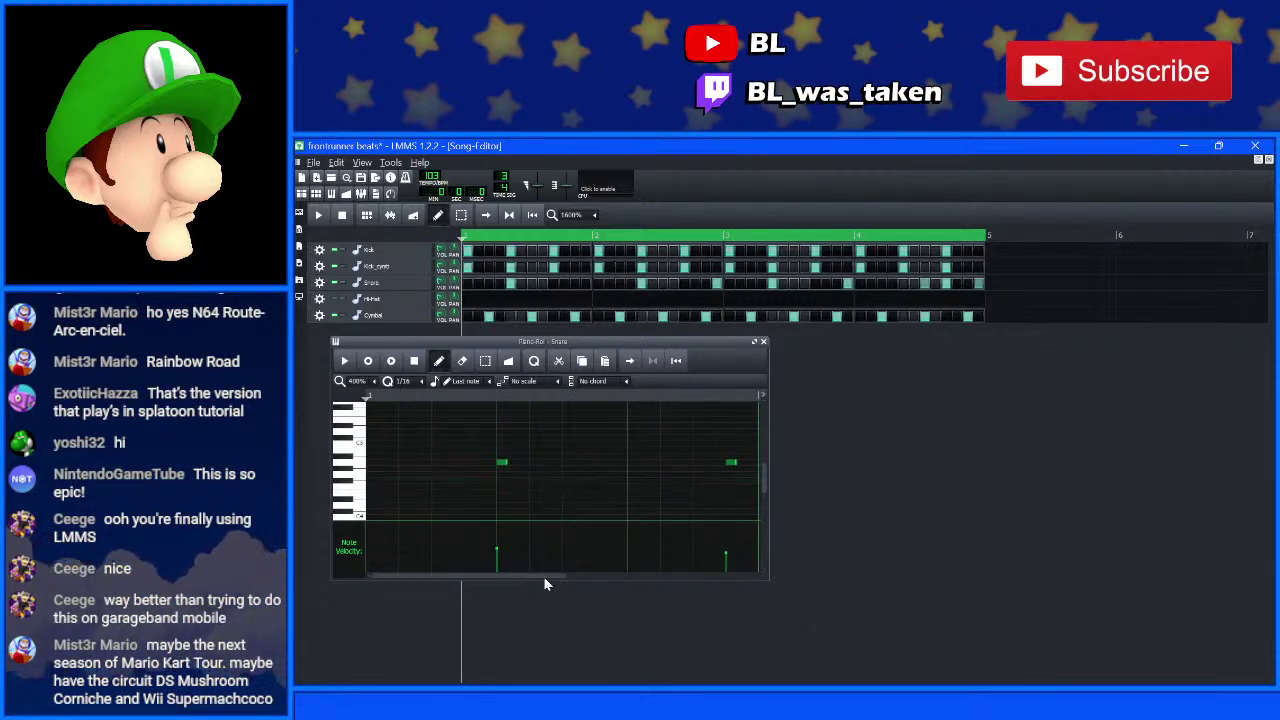
{"action": "left_click_drag", "start_coordinate": [543, 576], "coordinate": [611, 577]}
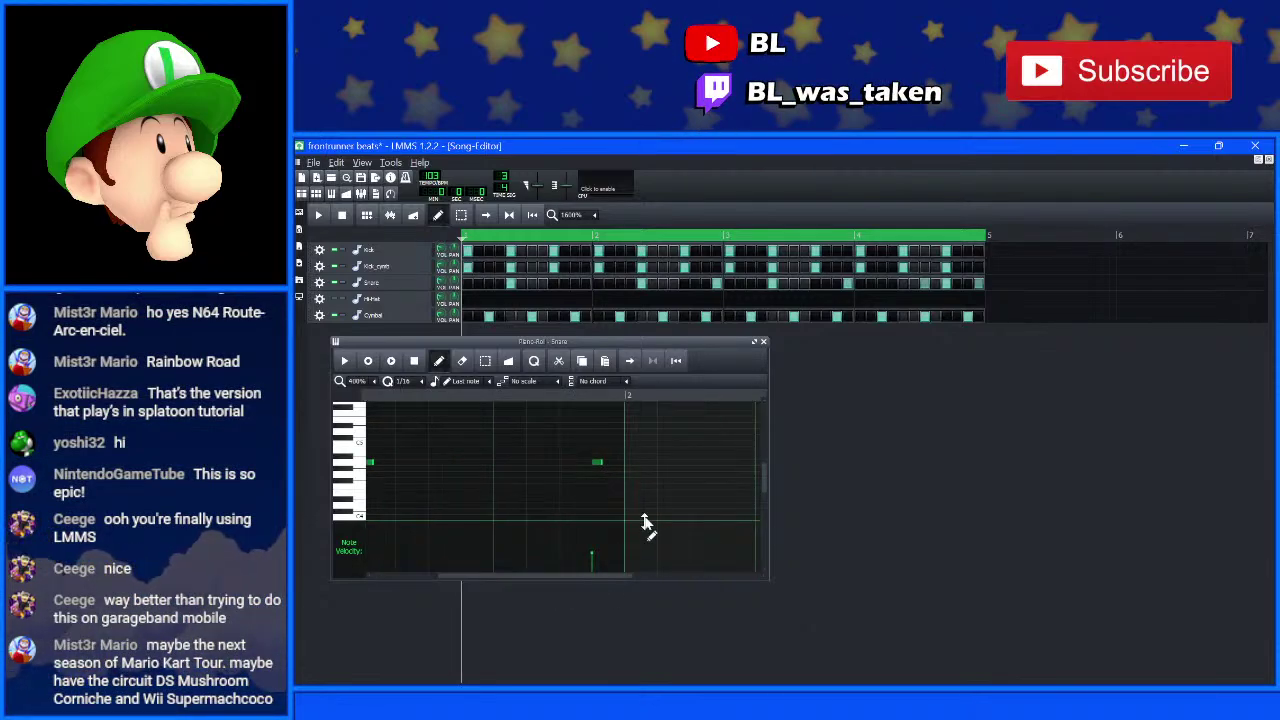
{"action": "left_click_drag", "start_coordinate": [603, 463], "coordinate": [643, 465]}
{"action": "left_click", "coordinate": [638, 470]}
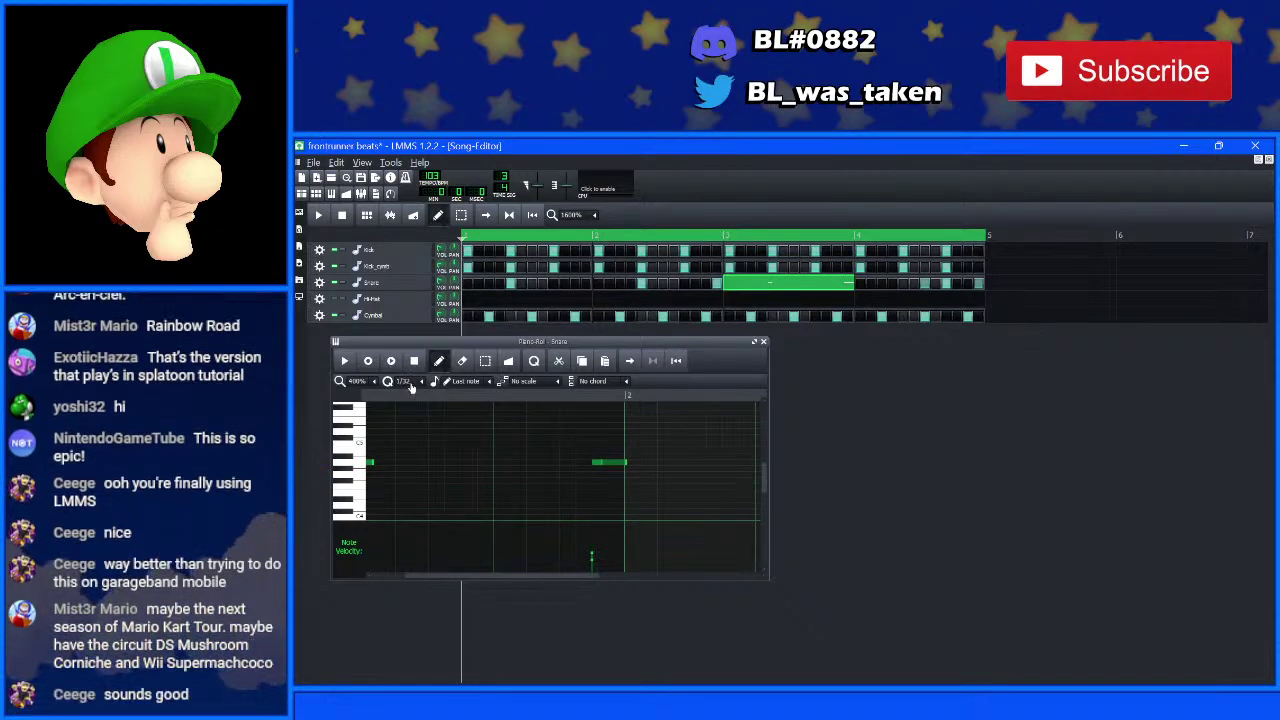
{"action": "left_click_drag", "start_coordinate": [611, 463], "coordinate": [640, 463]}
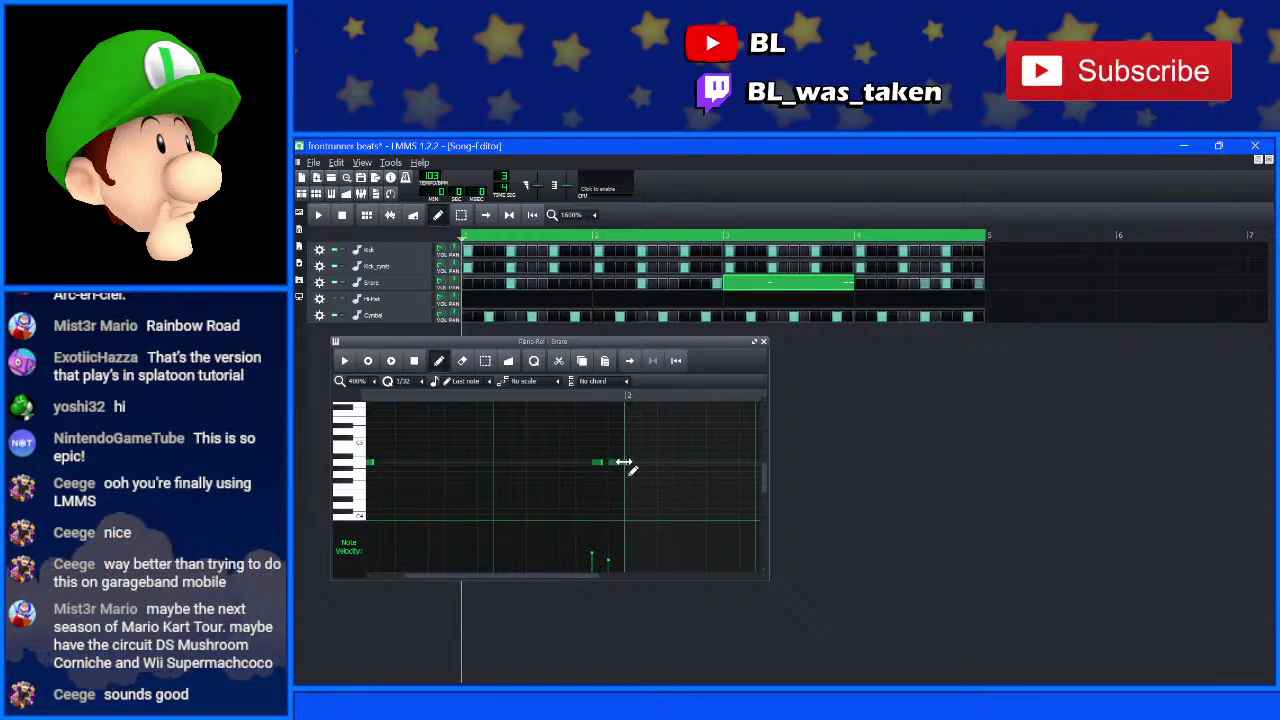
{"action": "mouse_move", "coordinate": [620, 463]}
{"action": "left_mouse_down"}
{"action": "mouse_move", "coordinate": [608, 463]}
{"action": "mouse_move", "coordinate": [624, 472]}
{"action": "left_mouse_up"}
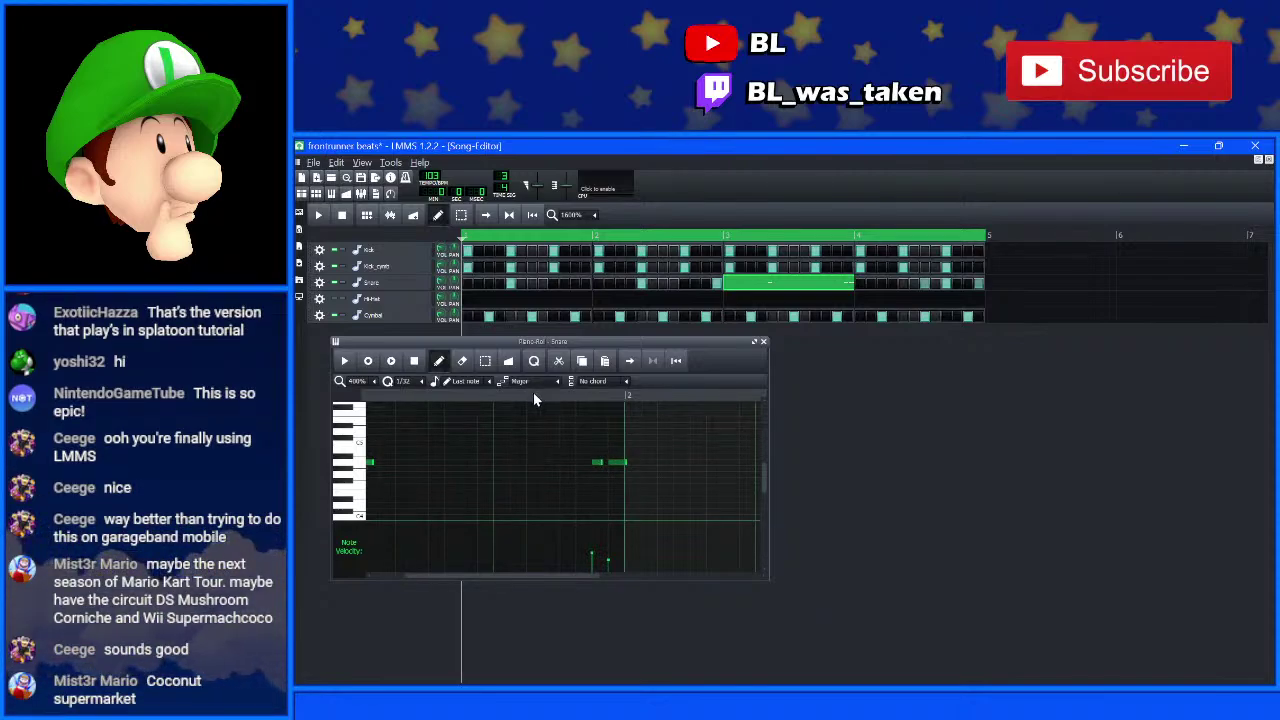
- Adjust the velocities of the last two Snare notes in bar 3, close the piano roll and play the beat
{"action": "scroll", "coordinate": [533, 390], "scroll_direction": "down", "scroll_amount": 1}
{"action": "scroll", "coordinate": [625, 438], "scroll_direction": "left", "scroll_amount": 3}
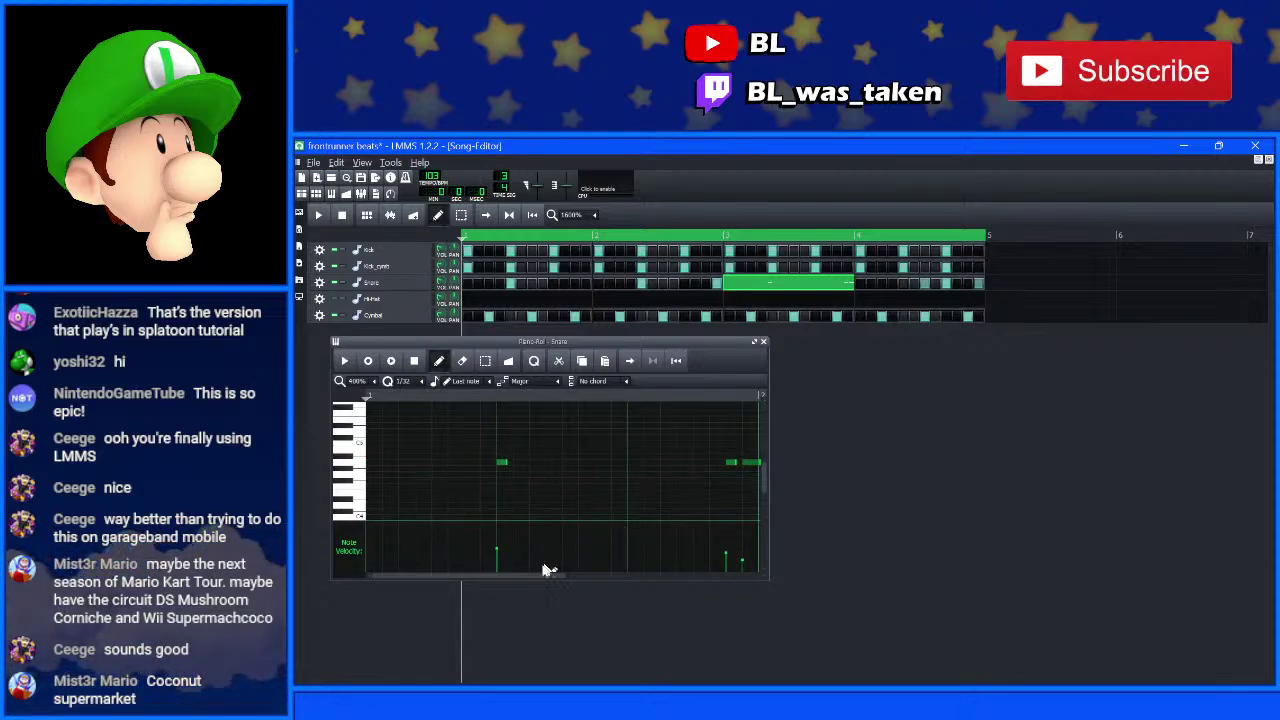
{"action": "left_click_drag", "start_coordinate": [491, 576], "coordinate": [573, 463]}
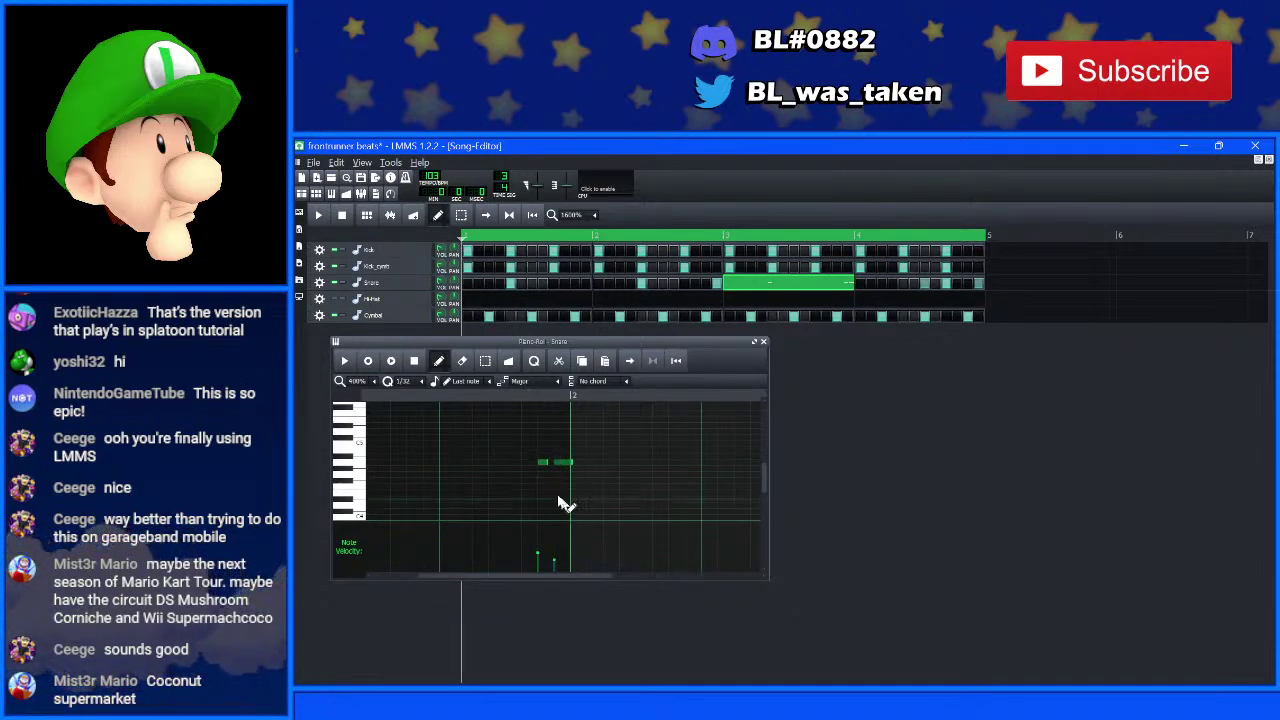
{"action": "left_click", "coordinate": [543, 553]}
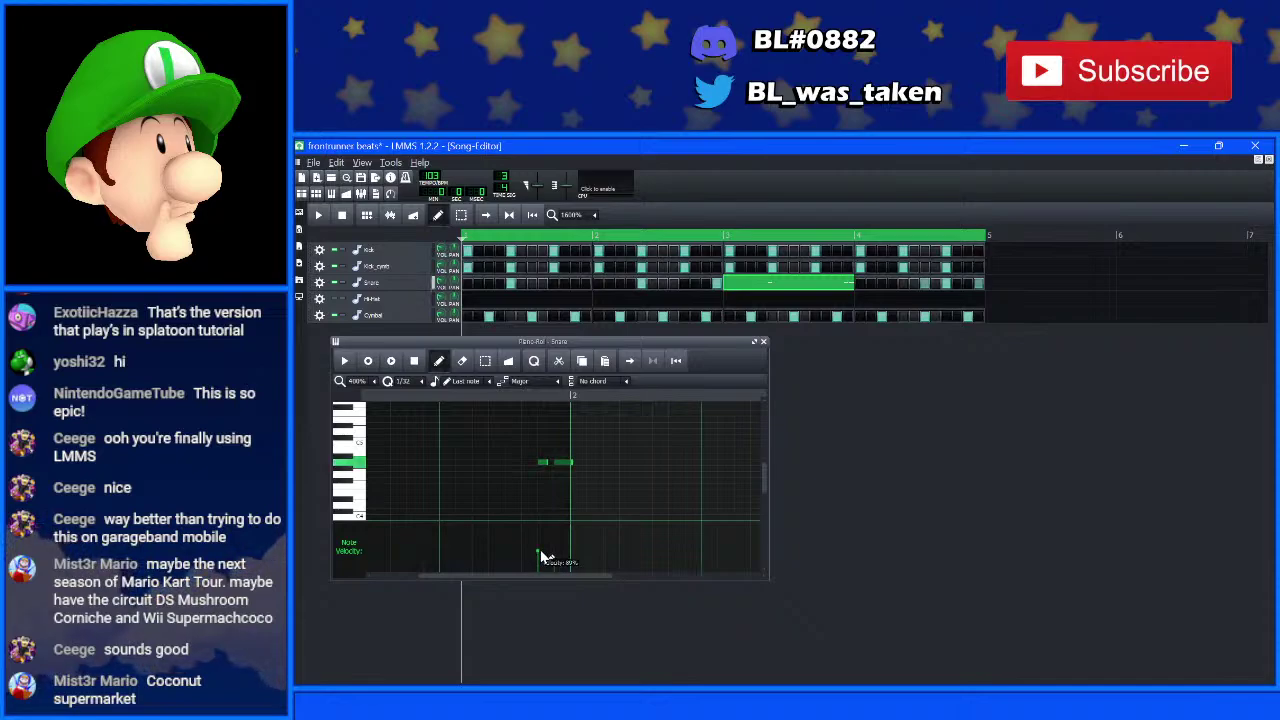
{"action": "left_click", "coordinate": [557, 566]}
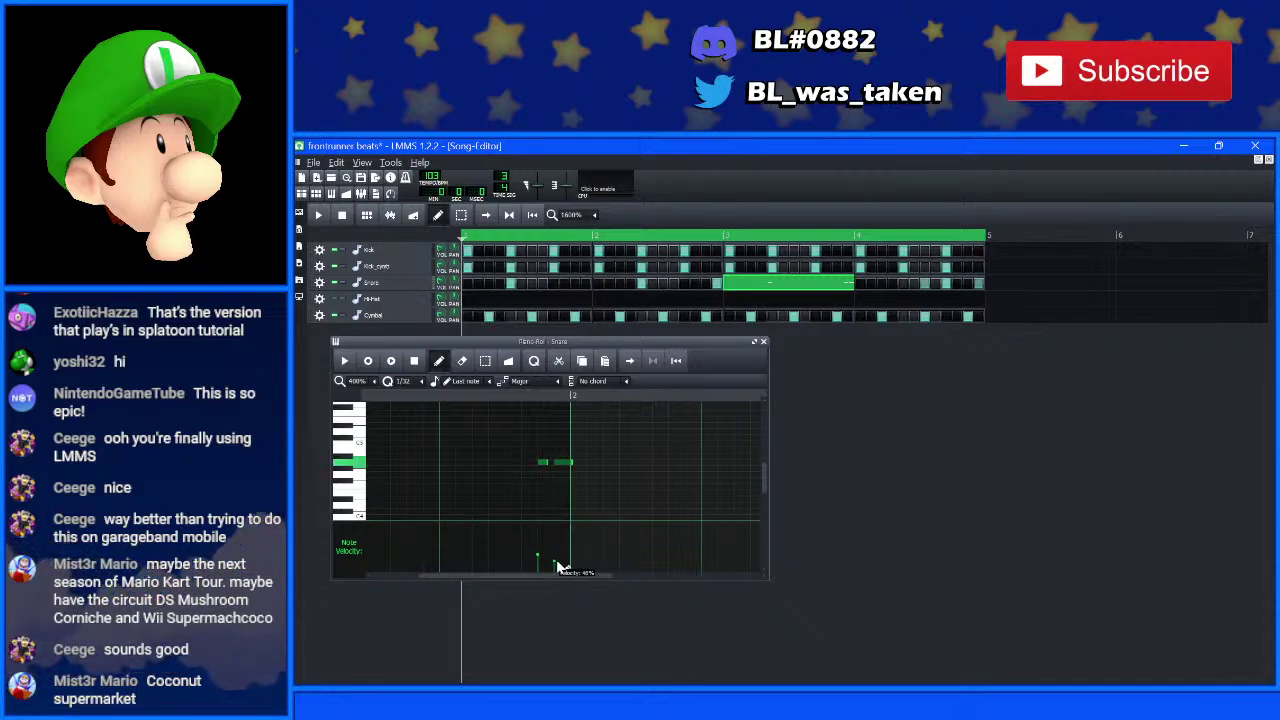
{"action": "left_click", "coordinate": [755, 341]}
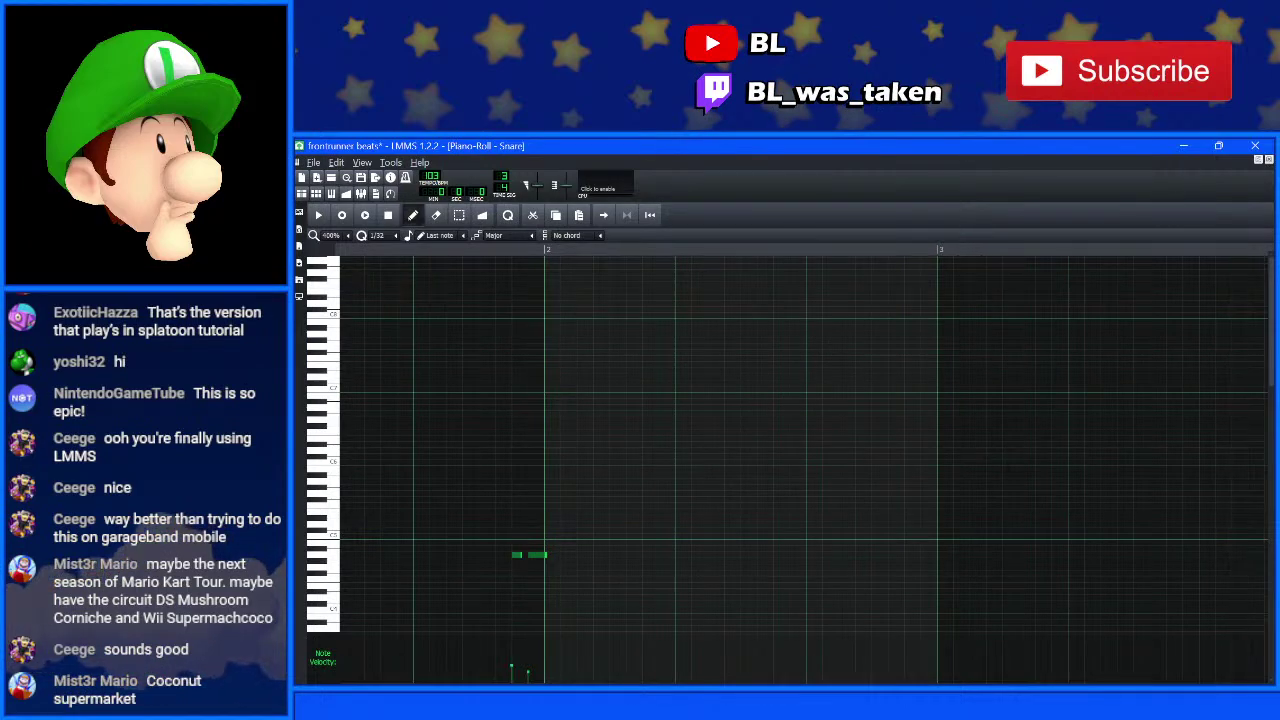
{"action": "left_click", "coordinate": [1268, 160]}
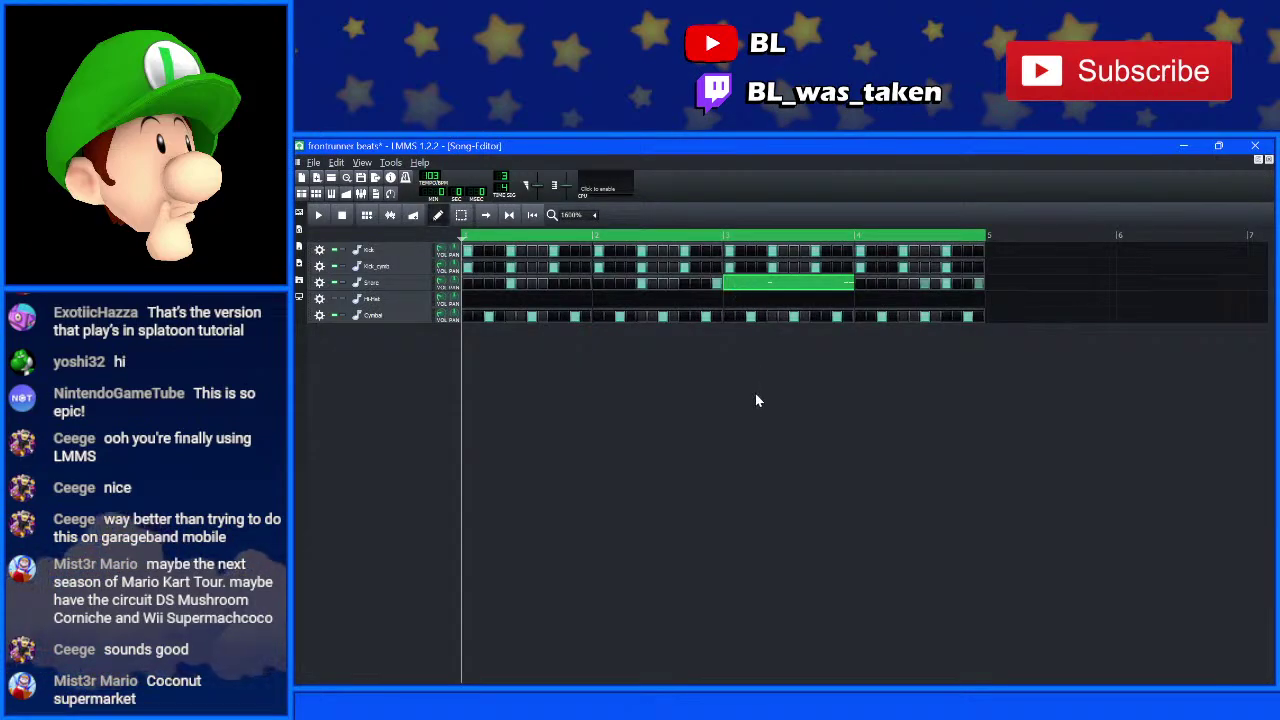
{"action": "key", "text": "space"}
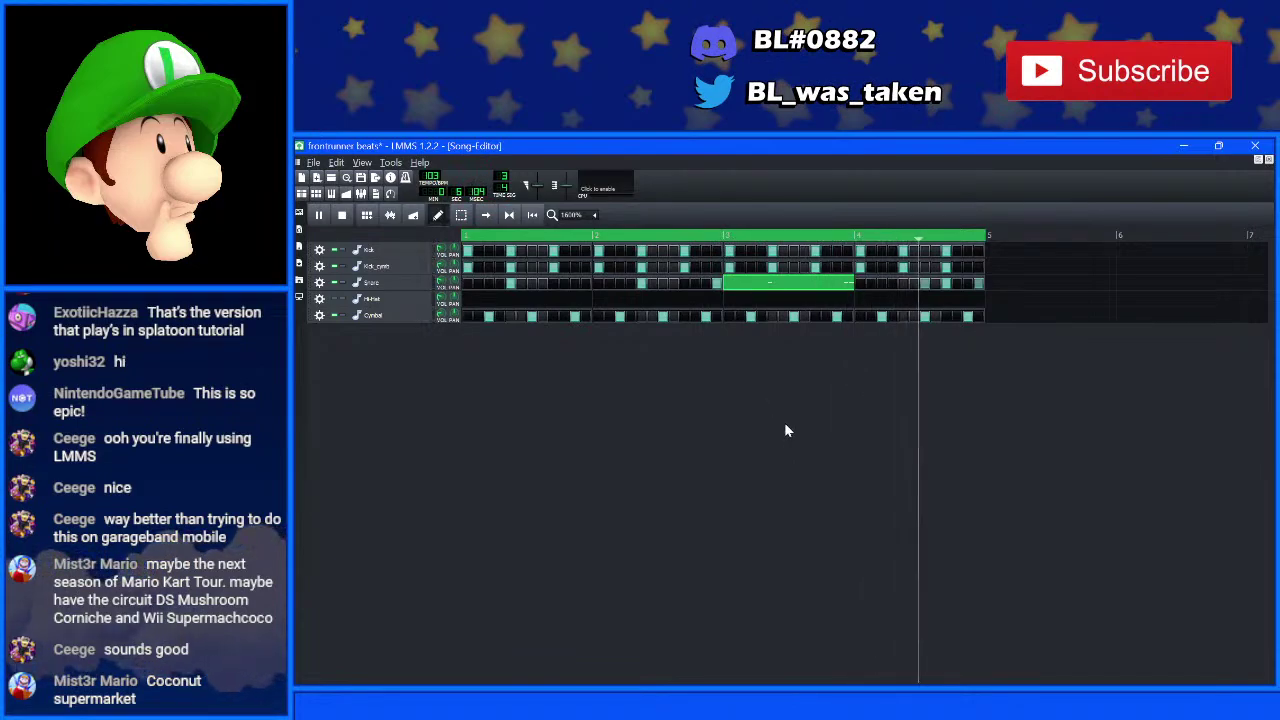
{"action": "key", "text": "space"}
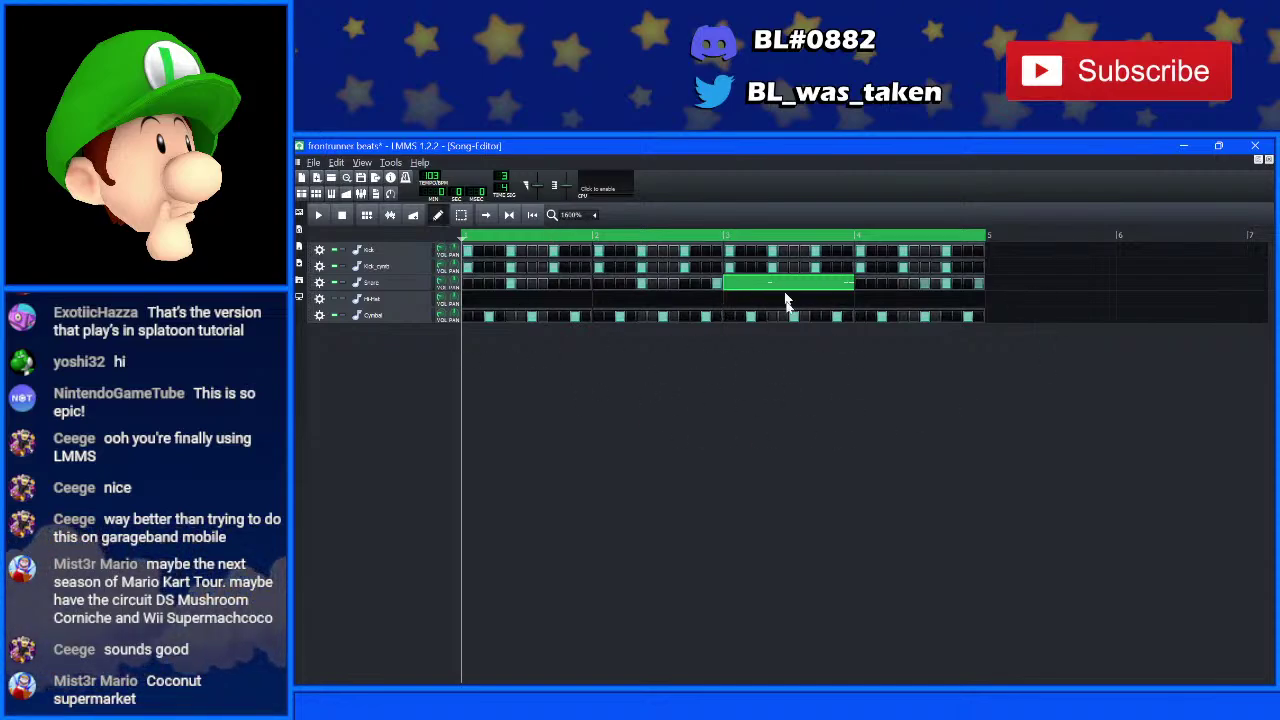
- Export the project as the WAV file "frontrunner beats" to the Downloads folder at 44100 Hz and 24 Bit Integer depth
{"action": "left_click", "coordinate": [313, 162]}
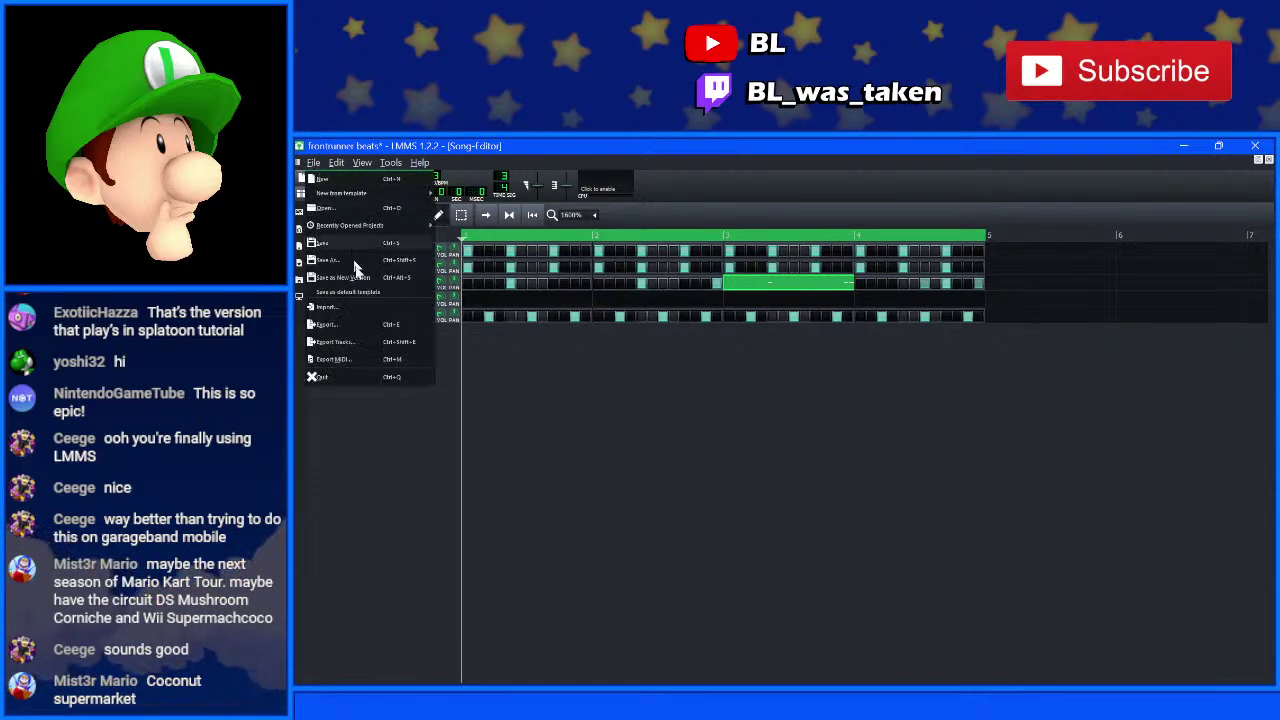
{"action": "left_click", "coordinate": [354, 325]}
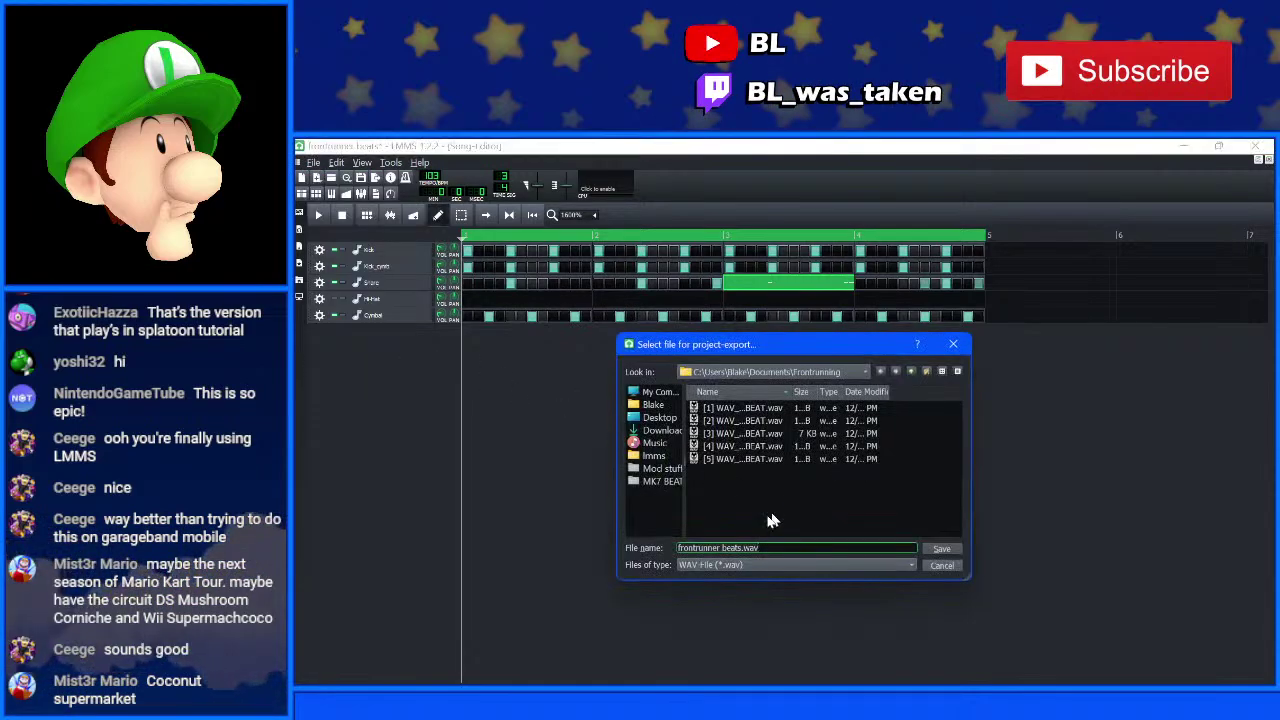
{"action": "left_click", "coordinate": [650, 431]}
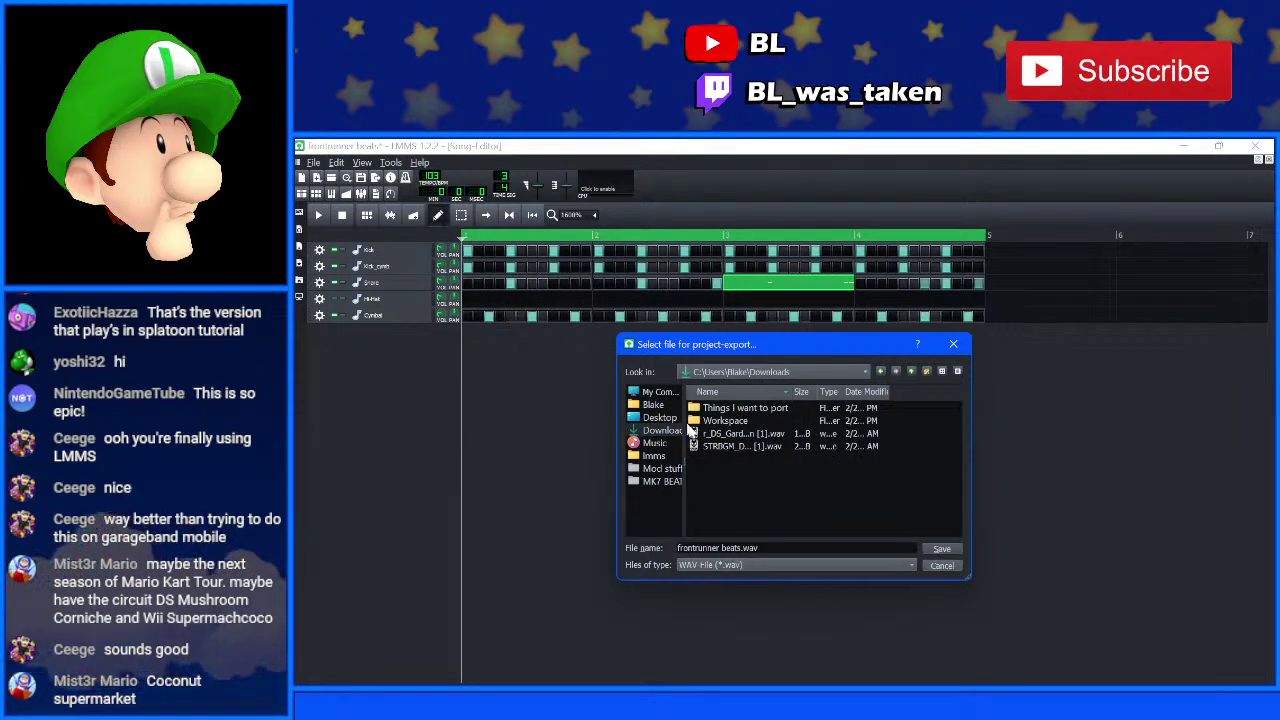
{"action": "left_click", "coordinate": [740, 434]}
{"action": "left_click", "coordinate": [741, 548]}
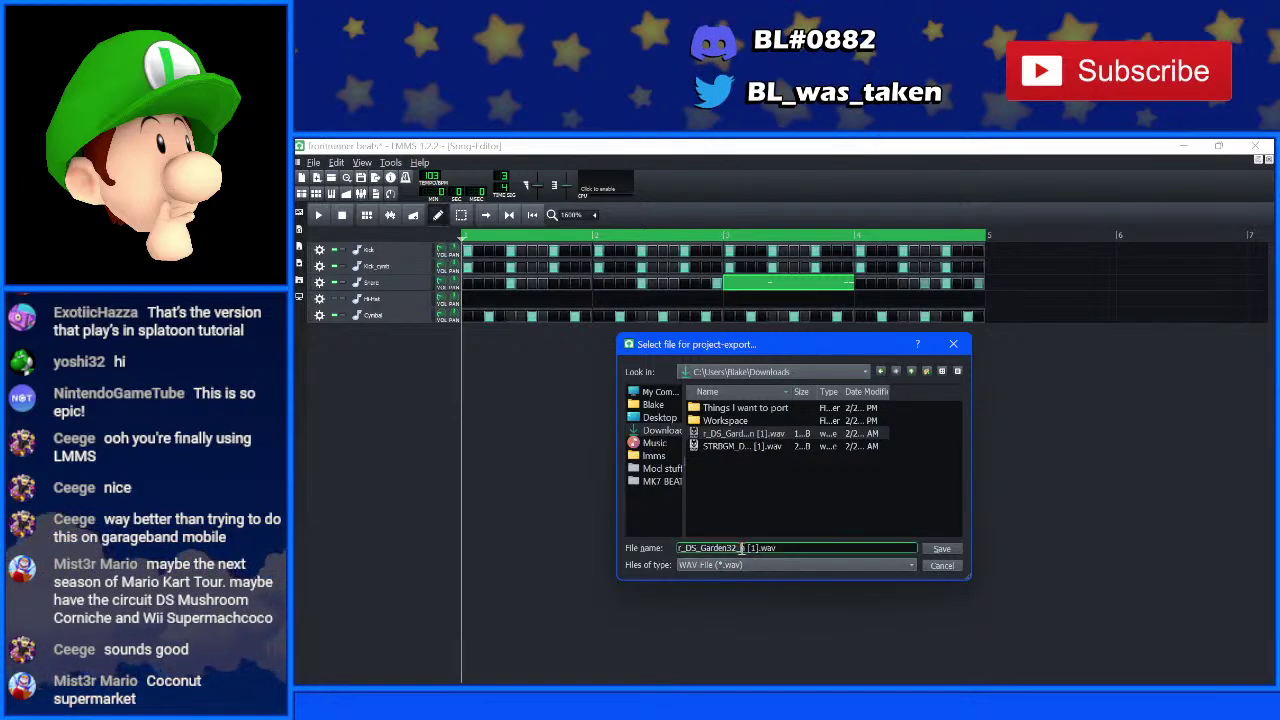
{"action": "key", "text": "ctrl+a"}
{"action": "type", "text": "fr"}
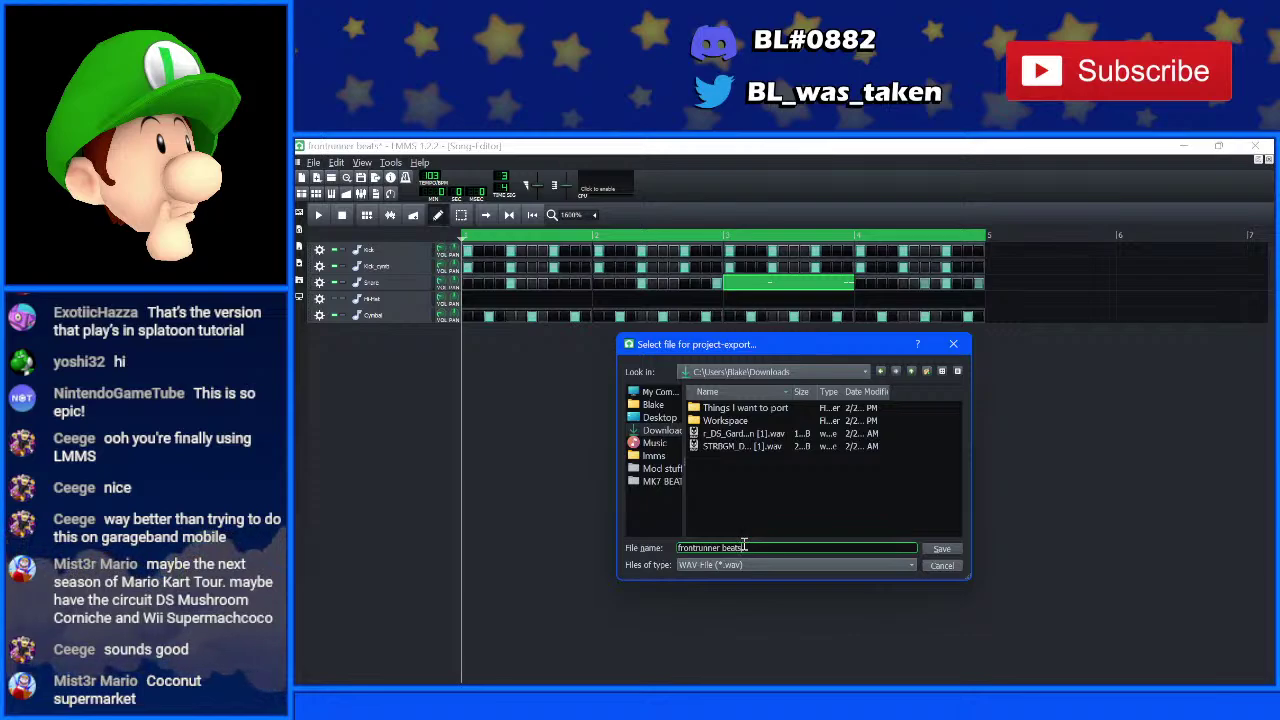
{"action": "left_click", "coordinate": [944, 551]}
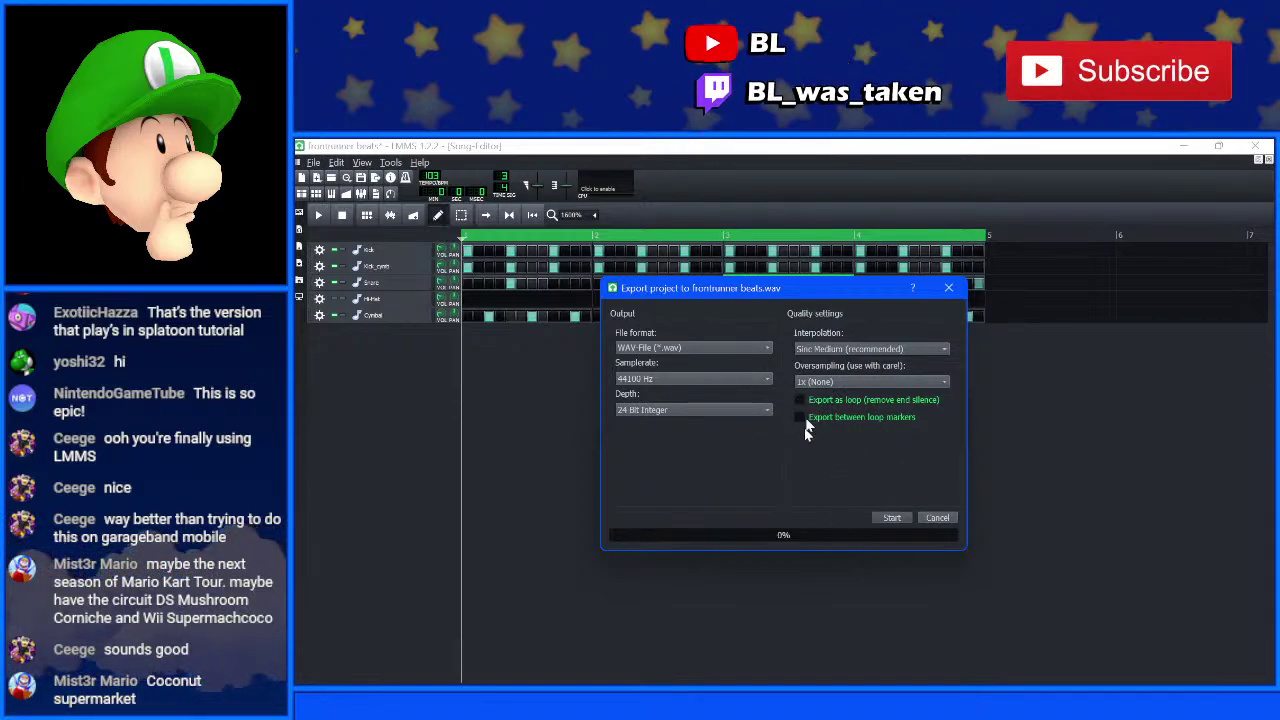
{"action": "left_click", "coordinate": [894, 515]}
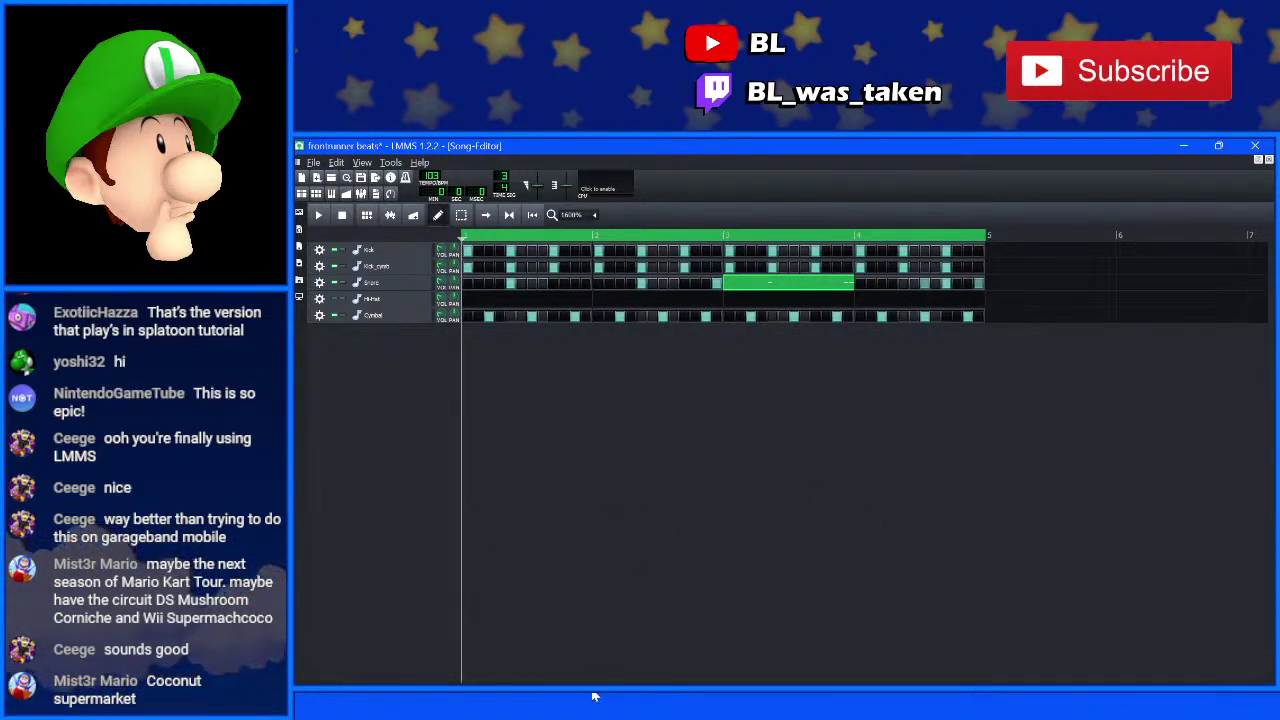
- Switch to Audacity and add a new stereo track below the r_DS_Garden32_n track
{"action": "left_click", "coordinate": [587, 671]}
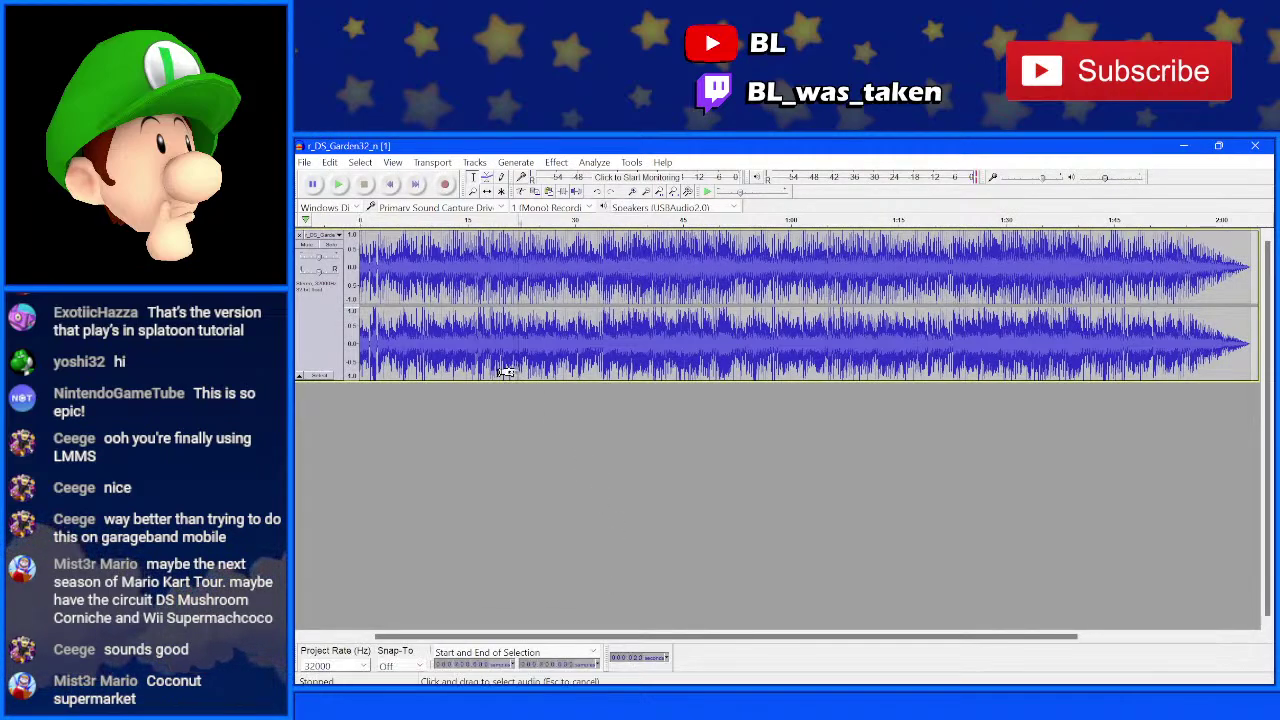
{"action": "left_click", "coordinate": [516, 162]}
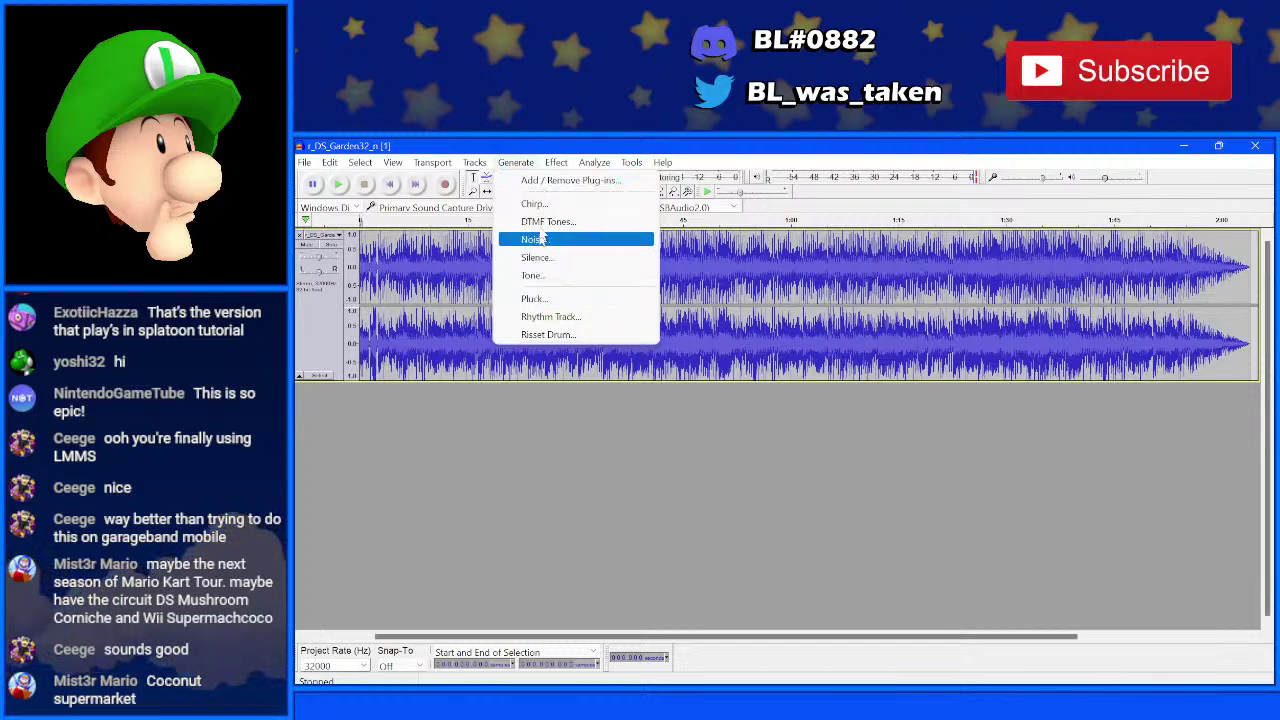
{"action": "mouse_move", "coordinate": [474, 162]}
{"action": "mouse_move", "coordinate": [503, 183]}
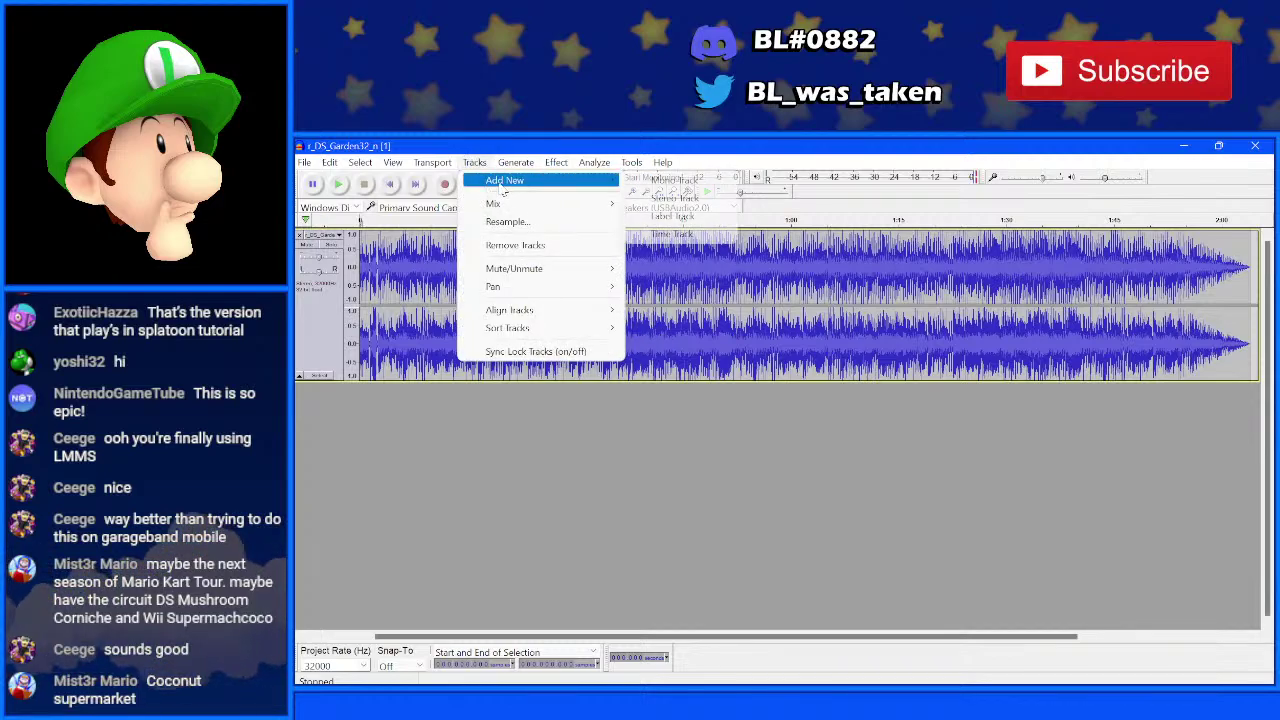
{"action": "left_click", "coordinate": [675, 198]}
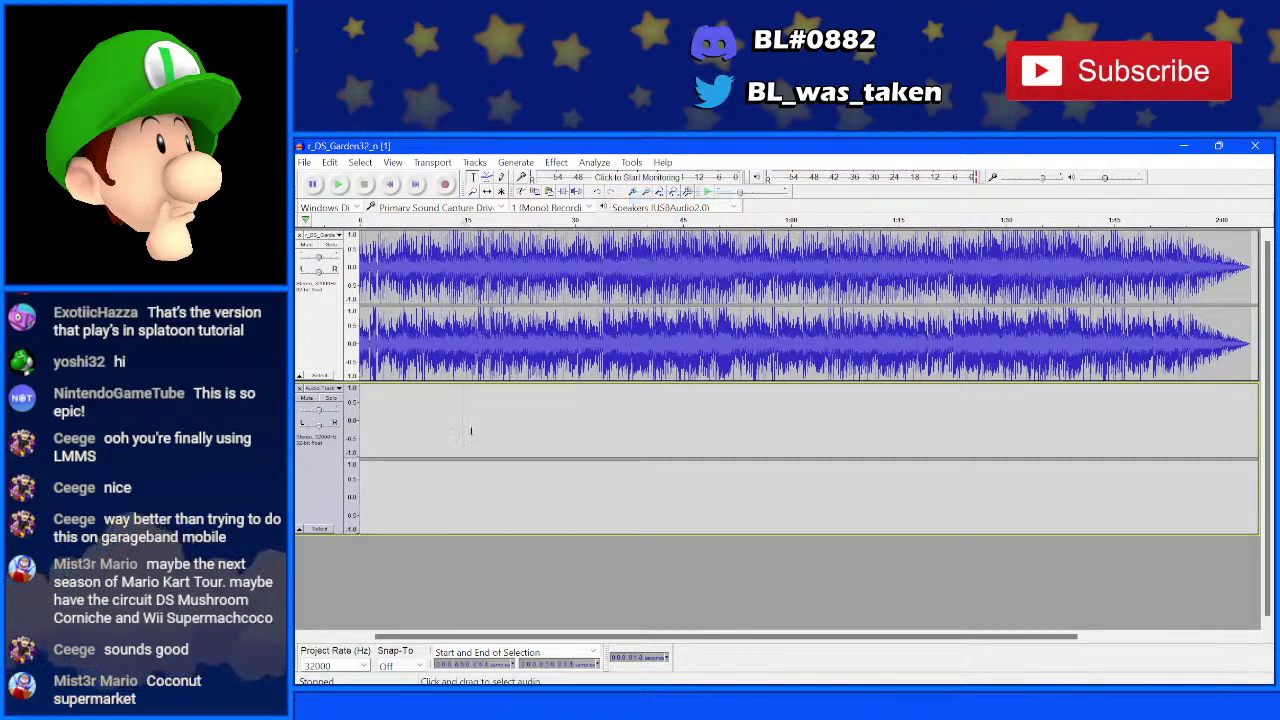
- Generate a rhythm track in the empty stereo track with a tempo of 103 bpm and 200 bars
{"action": "left_click", "coordinate": [516, 162]}
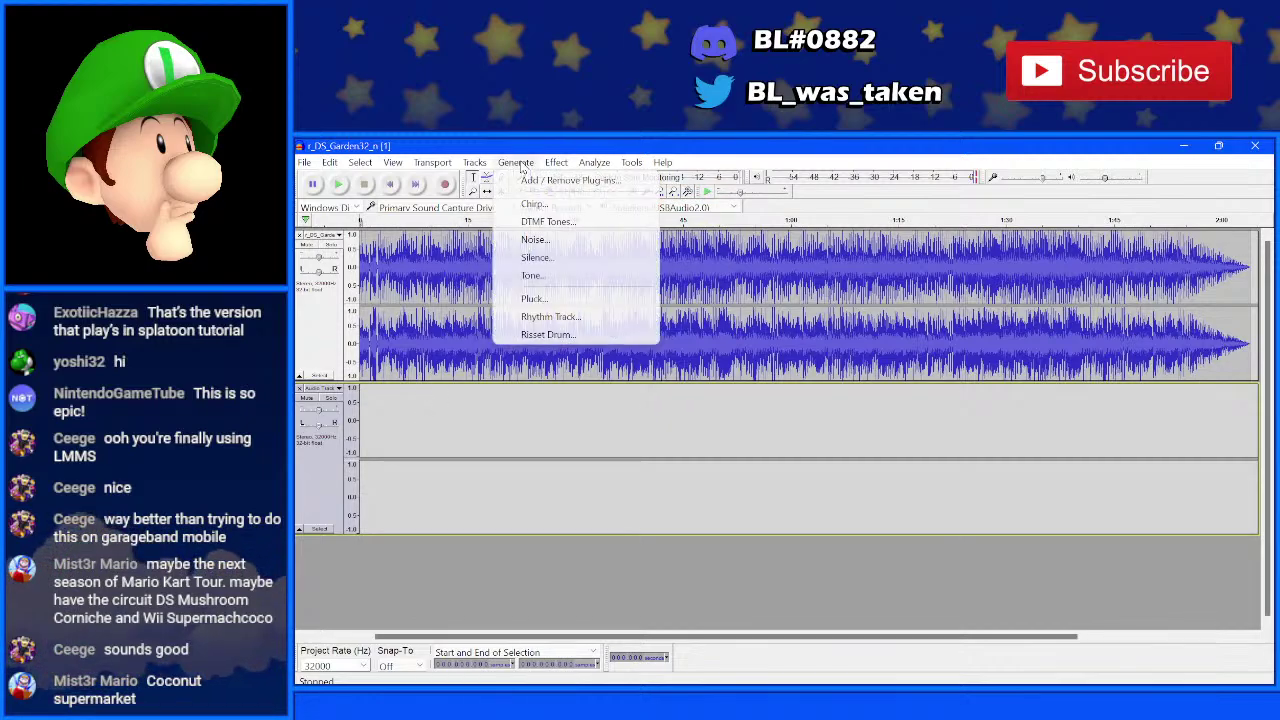
{"action": "left_click", "coordinate": [550, 316]}
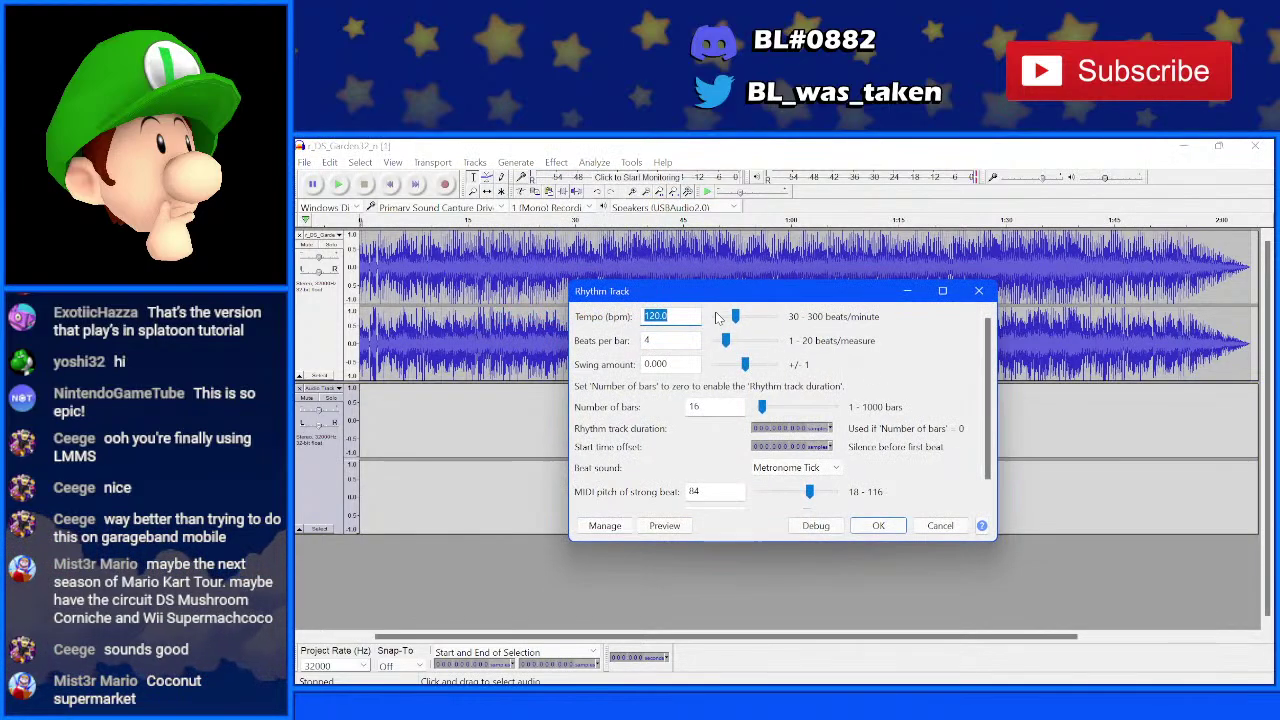
{"action": "type", "text": "103"}
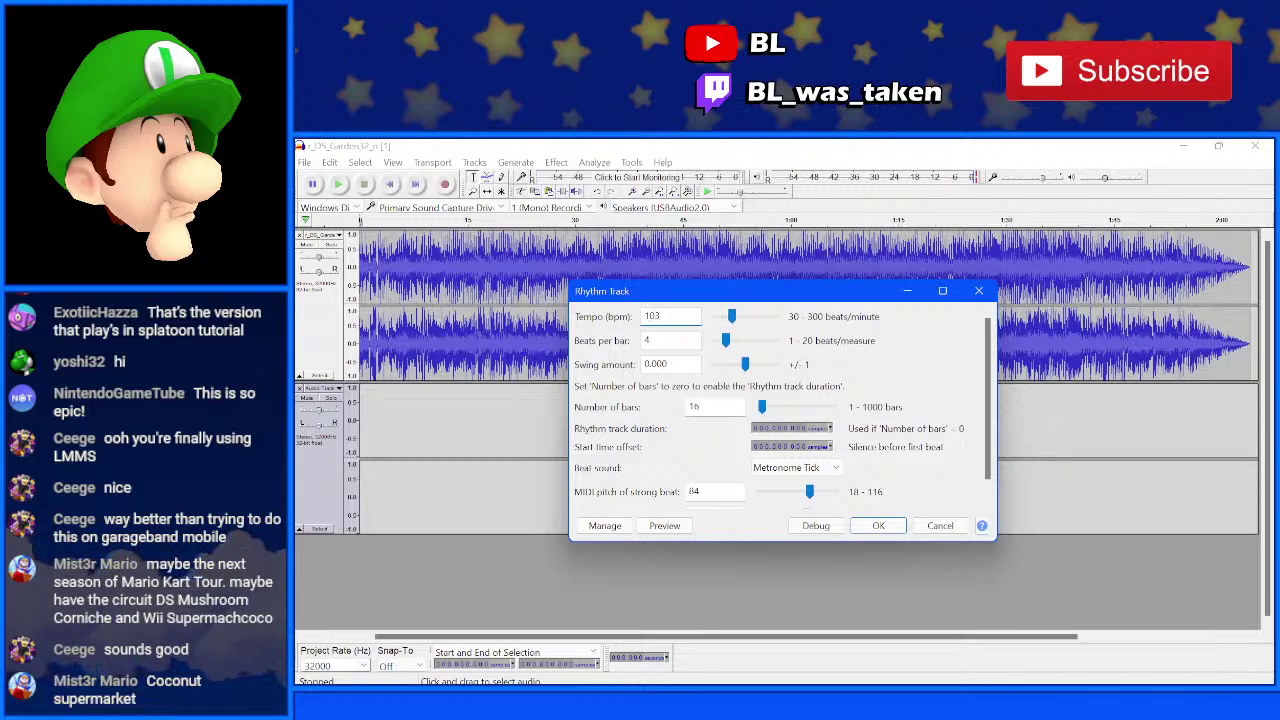
{"action": "double_click", "coordinate": [705, 404]}
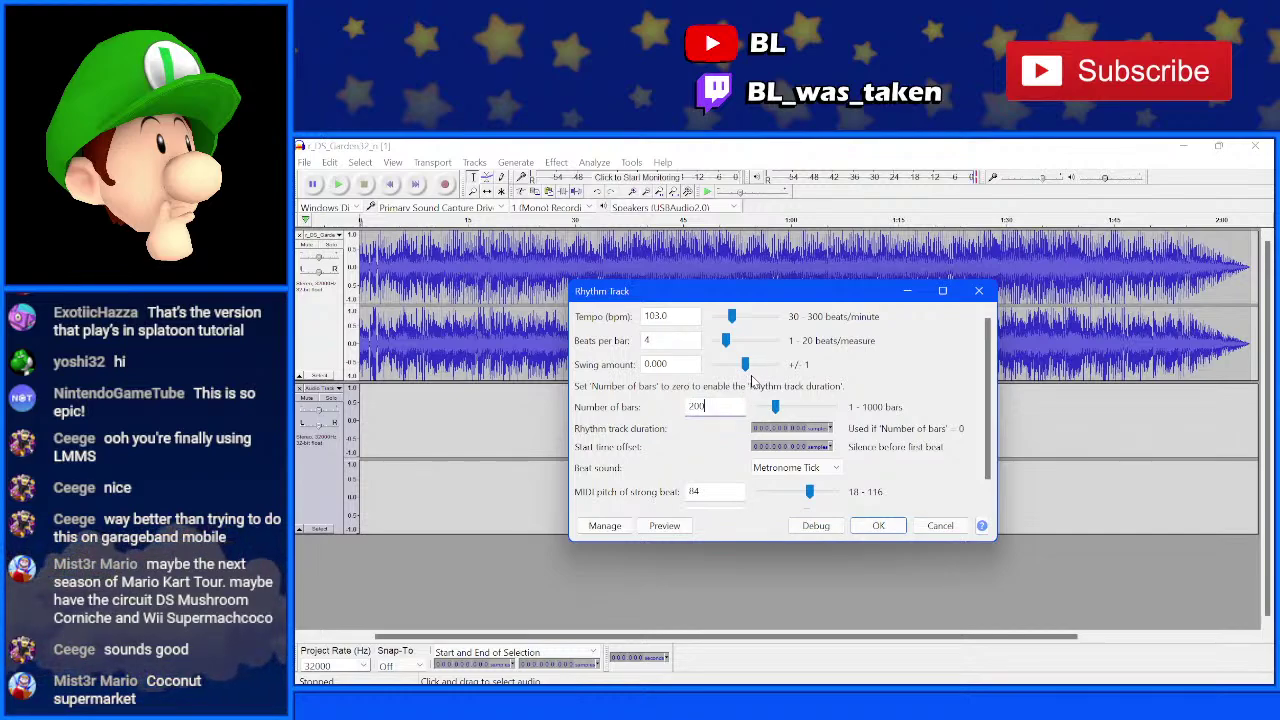
{"action": "left_click", "coordinate": [900, 530]}
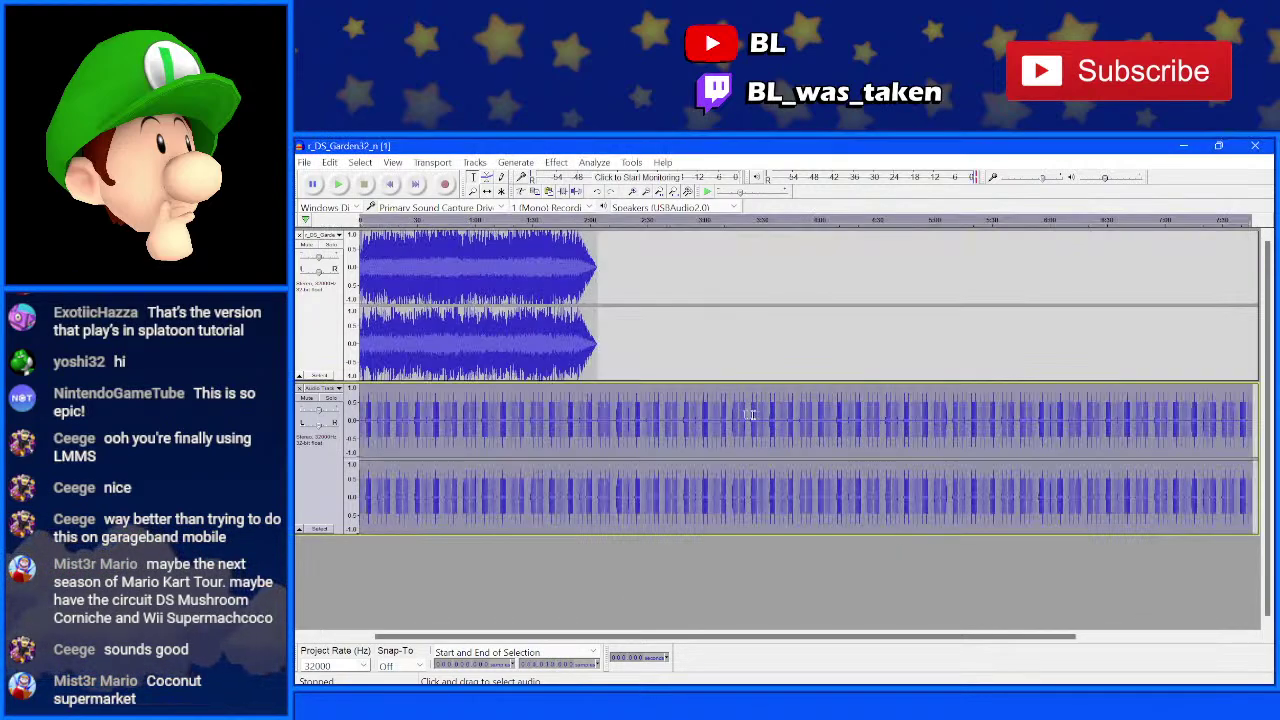
- Delete the part of the generated click track that extends beyond the end of the r_DS_Garden32_n audio
{"action": "left_click", "coordinate": [598, 335]}
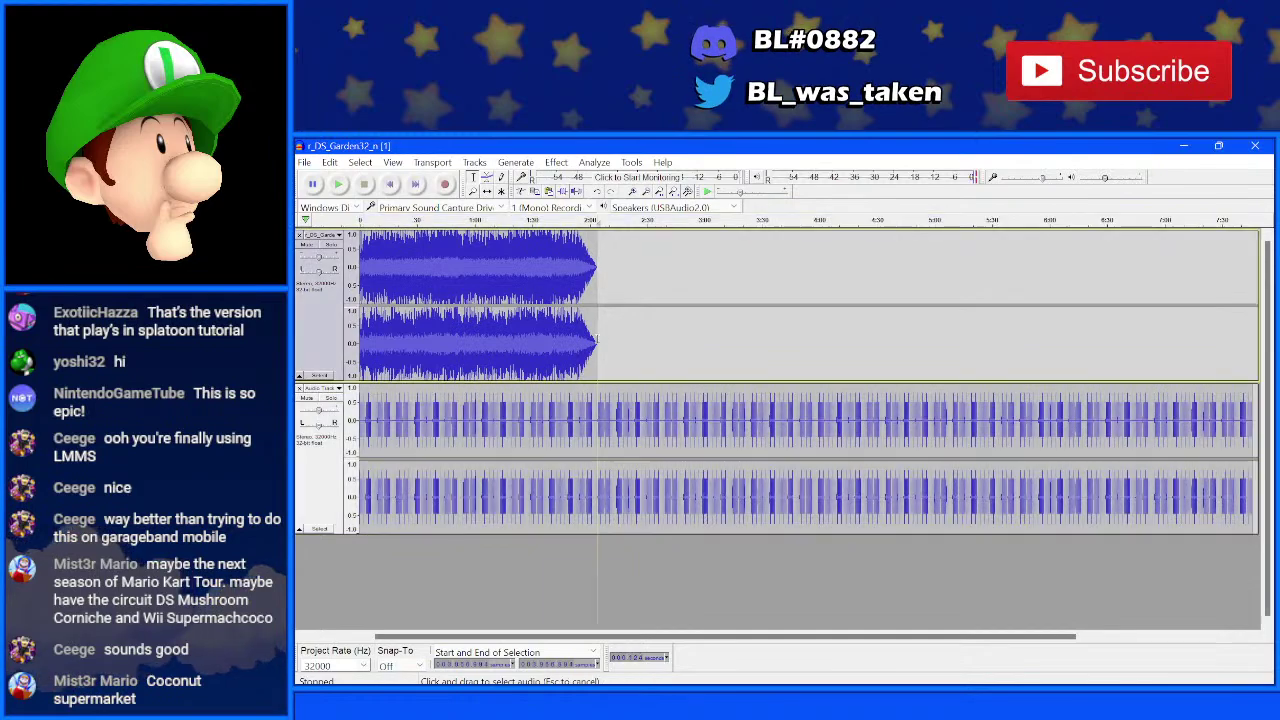
{"action": "left_click_drag", "start_coordinate": [600, 405], "coordinate": [1262, 460]}
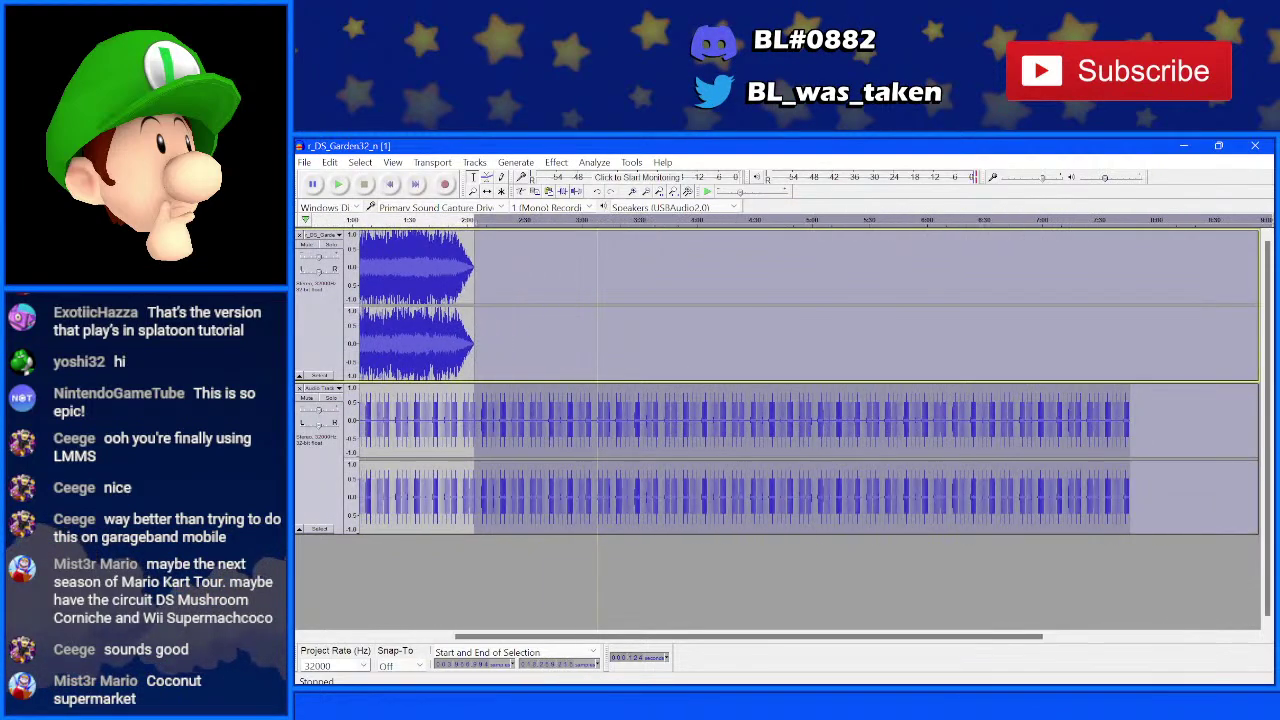
{"action": "left_click", "coordinate": [1177, 472]}
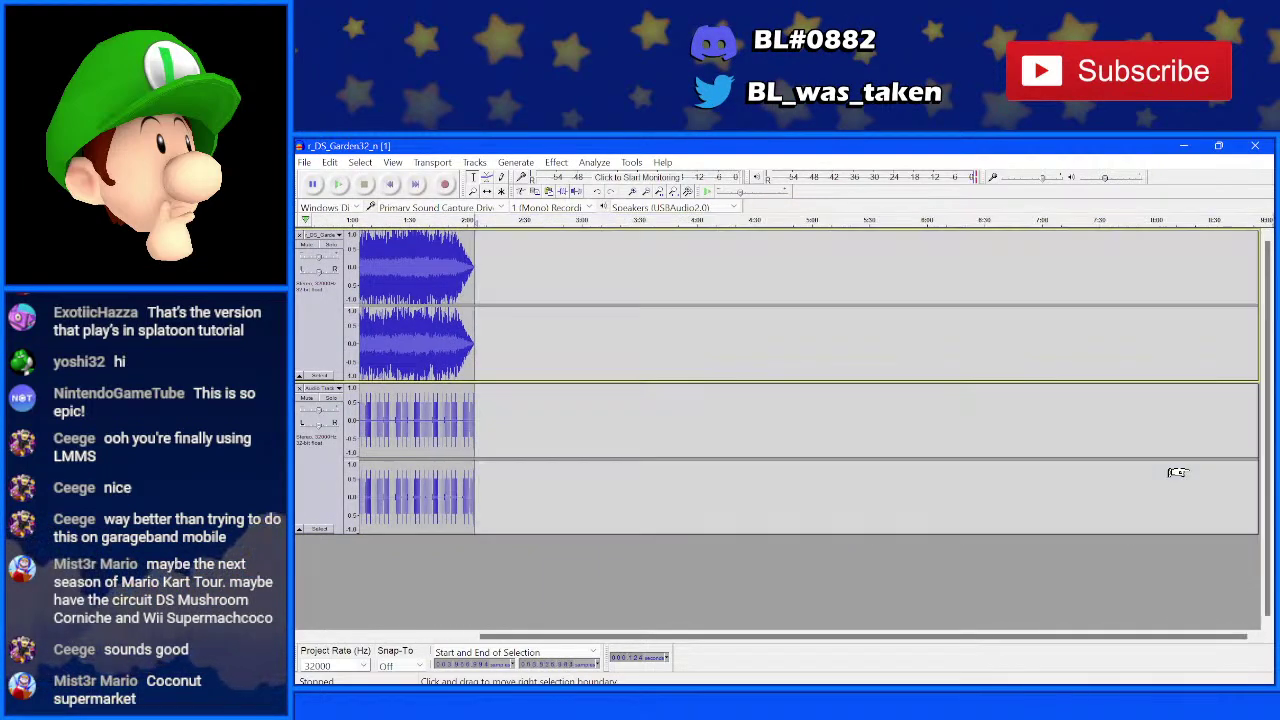
{"action": "key", "text": "ctrl+f"}
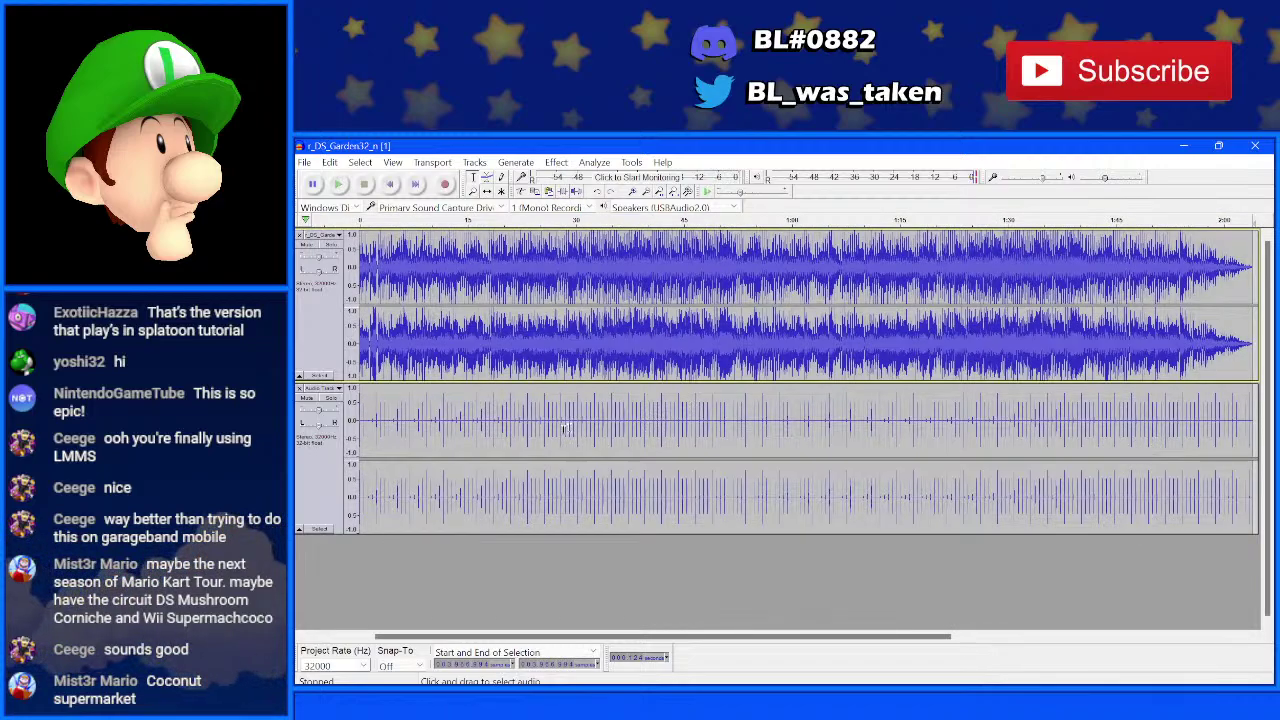
- Remove the click track and add a new empty stereo track below the r_DS_Garden32_n track
{"action": "left_click", "coordinate": [483, 430]}
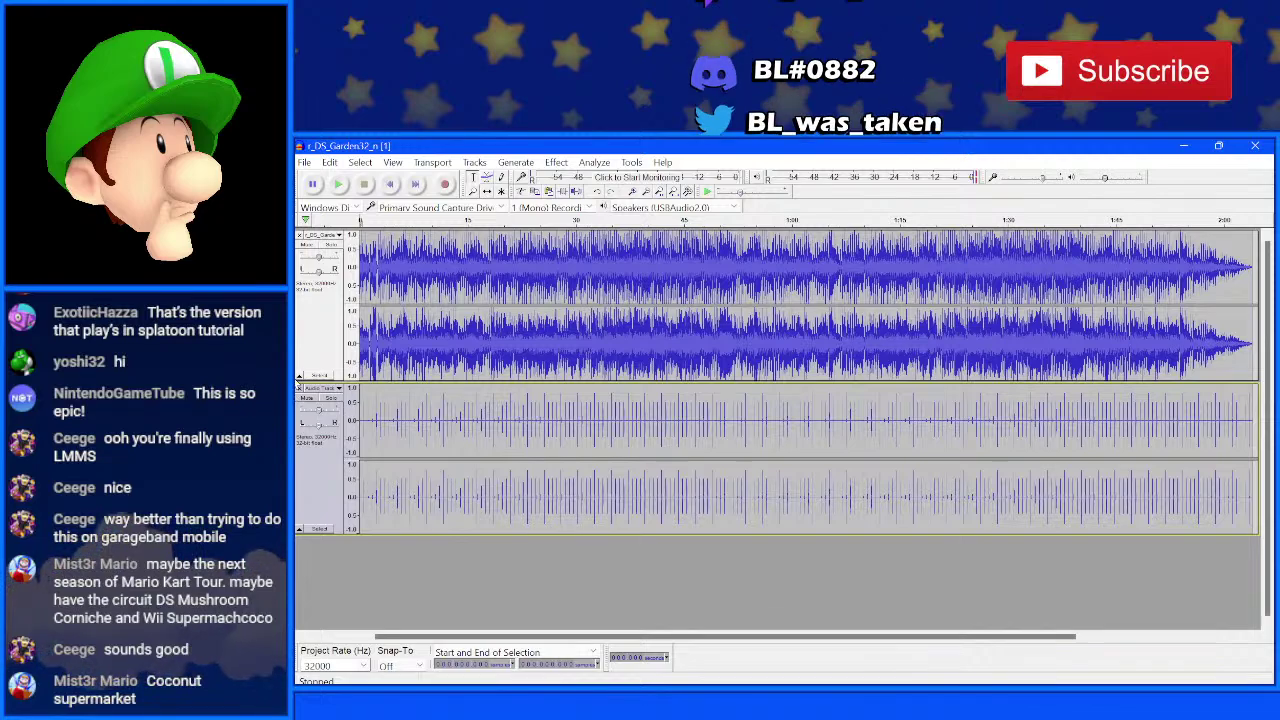
{"action": "key", "text": "shift+c"}
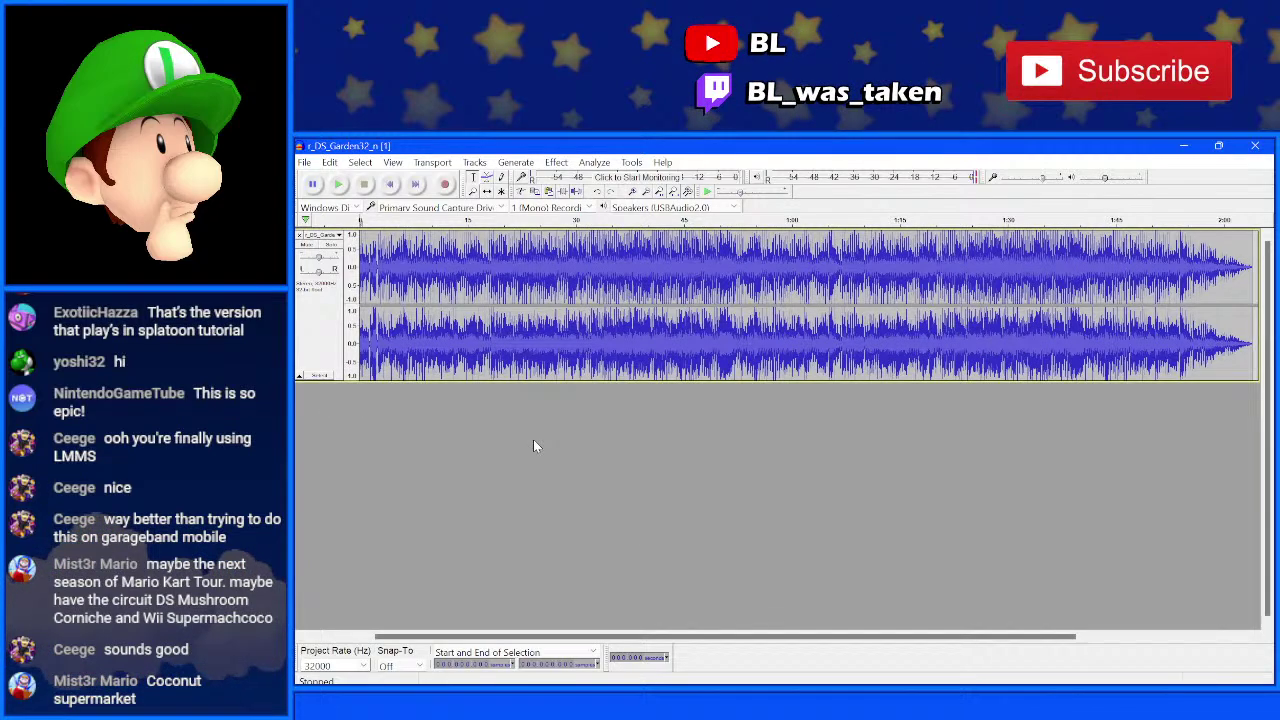
{"action": "left_click", "coordinate": [500, 164]}
{"action": "mouse_move", "coordinate": [483, 167]}
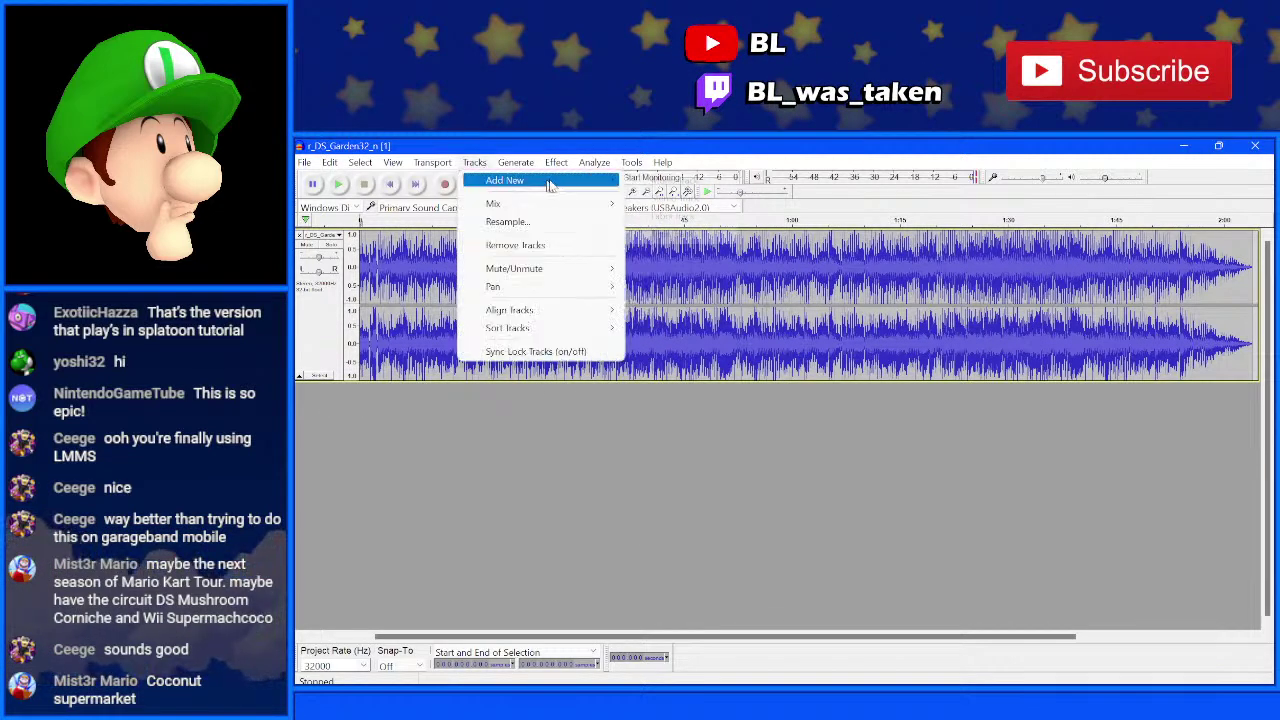
{"action": "left_click", "coordinate": [665, 197]}
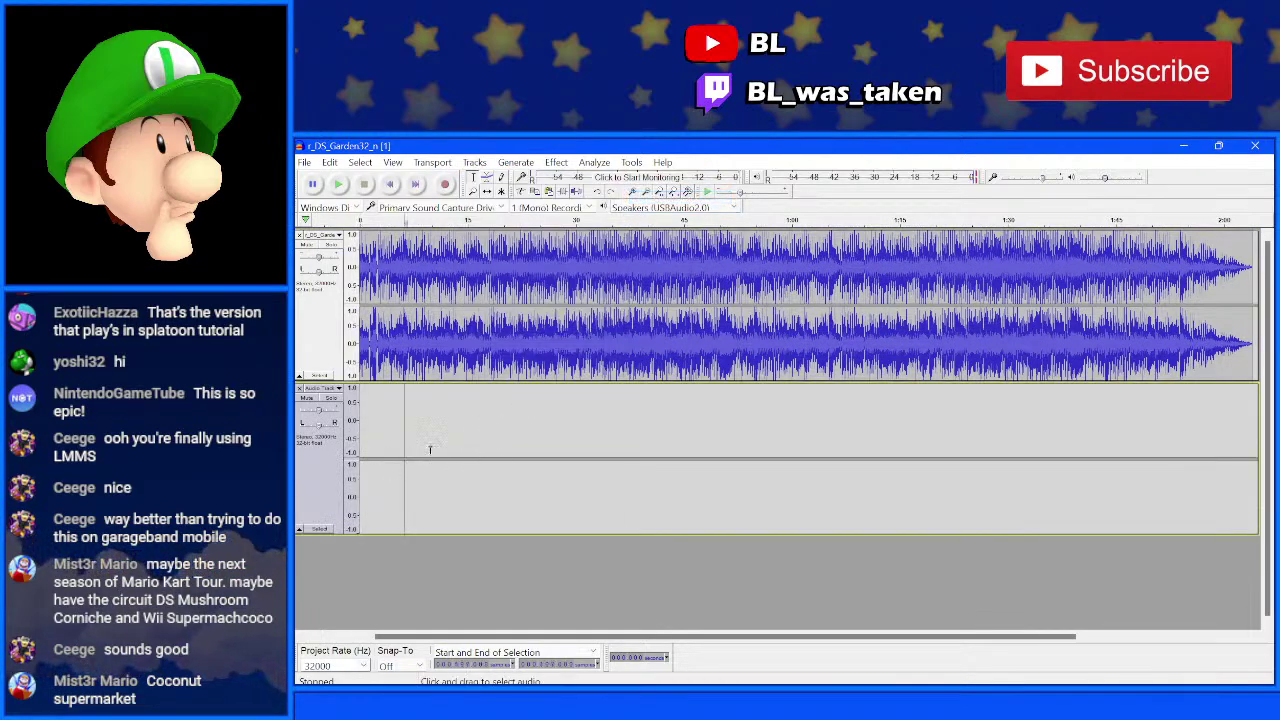
- Generate a rhythm track with 3 beats per bar in the new stereo track
{"action": "left_click", "coordinate": [525, 166]}
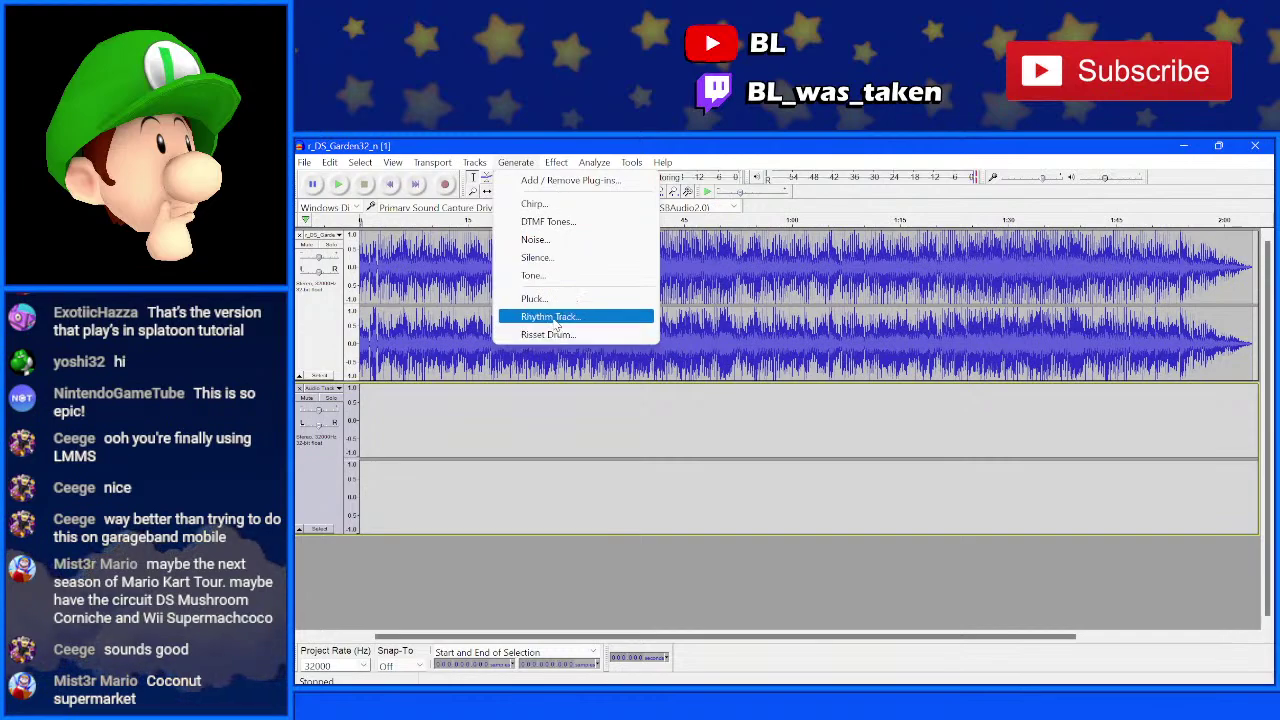
{"action": "left_click", "coordinate": [551, 318]}
{"action": "double_click", "coordinate": [665, 341]}
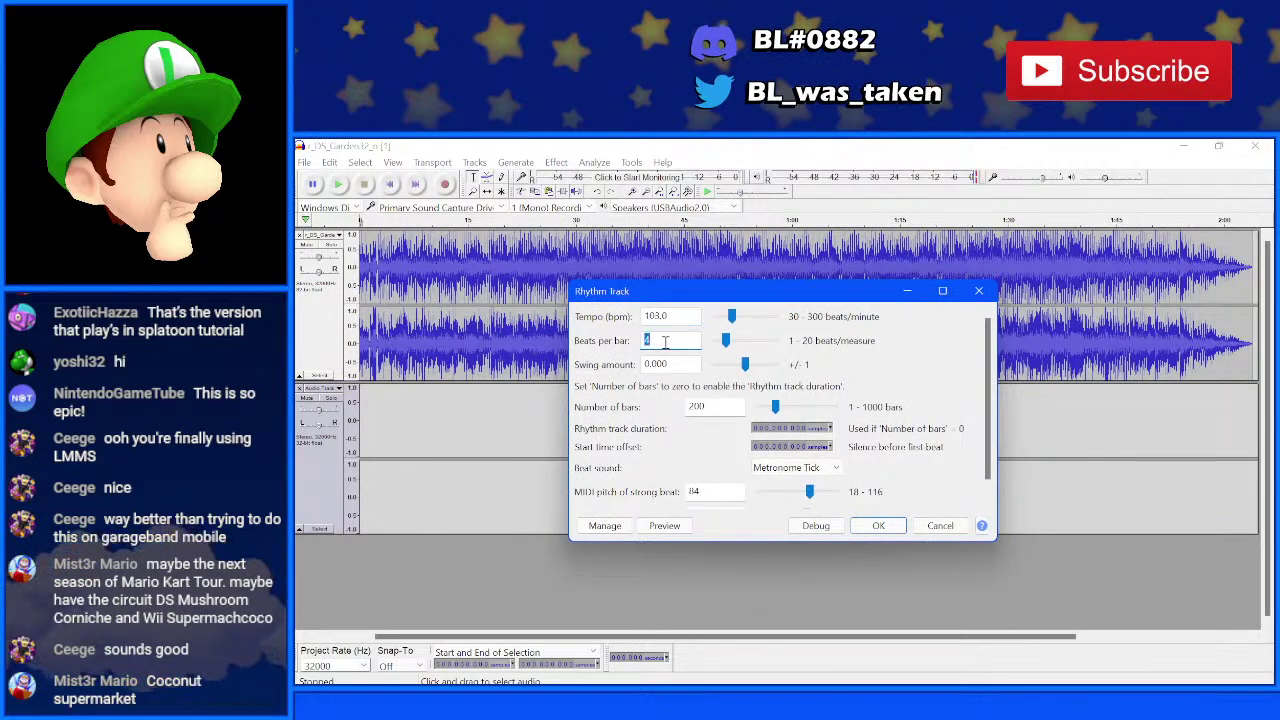
{"action": "type", "text": "3"}
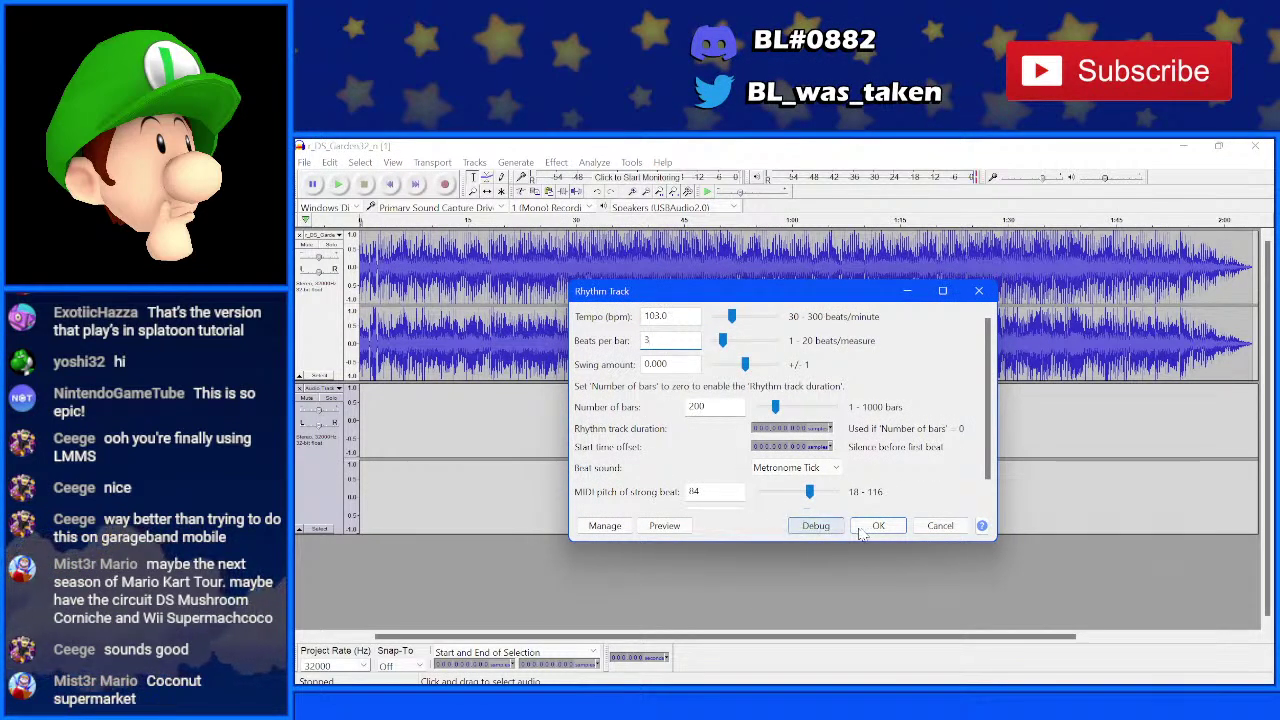
{"action": "left_click", "coordinate": [878, 525]}
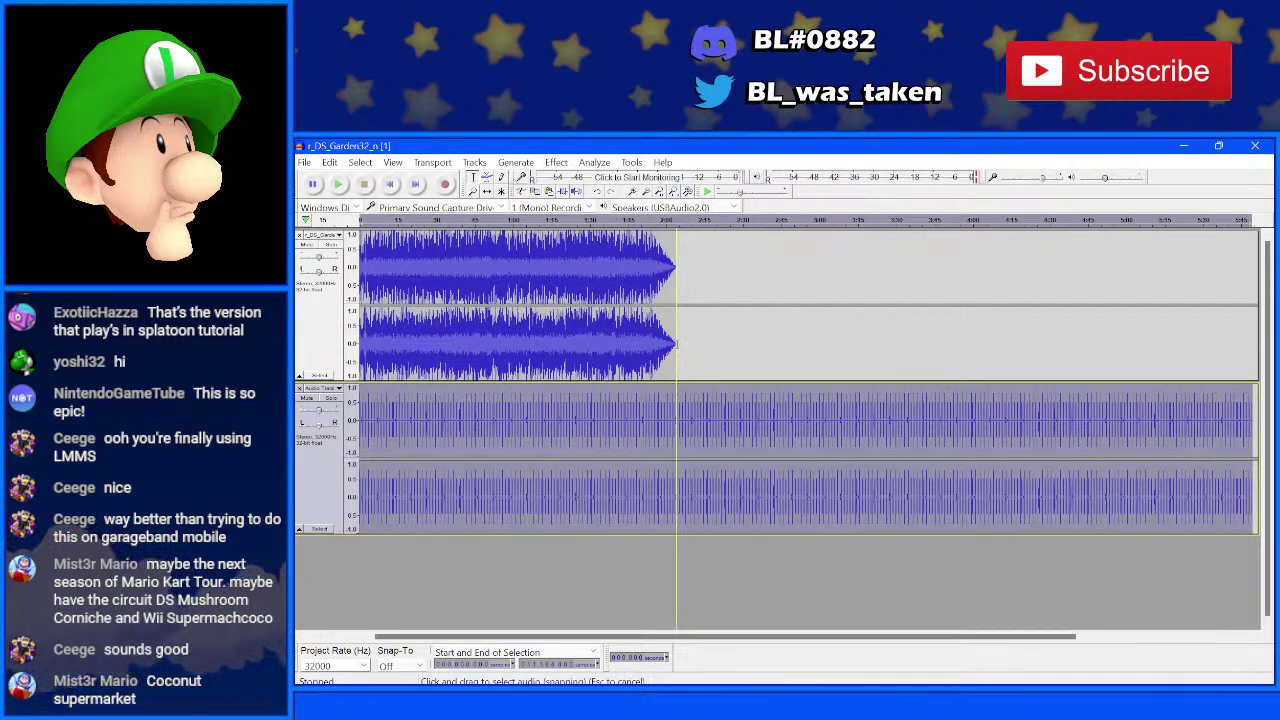
- Trim the rhythm track to the song's length by deleting all clicks past the end of r_DS_Garden32_n
{"action": "left_click_drag", "start_coordinate": [680, 350], "coordinate": [1262, 460]}
{"action": "key", "text": "Delete"}
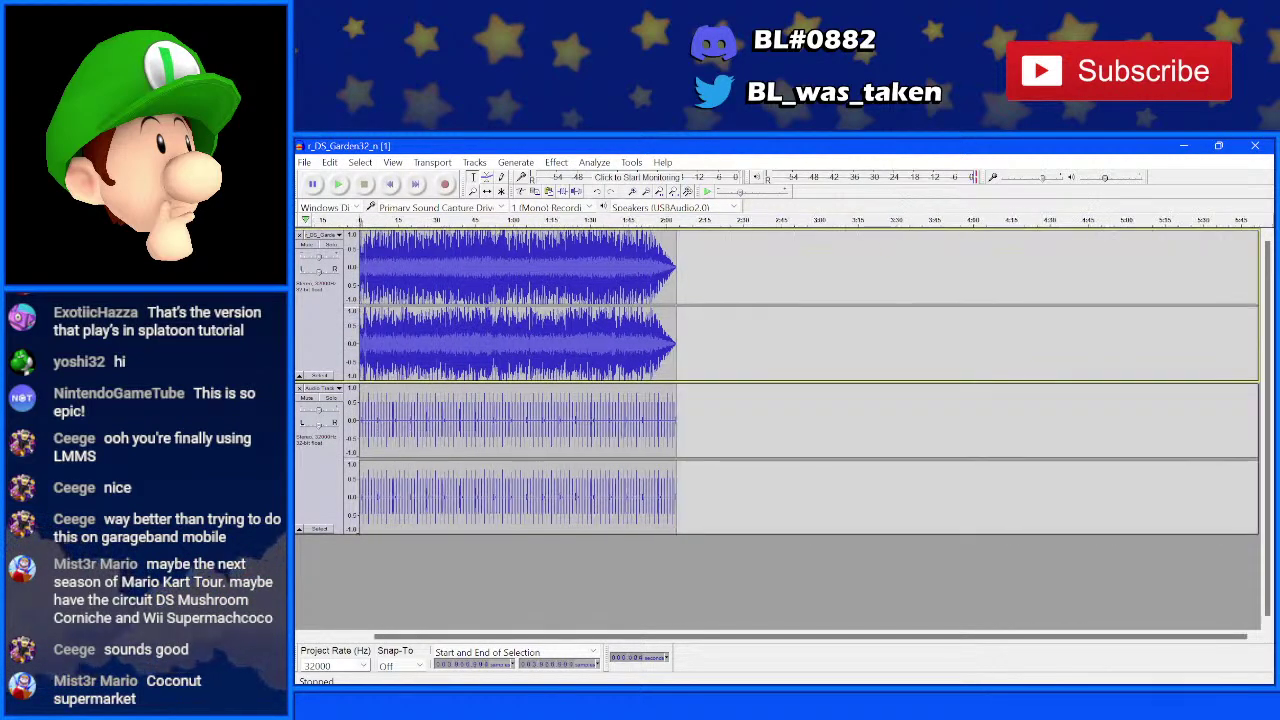
{"action": "key", "text": "ctrl+f"}
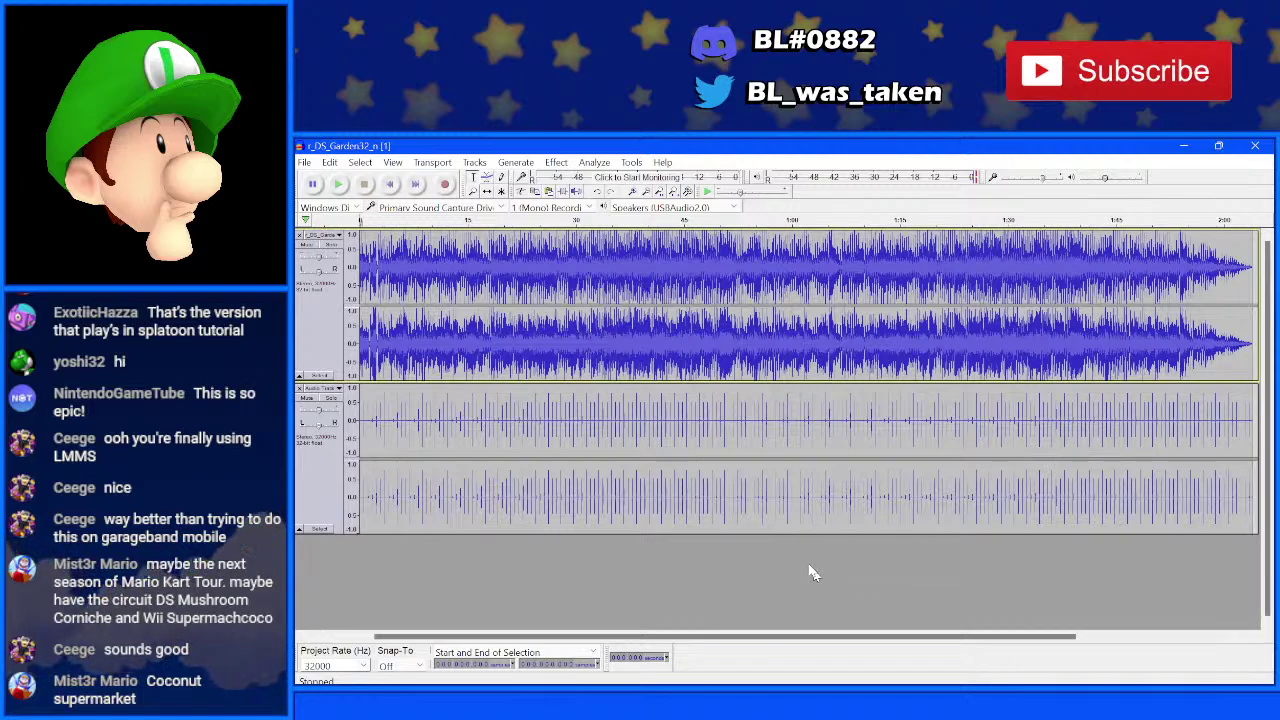
- Play both tracks together and raise the rhythm track's gain
{"action": "key", "text": "space"}
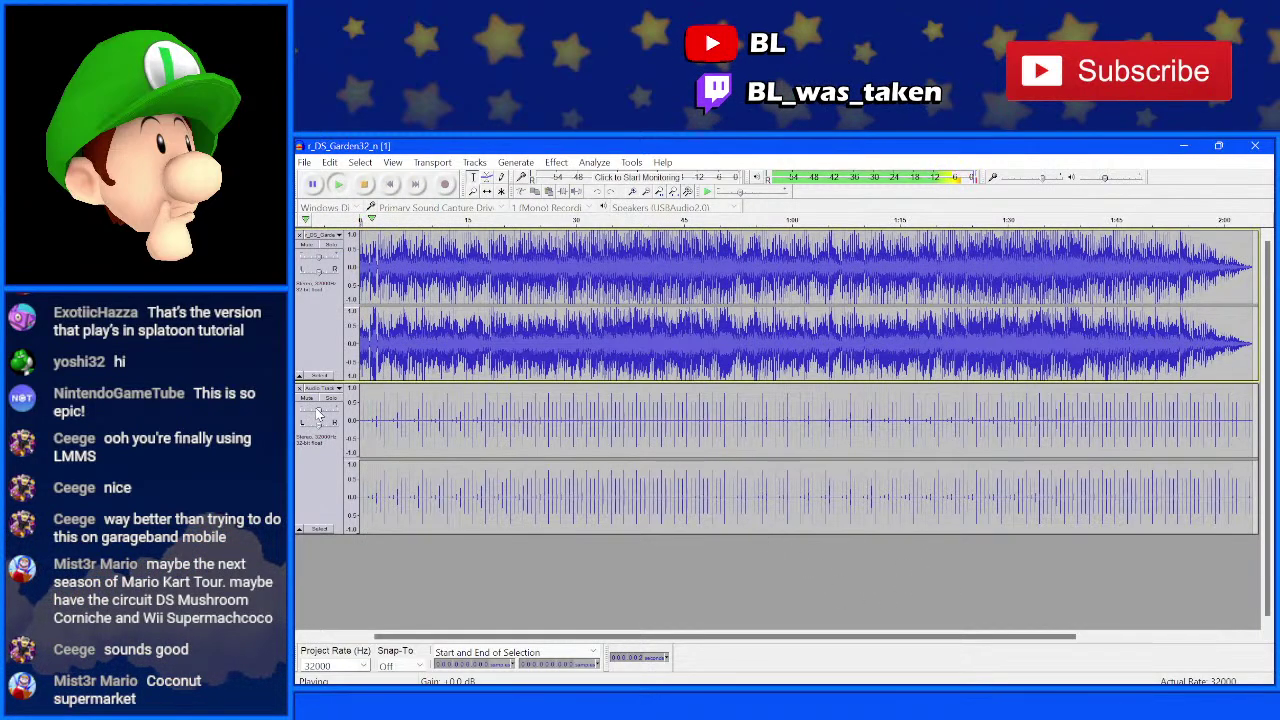
{"action": "left_click_drag", "start_coordinate": [319, 412], "coordinate": [331, 410]}
{"action": "key", "text": "space"}
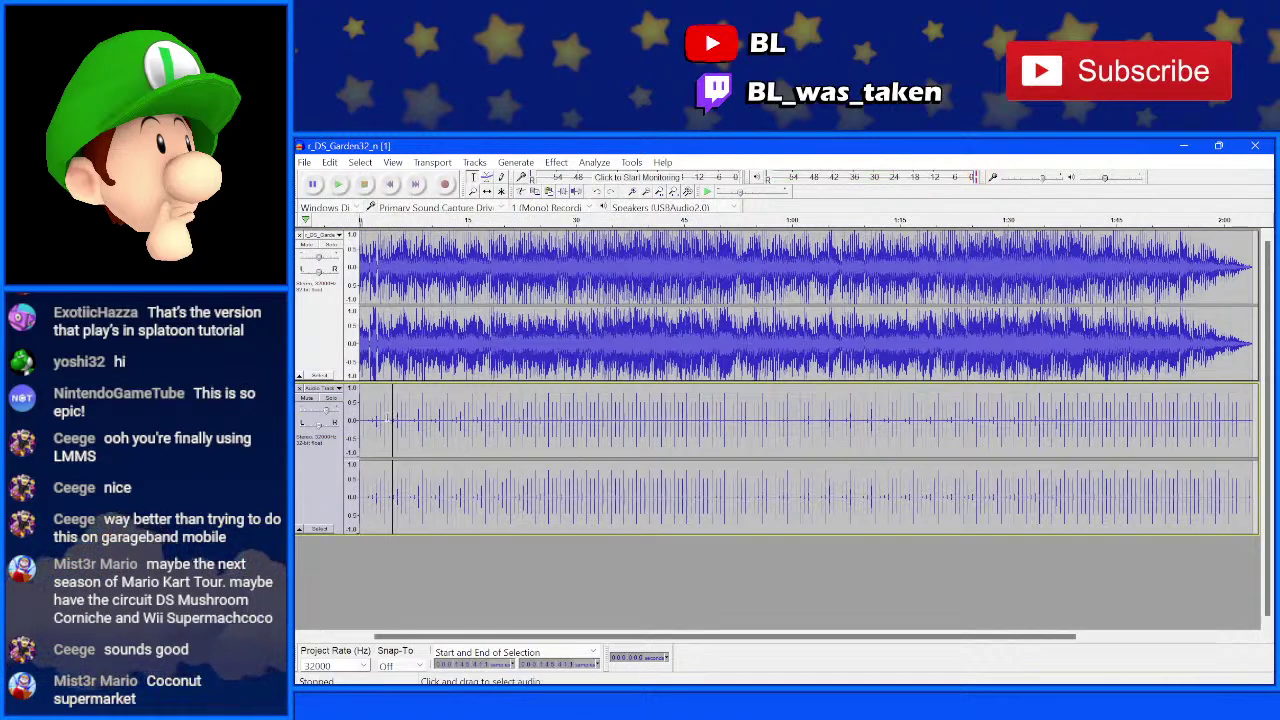
- Examine and listen to the opening of both tracks to compare the clicks with the song's beats
{"action": "scroll", "coordinate": [372, 420], "scroll_direction": "up", "scroll_amount": 4}
{"action": "scroll", "coordinate": [376, 418], "scroll_direction": "right", "scroll_amount": 10}
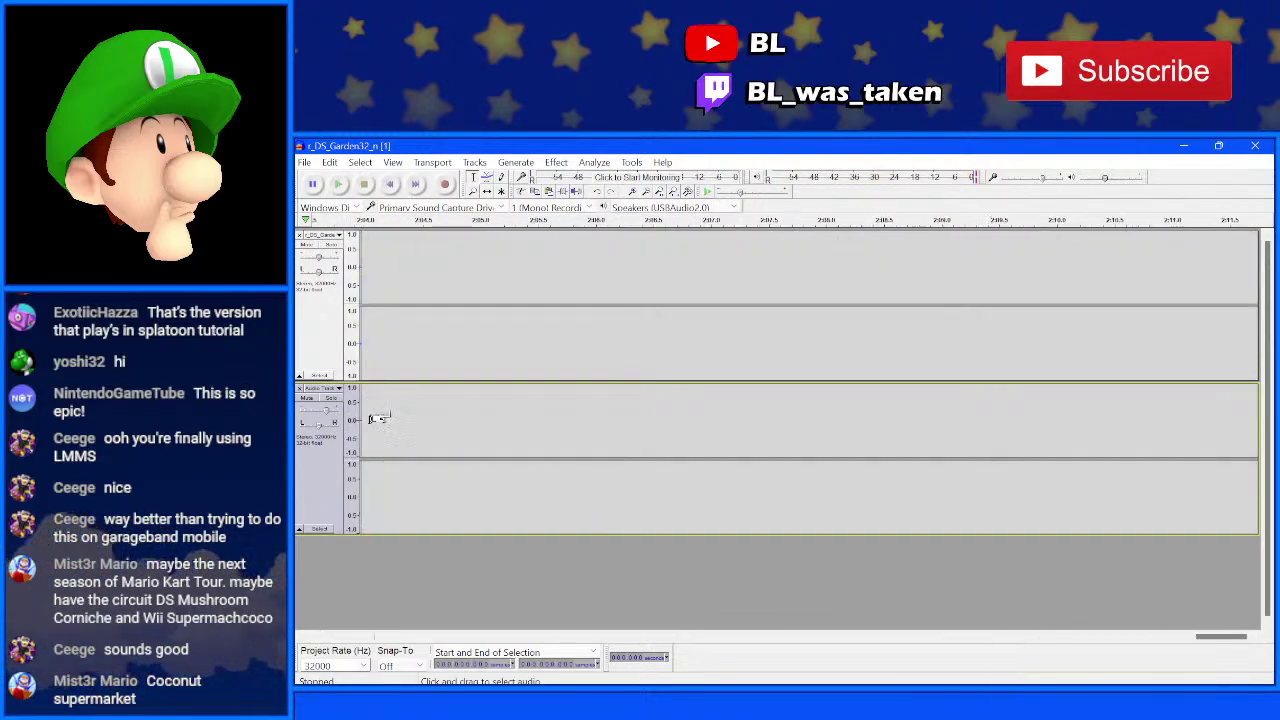
{"action": "scroll", "coordinate": [378, 418], "scroll_direction": "left", "scroll_amount": 10}
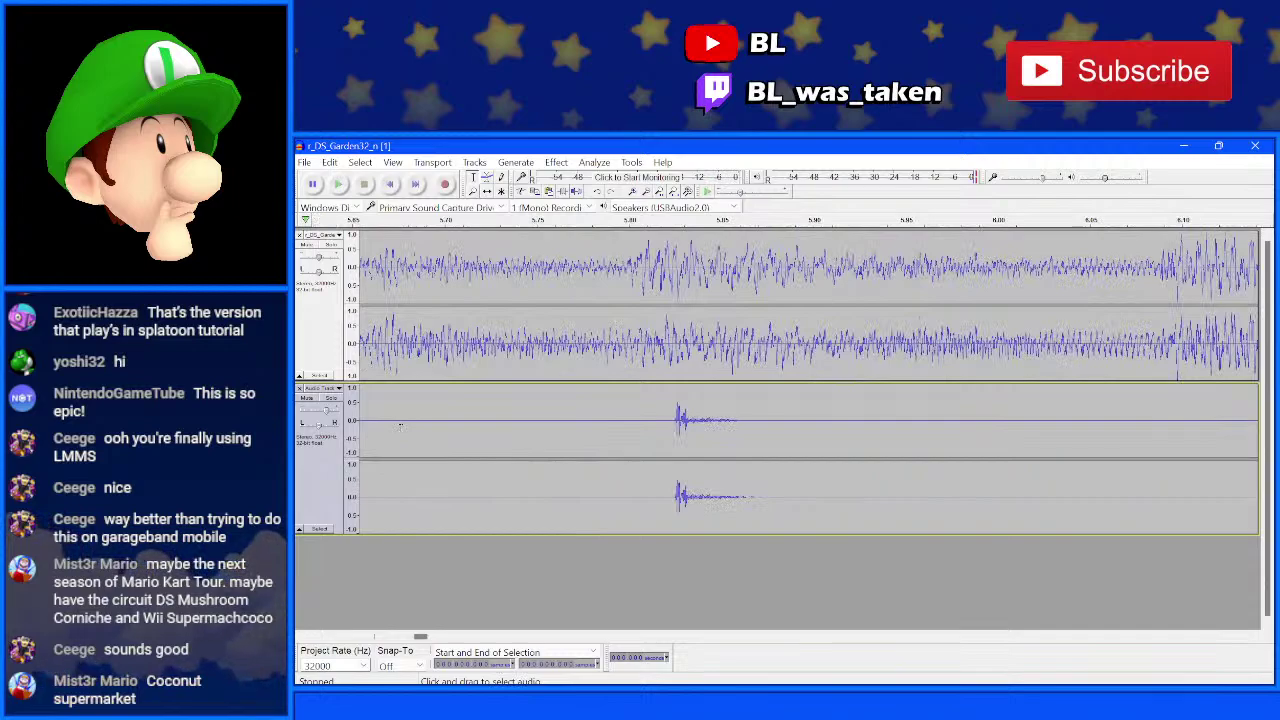
{"action": "scroll", "coordinate": [400, 425], "scroll_direction": "left", "scroll_amount": 5}
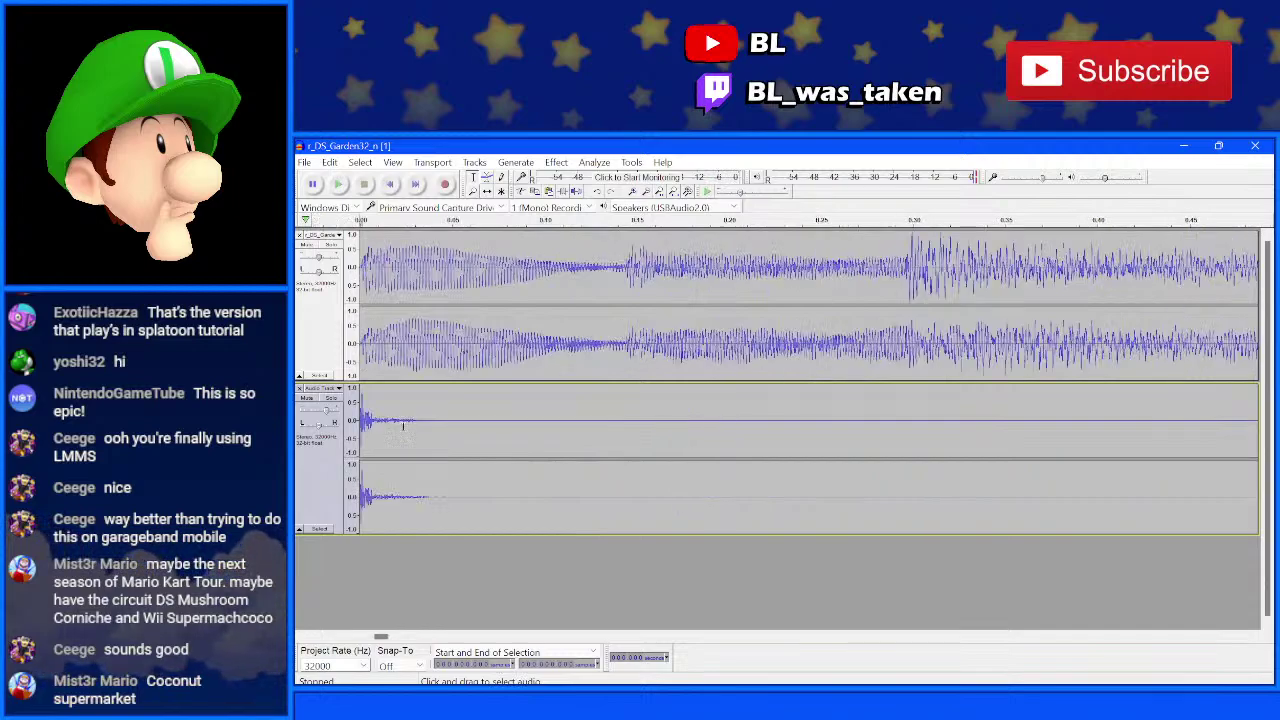
{"action": "left_click", "coordinate": [626, 411]}
{"action": "key", "text": "space"}
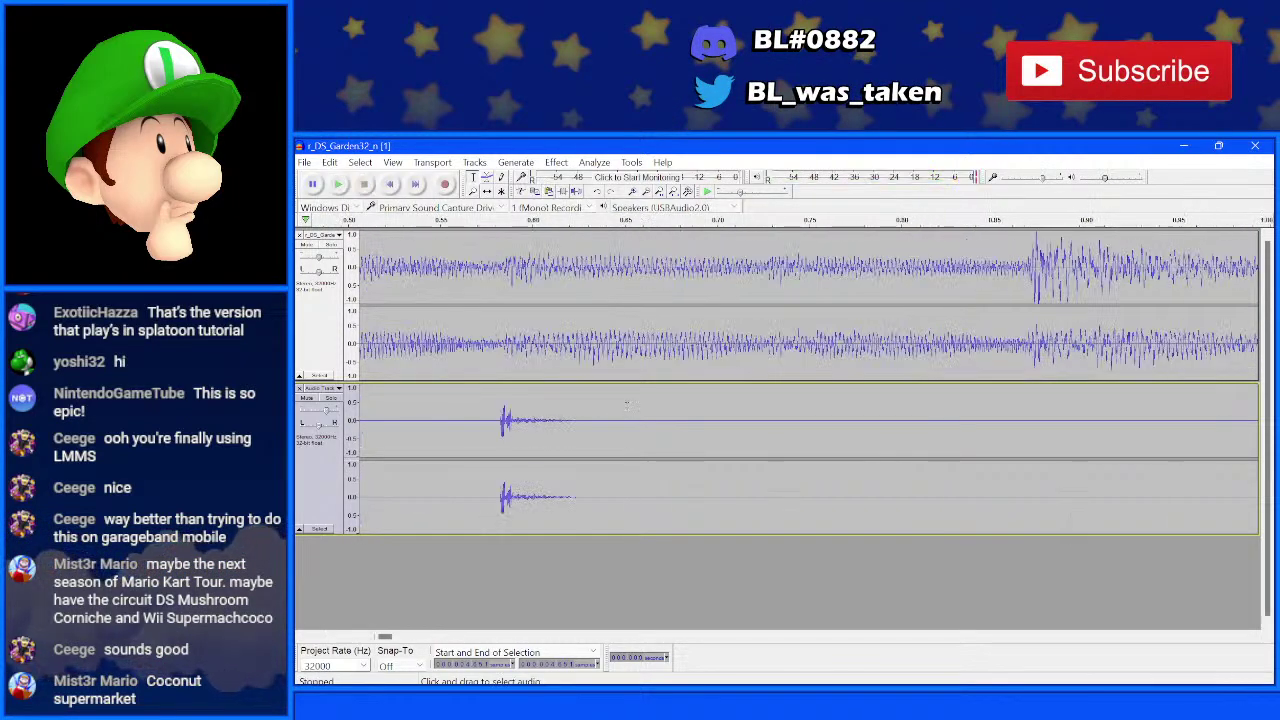
{"action": "key", "text": "space"}
- Copy all of the rhythm track's audio and silence the original clicks across the track
{"action": "double_click", "coordinate": [617, 427]}
{"action": "scroll", "coordinate": [617, 427], "scroll_direction": "down", "scroll_amount": 3}
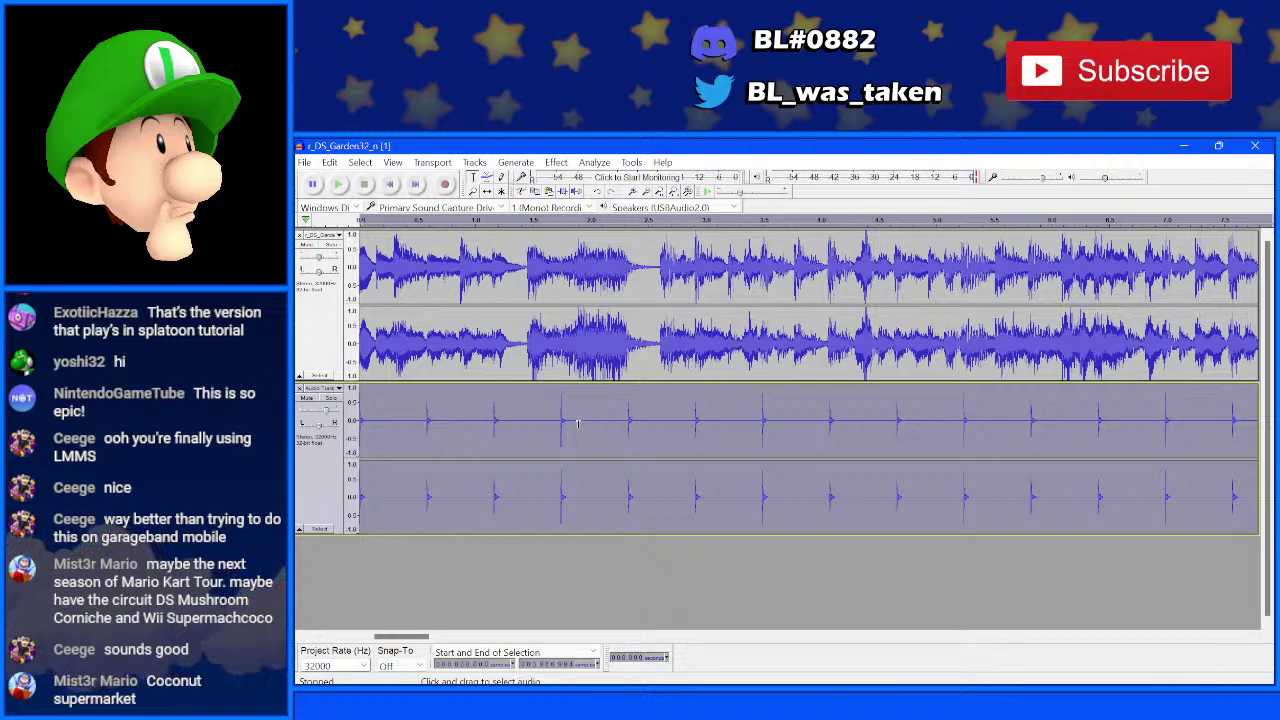
{"action": "left_click", "coordinate": [660, 425]}
{"action": "key", "text": "space"}
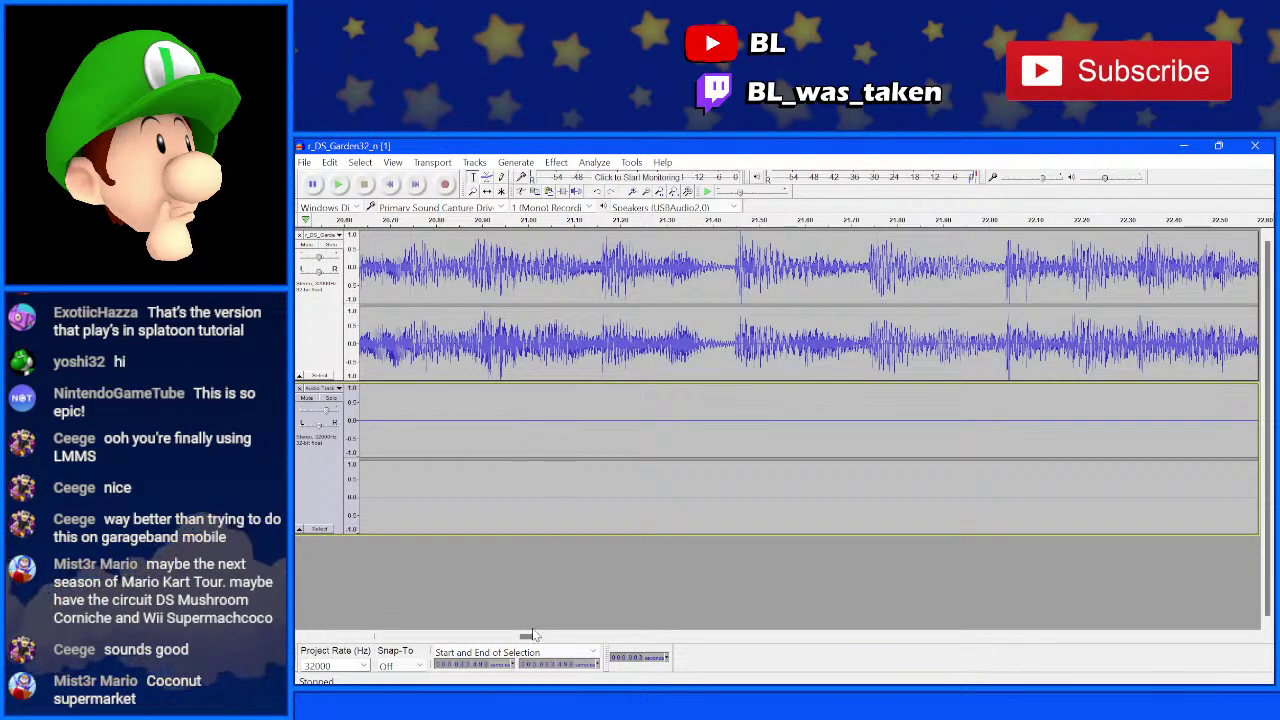
- Paste the copied clicks into the silenced rhythm track at the song's re-entry after the intro, at about 2.61 s
{"action": "left_click_drag", "start_coordinate": [533, 634], "coordinate": [395, 613]}
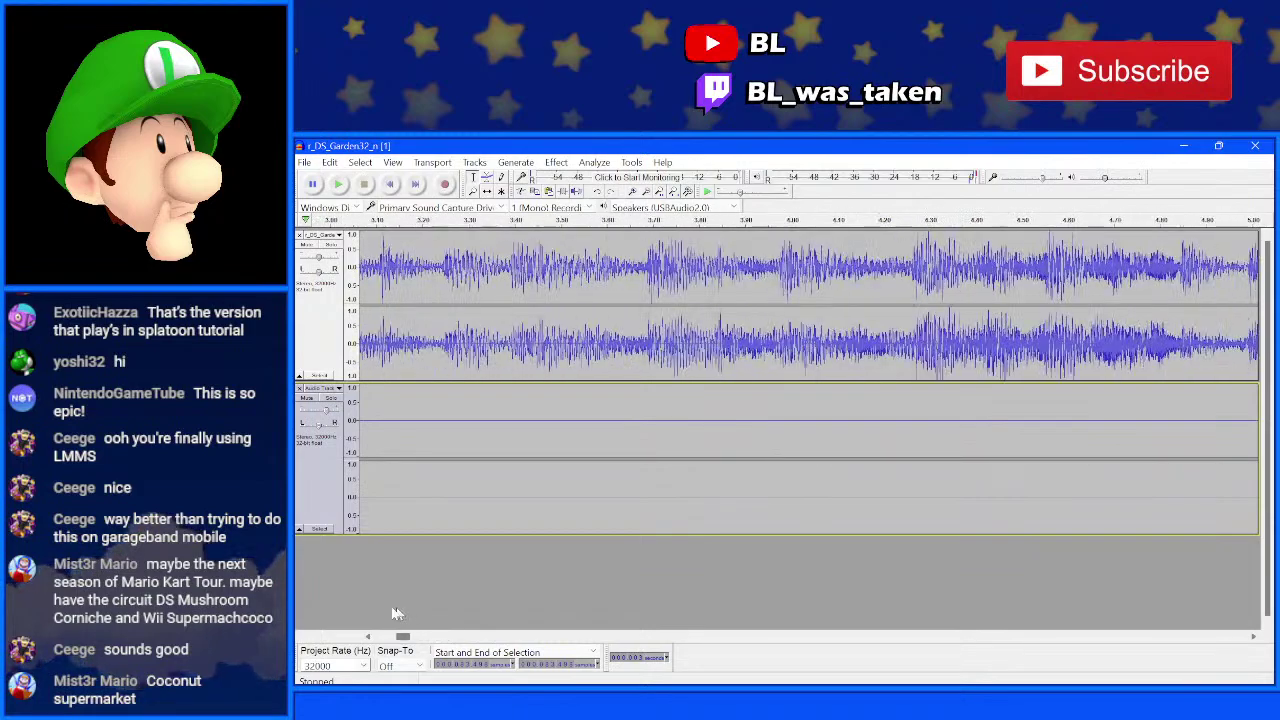
{"action": "left_click", "coordinate": [487, 426]}
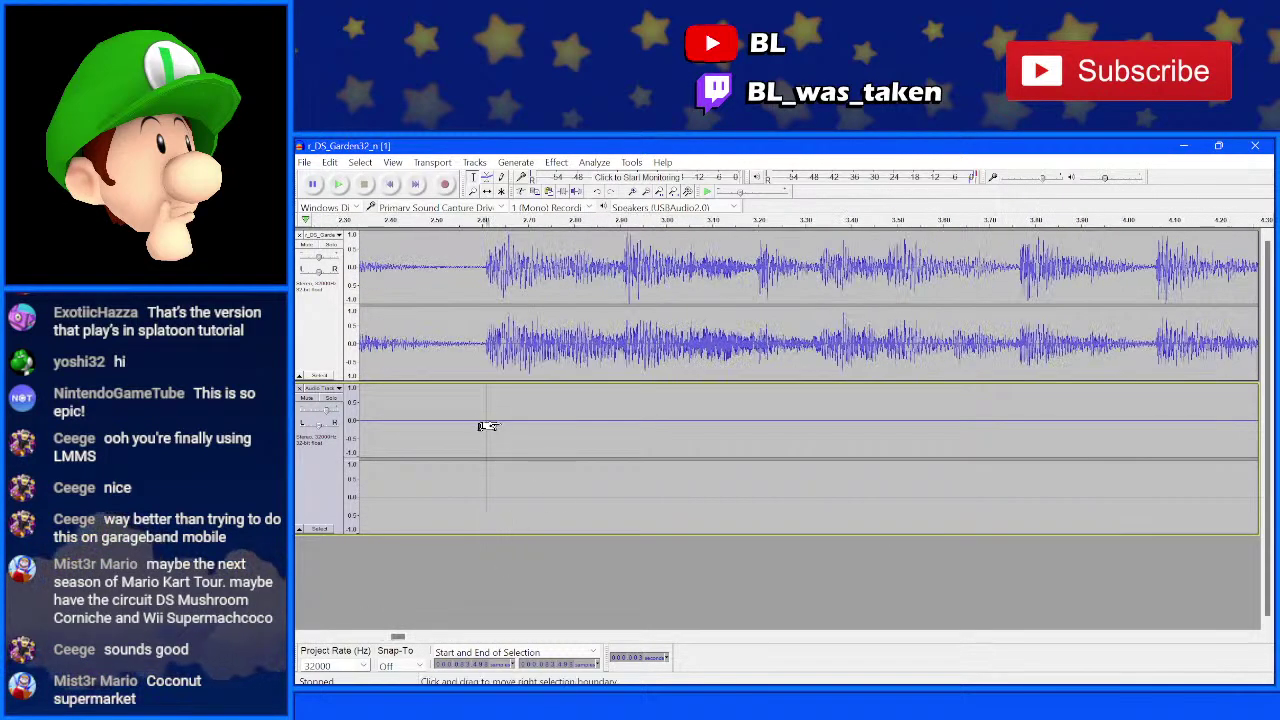
{"action": "scroll", "coordinate": [487, 426], "scroll_direction": "up", "scroll_amount": 3}
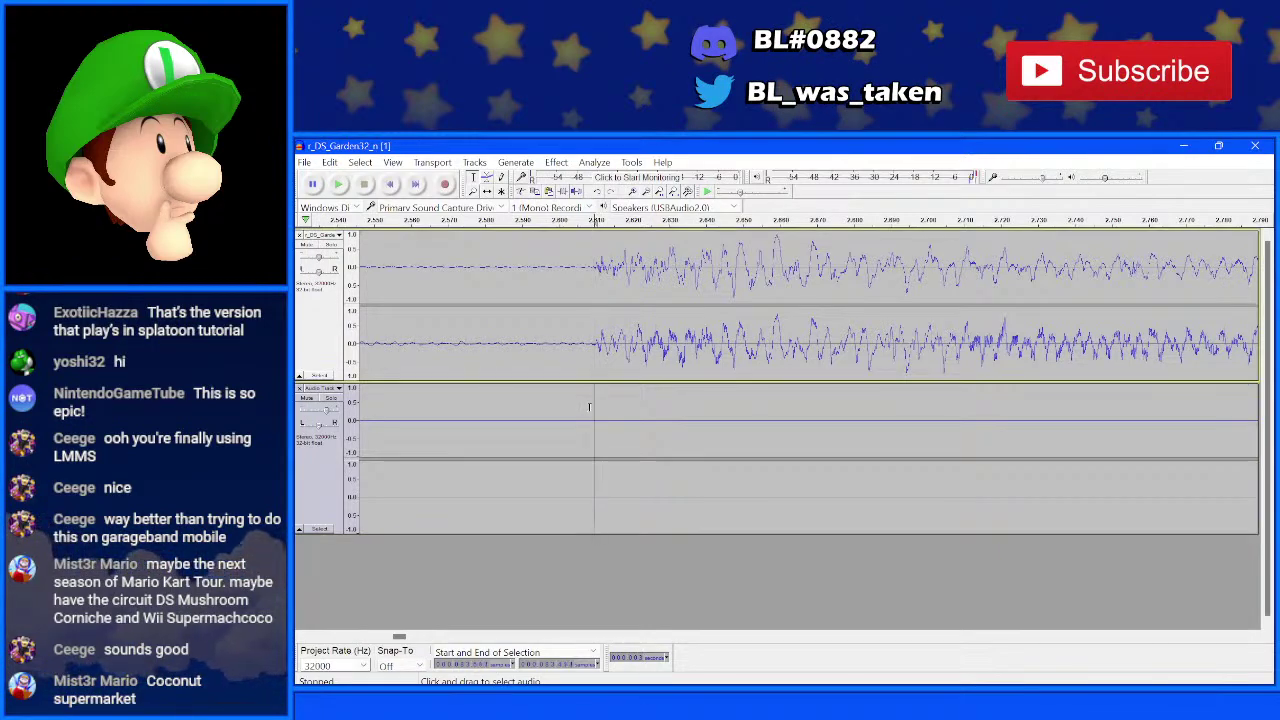
{"action": "key", "text": "shift+End"}
- Play both tracks from the pasted clicks' start and from about 0:53 to check their alignment
{"action": "key", "text": "space"}
{"action": "scroll", "coordinate": [788, 511], "scroll_direction": "up", "scroll_amount": 5}
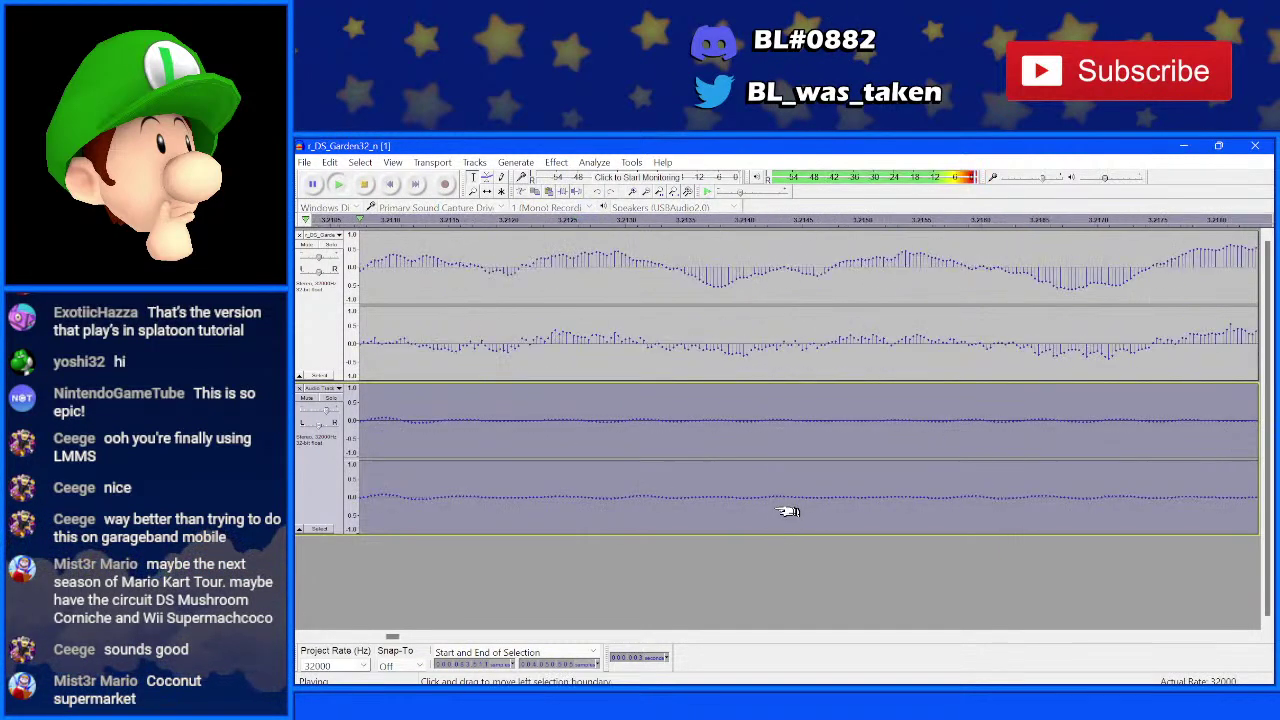
{"action": "scroll", "coordinate": [752, 488], "scroll_direction": "down", "scroll_amount": 8}
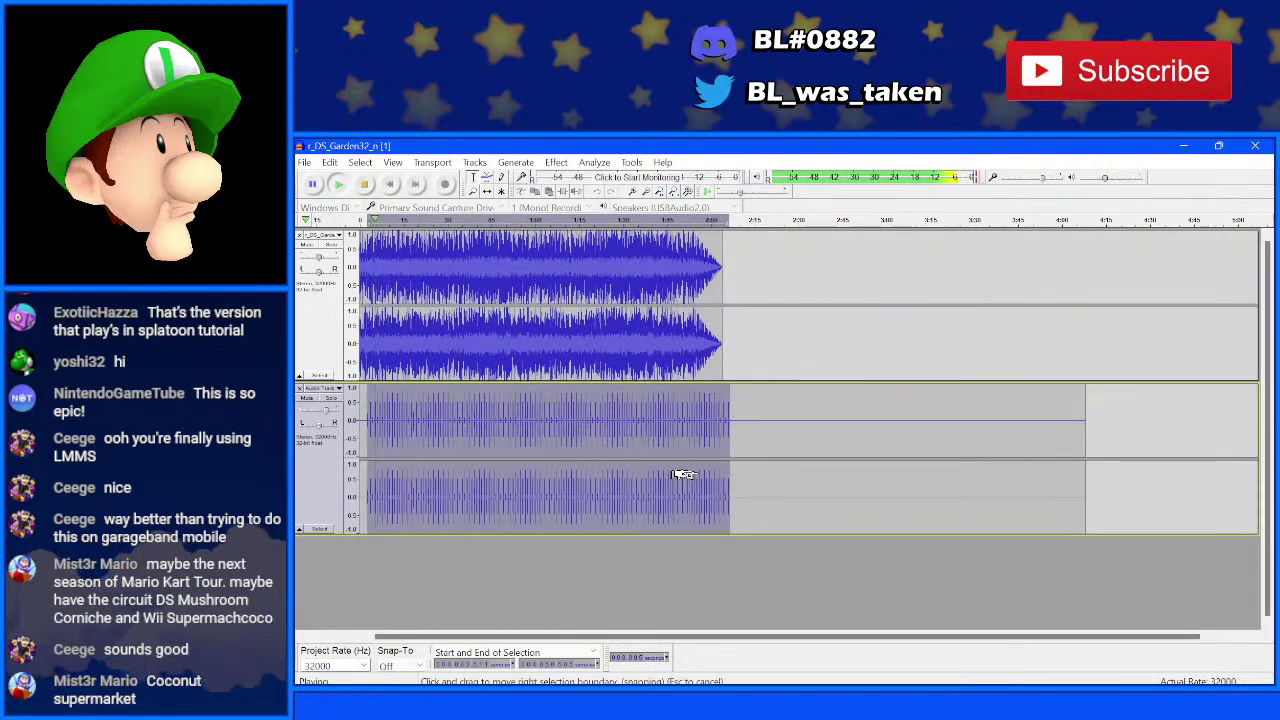
{"action": "scroll", "coordinate": [455, 437], "scroll_direction": "up", "scroll_amount": 6}
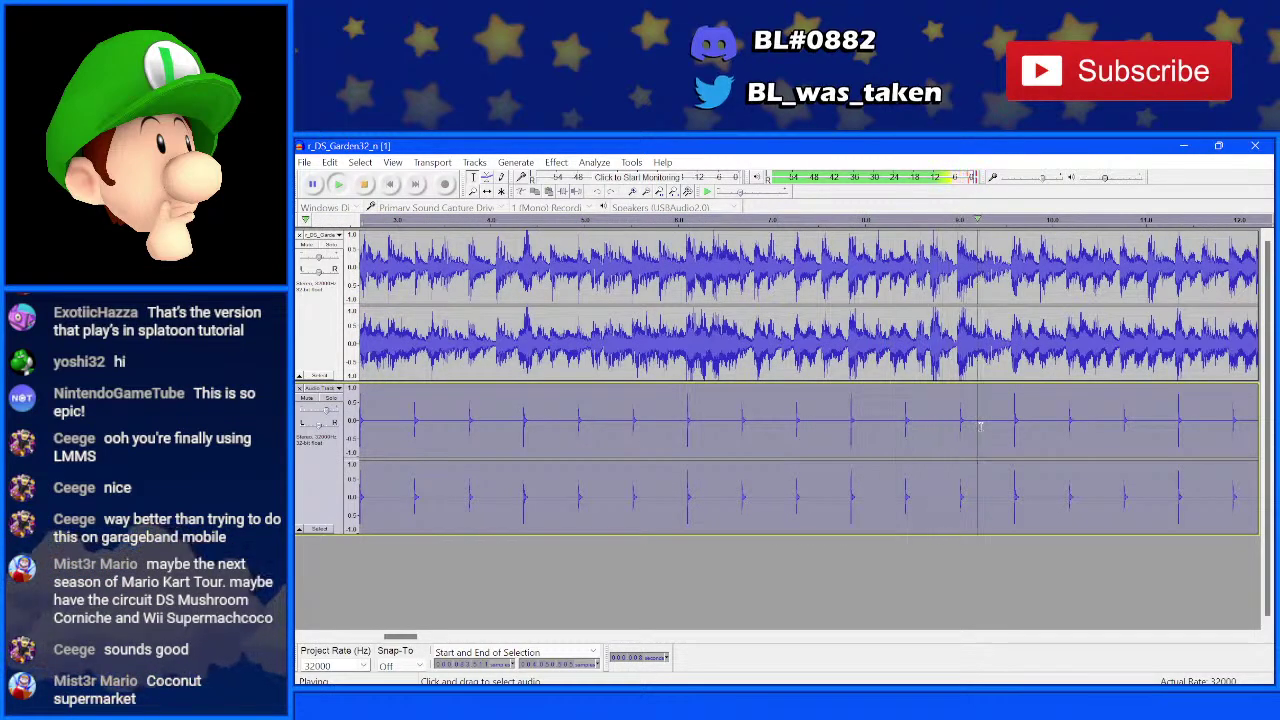
{"action": "scroll", "coordinate": [834, 428], "scroll_direction": "down", "scroll_amount": 5}
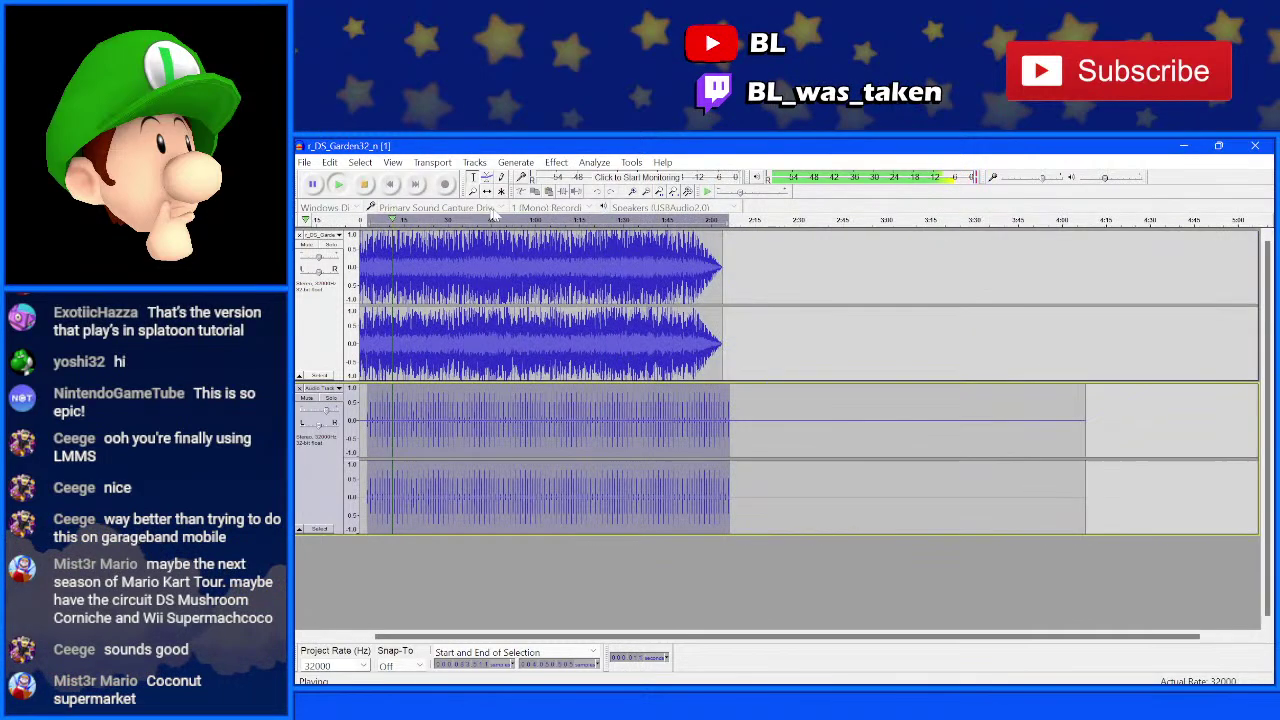
{"action": "left_click", "coordinate": [512, 219]}
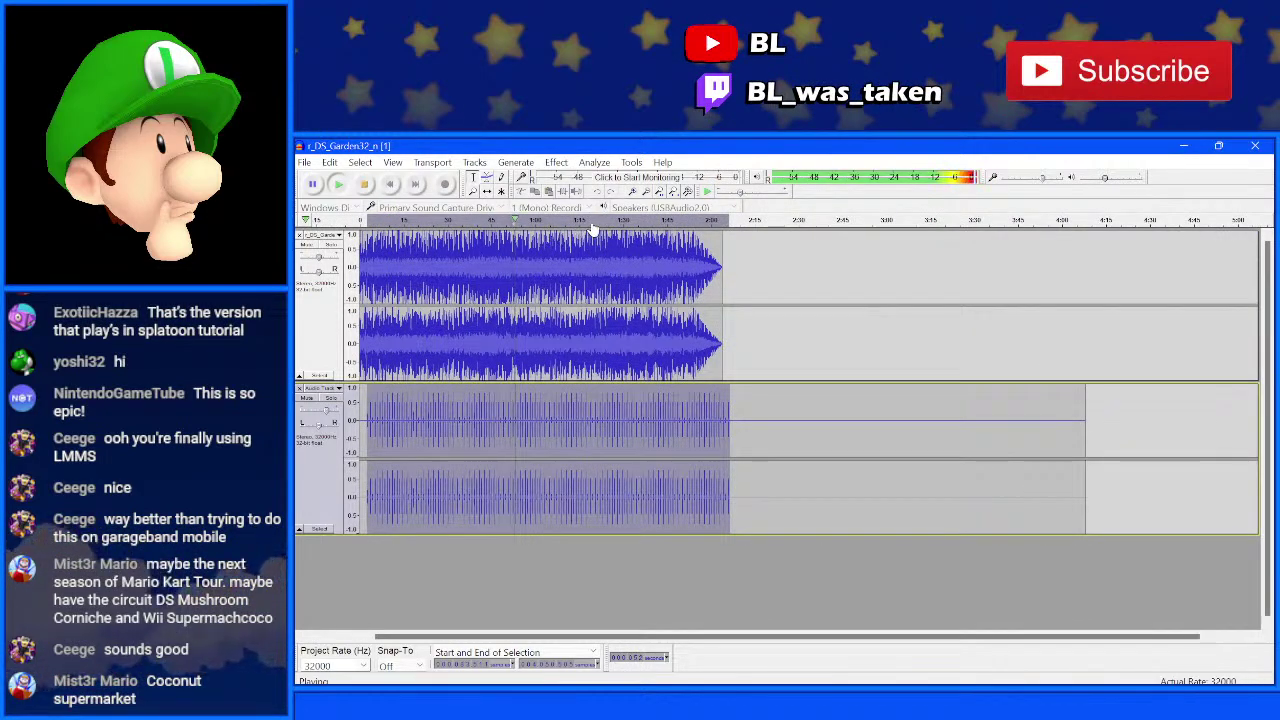
- Play both tracks from about 0:42, from about 0:31 and from the start to check their alignment
{"action": "left_click", "coordinate": [483, 222]}
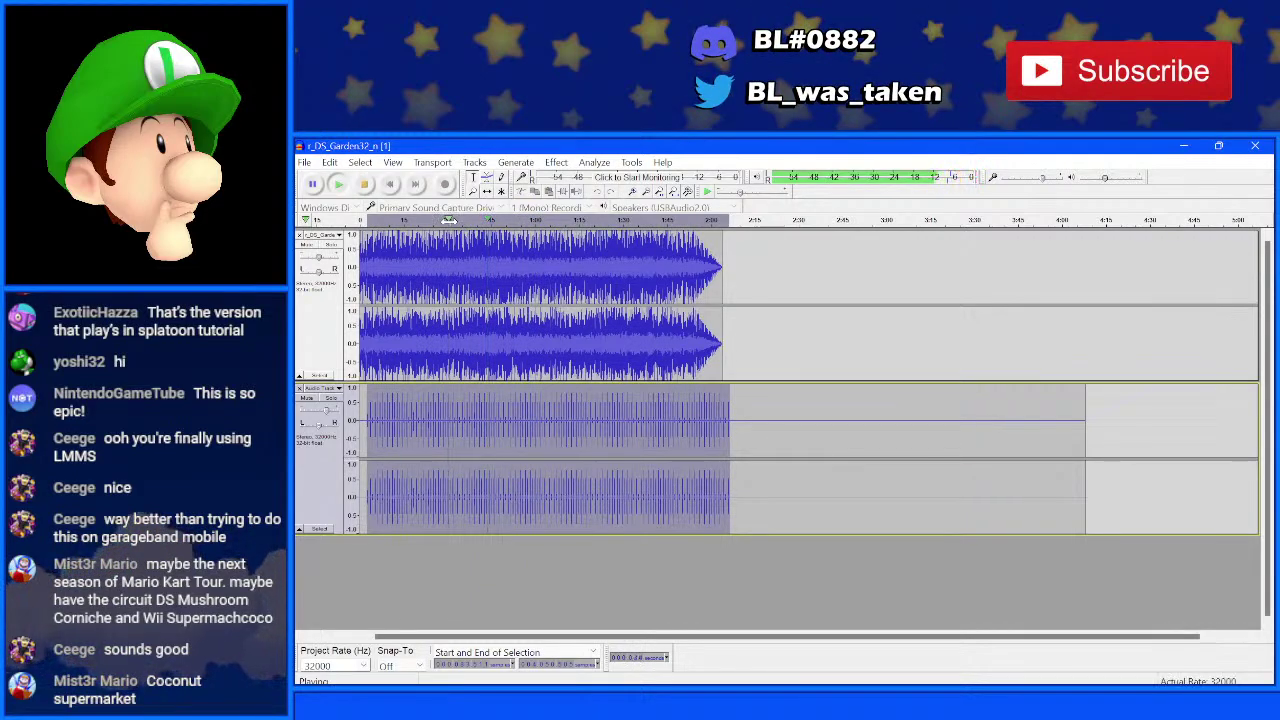
{"action": "left_click", "coordinate": [450, 222]}
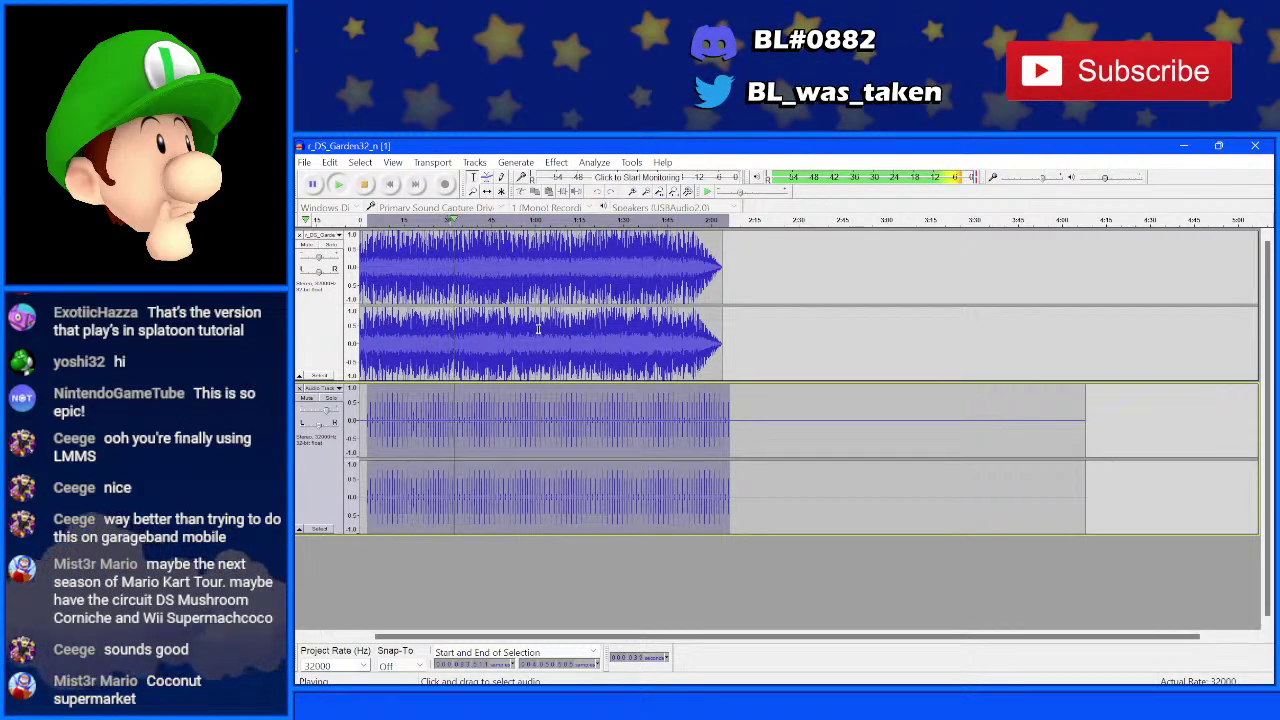
{"action": "key", "text": "space"}
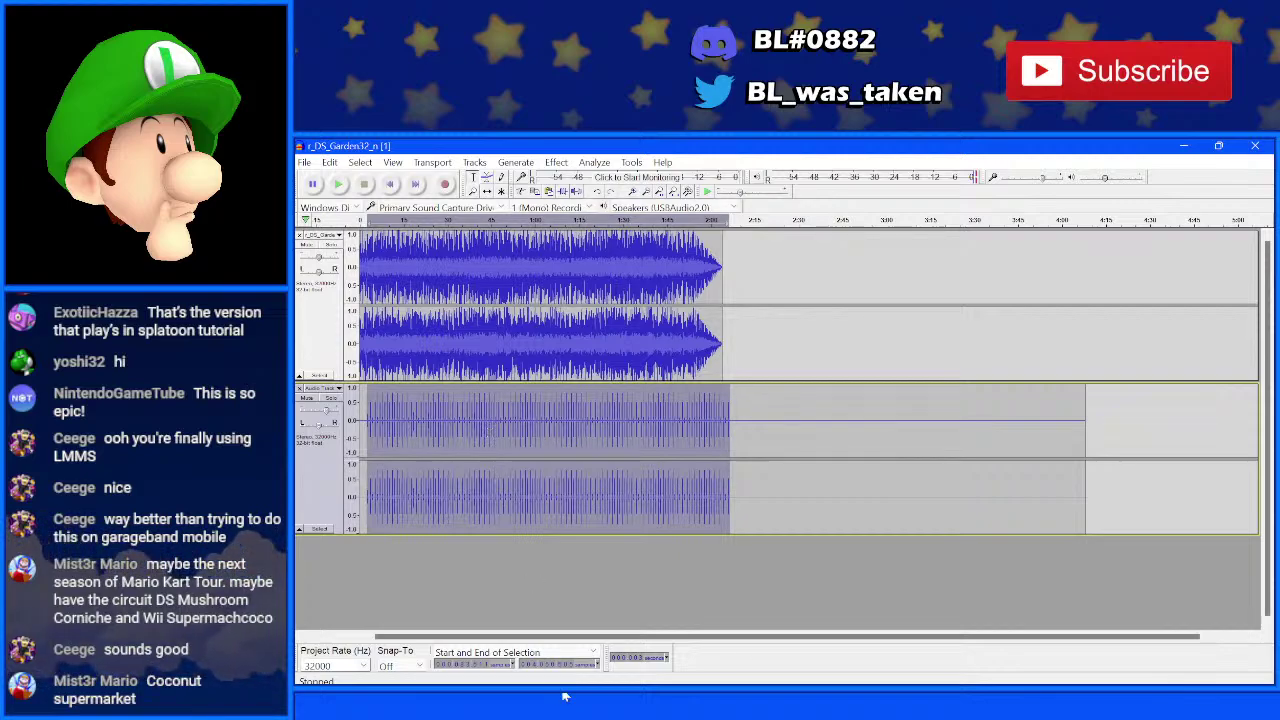
{"action": "left_click", "coordinate": [447, 370]}
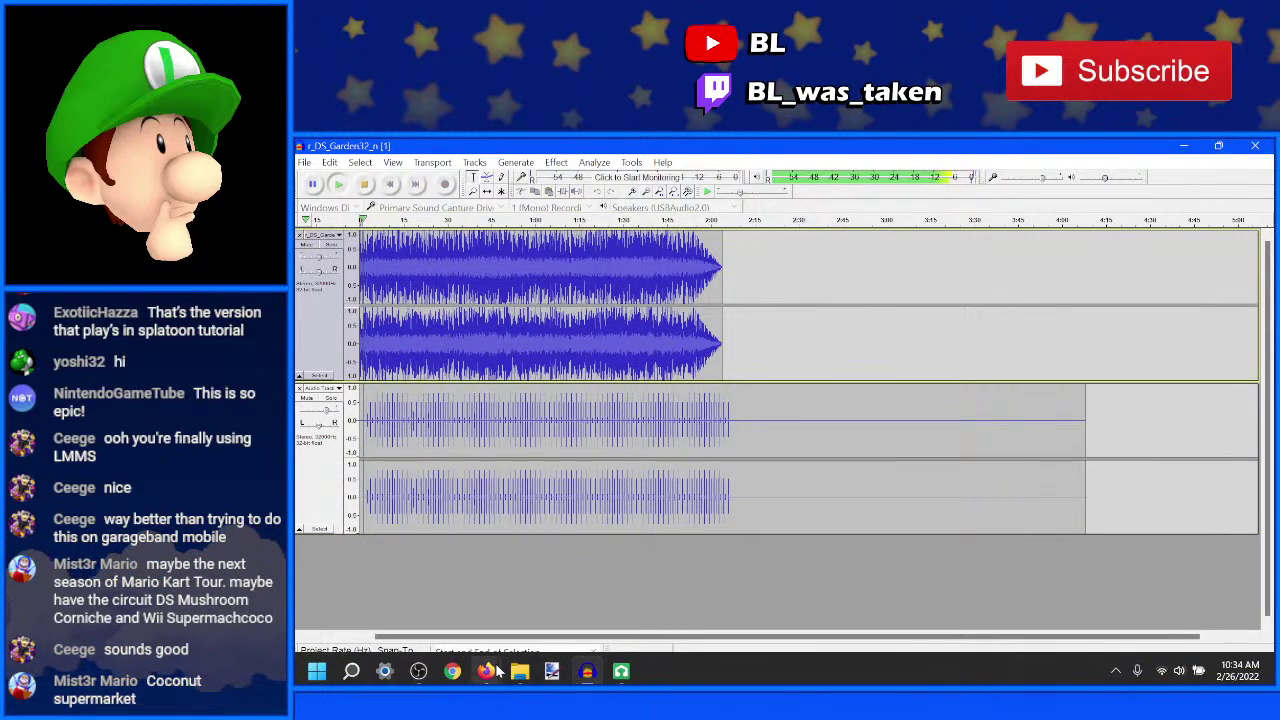
- Switch to the Firefox window showing the Tap tempo BPM page on vocalremover.org
{"action": "left_click", "coordinate": [486, 671]}
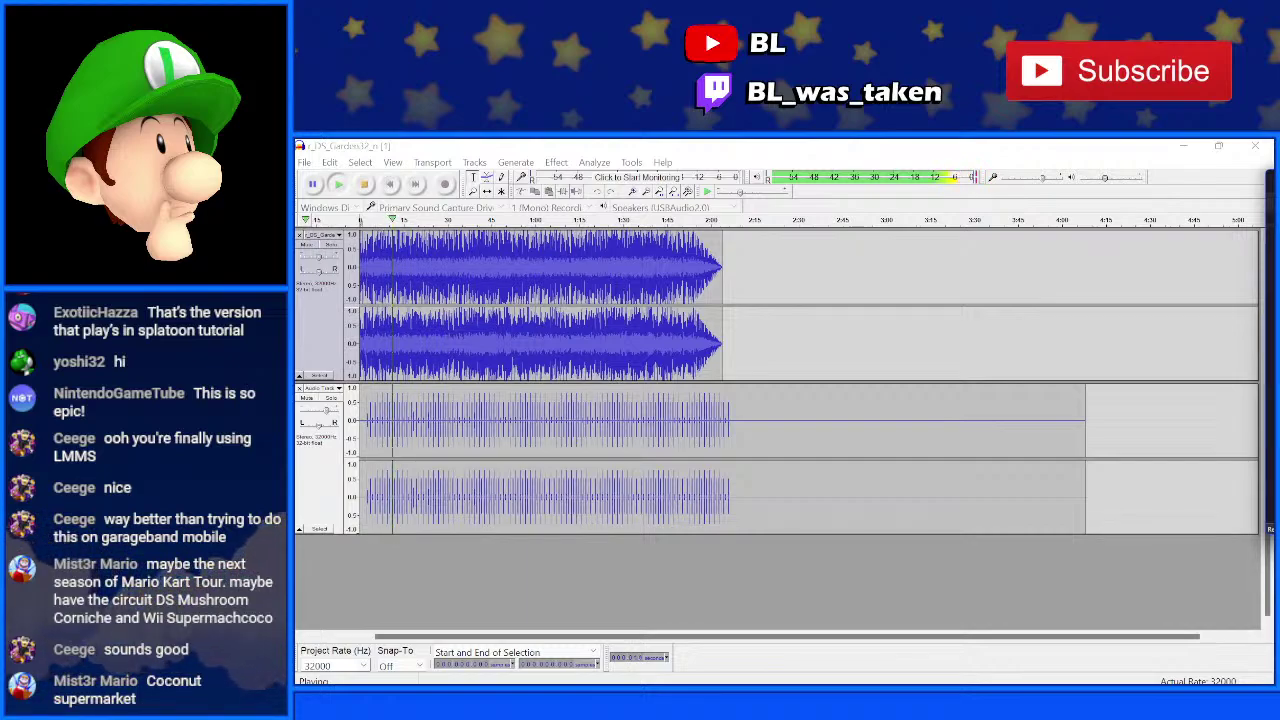
{"action": "left_click", "coordinate": [596, 466]}
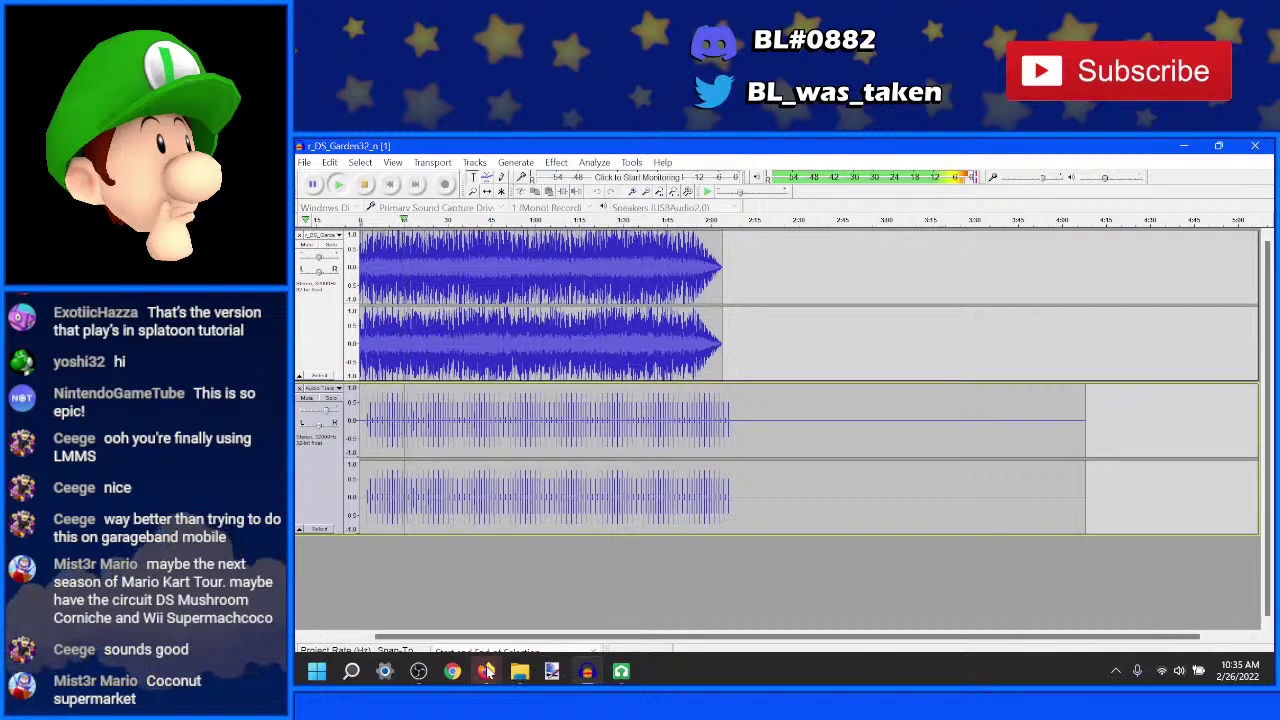
{"action": "mouse_move", "coordinate": [486, 671]}
{"action": "left_click", "coordinate": [601, 593]}
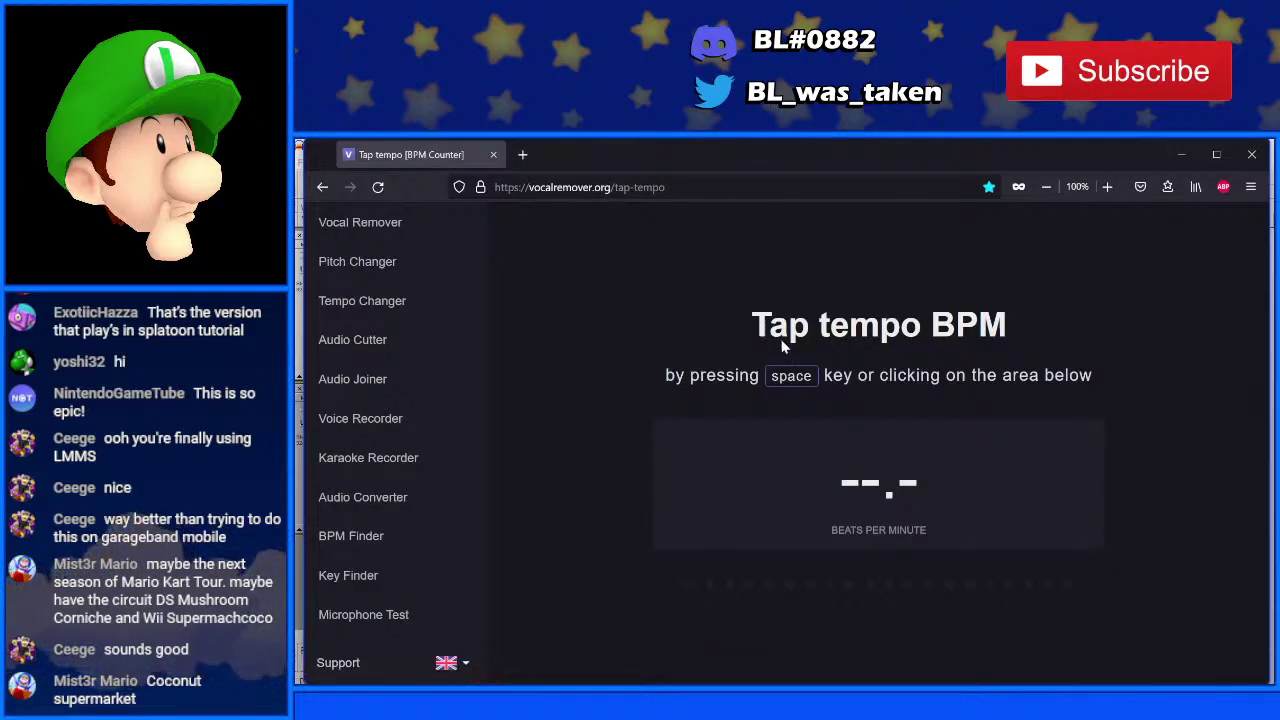
- Return to Audacity, stop playback and solo the r_DS_Garden32_n track so that the rhythm track is silent
{"action": "mouse_move", "coordinate": [605, 672]}
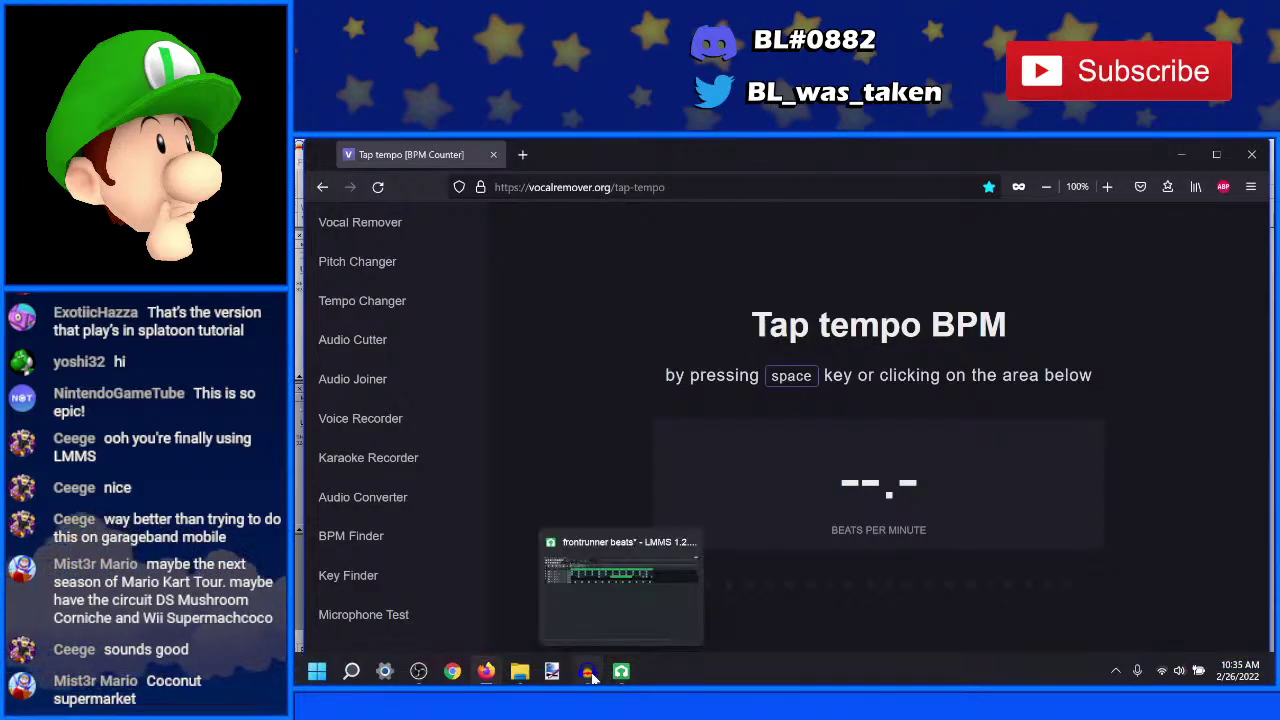
{"action": "left_click", "coordinate": [585, 555]}
{"action": "left_click", "coordinate": [561, 455]}
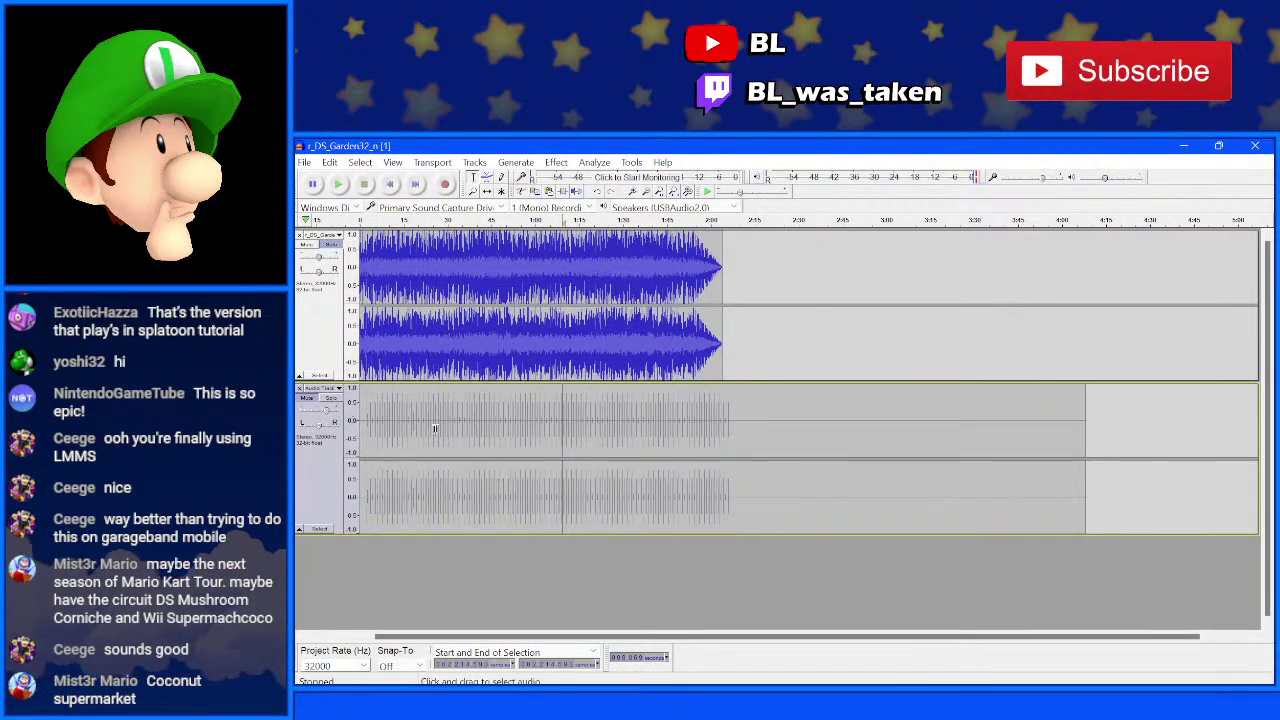
{"action": "key", "text": "alt+Tab"}
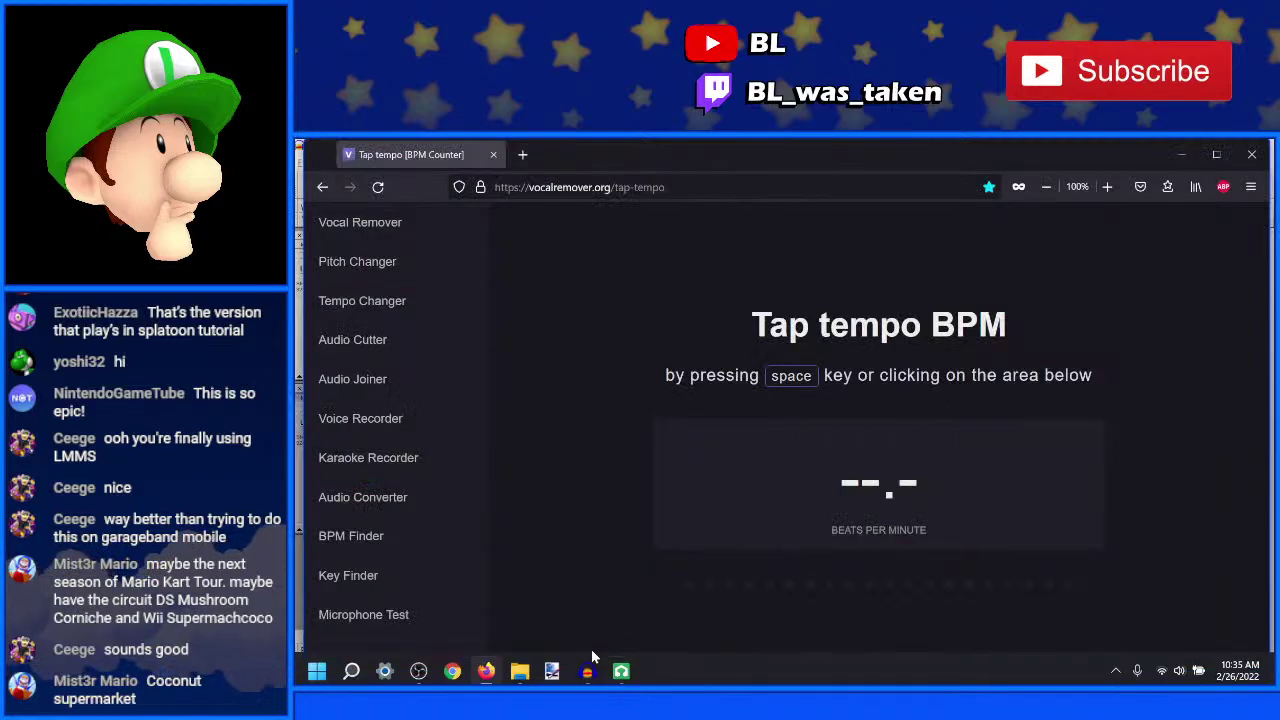
- Play the soloed song from the start in Audacity and tap along with its beats on the Tap tempo BPM page
{"action": "left_click", "coordinate": [588, 670]}
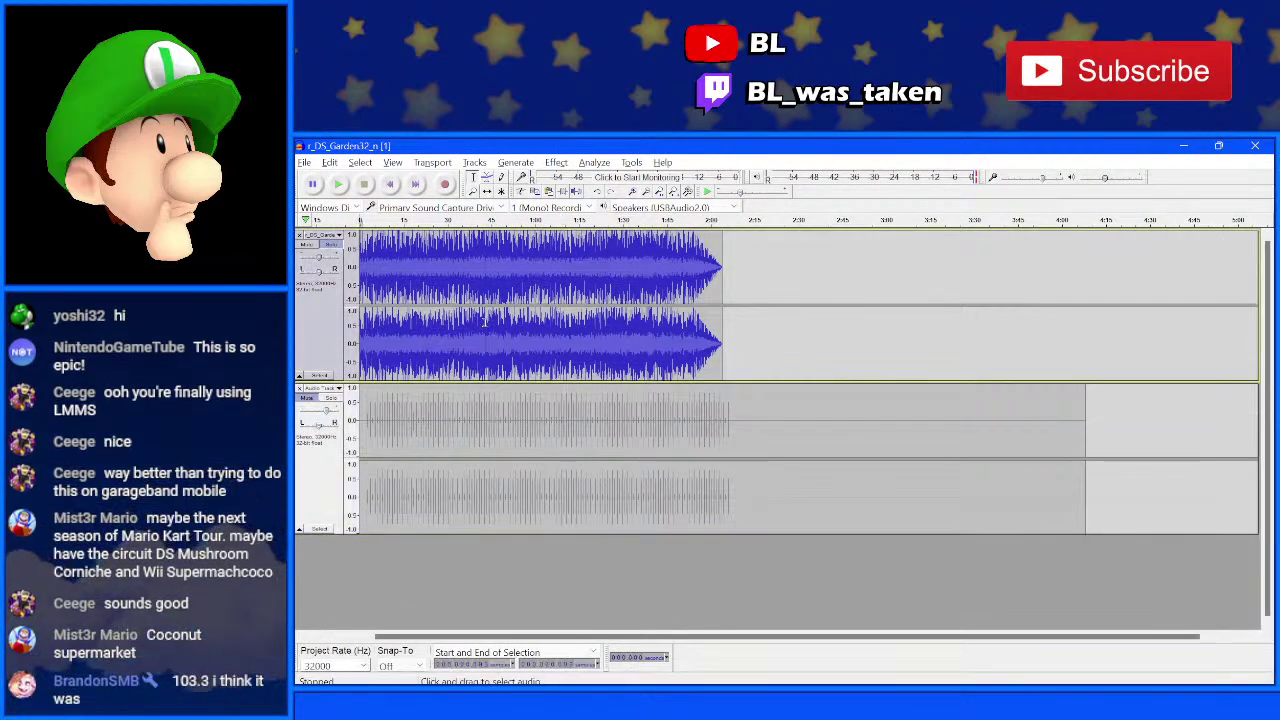
{"action": "key", "text": "space"}
{"action": "key", "text": "alt+Tab"}
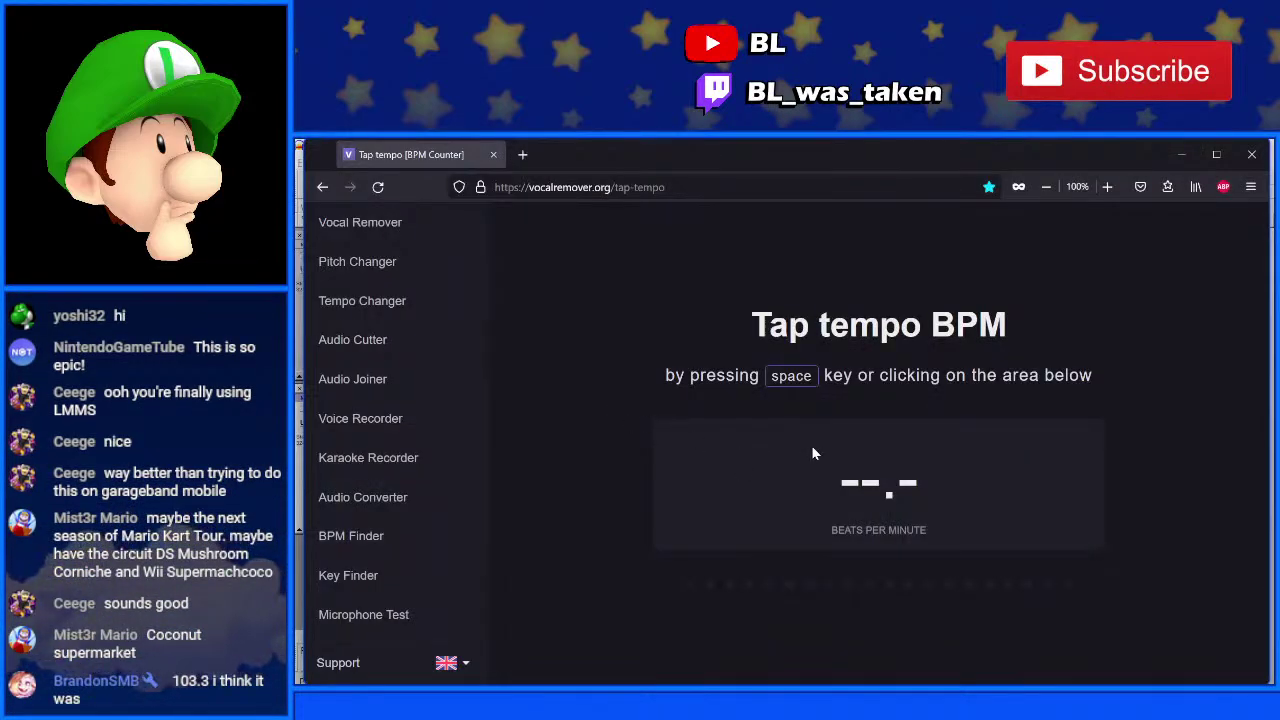
{"action": "key", "text": "space"}
{"action": "key", "text": "space"}
{"action": "key", "text": "space"}
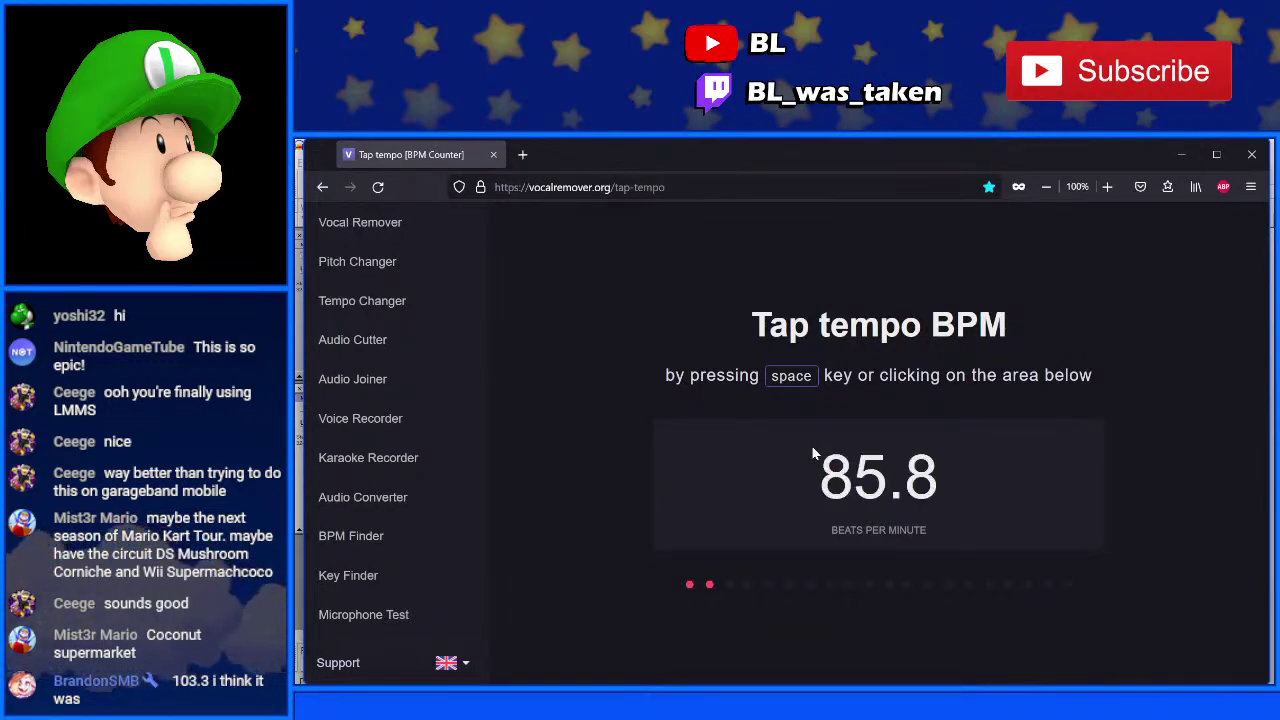
{"action": "key", "text": "space"}
{"action": "key", "text": "space"}
{"action": "key", "text": "space"}
{"action": "key", "text": "space"}
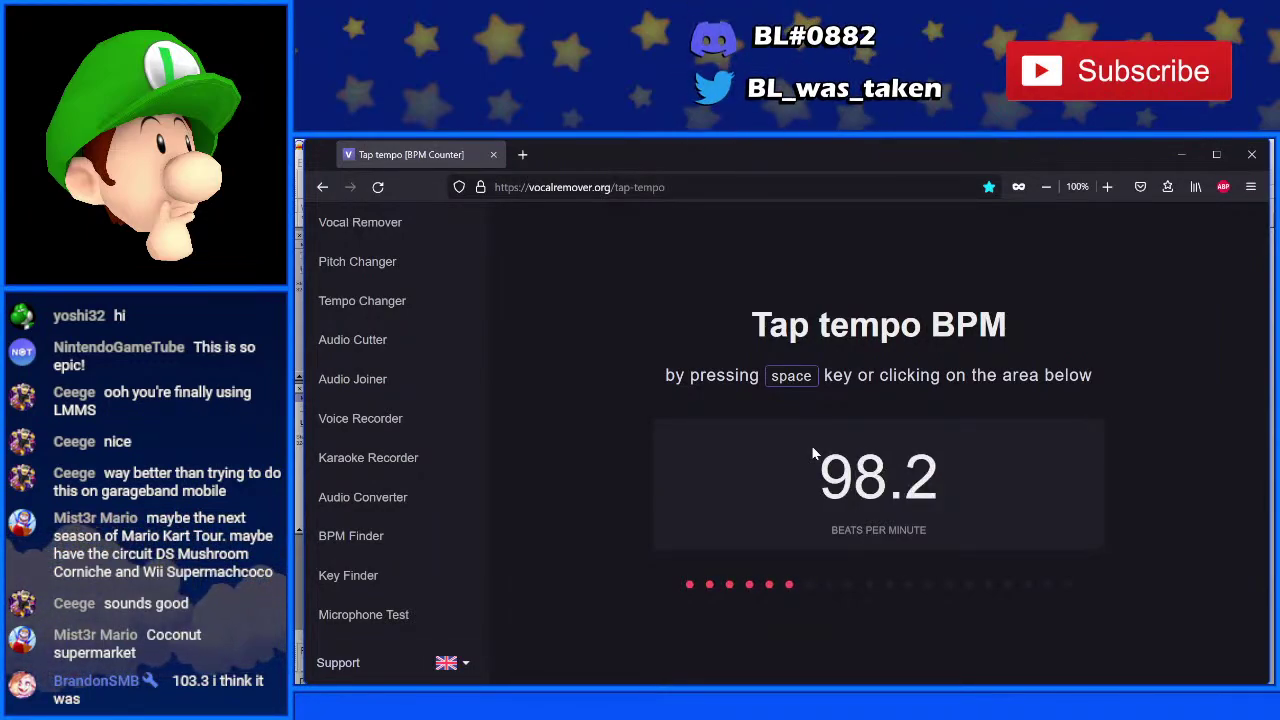
{"action": "key", "text": "space"}
{"action": "key", "text": "space"}
{"action": "key", "text": "space"}
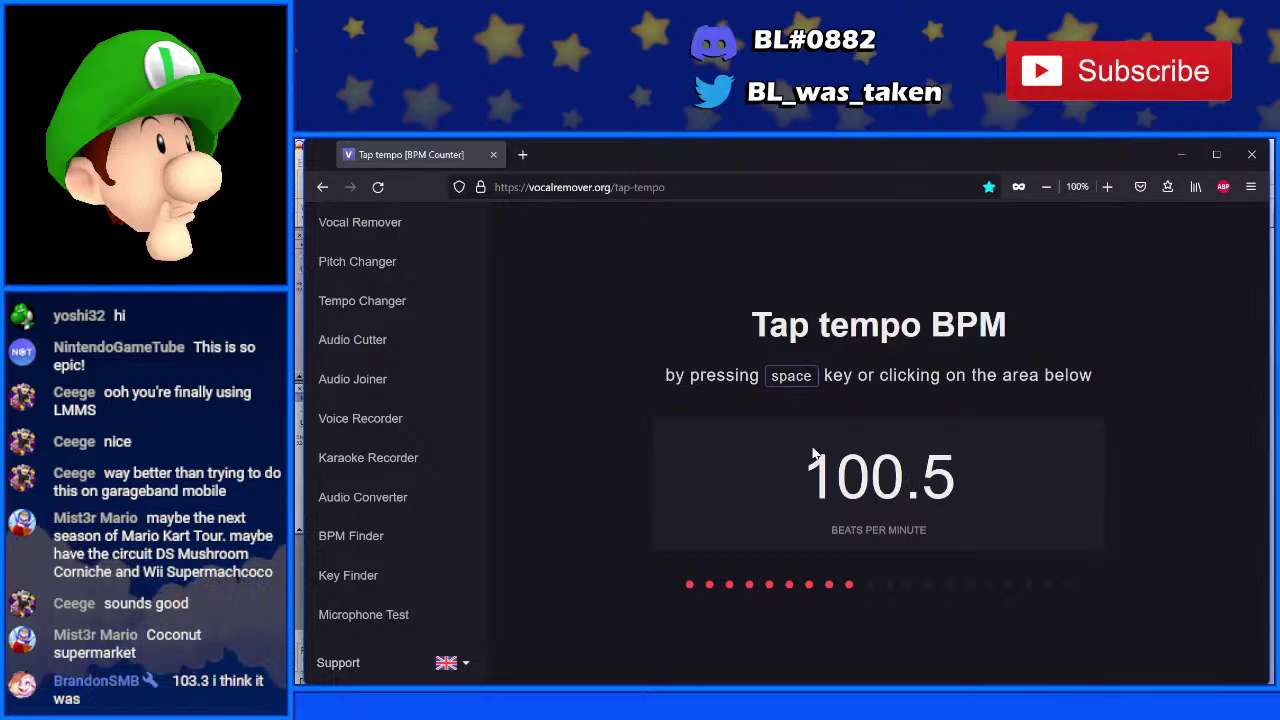
{"action": "key", "text": "space"}
{"action": "key", "text": "space"}
{"action": "key", "text": "space"}
{"action": "key", "text": "space"}
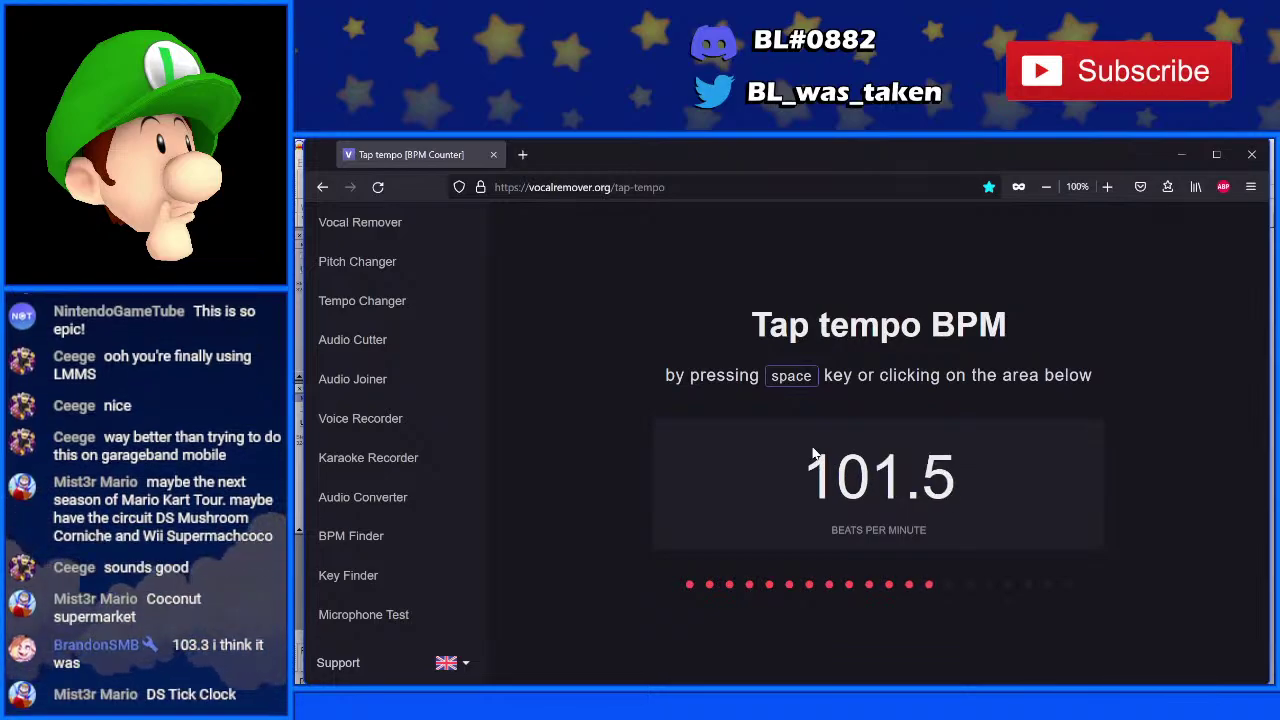
{"action": "key", "text": "space"}
{"action": "key", "text": "space"}
{"action": "key", "text": "space"}
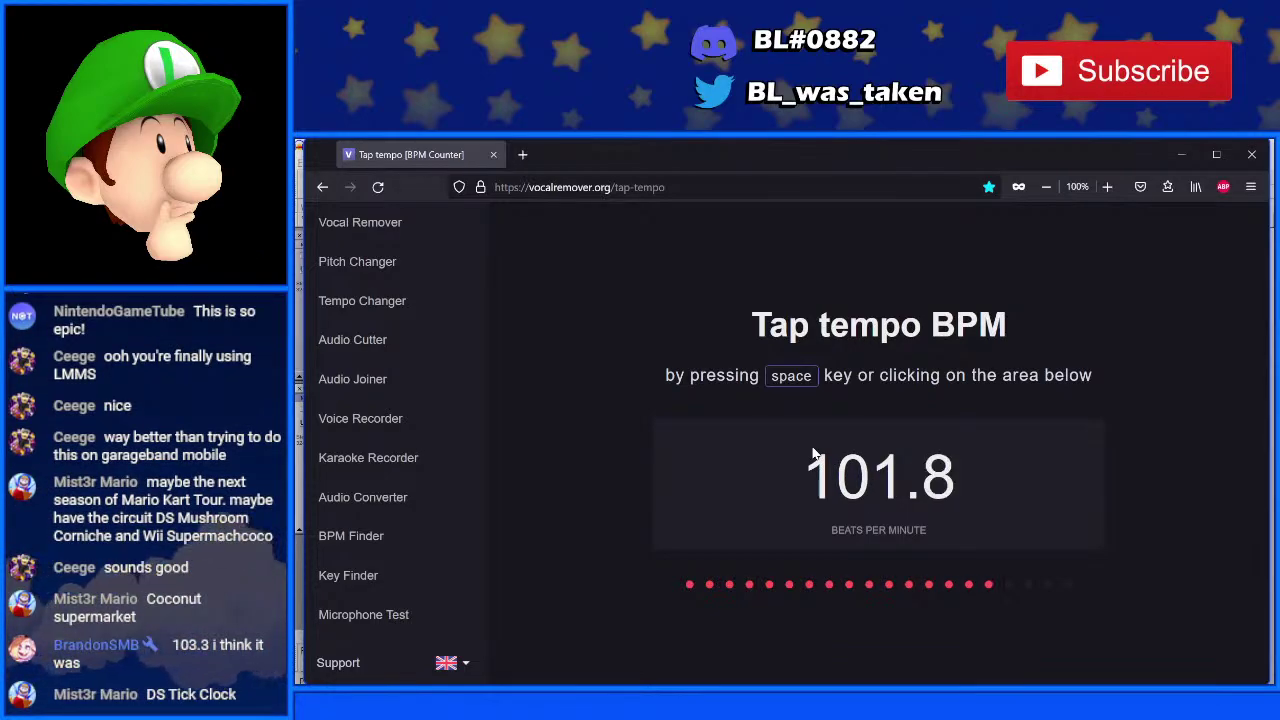
{"action": "key", "text": "space"}
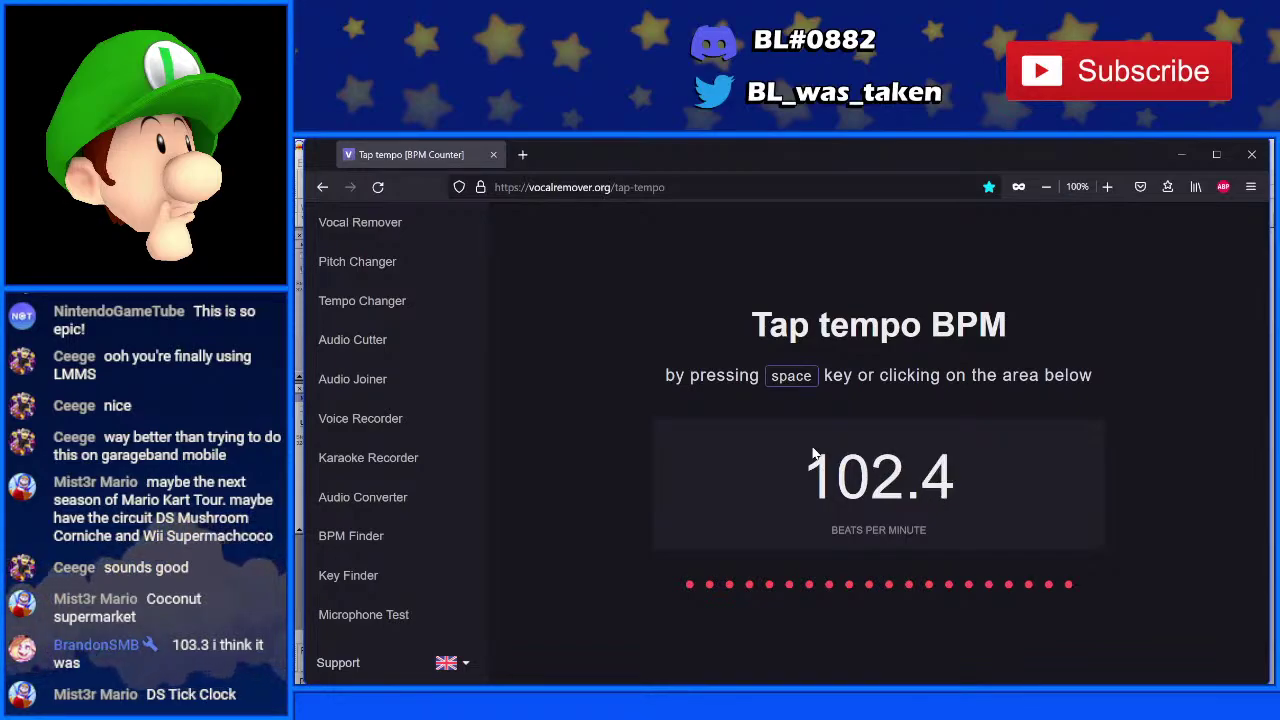
{"action": "key", "text": "space"}
{"action": "key", "text": "space"}
{"action": "key", "text": "space"}
{"action": "key", "text": "space"}
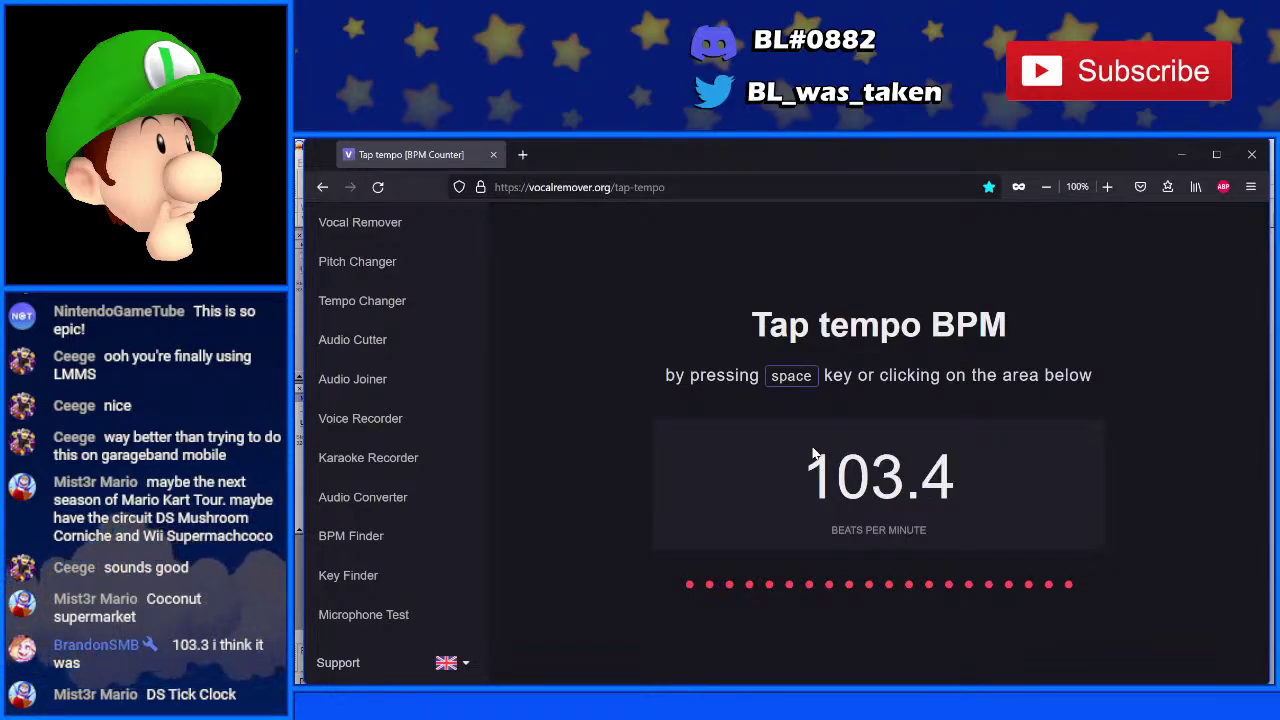
{"action": "key", "text": "space"}
{"action": "key", "text": "space"}
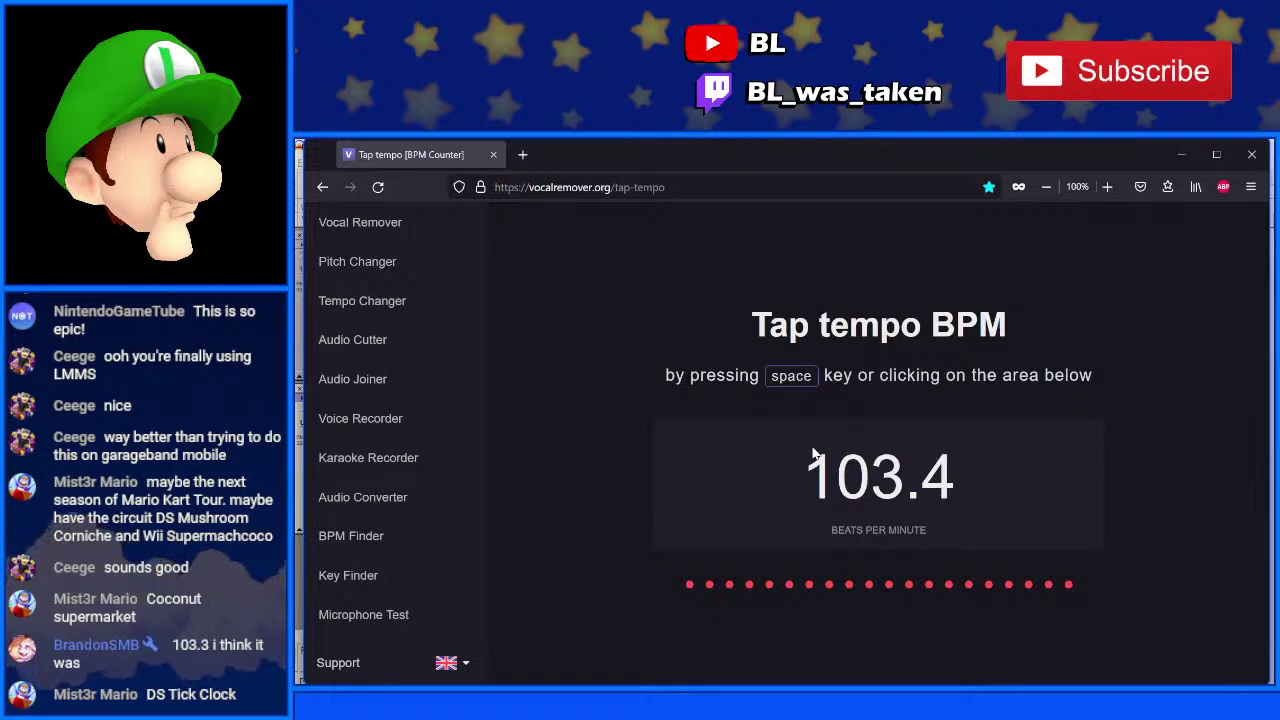
{"action": "key", "text": "space"}
{"action": "key", "text": "space"}
{"action": "key", "text": "space"}
{"action": "key", "text": "space"}
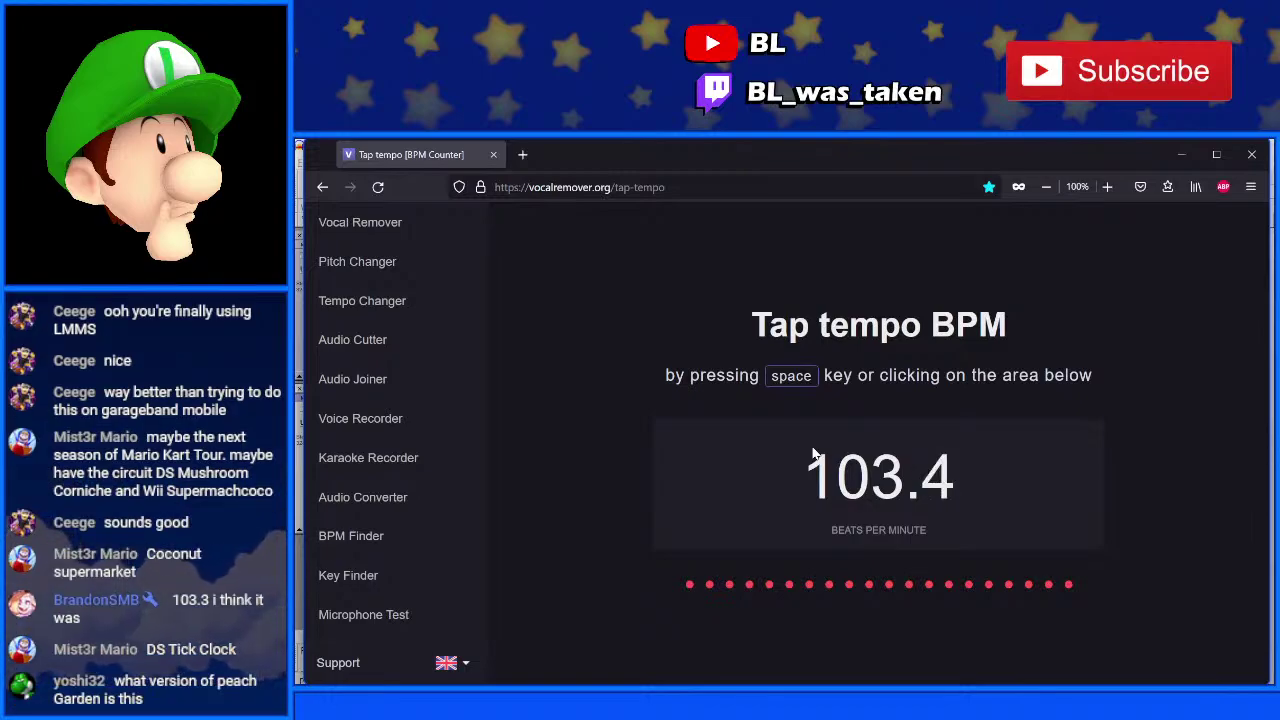
{"action": "key", "text": "space"}
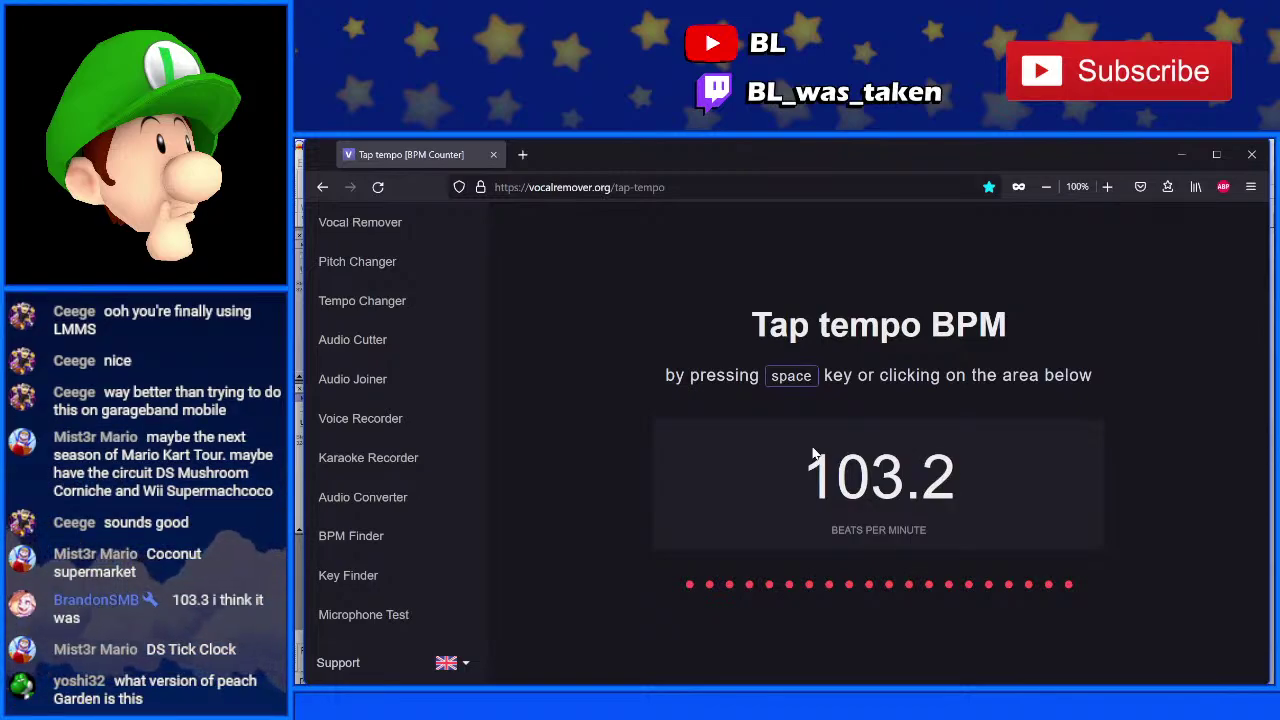
{"action": "key", "text": "space"}
{"action": "key", "text": "space"}
{"action": "key", "text": "space"}
{"action": "key", "text": "space"}
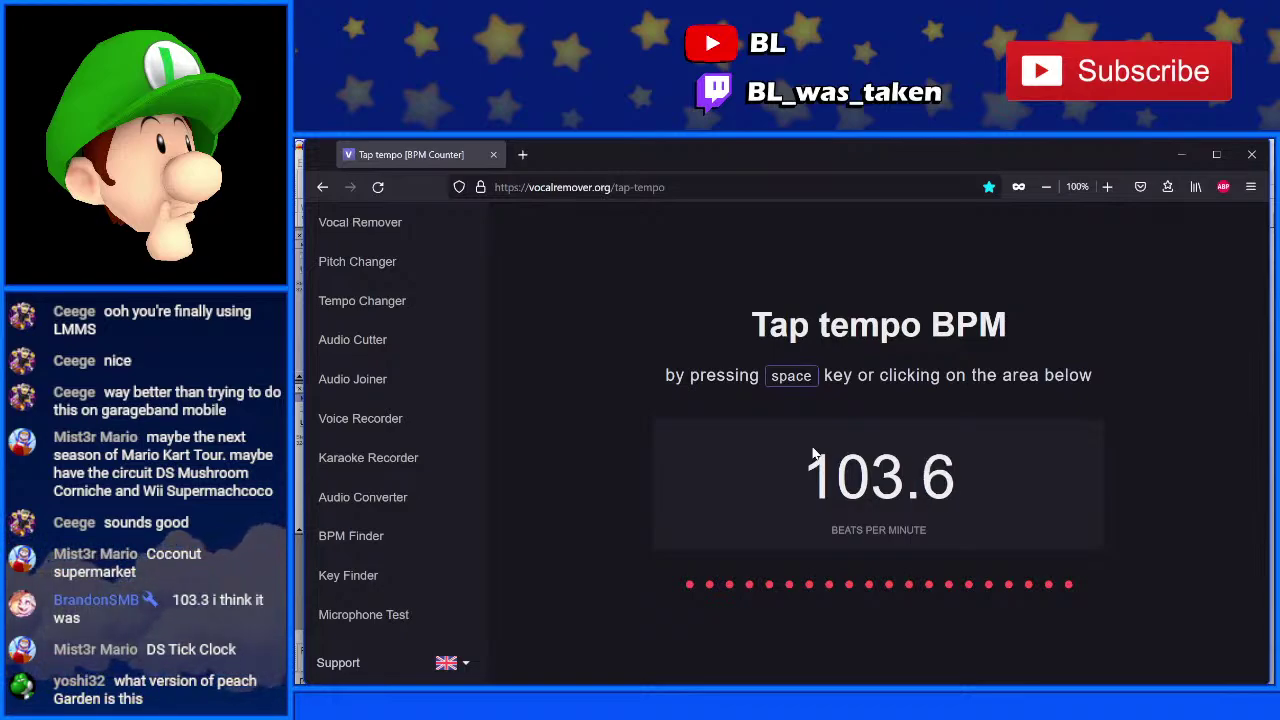
{"action": "key", "text": "space"}
{"action": "key", "text": "space"}
{"action": "key", "text": "space"}
{"action": "key", "text": "space"}
{"action": "key", "text": "space"}
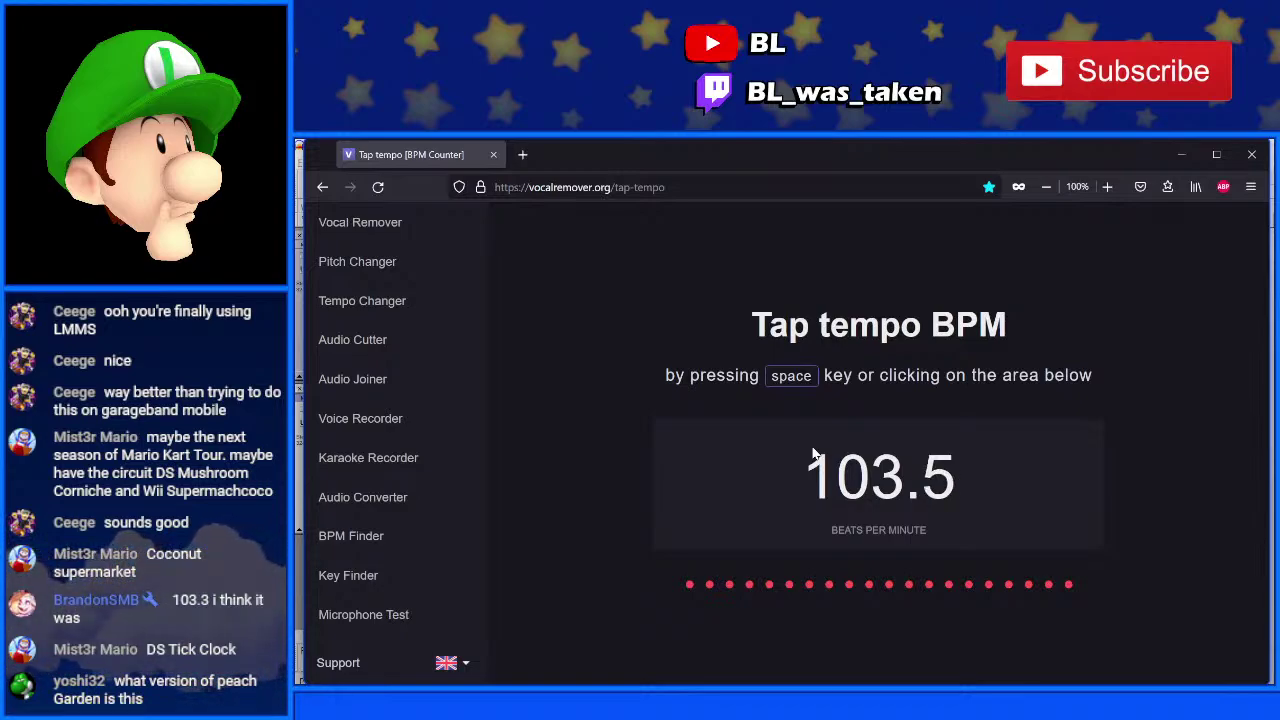
{"action": "key", "text": "space"}
{"action": "key", "text": "space"}
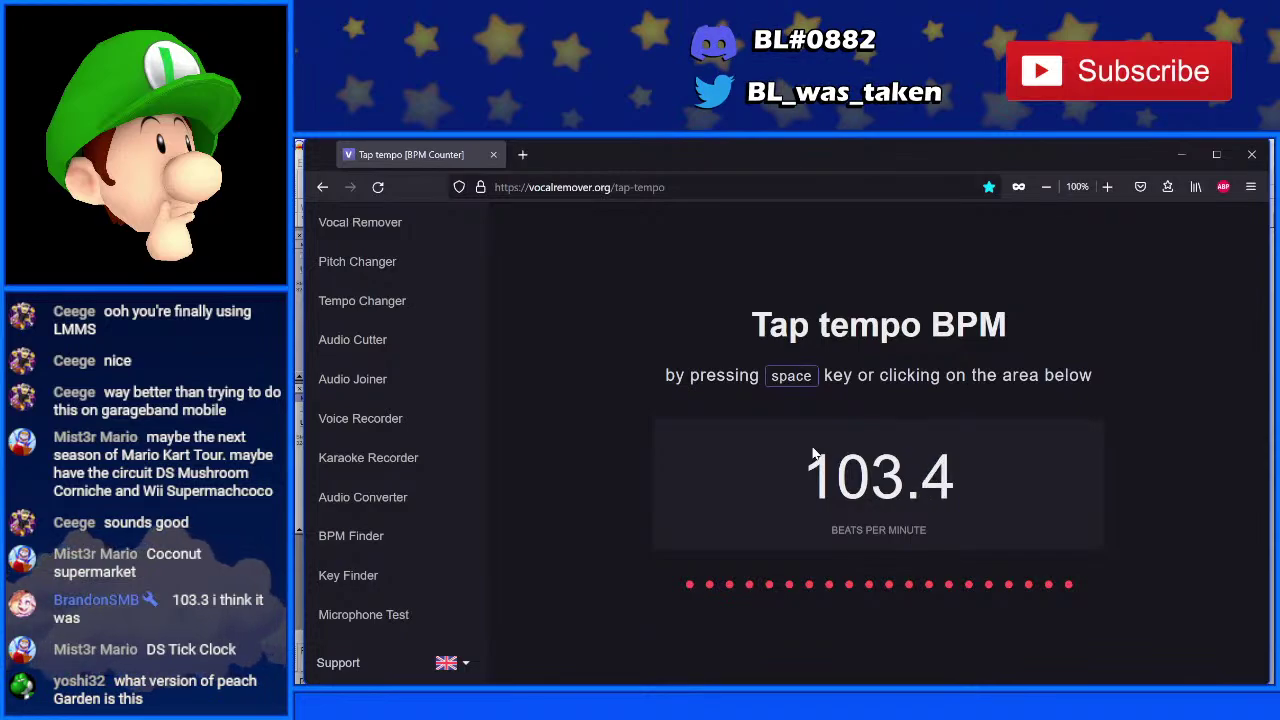
{"action": "key", "text": "space"}
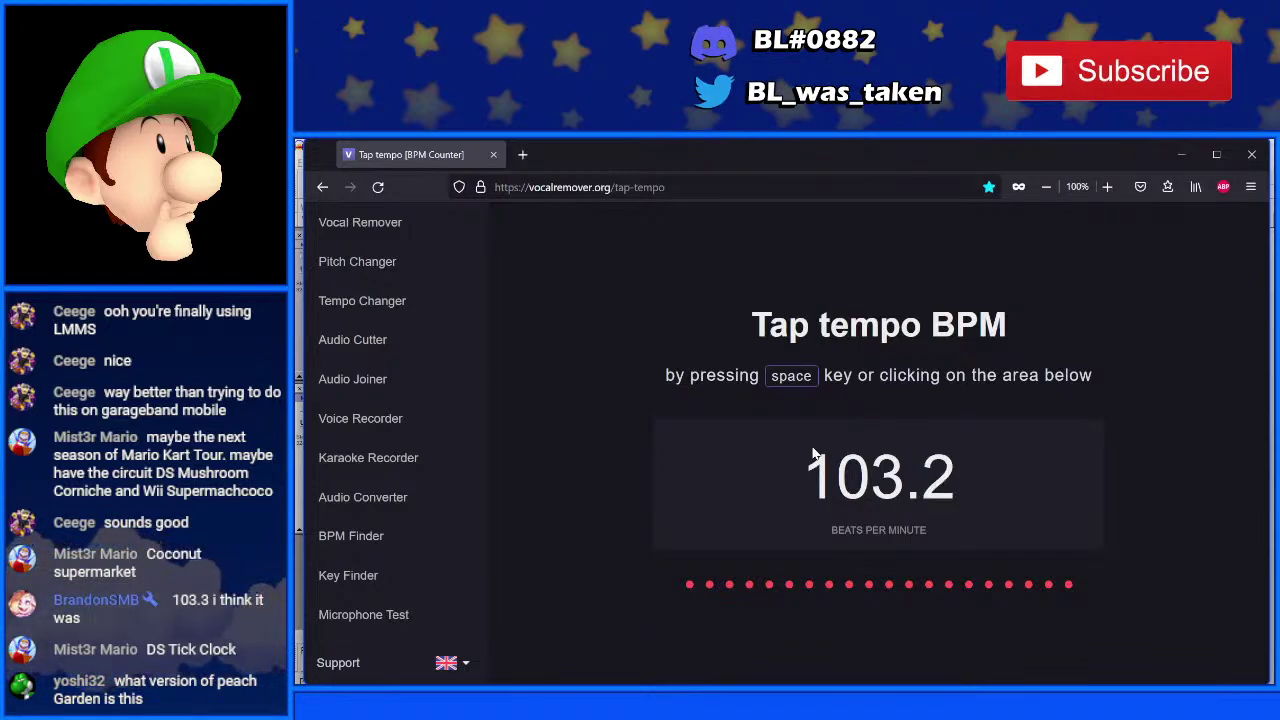
{"action": "key", "text": "space"}
- Stop the song in Audacity, then switch to LMMS and check the tempo setting of the frontrunner beats project
{"action": "left_click", "coordinate": [590, 672]}
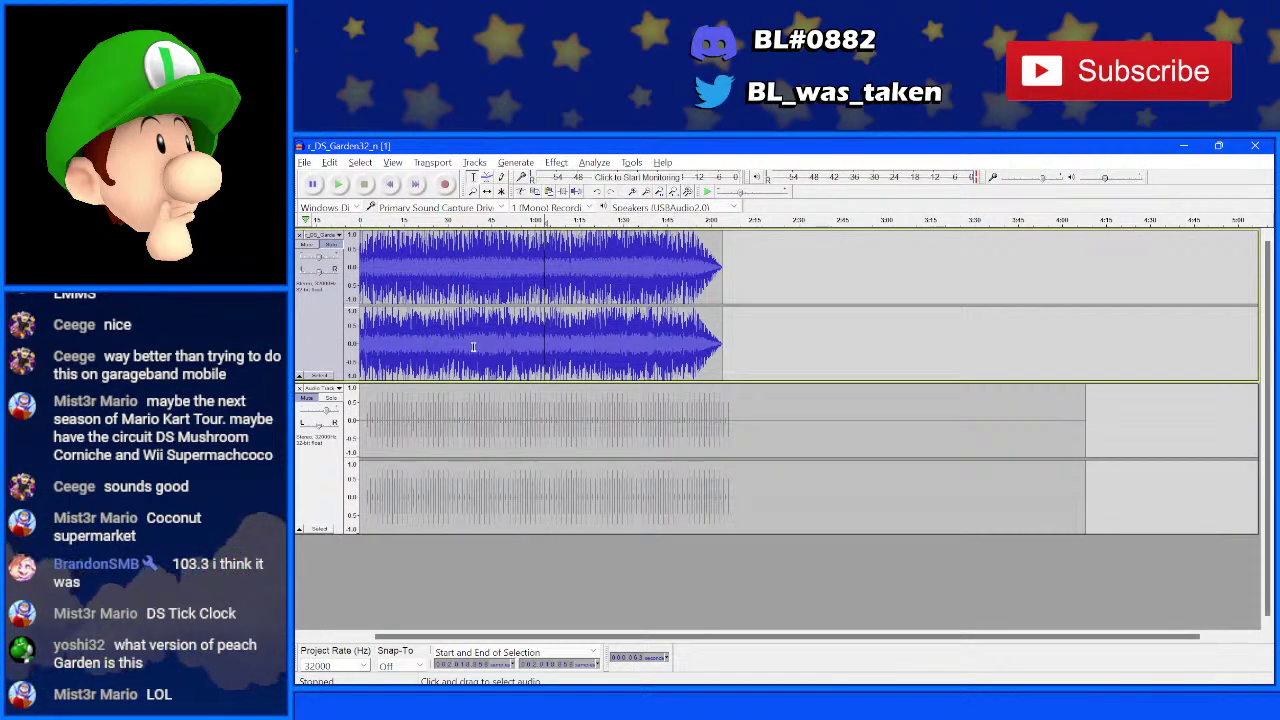
{"action": "mouse_move", "coordinate": [685, 690]}
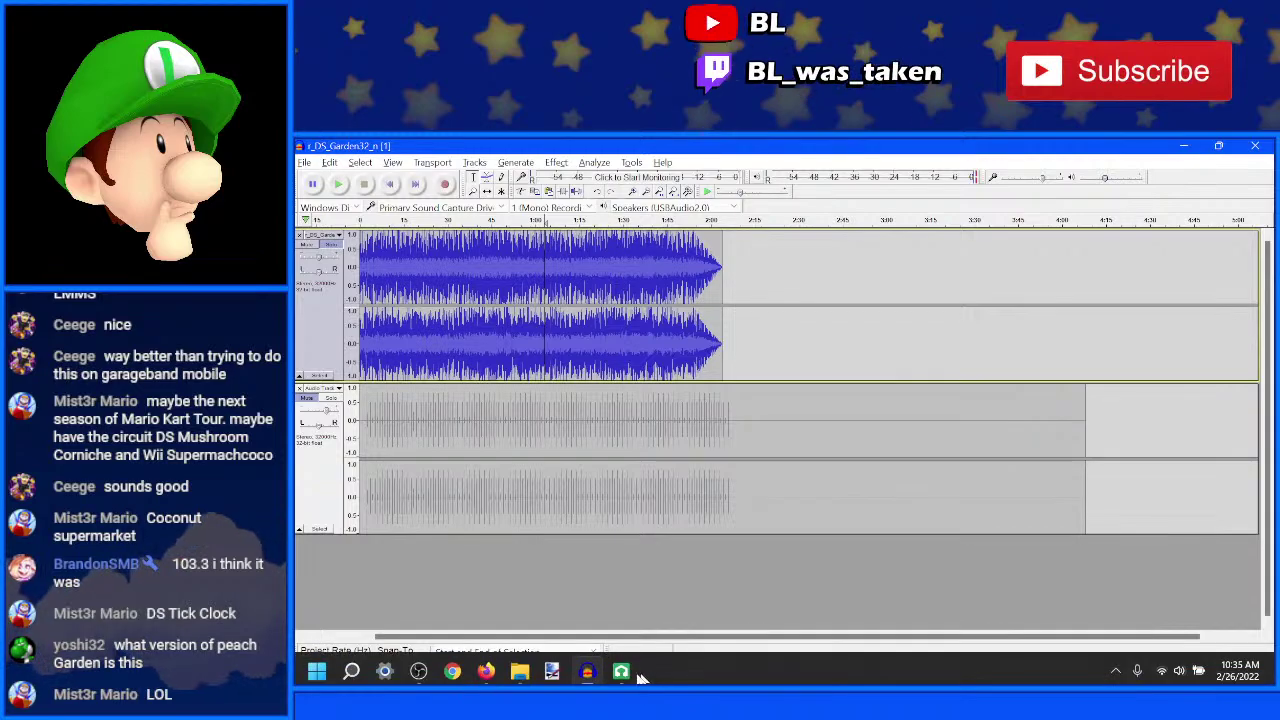
{"action": "left_click", "coordinate": [614, 668]}
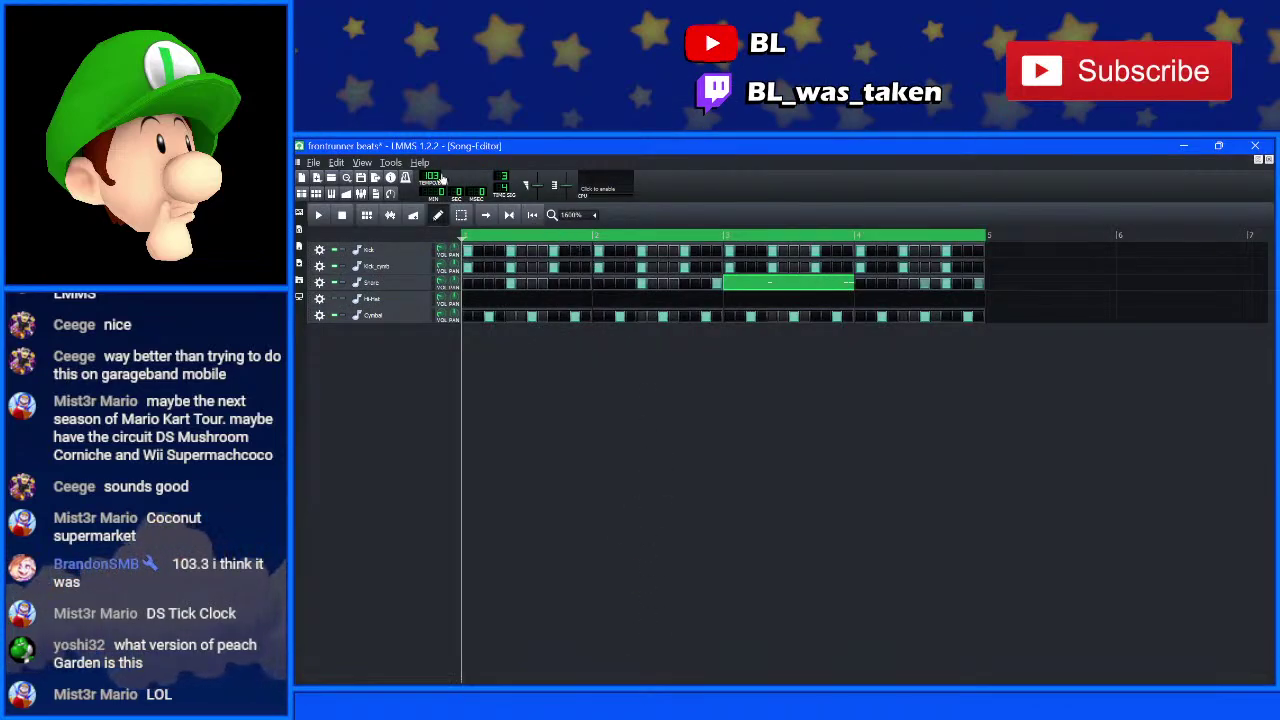
{"action": "double_click", "coordinate": [440, 177]}
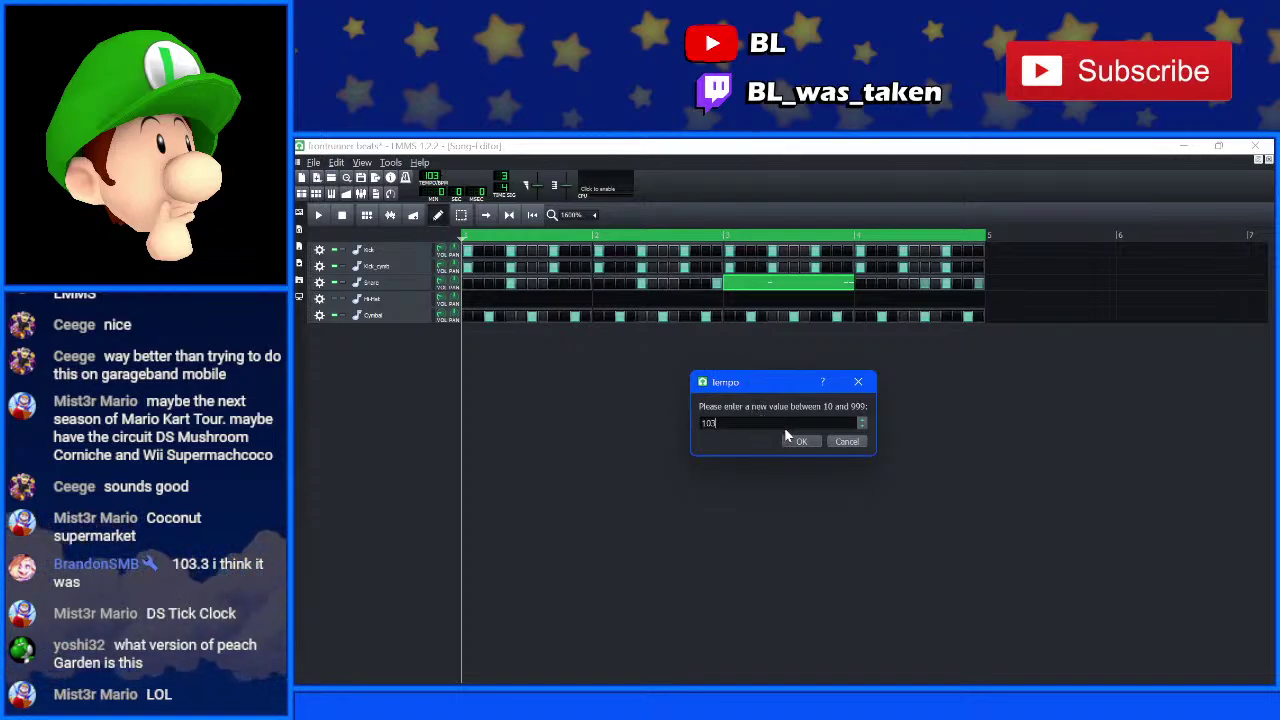
{"action": "left_click", "coordinate": [846, 442]}
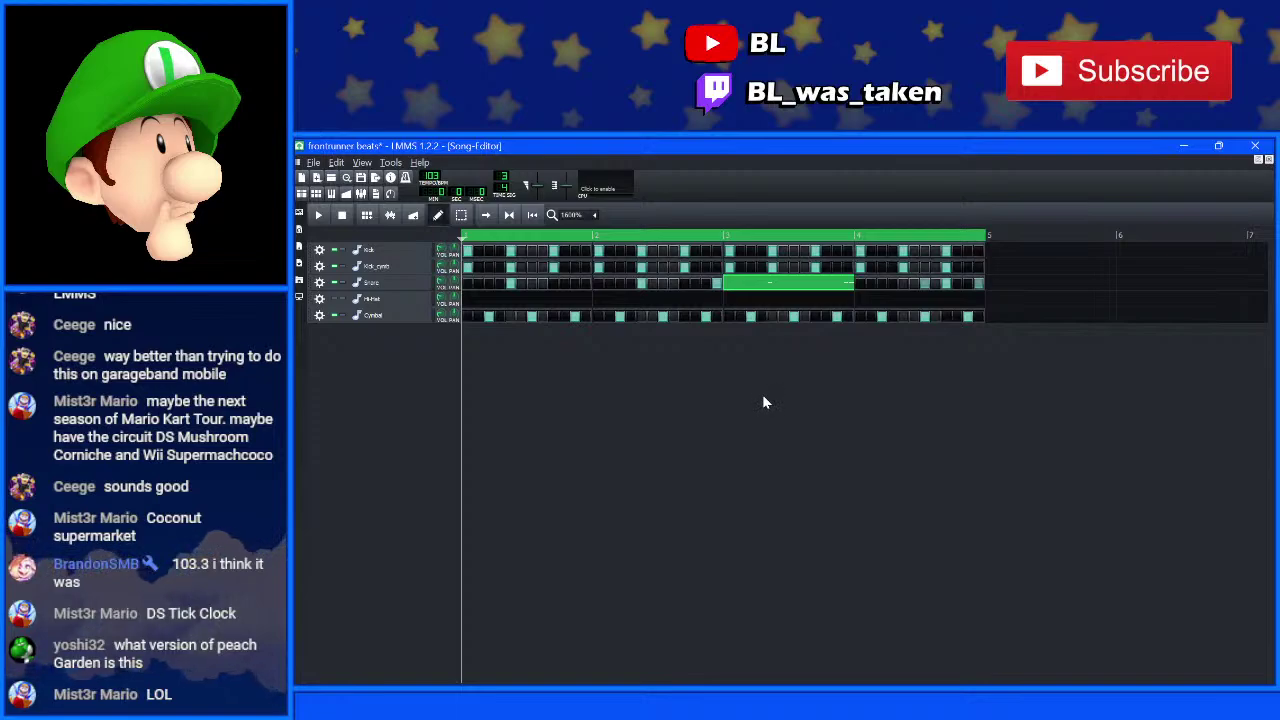
- Switch to Audacity and change the tempo of the whole r_DS_Garden32_n clip from 103.5 to 103 BPM
{"action": "key", "text": "alt+Tab"}
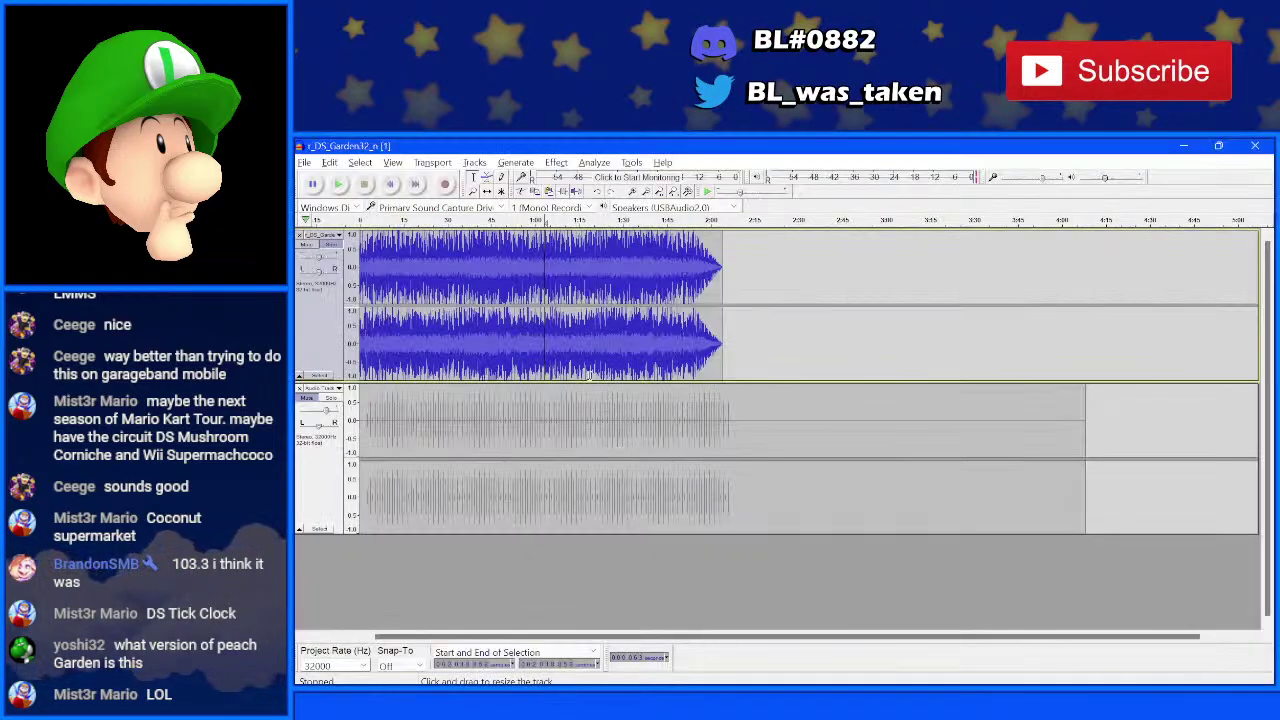
{"action": "double_click", "coordinate": [535, 362]}
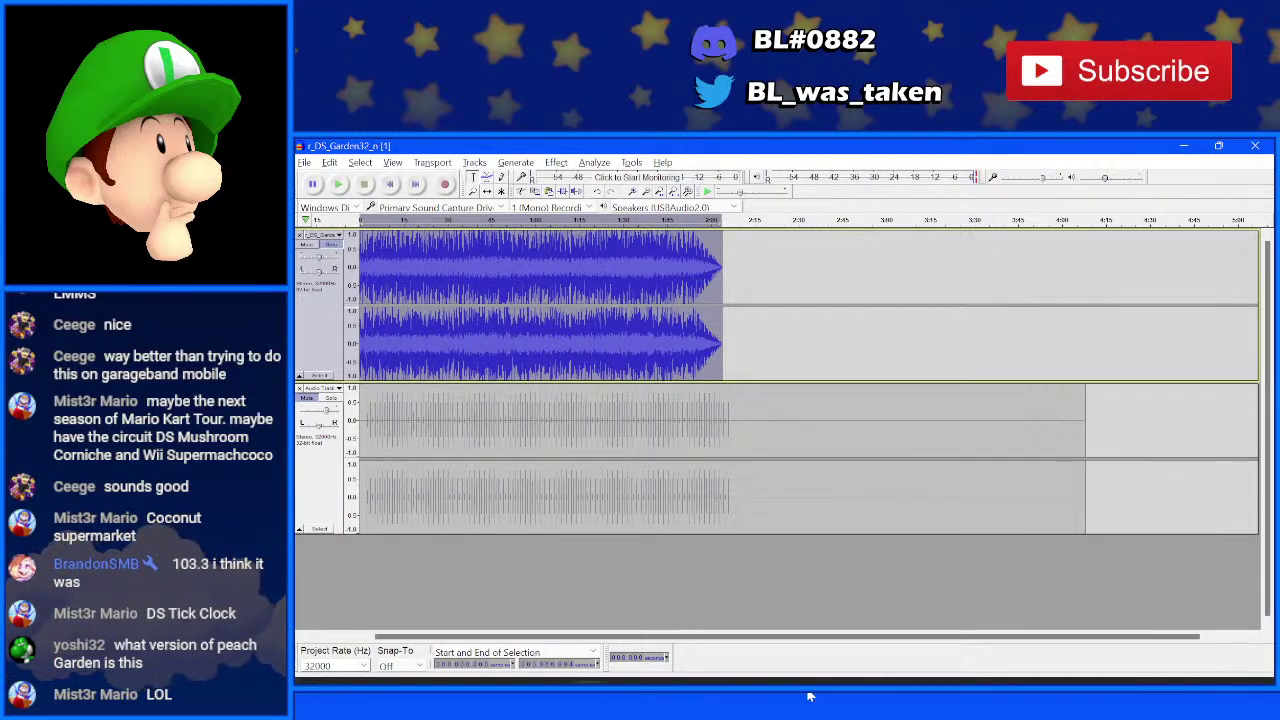
{"action": "left_click", "coordinate": [558, 163]}
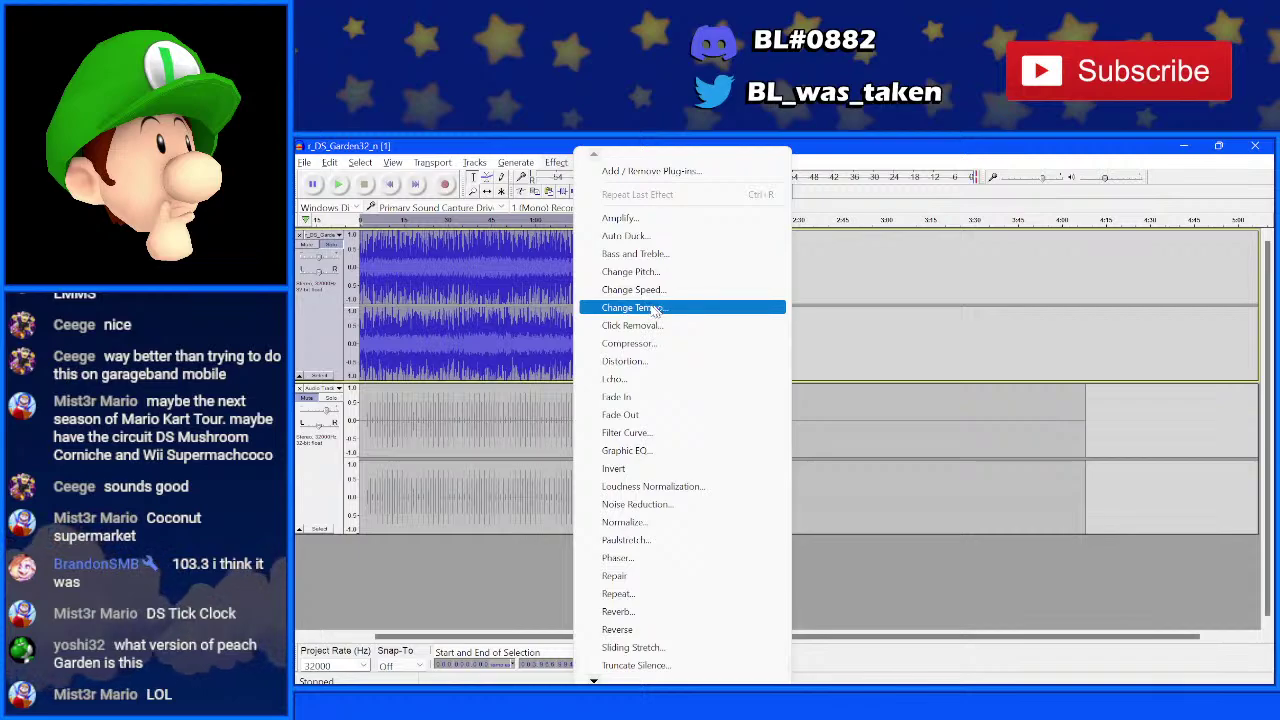
{"action": "left_click", "coordinate": [636, 310]}
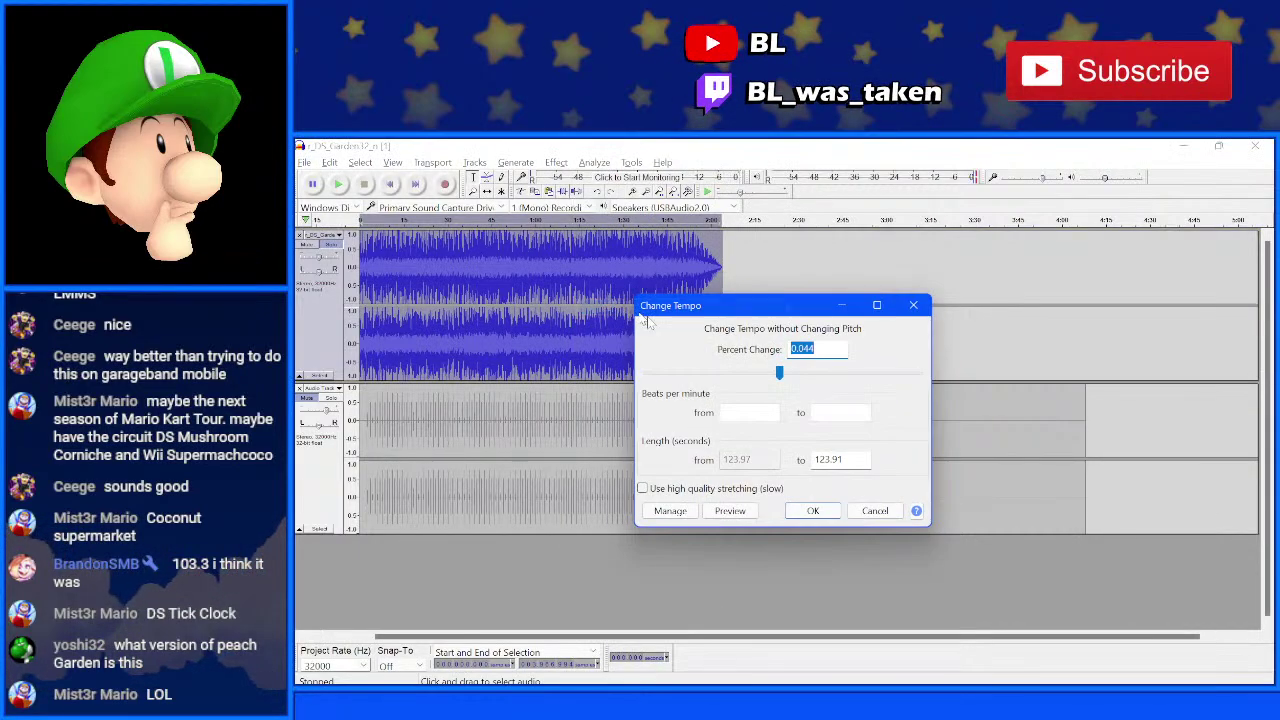
{"action": "left_click", "coordinate": [751, 407]}
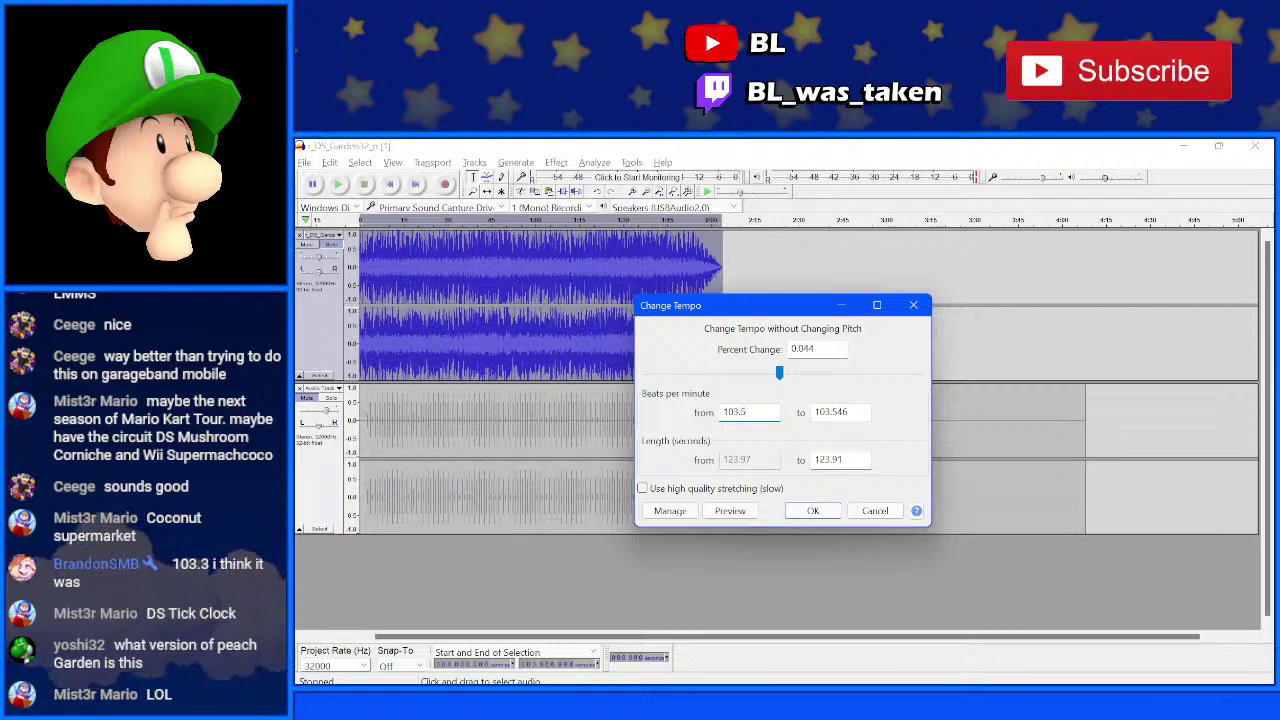
{"action": "double_click", "coordinate": [850, 411]}
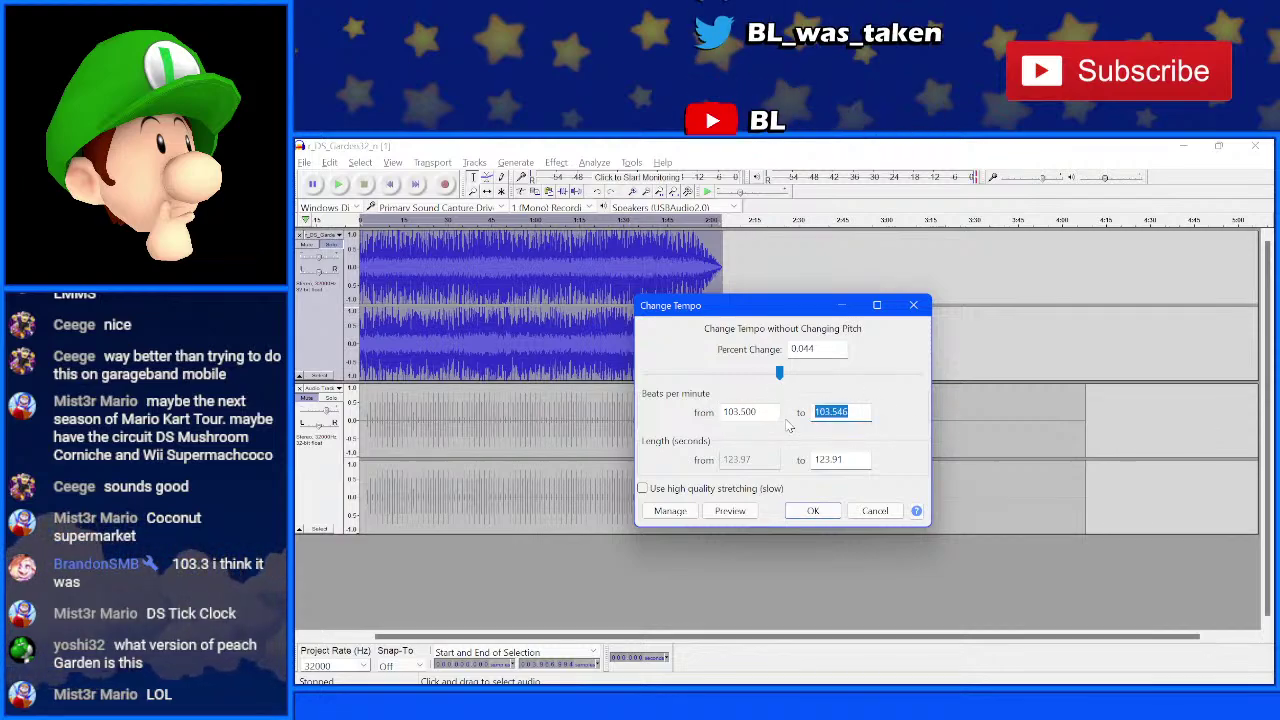
{"action": "type", "text": "103"}
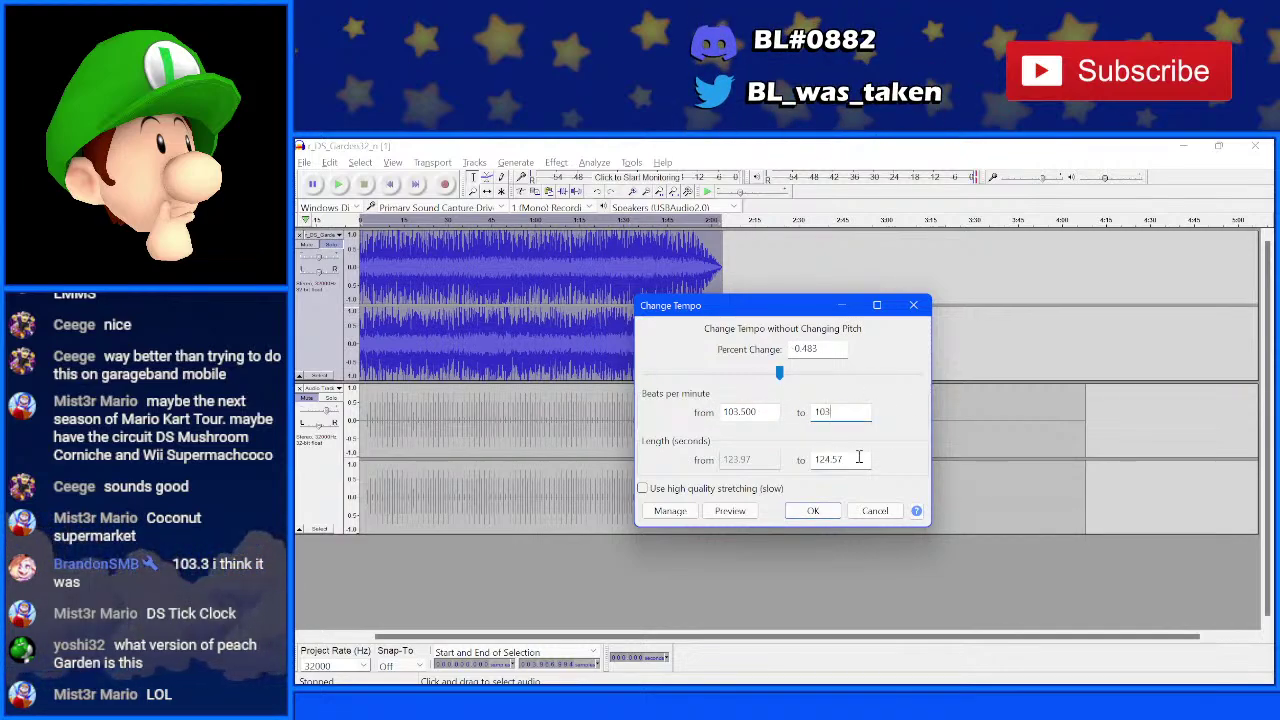
{"action": "left_click", "coordinate": [813, 510]}
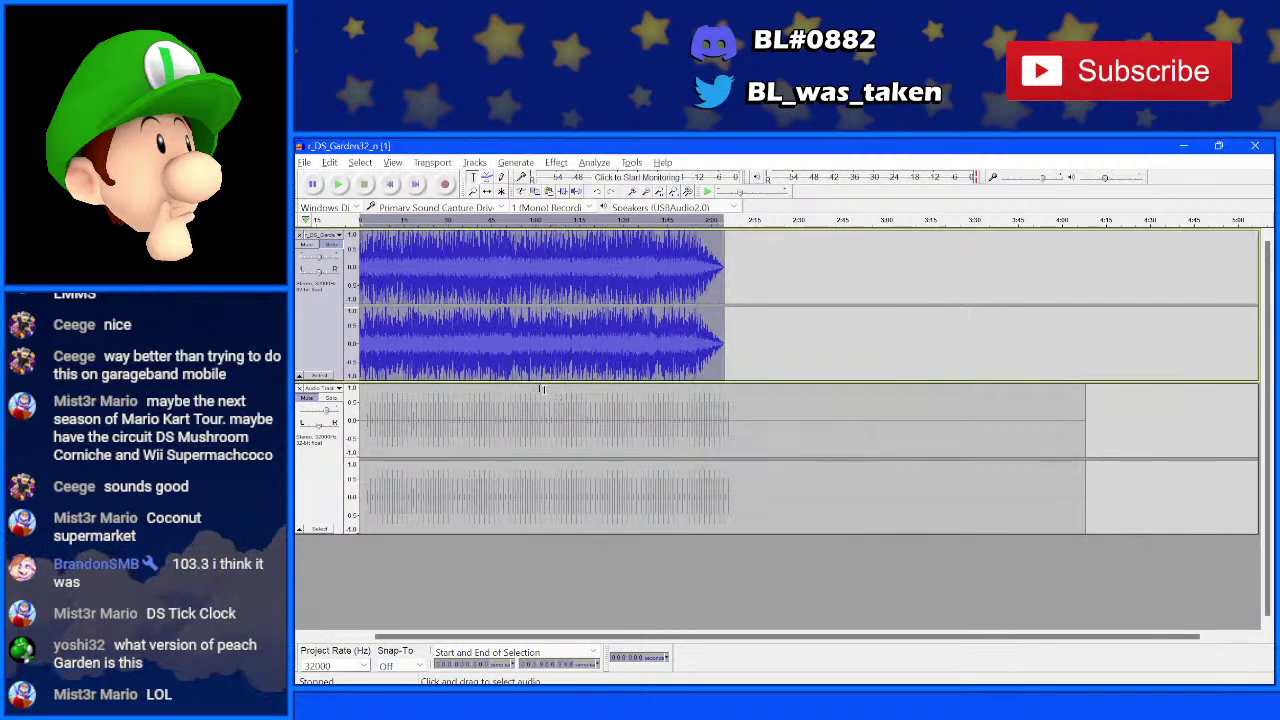
- Unsolo the song and delete the tiny gap before the rhythm track's first click, aligning it with the song's beat at about 2.6 seconds
{"action": "left_click", "coordinate": [372, 410]}
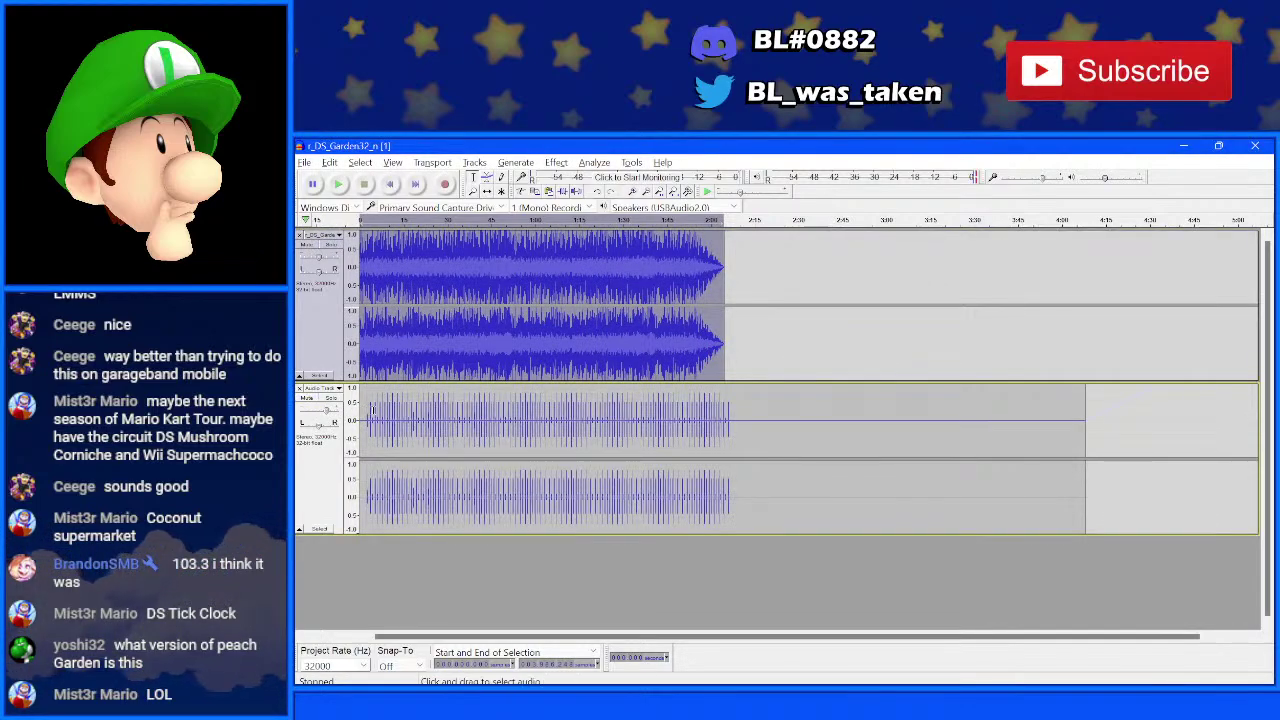
{"action": "scroll", "coordinate": [388, 430], "scroll_direction": "up", "scroll_amount": 5}
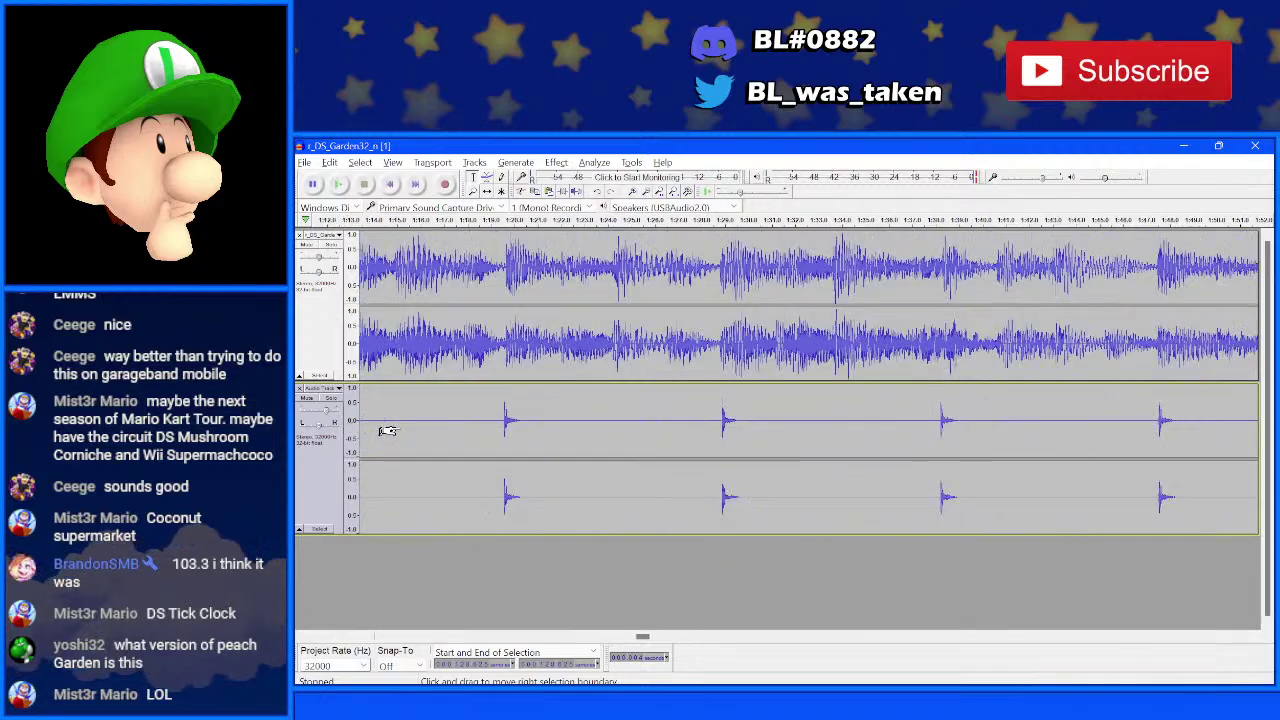
{"action": "scroll", "coordinate": [388, 430], "scroll_direction": "up", "scroll_amount": 1}
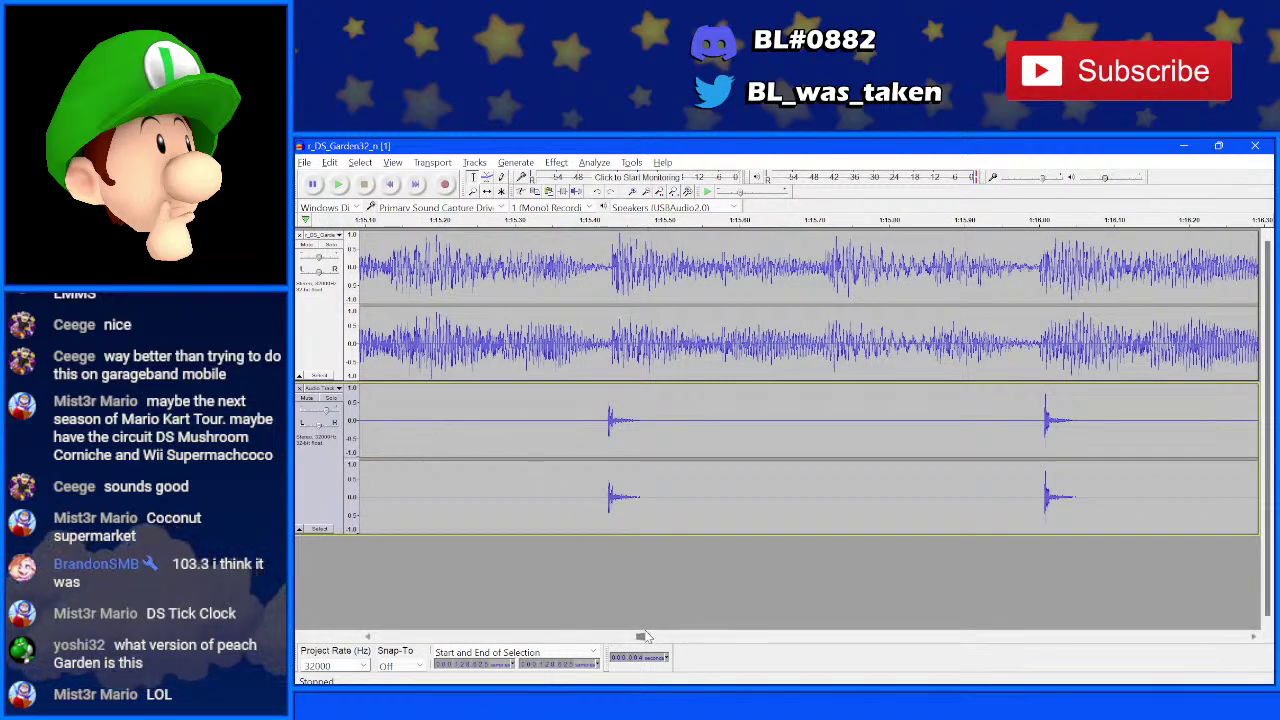
{"action": "left_click_drag", "start_coordinate": [643, 636], "coordinate": [420, 580]}
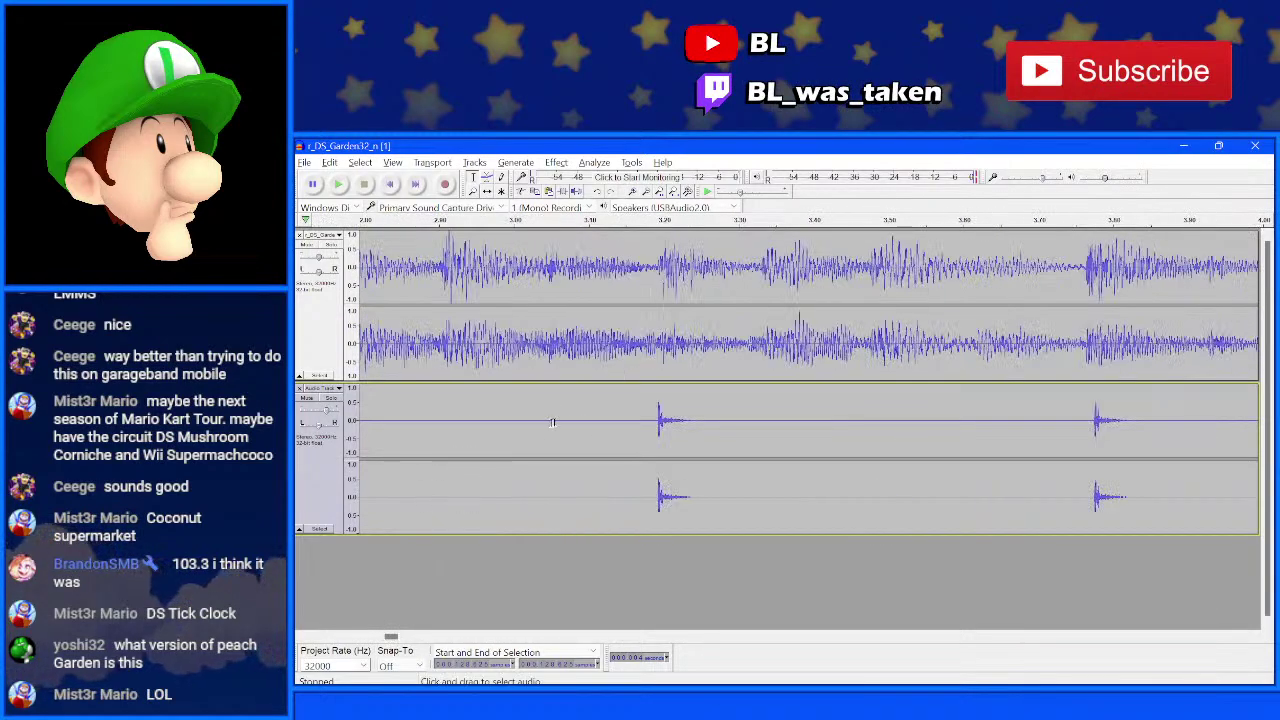
{"action": "left_click_drag", "start_coordinate": [594, 419], "coordinate": [354, 436]}
{"action": "left_click", "coordinate": [466, 428]}
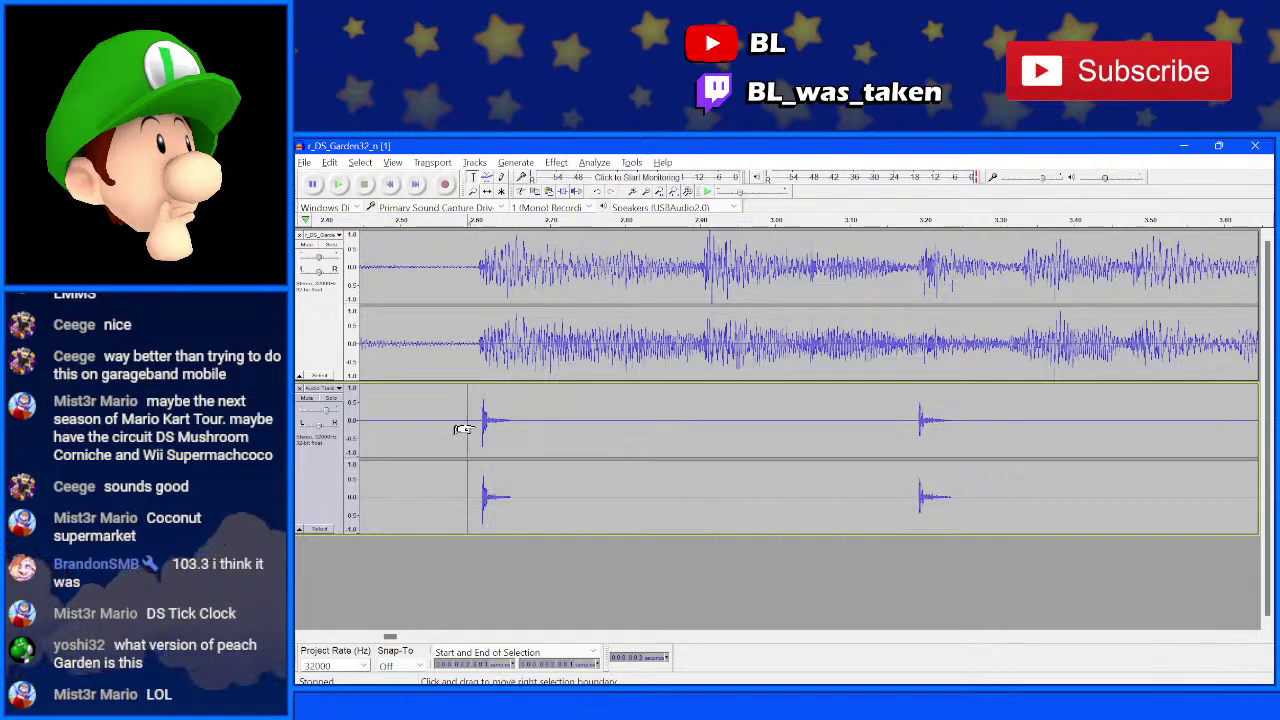
{"action": "scroll", "coordinate": [462, 429], "scroll_direction": "up", "scroll_amount": 4}
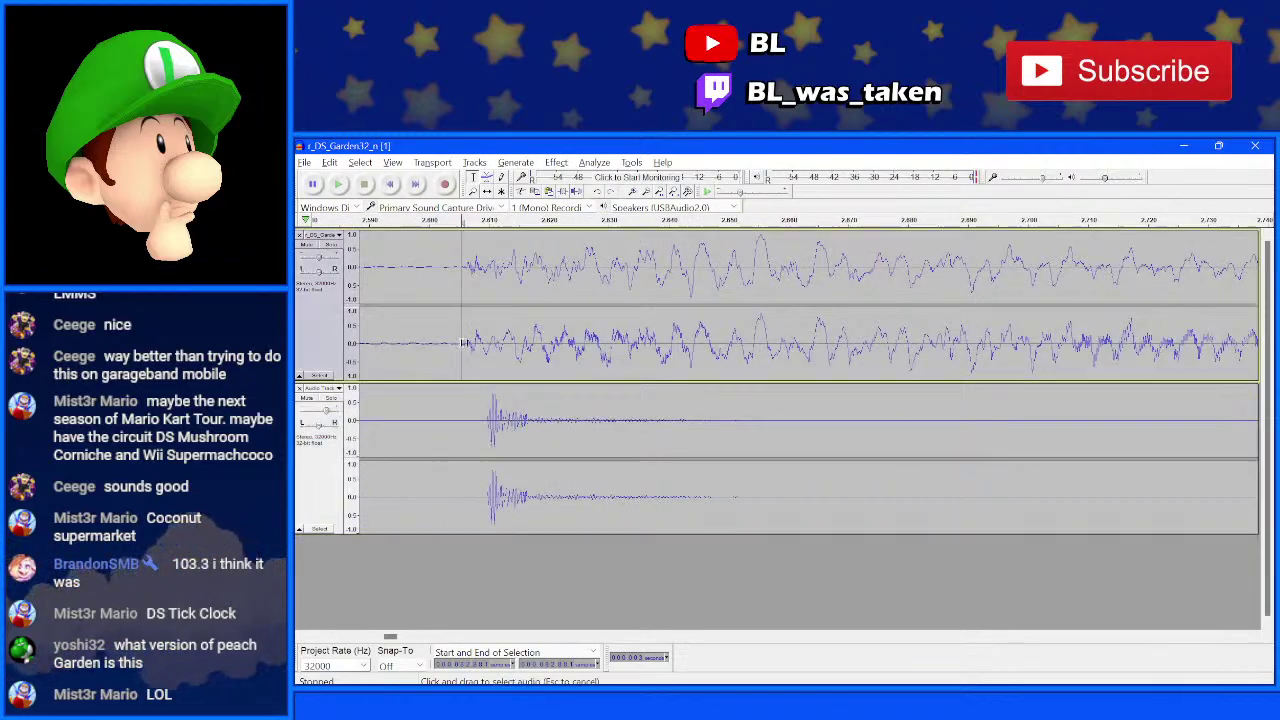
{"action": "left_click_drag", "start_coordinate": [463, 342], "coordinate": [490, 342]}
{"action": "left_click_drag", "start_coordinate": [487, 420], "coordinate": [458, 422]}
{"action": "key", "text": "Delete"}
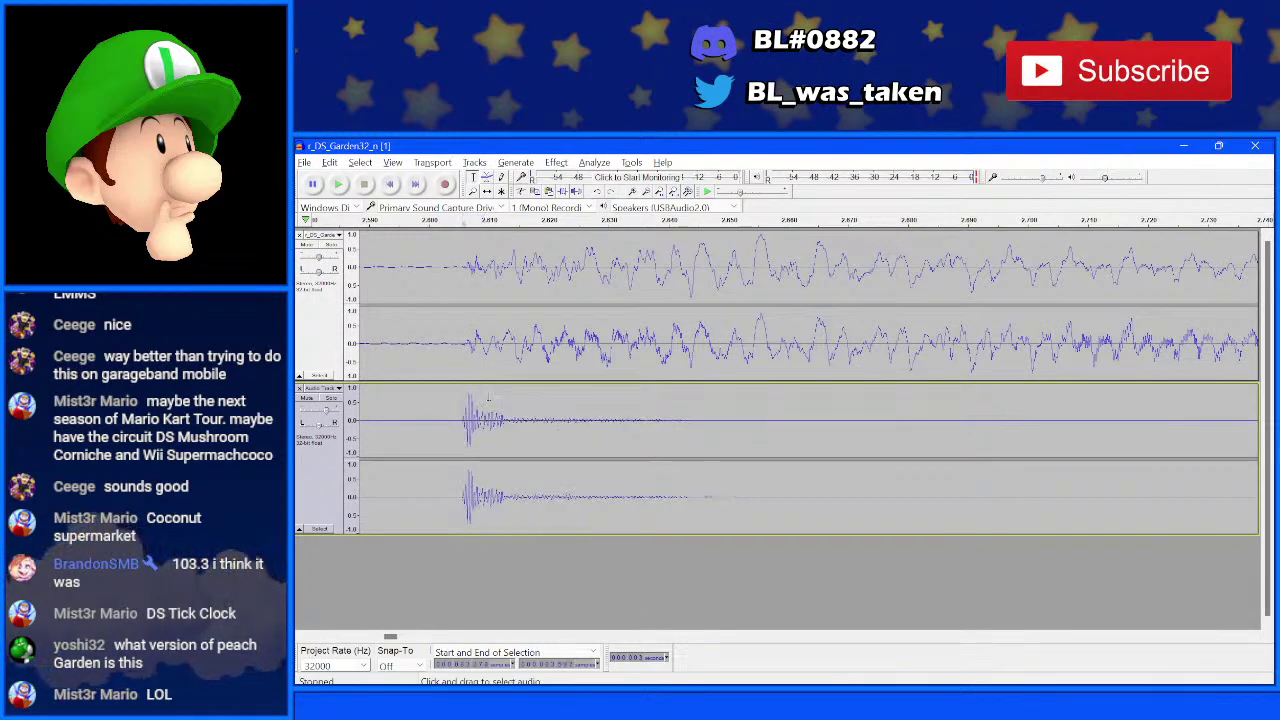
- Play the song together with the rhythm track, skipping to several later points to check that they stay in time
{"action": "key", "text": "space"}
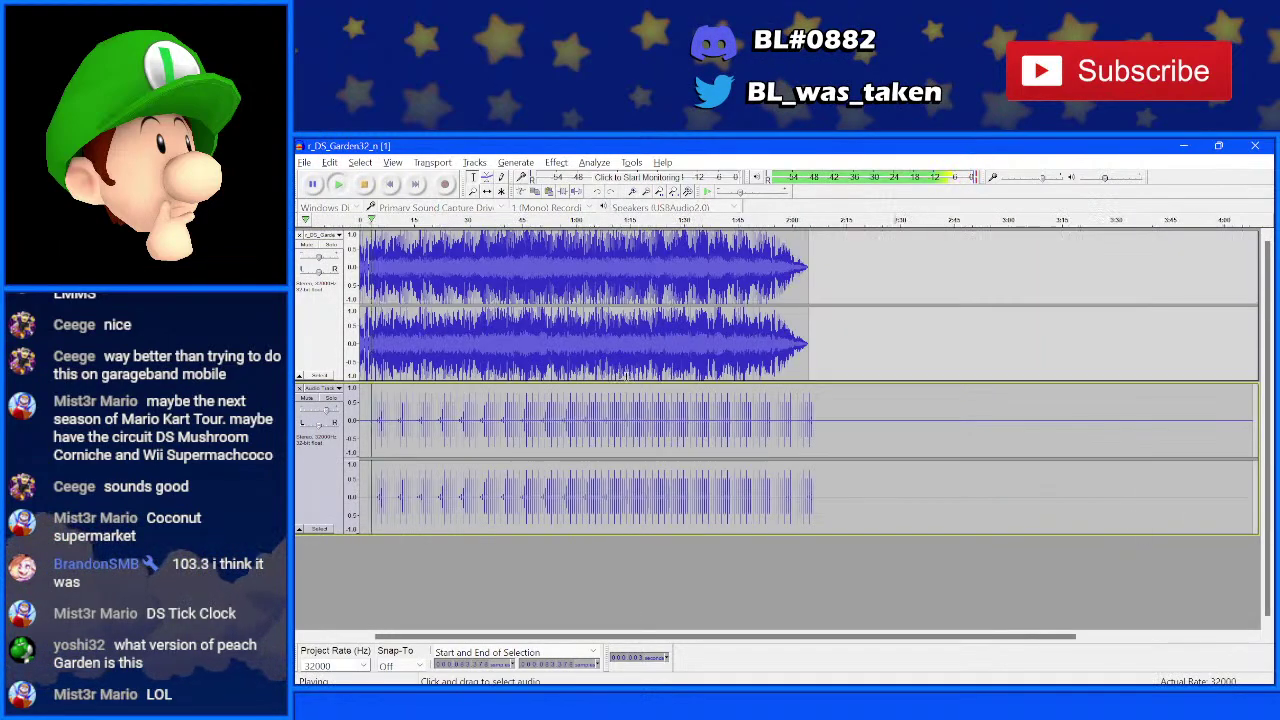
{"action": "key", "text": "ctrl+f"}
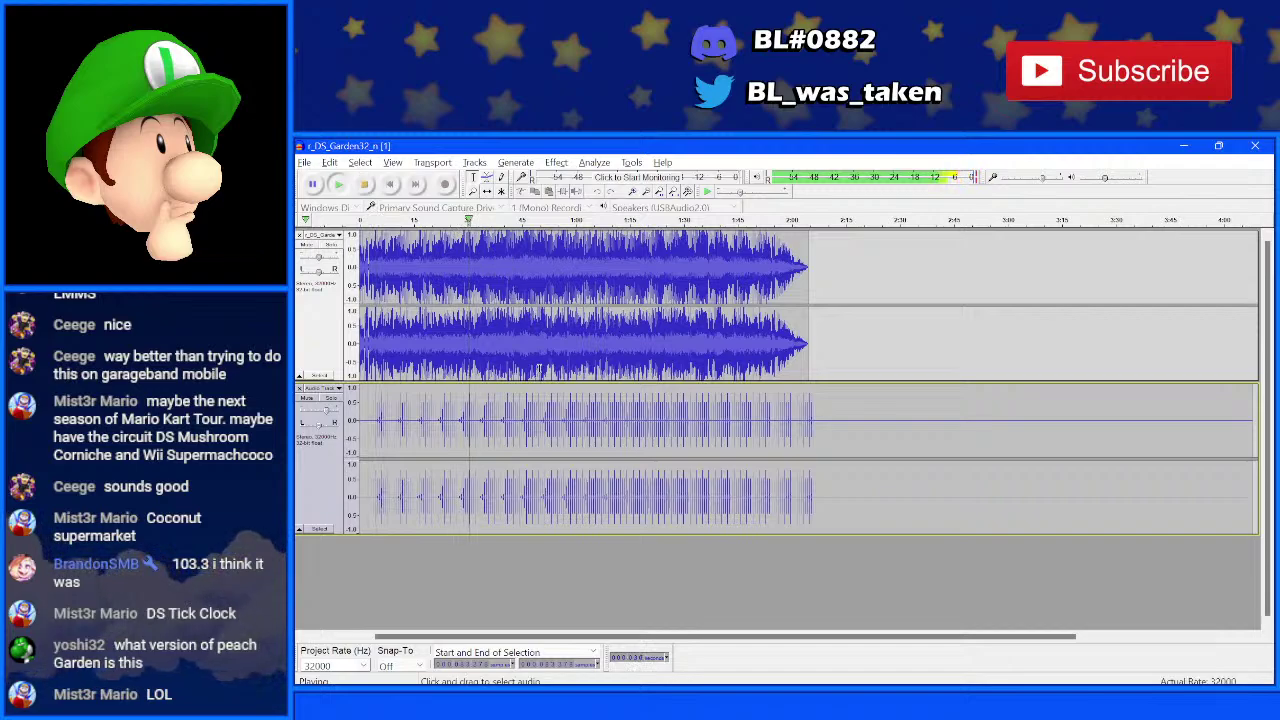
{"action": "left_click", "coordinate": [551, 228]}
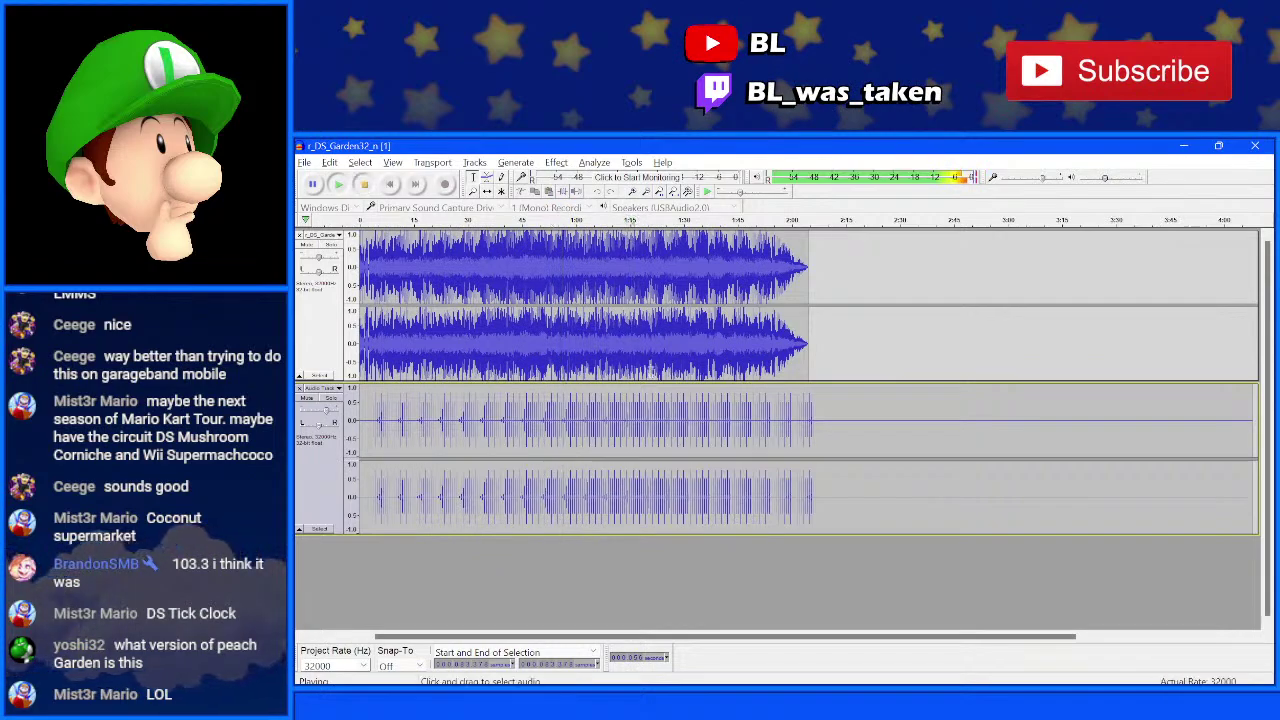
{"action": "left_click", "coordinate": [633, 226]}
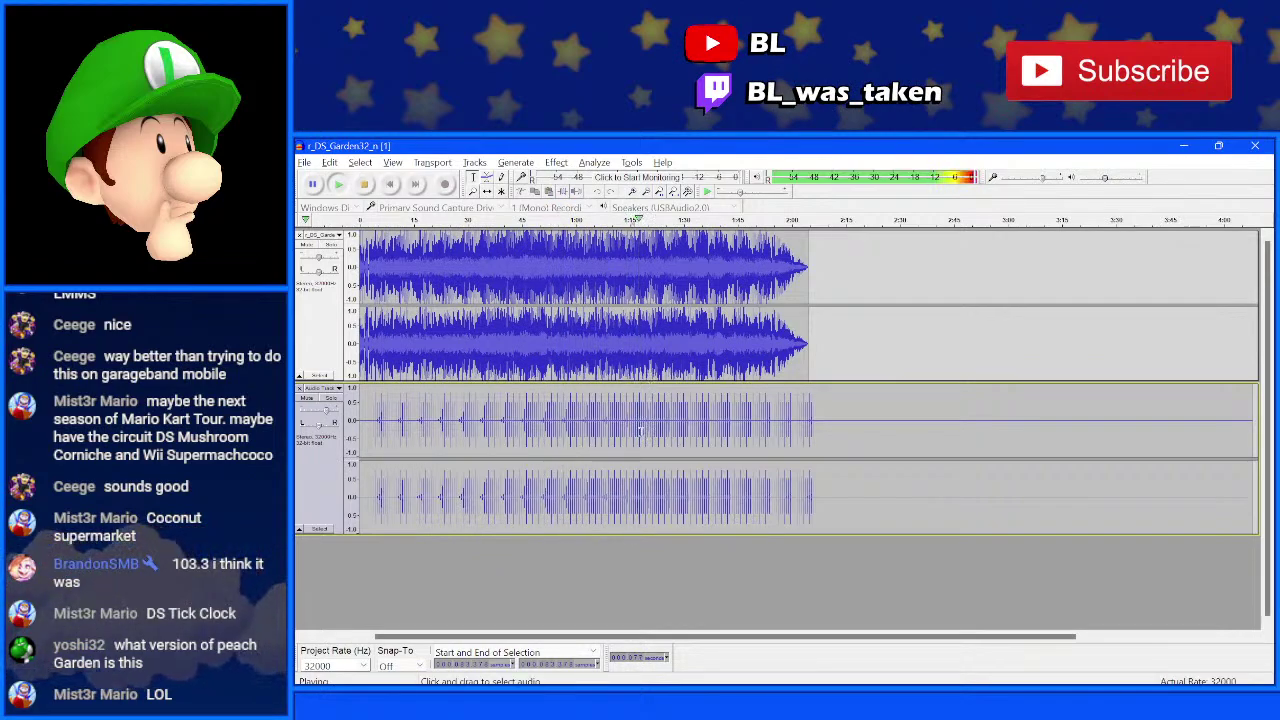
{"action": "key", "text": "space"}
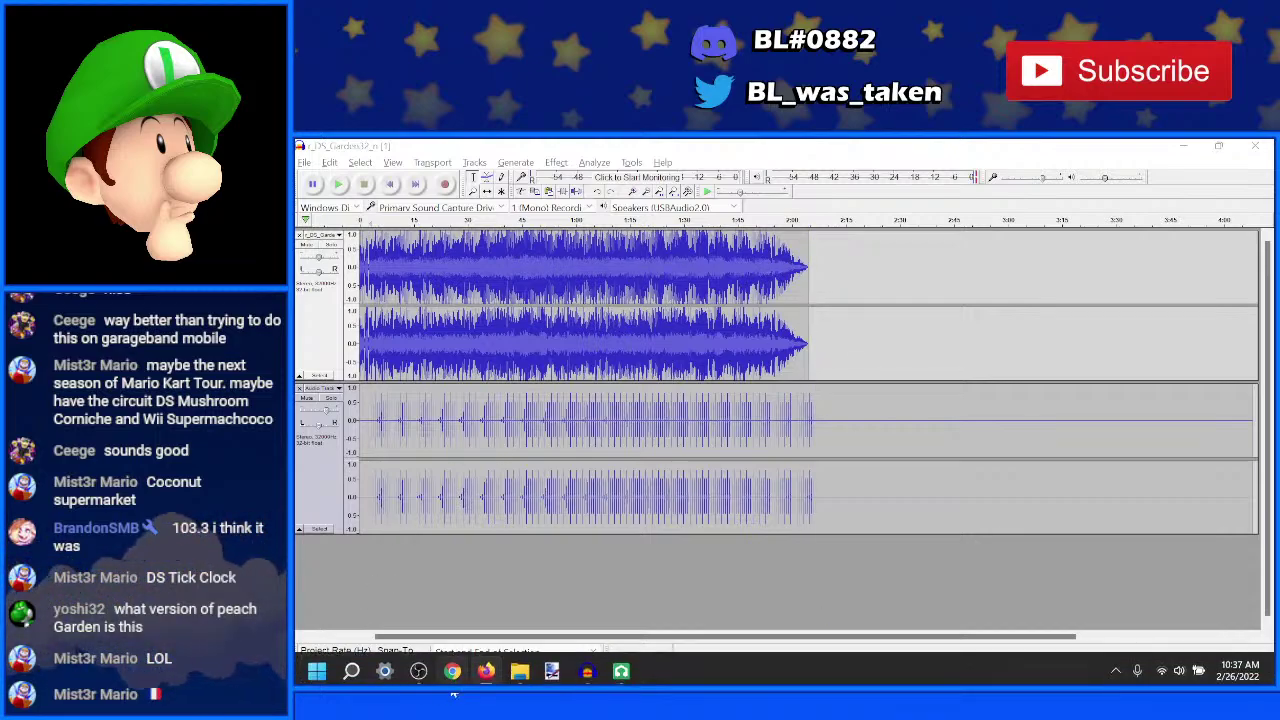
- Import frontrunner beats.wav from the Downloads folder into the Audacity project as a new track
{"action": "mouse_move", "coordinate": [519, 671]}
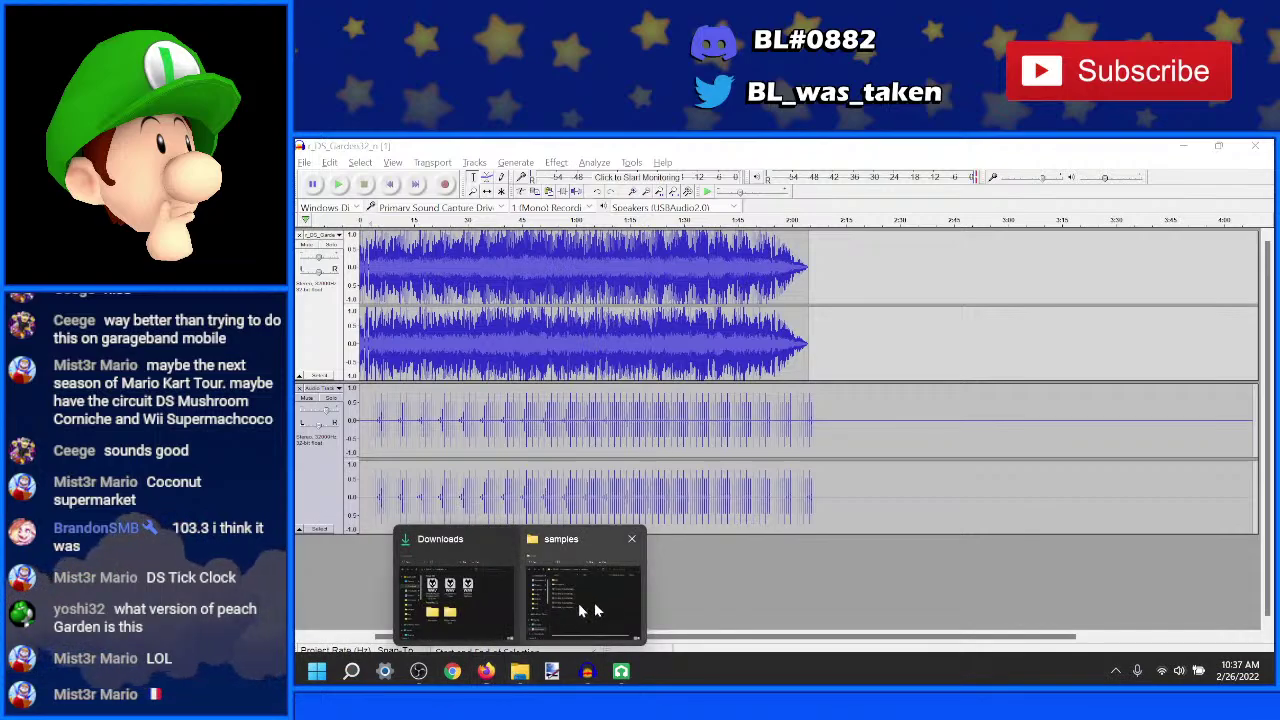
{"action": "left_click", "coordinate": [478, 598]}
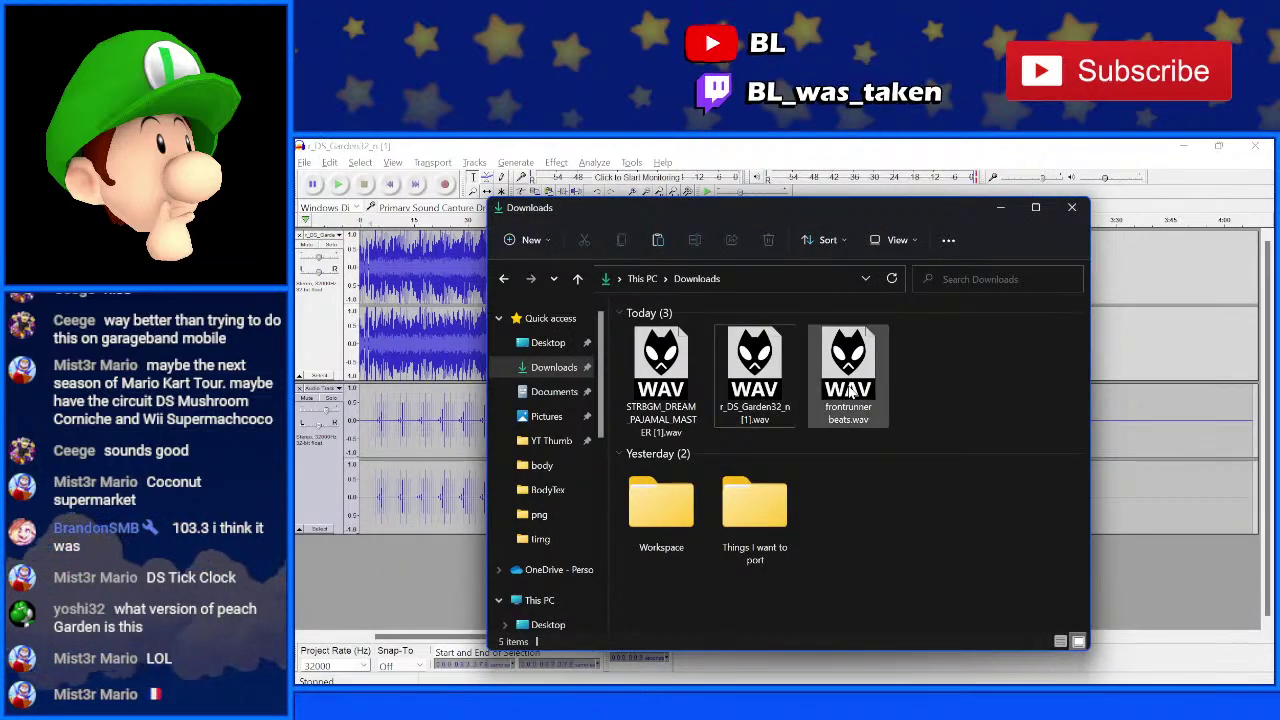
{"action": "left_click_drag", "start_coordinate": [848, 390], "coordinate": [363, 566]}
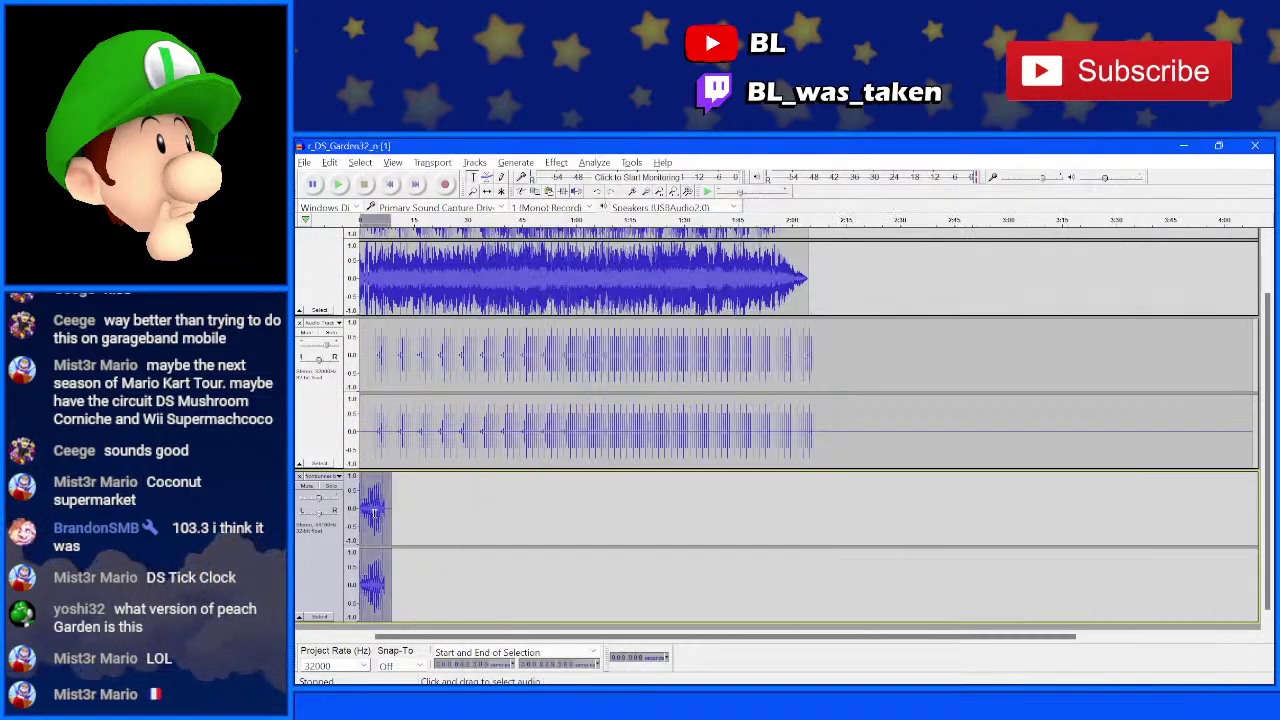
- Copy the entire frontrunner beats clip and replace the original audio in its track with silence
{"action": "scroll", "coordinate": [375, 510], "scroll_direction": "up", "scroll_amount": 2}
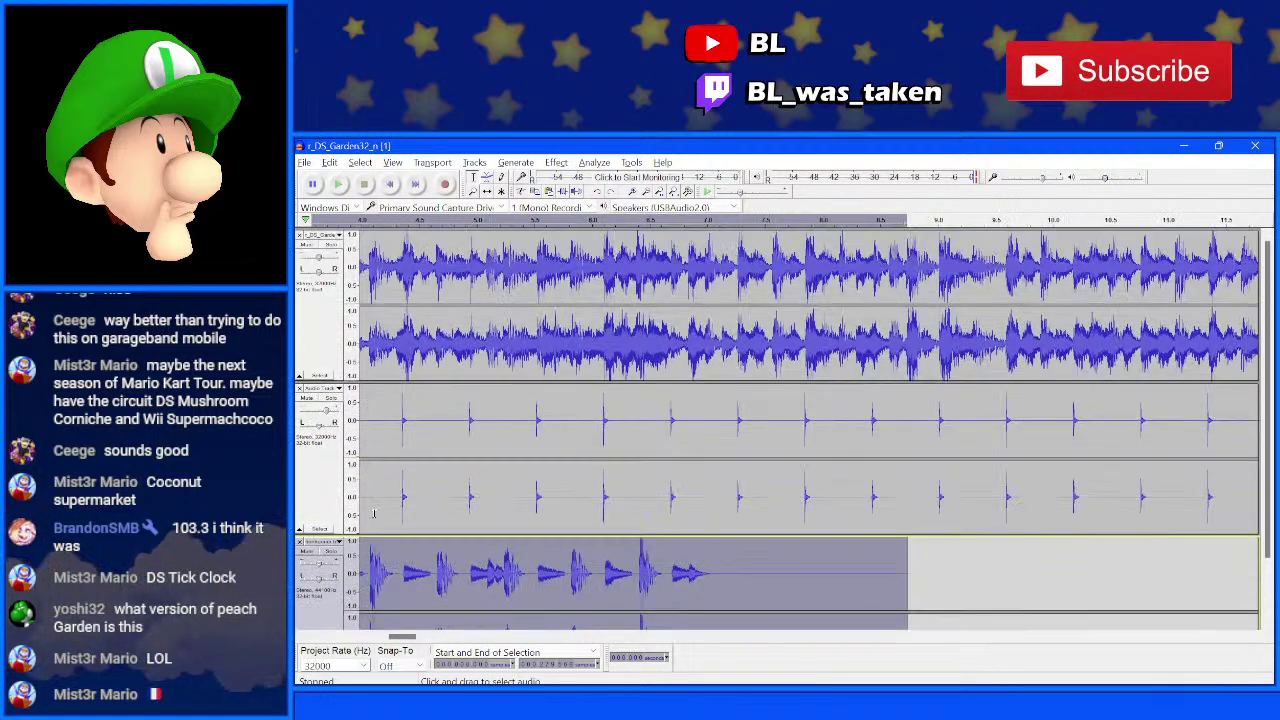
{"action": "scroll", "coordinate": [375, 510], "scroll_direction": "down", "scroll_amount": 2}
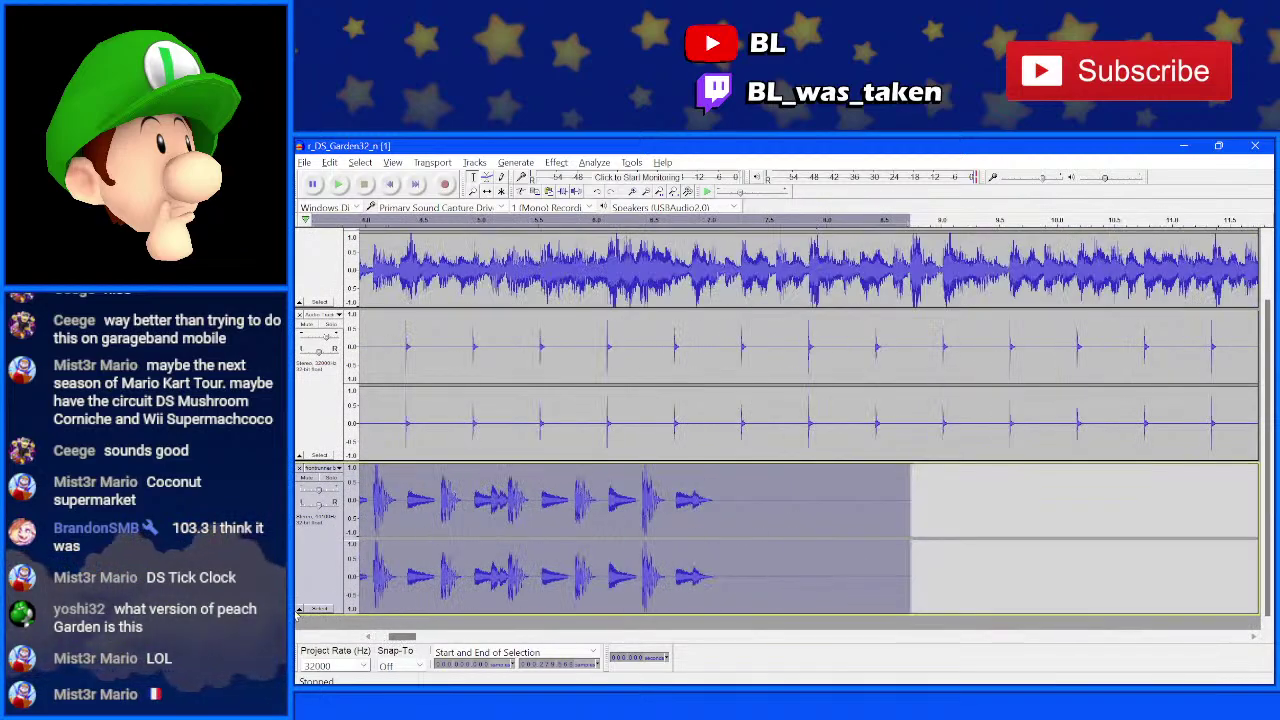
{"action": "left_click_drag", "start_coordinate": [664, 505], "coordinate": [910, 502]}
{"action": "left_click_drag", "start_coordinate": [748, 505], "coordinate": [856, 505]}
{"action": "left_click", "coordinate": [690, 508]}
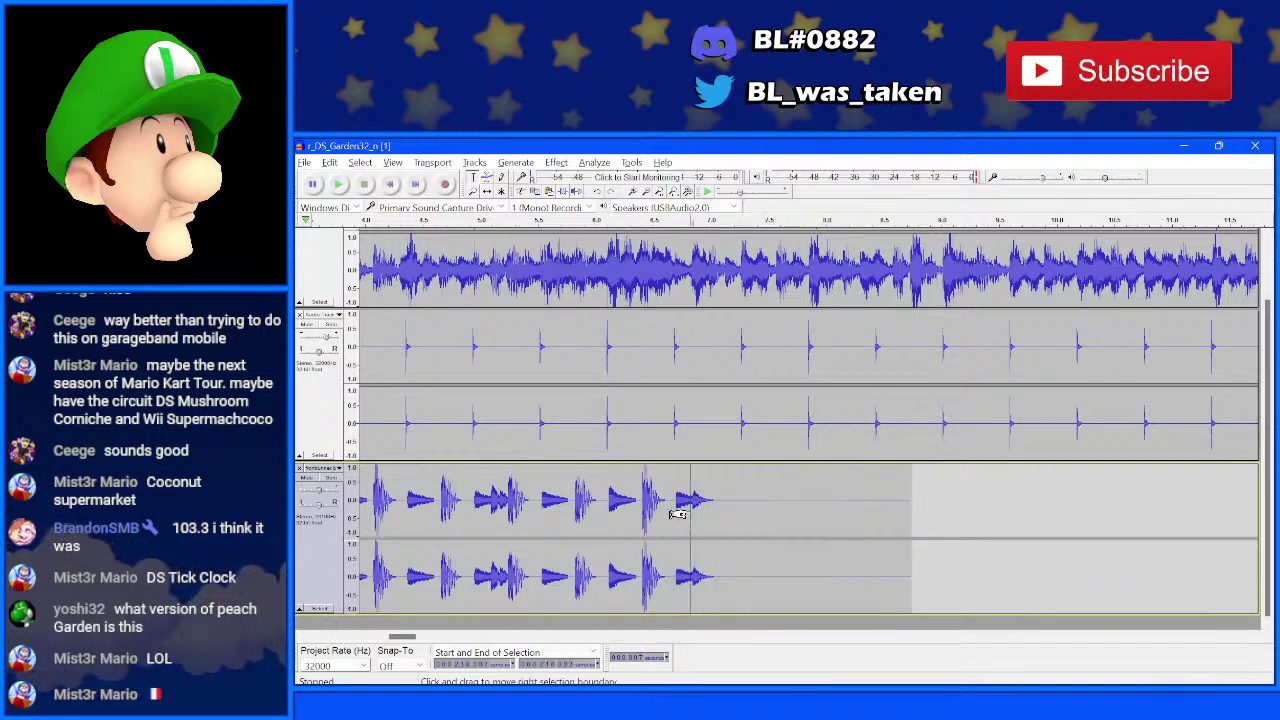
{"action": "scroll", "coordinate": [690, 508], "scroll_direction": "left", "scroll_amount": 5}
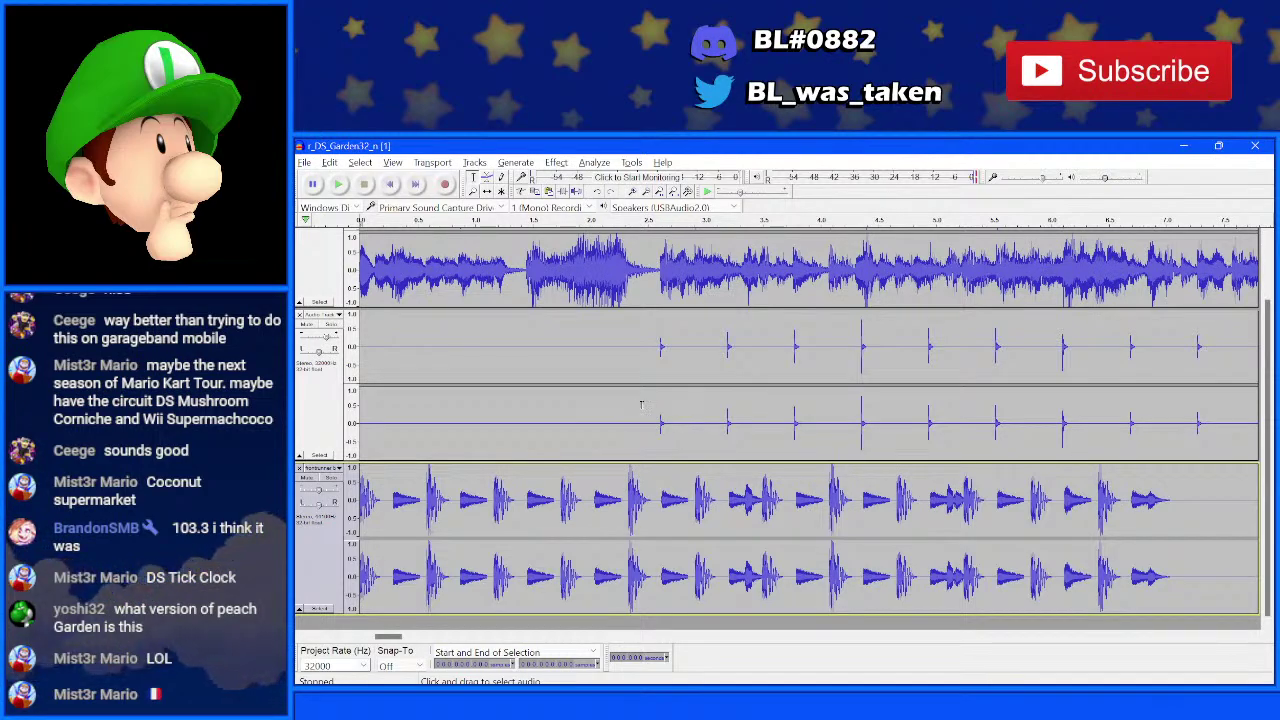
{"action": "double_click", "coordinate": [575, 500]}
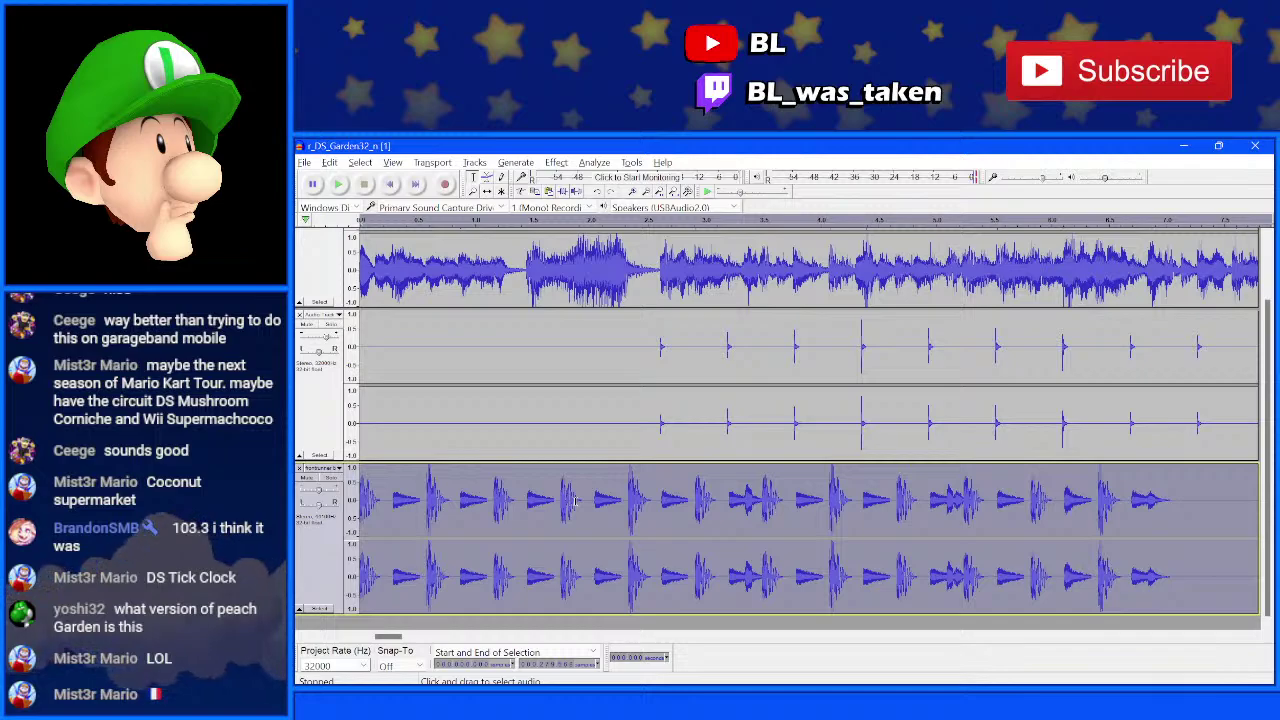
{"action": "key", "text": "Delete"}
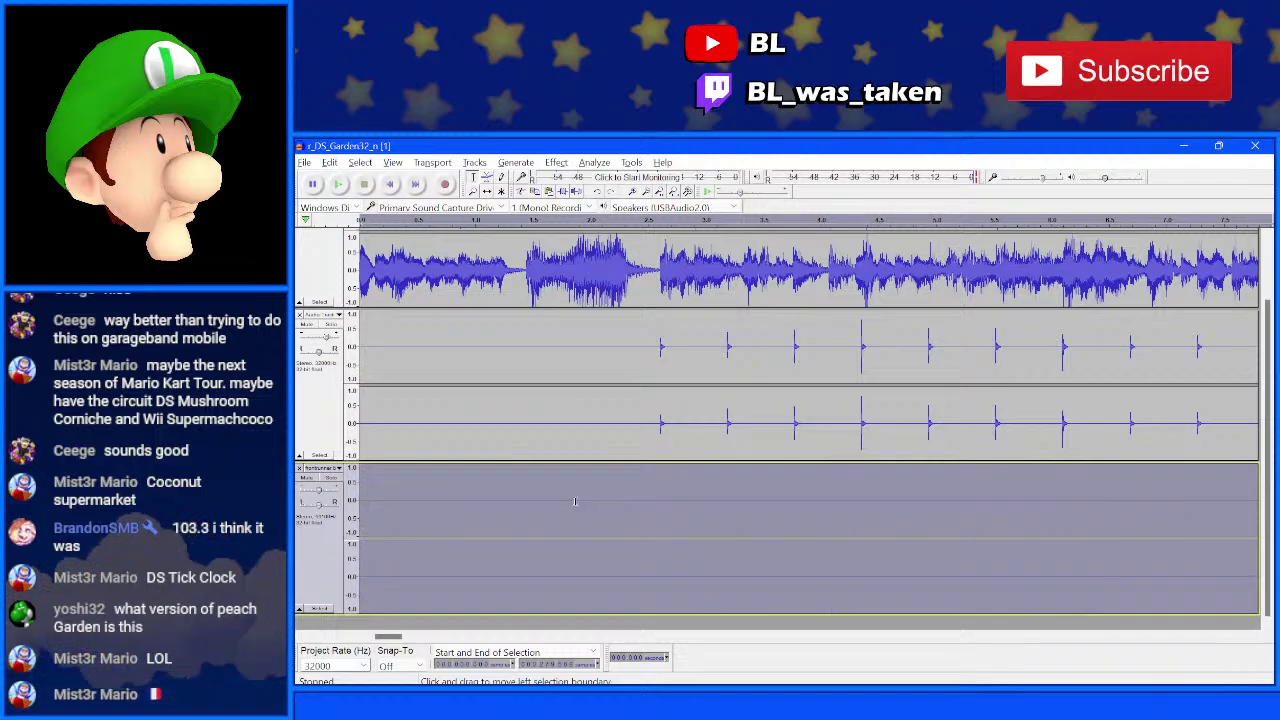
- Paste the drum beat into the frontrunner beats track exactly at the rhythm track's first click, about 2.606 seconds in
{"action": "left_click", "coordinate": [661, 488]}
{"action": "key", "text": "ctrl+3"}
{"action": "key", "text": "ctrl+3"}
{"action": "key", "text": "ctrl+3"}
{"action": "key", "text": "ctrl+3"}
{"action": "key", "text": "ctrl+3"}
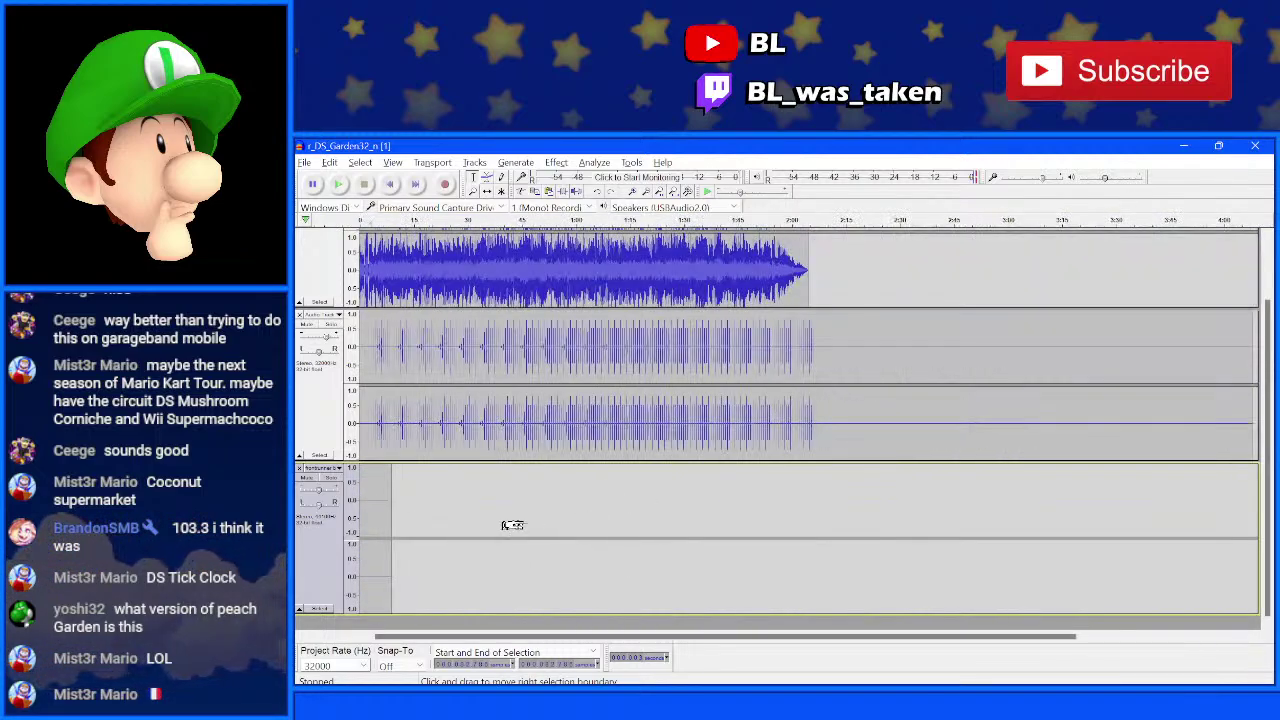
{"action": "key", "text": "ctrl+1"}
{"action": "key", "text": "ctrl+1"}
{"action": "key", "text": "ctrl+1"}
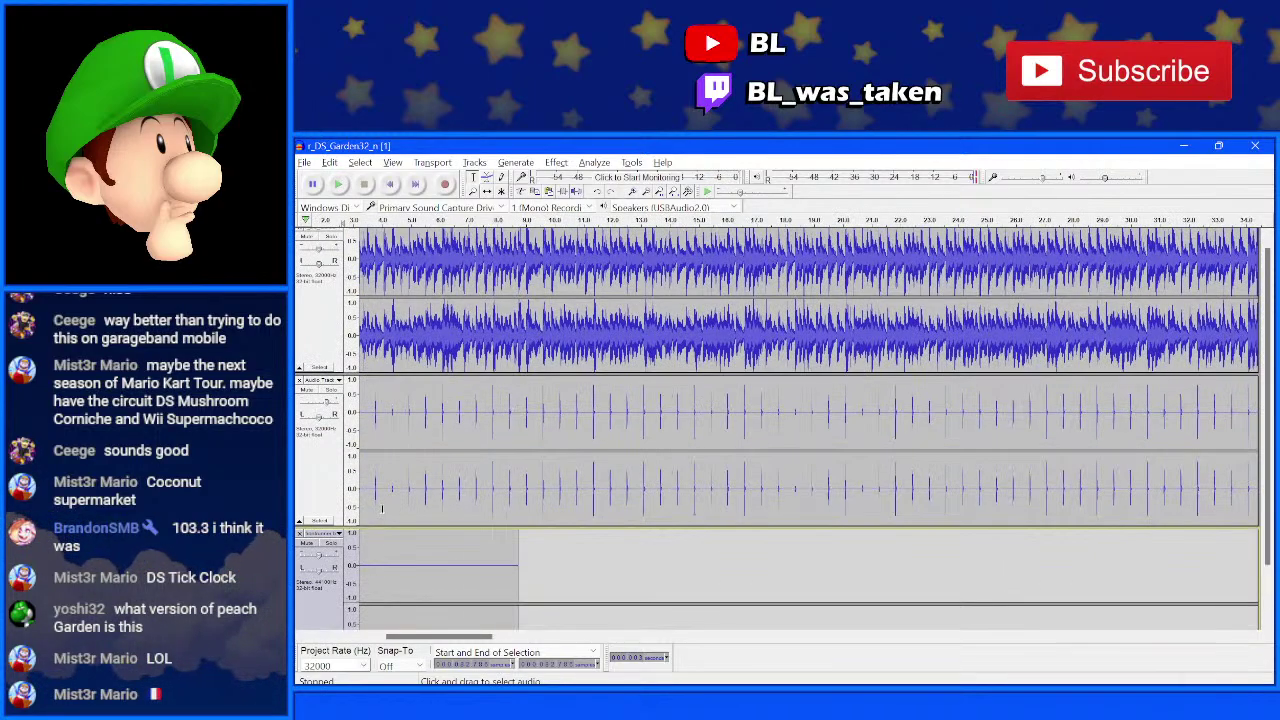
{"action": "key", "text": "ctrl+1"}
{"action": "key", "text": "ctrl+1"}
{"action": "key", "text": "ctrl+1"}
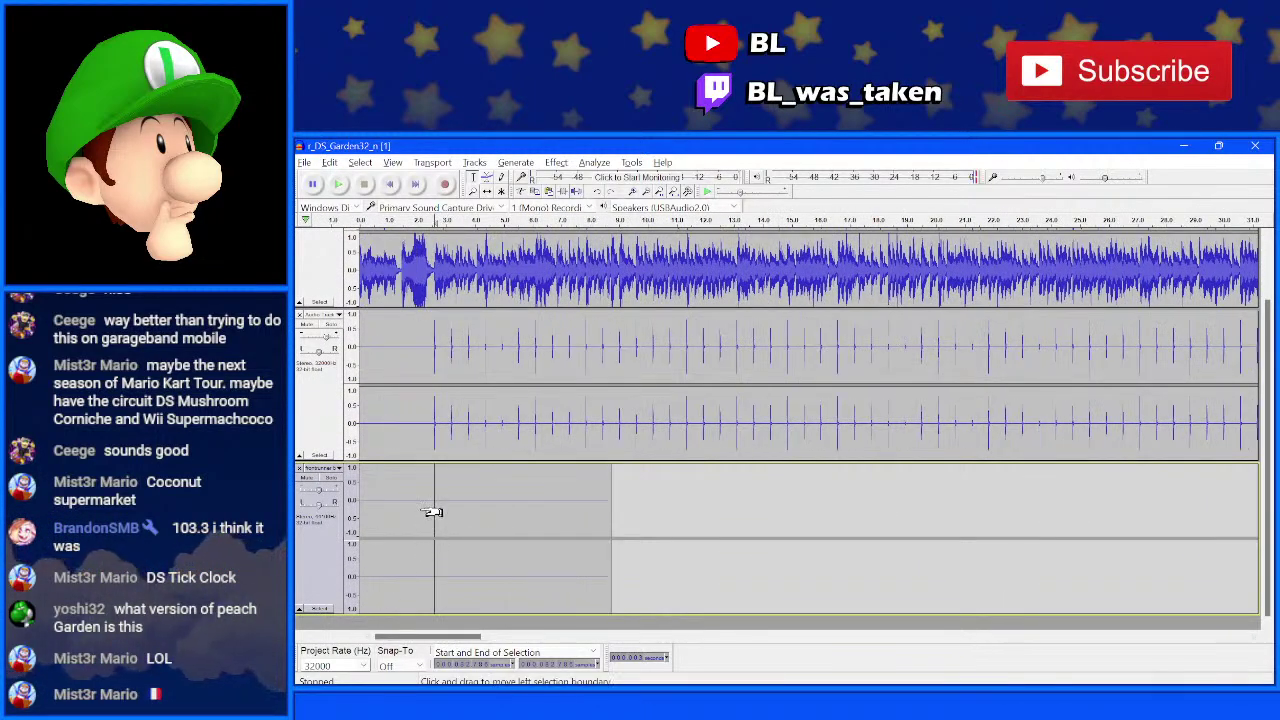
{"action": "key", "text": "ctrl+1"}
{"action": "key", "text": "ctrl+1"}
{"action": "key", "text": "ctrl+1"}
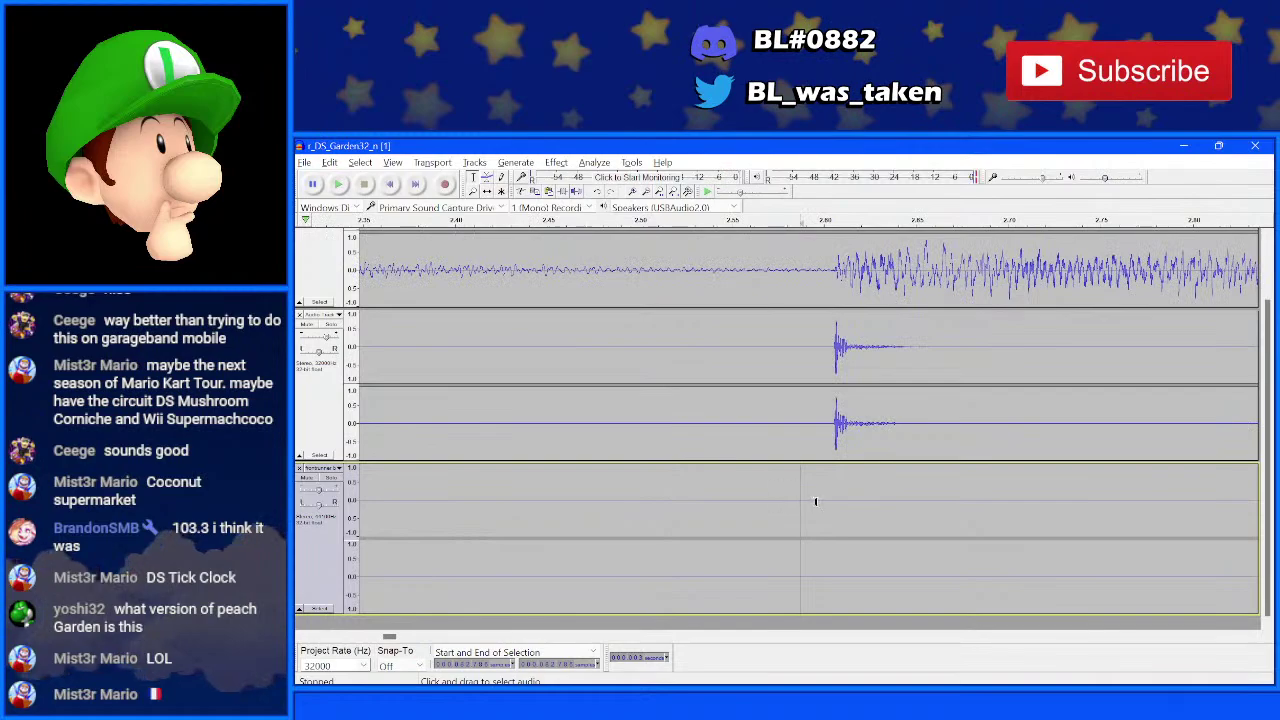
{"action": "key", "text": "ctrl+1"}
{"action": "key", "text": "ctrl+1"}
{"action": "key", "text": "ctrl+1"}
{"action": "key", "text": "ctrl+1"}
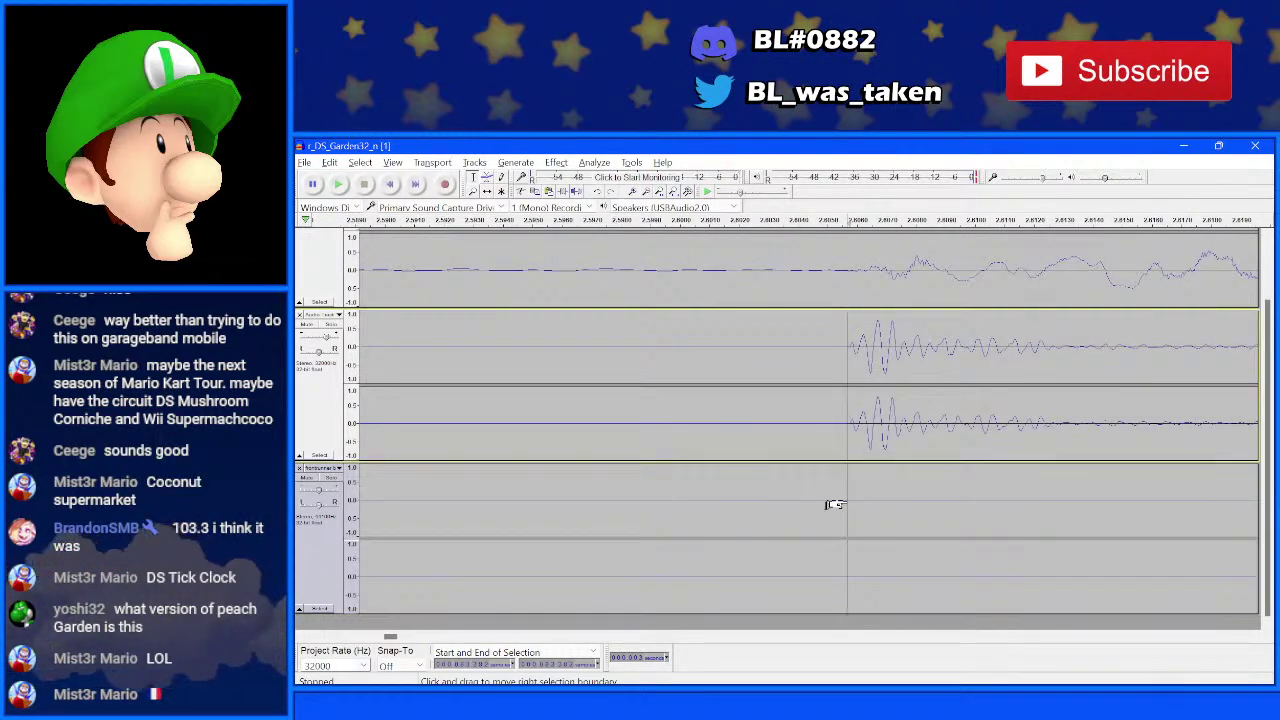
{"action": "key", "text": "ctrl+v"}
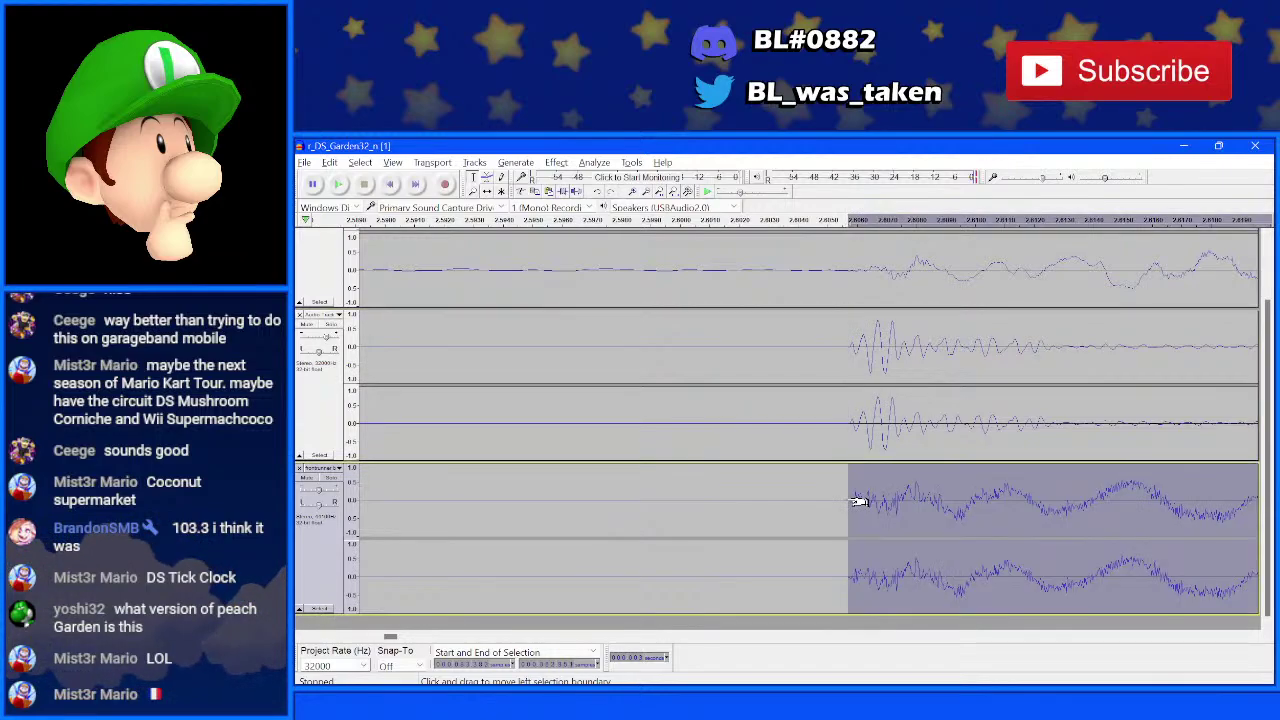
- Play the song with the pasted drum beat to check that they line up through the first few bars
{"action": "key", "text": "space"}
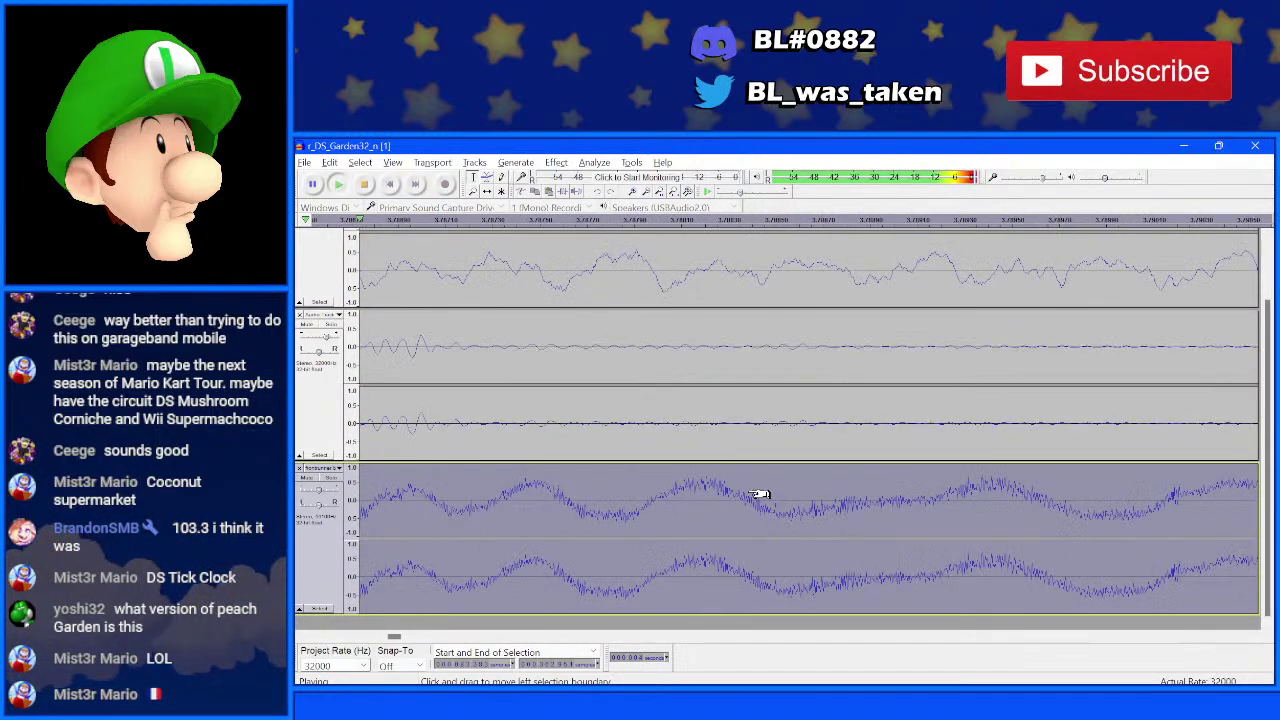
{"action": "key", "text": "ctrl+f"}
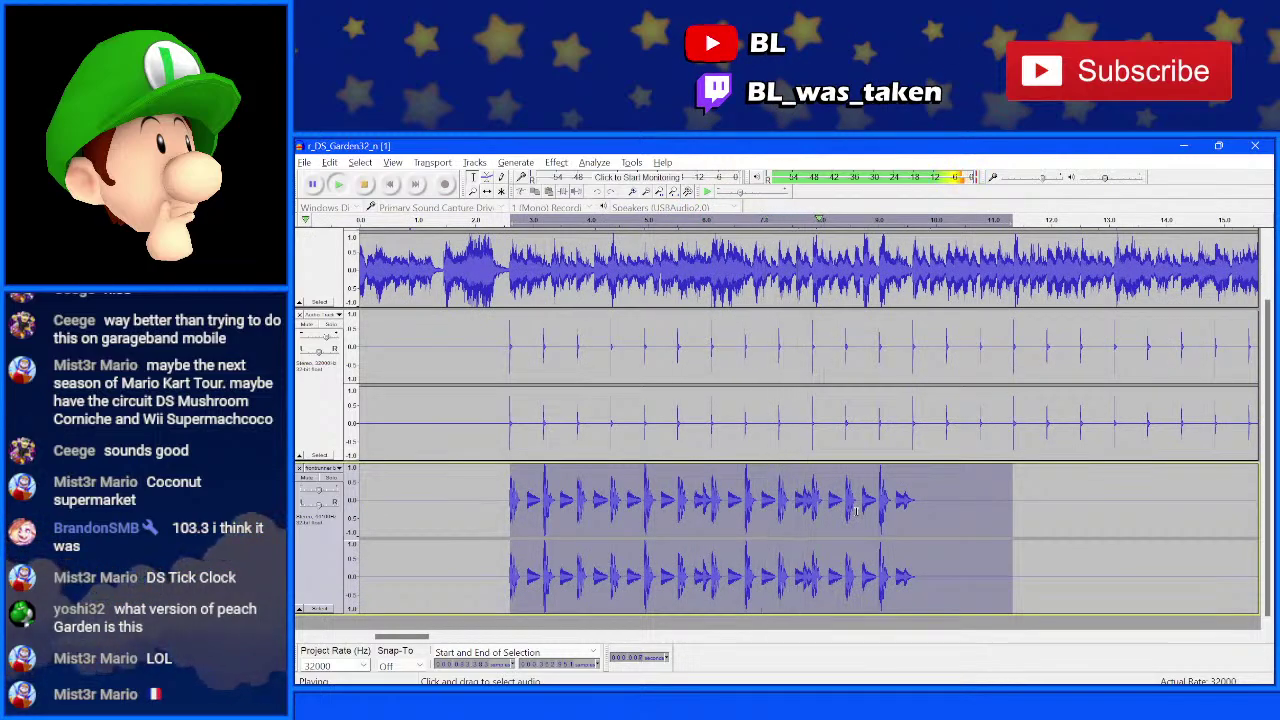
{"action": "key", "text": "space"}
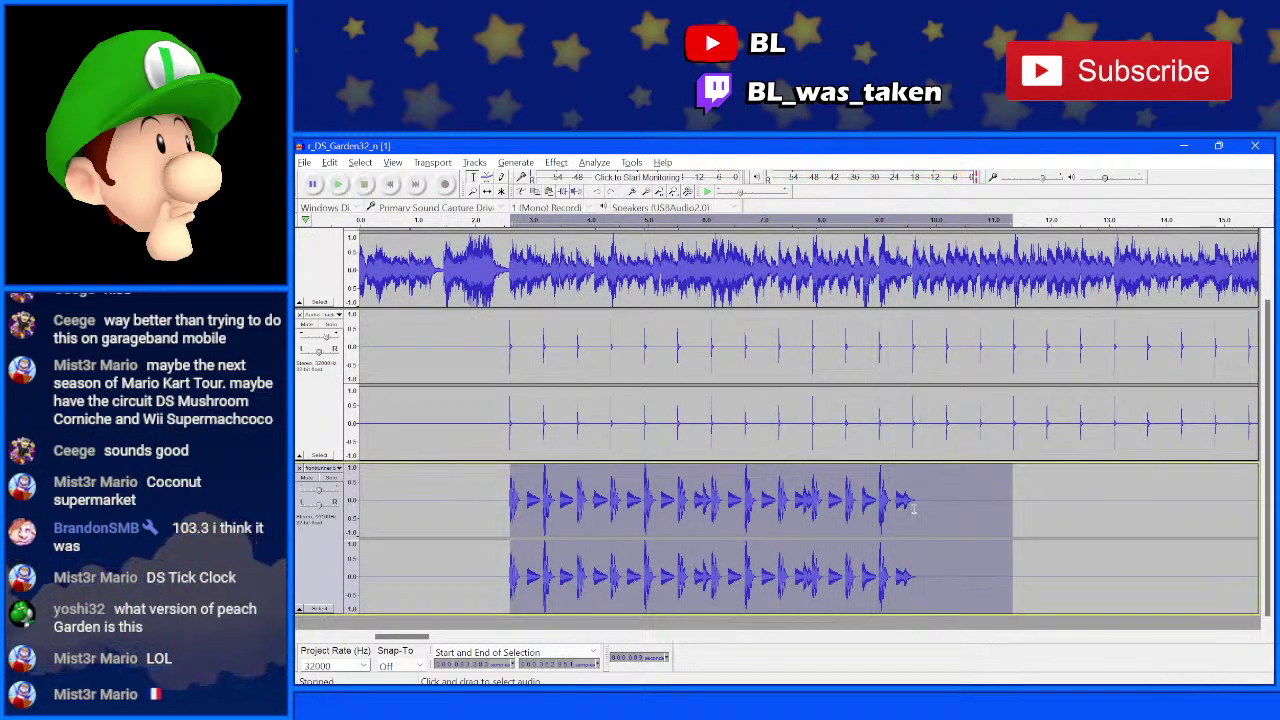
- Place the edit cursor in the frontrunner beats track exactly at the rhythm click closing the drum pattern, about 9.596 seconds in
{"action": "left_click", "coordinate": [912, 503]}
{"action": "scroll", "coordinate": [914, 505], "scroll_direction": "up", "scroll_amount": 7}
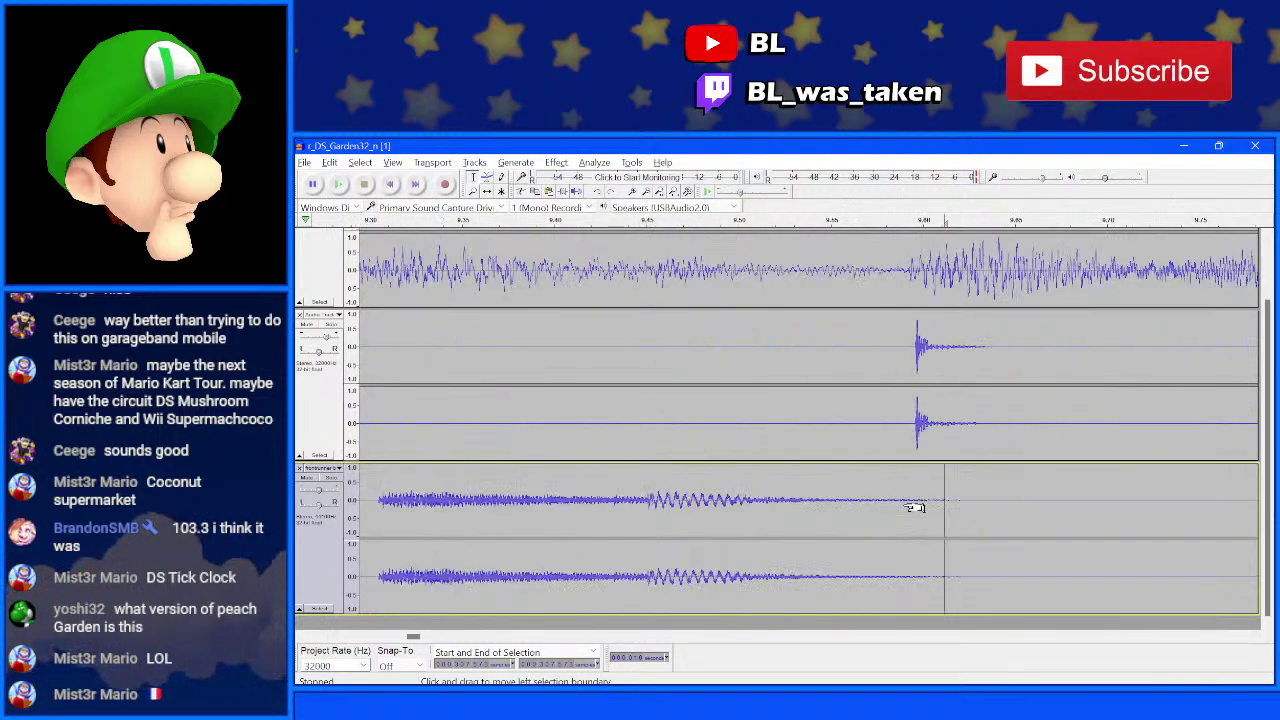
{"action": "scroll", "coordinate": [937, 509], "scroll_direction": "up", "scroll_amount": 2}
{"action": "left_click", "coordinate": [1056, 500]}
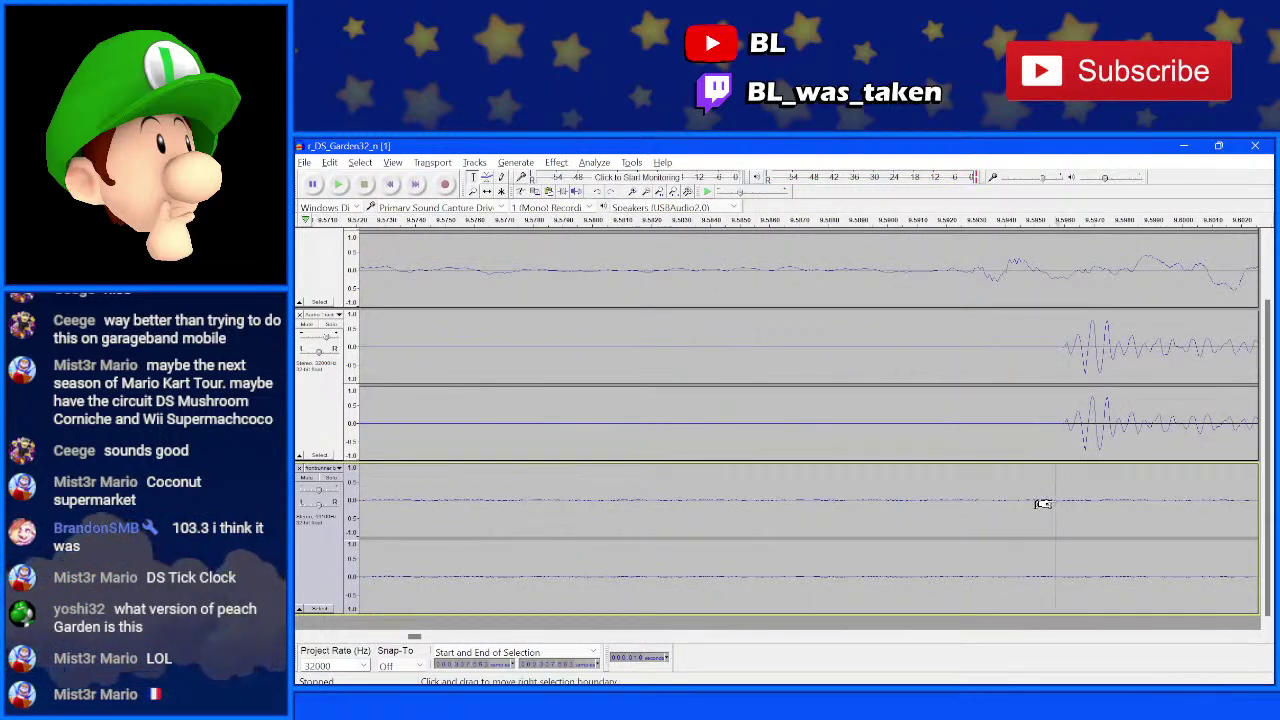
{"action": "scroll", "coordinate": [1050, 505], "scroll_direction": "up", "scroll_amount": 1}
{"action": "scroll", "coordinate": [1053, 507], "scroll_direction": "down", "scroll_amount": 2}
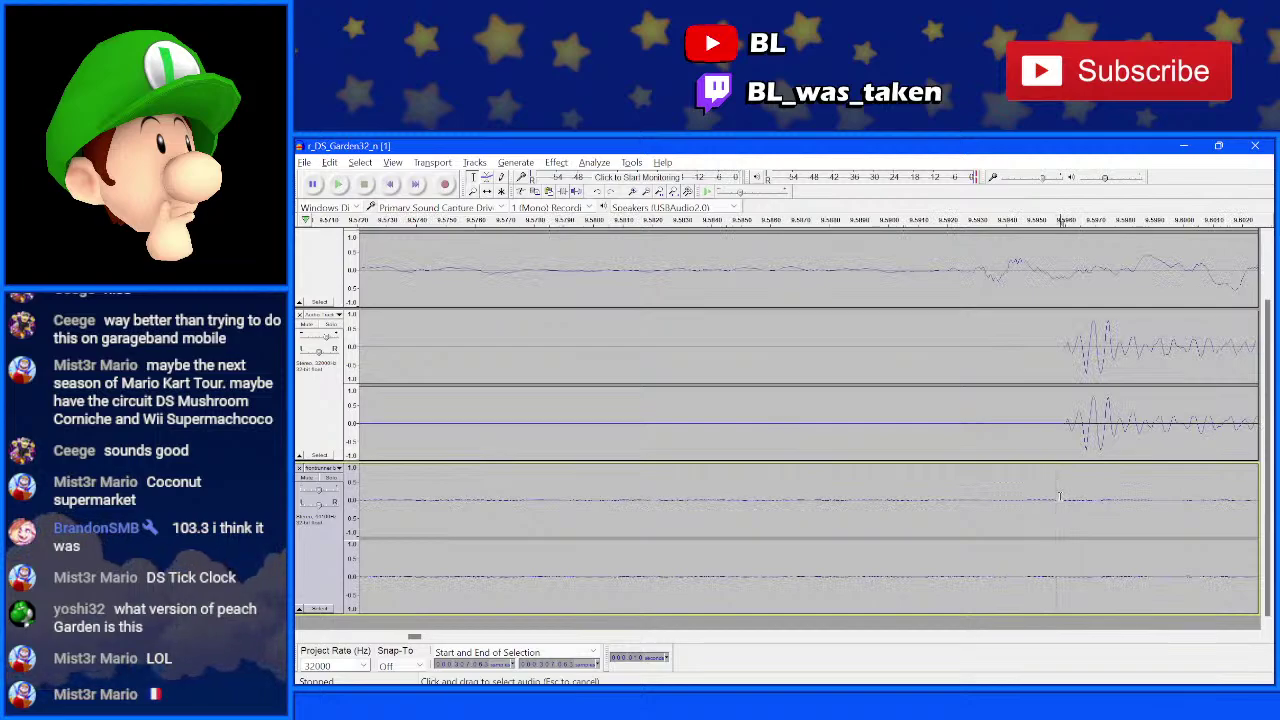
{"action": "key", "text": "Up"}
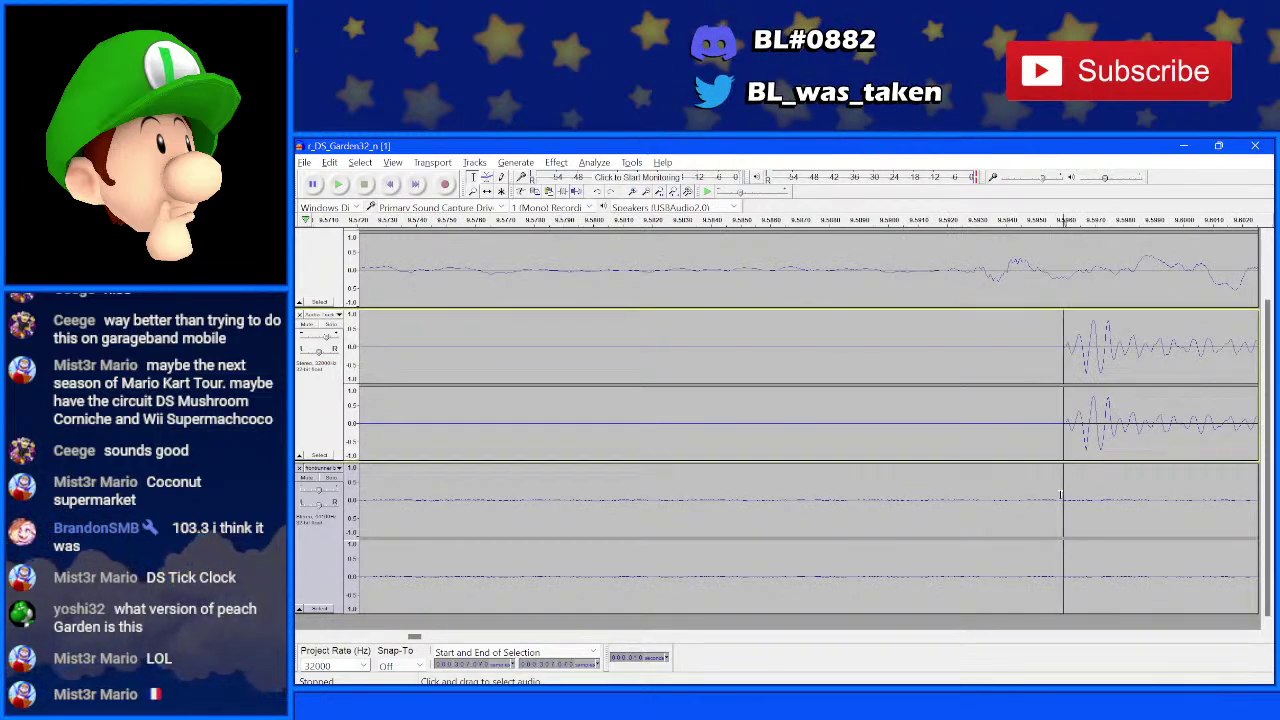
{"action": "key", "text": "Down"}
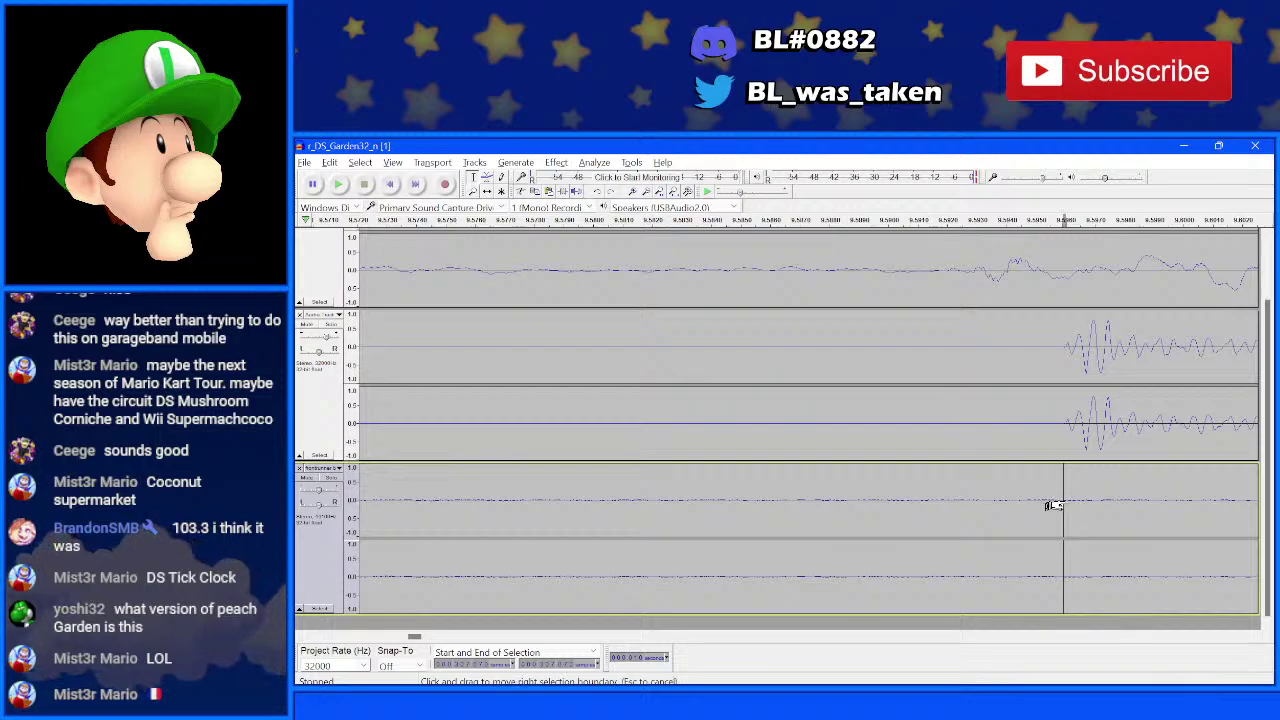
- Select the leftover tail of the frontrunner beats track from the pattern's closing click to beyond the clip's end
{"action": "left_click_drag", "start_coordinate": [1048, 505], "coordinate": [1155, 497]}
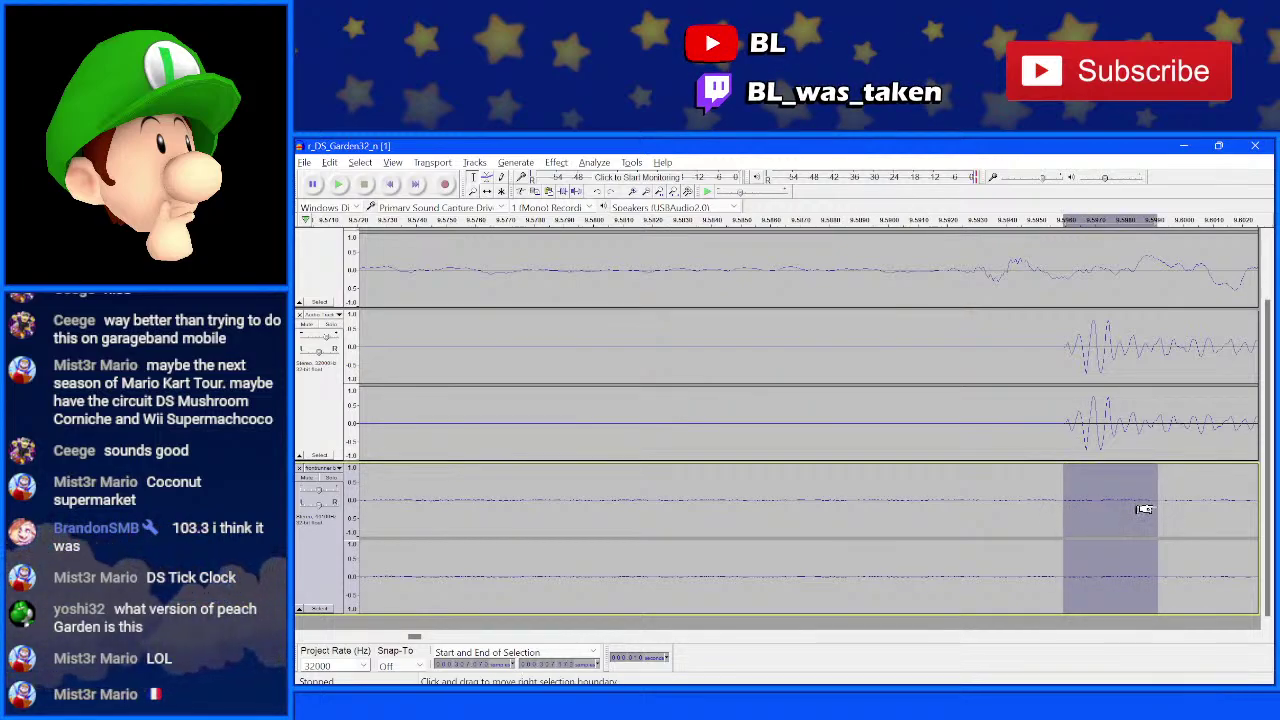
{"action": "left_click_drag", "start_coordinate": [1143, 506], "coordinate": [1228, 516]}
{"action": "key", "text": "ctrl+3"}
{"action": "scroll", "coordinate": [1120, 510], "scroll_direction": "down", "scroll_amount": 3}
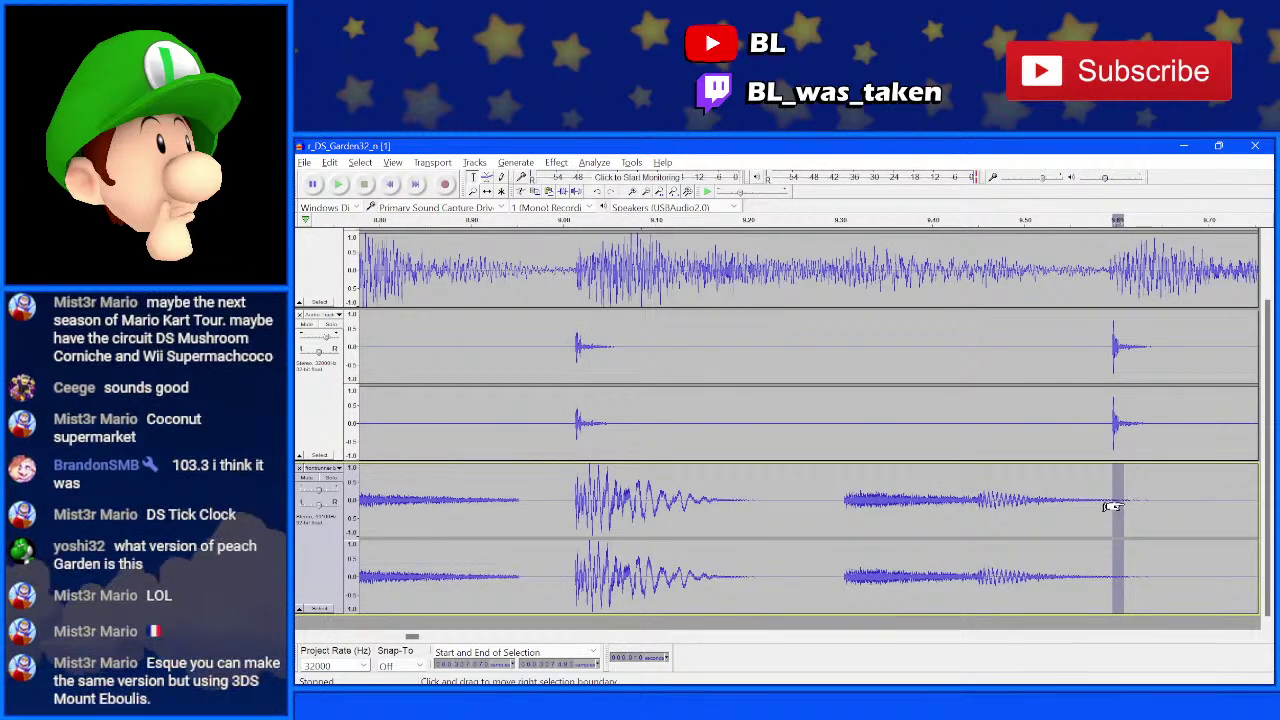
{"action": "left_click_drag", "start_coordinate": [1118, 508], "coordinate": [1262, 510]}
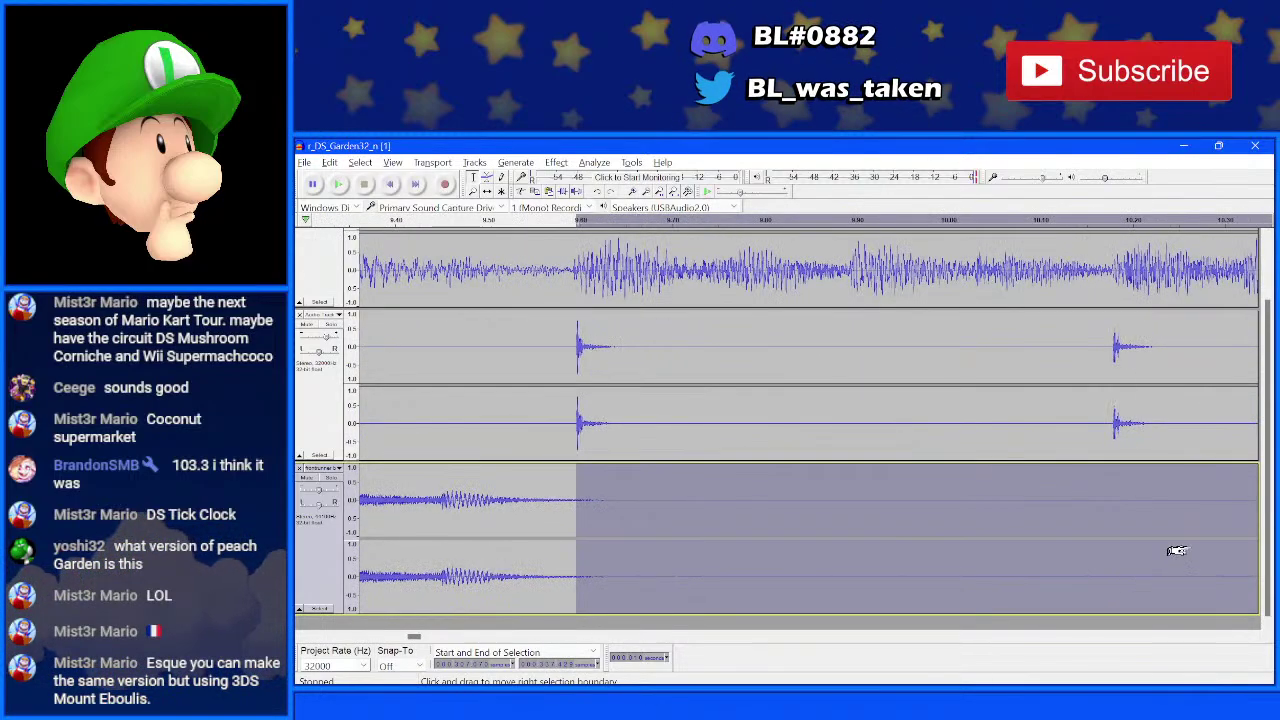
{"action": "scroll", "coordinate": [1092, 527], "scroll_direction": "down", "scroll_amount": 4}
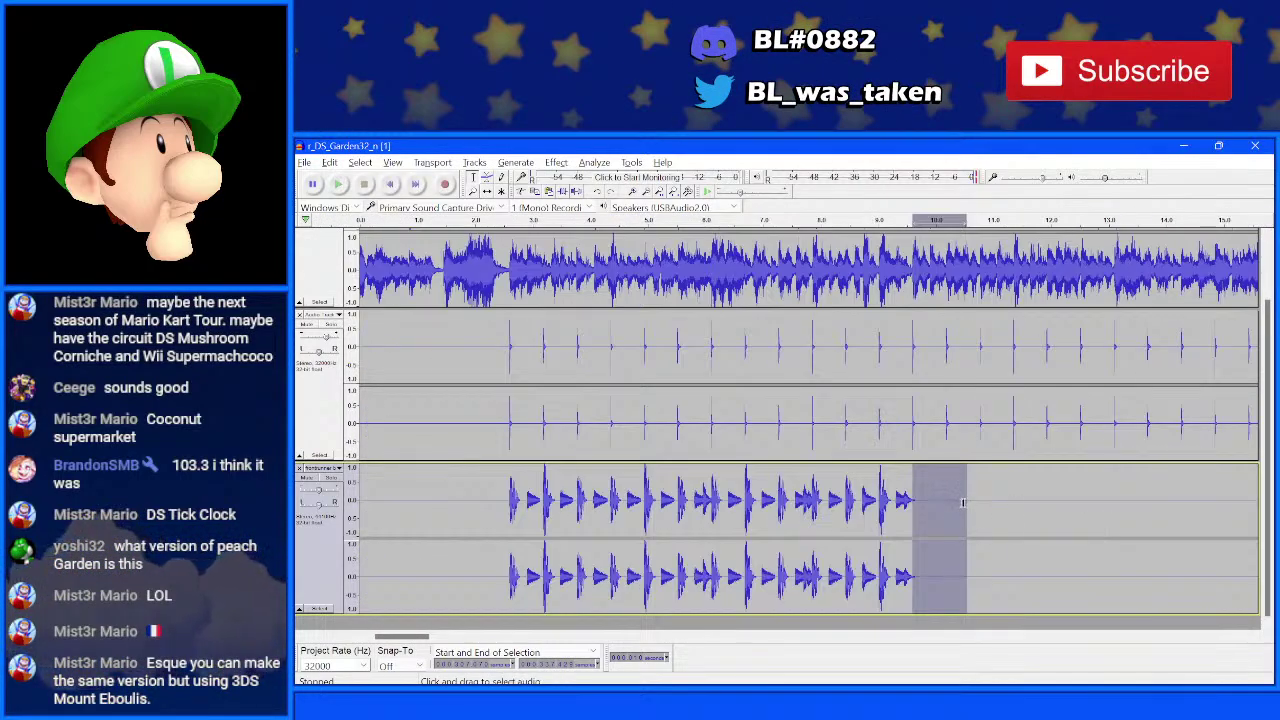
{"action": "left_click_drag", "start_coordinate": [957, 506], "coordinate": [1167, 506]}
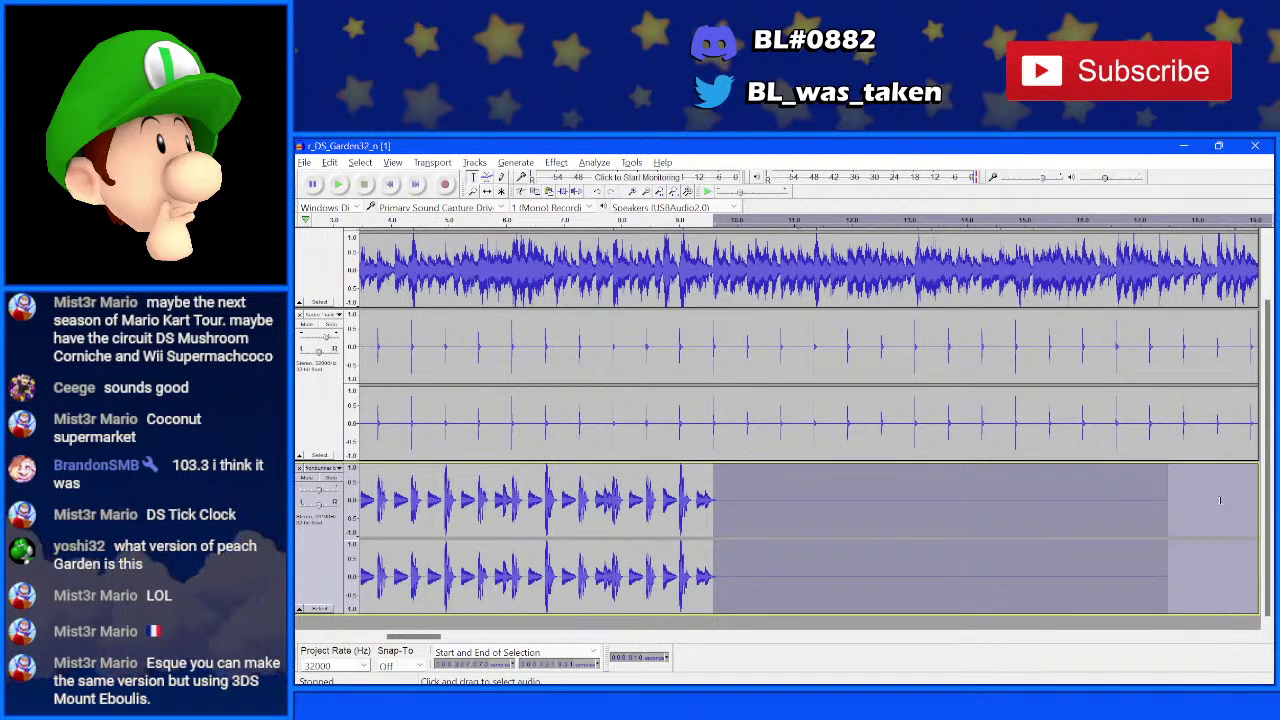
- Delete the selected silence that follows the last hit of the drum loop in the lowest track
{"action": "key", "text": "Delete"}
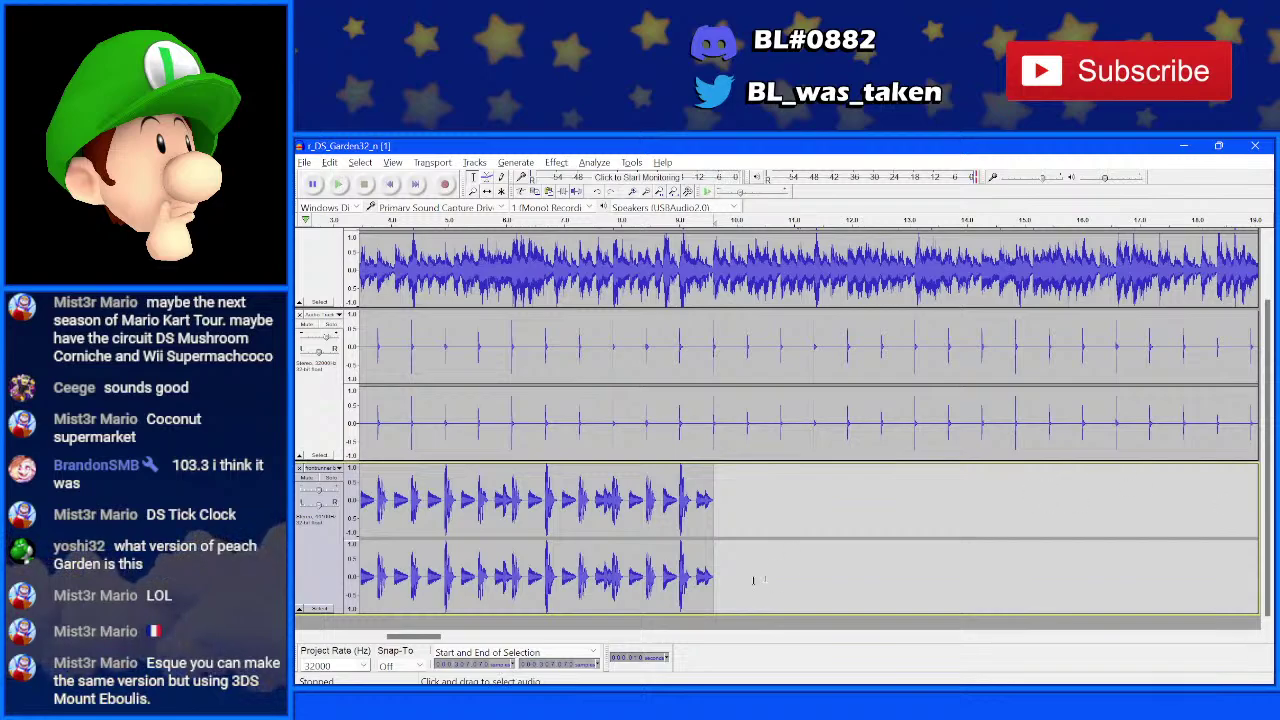
{"action": "left_click_drag", "start_coordinate": [398, 637], "coordinate": [385, 640]}
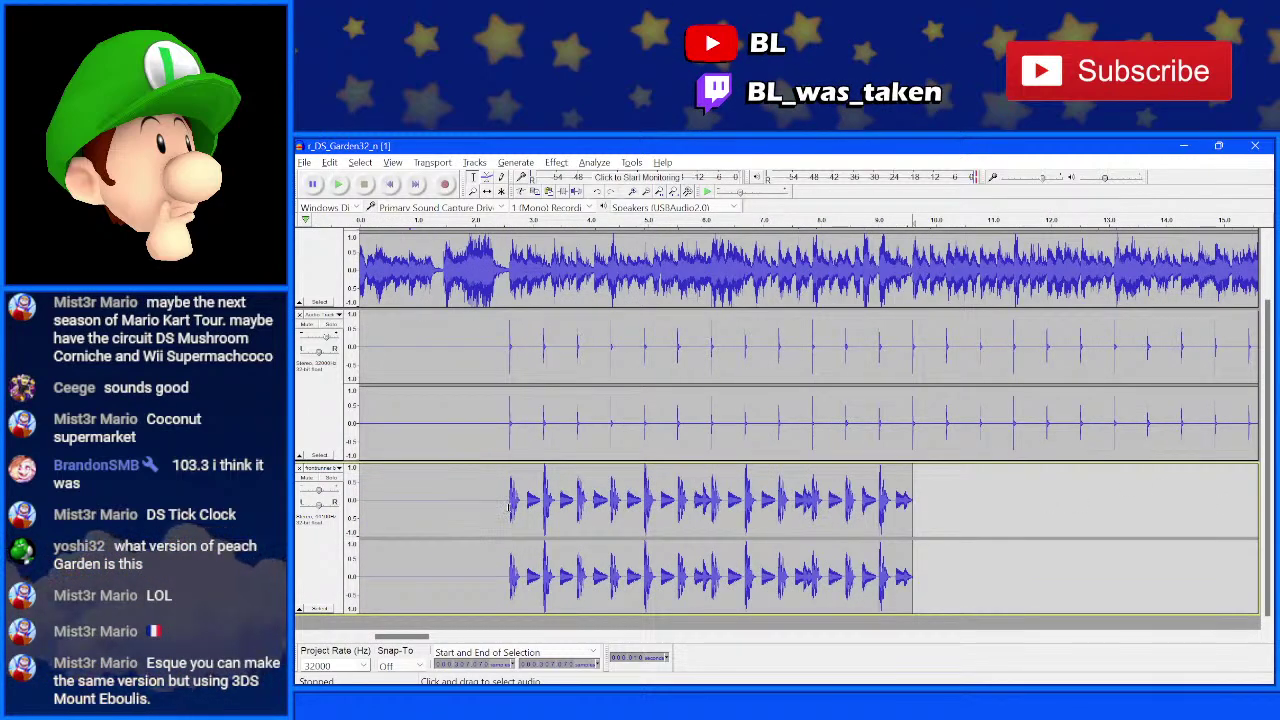
{"action": "scroll", "coordinate": [494, 511], "scroll_direction": "right", "scroll_amount": 10}
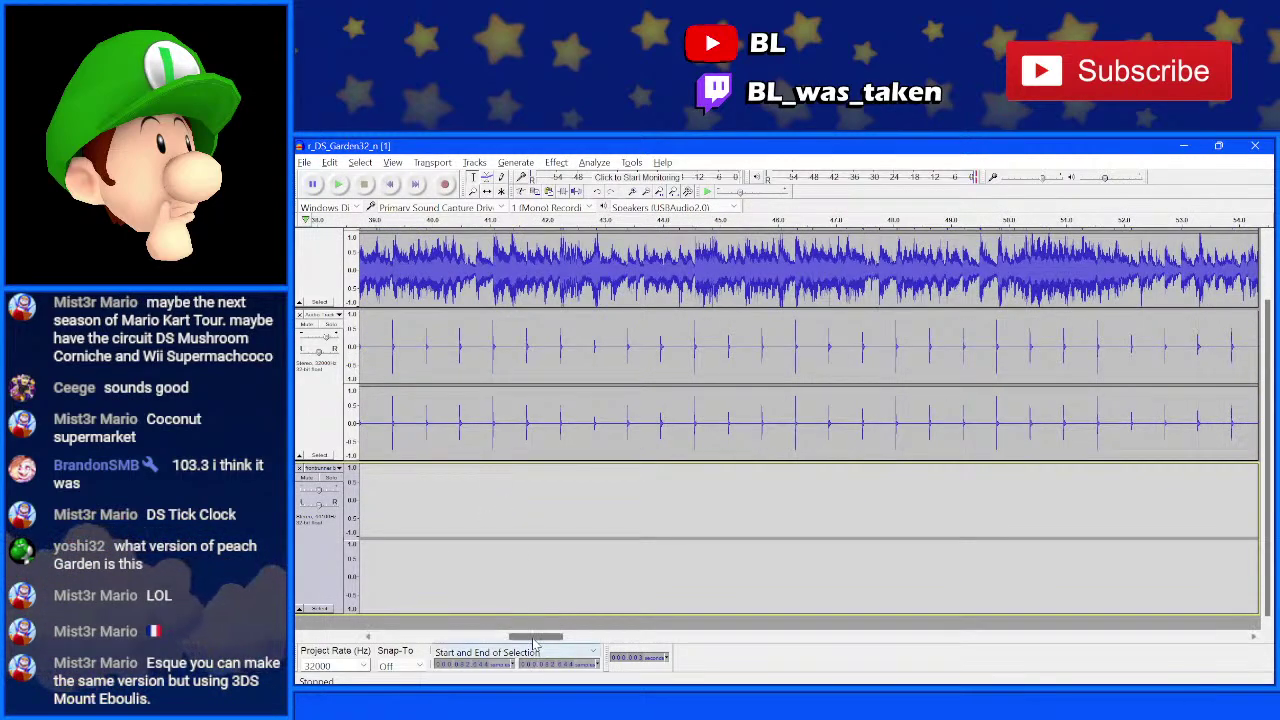
{"action": "left_click_drag", "start_coordinate": [540, 636], "coordinate": [407, 636]}
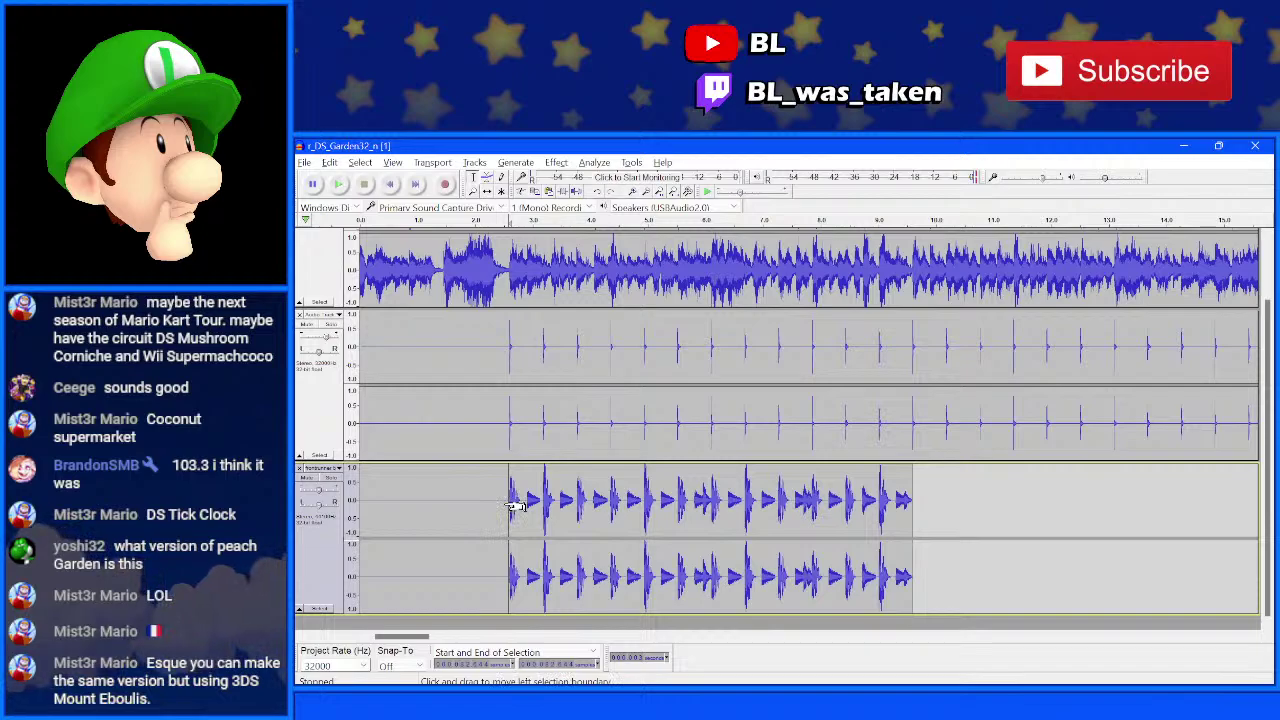
- Split the drum track exactly at the onset of its first hit, at about 2.606 s
{"action": "scroll", "coordinate": [514, 507], "scroll_direction": "up", "scroll_amount": 5}
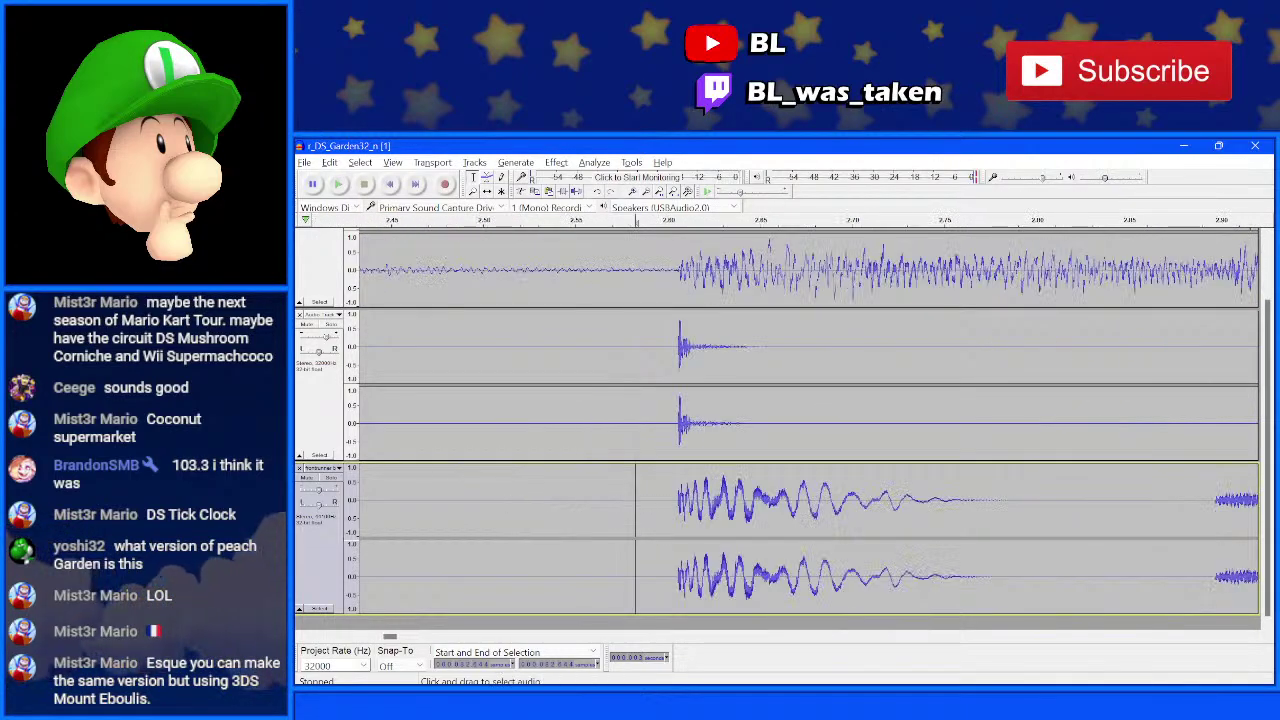
{"action": "scroll", "coordinate": [686, 506], "scroll_direction": "up", "scroll_amount": 8}
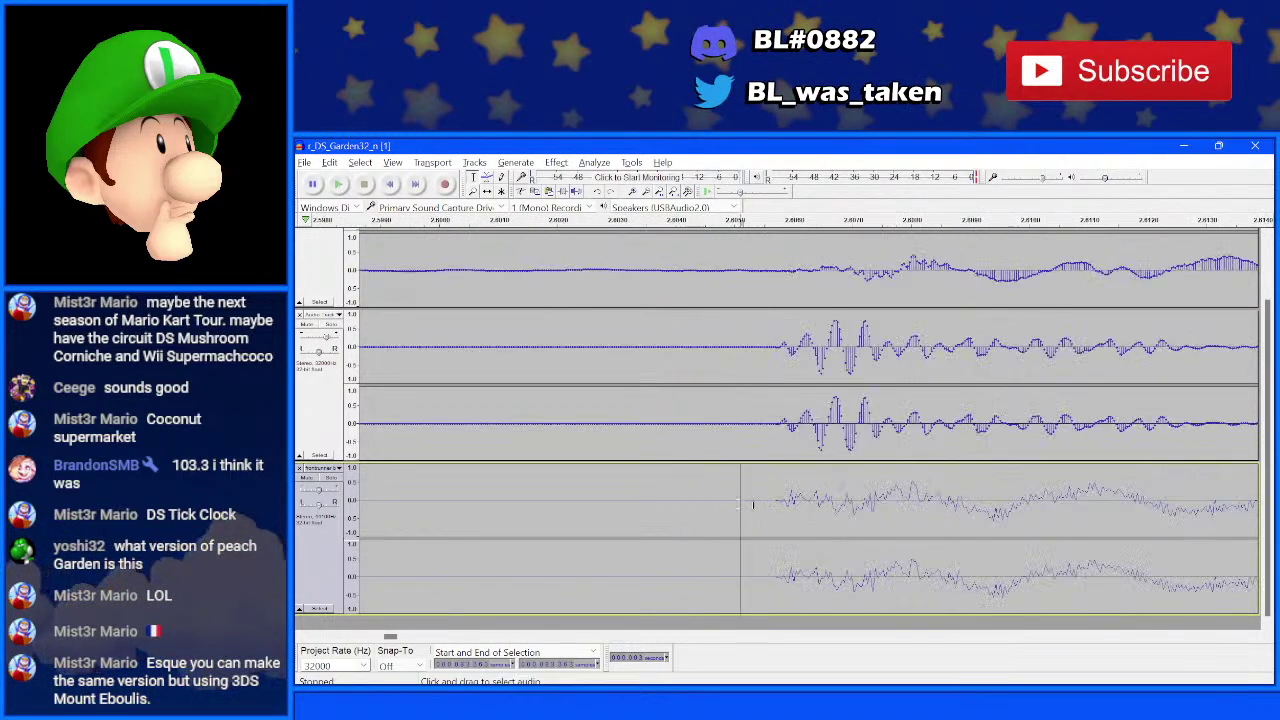
{"action": "left_click_drag", "start_coordinate": [776, 507], "coordinate": [678, 507]}
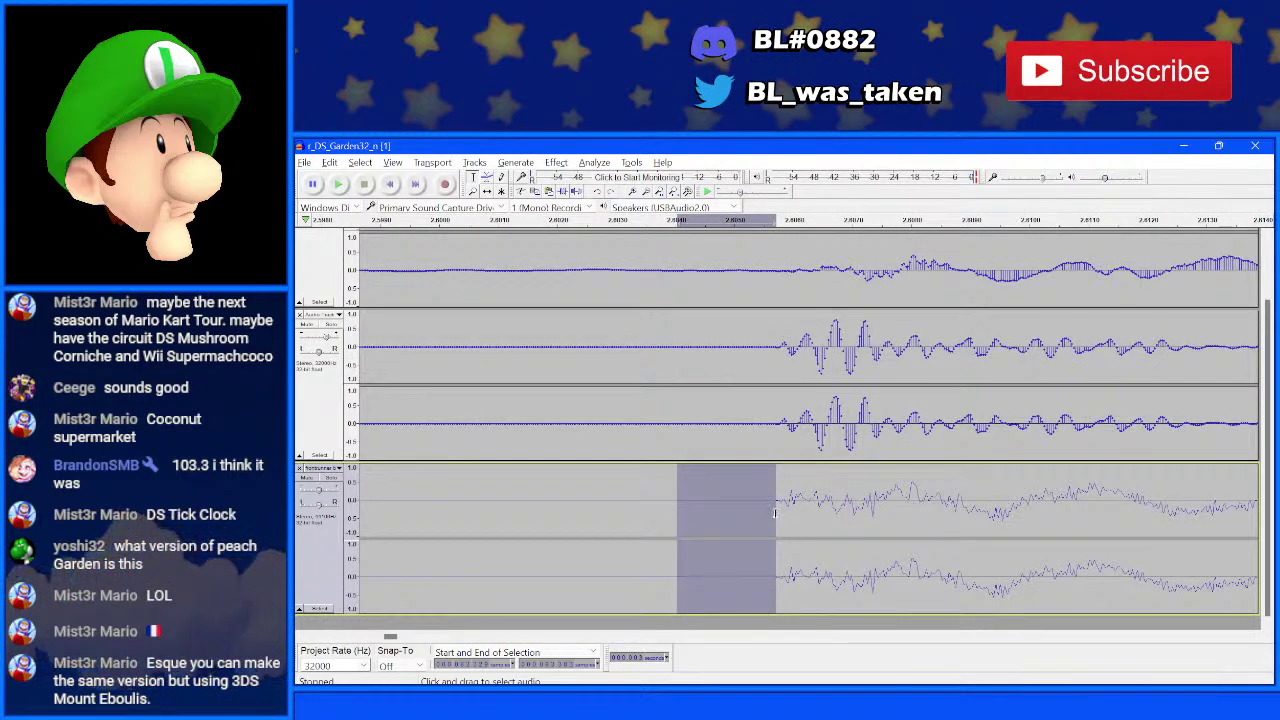
{"action": "mouse_move", "coordinate": [774, 513]}
{"action": "left_mouse_down"}
{"action": "mouse_move", "coordinate": [738, 508]}
{"action": "mouse_move", "coordinate": [771, 502]}
{"action": "left_mouse_up"}
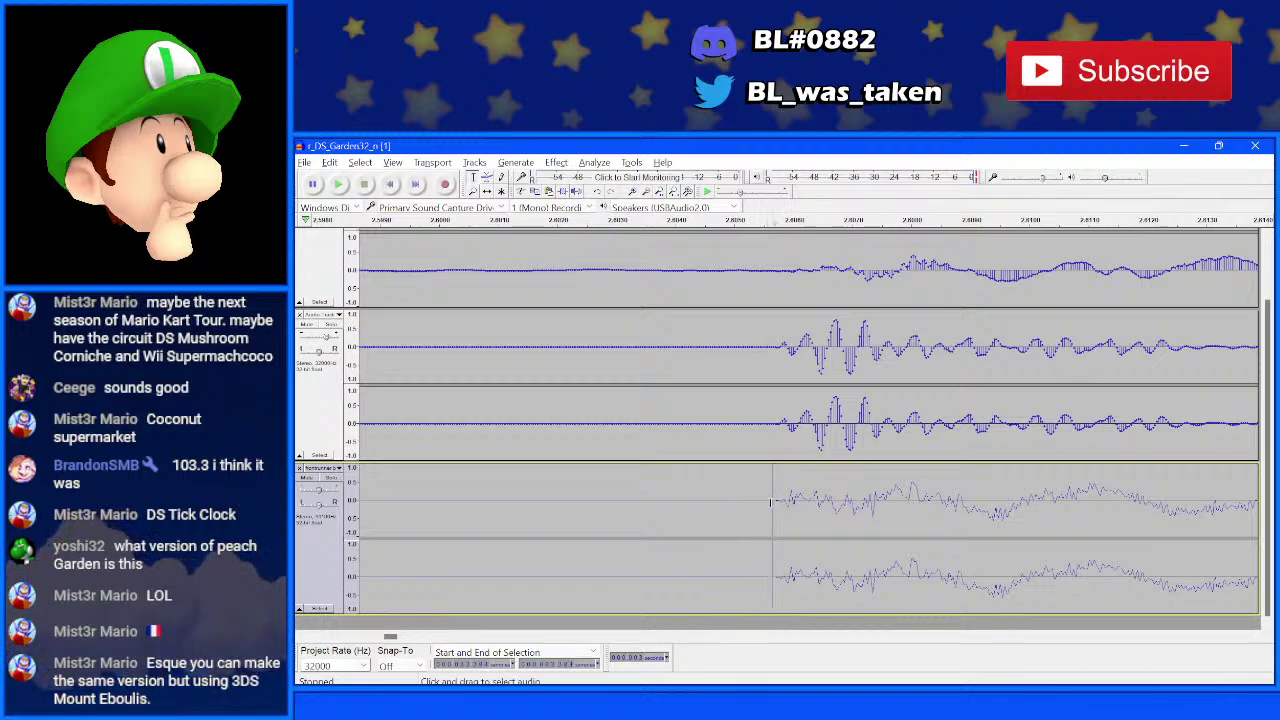
{"action": "key", "text": "Up"}
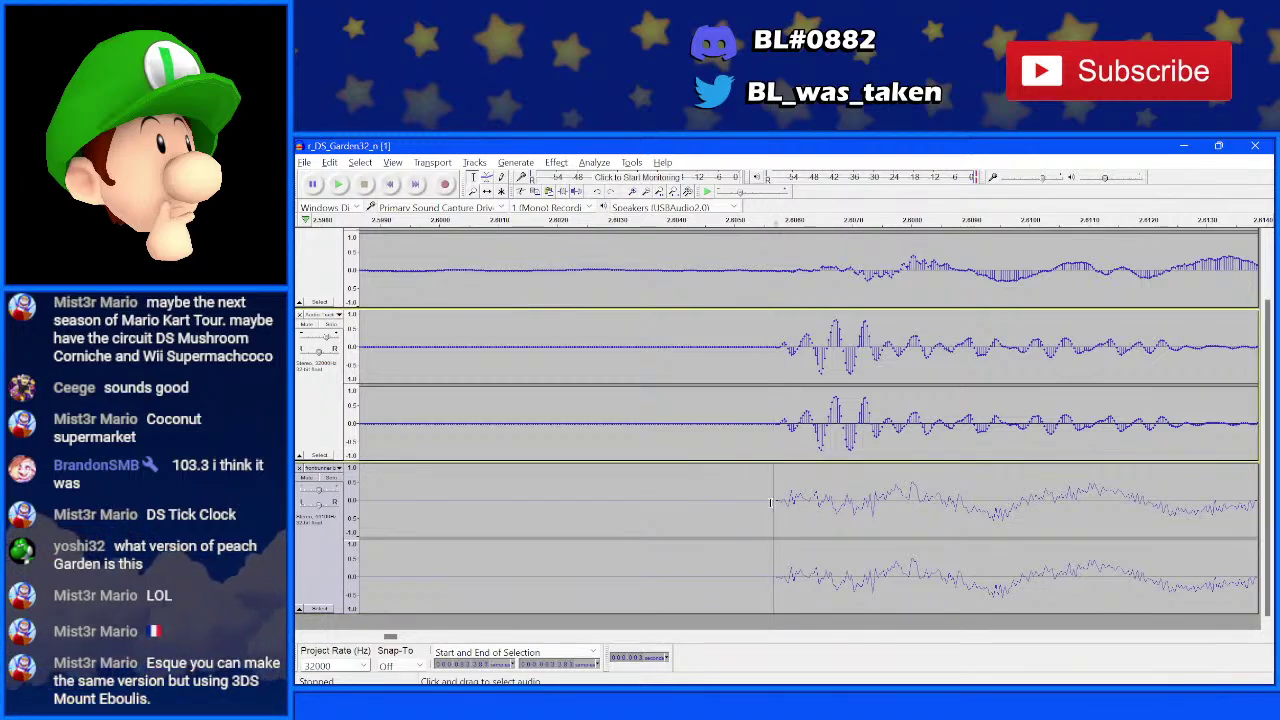
{"action": "key", "text": "Down"}
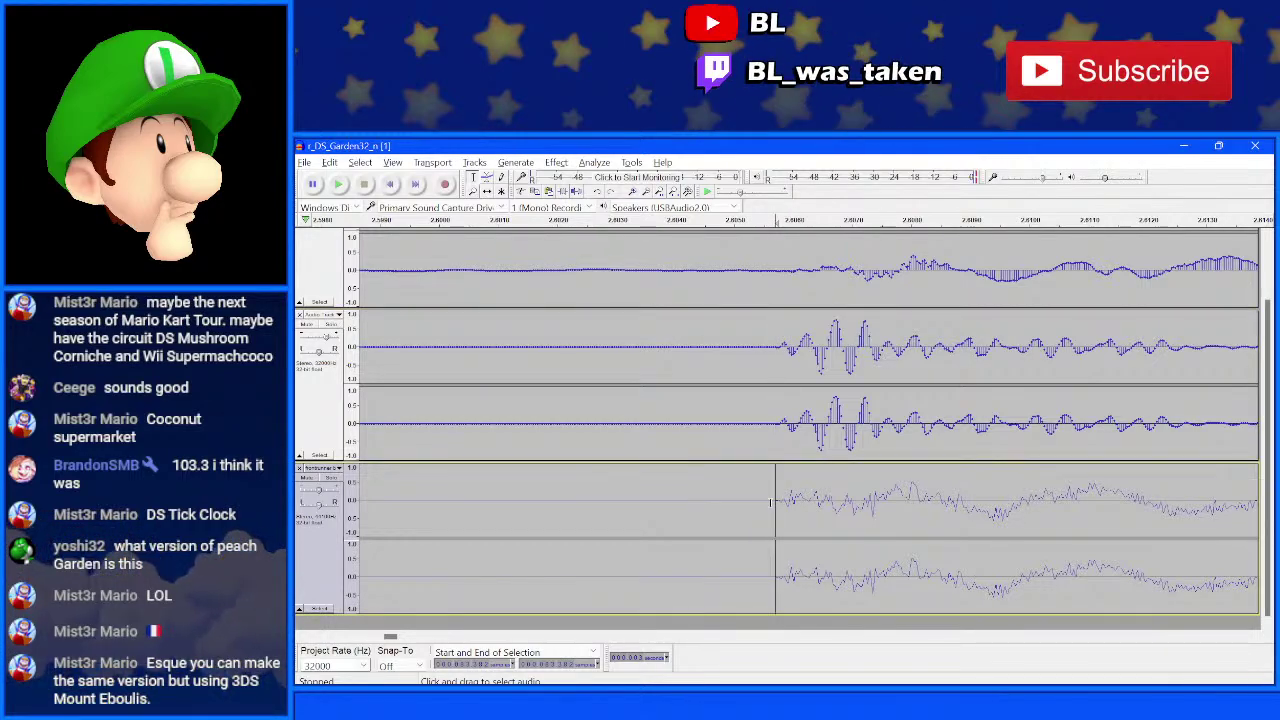
{"action": "left_click", "coordinate": [331, 166]}
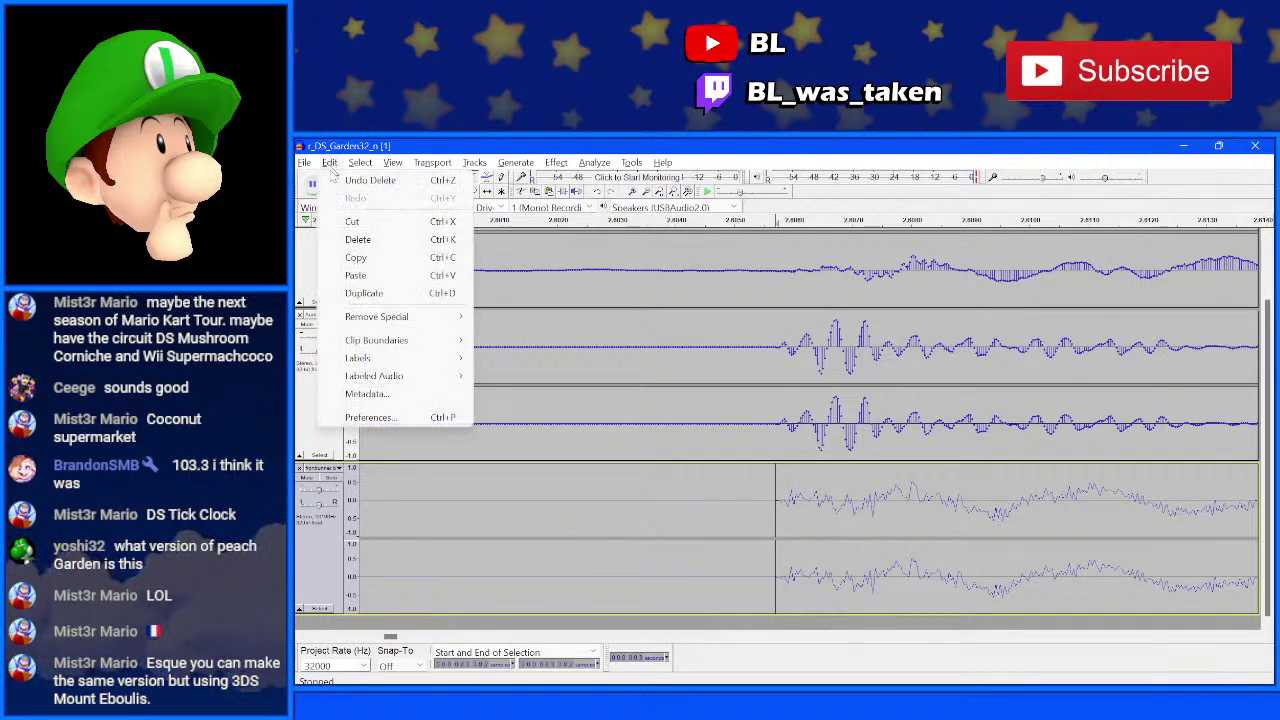
{"action": "mouse_move", "coordinate": [398, 348]}
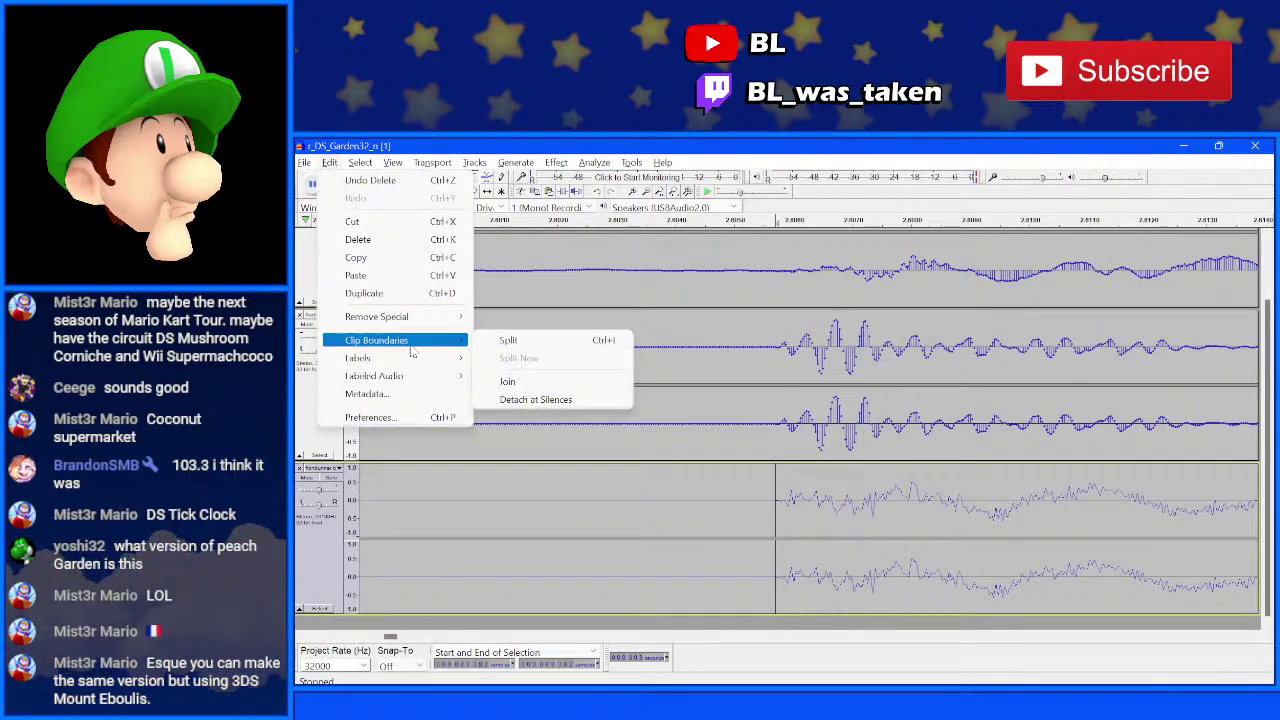
{"action": "left_click", "coordinate": [511, 343]}
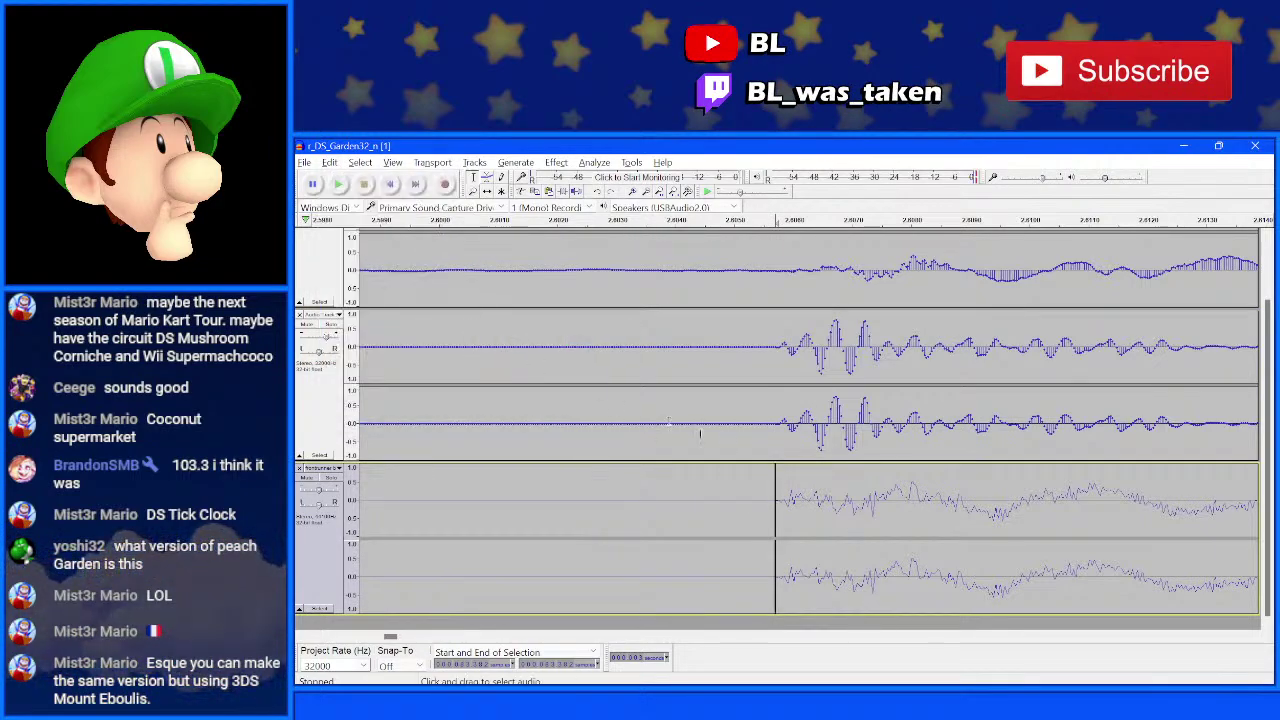
- Copy the drum loop clip and paste it repeatedly end to end until the drums extend past the end of the song
{"action": "double_click", "coordinate": [935, 502]}
{"action": "scroll", "coordinate": [935, 502], "scroll_direction": "down", "scroll_amount": 6}
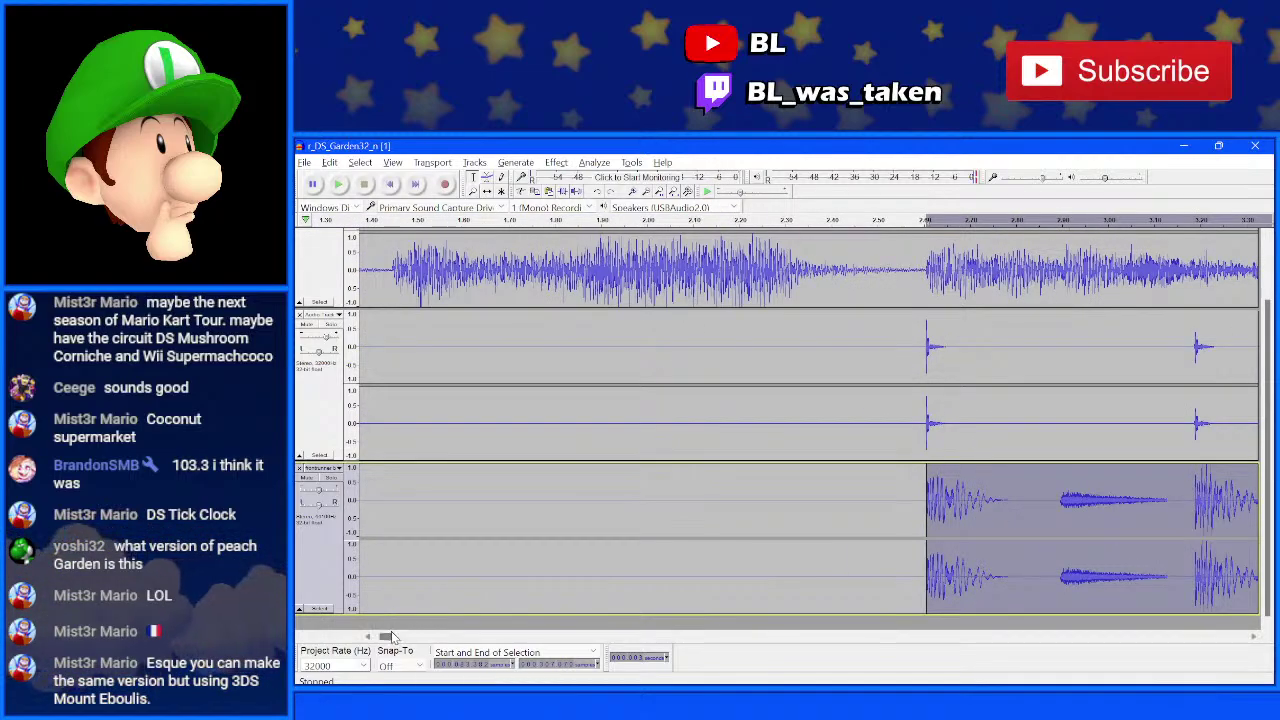
{"action": "scroll", "coordinate": [563, 557], "scroll_direction": "down", "scroll_amount": 5}
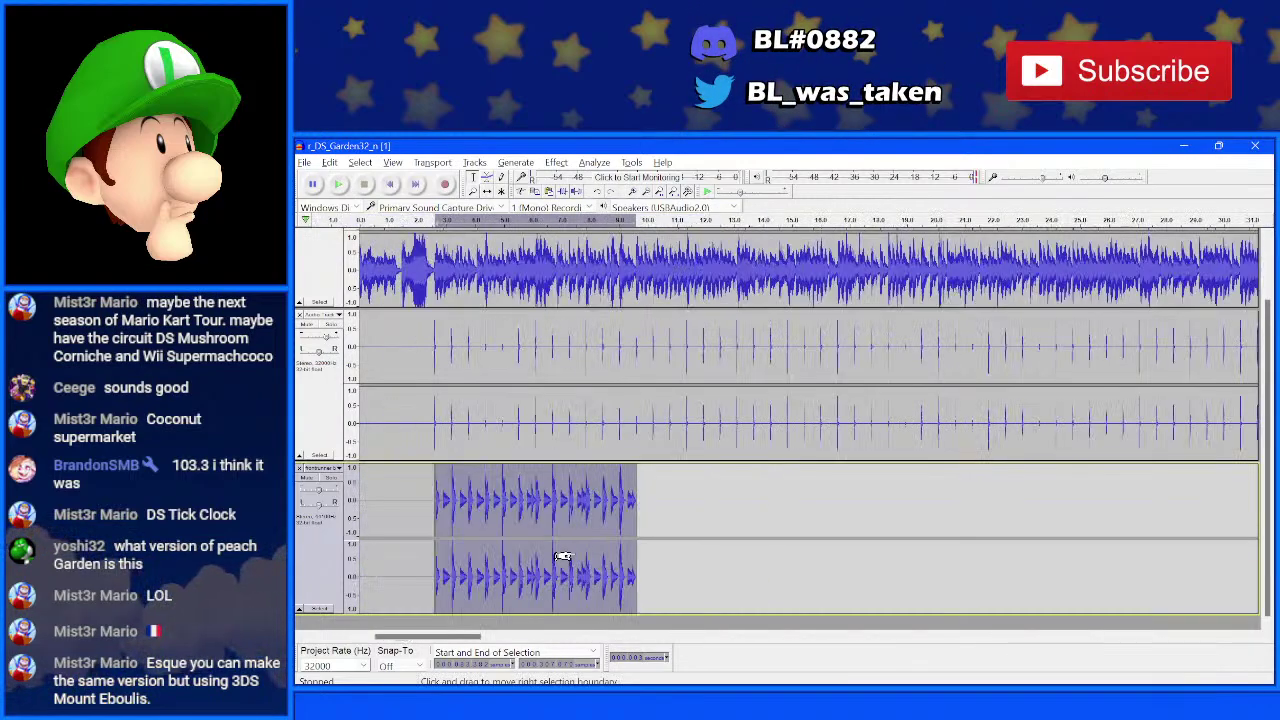
{"action": "key", "text": "ctrl+v"}
{"action": "left_click", "coordinate": [539, 510]}
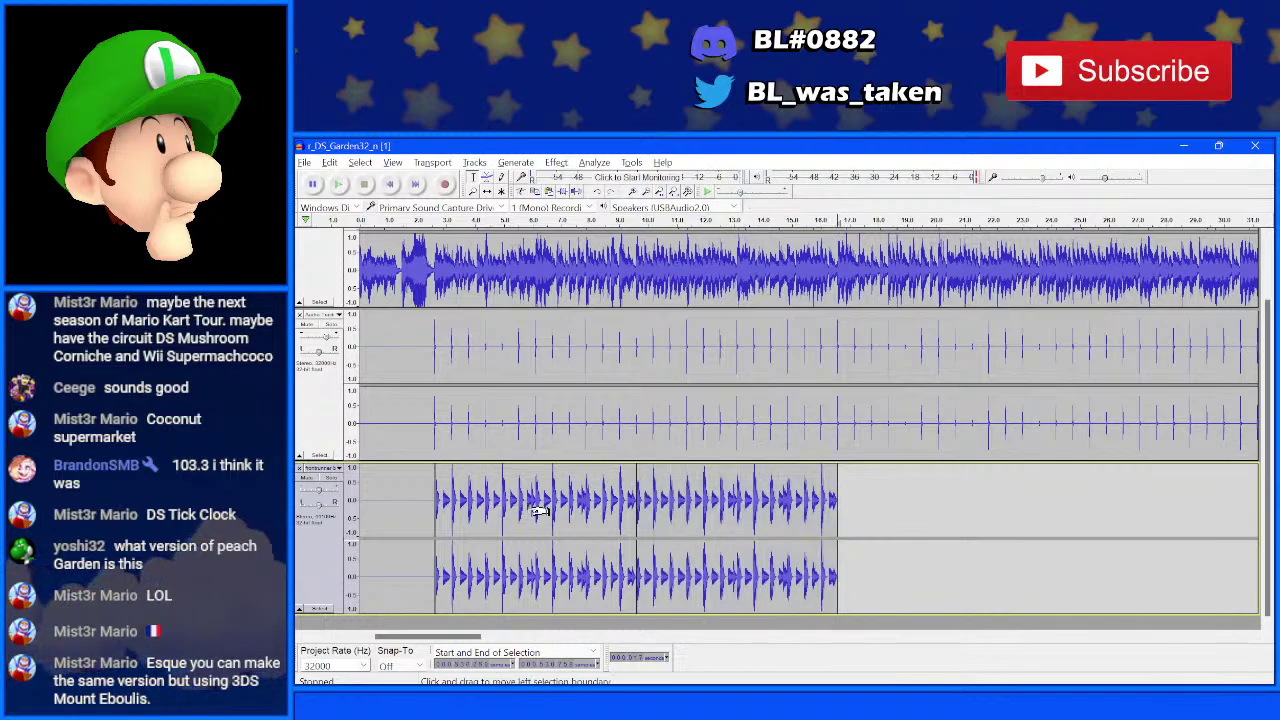
{"action": "key", "text": "ctrl+v"}
{"action": "key", "text": "ctrl+v"}
{"action": "key", "text": "ctrl+v"}
{"action": "key", "text": "ctrl+v"}
{"action": "key", "text": "ctrl+v"}
{"action": "key", "text": "ctrl+v"}
{"action": "key", "text": "ctrl+v"}
{"action": "key", "text": "ctrl+v"}
{"action": "key", "text": "ctrl+v"}
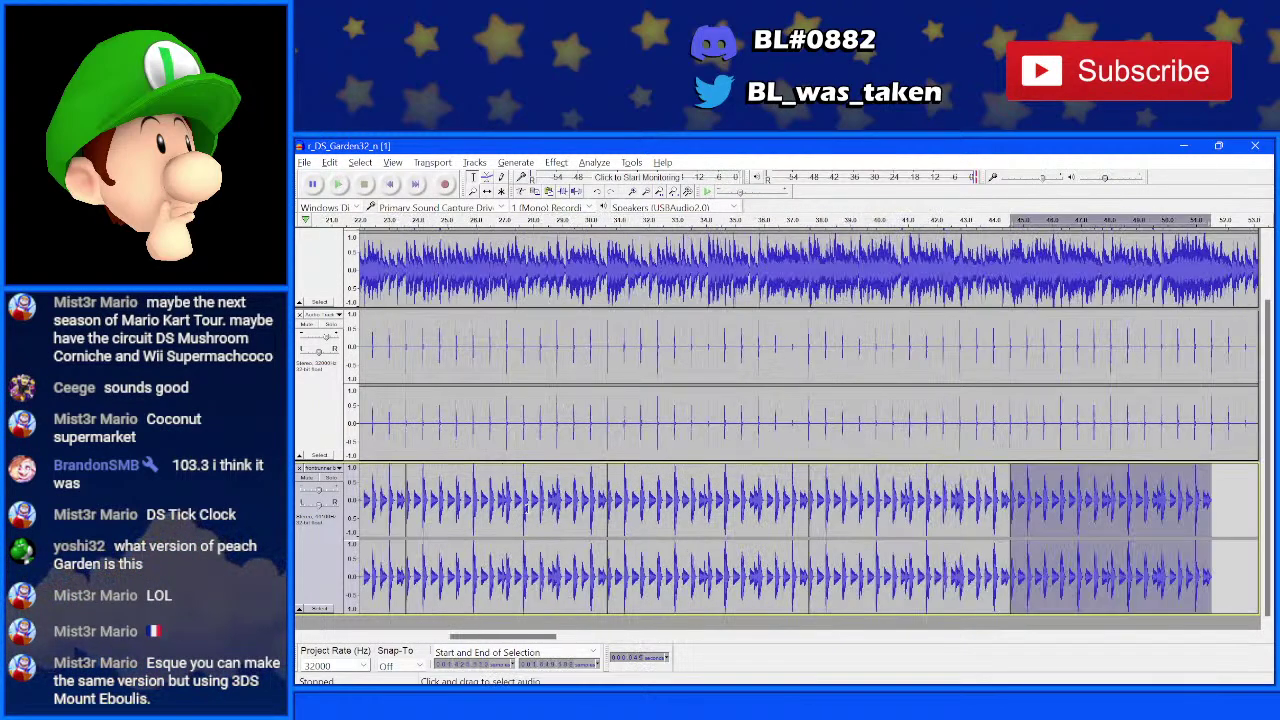
{"action": "key", "text": "ctrl+v"}
{"action": "key", "text": "ctrl+v"}
{"action": "key", "text": "ctrl+v"}
{"action": "key", "text": "ctrl+v"}
{"action": "key", "text": "ctrl+v"}
{"action": "key", "text": "ctrl+v"}
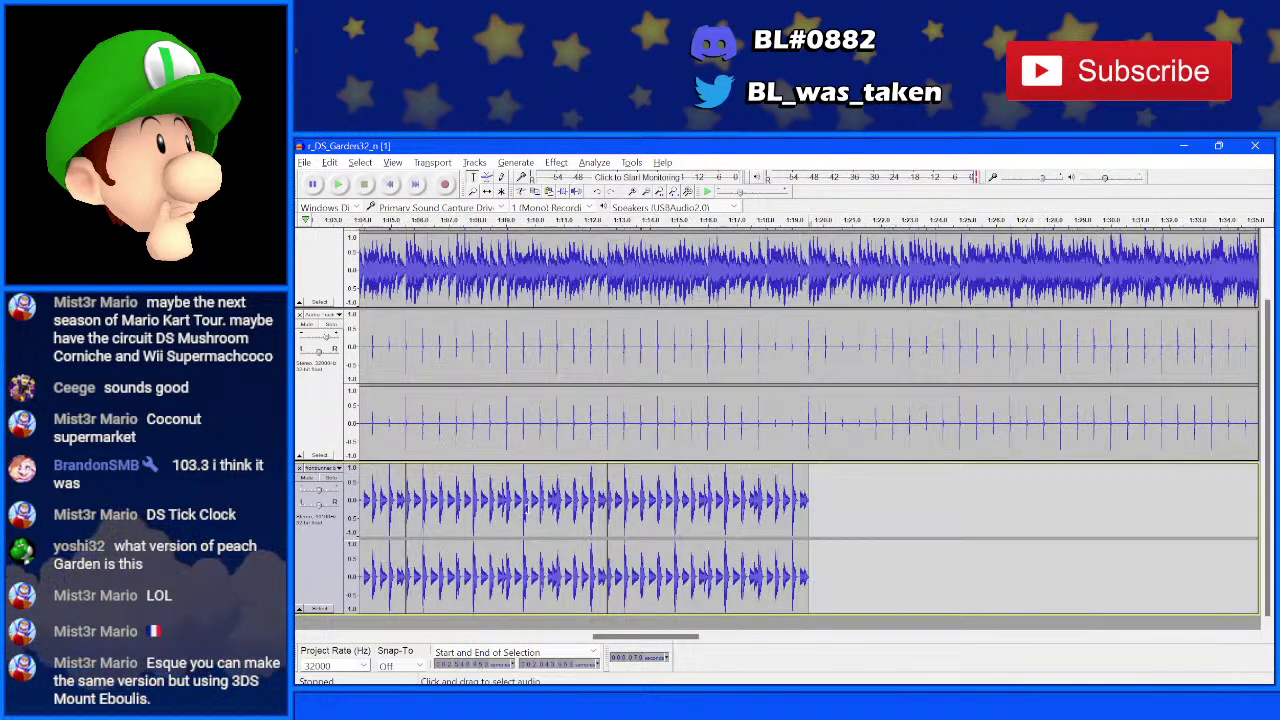
{"action": "key", "text": "ctrl+v"}
{"action": "key", "text": "ctrl+v"}
{"action": "key", "text": "ctrl+v"}
{"action": "key", "text": "ctrl+v"}
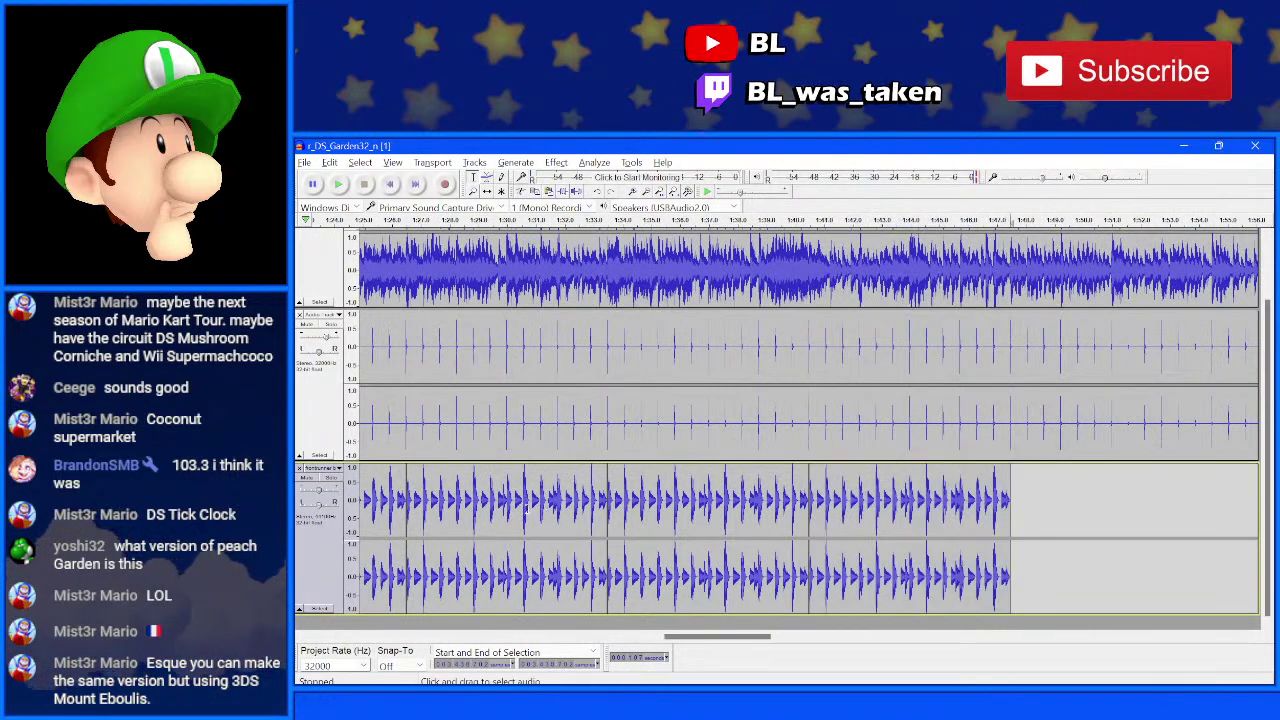
{"action": "key", "text": "ctrl+v"}
{"action": "key", "text": "ctrl+v"}
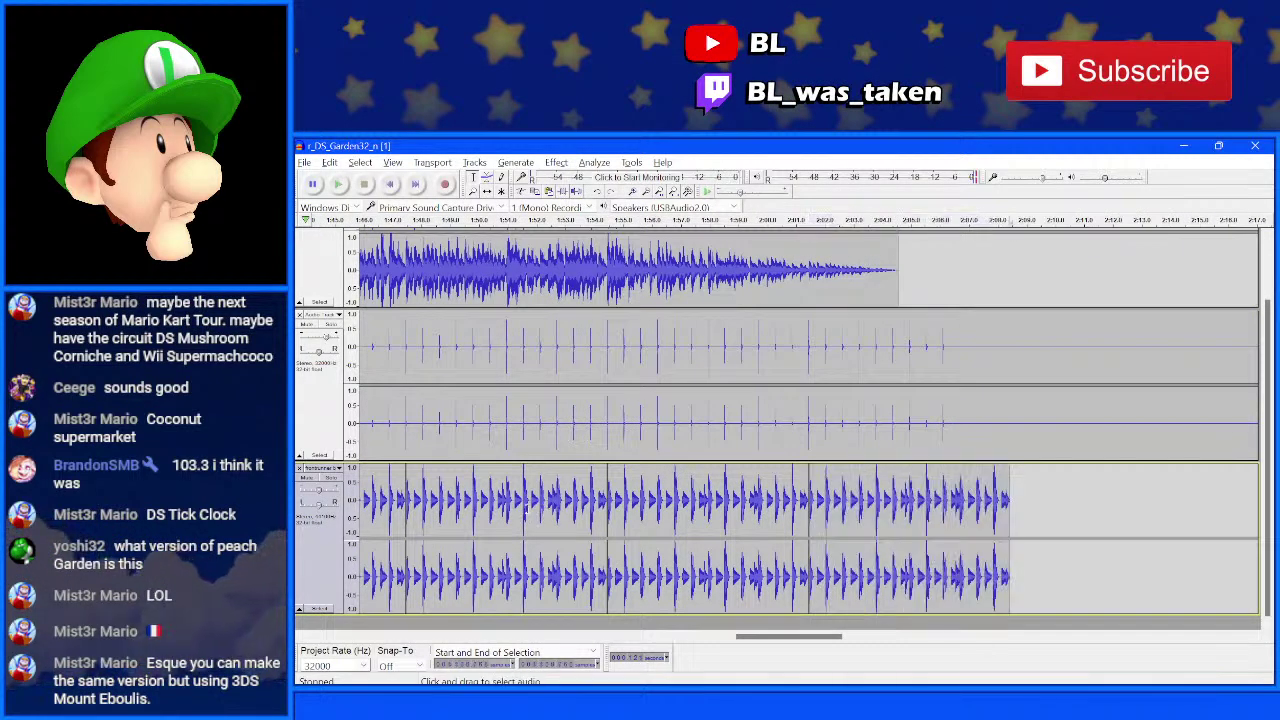
- Select the whole drum track and join all its pasted clips into one continuous clip
{"action": "scroll", "coordinate": [651, 528], "scroll_direction": "up", "scroll_amount": 2}
{"action": "scroll", "coordinate": [634, 531], "scroll_direction": "down", "scroll_amount": 5}
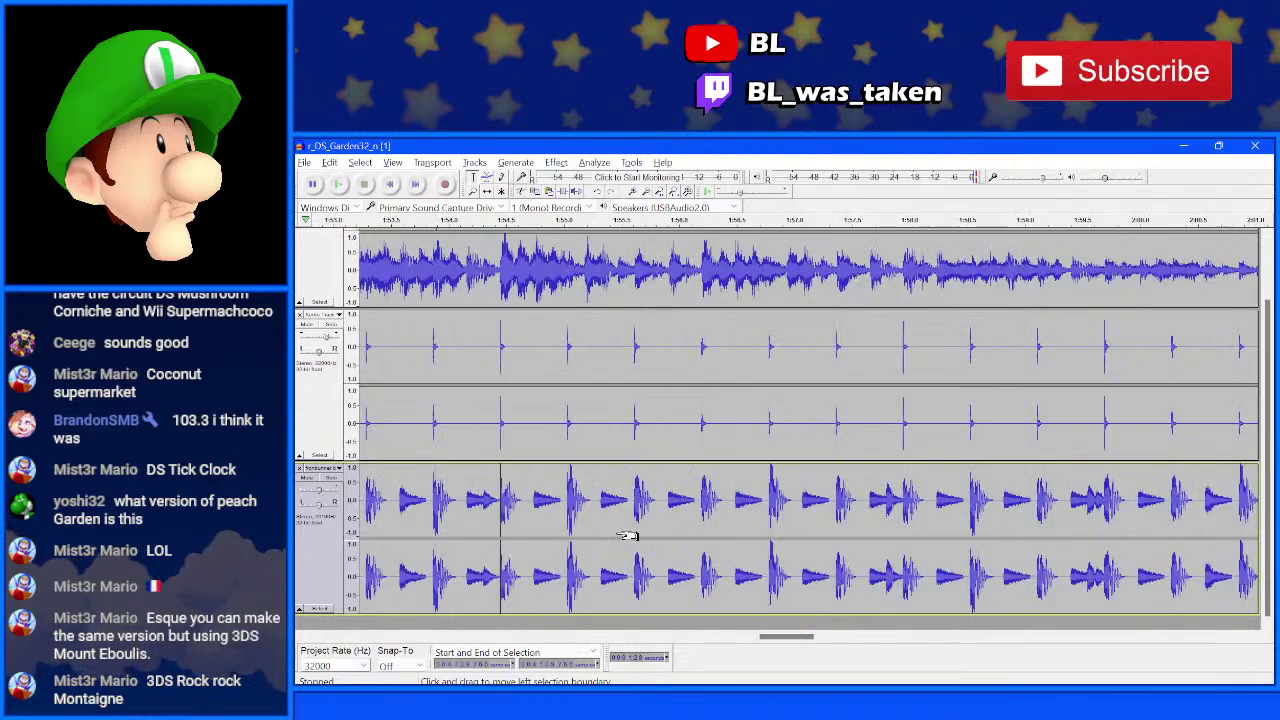
{"action": "left_click_drag", "start_coordinate": [604, 538], "coordinate": [612, 538]}
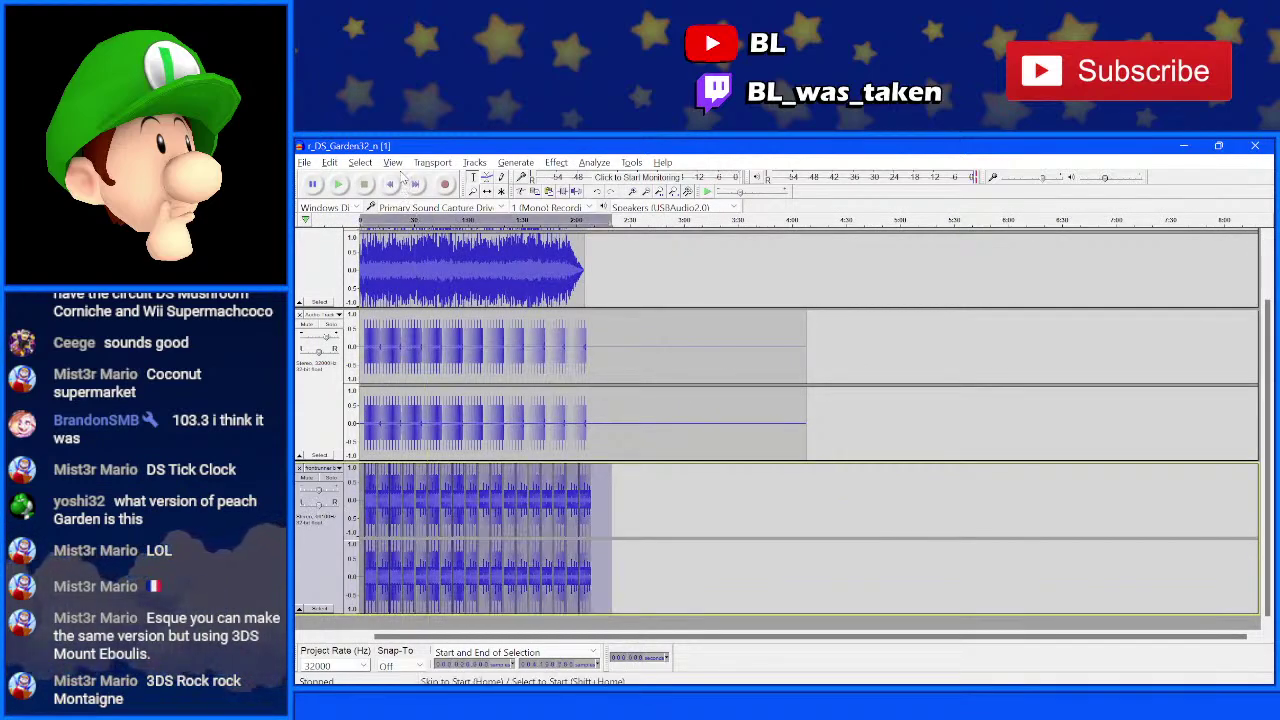
{"action": "left_click", "coordinate": [392, 164]}
{"action": "mouse_move", "coordinate": [412, 164]}
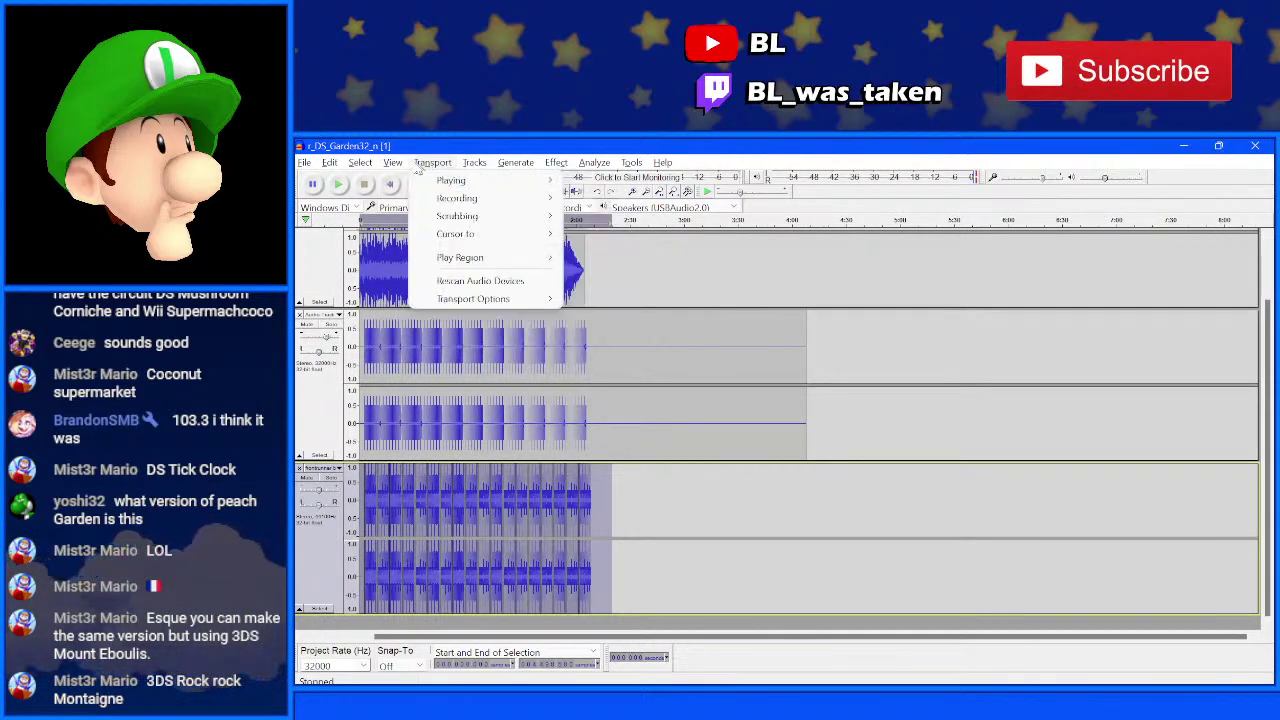
{"action": "mouse_move", "coordinate": [330, 163]}
{"action": "mouse_move", "coordinate": [376, 340]}
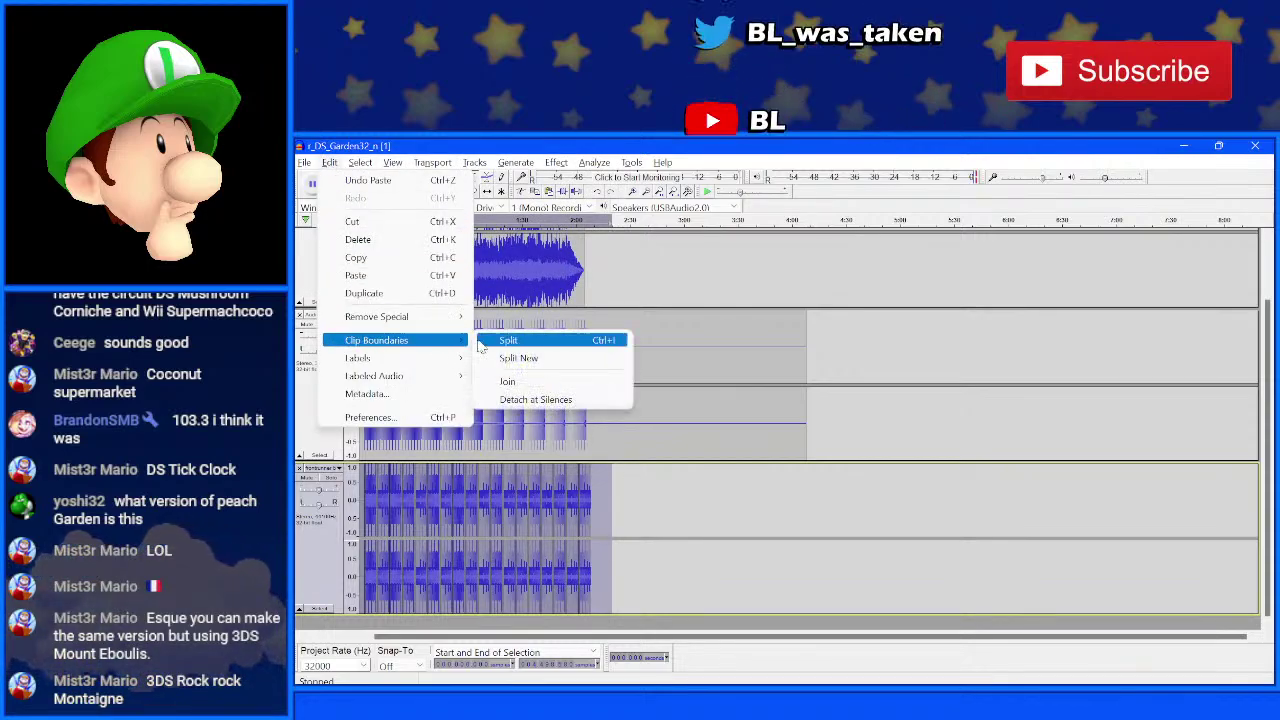
{"action": "left_click", "coordinate": [520, 383]}
{"action": "left_click", "coordinate": [406, 492]}
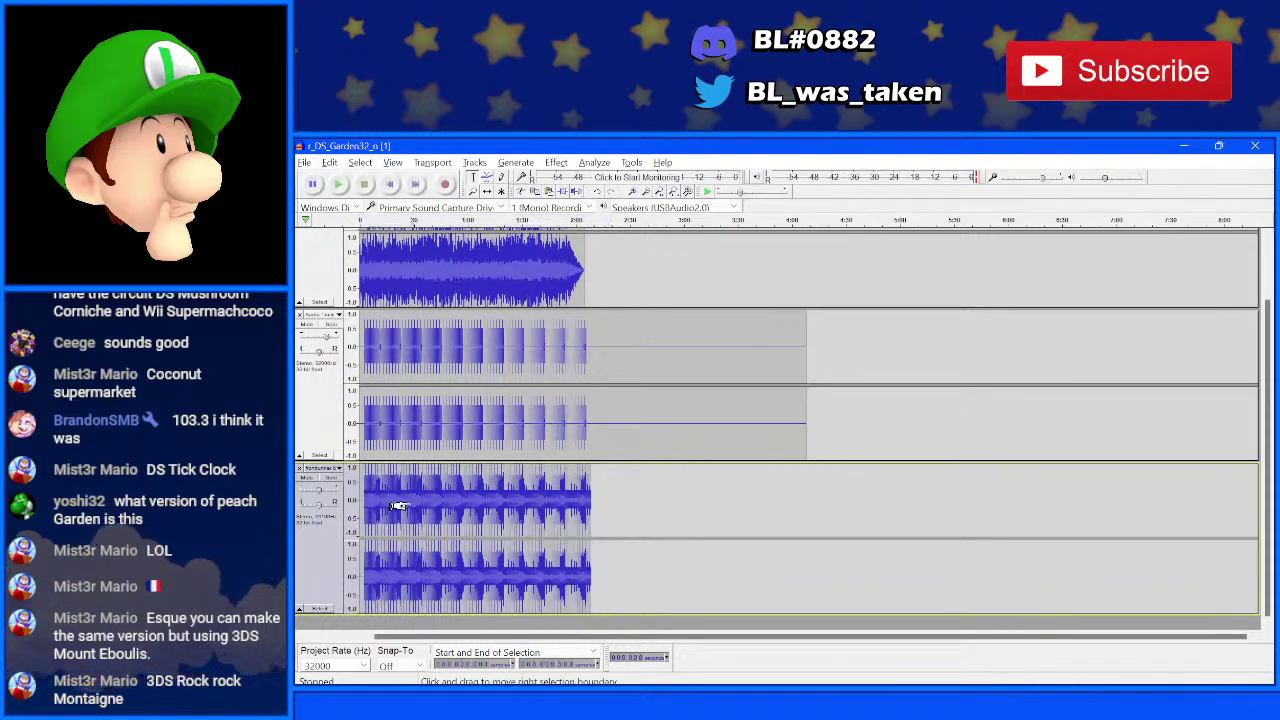
- Mute the click track between the song and the drum track
{"action": "left_click", "coordinate": [310, 326]}
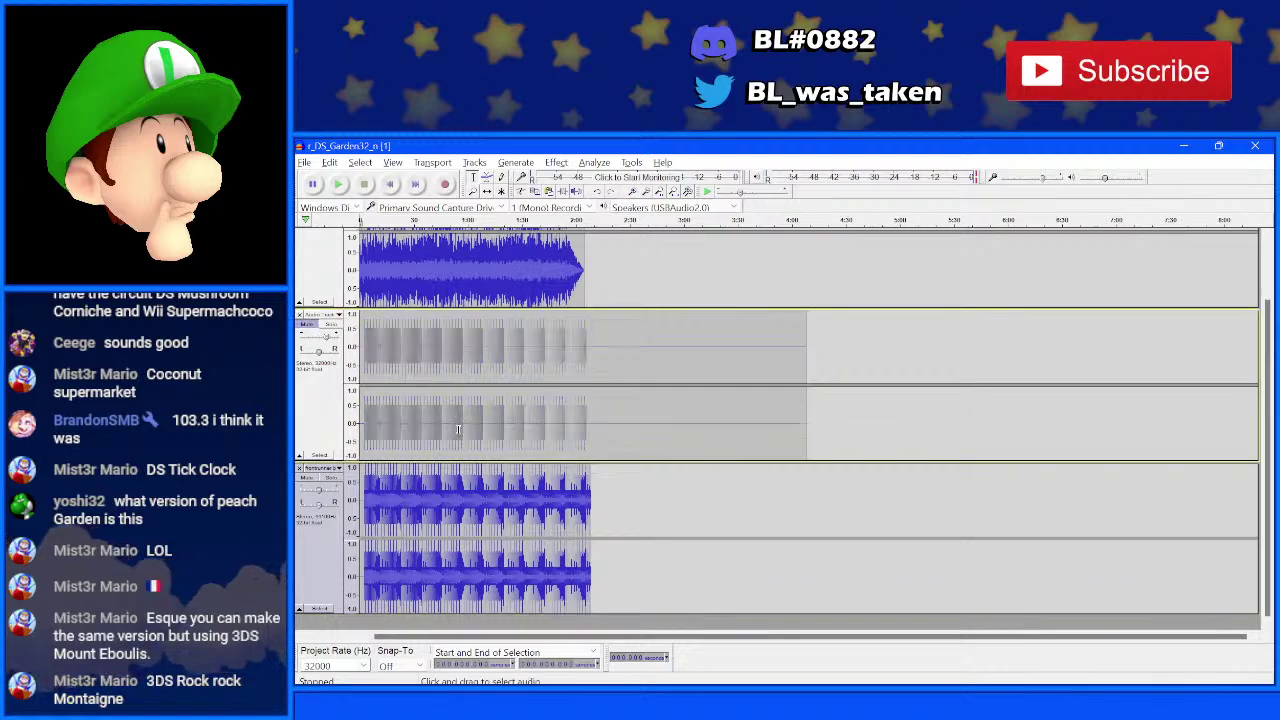
{"action": "scroll", "coordinate": [453, 430], "scroll_direction": "up", "scroll_amount": 2}
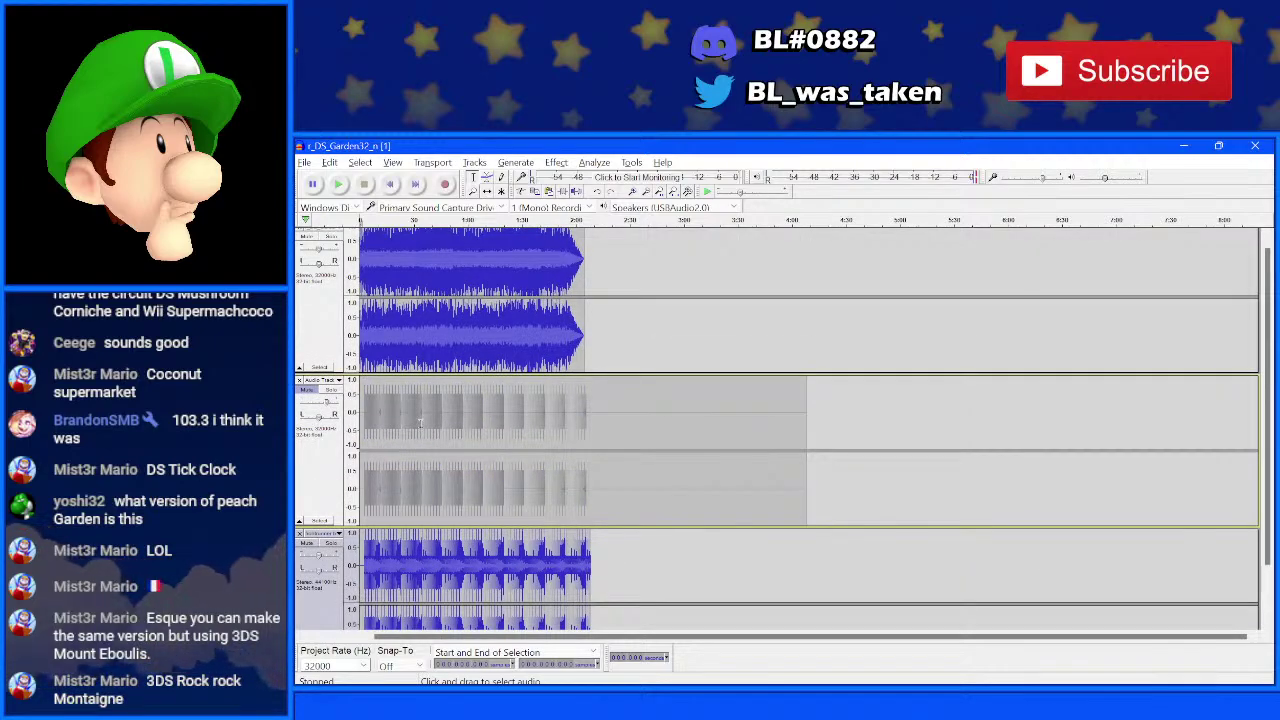
{"action": "scroll", "coordinate": [412, 341], "scroll_direction": "up", "scroll_amount": 1}
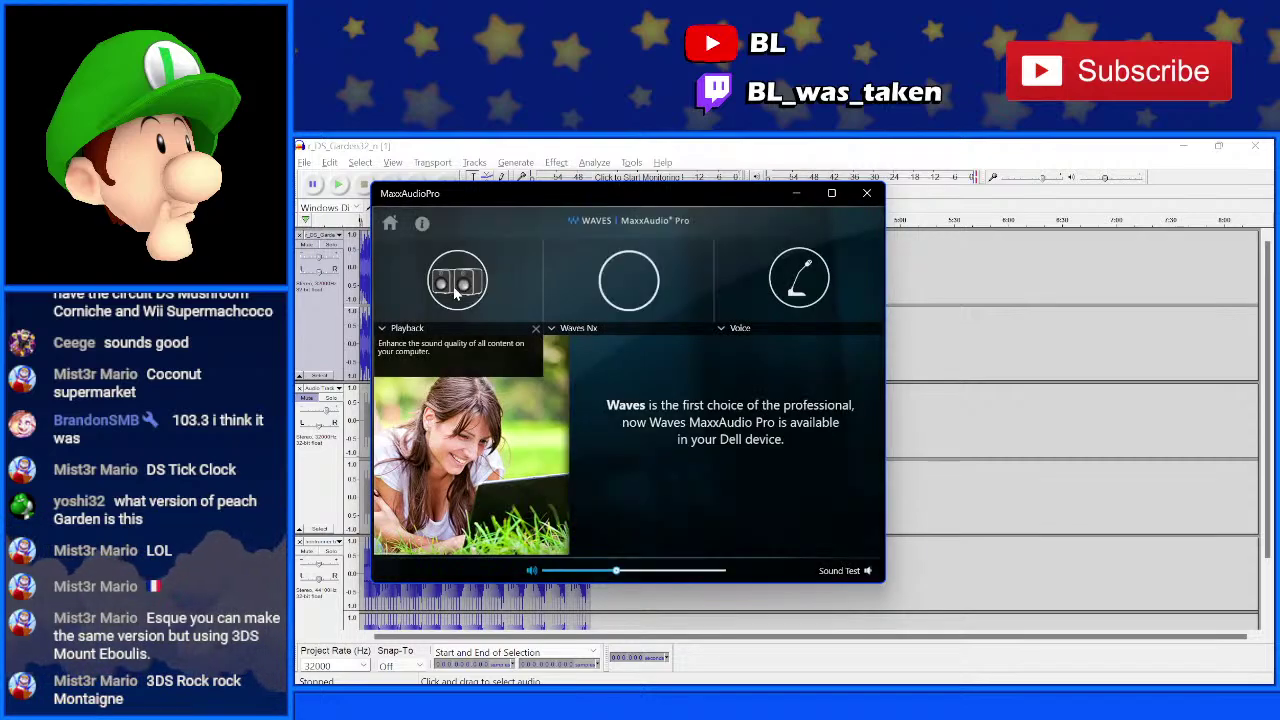
- Switch off the Playback enhancement in MaxxAudioPro, move its window aside and return to the Audacity project
{"action": "left_click", "coordinate": [403, 338]}
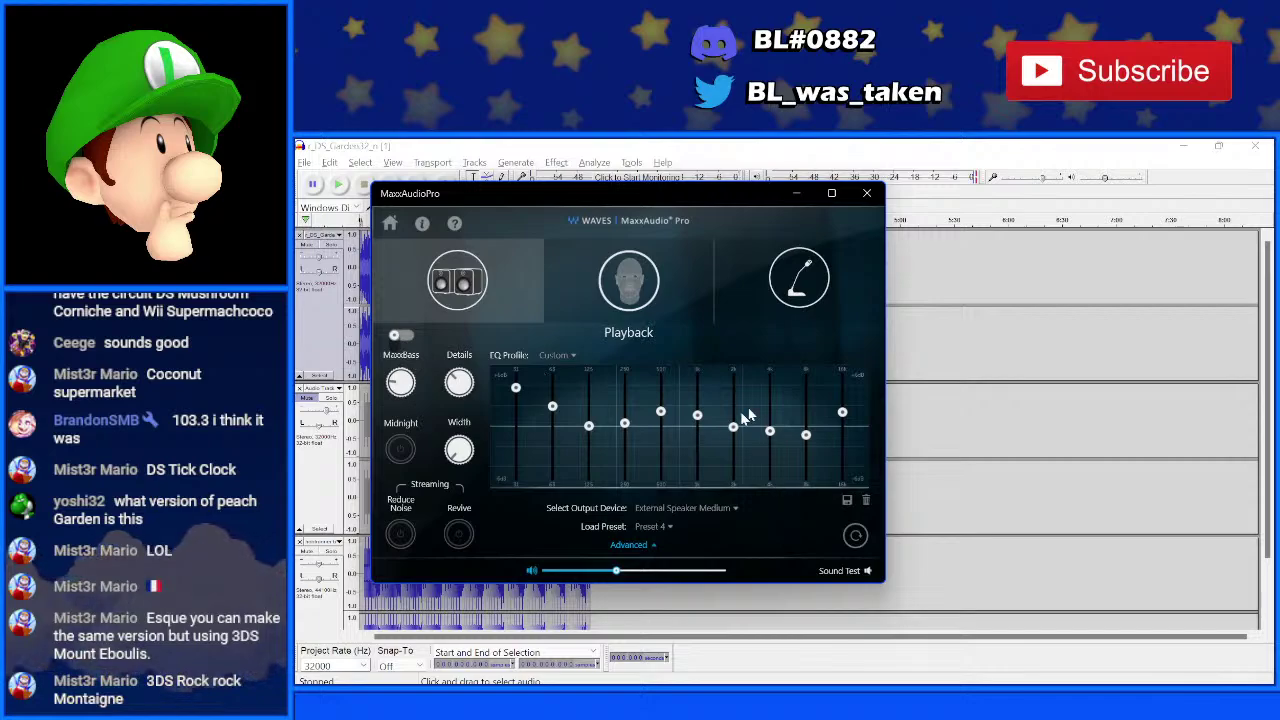
{"action": "left_click_drag", "start_coordinate": [752, 200], "coordinate": [1275, 230]}
{"action": "left_click", "coordinate": [422, 342]}
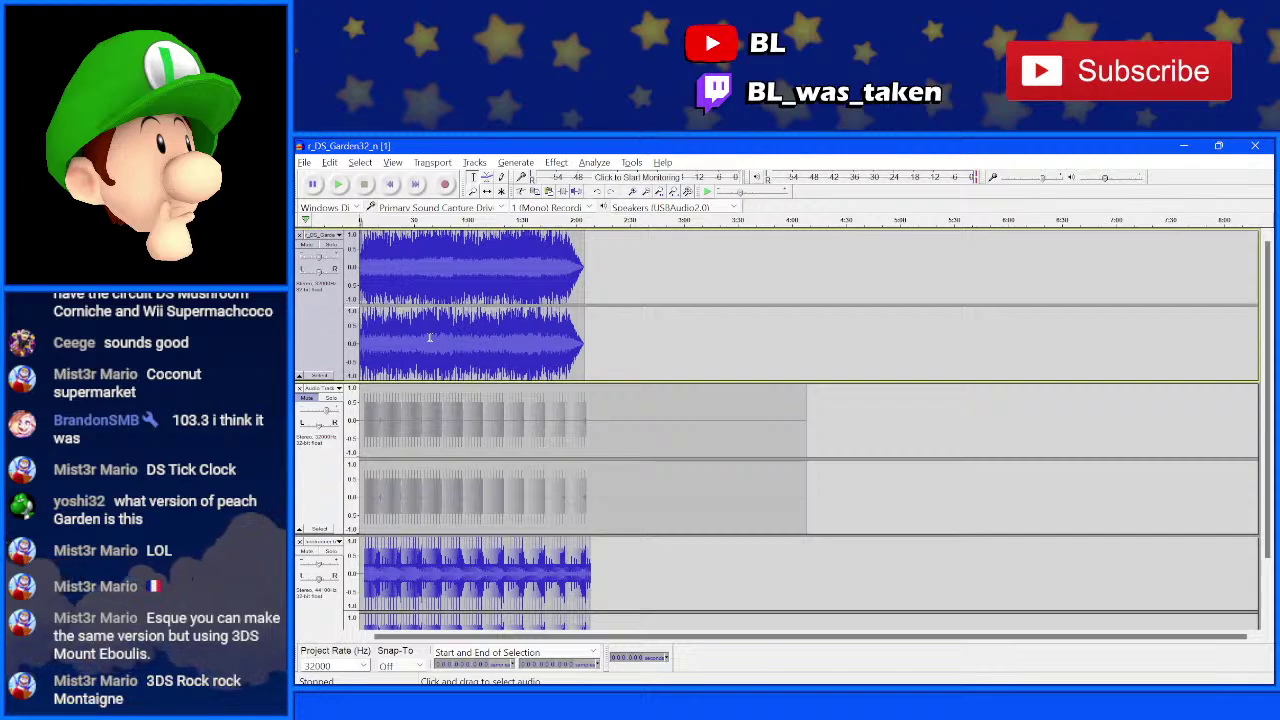
- Play the mix from the beginning and lower the song track's gain to -2.0 dB
{"action": "key", "text": "space"}
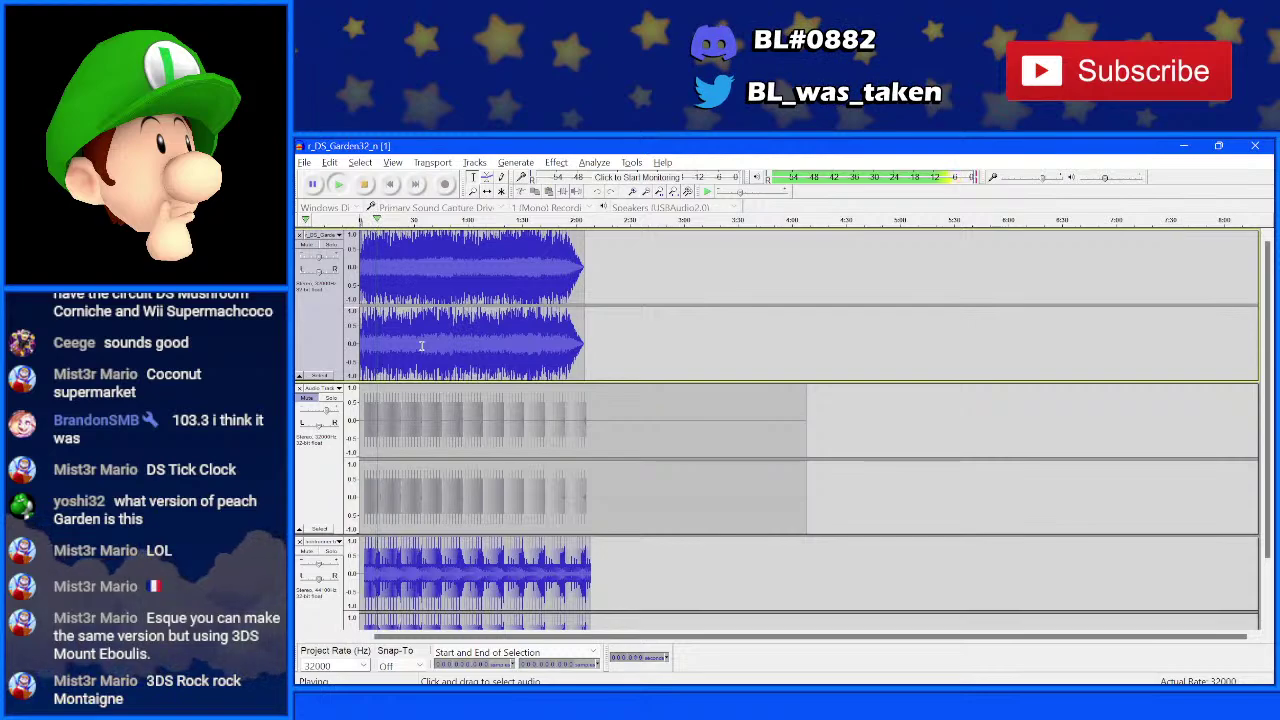
{"action": "key", "text": "ctrl+1"}
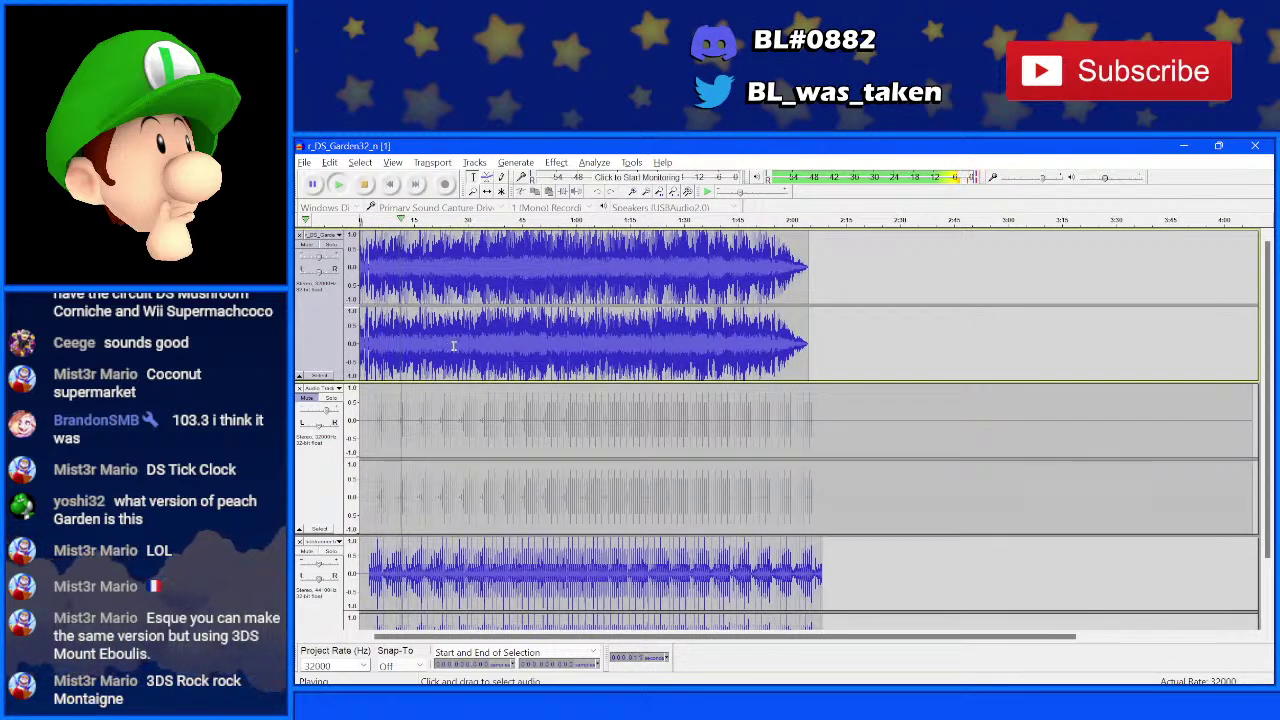
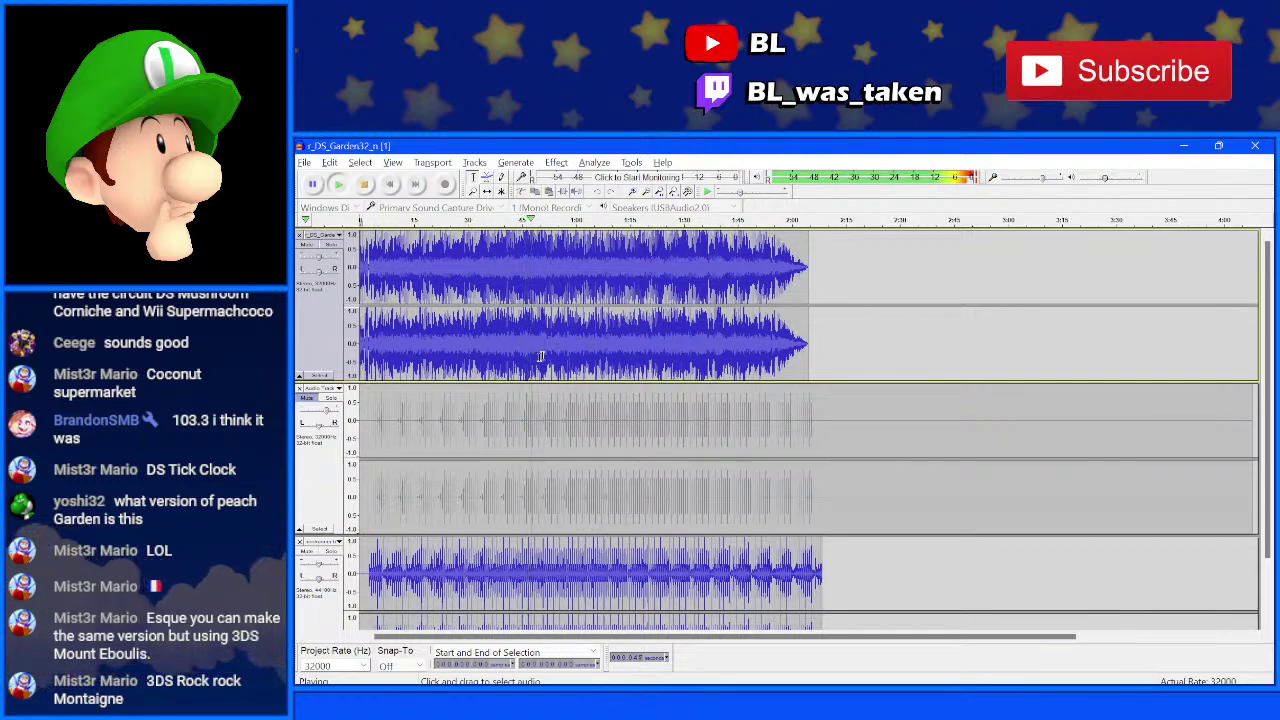
{"action": "mouse_move", "coordinate": [320, 258]}
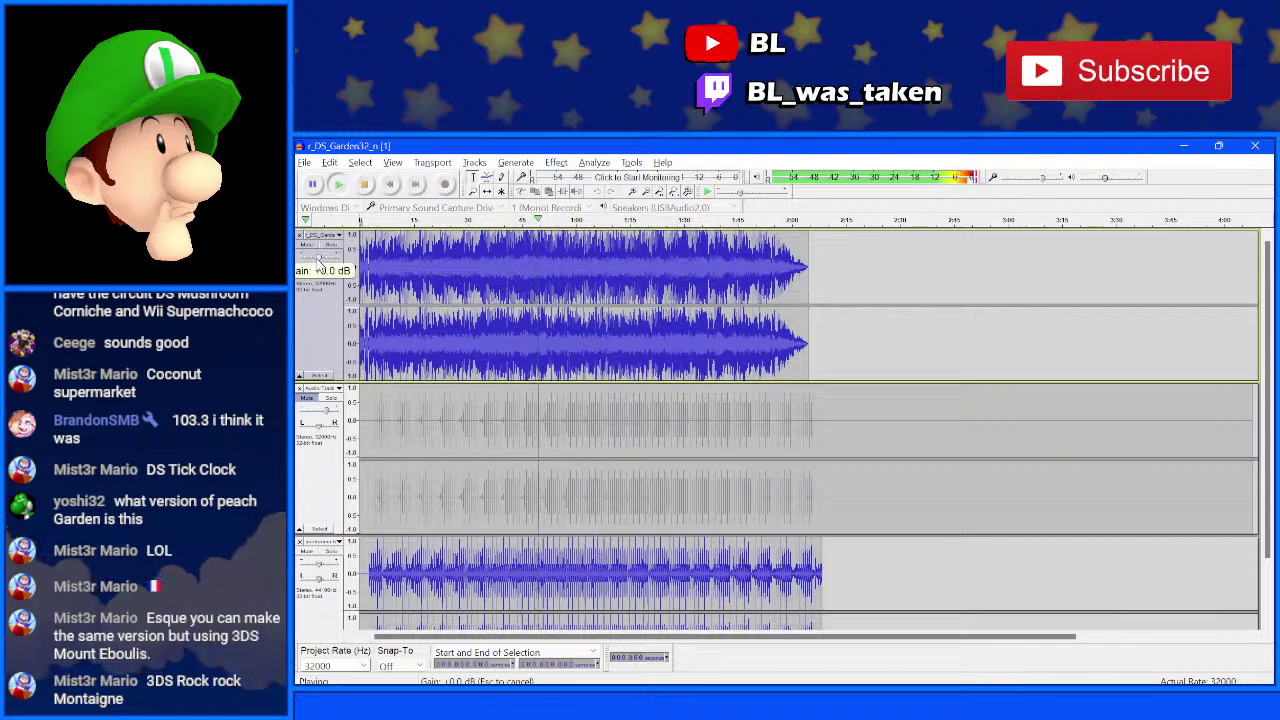
{"action": "left_click_drag", "start_coordinate": [320, 262], "coordinate": [318, 264]}
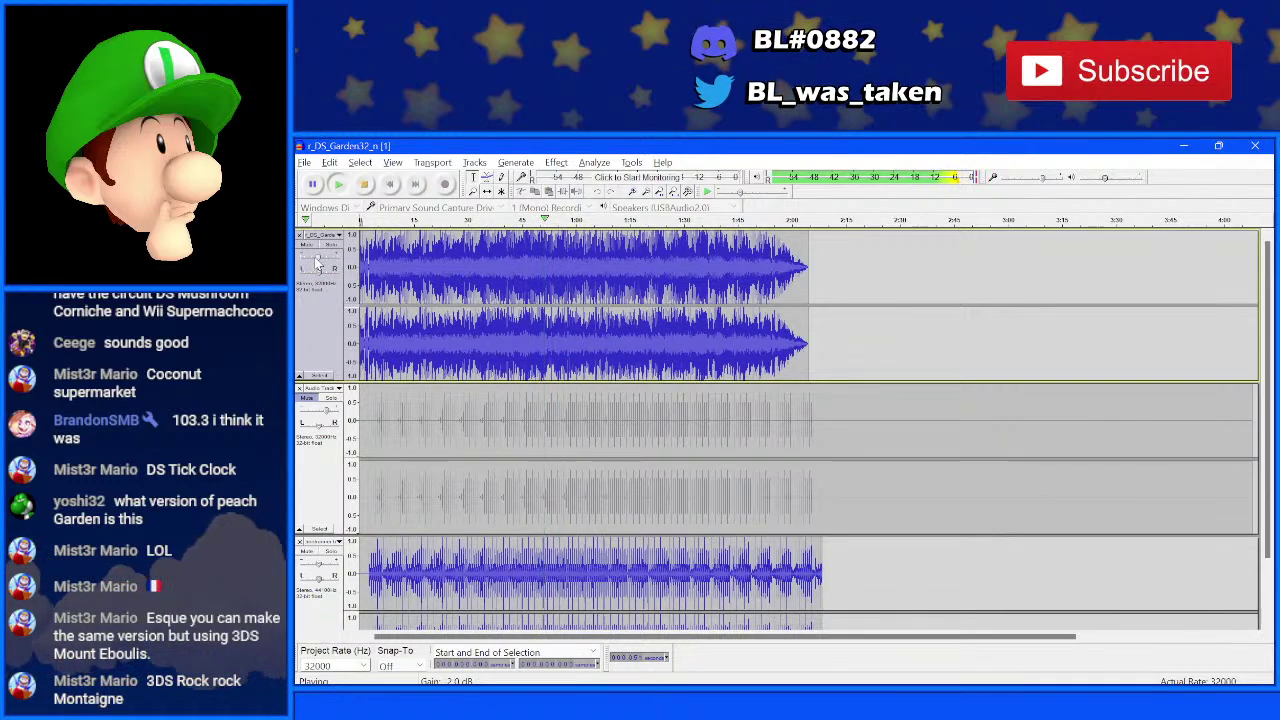
- Stop the playback and reset the song track's gain to 0.0 dB
{"action": "mouse_move", "coordinate": [318, 262]}
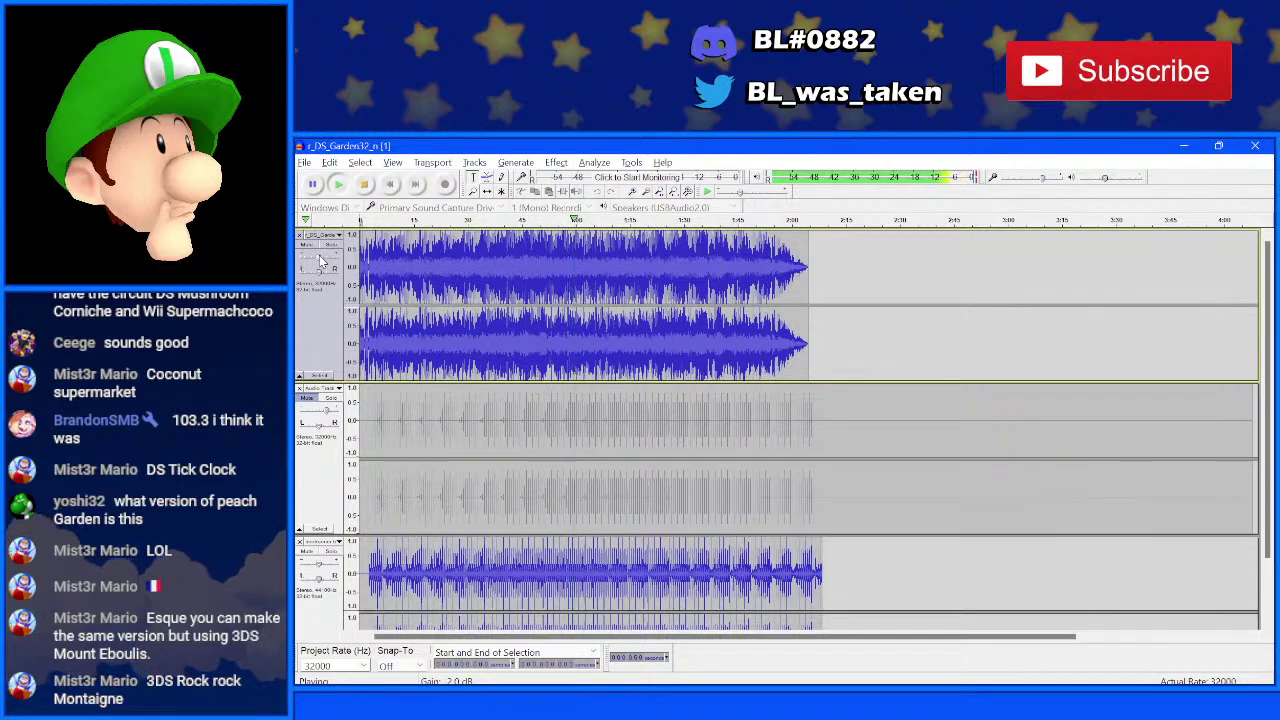
{"action": "left_click", "coordinate": [565, 282]}
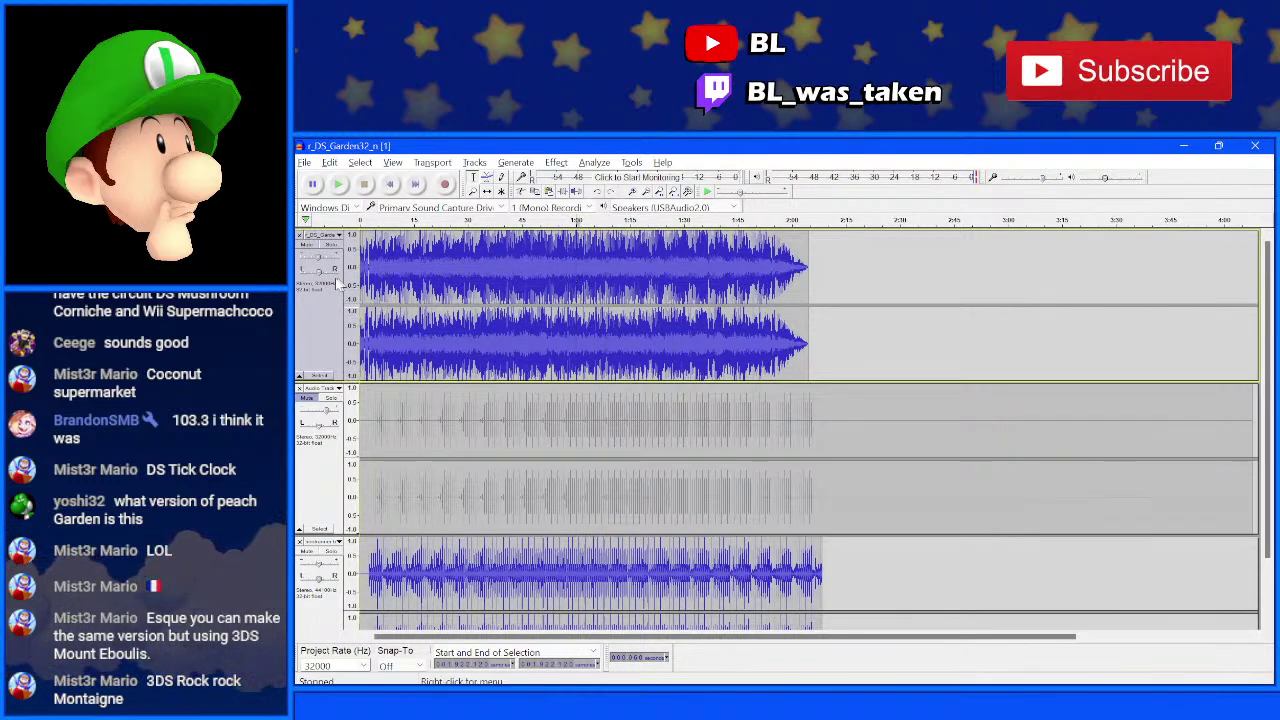
{"action": "left_click_drag", "start_coordinate": [320, 261], "coordinate": [321, 260]}
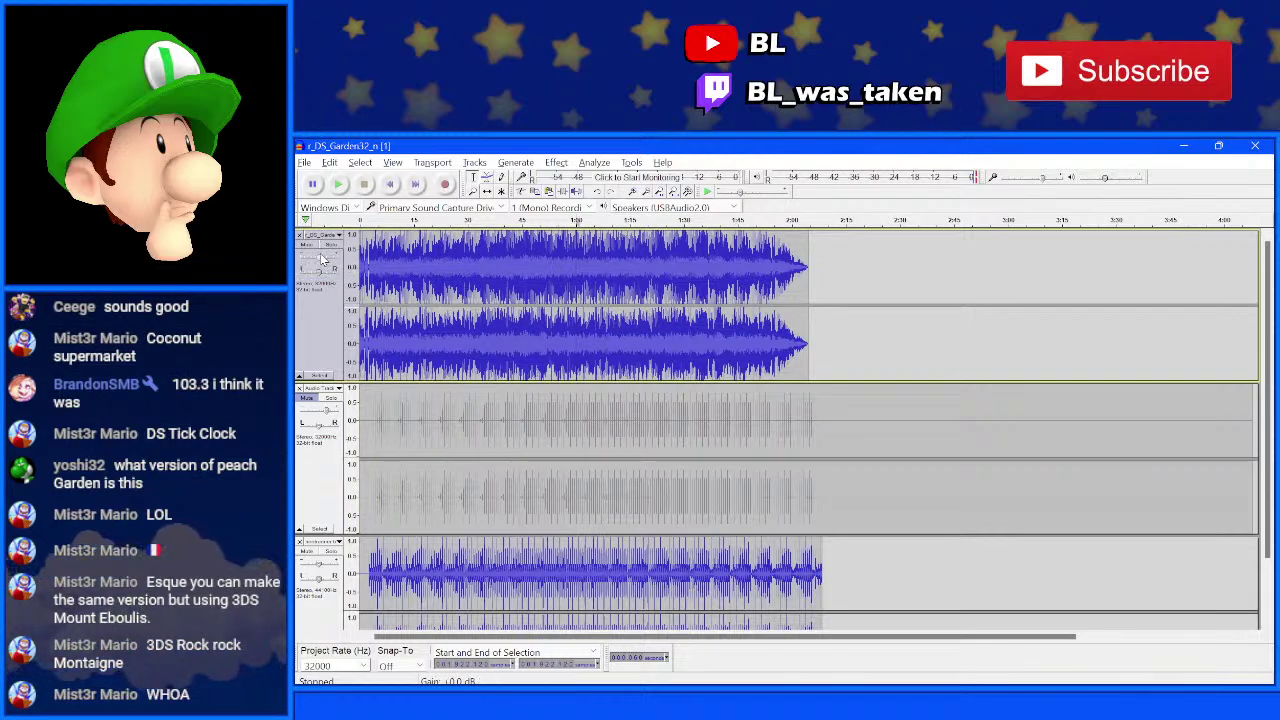
- Select the whole song track and amplify it by -1.5 dB
{"action": "double_click", "coordinate": [549, 274]}
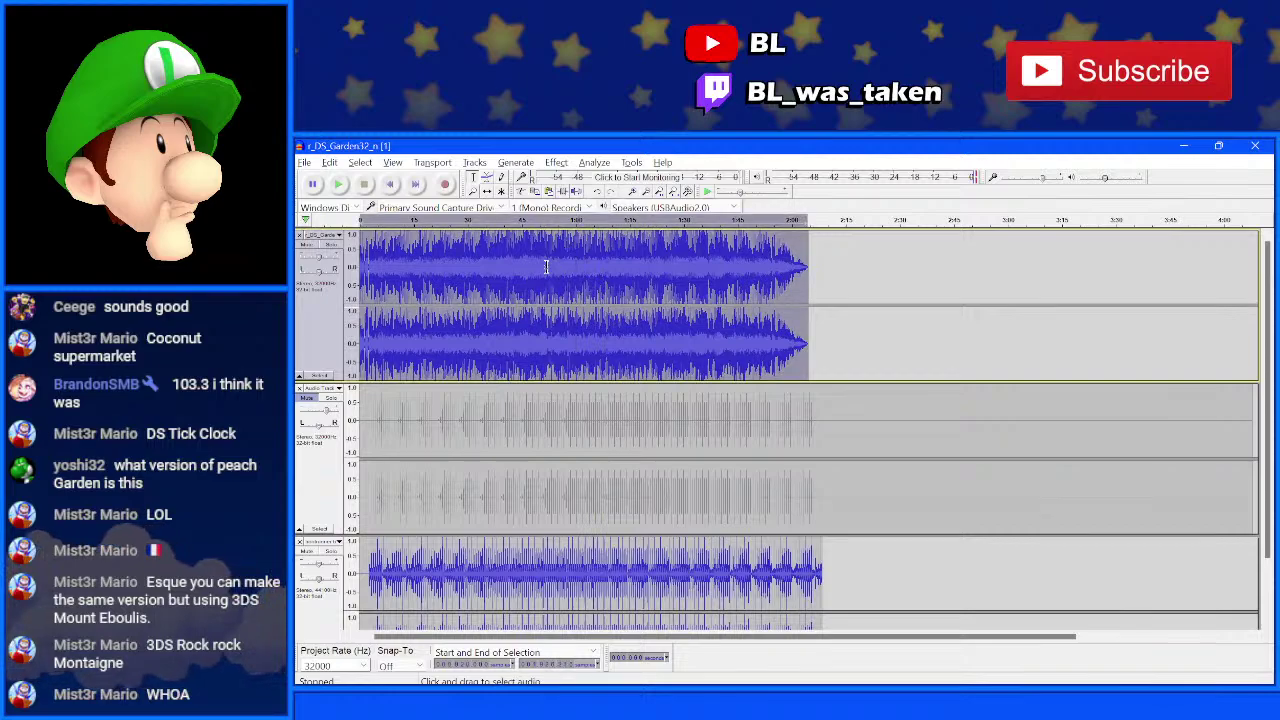
{"action": "left_click", "coordinate": [556, 162]}
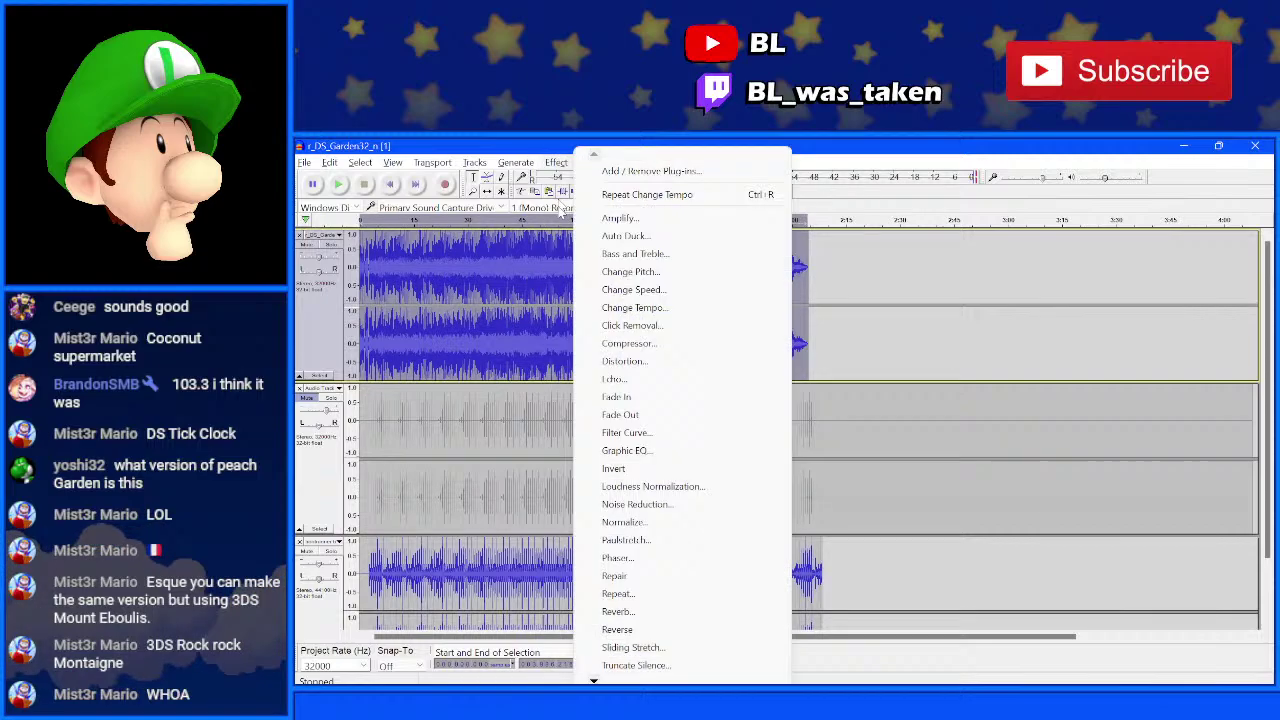
{"action": "left_click", "coordinate": [621, 218]}
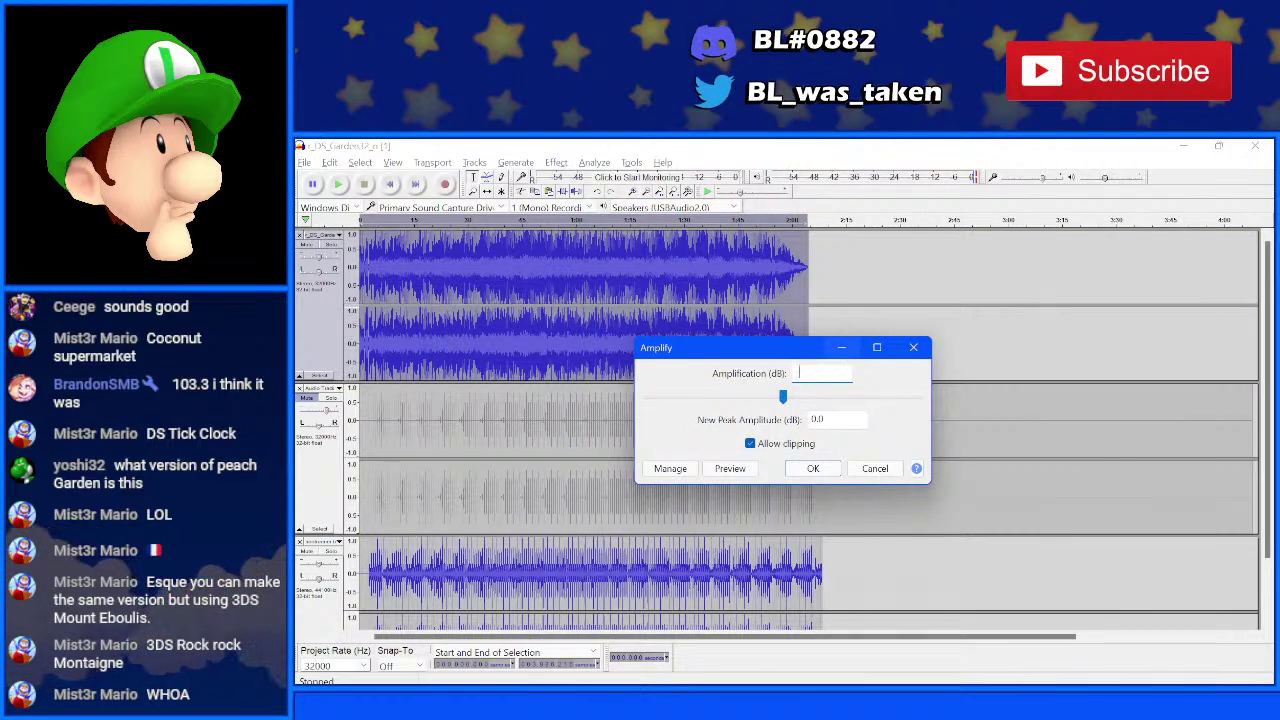
{"action": "type", "text": "1"}
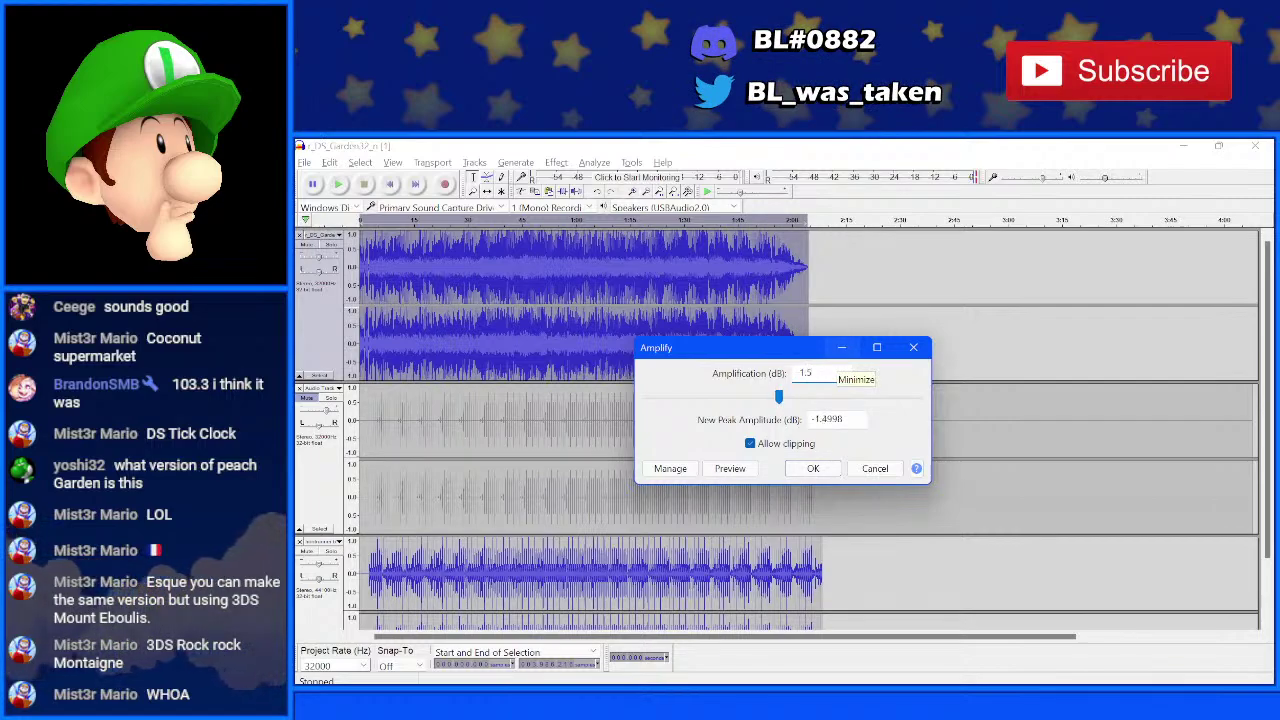
{"action": "type", "text": ".5"}
{"action": "key", "text": "Return"}
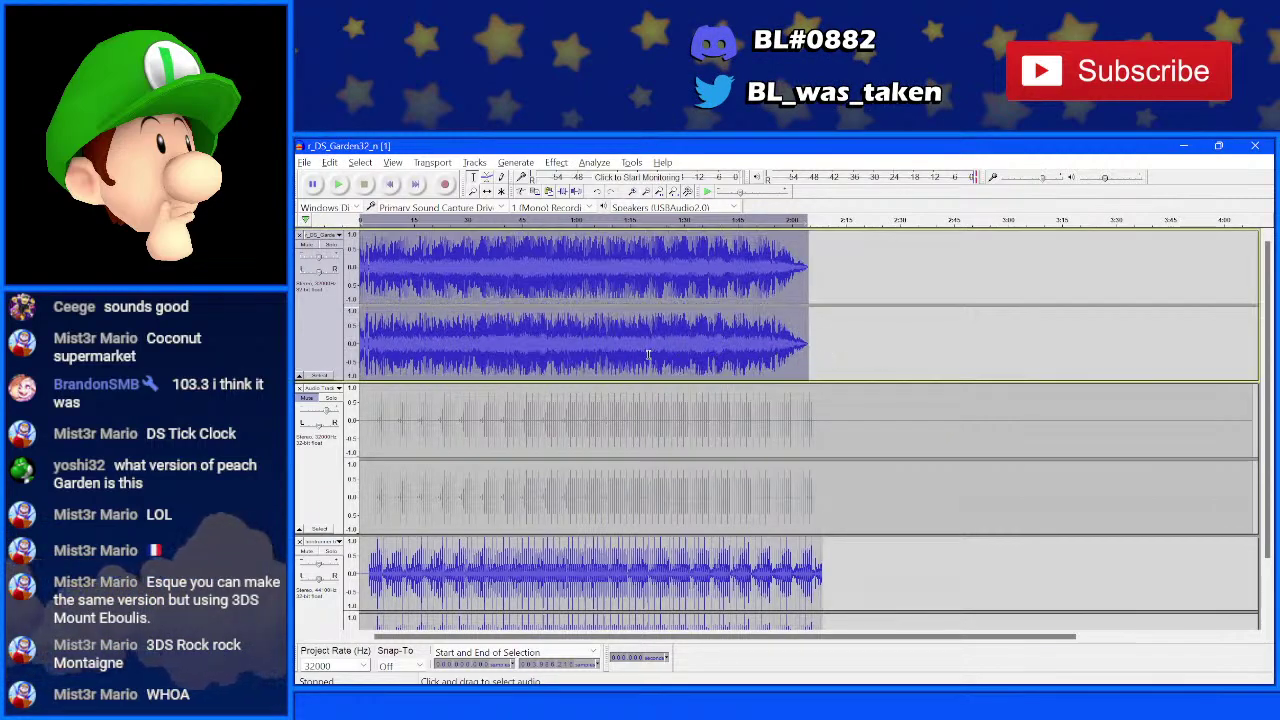
- Play the mix from the beginning to check the drums against the quieter song, then stop it
{"action": "left_click", "coordinate": [478, 590]}
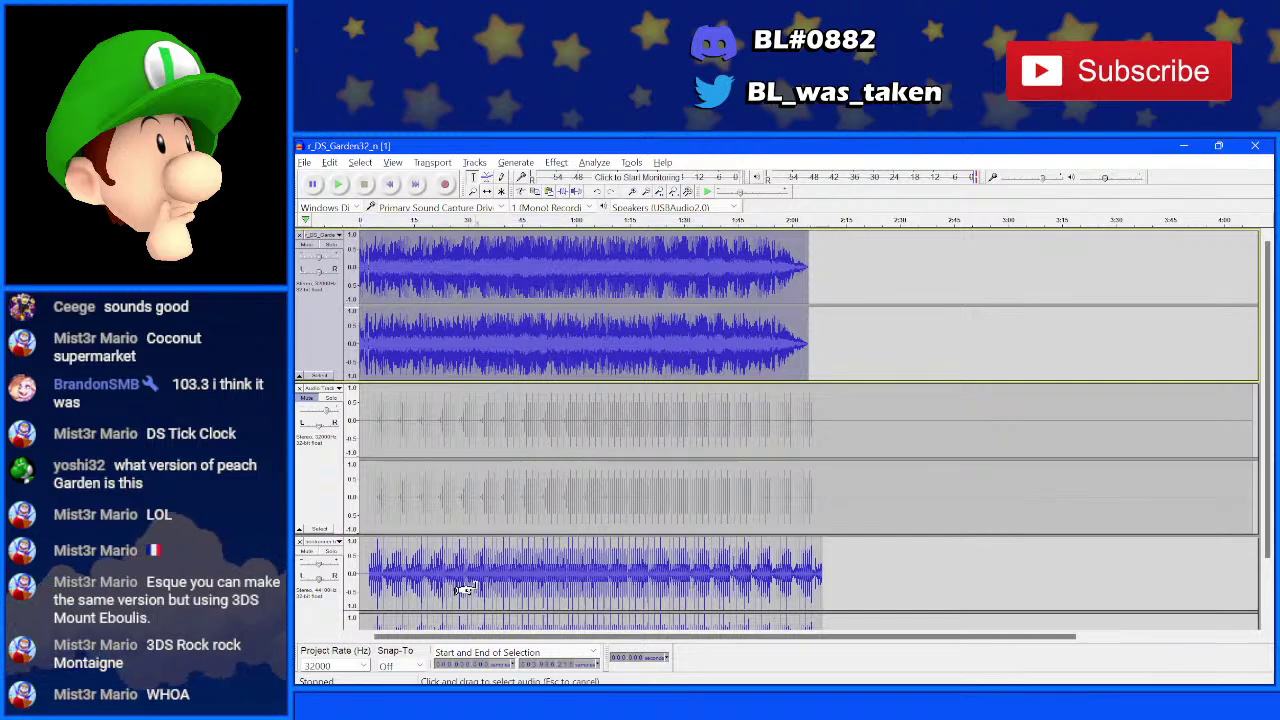
{"action": "scroll", "coordinate": [472, 580], "scroll_direction": "down", "scroll_amount": 2}
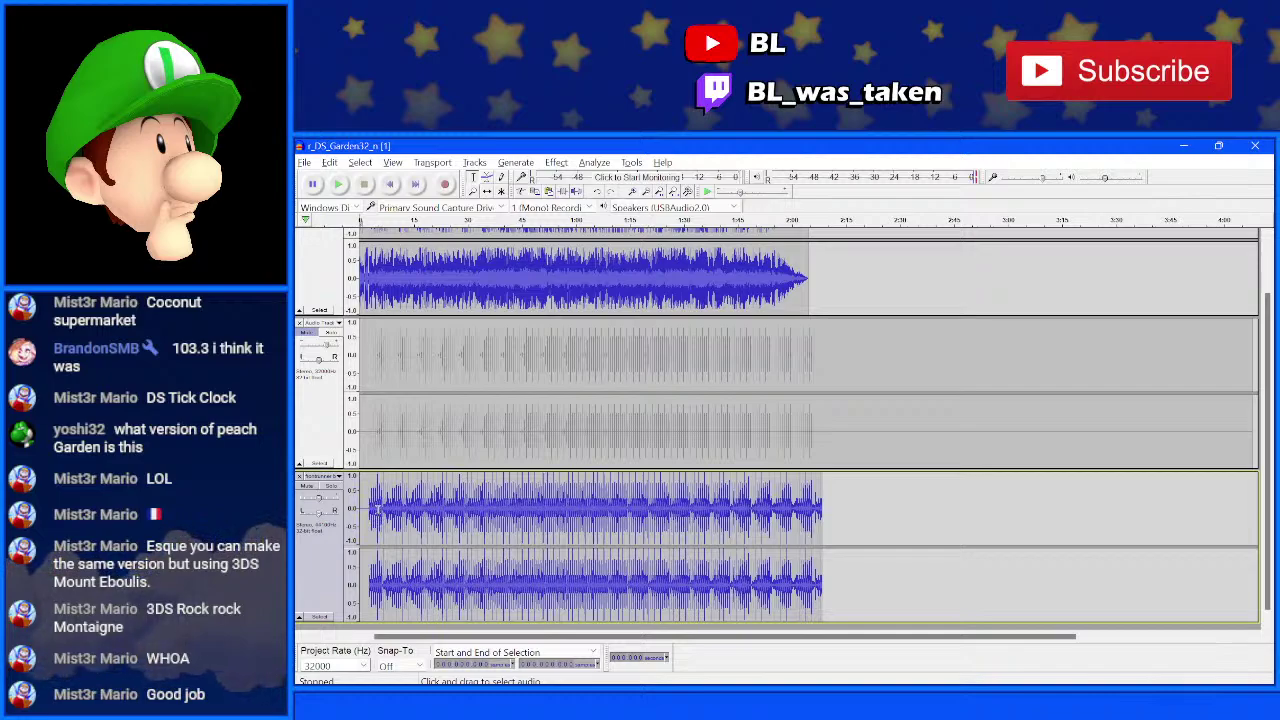
{"action": "key", "text": "space"}
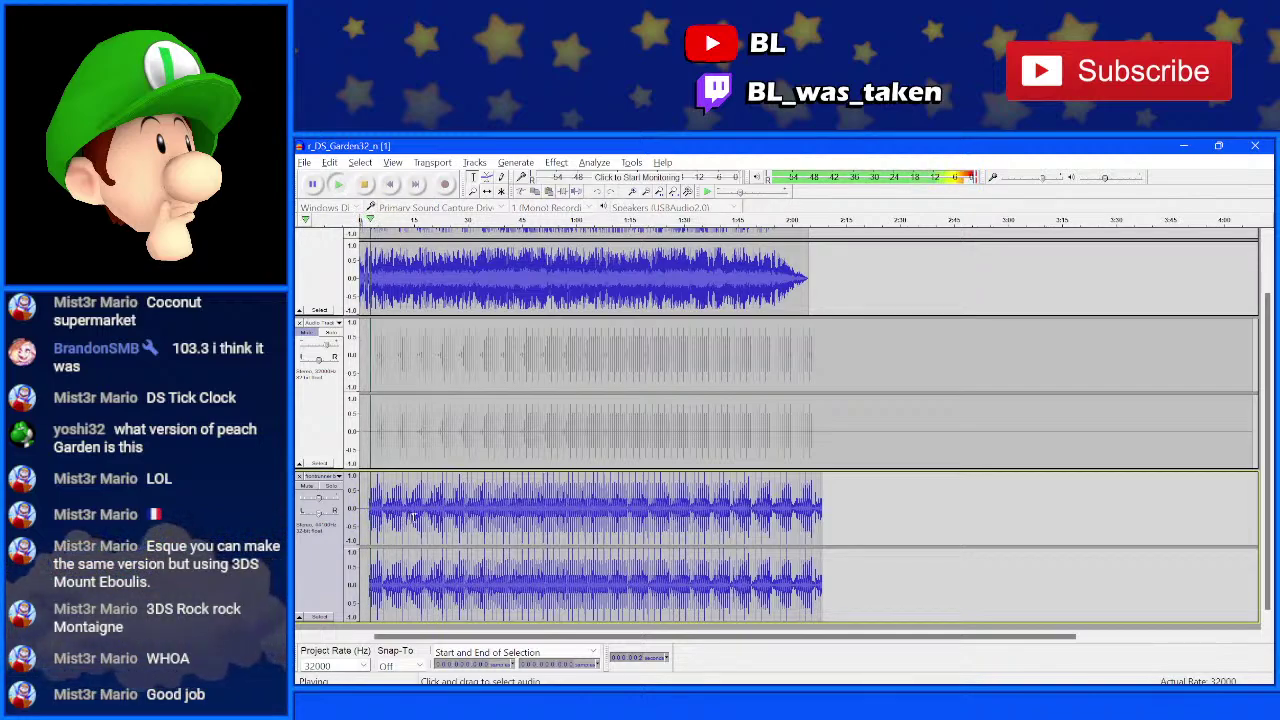
{"action": "key", "text": "space"}
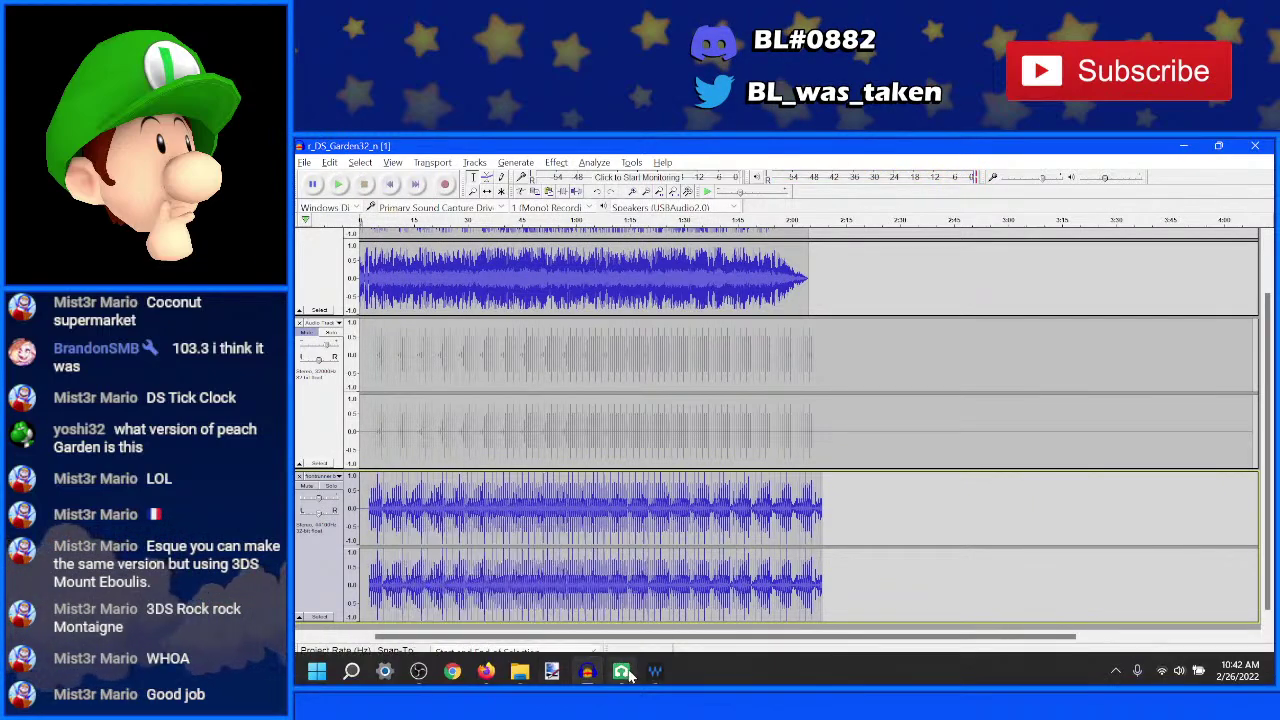
- Switch to the frontrunner beats project in LMMS and delete the Kick and Kick_cymb patterns in all four bars
{"action": "left_click", "coordinate": [621, 671]}
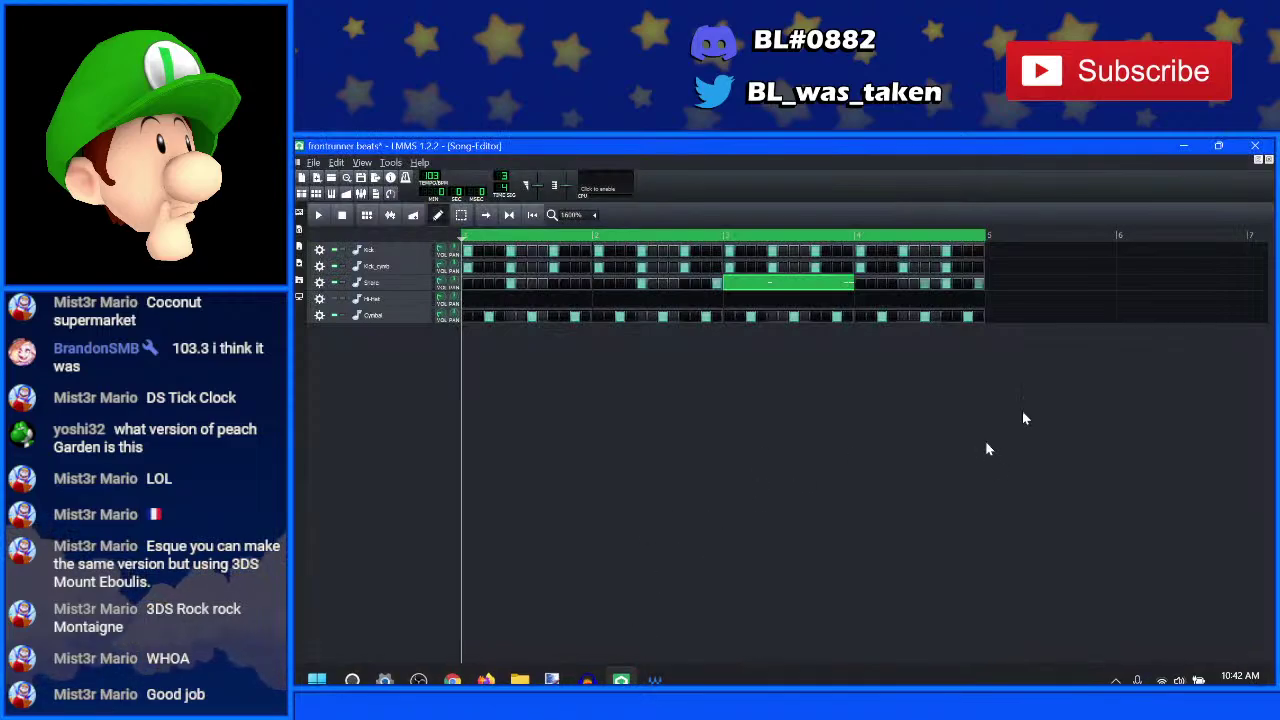
{"action": "left_click", "coordinate": [314, 163]}
{"action": "left_click", "coordinate": [315, 164]}
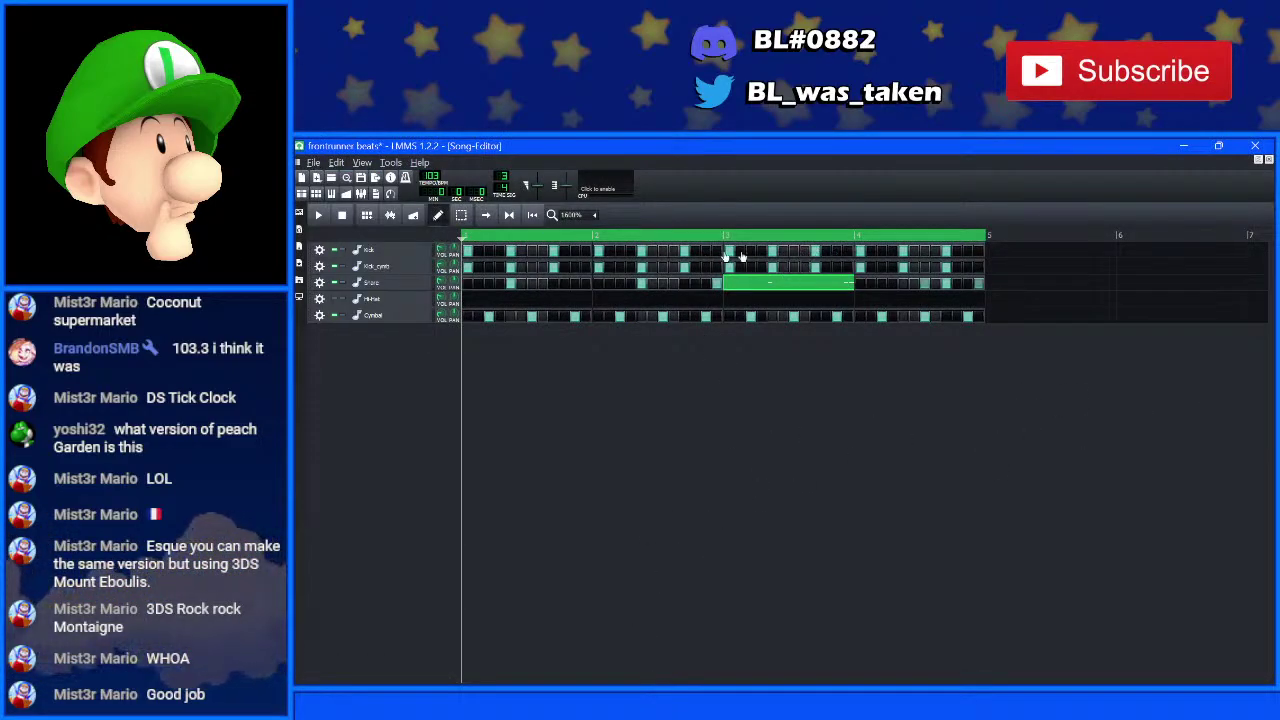
{"action": "middle_click", "coordinate": [535, 251]}
{"action": "middle_click", "coordinate": [535, 266]}
{"action": "middle_click", "coordinate": [625, 251]}
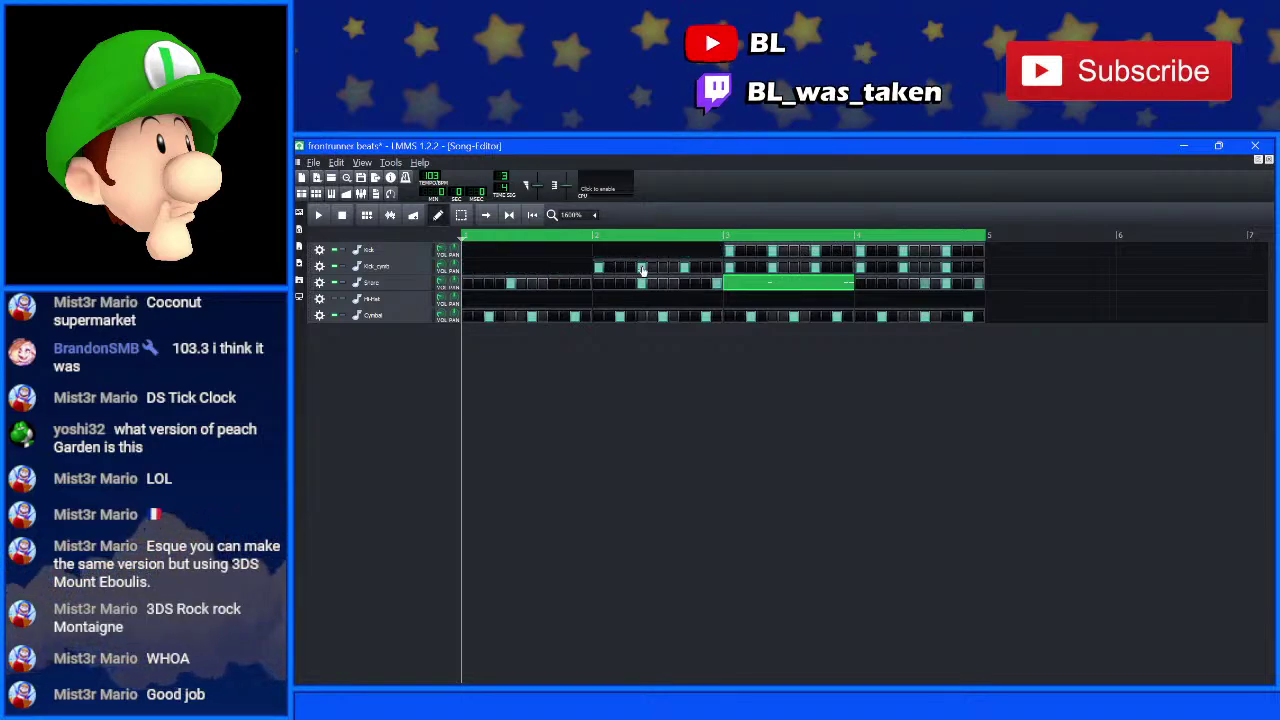
{"action": "middle_click", "coordinate": [640, 267]}
{"action": "middle_click", "coordinate": [773, 252]}
{"action": "middle_click", "coordinate": [784, 266]}
{"action": "middle_click", "coordinate": [903, 254]}
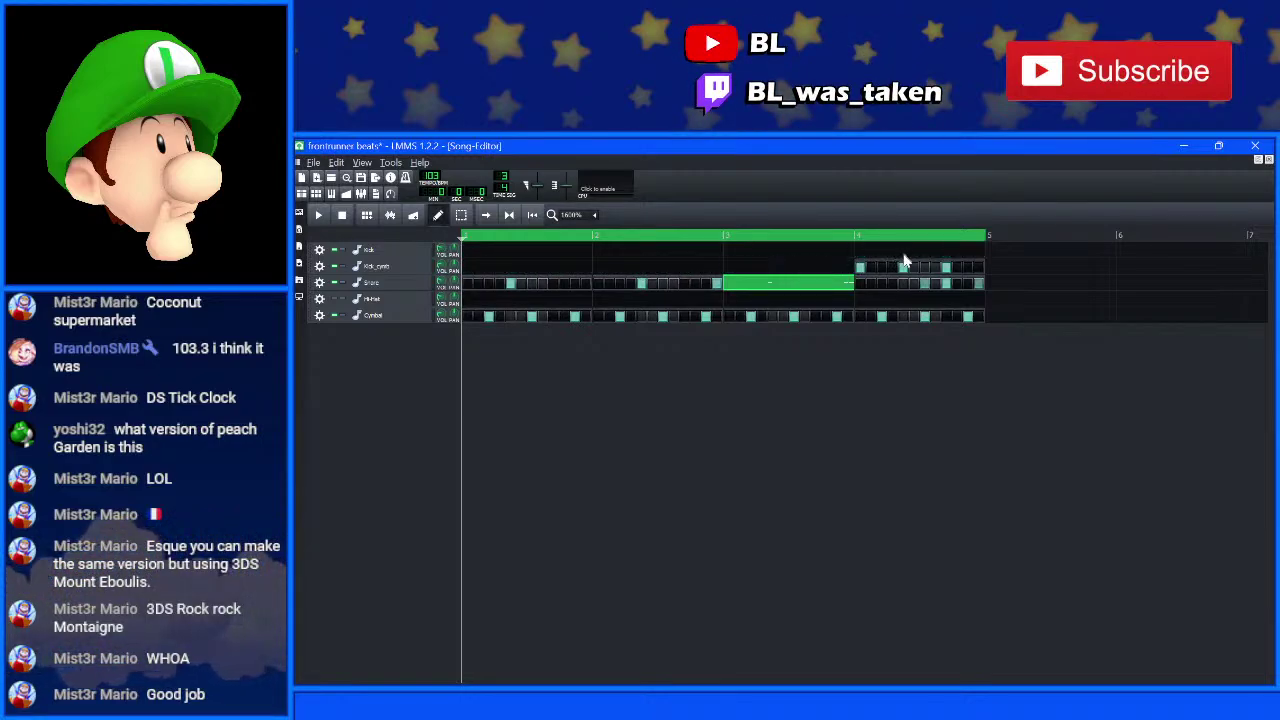
{"action": "middle_click", "coordinate": [908, 267]}
- Delete every Snare and Cymbal pattern across the four bars to clear the rest of the beat
{"action": "middle_click", "coordinate": [877, 285]}
{"action": "middle_click", "coordinate": [650, 284]}
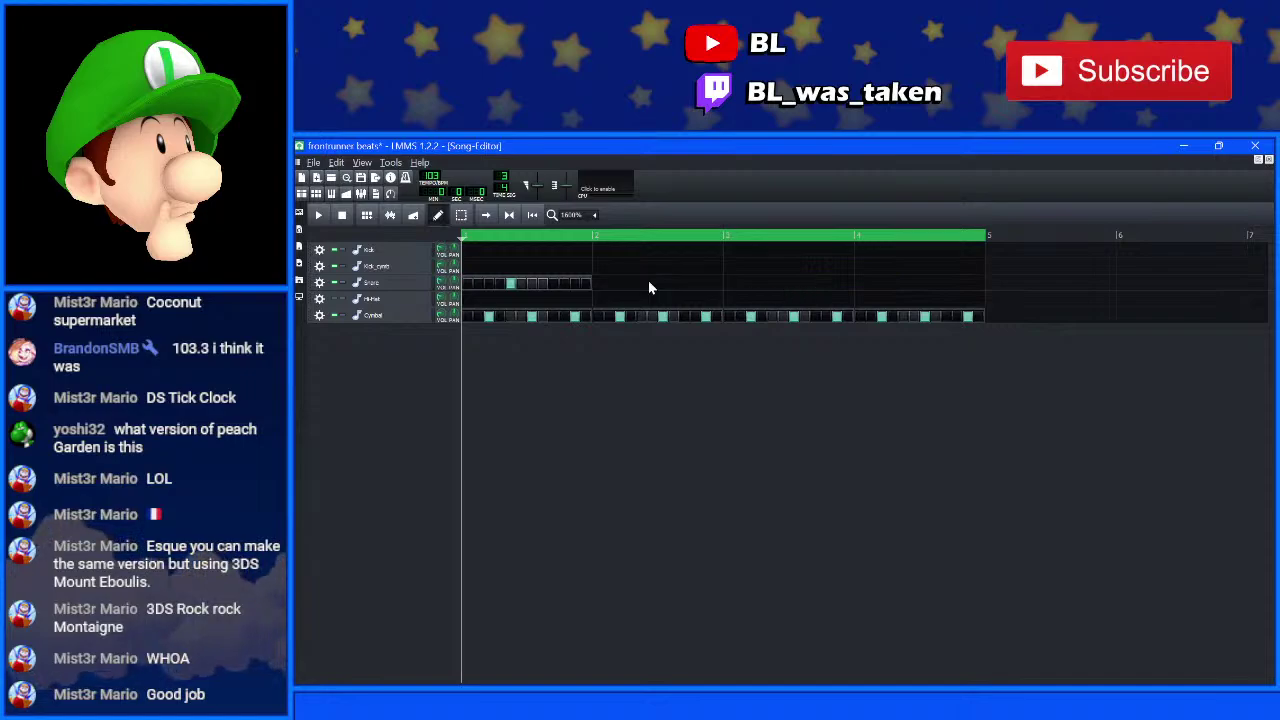
{"action": "middle_click", "coordinate": [560, 284]}
{"action": "middle_click", "coordinate": [560, 316]}
{"action": "middle_click", "coordinate": [655, 316]}
{"action": "middle_click", "coordinate": [790, 316]}
{"action": "middle_click", "coordinate": [881, 316]}
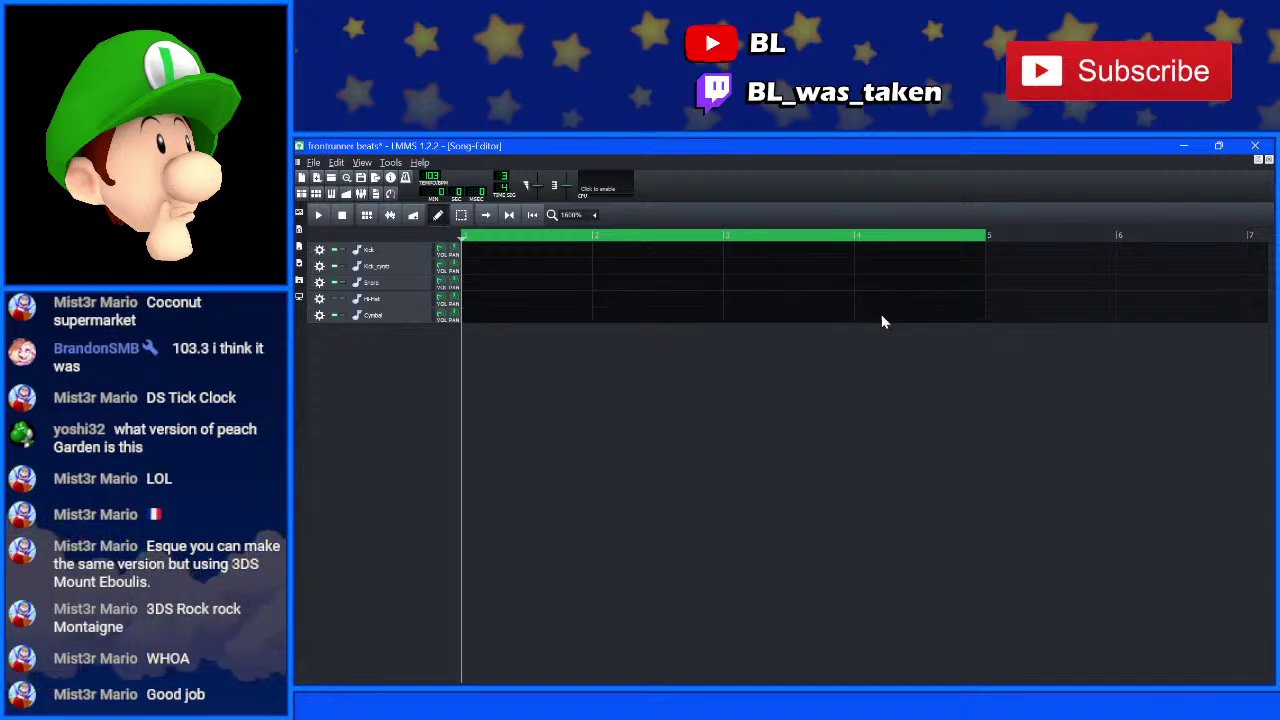
- Return to the Audacity project and replay the opening of the mix several times to study its rhythm
{"action": "key", "text": "alt+Tab"}
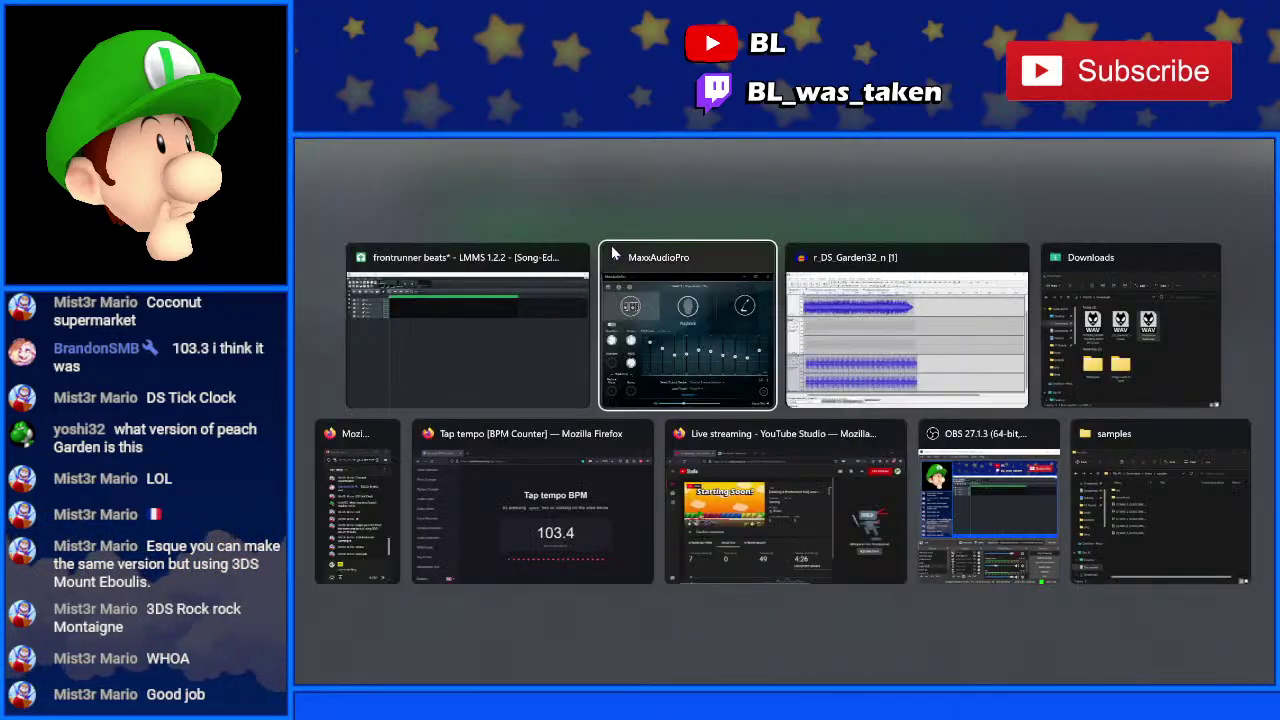
{"action": "key", "text": "alt+Tab"}
{"action": "key", "text": "alt+Tab"}
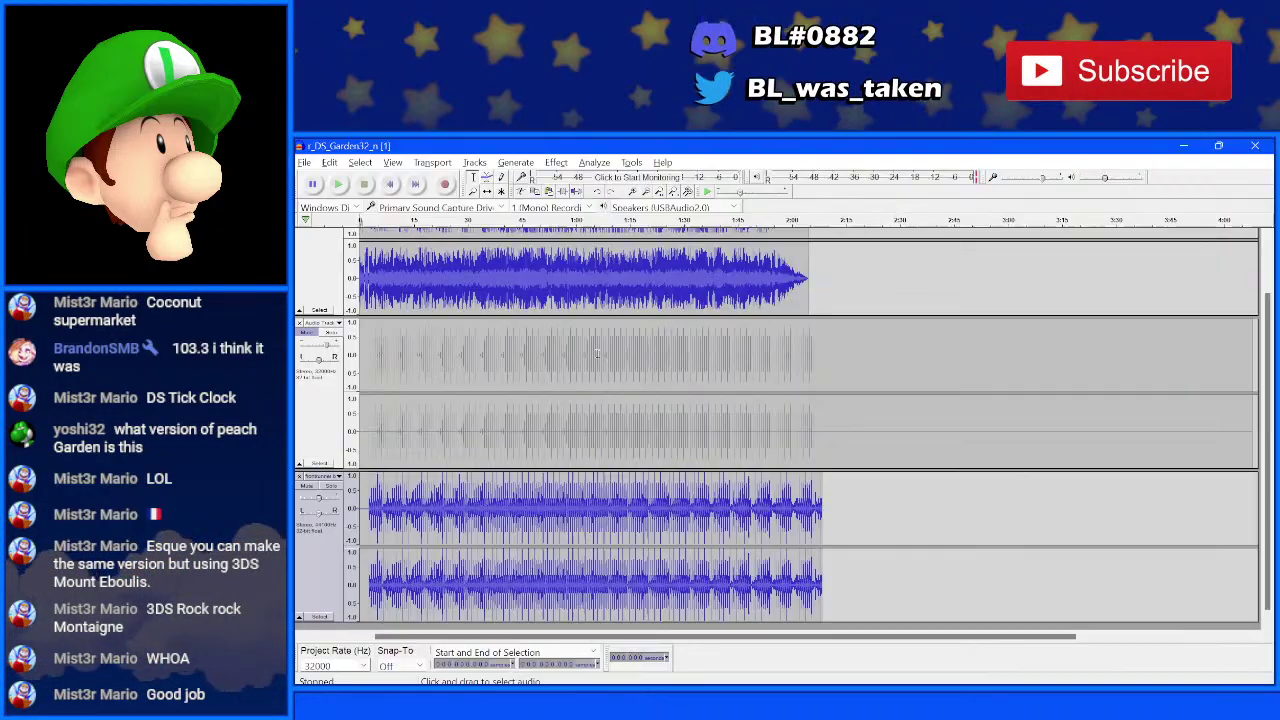
{"action": "key", "text": "space"}
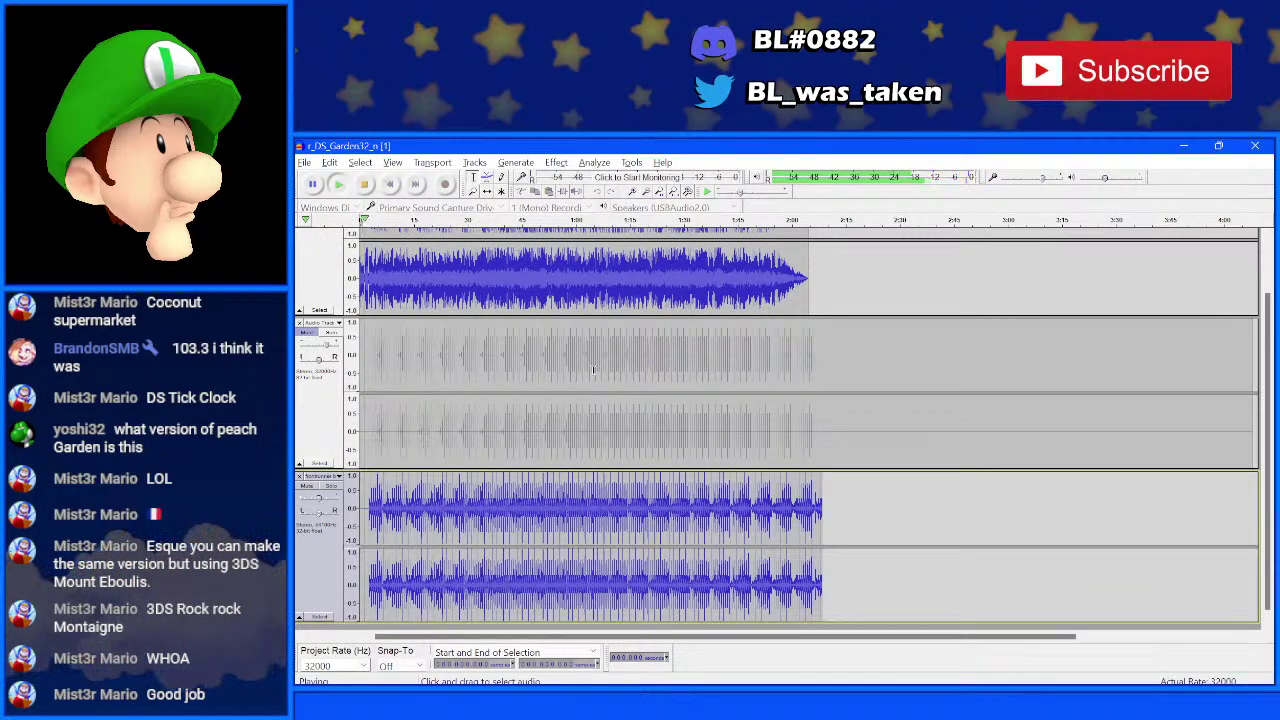
{"action": "key", "text": "space"}
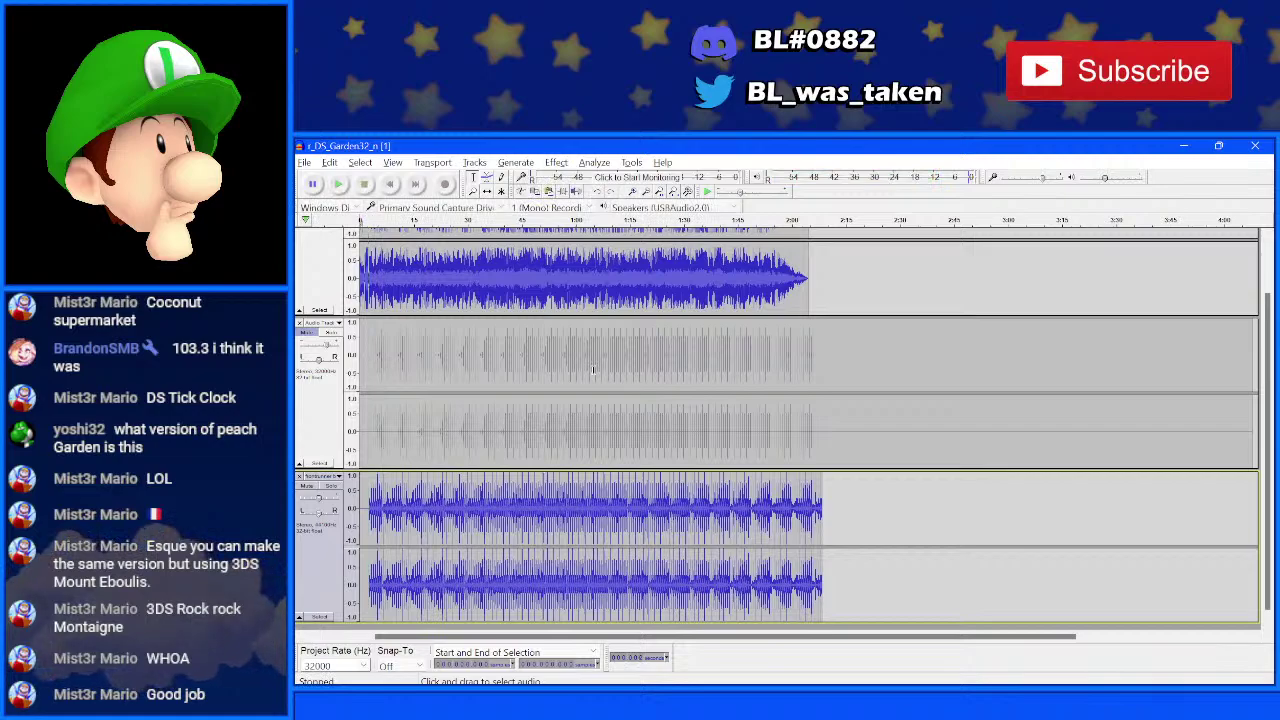
{"action": "key", "text": "space"}
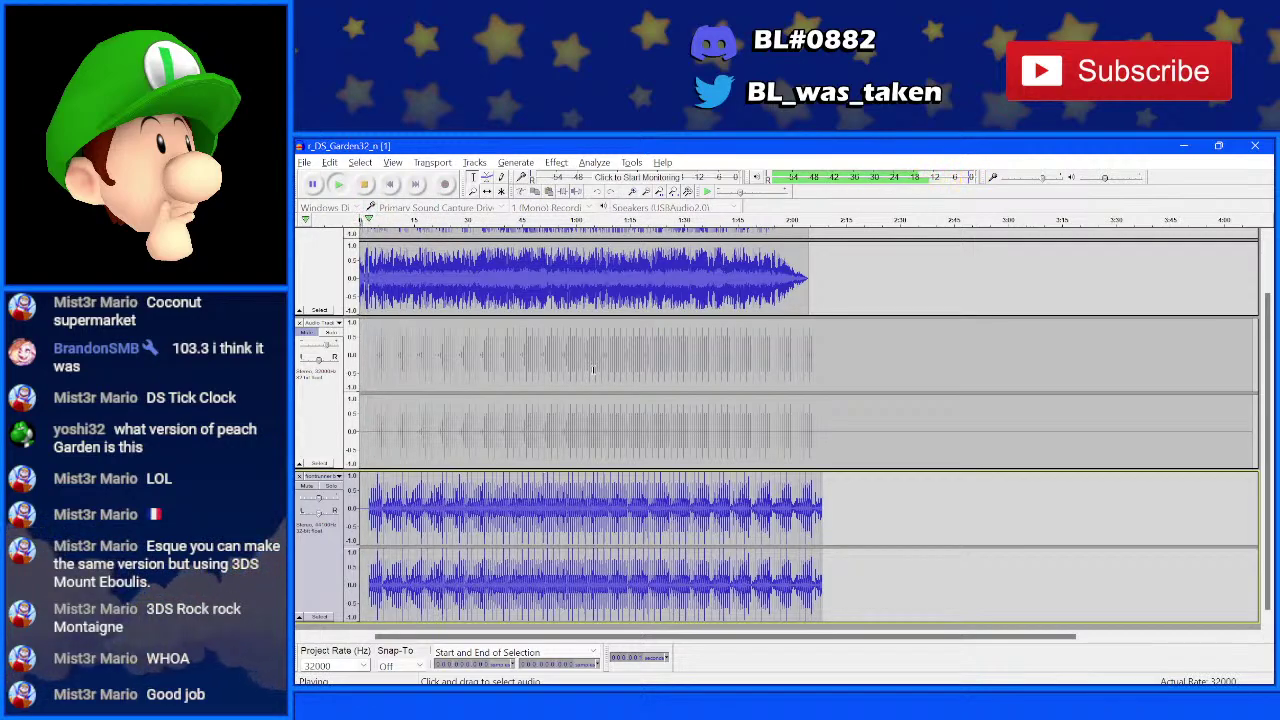
{"action": "key", "text": "space"}
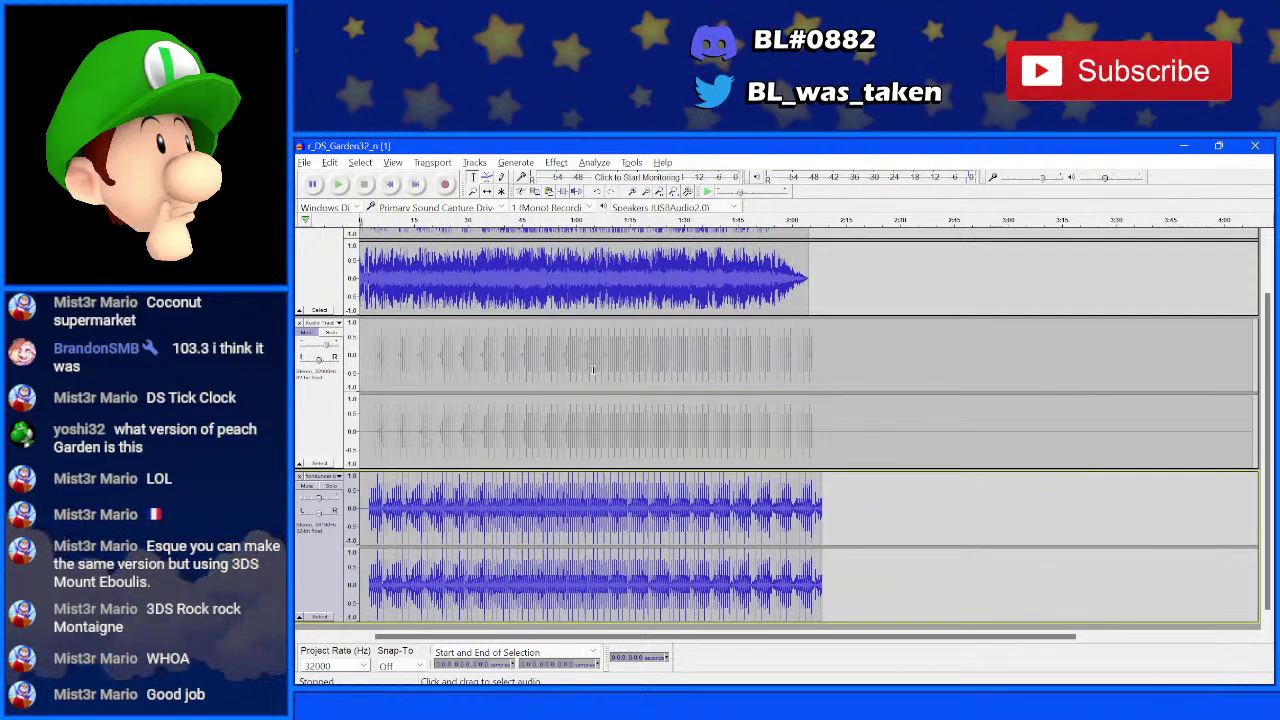
{"action": "key", "text": "space"}
{"action": "key", "text": "space"}
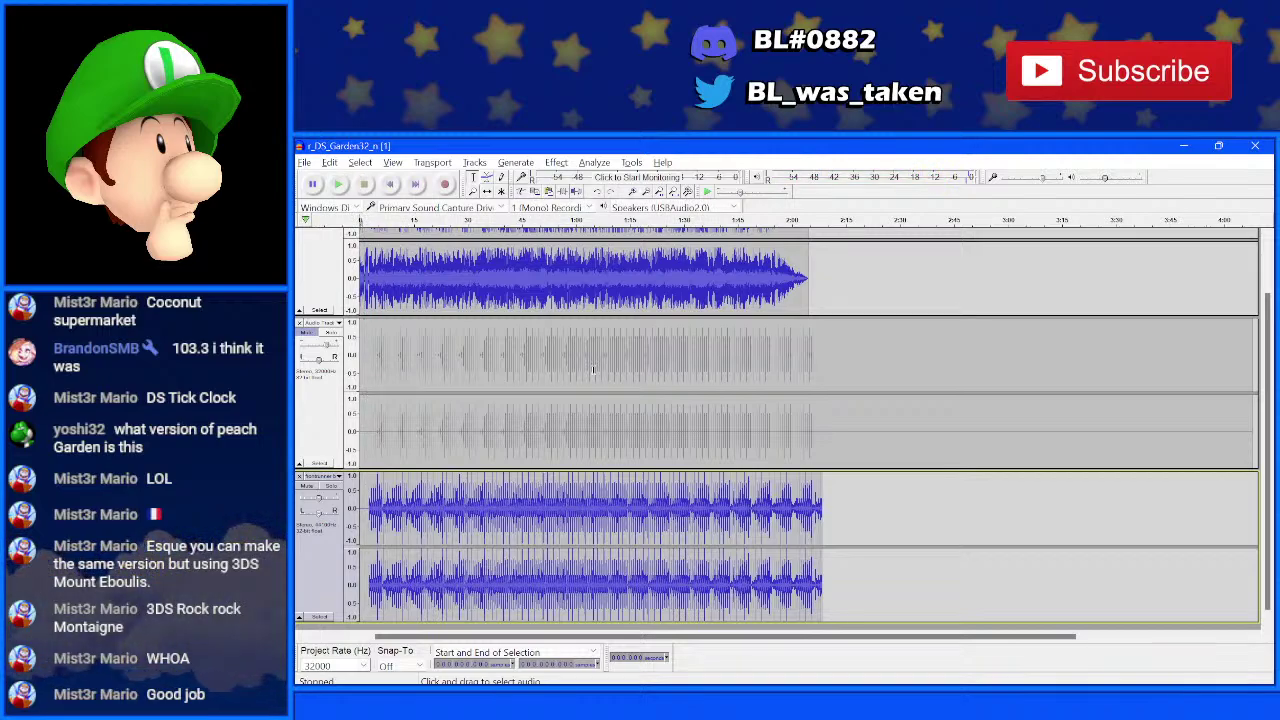
{"action": "key", "text": "space"}
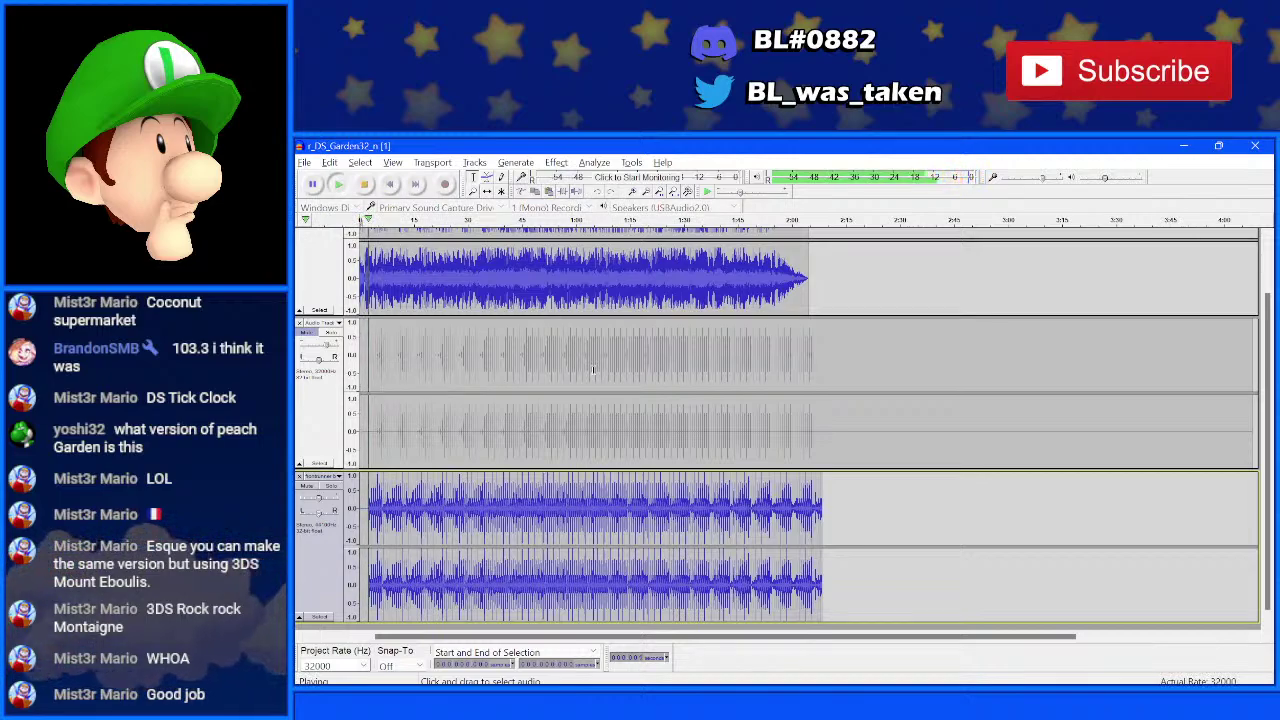
{"action": "key", "text": "space"}
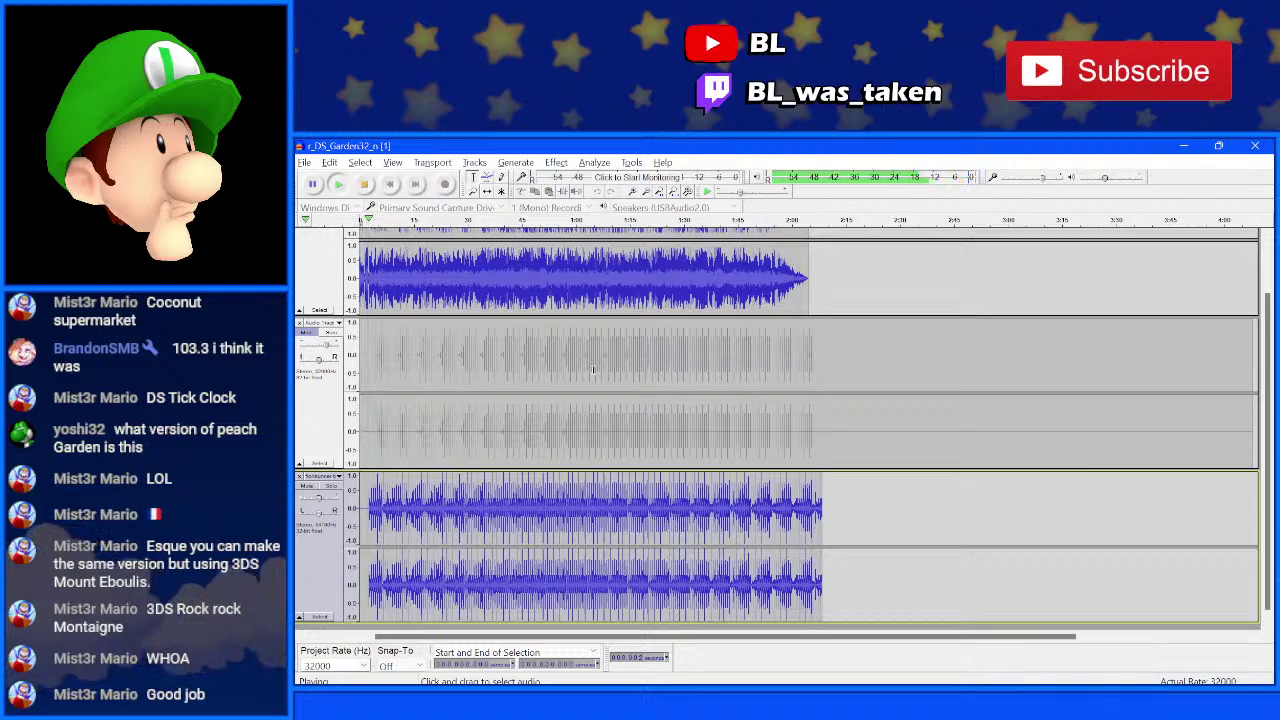
{"action": "key", "text": "space"}
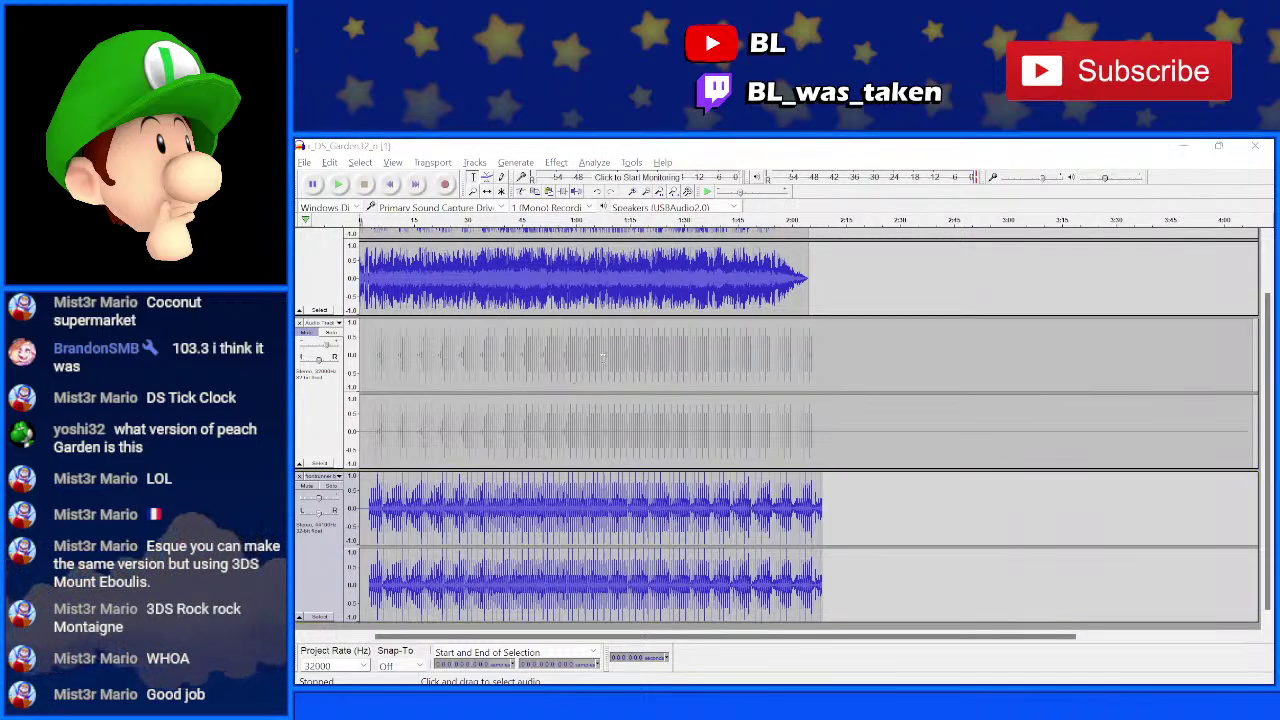
- Switch back to LMMS and set the time signature's numerator to 4
{"action": "key", "text": "alt+Tab"}
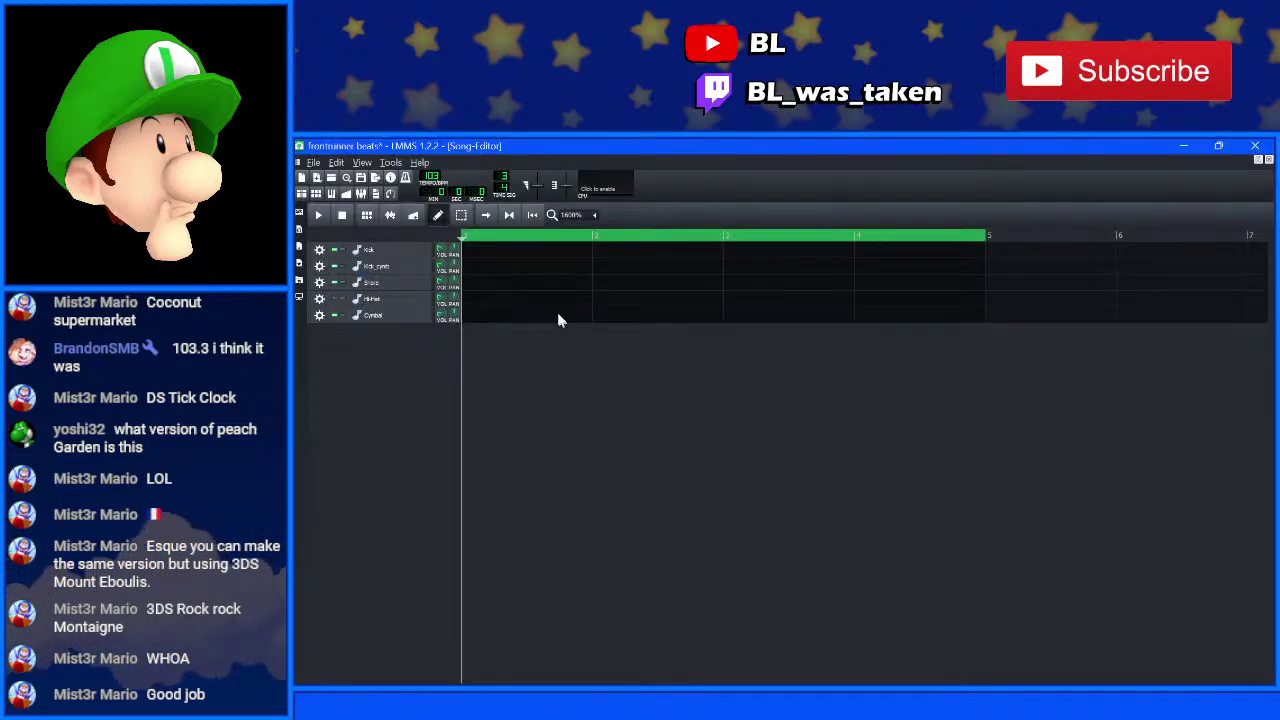
{"action": "double_click", "coordinate": [500, 178]}
{"action": "type", "text": "4"}
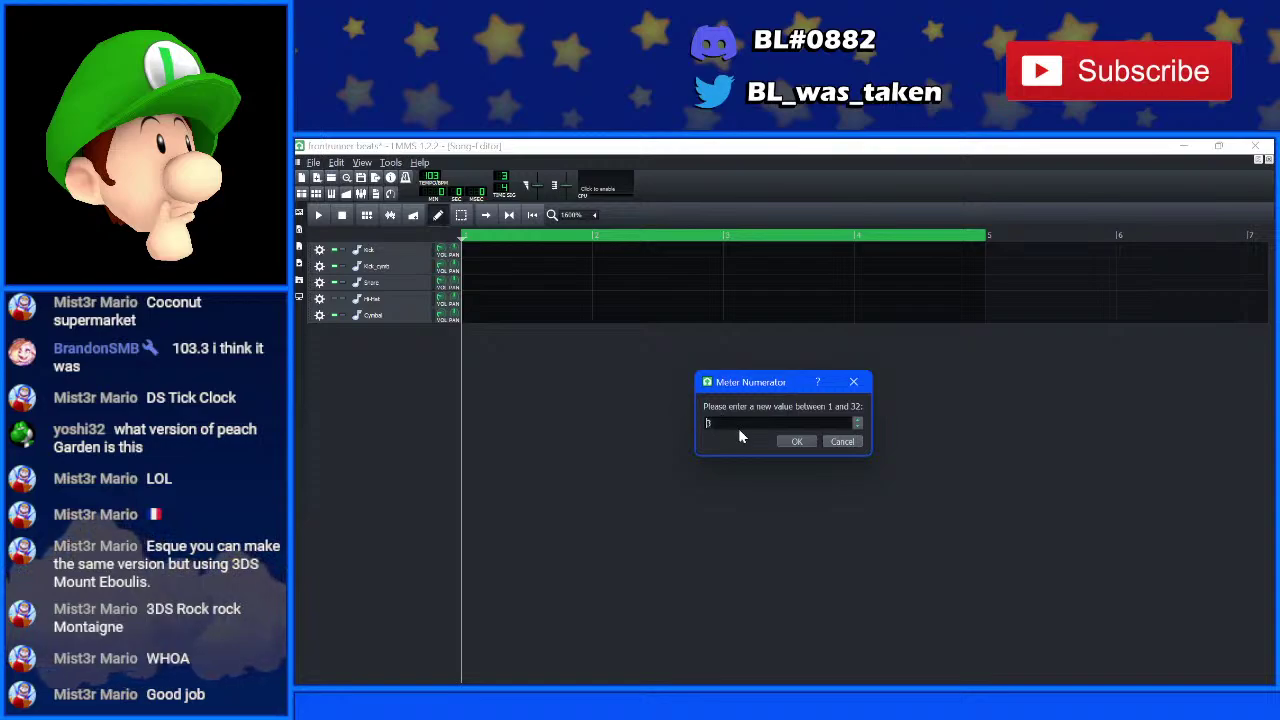
{"action": "left_click", "coordinate": [790, 442]}
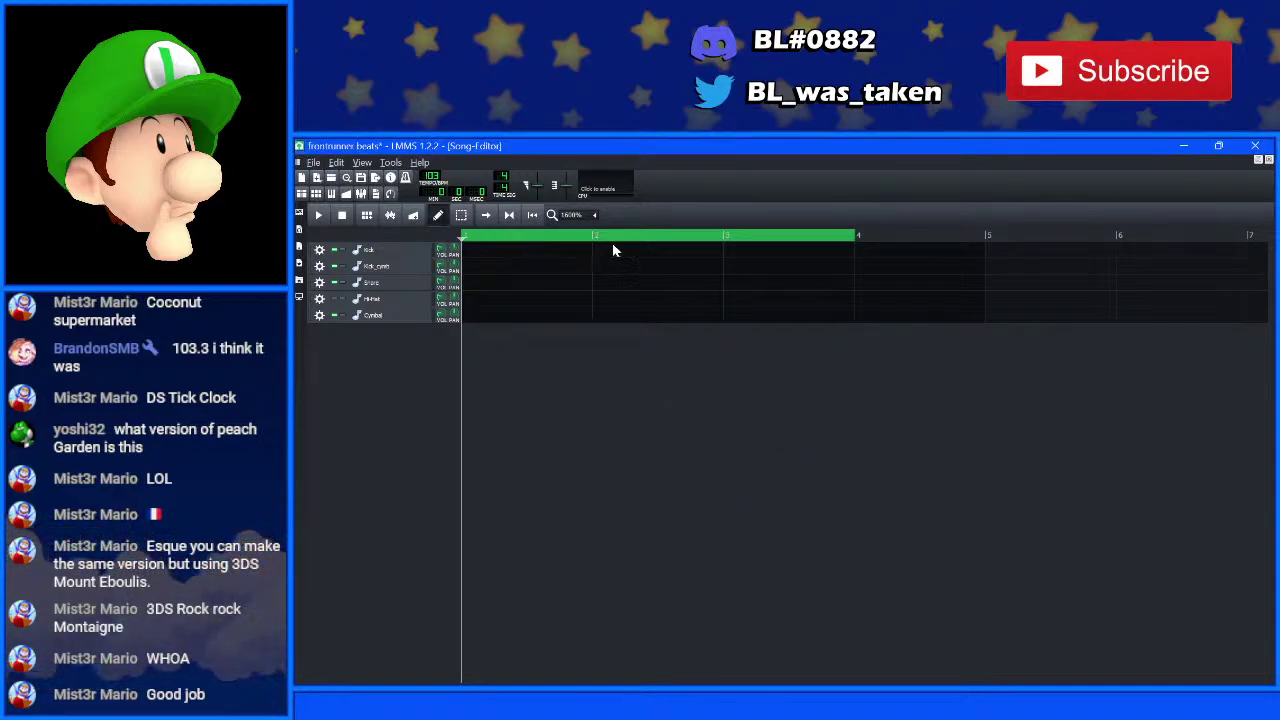
- Shorten the song editor's loop region so that it covers only the first bar
{"action": "left_click", "coordinate": [562, 237]}
{"action": "left_click", "coordinate": [550, 237]}
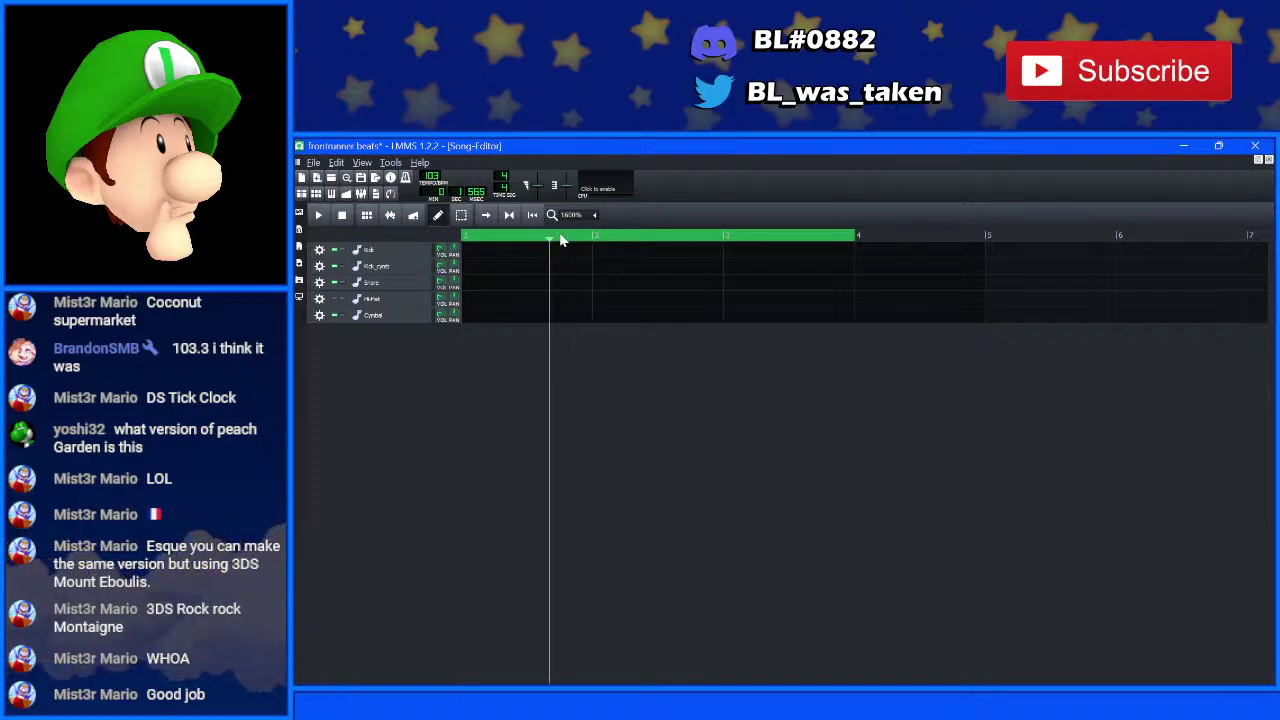
{"action": "right_click", "coordinate": [557, 238]}
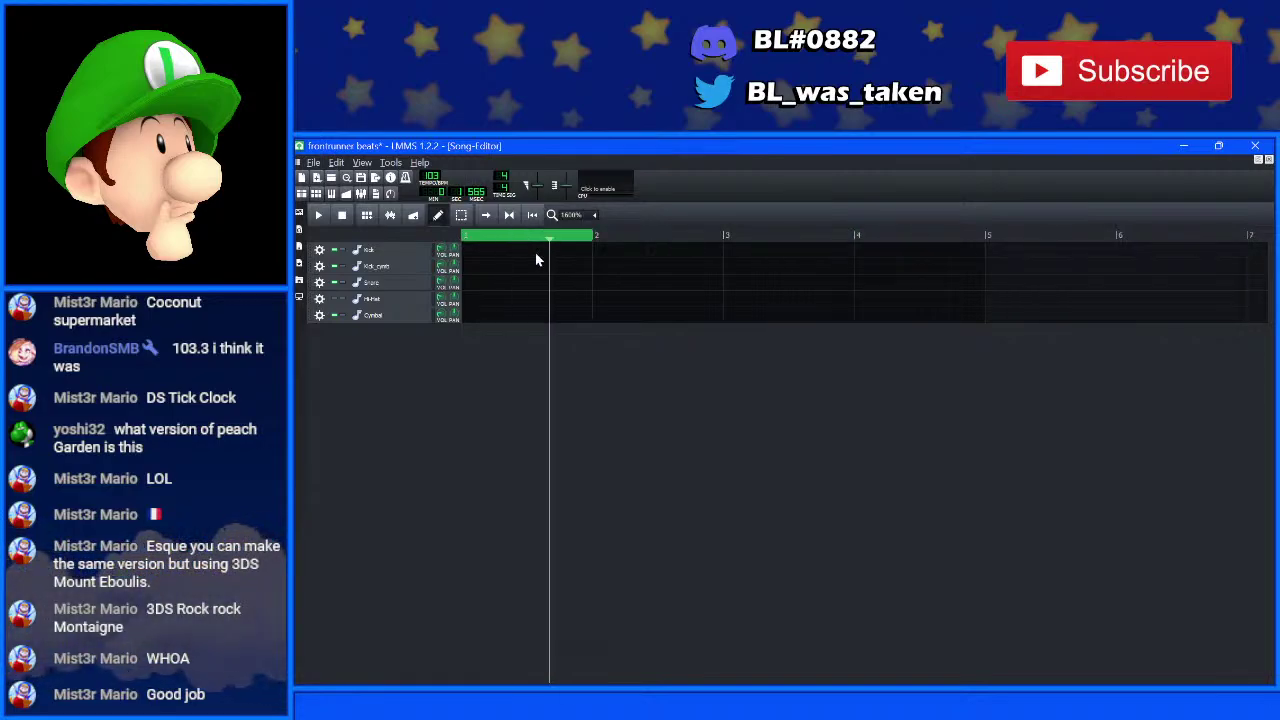
- Create empty patterns in the first bar for the Kick, Kick_cymb and Cymbal tracks
{"action": "left_click", "coordinate": [517, 251]}
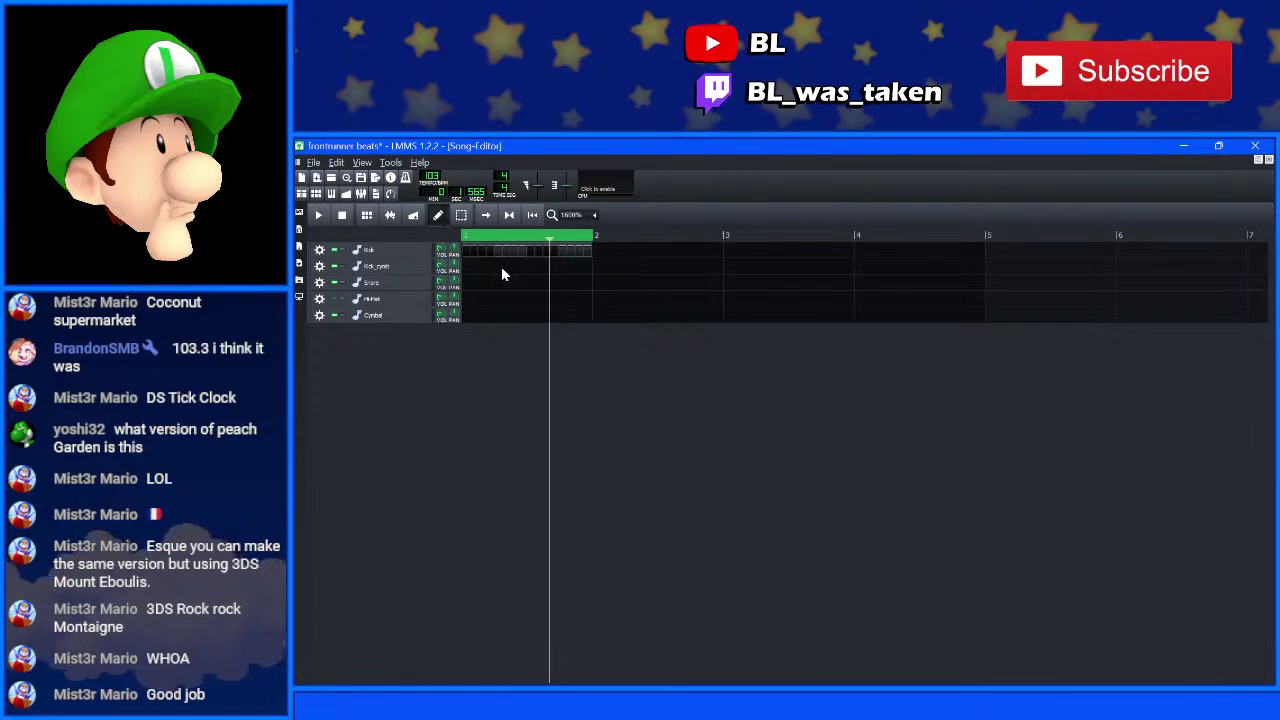
{"action": "left_click", "coordinate": [499, 267]}
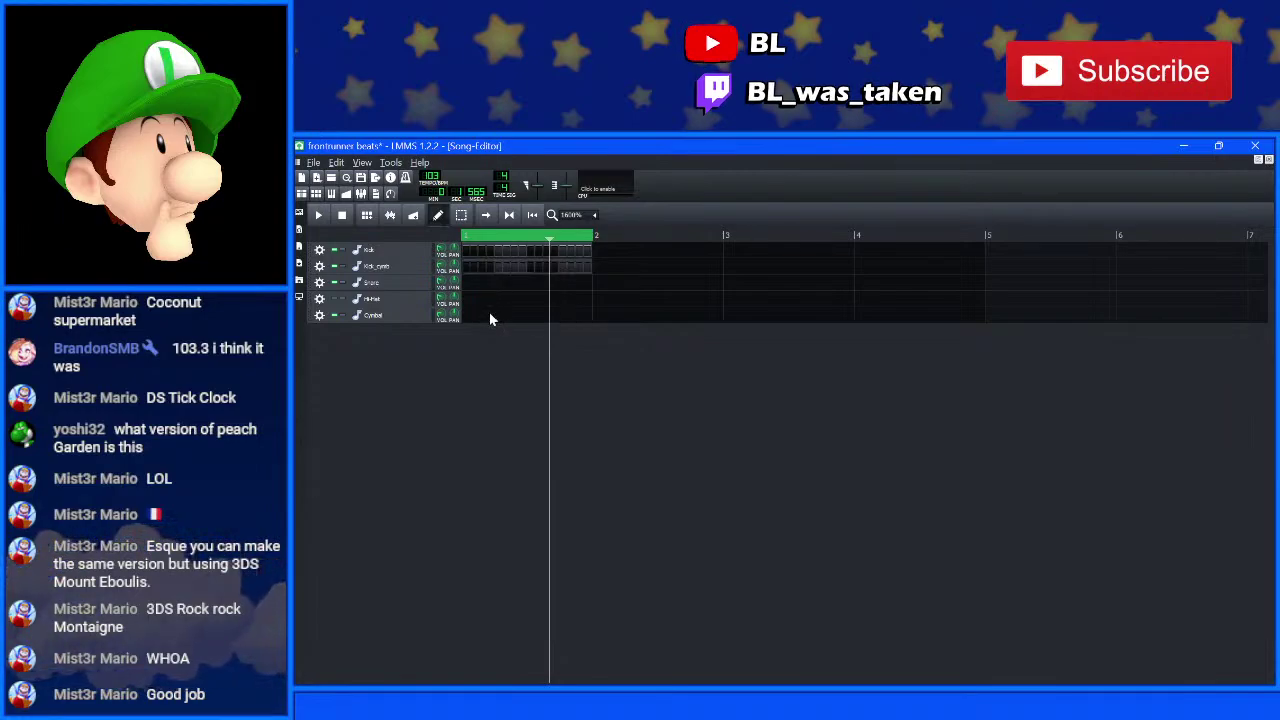
{"action": "left_click", "coordinate": [490, 318]}
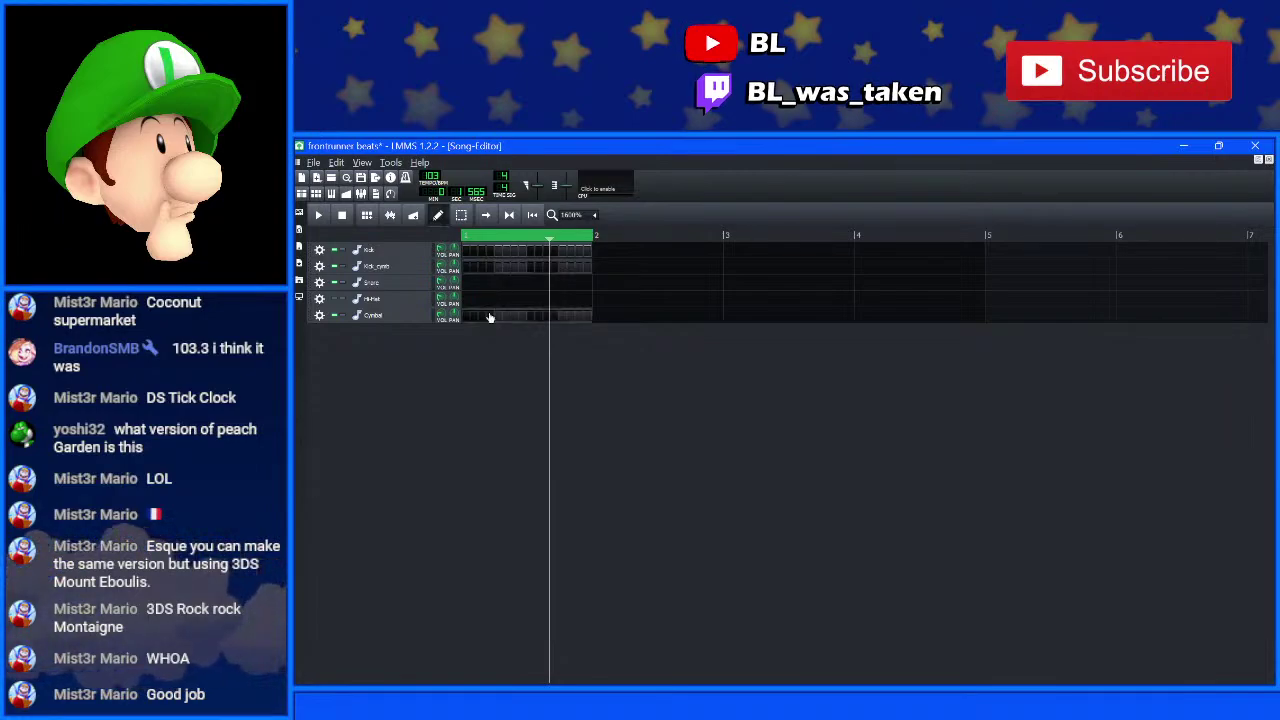
- Activate steps 1, 5, 9 and 13 in both the Kick and Kick_cymb patterns to place hits on all four beats
{"action": "left_click", "coordinate": [499, 251]}
{"action": "left_click", "coordinate": [531, 251]}
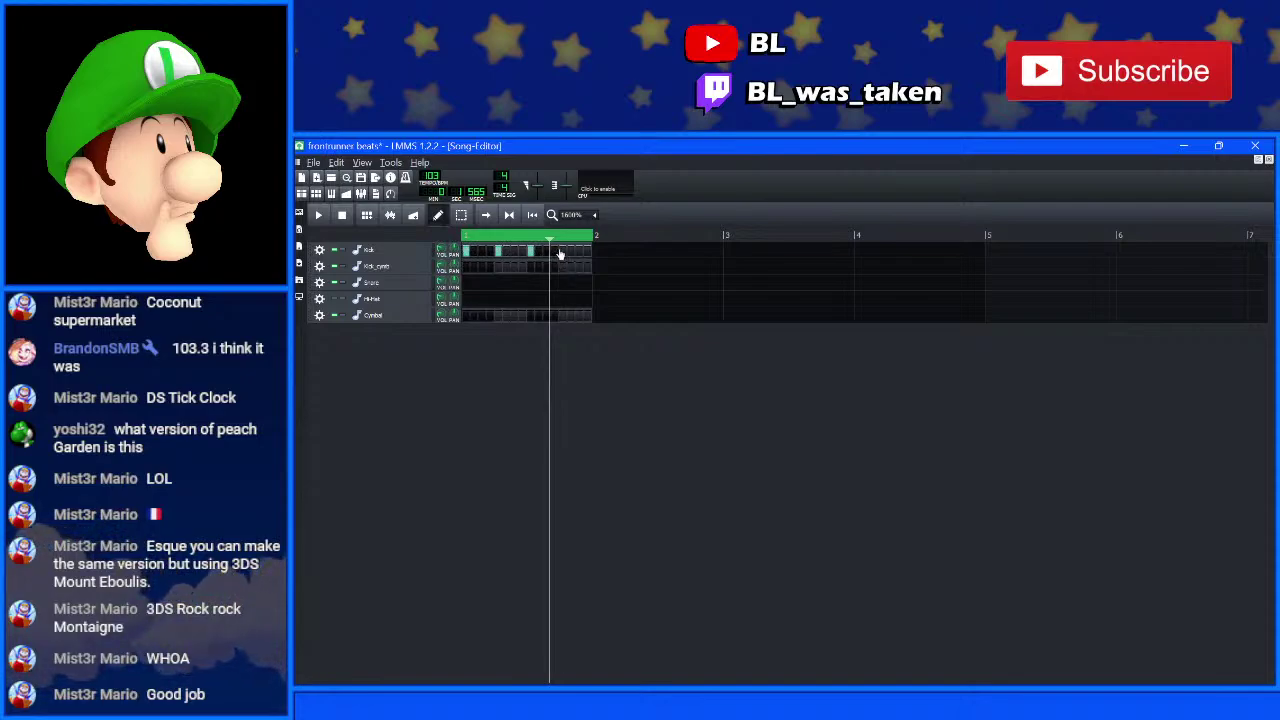
{"action": "left_click", "coordinate": [561, 251]}
{"action": "left_click", "coordinate": [467, 267]}
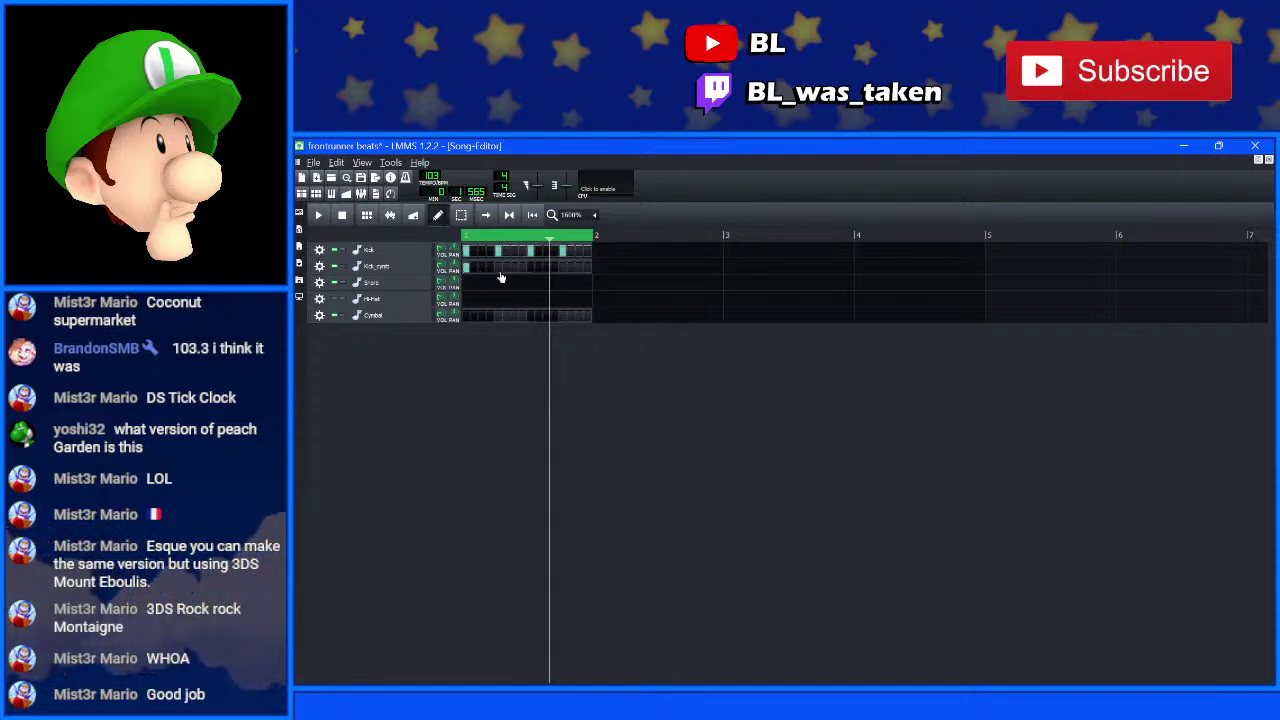
{"action": "left_click", "coordinate": [498, 267]}
{"action": "left_click", "coordinate": [530, 267]}
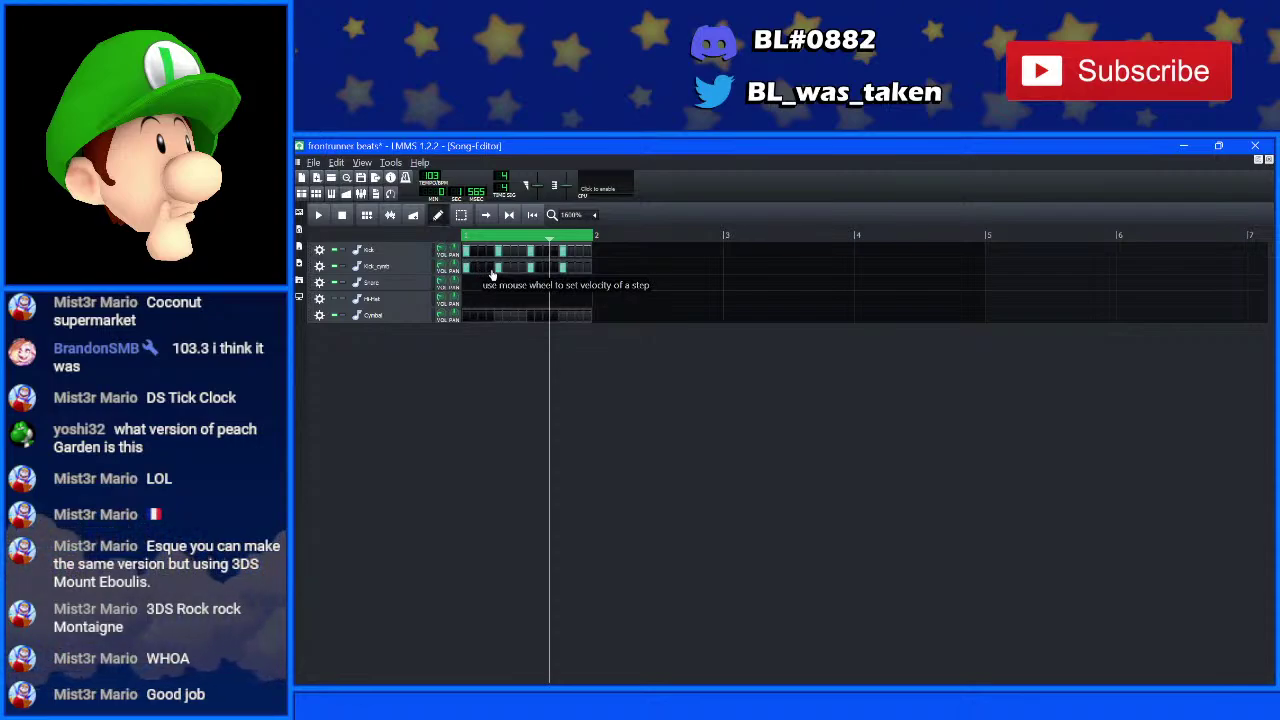
- Switch to the Audacity project and replay the opening of the mix several times to check its rhythm
{"action": "key", "text": "alt+Tab"}
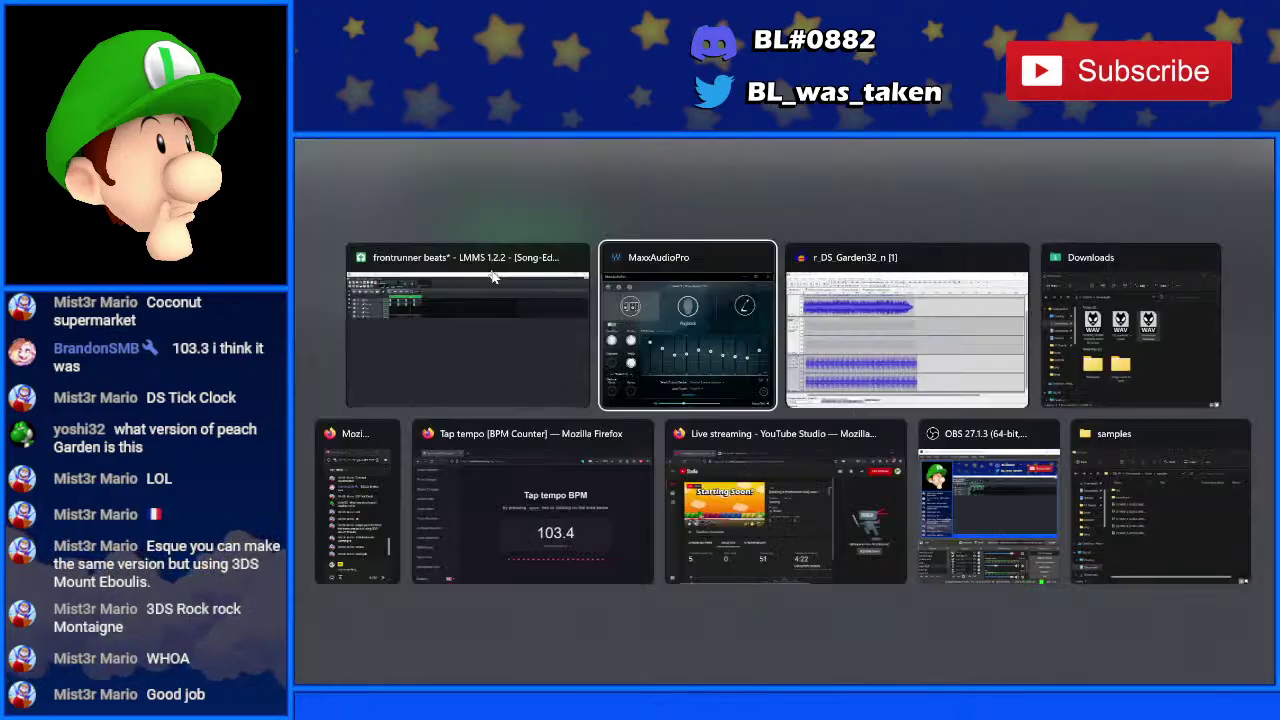
{"action": "key", "text": "alt+Tab"}
{"action": "key", "text": "alt+Tab"}
{"action": "key", "text": "space"}
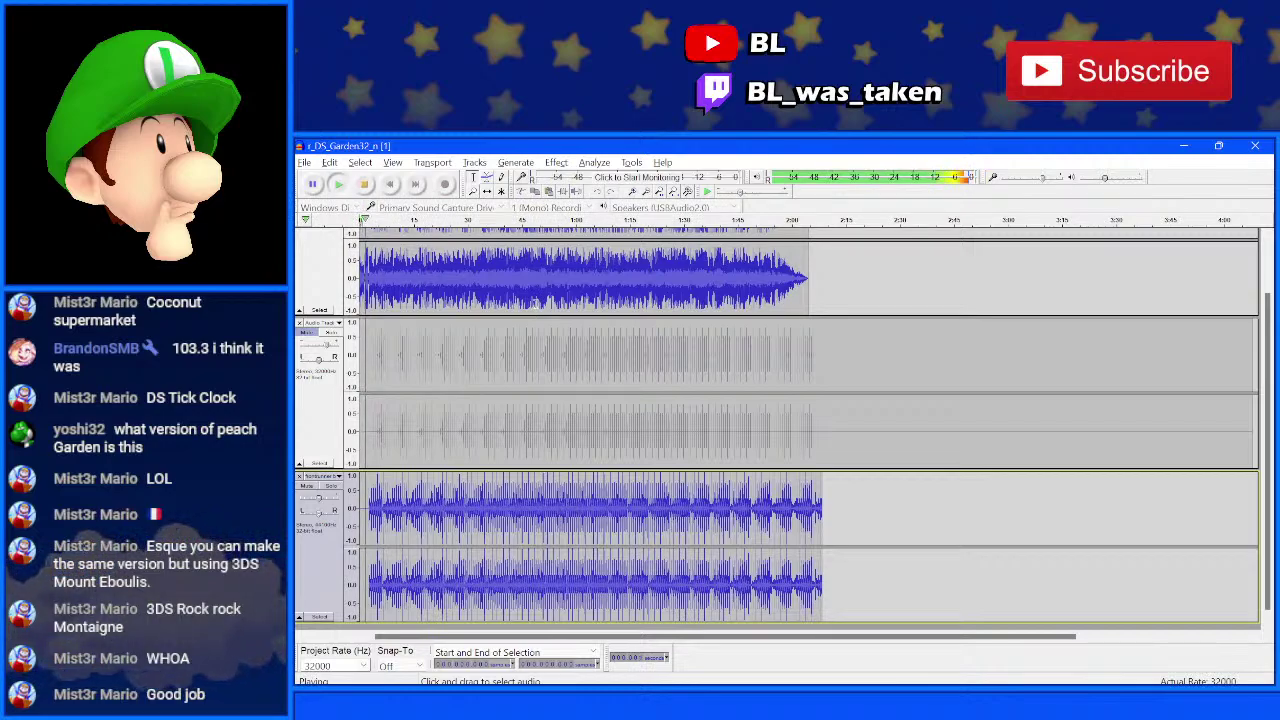
{"action": "key", "text": "space"}
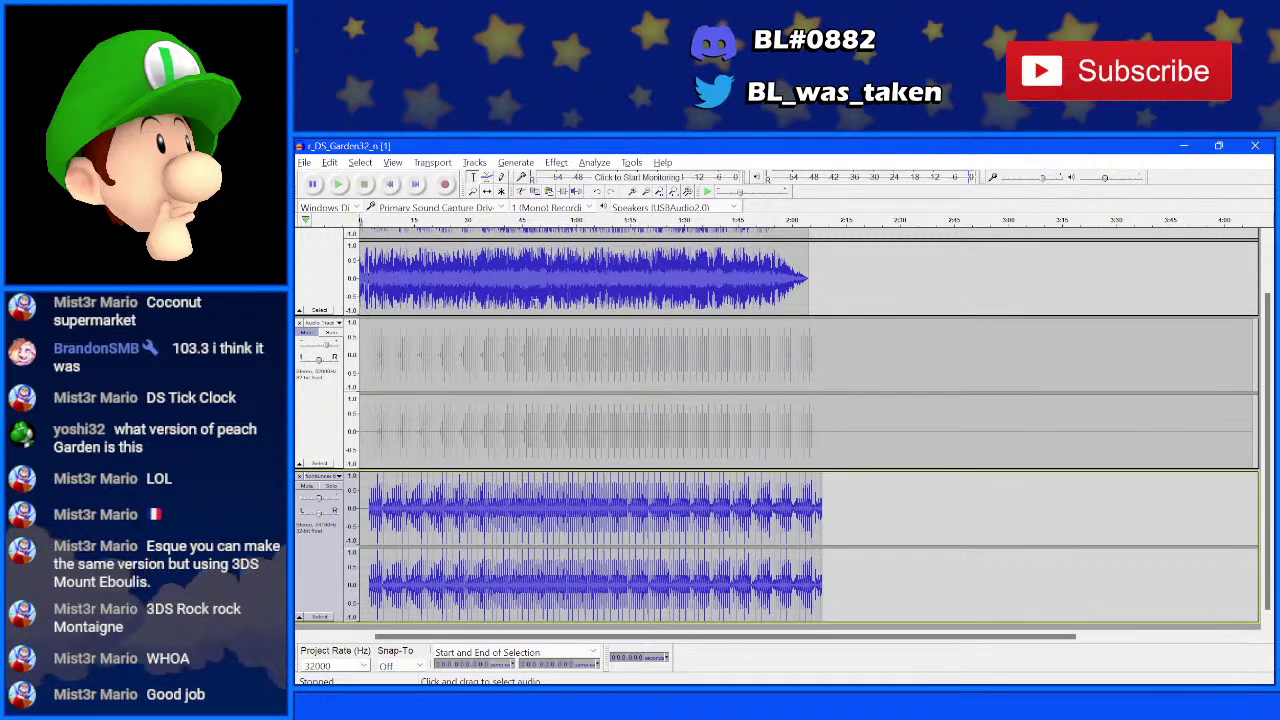
{"action": "key", "text": "space"}
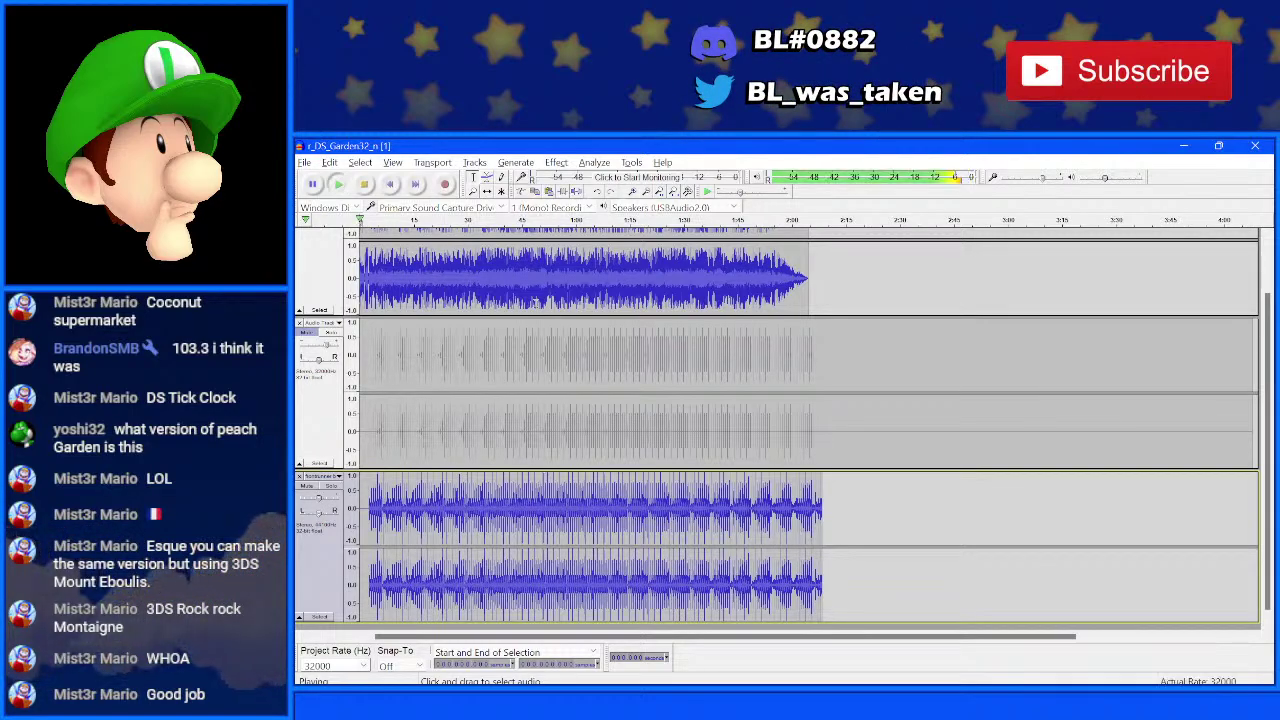
{"action": "key", "text": "space"}
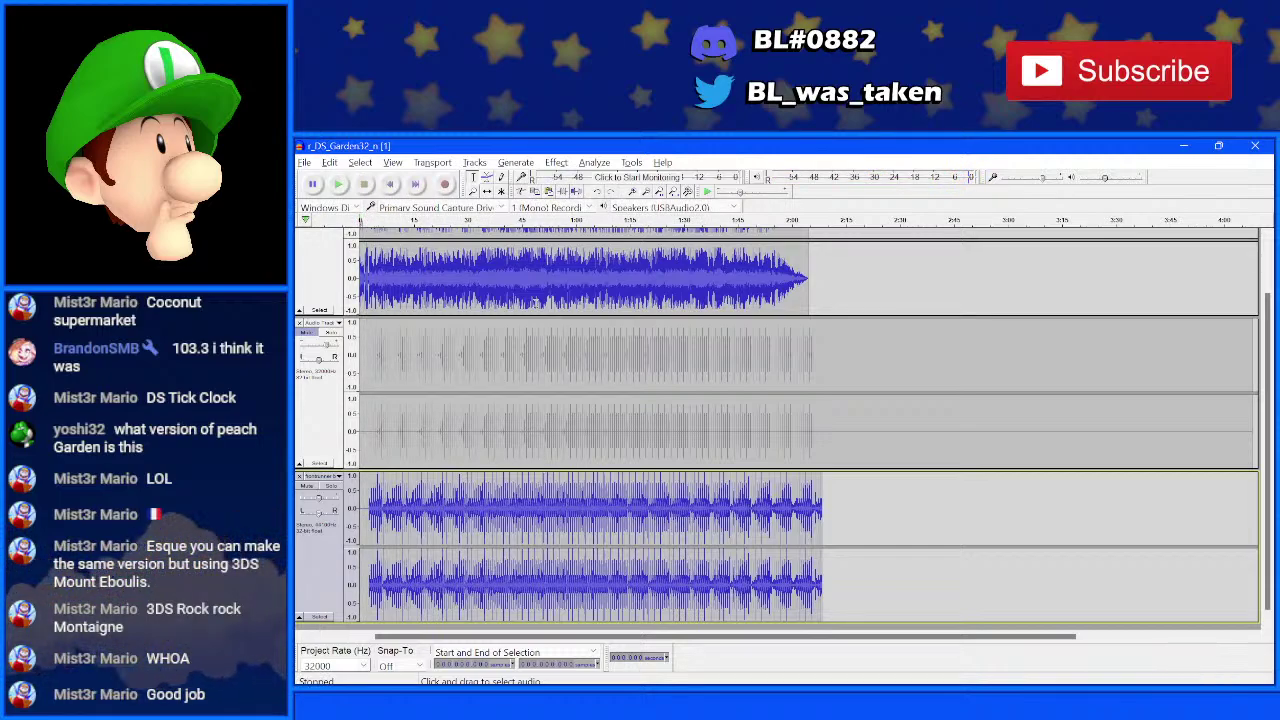
{"action": "key", "text": "space"}
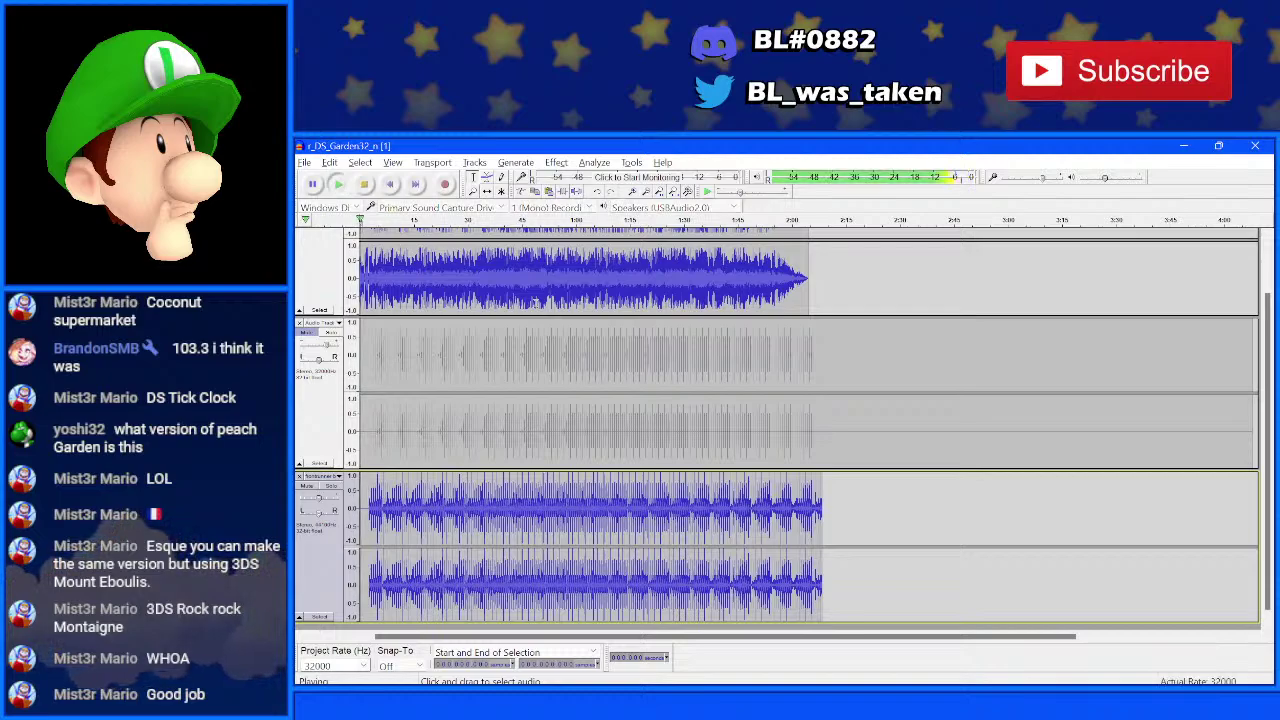
{"action": "key", "text": "space"}
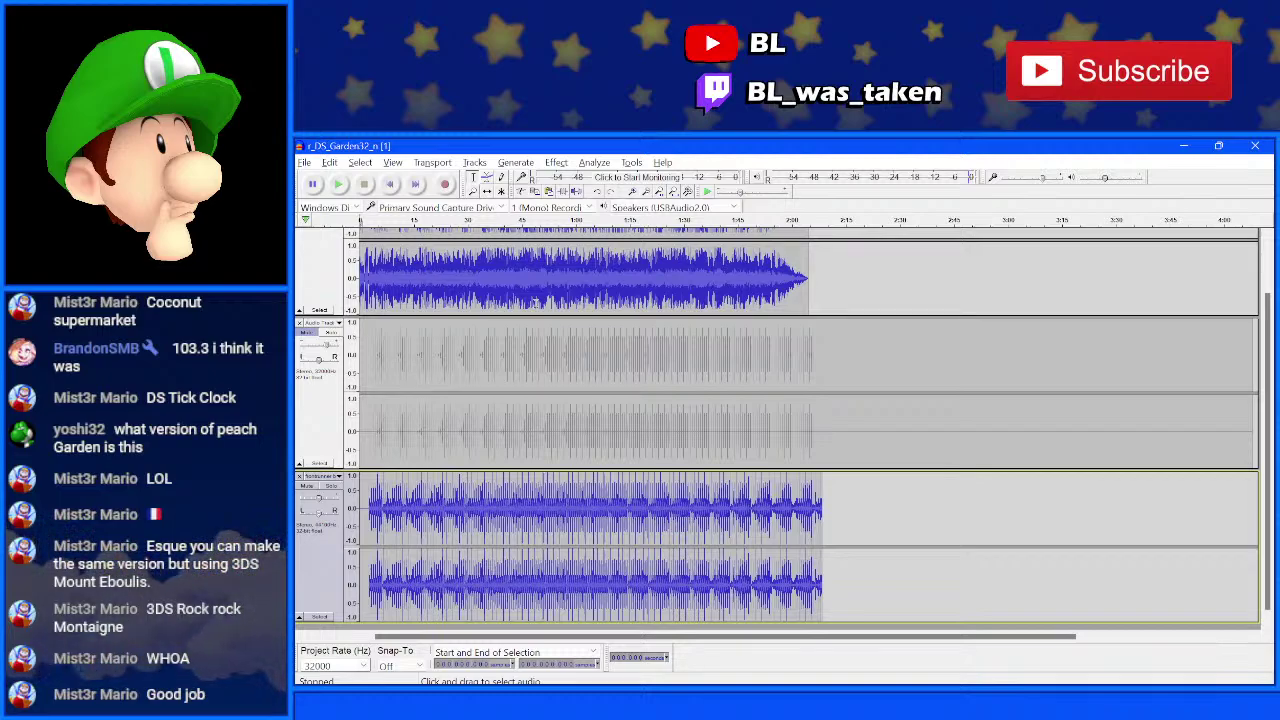
{"action": "key", "text": "space"}
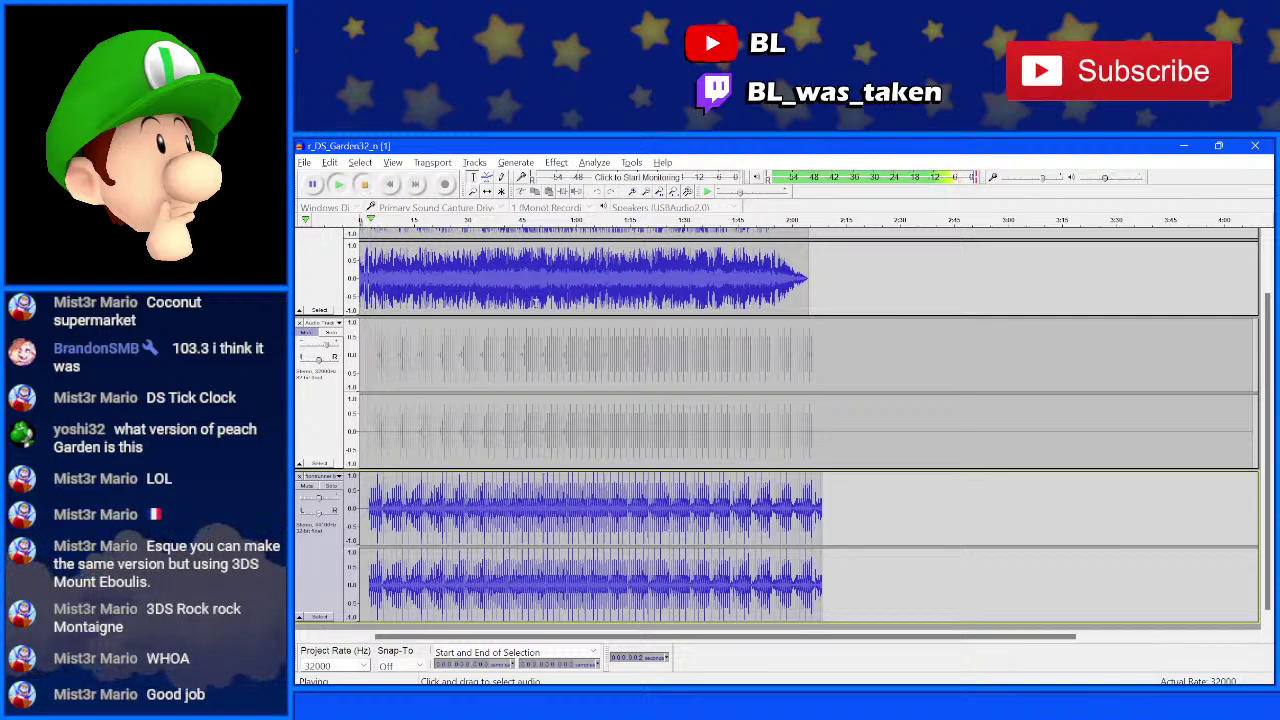
{"action": "key", "text": "space"}
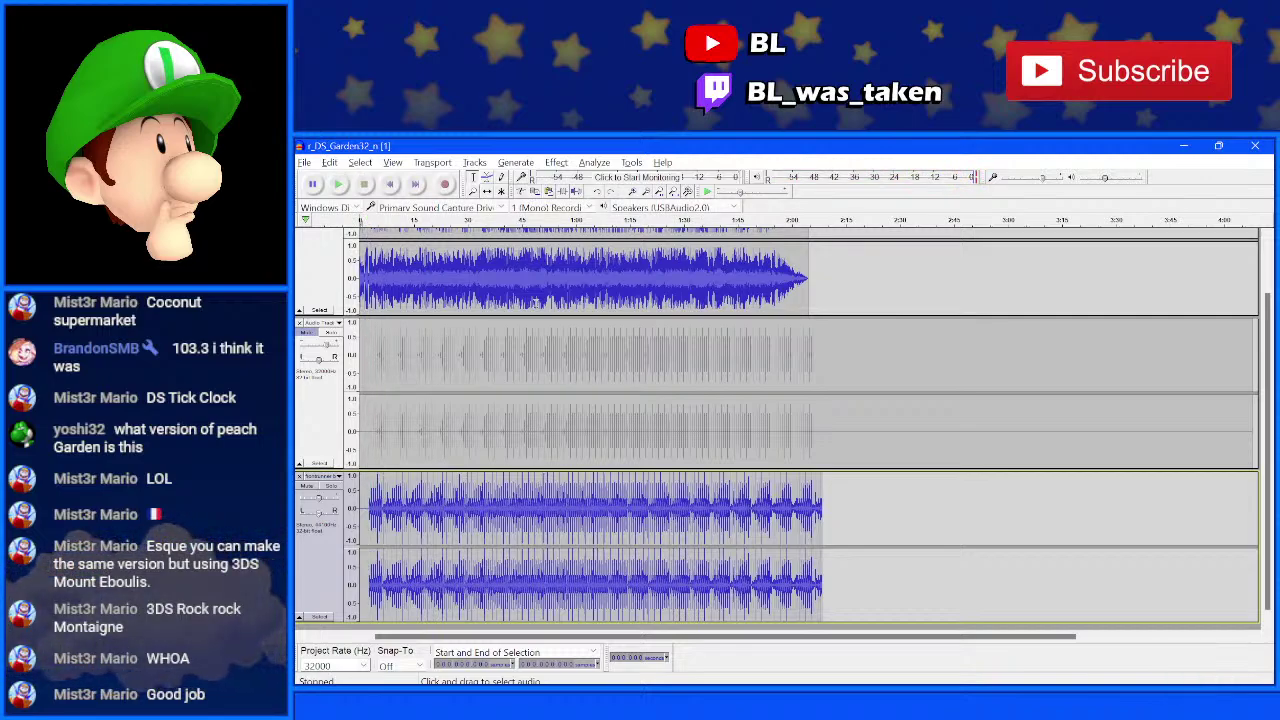
{"action": "key", "text": "space"}
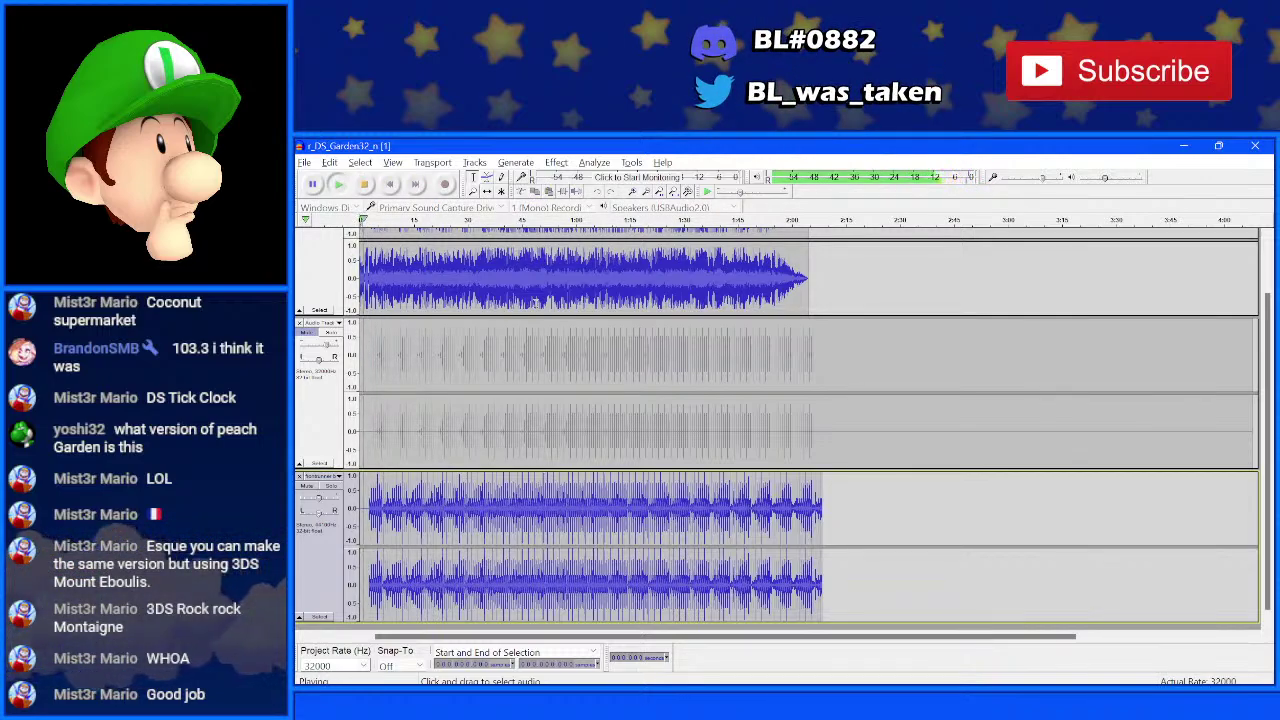
- Switch back to LMMS and fill the Kick_cymb pattern with consecutive hits from step 2 to step 9
{"action": "key", "text": "alt+Tab"}
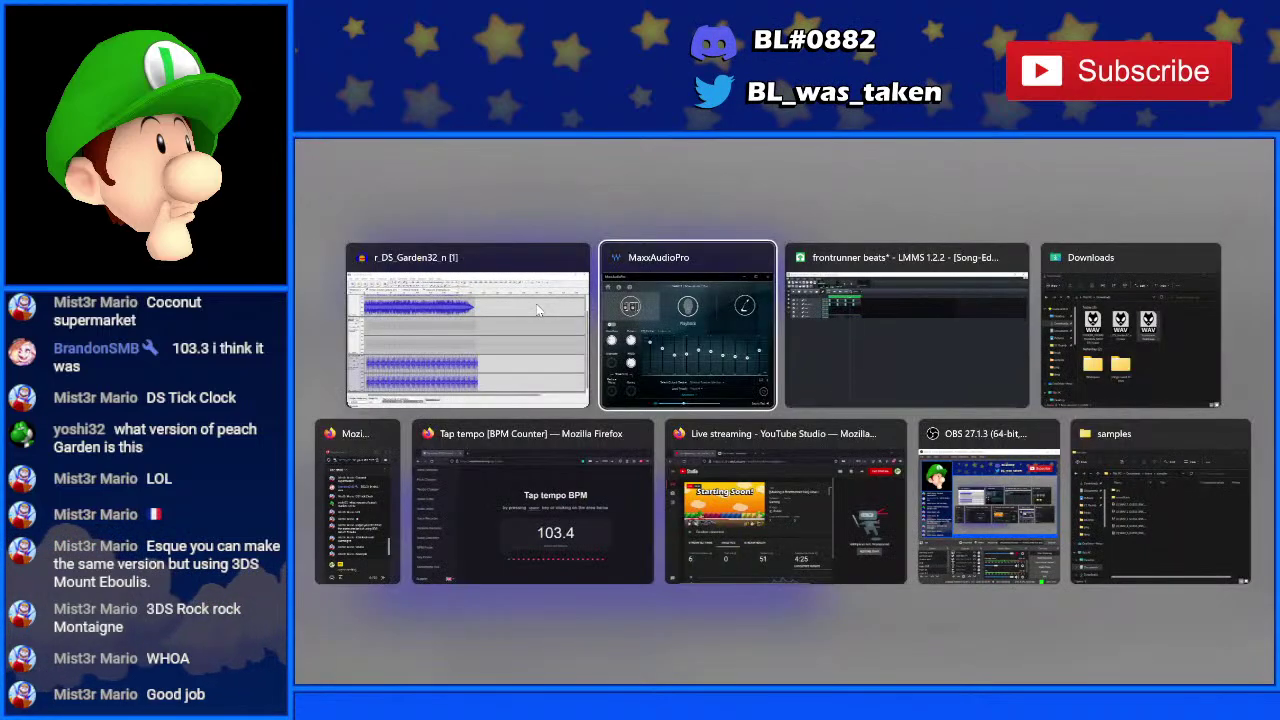
{"action": "key", "text": "alt+Tab"}
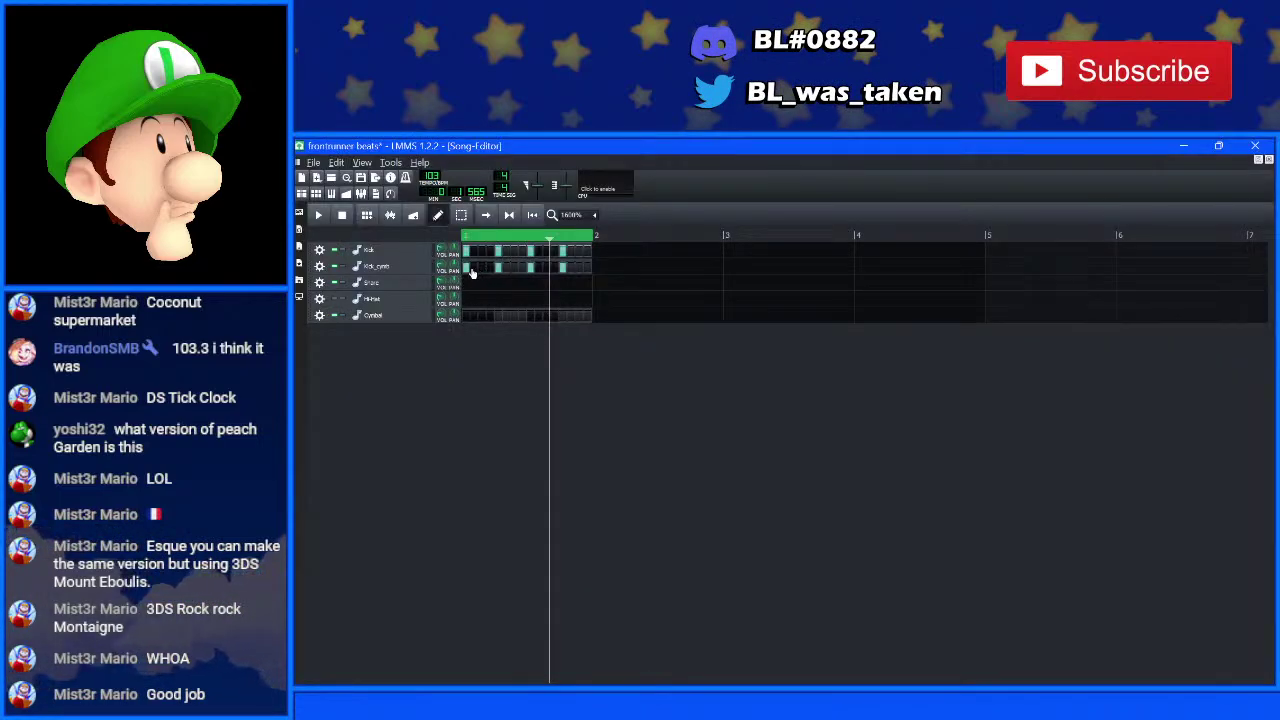
{"action": "left_click_drag", "start_coordinate": [474, 273], "coordinate": [535, 272]}
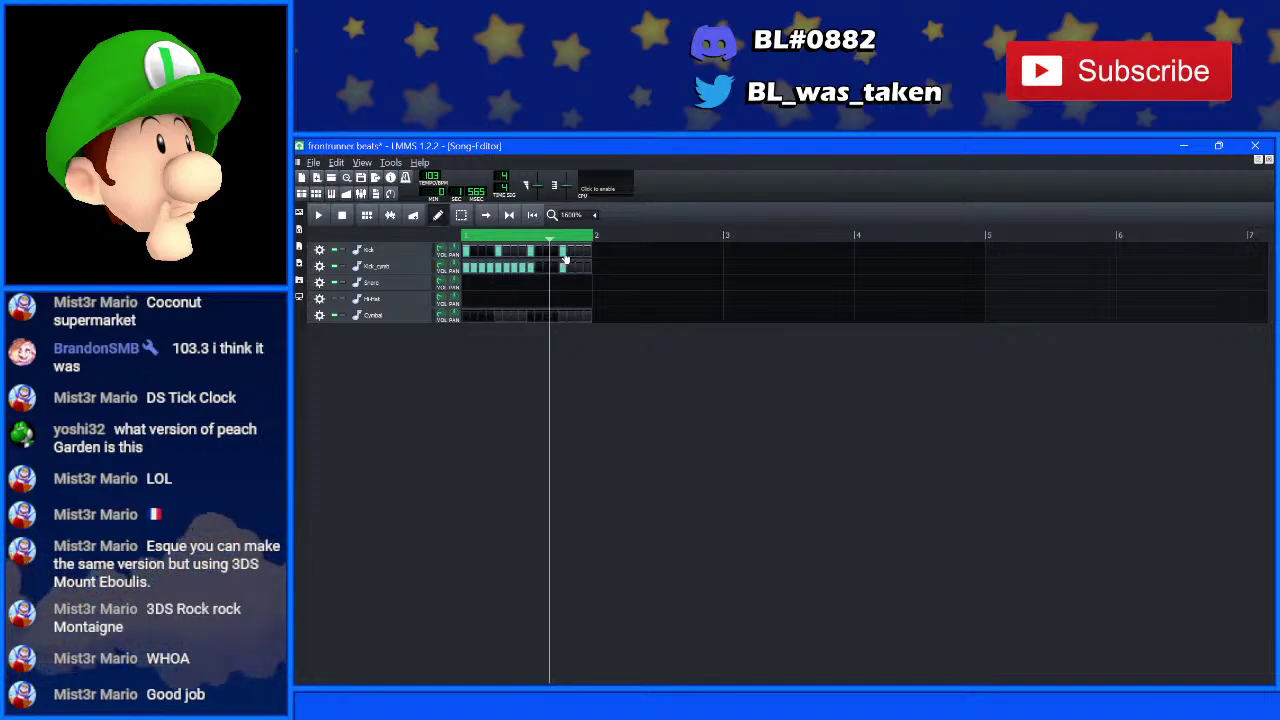
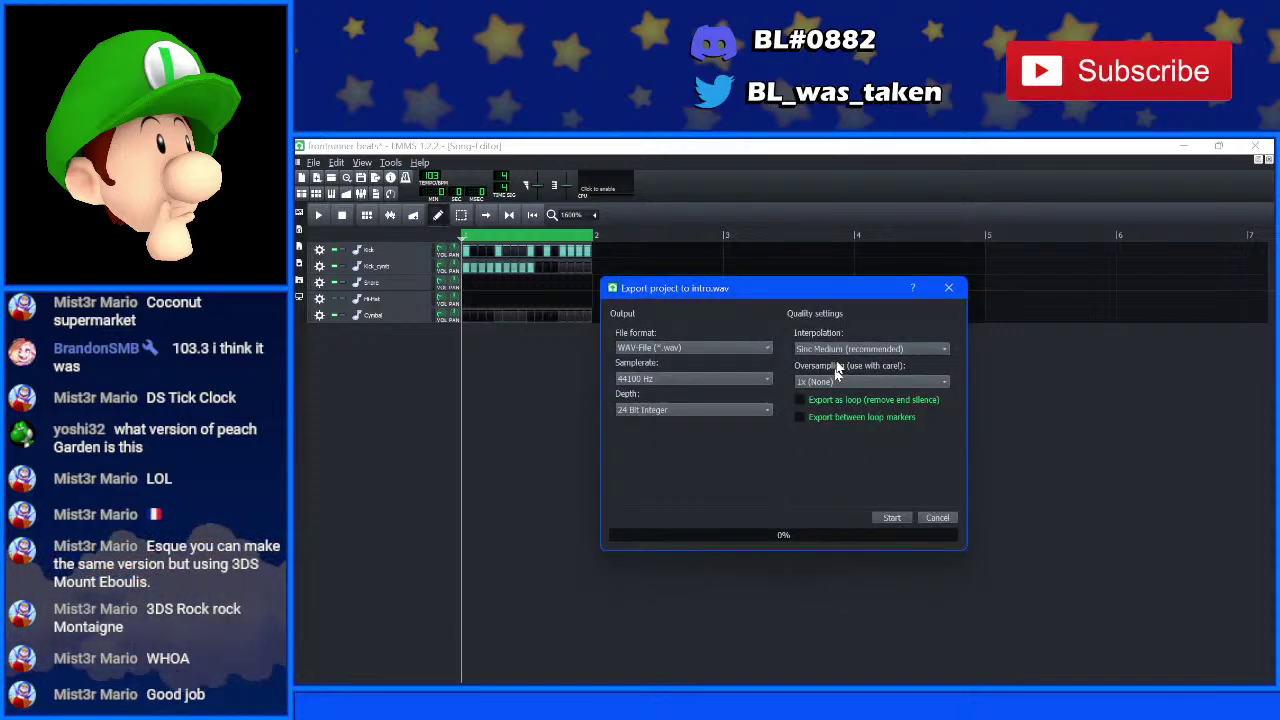
- Export the beat as the 24-bit, 44100 Hz file intro.wav and import it from Downloads into the Audacity project
{"action": "left_click", "coordinate": [895, 517]}
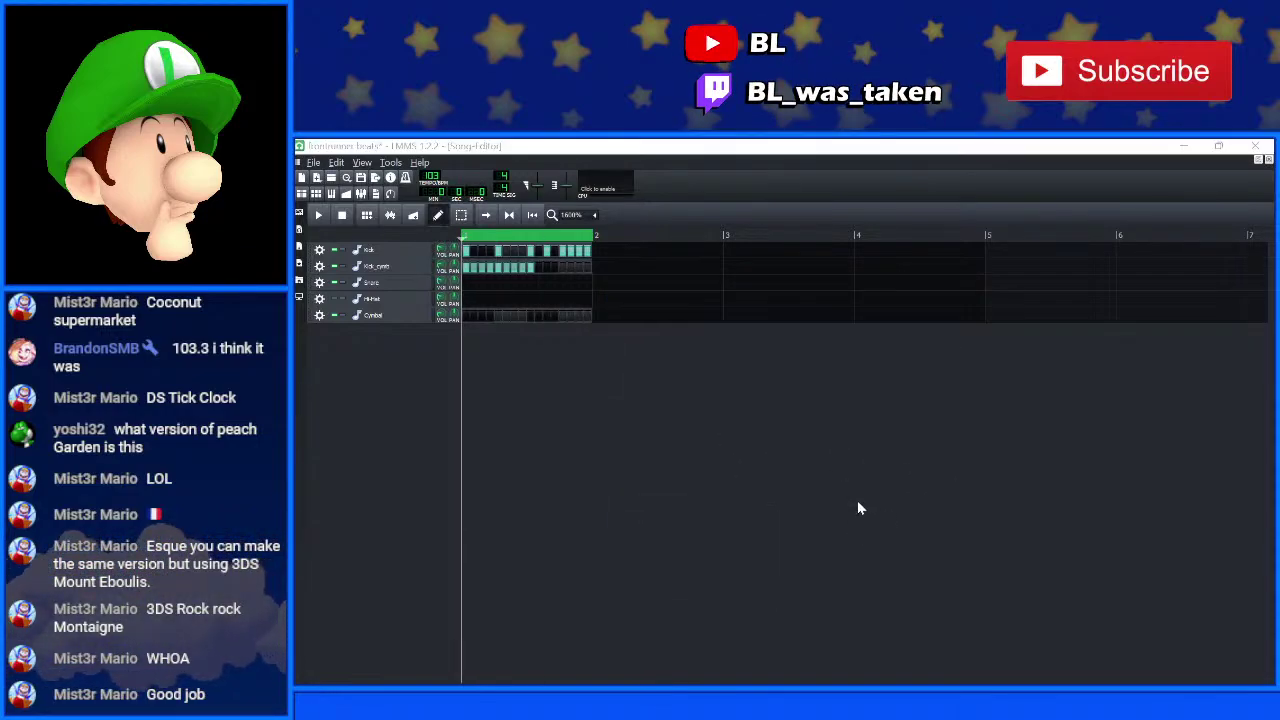
{"action": "key", "text": "alt+Tab"}
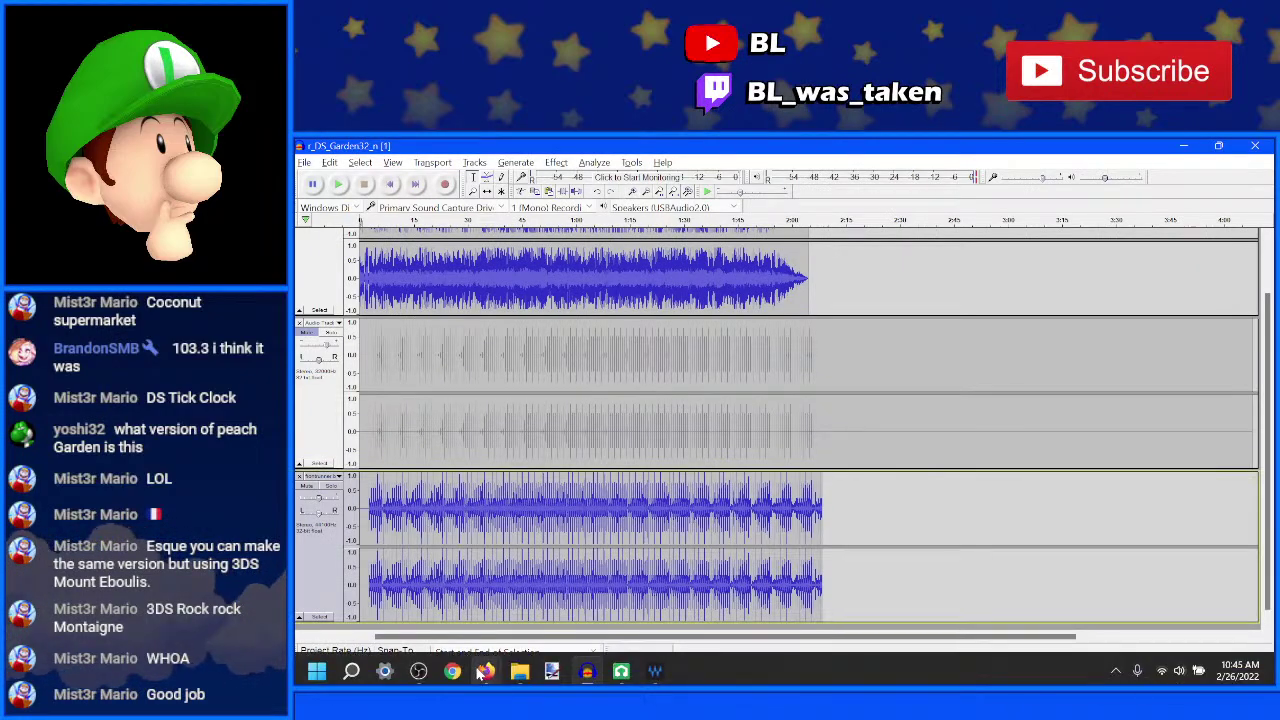
{"action": "mouse_move", "coordinate": [519, 671]}
{"action": "left_click", "coordinate": [455, 590]}
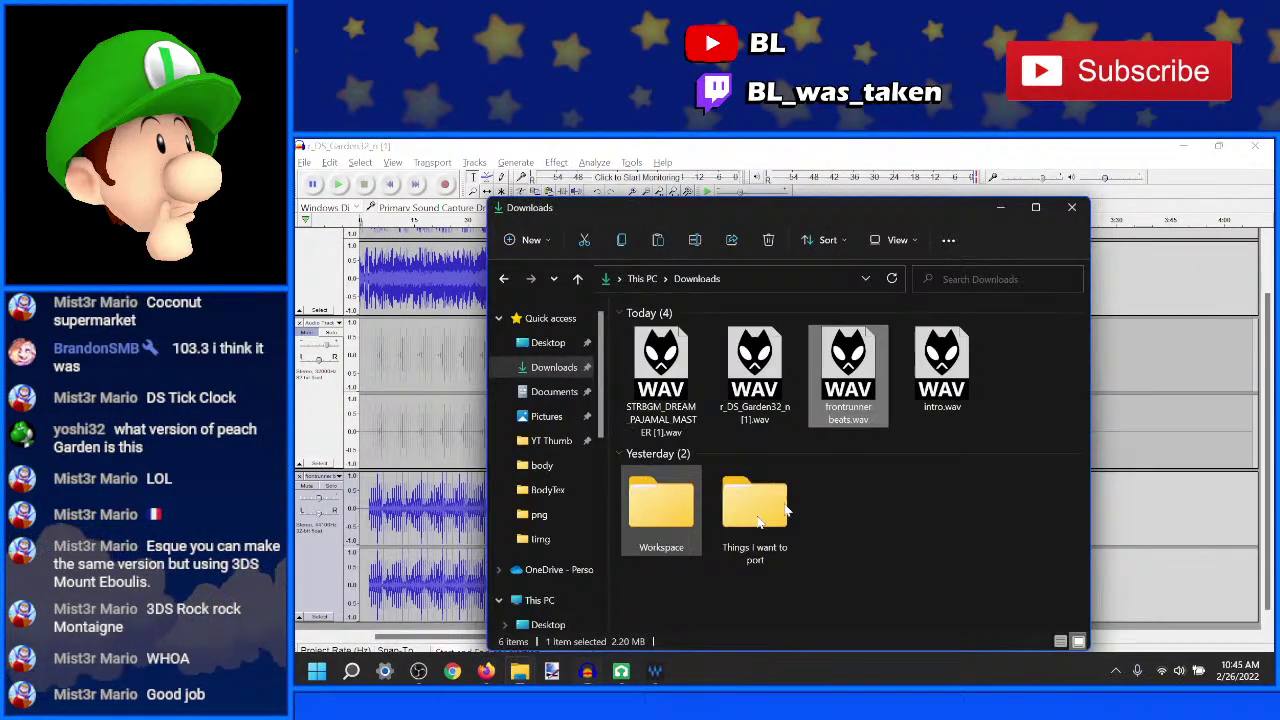
{"action": "left_click_drag", "start_coordinate": [938, 372], "coordinate": [1160, 595]}
{"action": "left_click", "coordinate": [376, 517]}
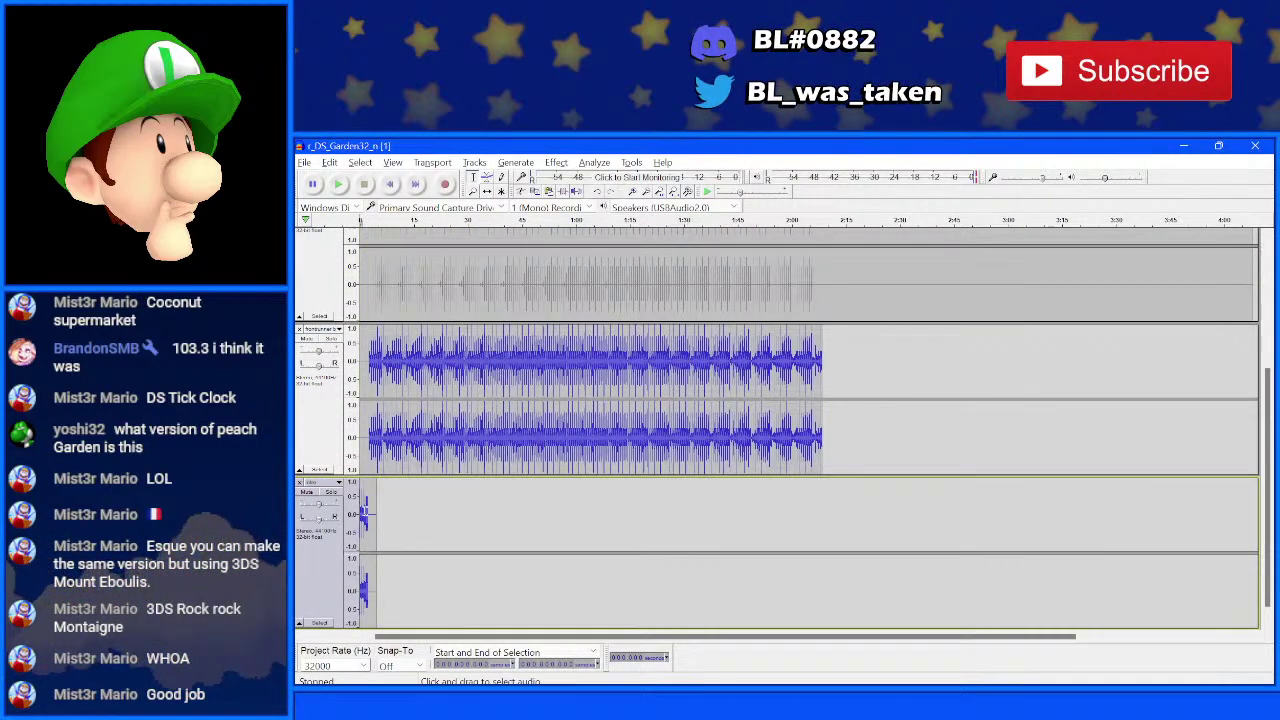
- Move the frontrunner beats track above the muted audio track and the intro track directly below the DS Garden song
{"action": "left_click_drag", "start_coordinate": [328, 447], "coordinate": [320, 300]}
{"action": "left_click_drag", "start_coordinate": [325, 575], "coordinate": [421, 411]}
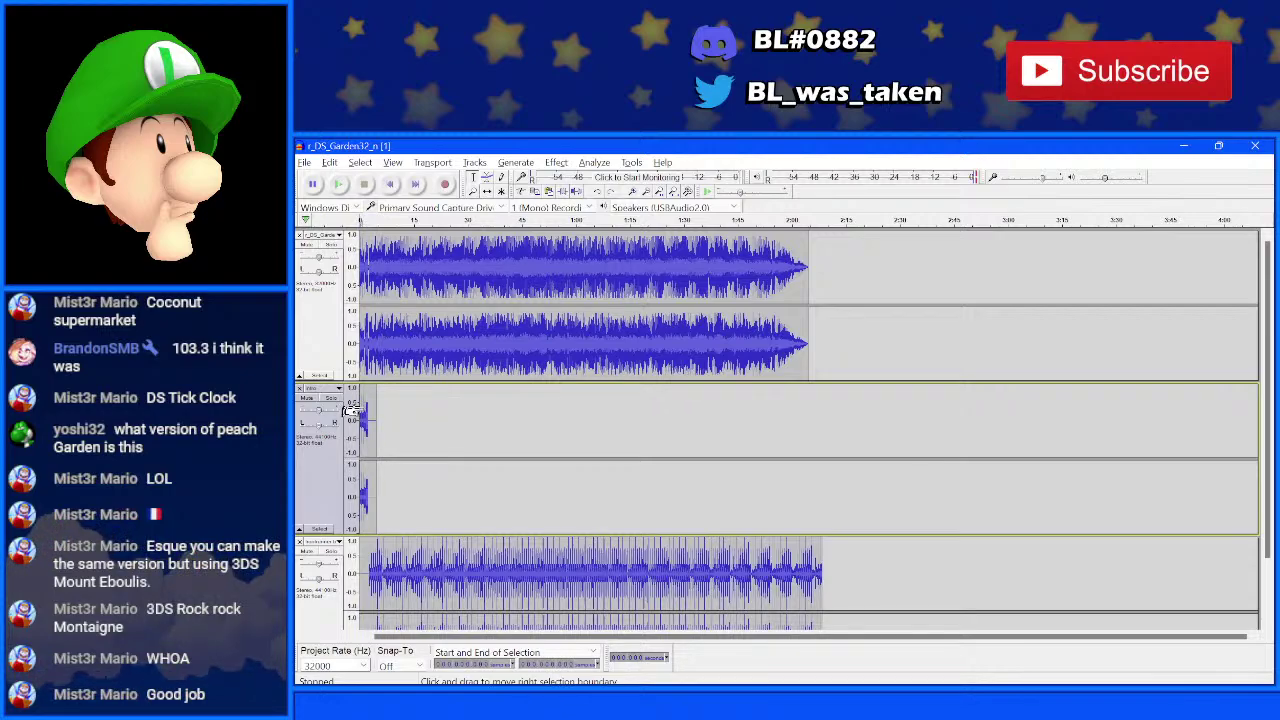
- Select the whole intro clip and silence its audio
{"action": "scroll", "coordinate": [372, 416], "scroll_direction": "up", "scroll_amount": 3}
{"action": "scroll", "coordinate": [372, 416], "scroll_direction": "up", "scroll_amount": 2}
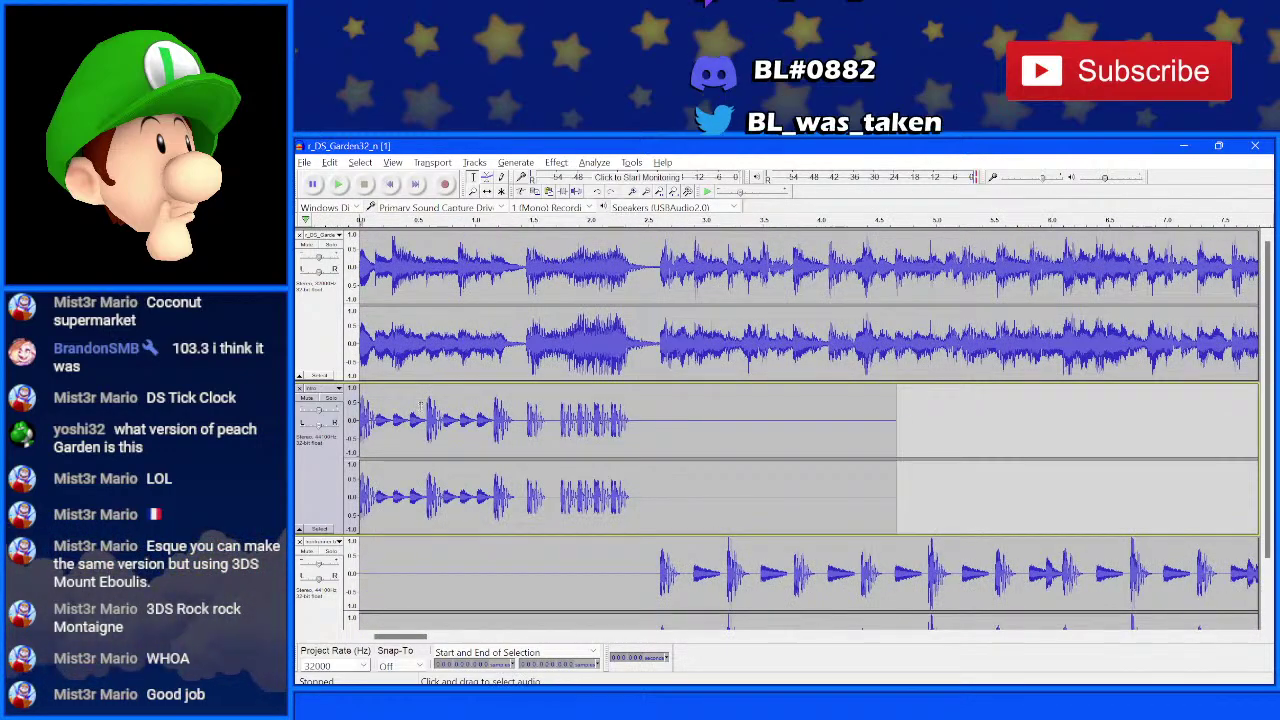
{"action": "double_click", "coordinate": [387, 420]}
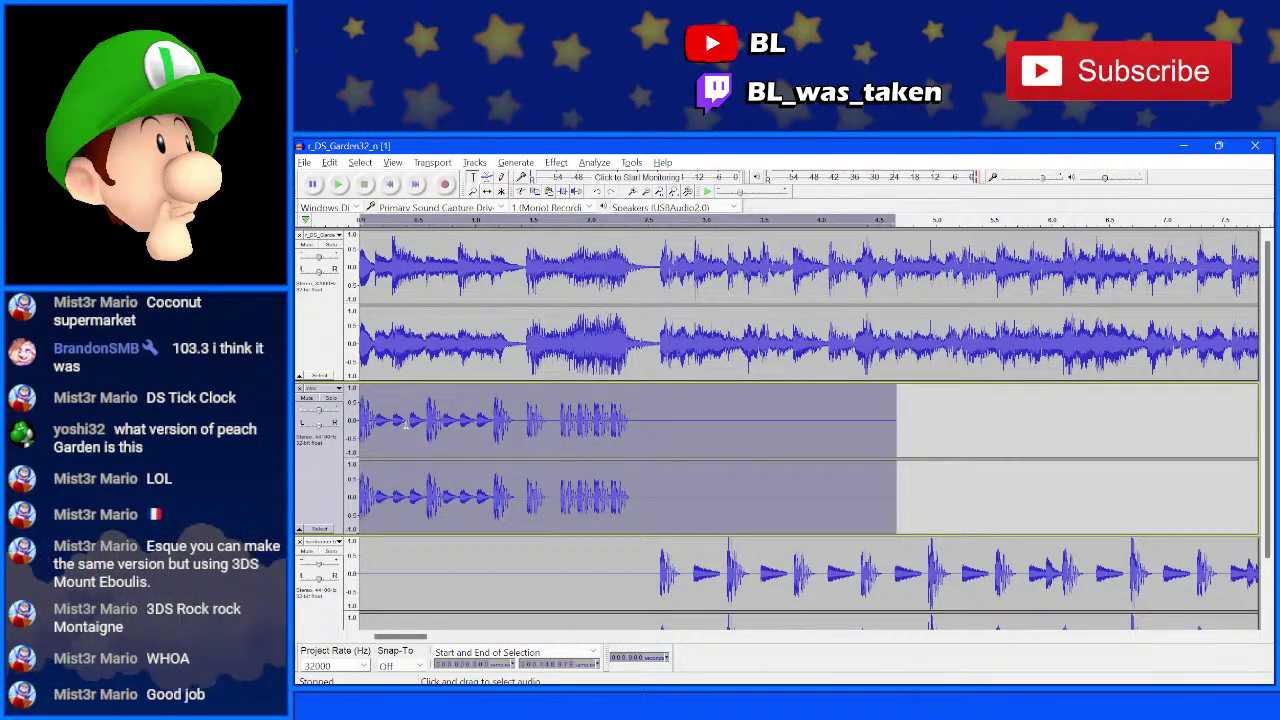
{"action": "key", "text": "ctrl+l"}
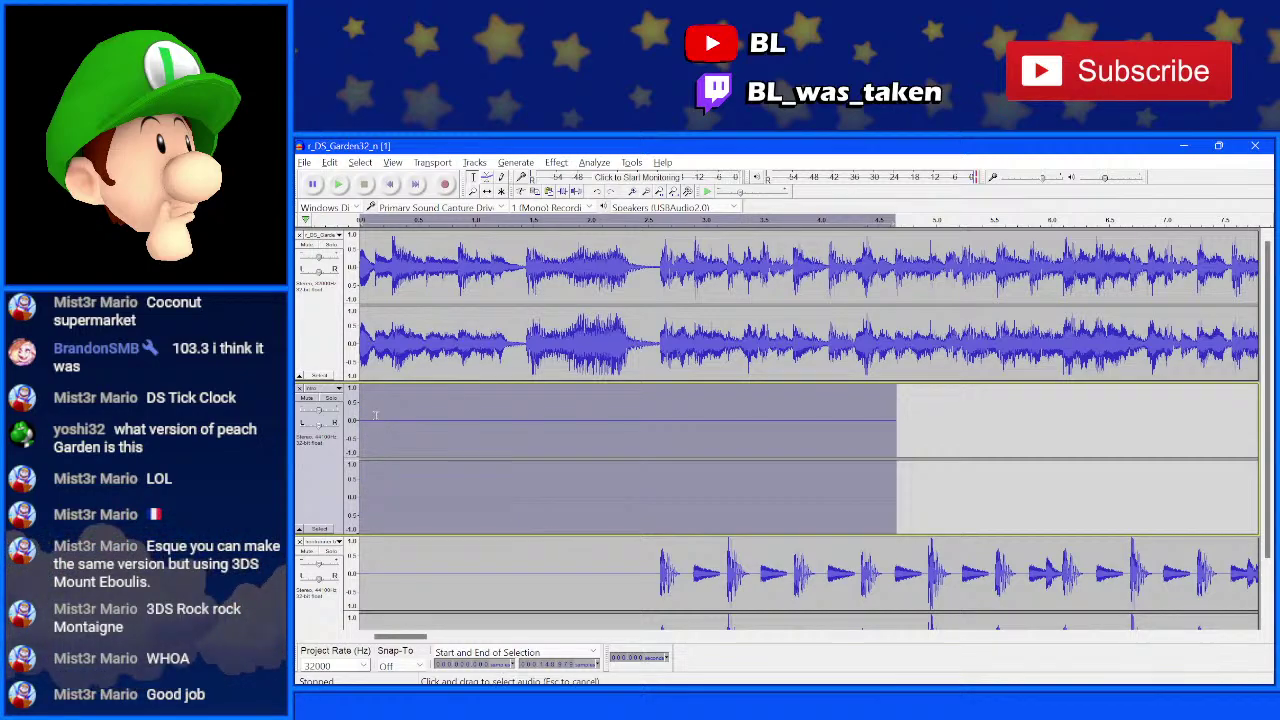
- Play short snippets from several points near the start of the silenced intro track to locate the song's first beat
{"action": "left_click", "coordinate": [375, 415]}
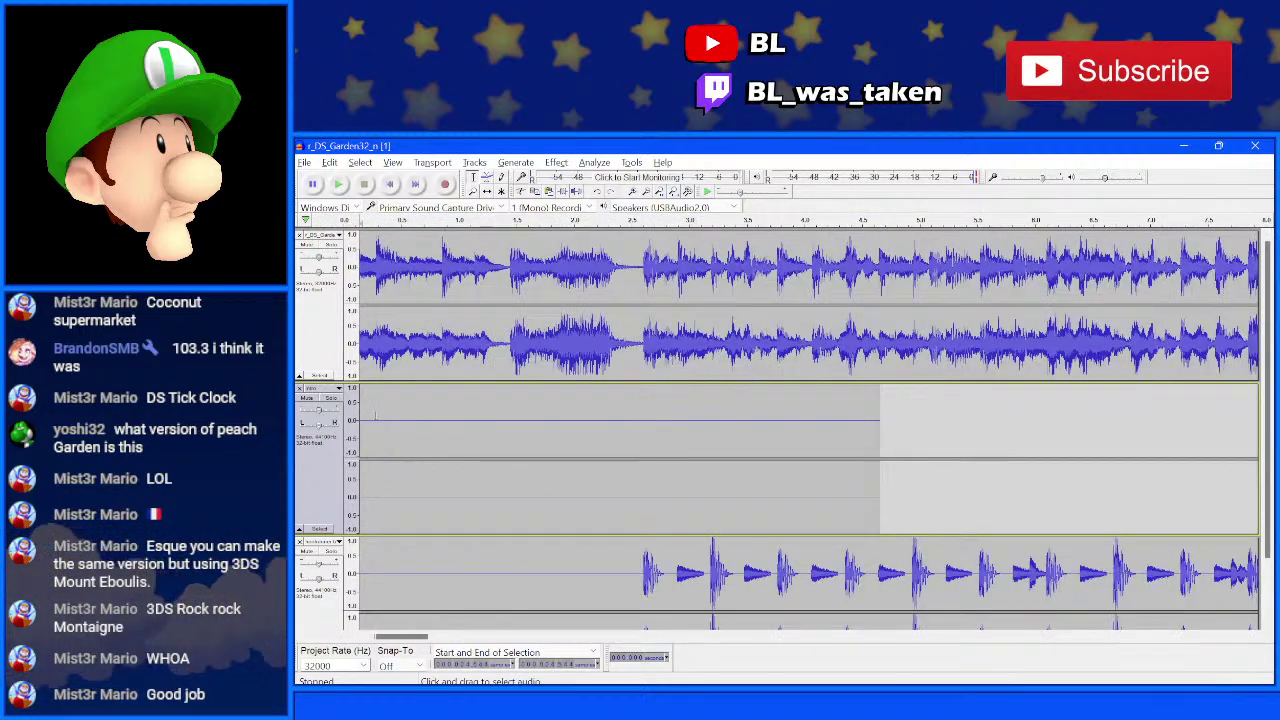
{"action": "scroll", "coordinate": [376, 418], "scroll_direction": "left", "scroll_amount": 1}
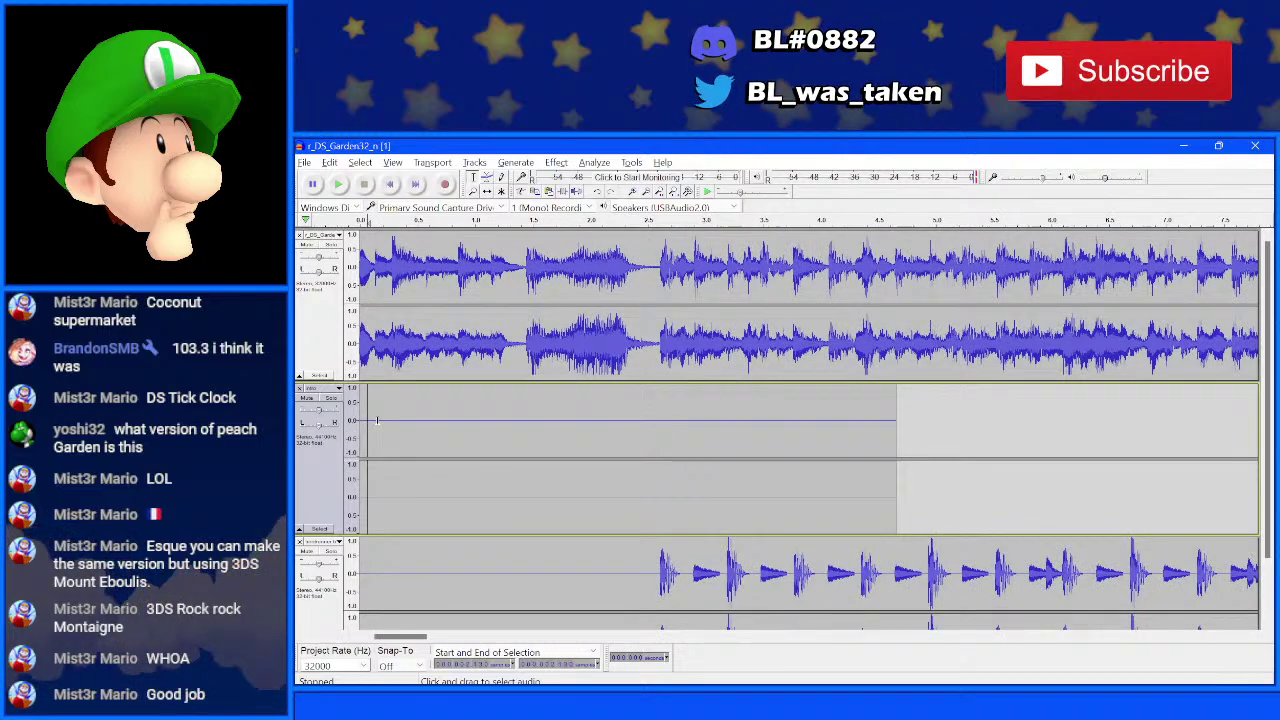
{"action": "left_click", "coordinate": [376, 420]}
{"action": "key", "text": "space"}
{"action": "key", "text": "space"}
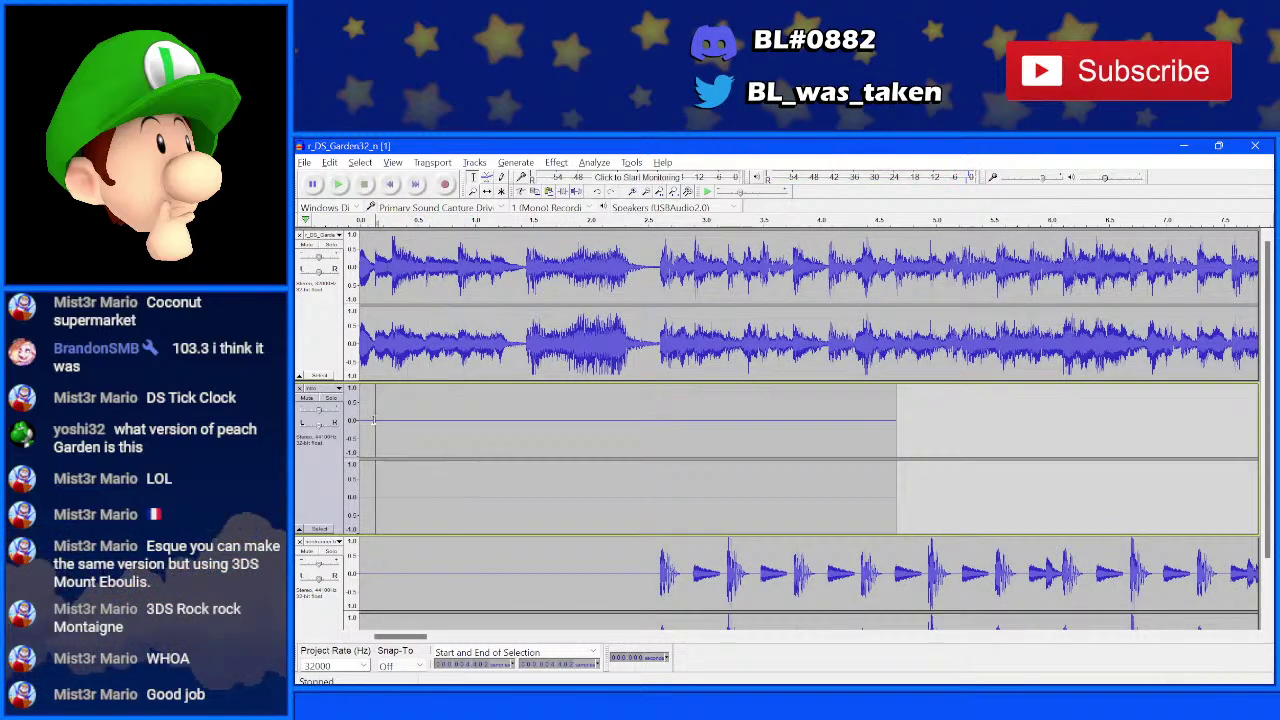
{"action": "key", "text": "space"}
{"action": "key", "text": "space"}
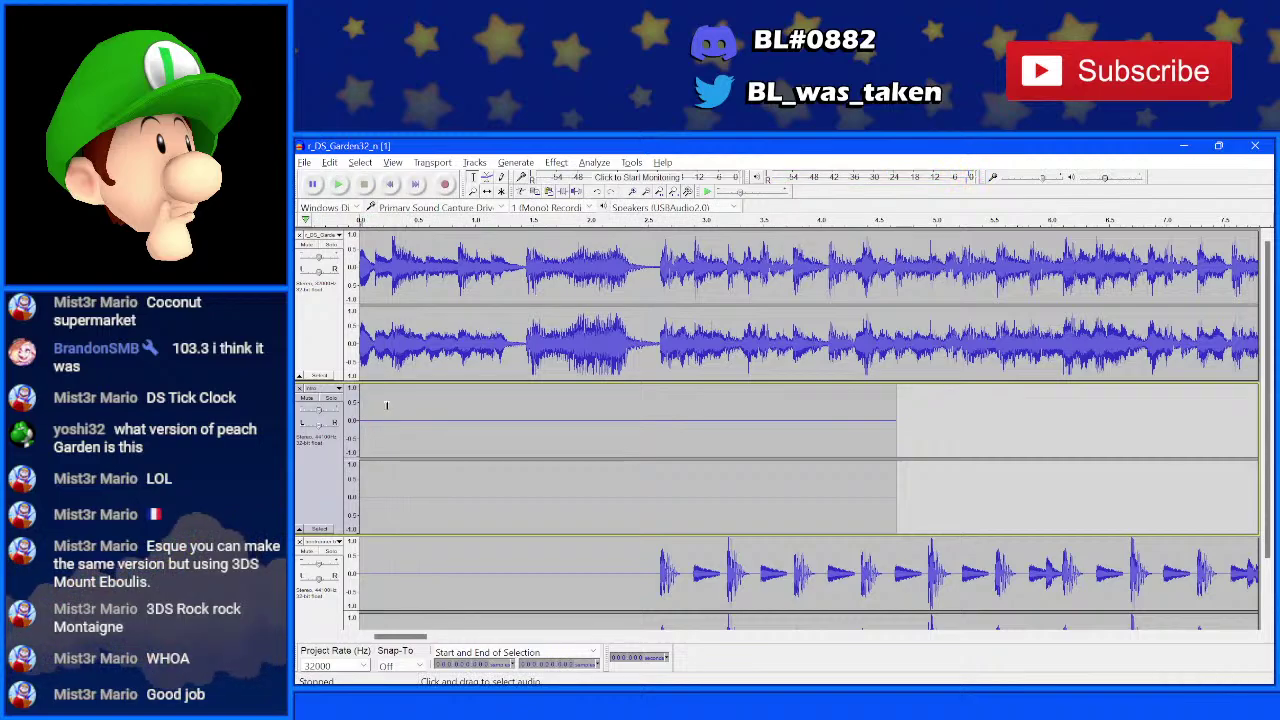
{"action": "left_click", "coordinate": [392, 425]}
{"action": "key", "text": "space"}
{"action": "key", "text": "space"}
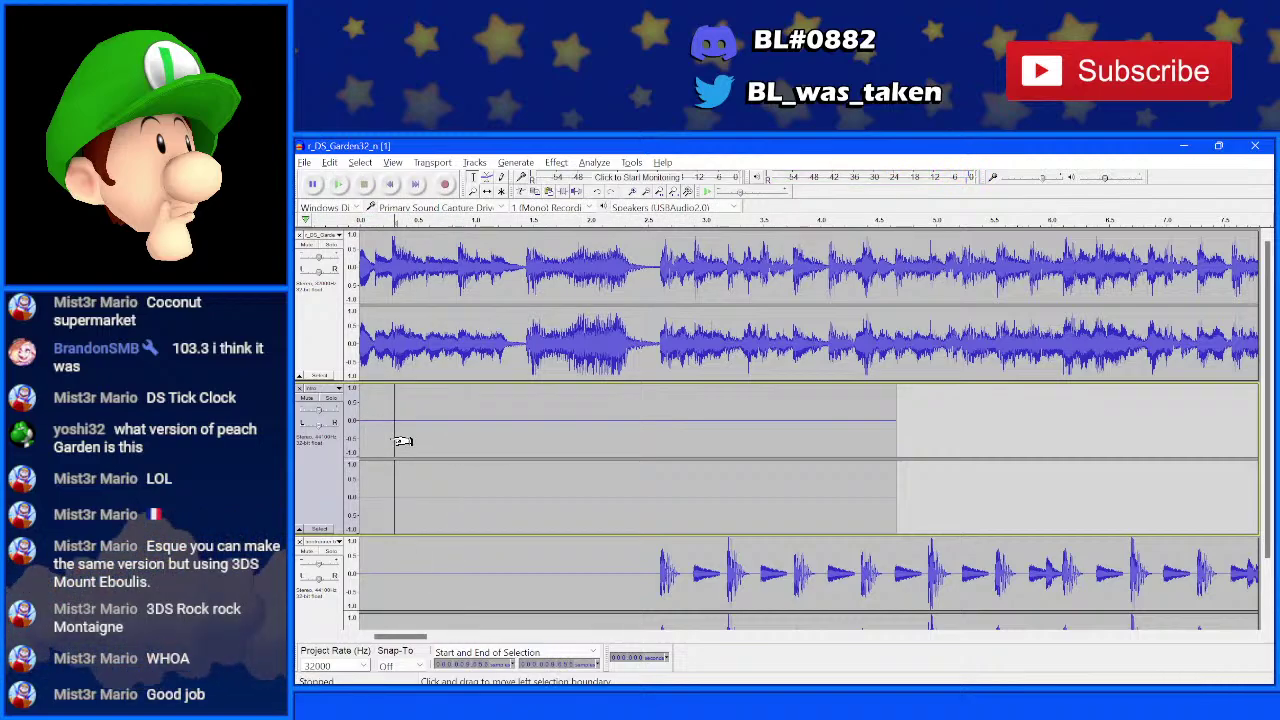
- Paste the copied beat into the intro track at the song's first strong hit, about 0.28 s in
{"action": "scroll", "coordinate": [402, 441], "scroll_direction": "down", "scroll_amount": 1, "text": "ctrl"}
{"action": "scroll", "coordinate": [400, 432], "scroll_direction": "up", "scroll_amount": 3, "text": "ctrl"}
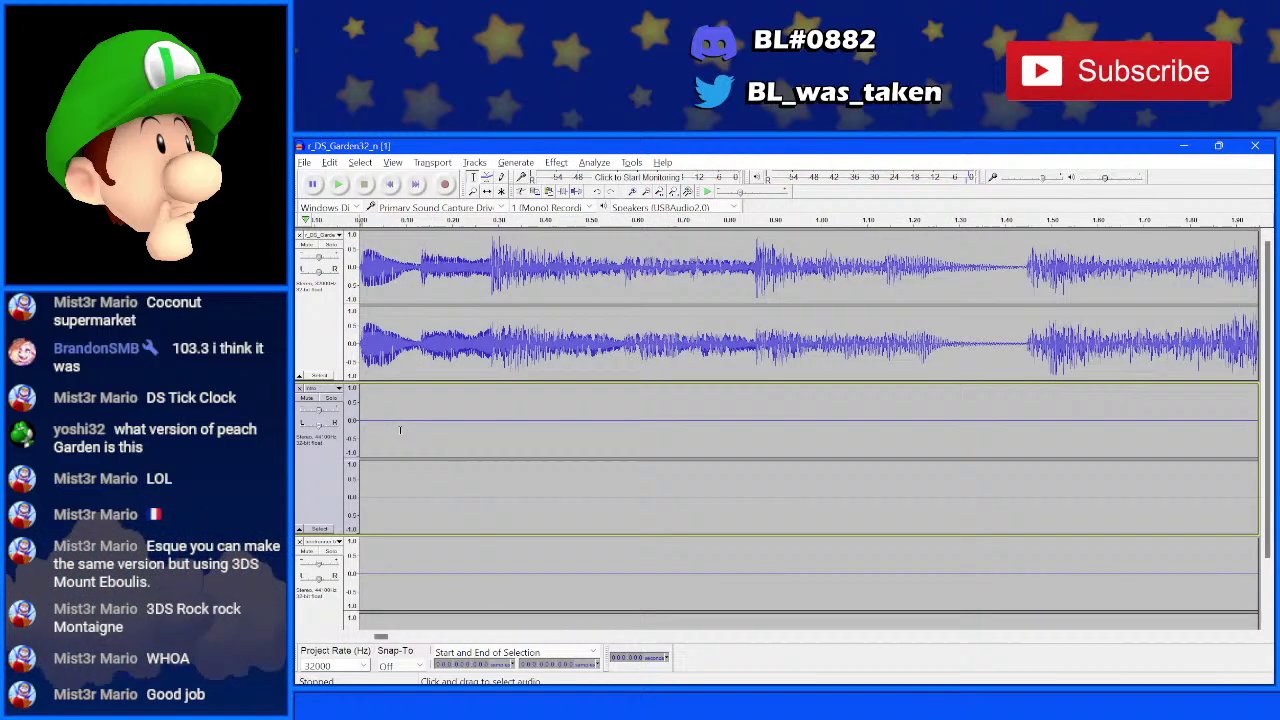
{"action": "scroll", "coordinate": [418, 428], "scroll_direction": "up", "scroll_amount": 1, "text": "ctrl"}
{"action": "scroll", "coordinate": [425, 430], "scroll_direction": "up", "scroll_amount": 1, "text": "ctrl"}
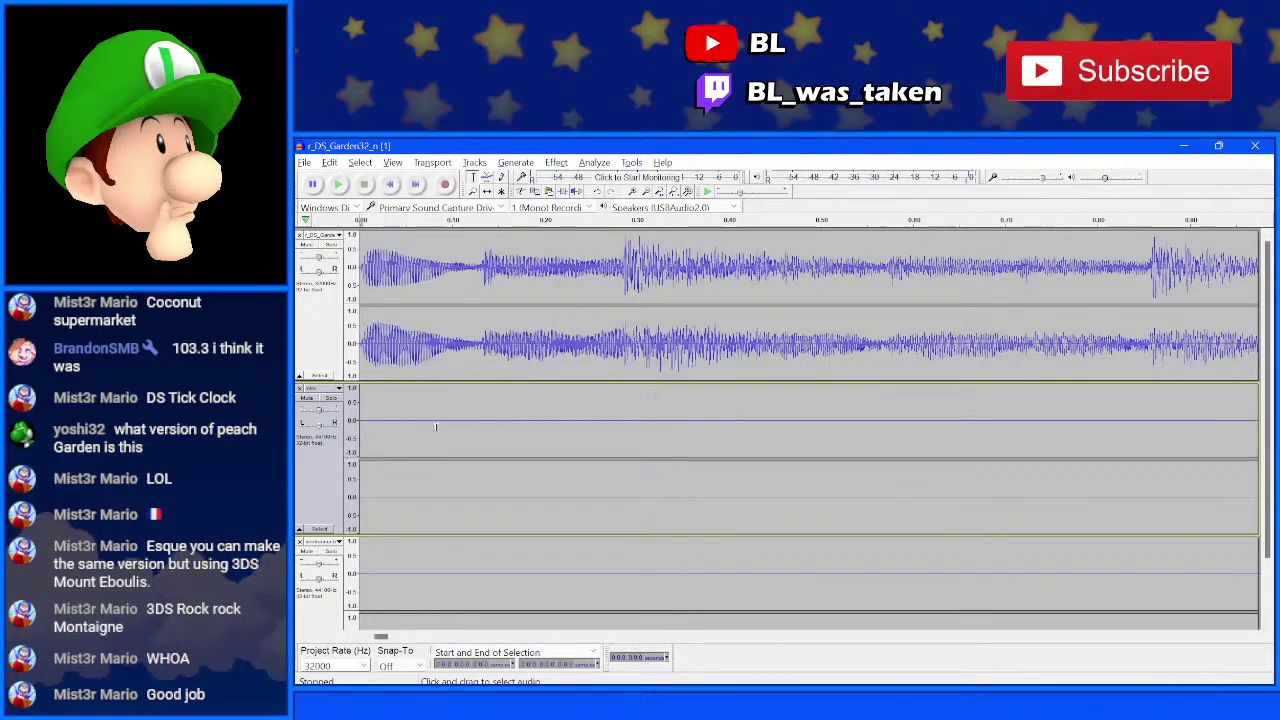
{"action": "left_click", "coordinate": [622, 420]}
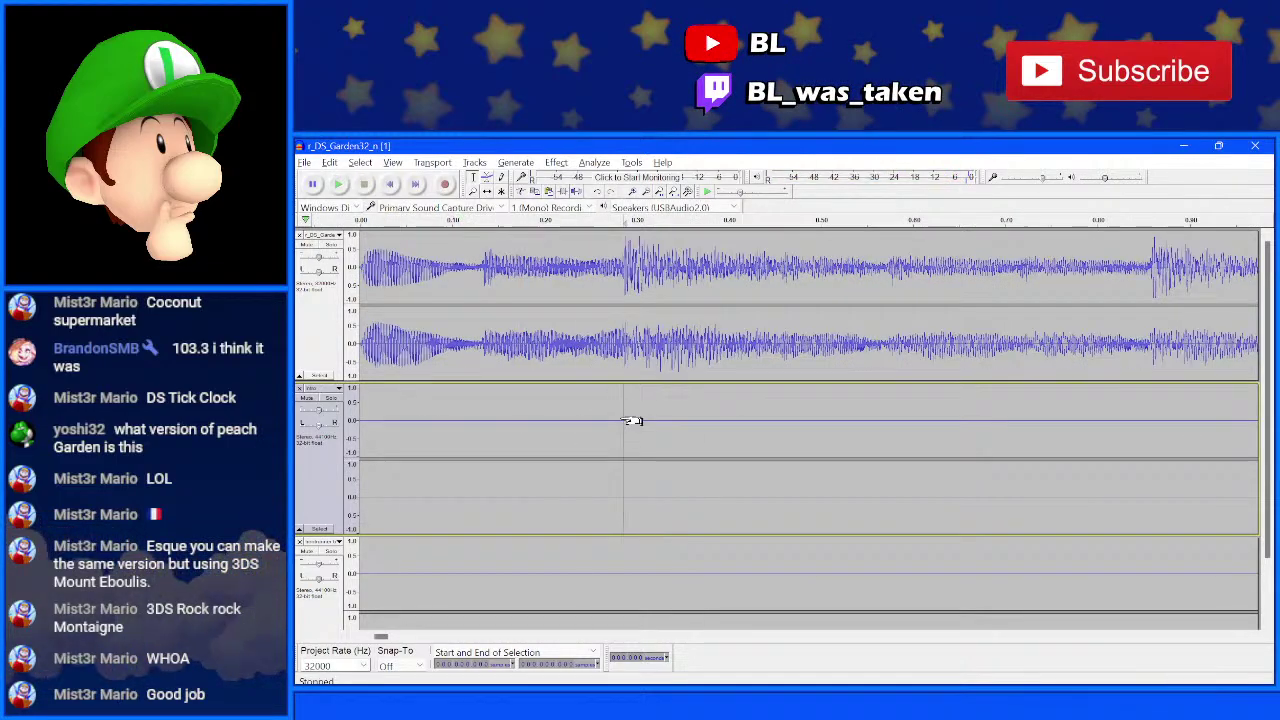
{"action": "key", "text": "shift+Up"}
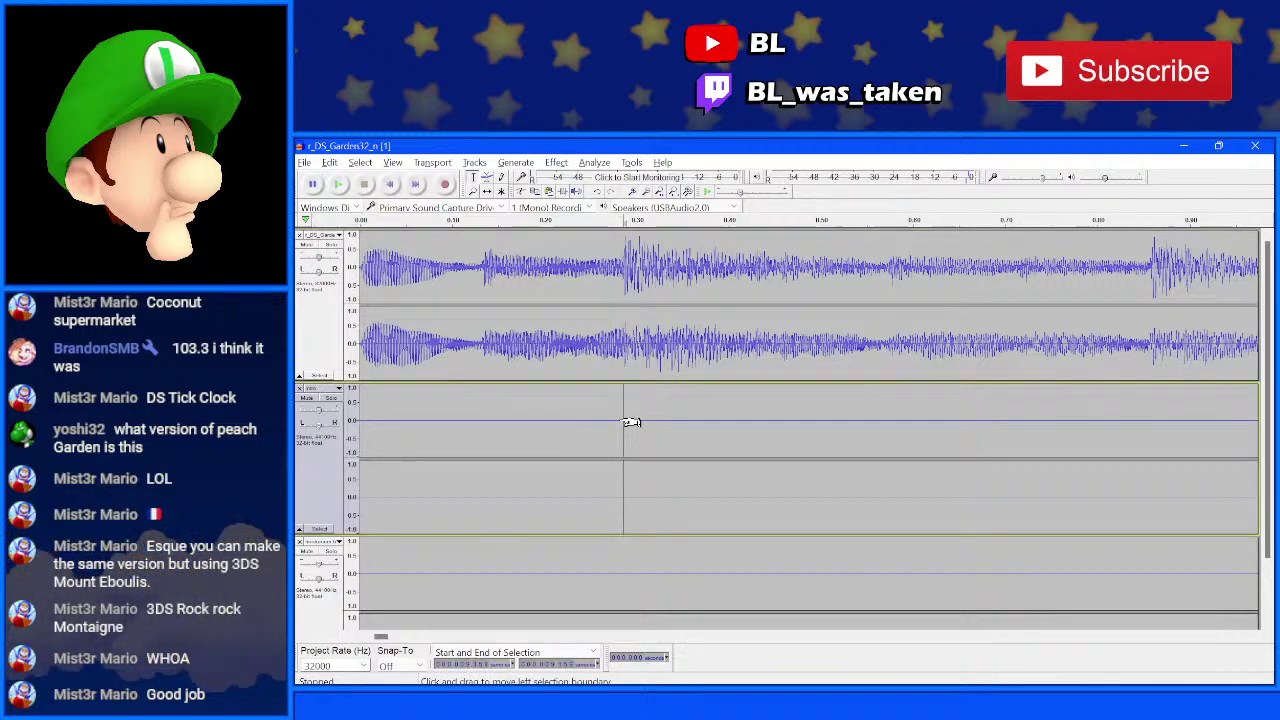
{"action": "key", "text": "ctrl+v"}
{"action": "key", "text": "space"}
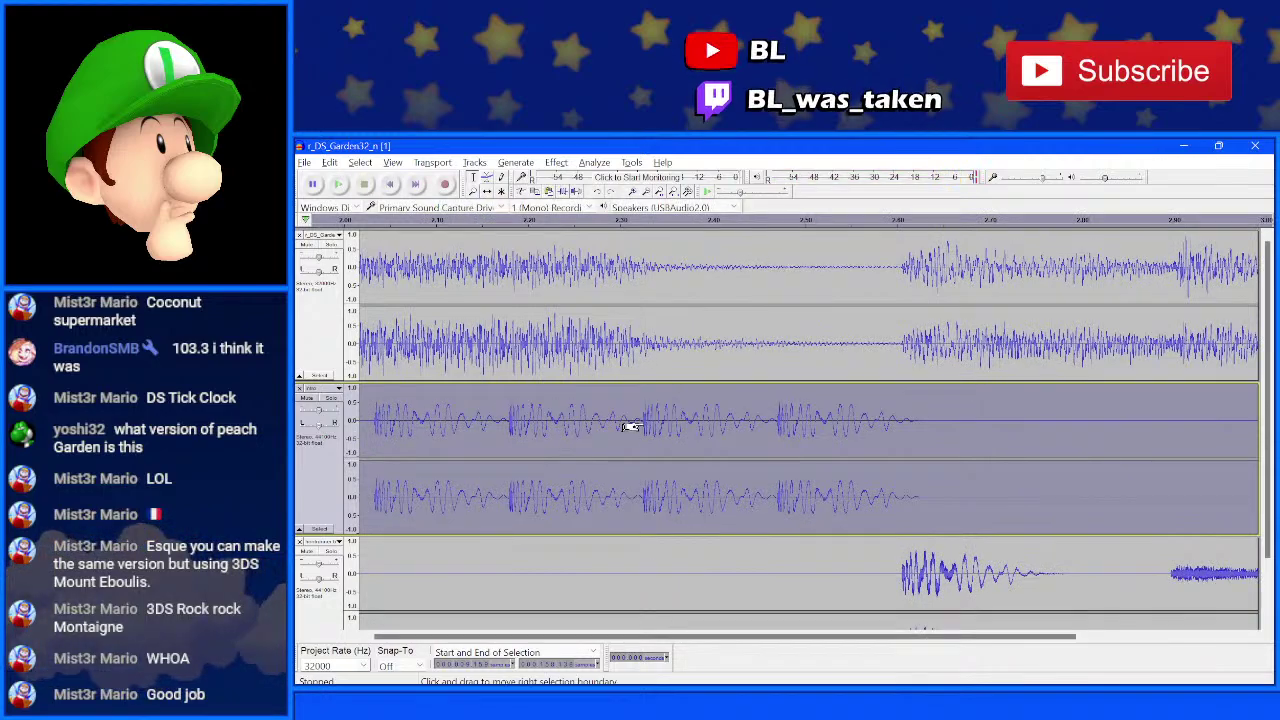
- Fit the whole project in view and play it from the start to check the pasted intro beat against the song
{"action": "key", "text": "space"}
{"action": "key", "text": "ctrl+f"}
{"action": "scroll", "coordinate": [534, 420], "scroll_direction": "up", "scroll_amount": 1}
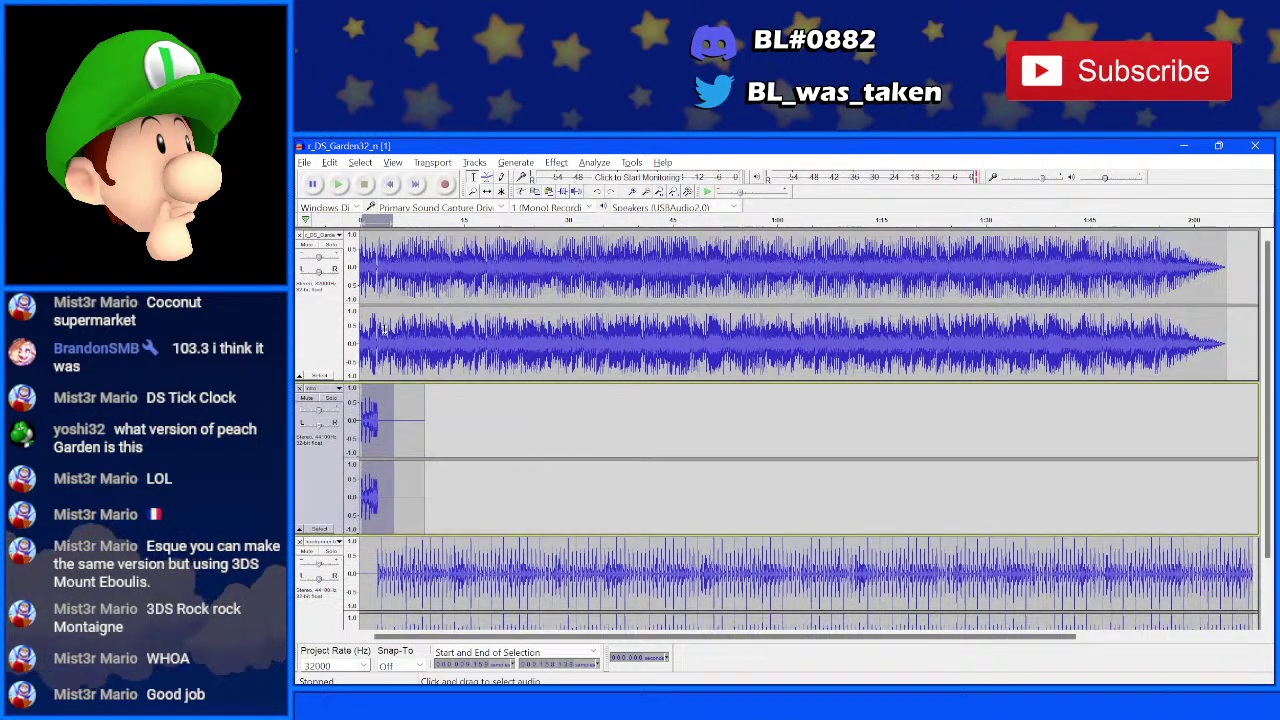
{"action": "left_click_drag", "start_coordinate": [384, 330], "coordinate": [432, 340]}
{"action": "left_click", "coordinate": [444, 335]}
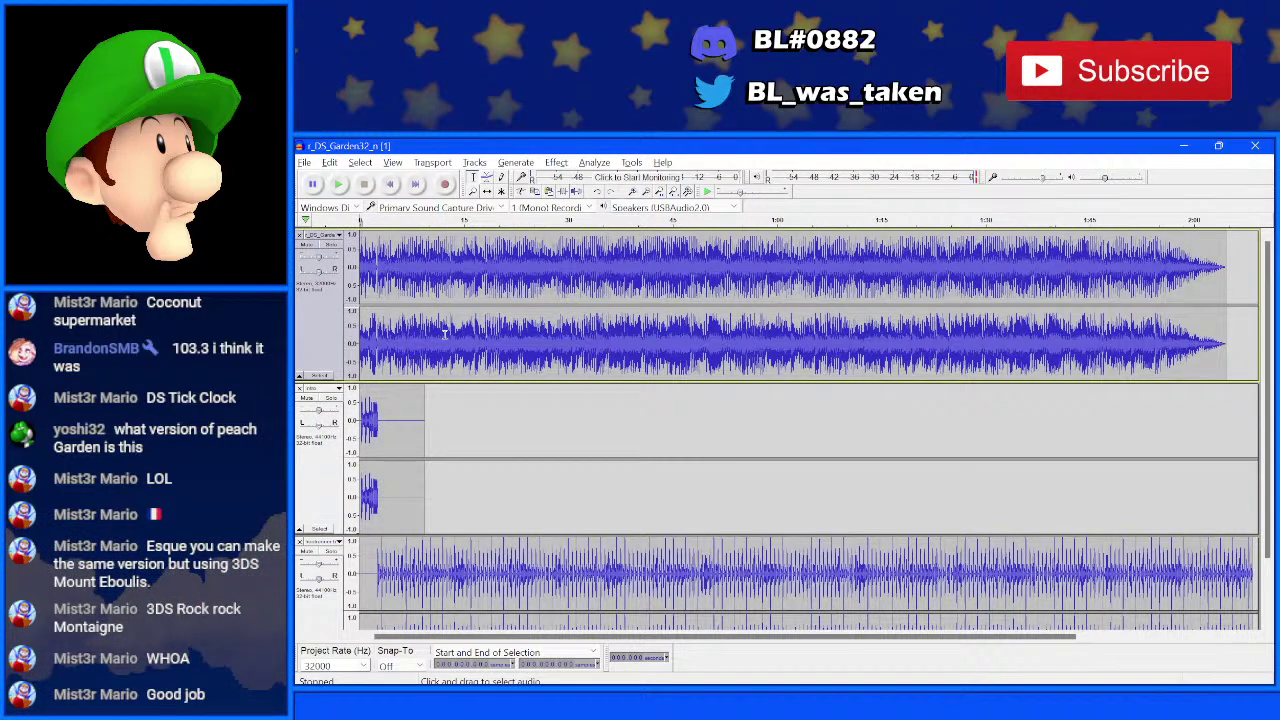
{"action": "key", "text": "space"}
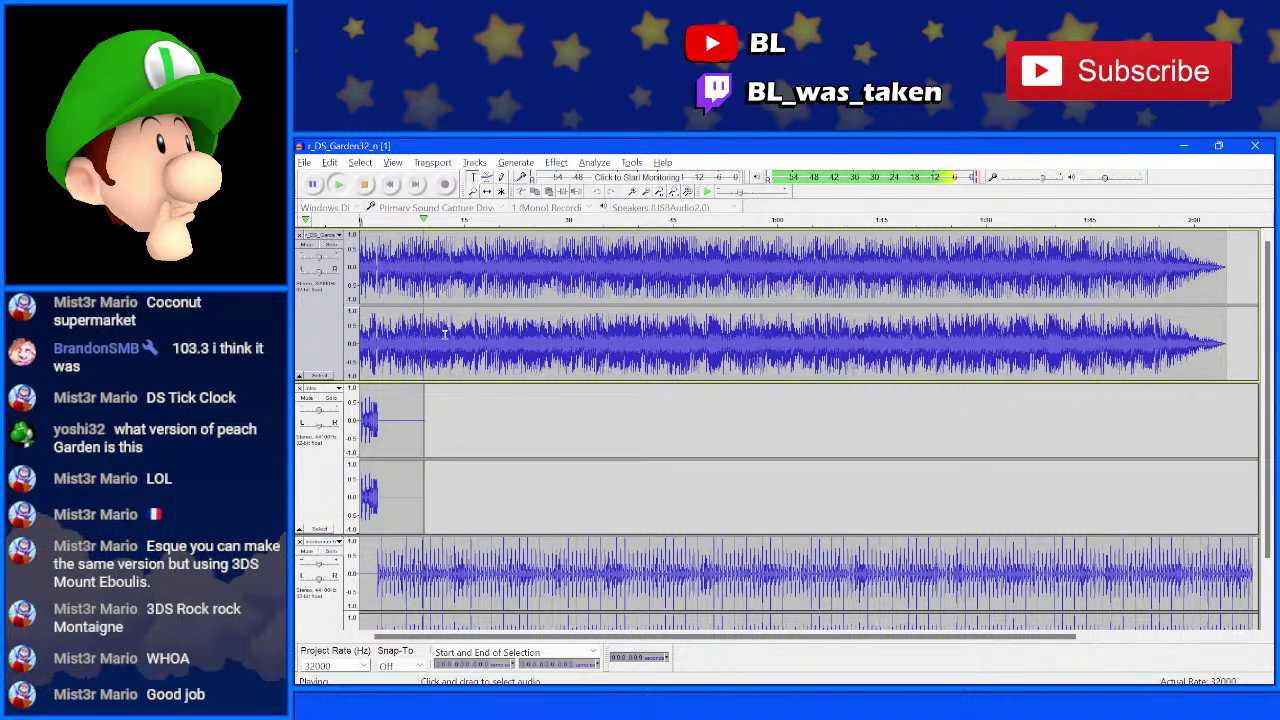
{"action": "key", "text": "space"}
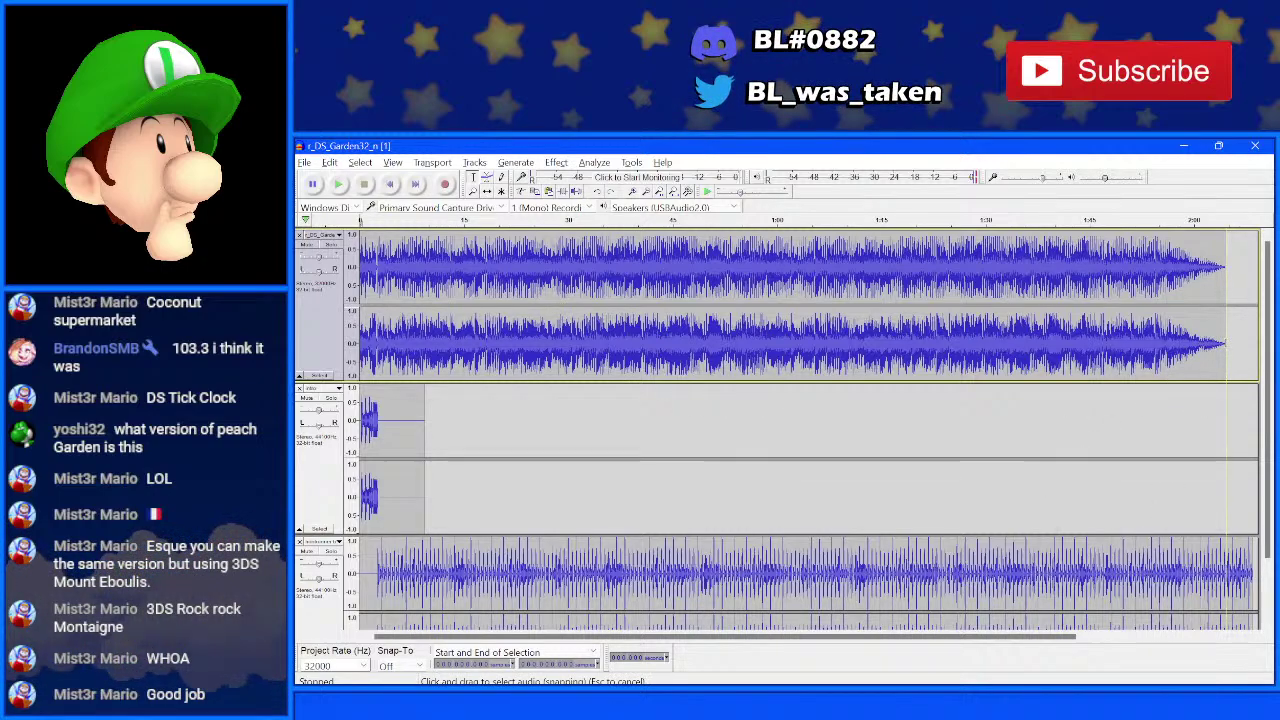
- Delete the drum audio past the song's end and apply Fade Out to the drums over the song's closing fade
{"action": "left_click_drag", "start_coordinate": [1227, 560], "coordinate": [1268, 560]}
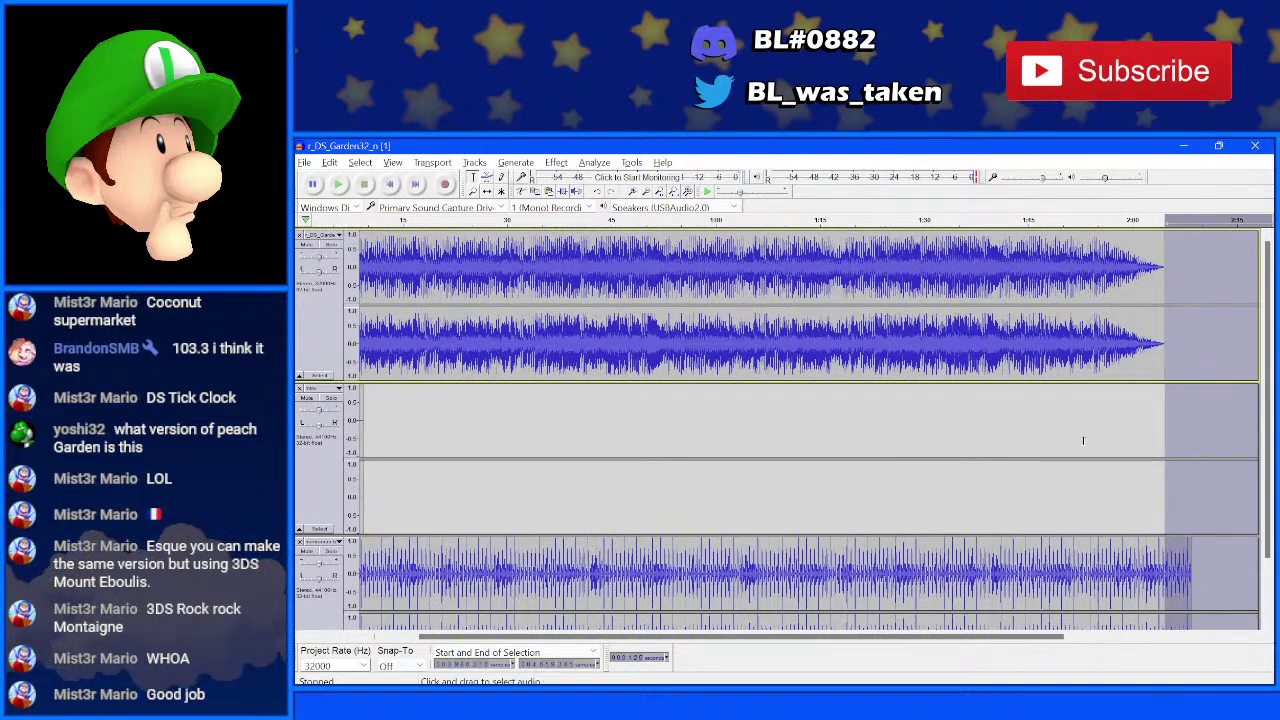
{"action": "key", "text": "Delete"}
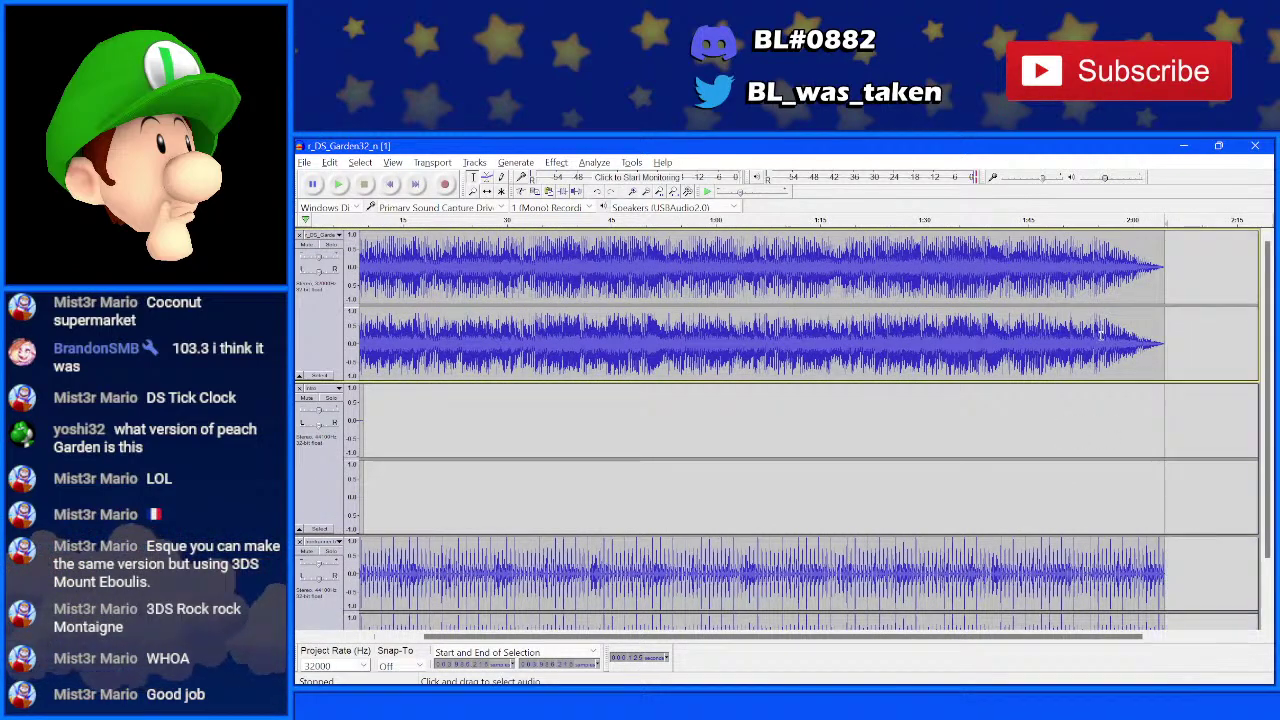
{"action": "scroll", "coordinate": [1116, 449], "scroll_direction": "down", "scroll_amount": 2}
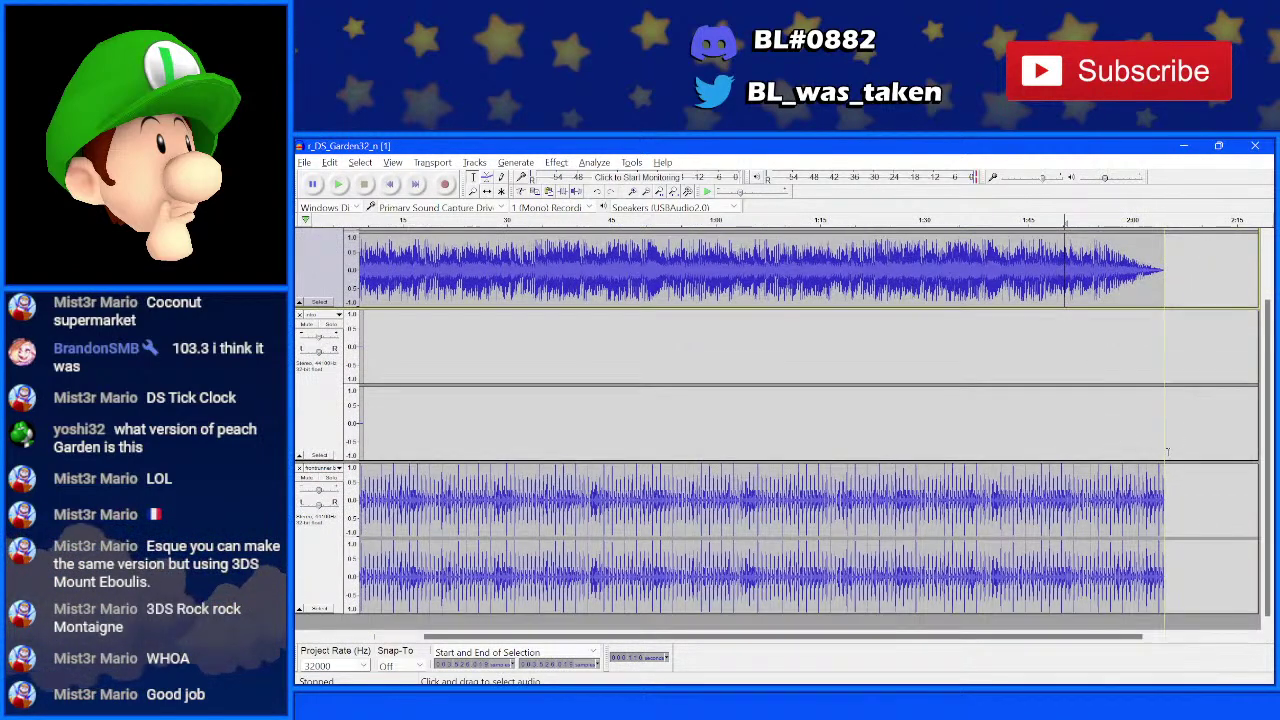
{"action": "left_click_drag", "start_coordinate": [1165, 530], "coordinate": [1097, 483]}
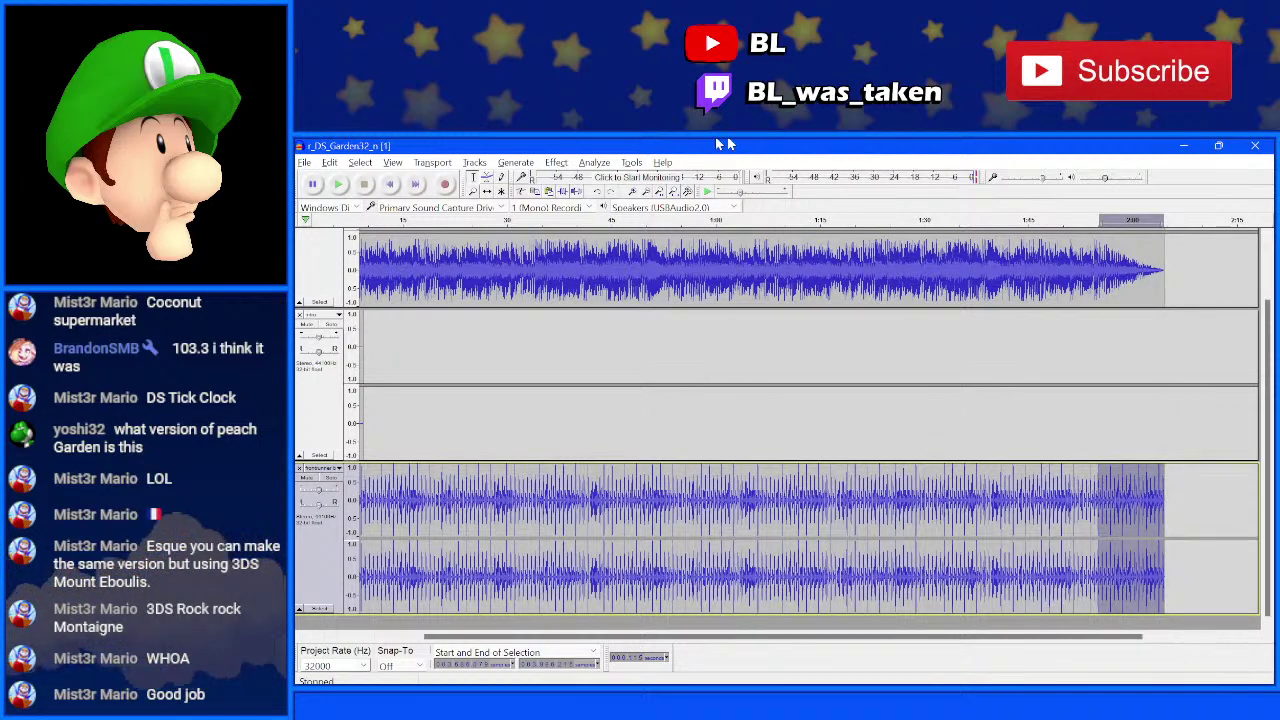
{"action": "left_click", "coordinate": [555, 163]}
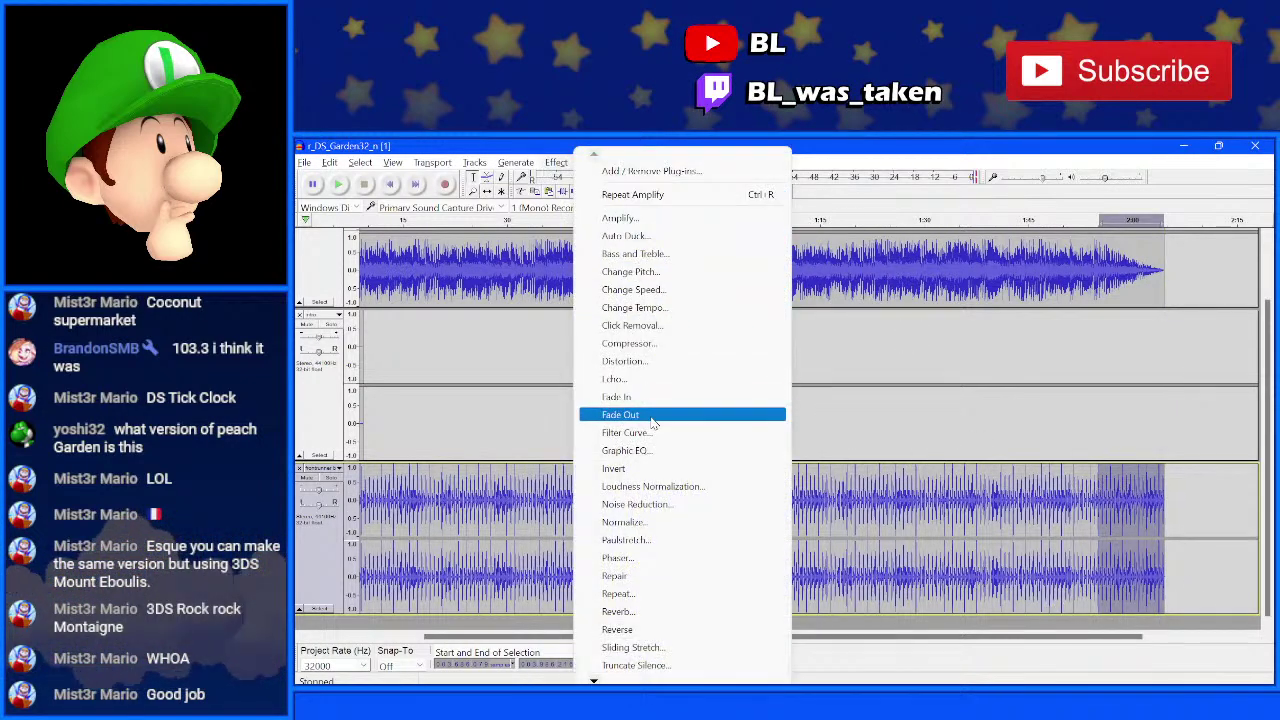
{"action": "left_click", "coordinate": [585, 412]}
{"action": "key", "text": "ctrl+v"}
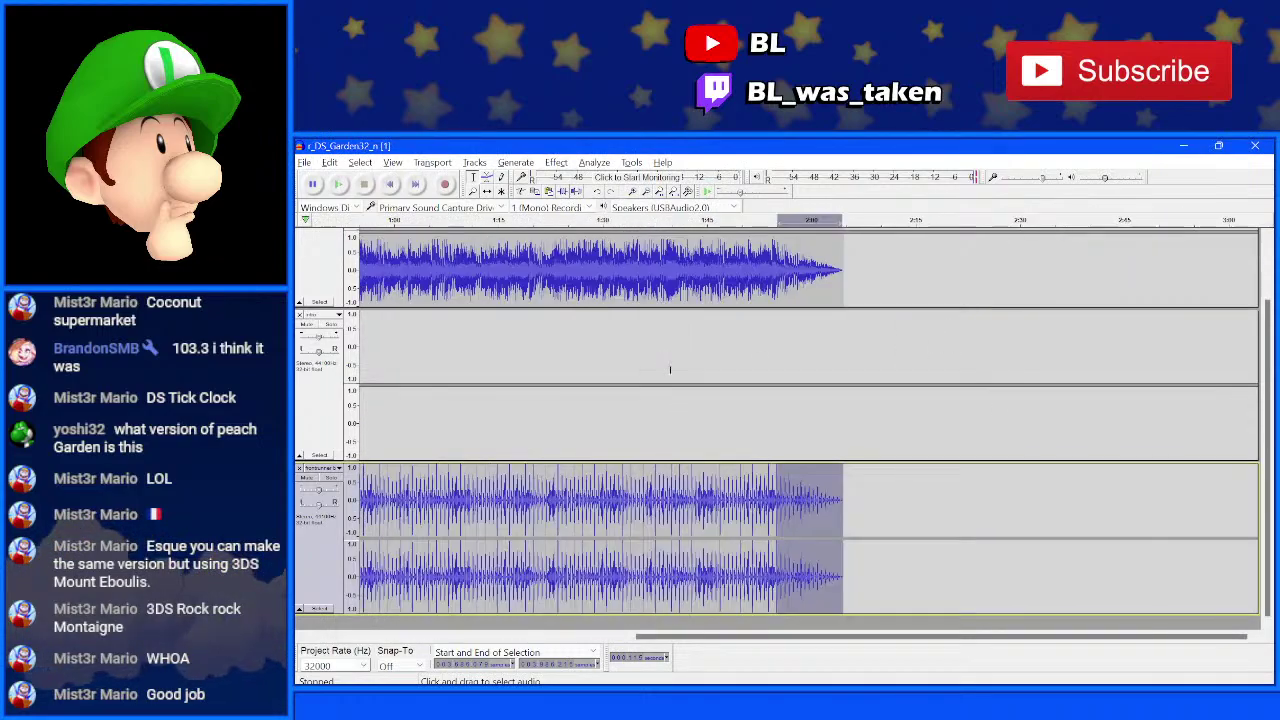
- Select the song, intro and drum tracks and combine them into a single track with Mix and Render
{"action": "left_click_drag", "start_coordinate": [757, 280], "coordinate": [352, 560]}
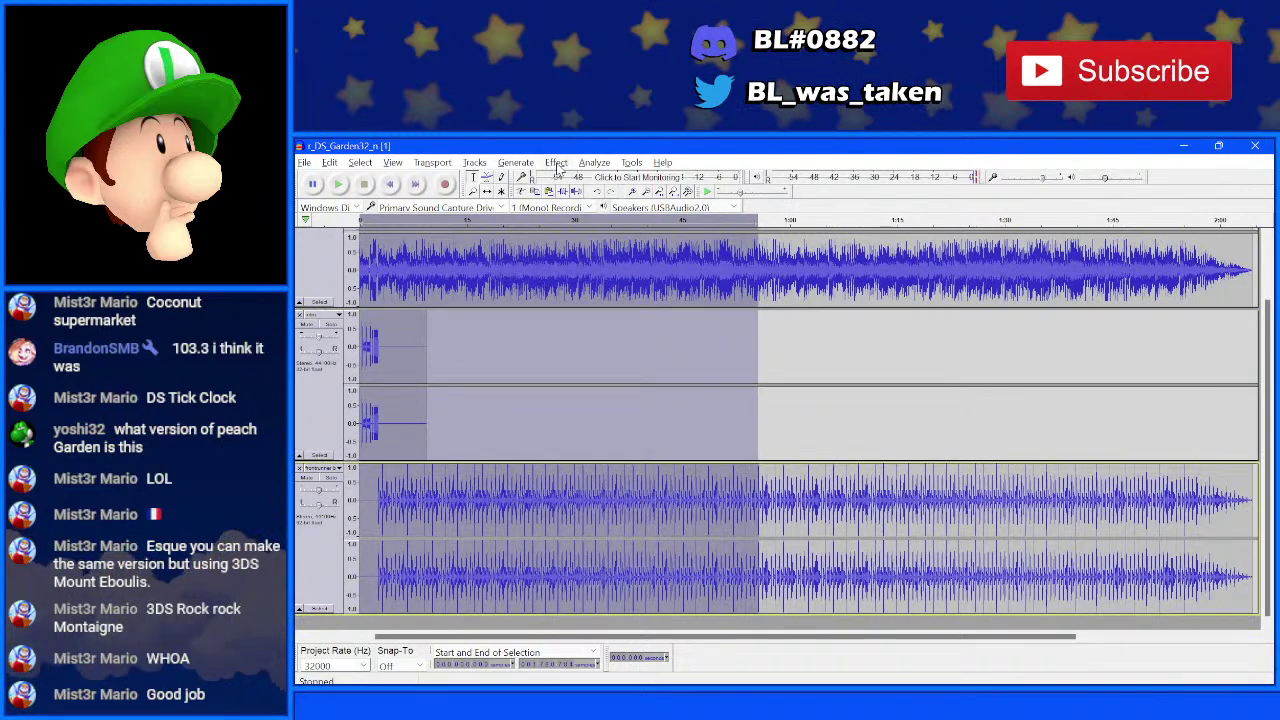
{"action": "left_click", "coordinate": [484, 164]}
{"action": "mouse_move", "coordinate": [511, 203]}
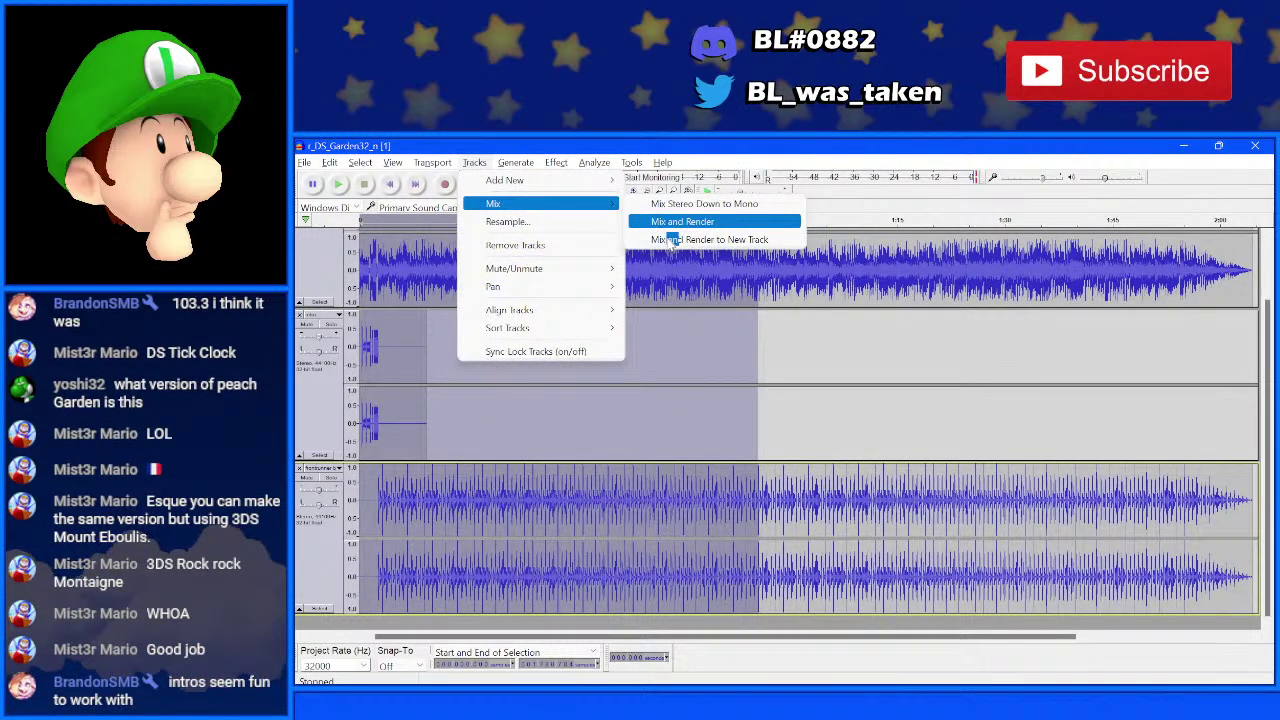
{"action": "left_click", "coordinate": [700, 226]}
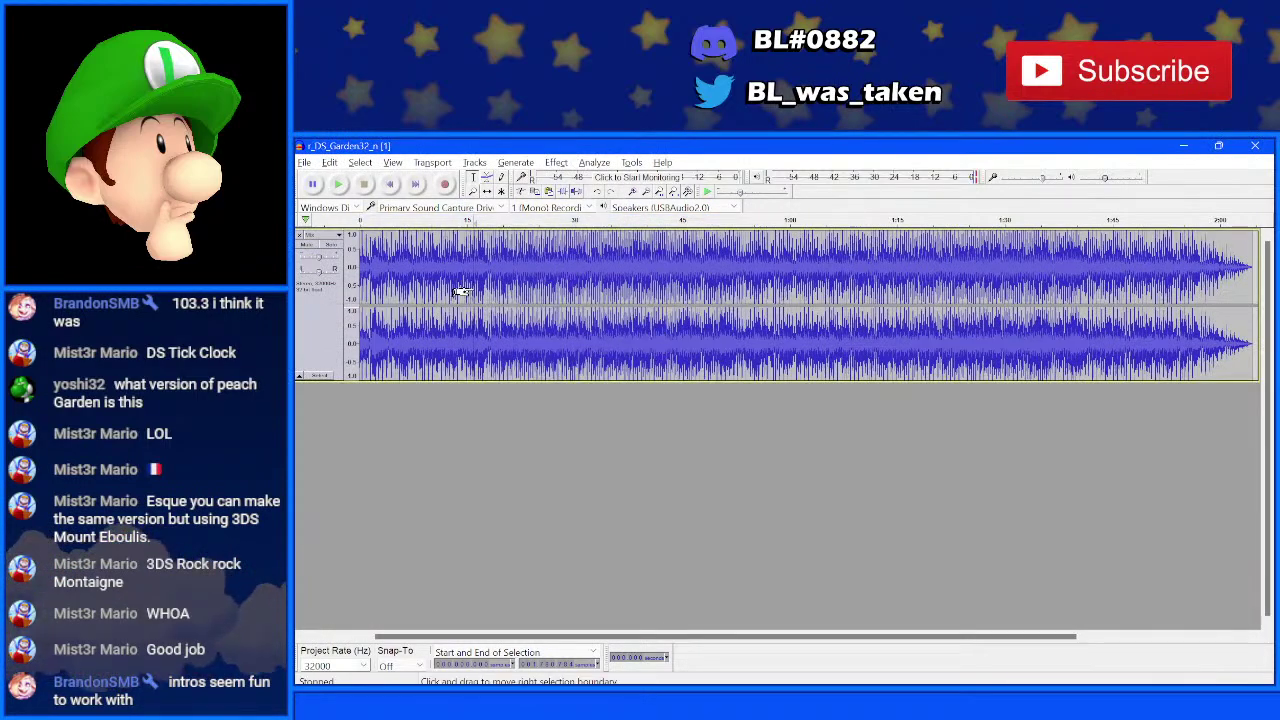
- Apply Amplify to the whole mixed track with a new peak amplitude of 0.0 dB
{"action": "left_click", "coordinate": [594, 162]}
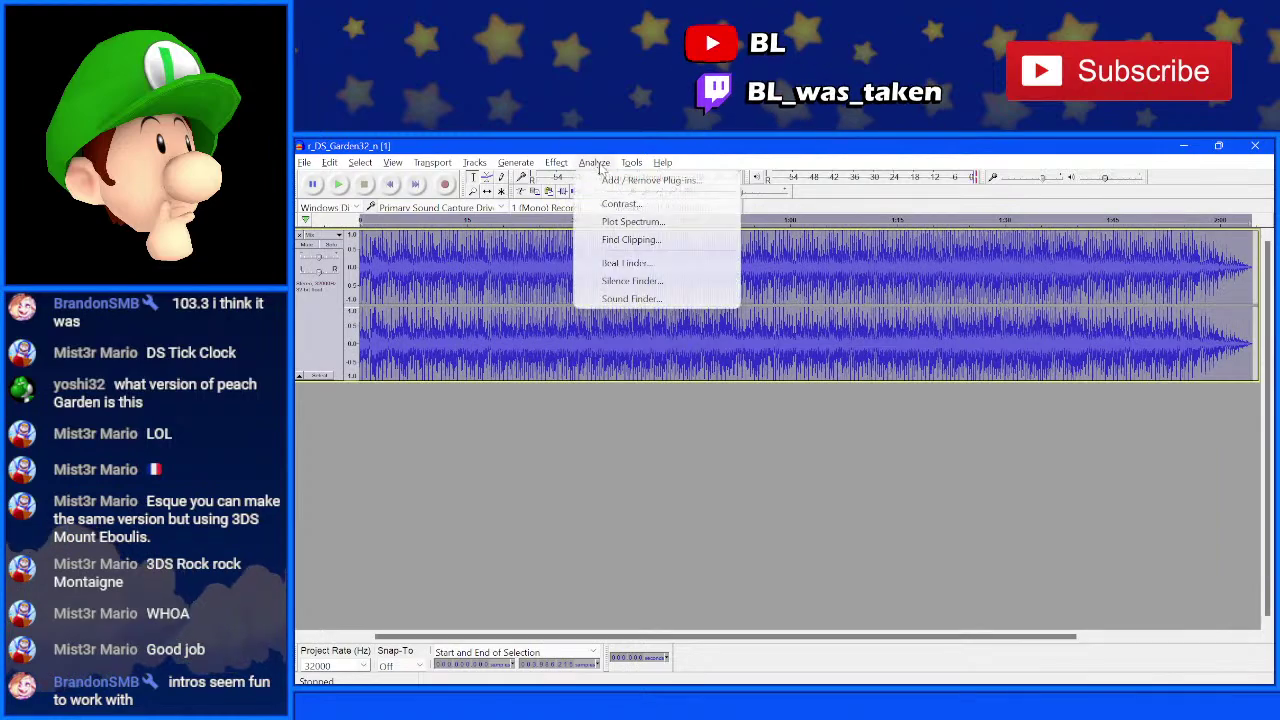
{"action": "left_click", "coordinate": [556, 162]}
{"action": "left_click", "coordinate": [630, 218]}
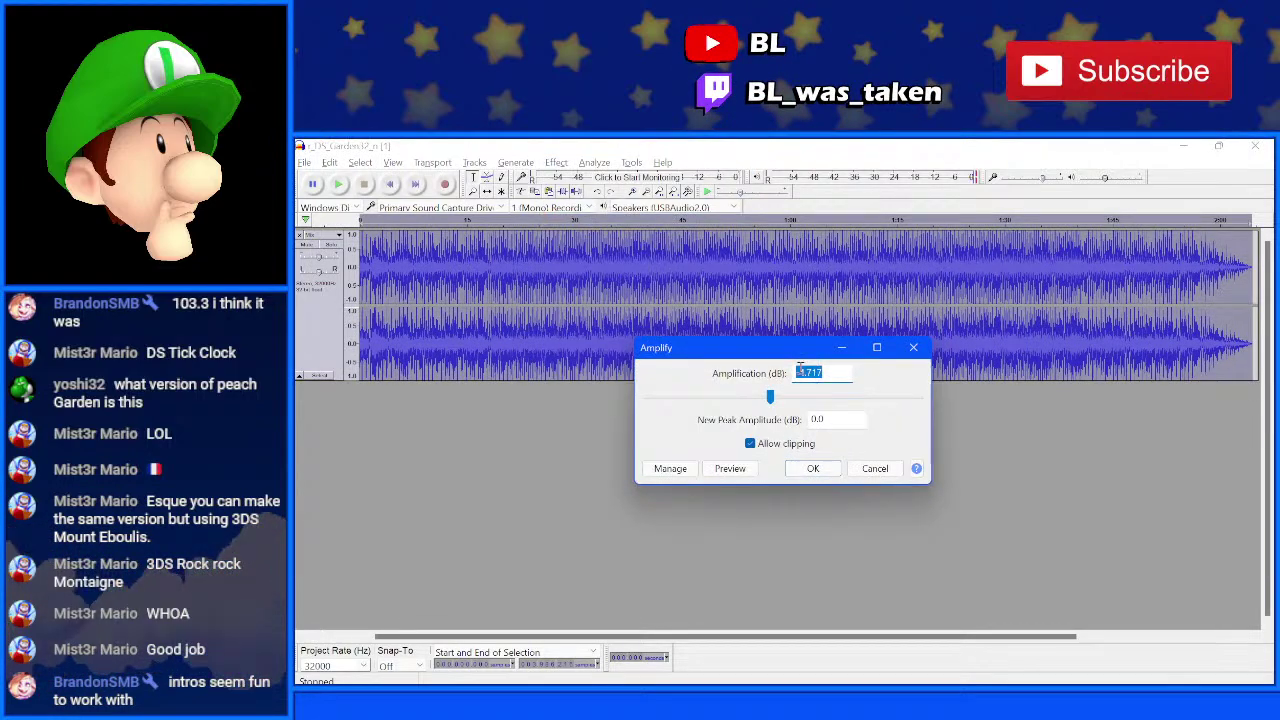
{"action": "left_click", "coordinate": [812, 468]}
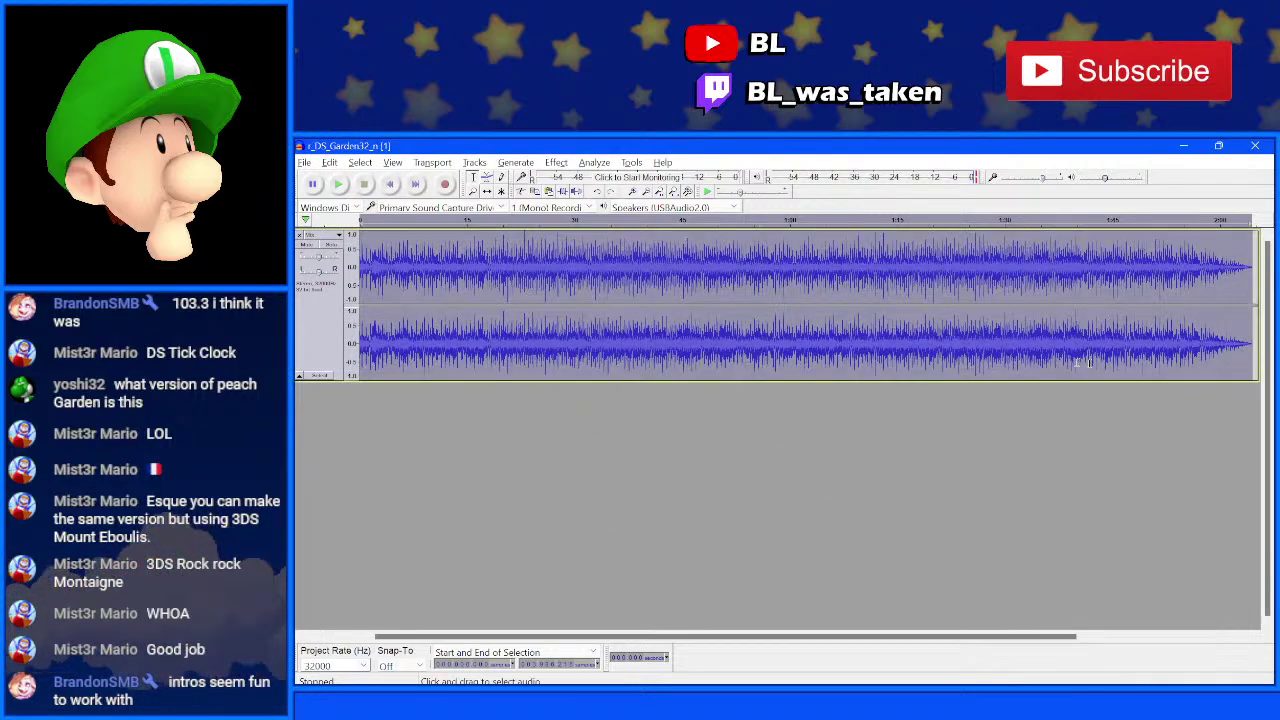
- Play the mixed track through from the beginning to review the finished result
{"action": "left_click", "coordinate": [649, 334]}
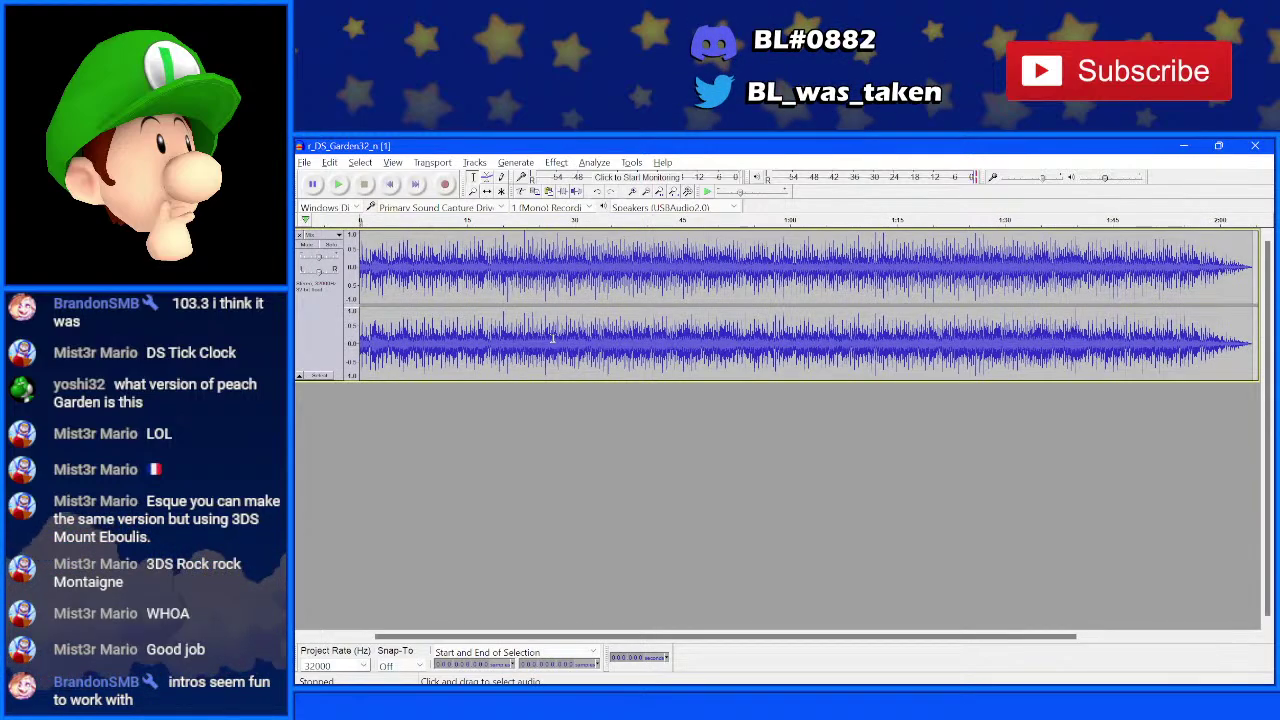
{"action": "key", "text": "space"}
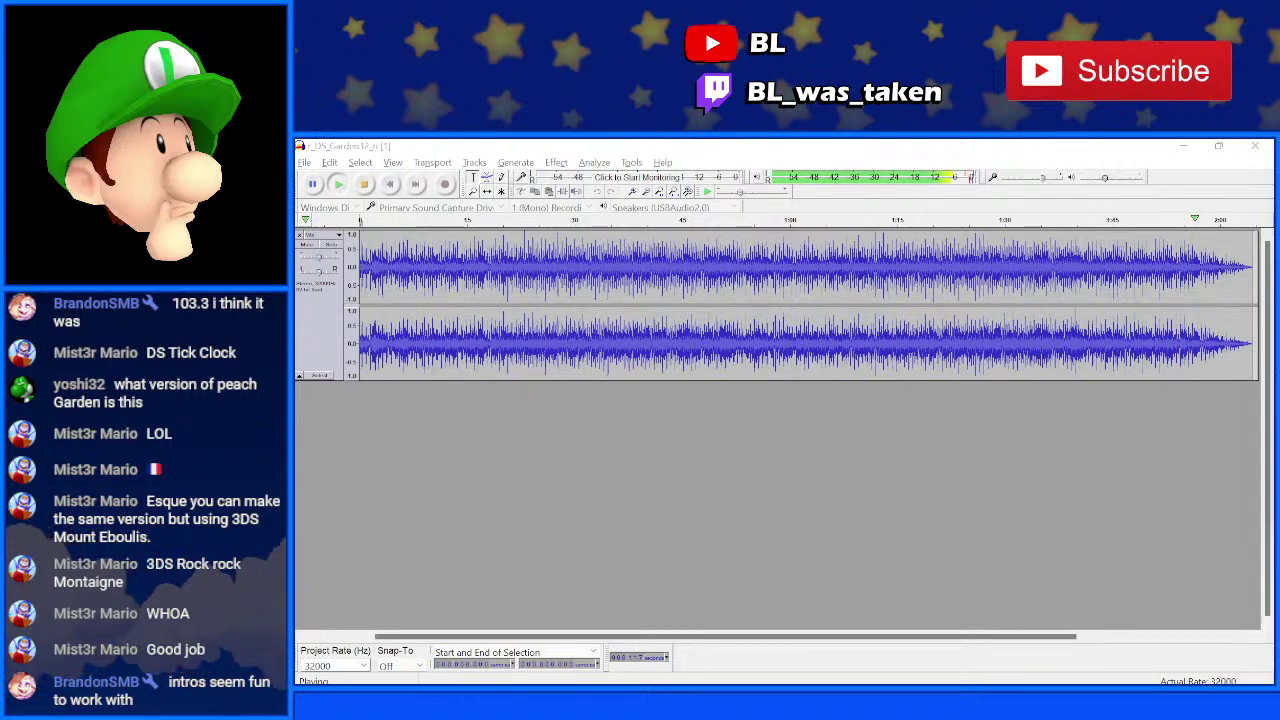
{"action": "left_click", "coordinate": [1059, 532]}
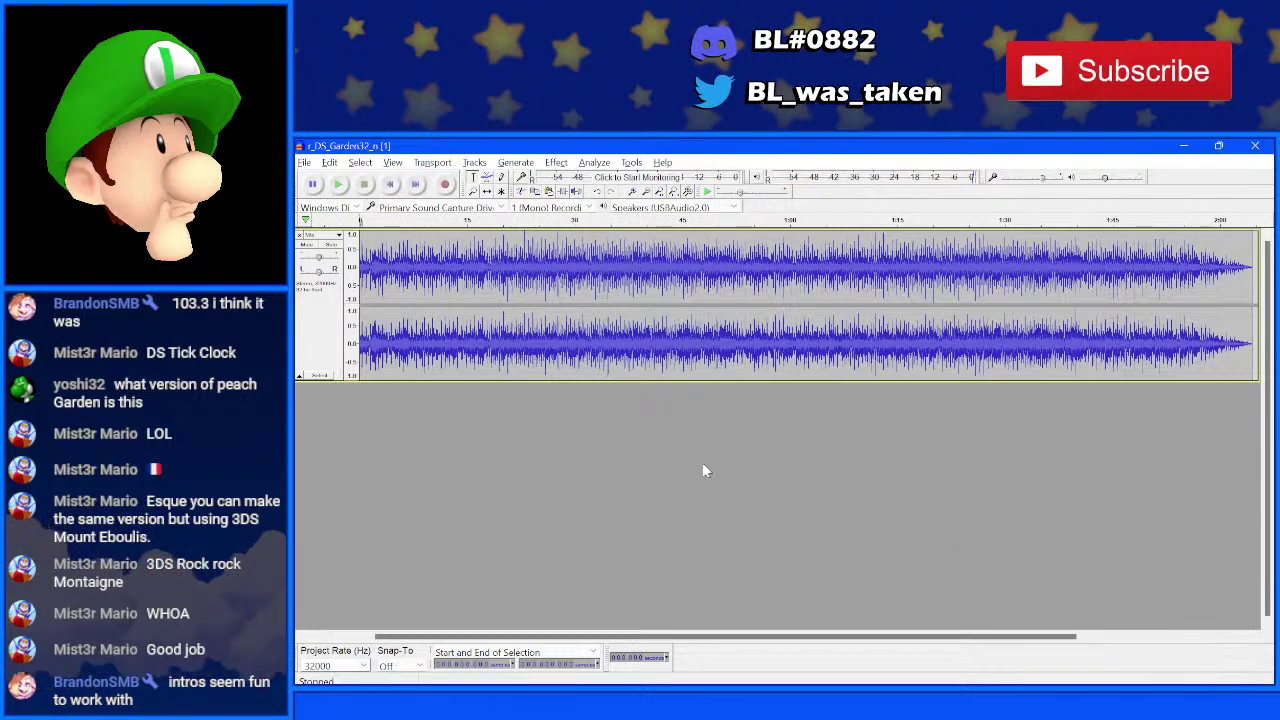
- Export the mix to Downloads as the signed 16-bit PCM WAV file peachbeats with two output channels, then remove the mix track from the project
{"action": "left_click", "coordinate": [305, 163]}
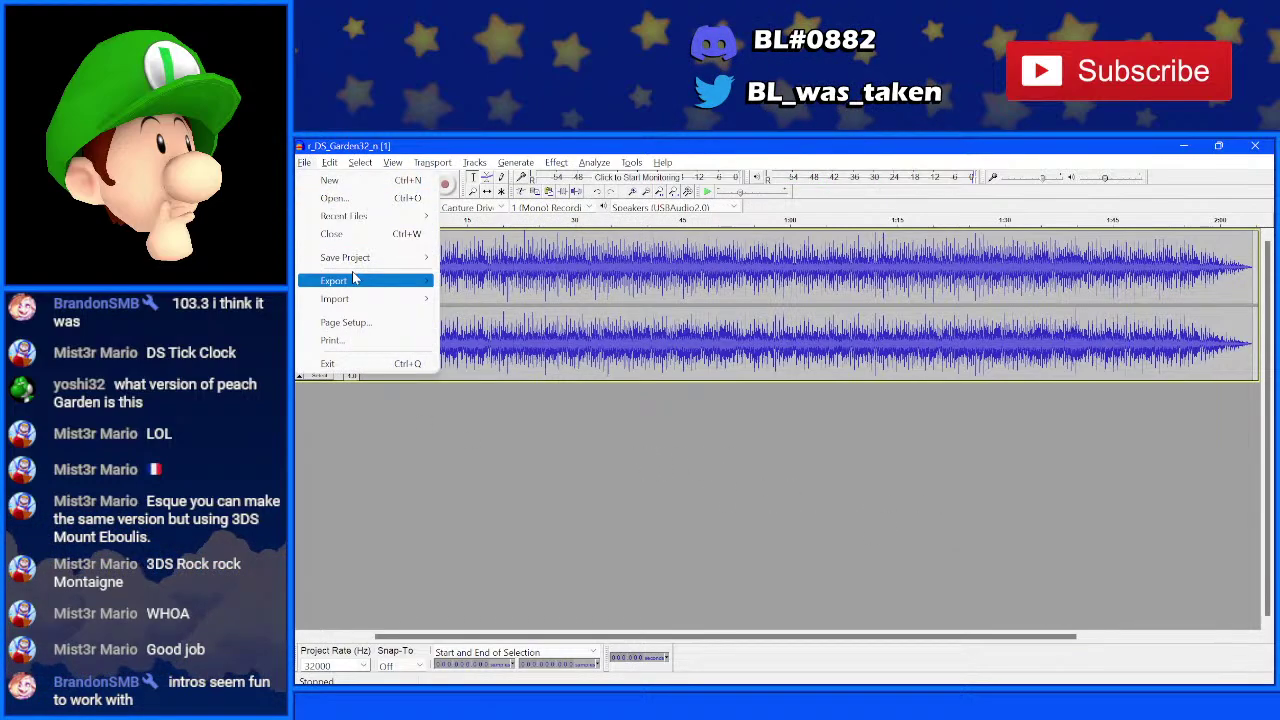
{"action": "mouse_move", "coordinate": [352, 271]}
{"action": "left_click", "coordinate": [510, 298]}
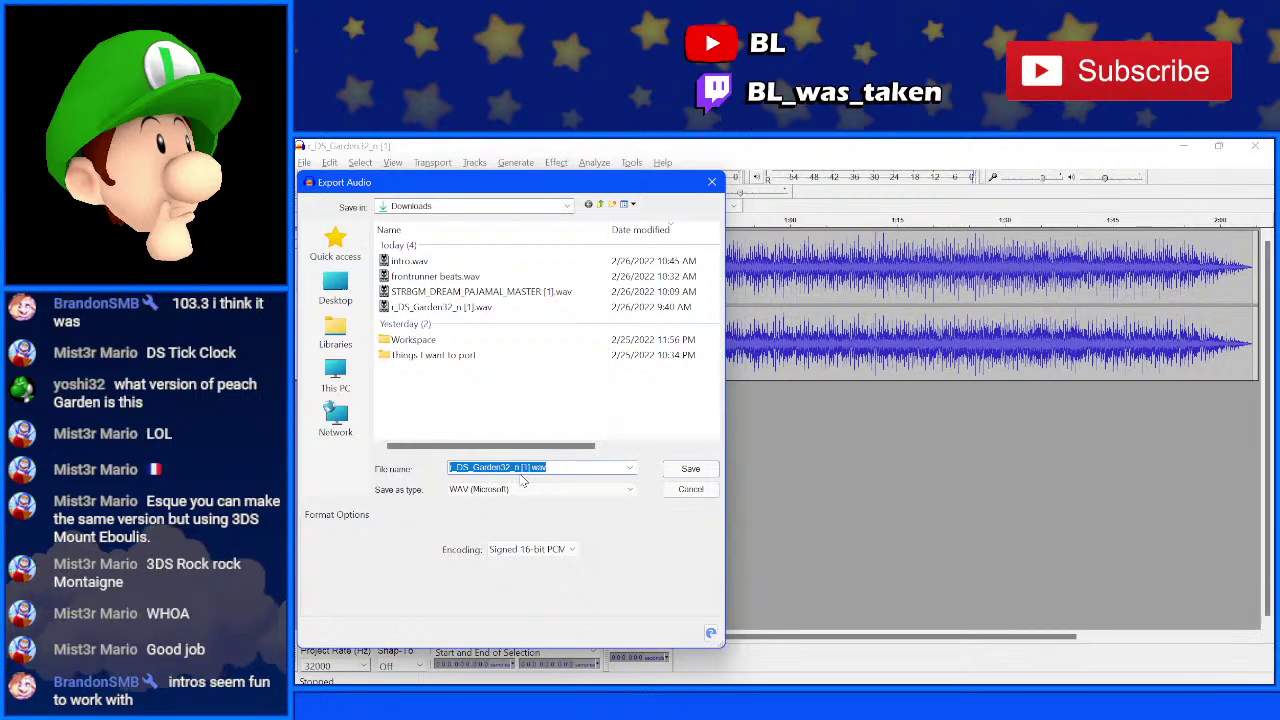
{"action": "type", "text": "peachbeats"}
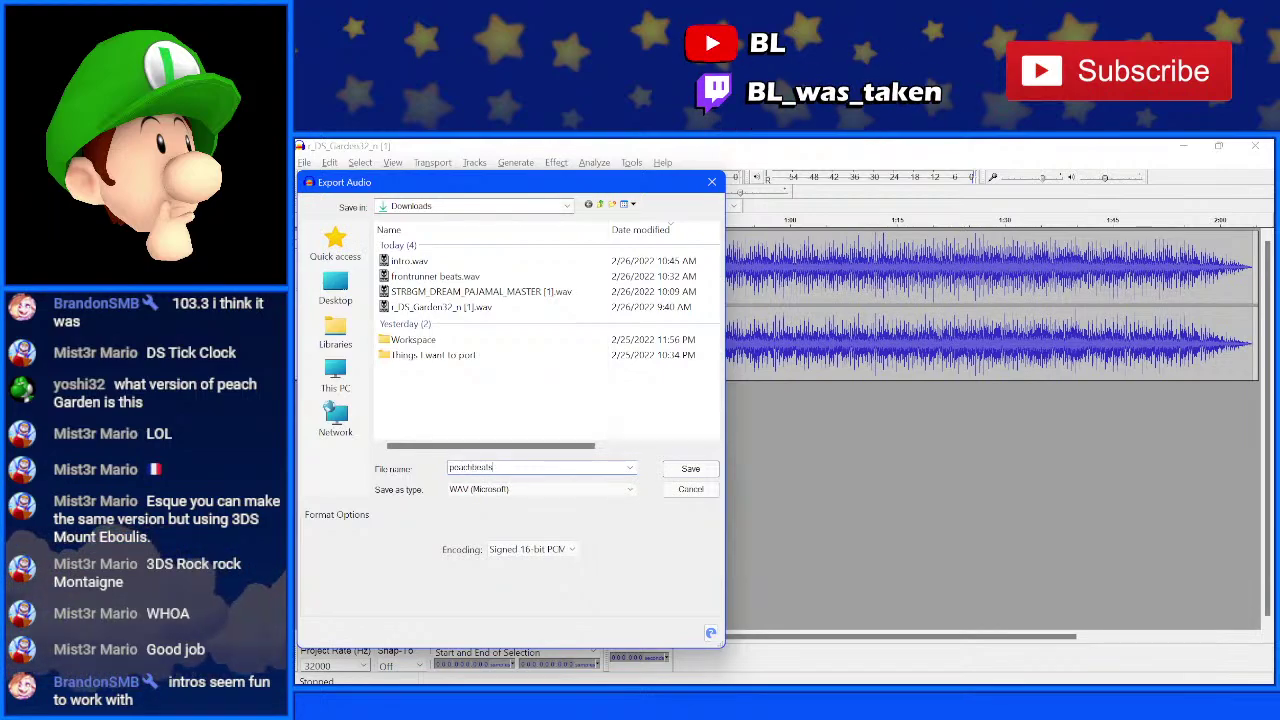
{"action": "left_click", "coordinate": [690, 470]}
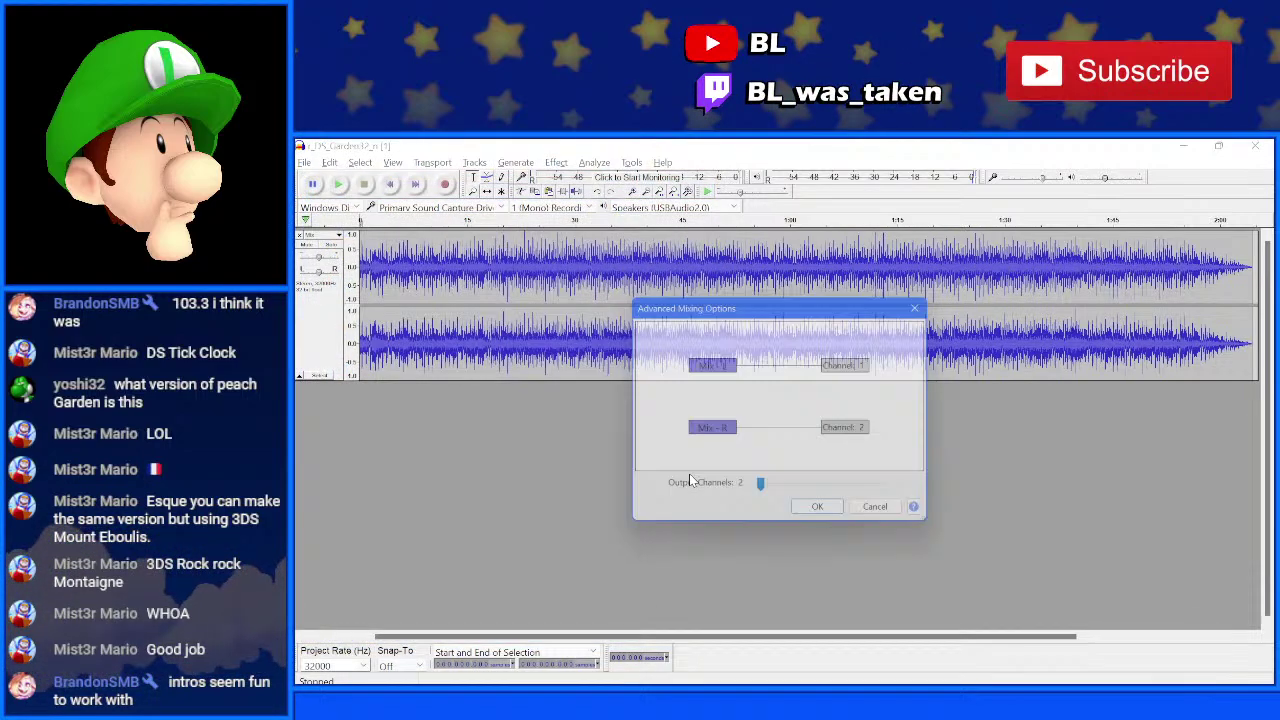
{"action": "left_click", "coordinate": [816, 515]}
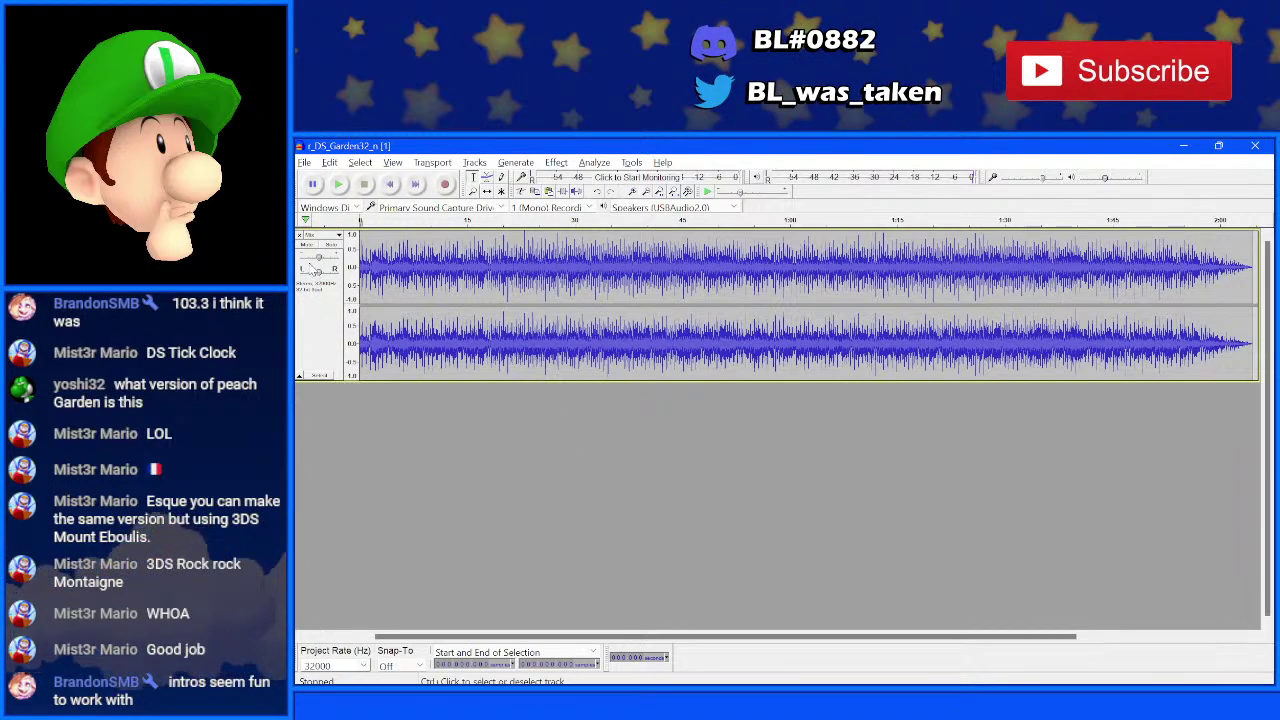
{"action": "left_click", "coordinate": [299, 236]}
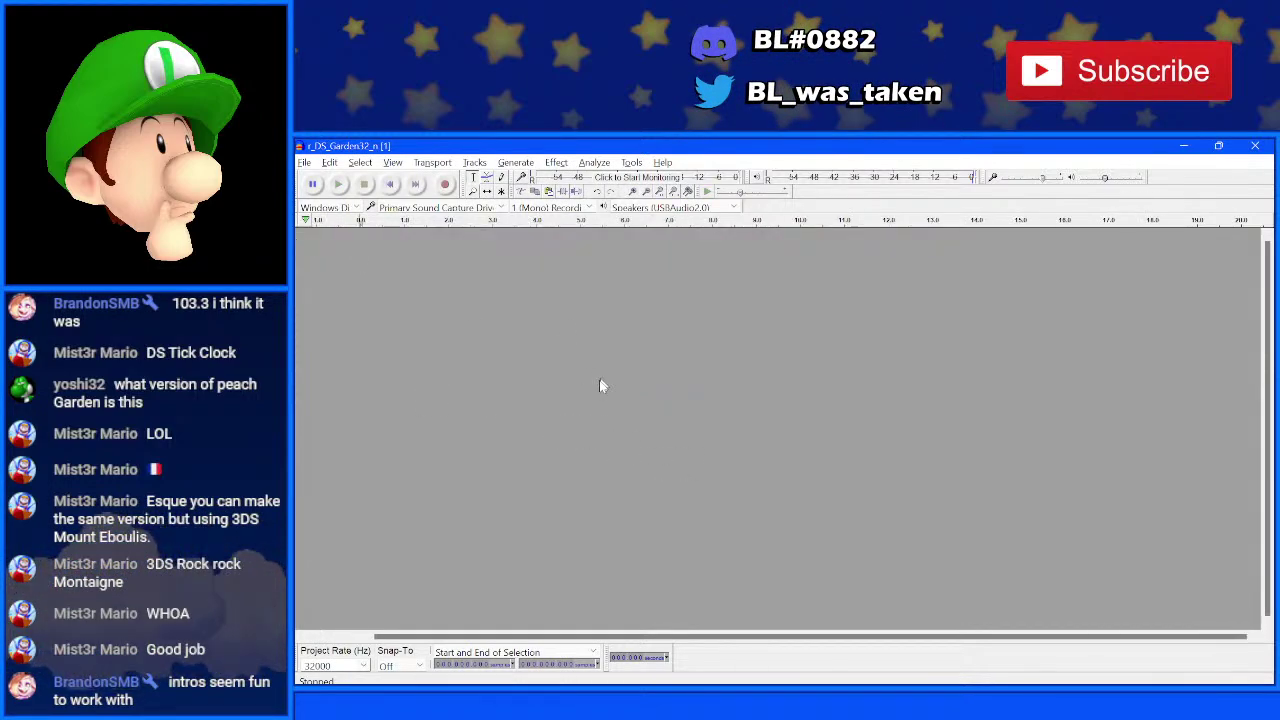
- Close the emptied Audacity project without saving, and preview STRBGM_DREAM_PAJAMAL_MASTER [1].wav from Downloads in foobar2000
{"action": "left_click", "coordinate": [1256, 147]}
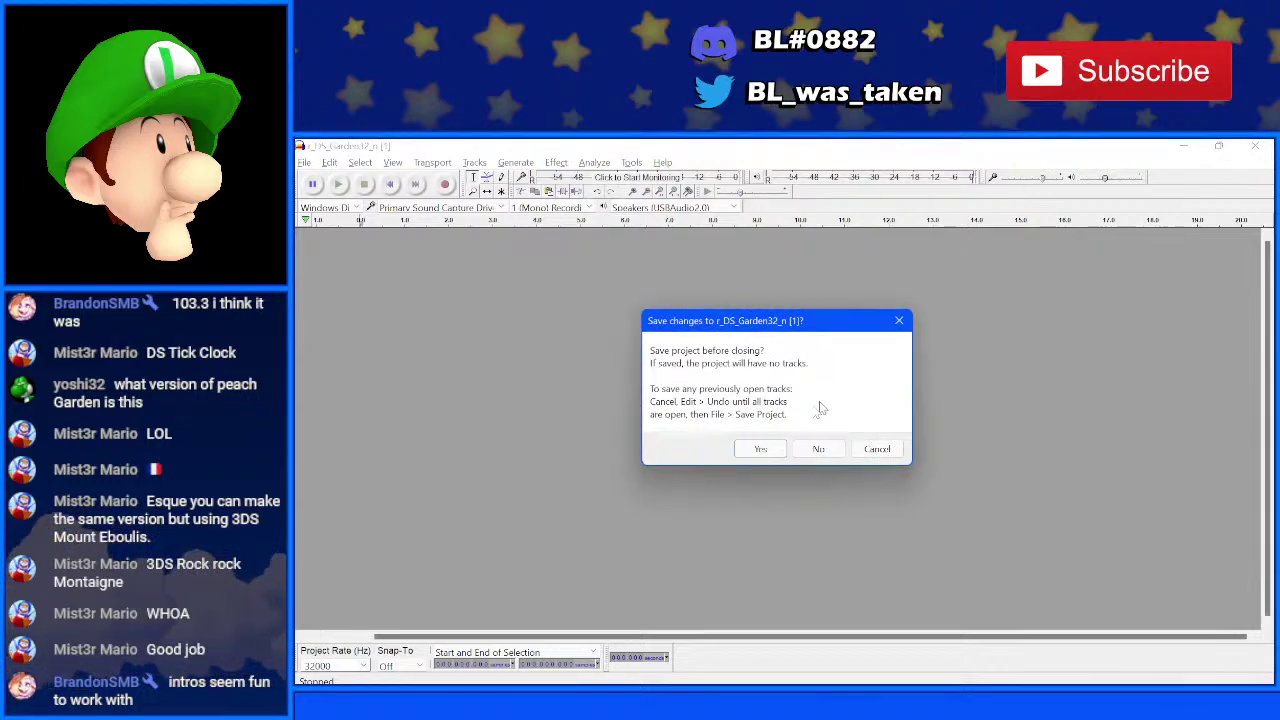
{"action": "left_click", "coordinate": [818, 450]}
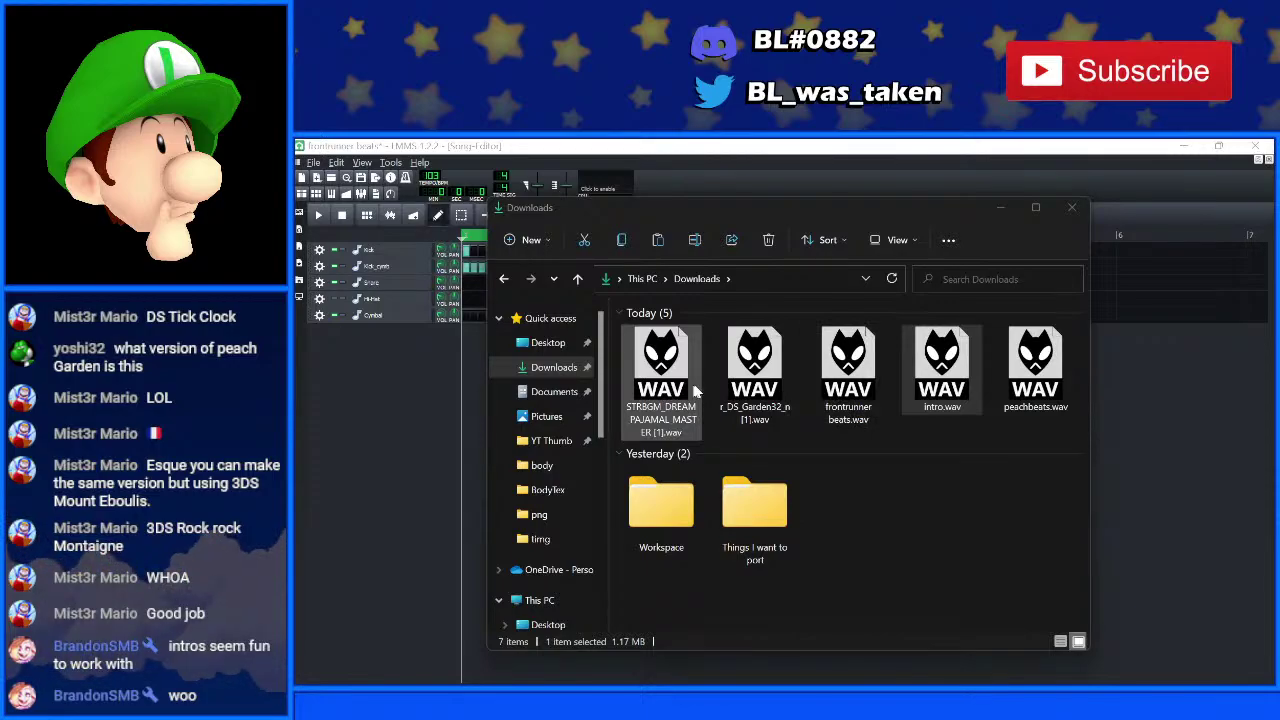
{"action": "left_click", "coordinate": [663, 393]}
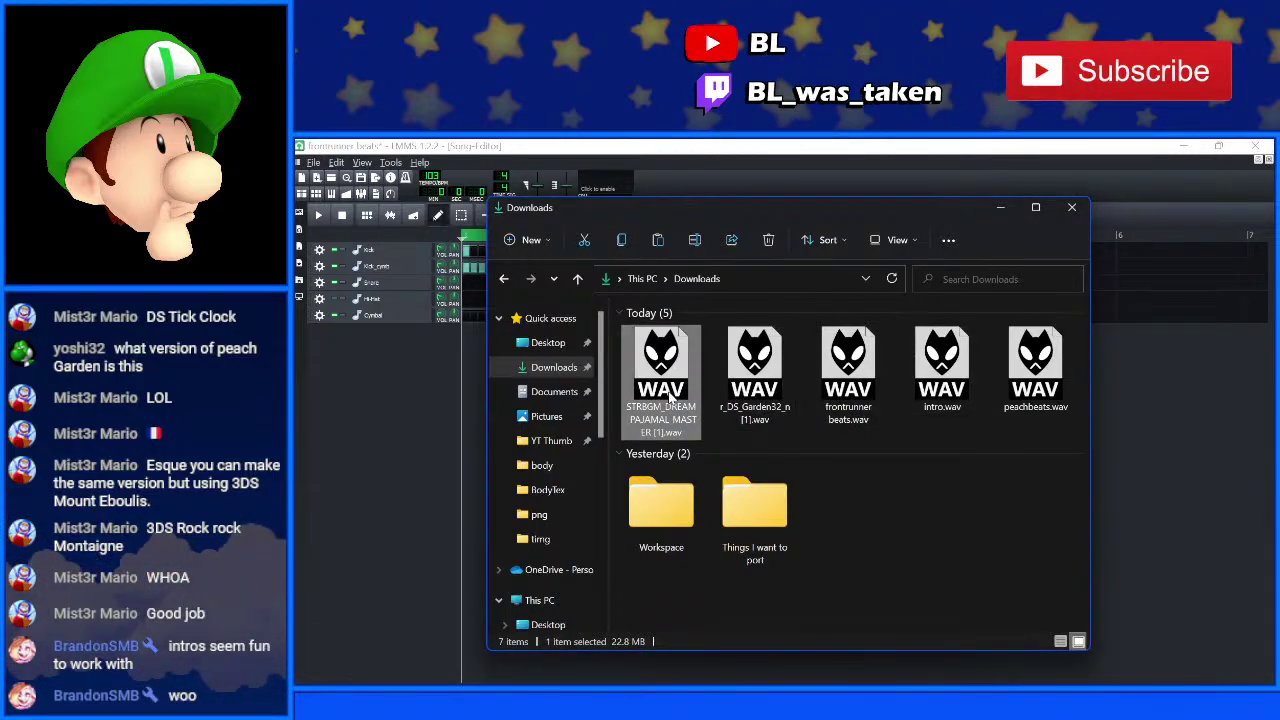
{"action": "double_click", "coordinate": [670, 397]}
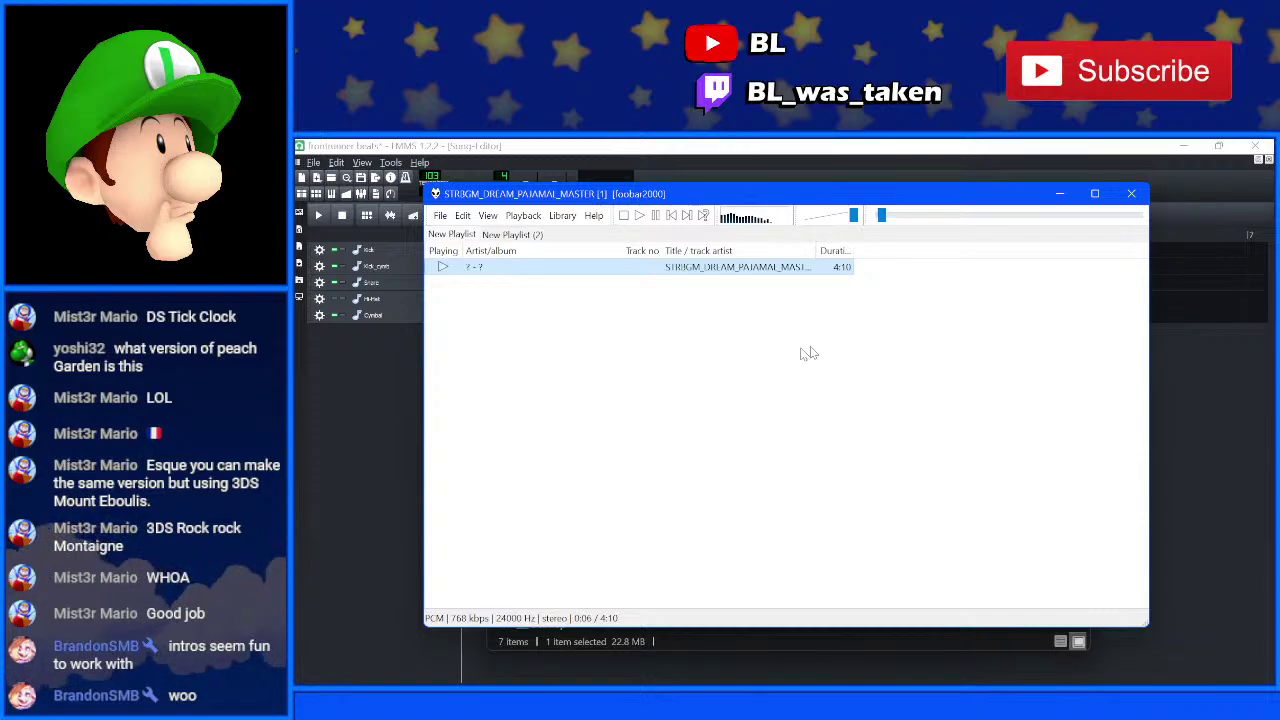
{"action": "left_click", "coordinate": [1131, 193]}
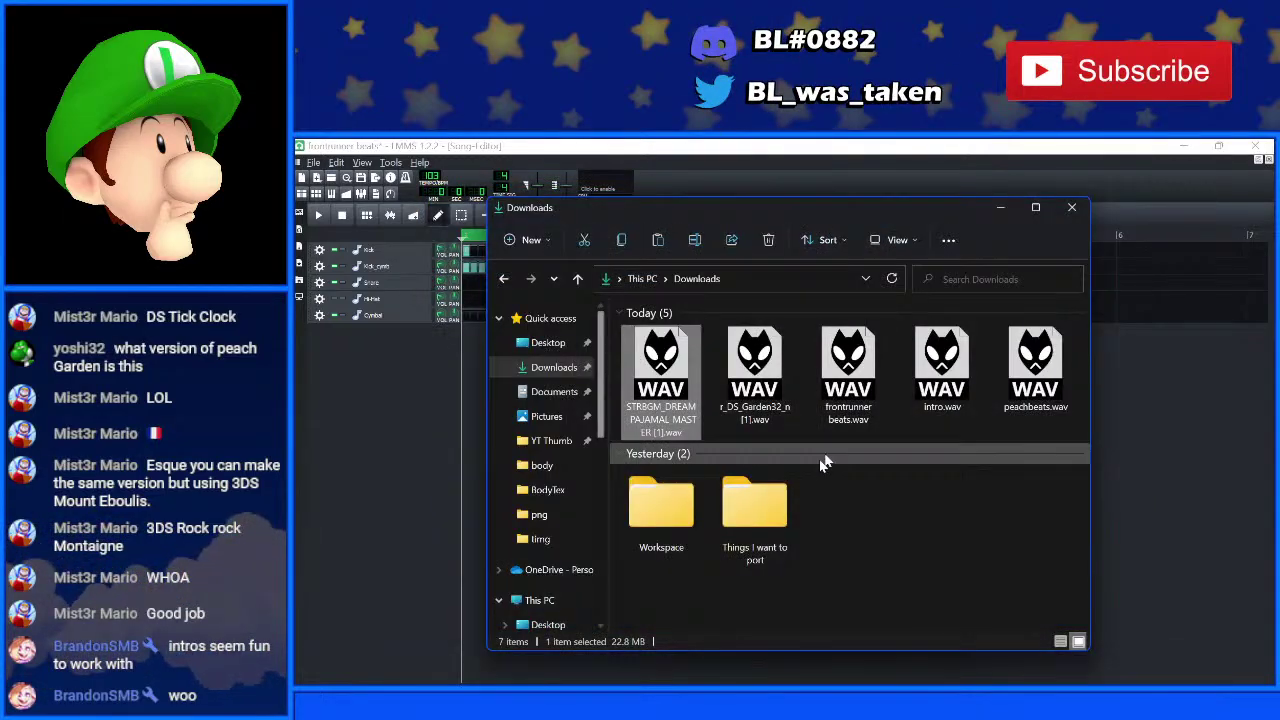
- Open STRBGM_DREAM_PAJAMAL_MASTER [1].wav from the Downloads folder in Audacity
{"action": "right_click", "coordinate": [662, 402]}
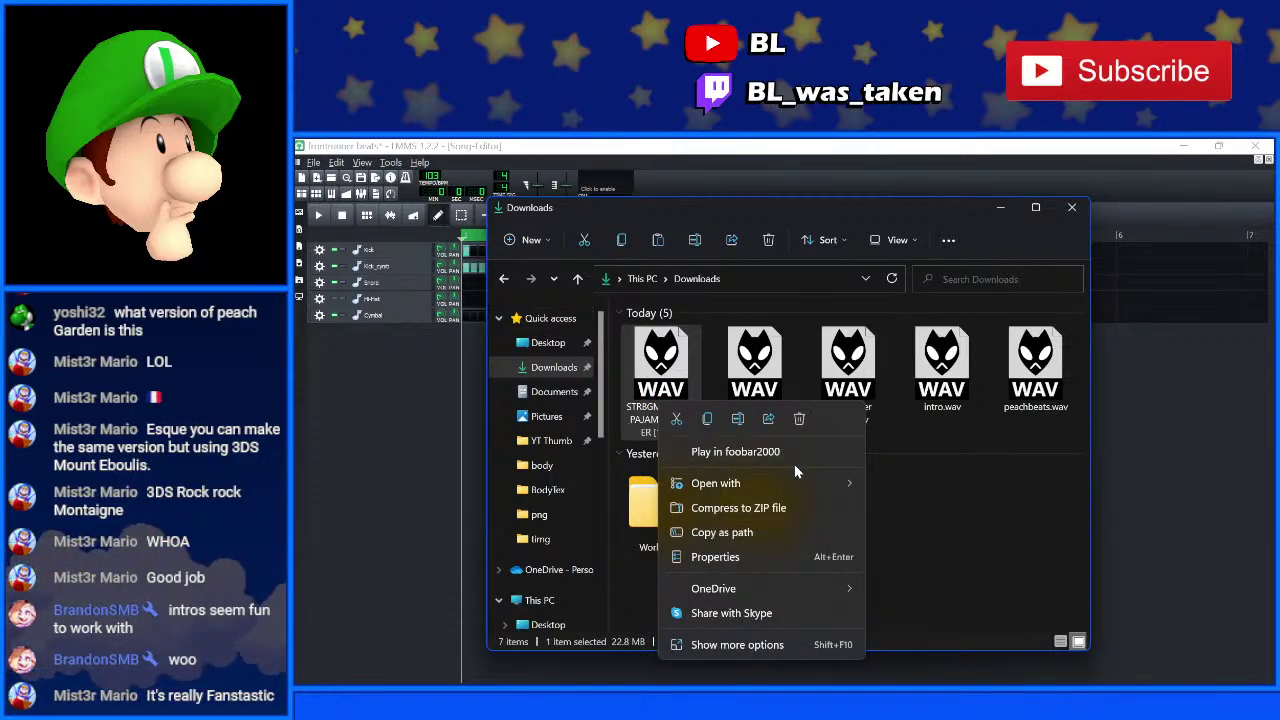
{"action": "mouse_move", "coordinate": [798, 482]}
{"action": "left_click", "coordinate": [910, 489]}
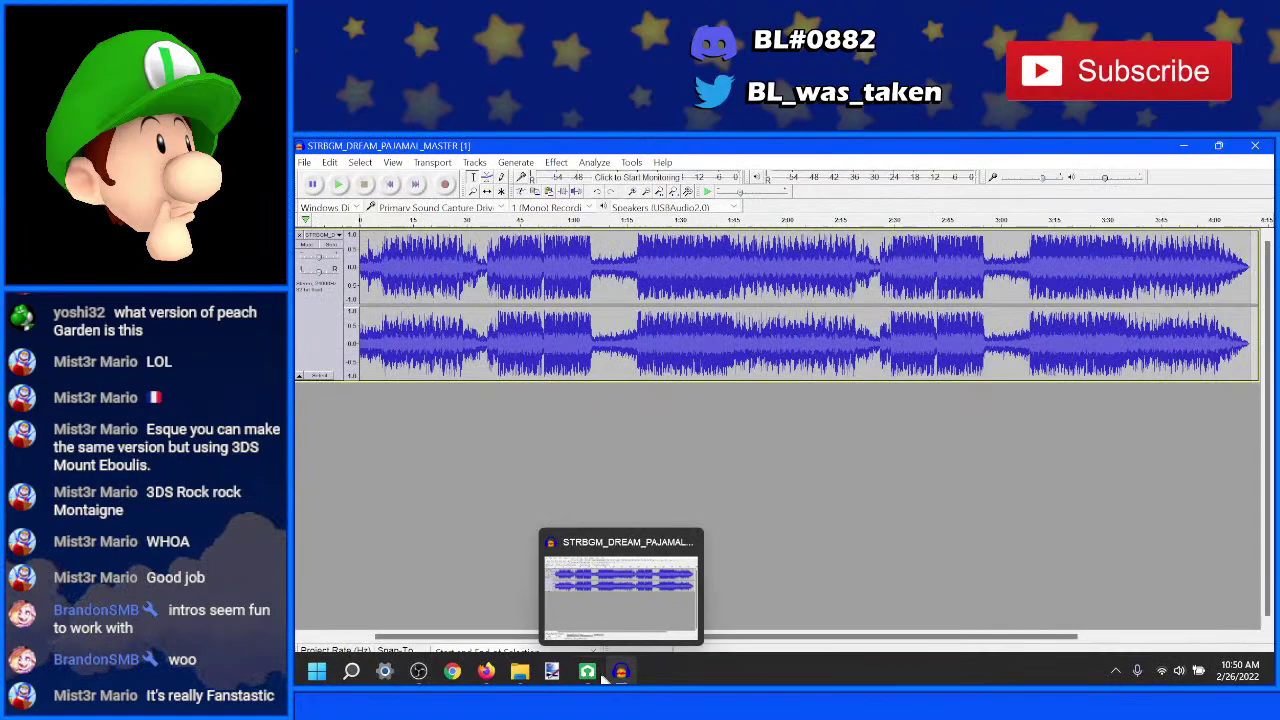
- Switch to LMMS and reopen the recent frontrunner beats project, discarding the unsaved changes
{"action": "left_click", "coordinate": [587, 672]}
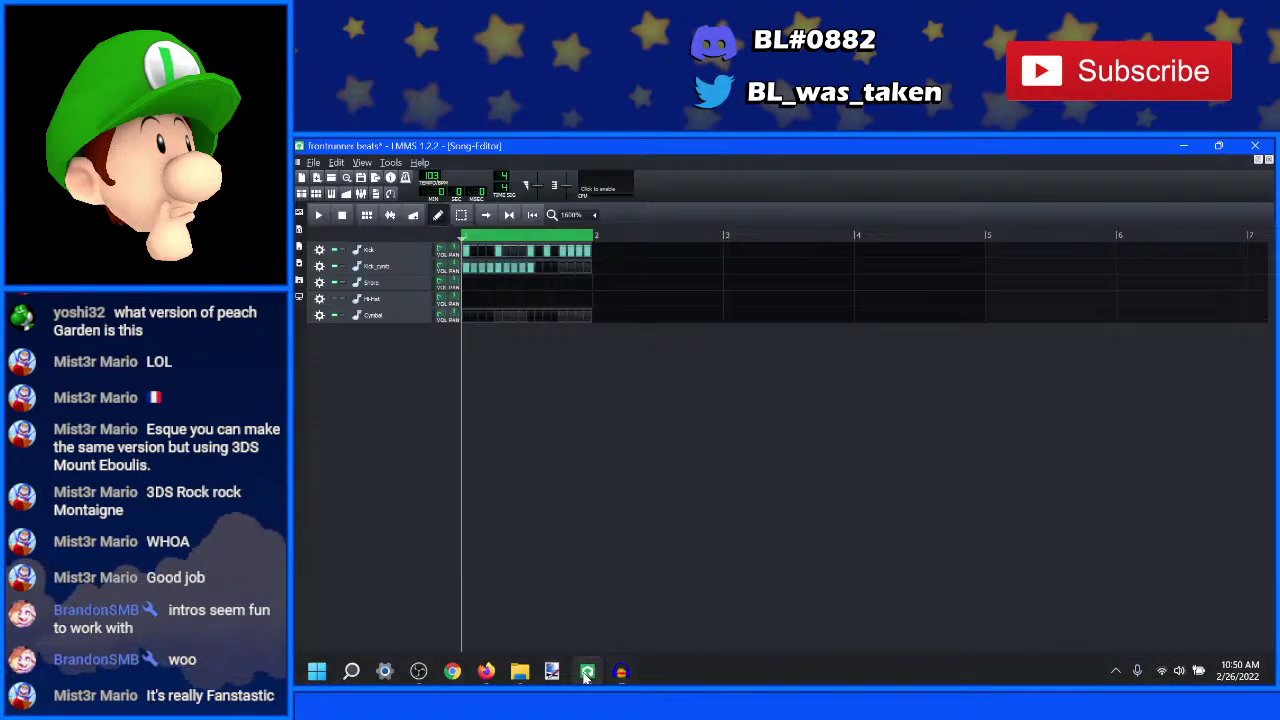
{"action": "left_click", "coordinate": [313, 162]}
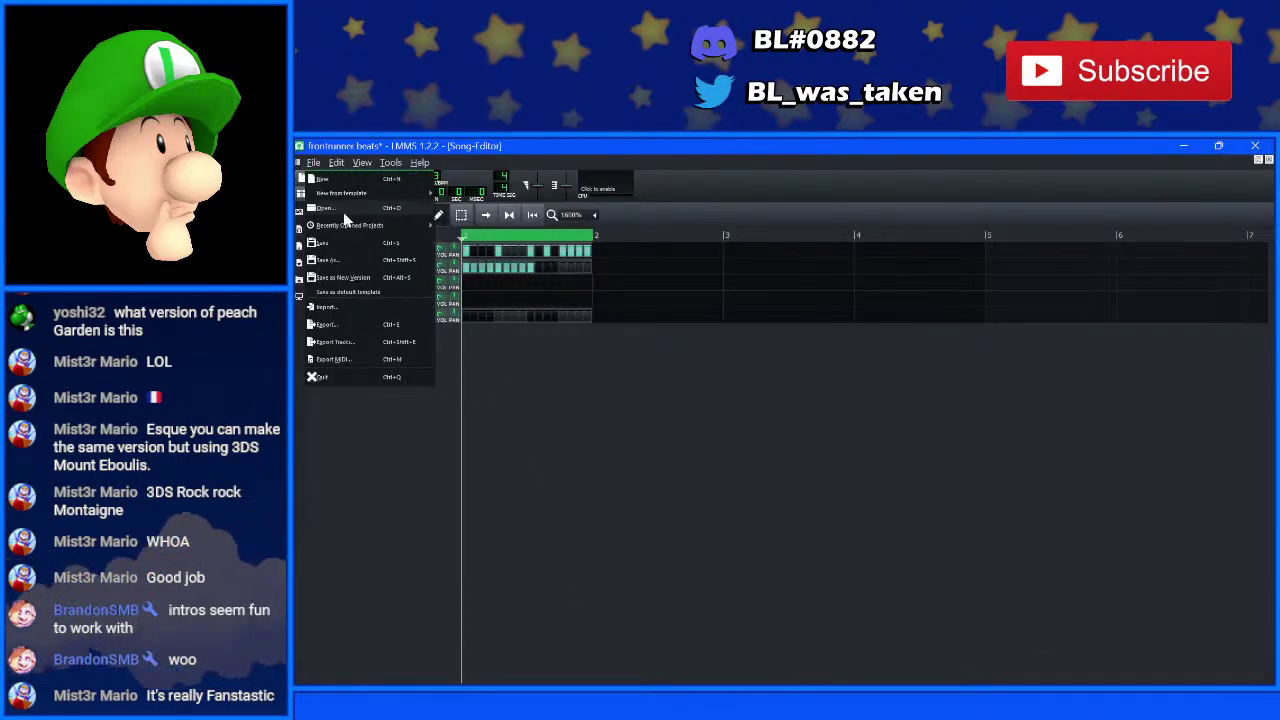
{"action": "left_click", "coordinate": [440, 230]}
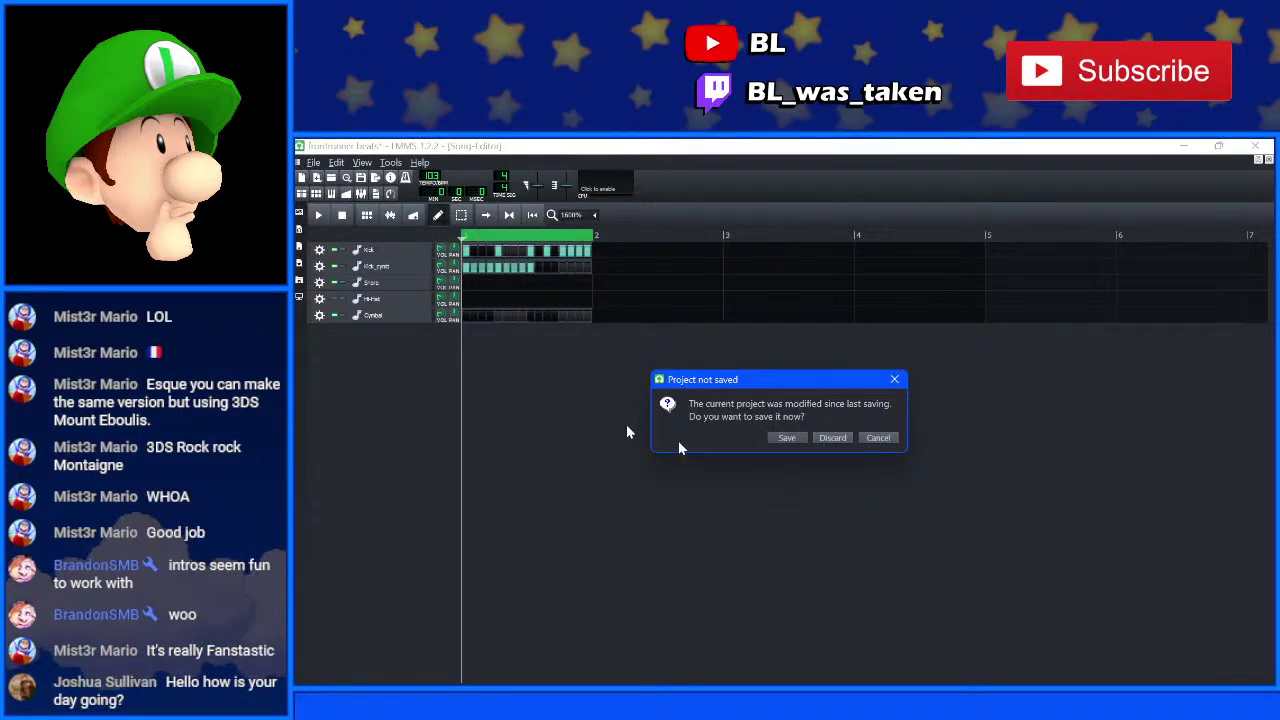
{"action": "left_click", "coordinate": [832, 438]}
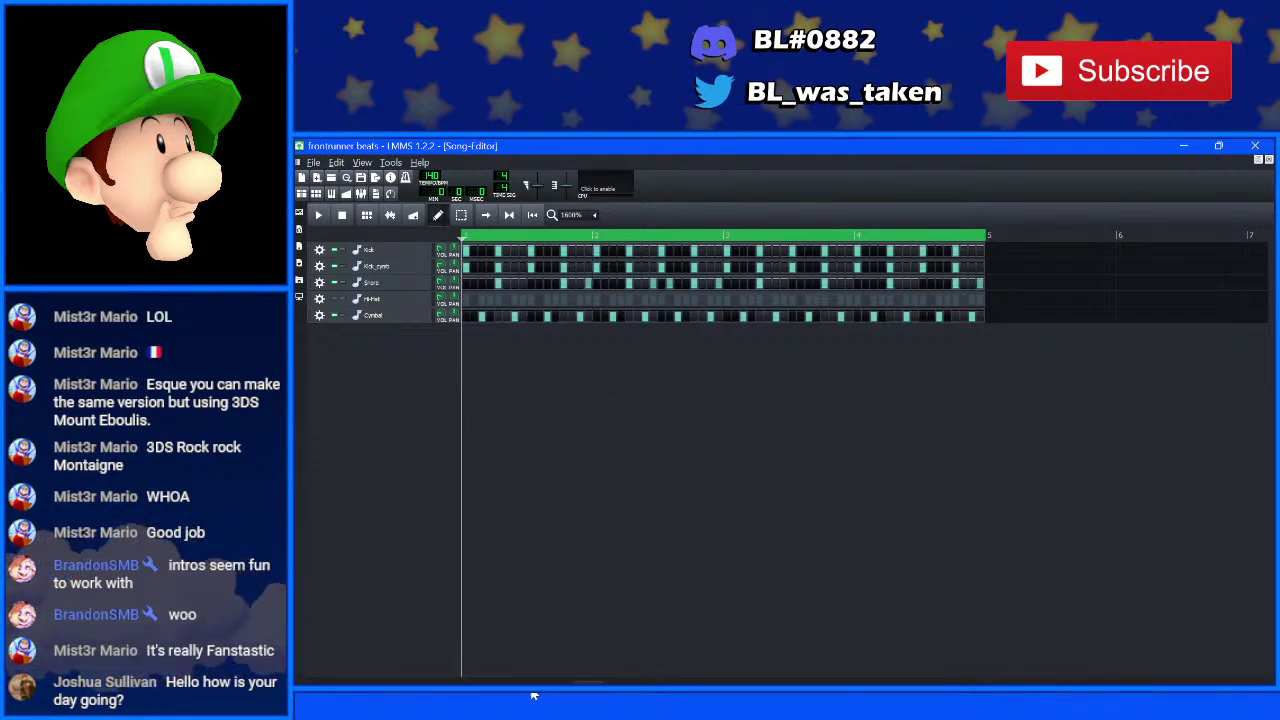
- Start playing the dream pajama song in Audacity and bring up the Tap tempo BPM page in the browser
{"action": "mouse_move", "coordinate": [486, 671]}
{"action": "left_click", "coordinate": [600, 596]}
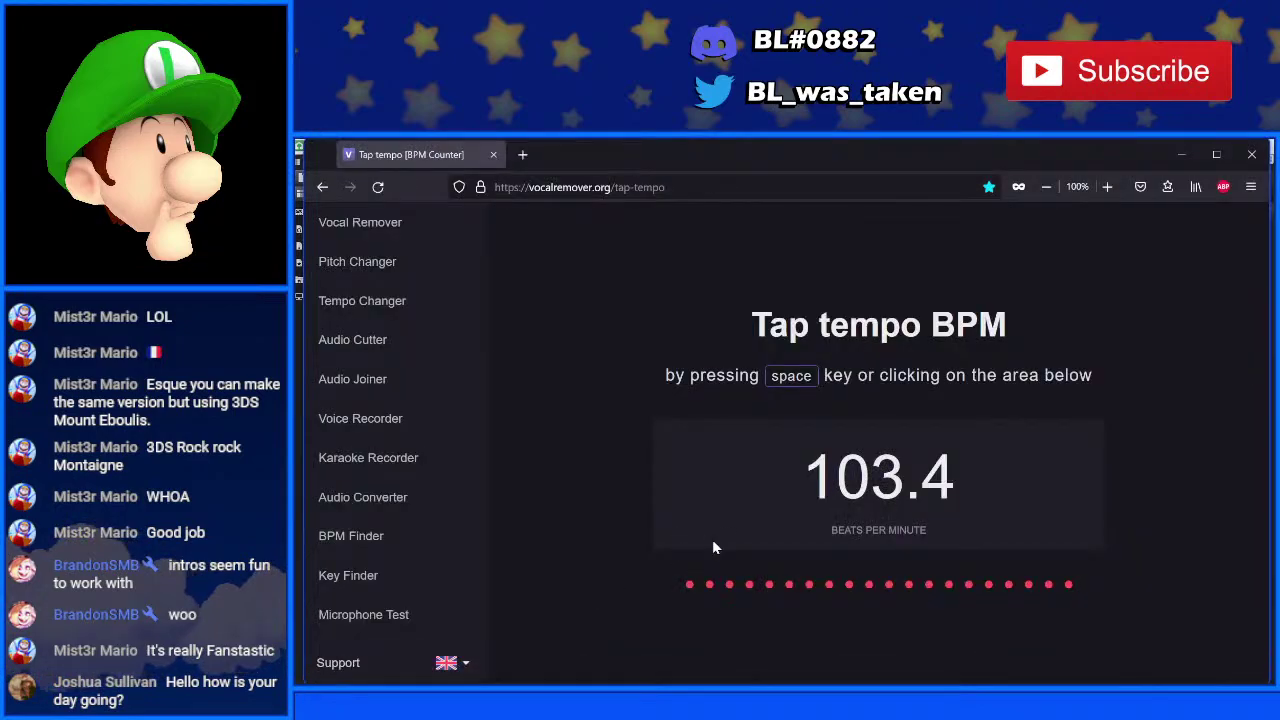
{"action": "left_click", "coordinate": [620, 673]}
{"action": "left_click", "coordinate": [620, 675]}
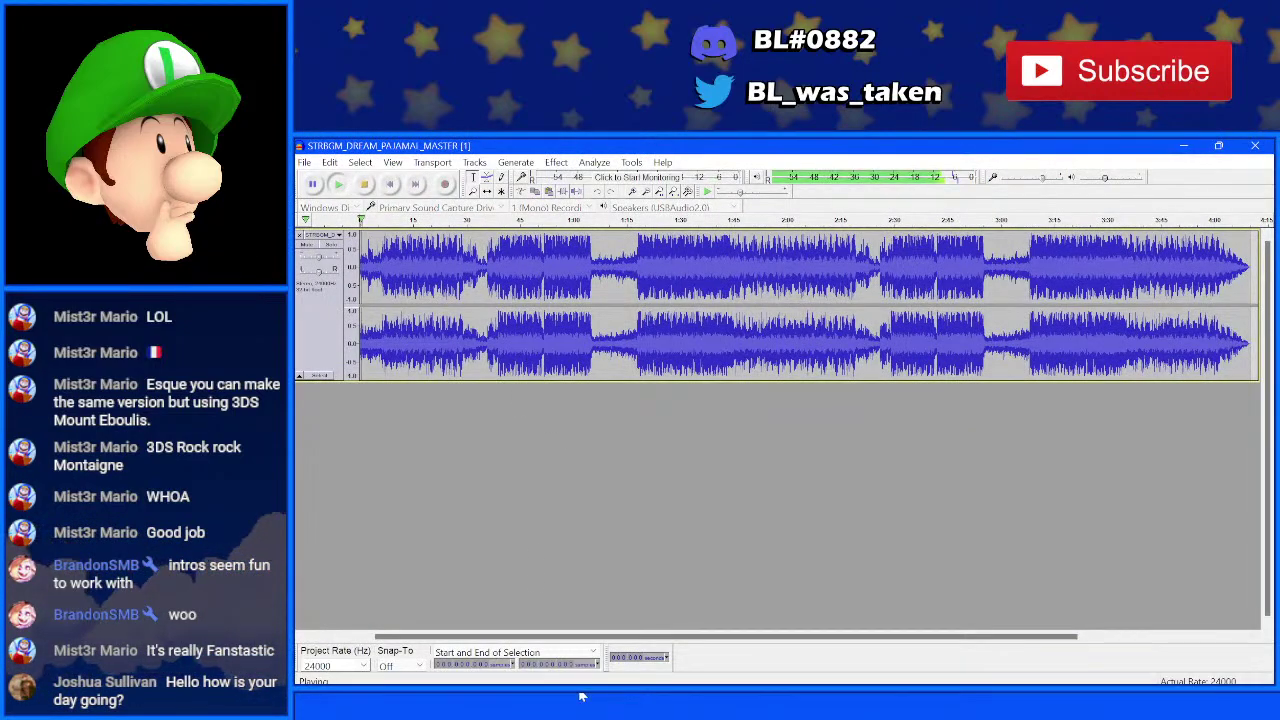
{"action": "left_click", "coordinate": [486, 671]}
{"action": "left_click", "coordinate": [632, 575]}
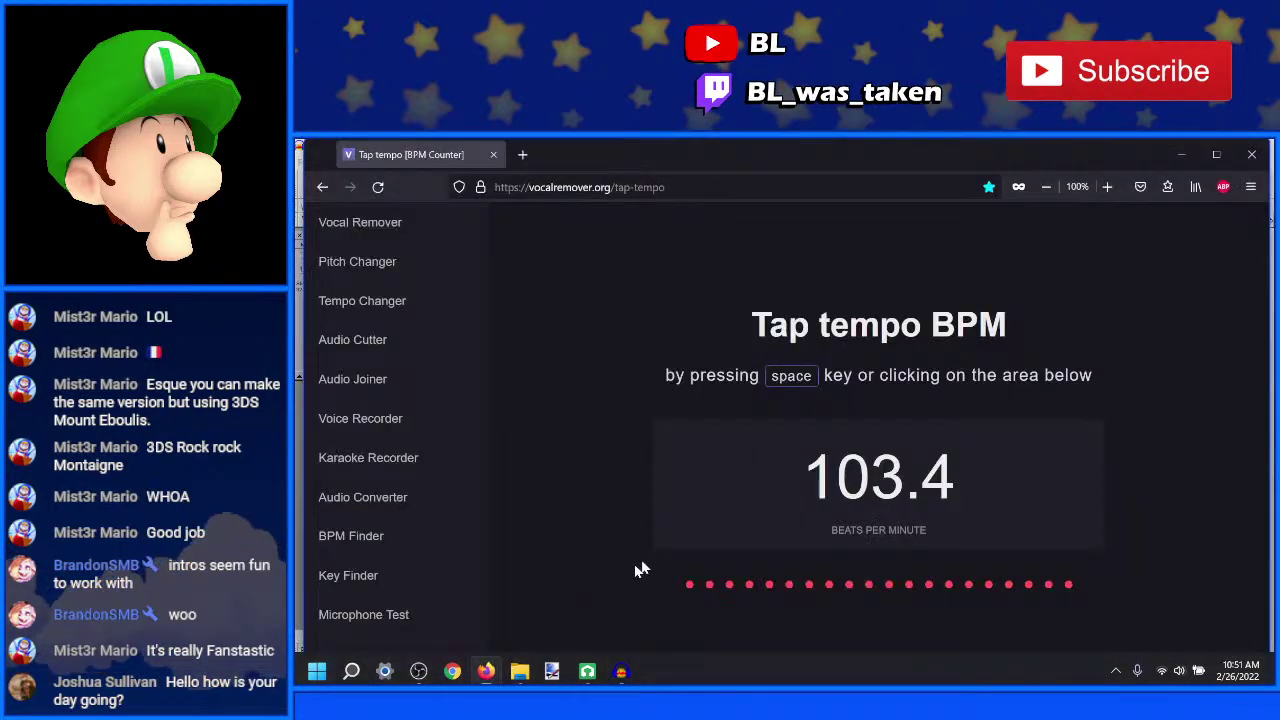
- Tap along with the playing song's beat in the BPM counter to measure its tempo
{"action": "left_click", "coordinate": [710, 503]}
{"action": "left_click", "coordinate": [710, 503]}
{"action": "left_click", "coordinate": [710, 500]}
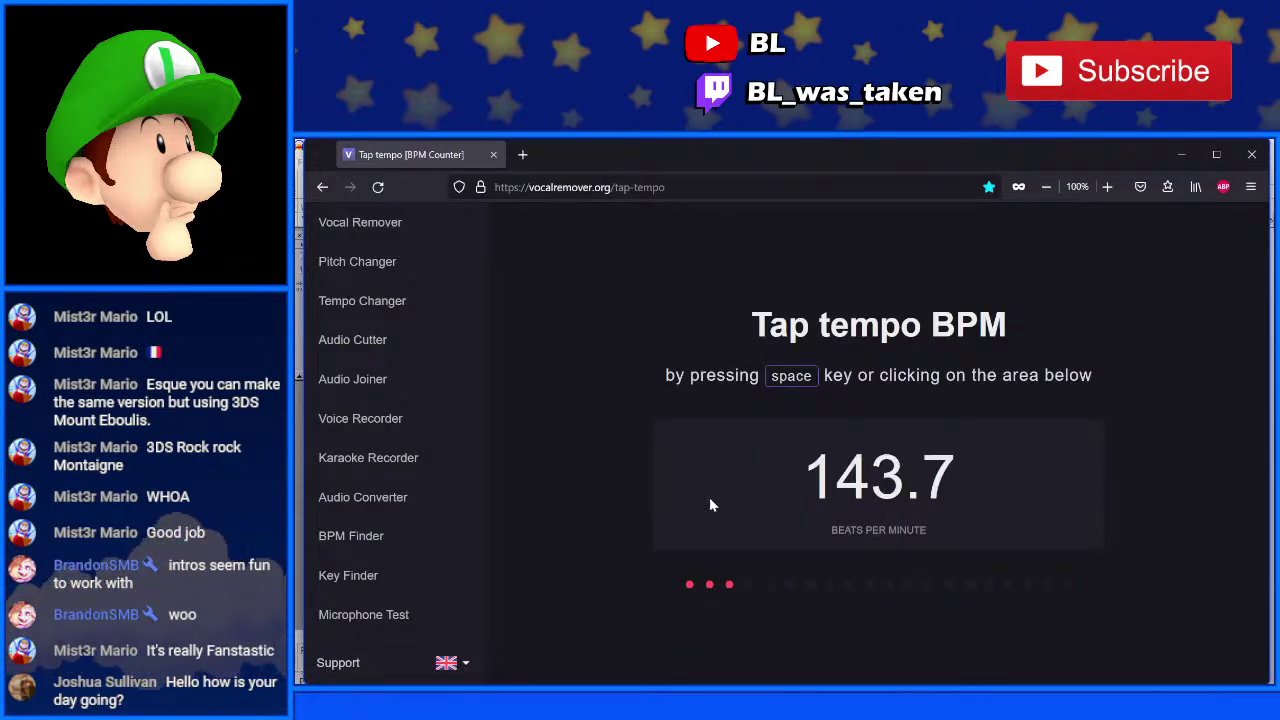
{"action": "left_click", "coordinate": [710, 500]}
{"action": "left_click", "coordinate": [710, 500]}
{"action": "left_click", "coordinate": [710, 500]}
{"action": "left_click", "coordinate": [710, 500]}
{"action": "left_click", "coordinate": [709, 503]}
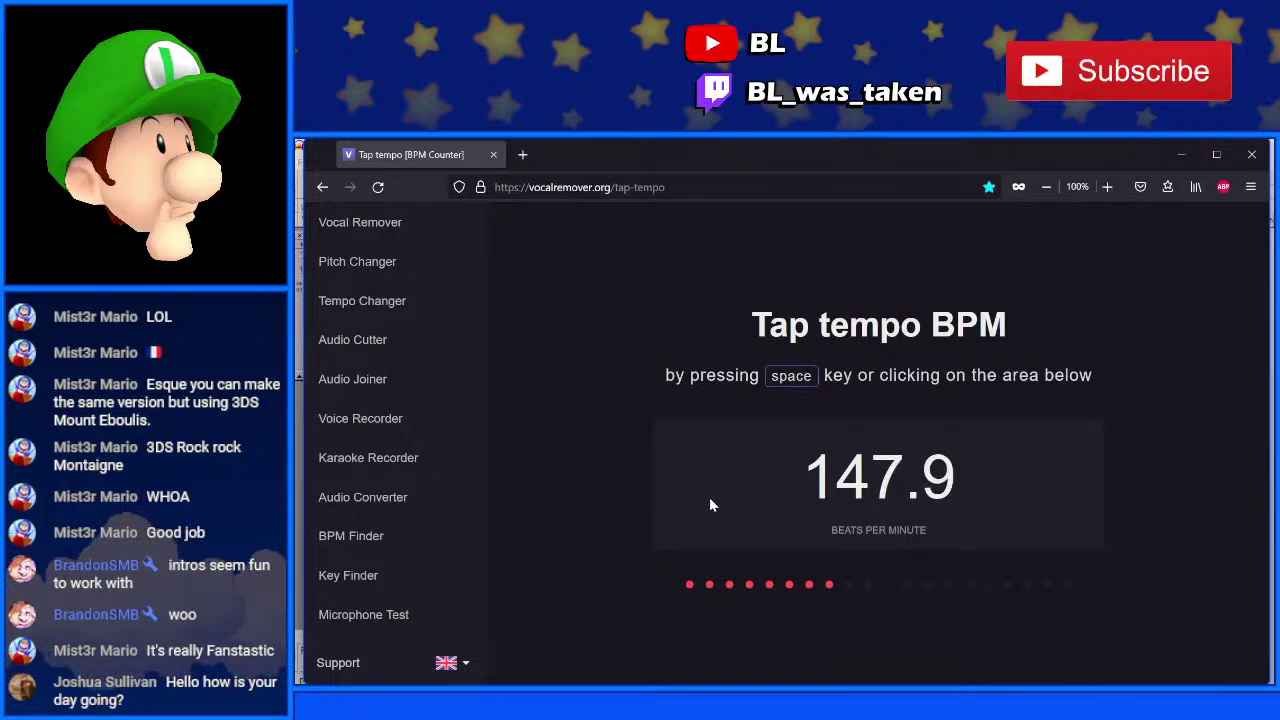
{"action": "left_click", "coordinate": [709, 503]}
{"action": "left_click", "coordinate": [709, 503]}
{"action": "left_click", "coordinate": [709, 503]}
{"action": "left_click", "coordinate": [709, 503]}
{"action": "left_click", "coordinate": [710, 503]}
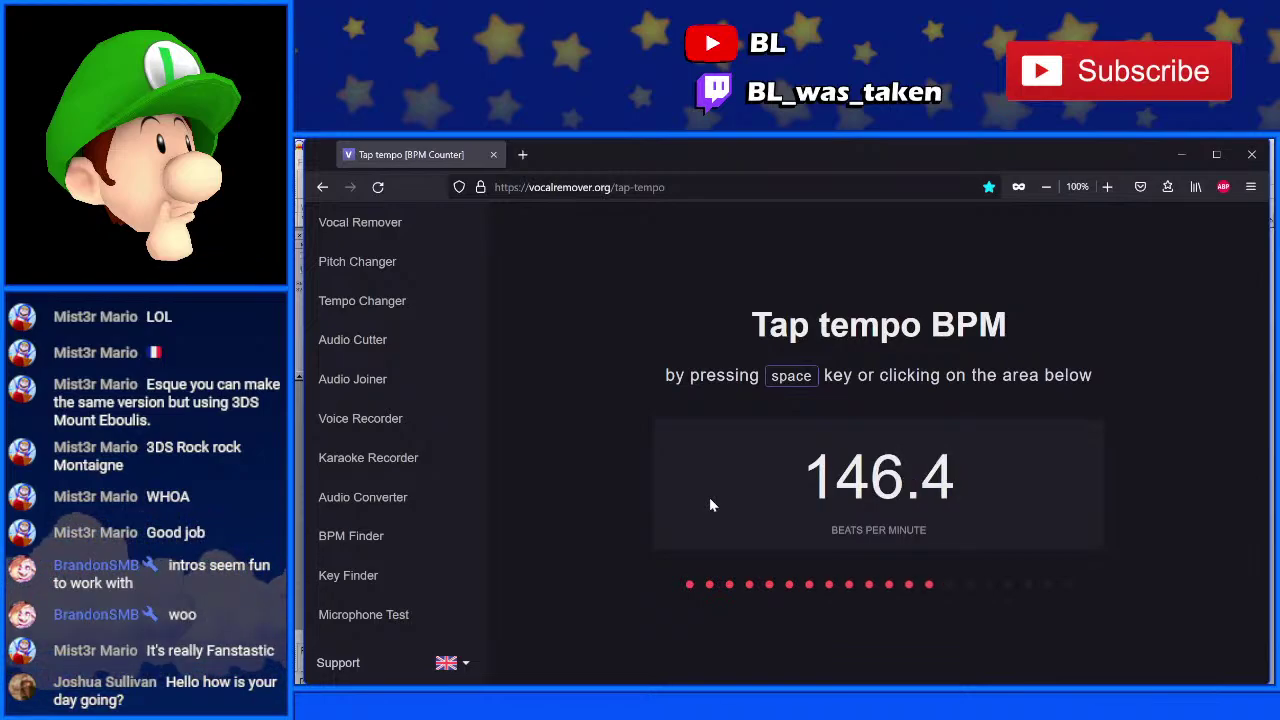
{"action": "left_click", "coordinate": [710, 503]}
{"action": "left_click", "coordinate": [710, 503]}
{"action": "left_click", "coordinate": [710, 503]}
{"action": "left_click", "coordinate": [710, 503]}
{"action": "left_click", "coordinate": [710, 503]}
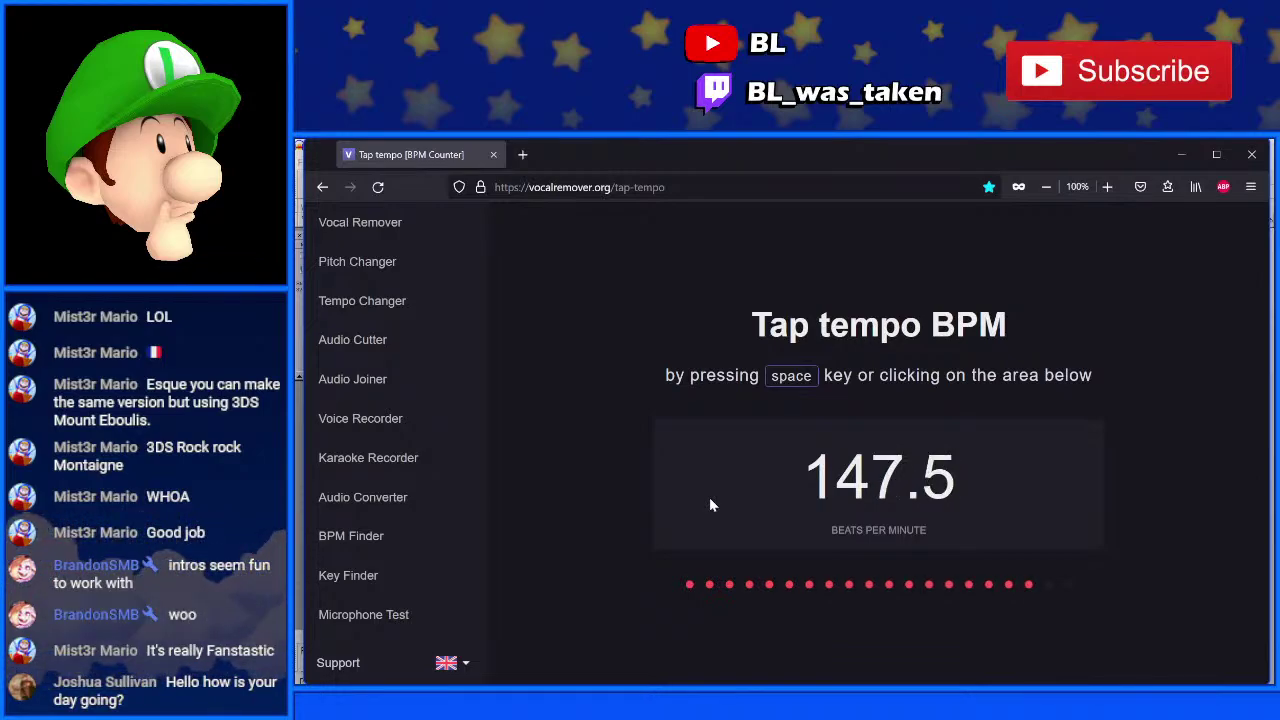
{"action": "left_click", "coordinate": [710, 503]}
{"action": "left_click", "coordinate": [710, 503]}
{"action": "left_click", "coordinate": [710, 503]}
{"action": "left_click", "coordinate": [710, 503]}
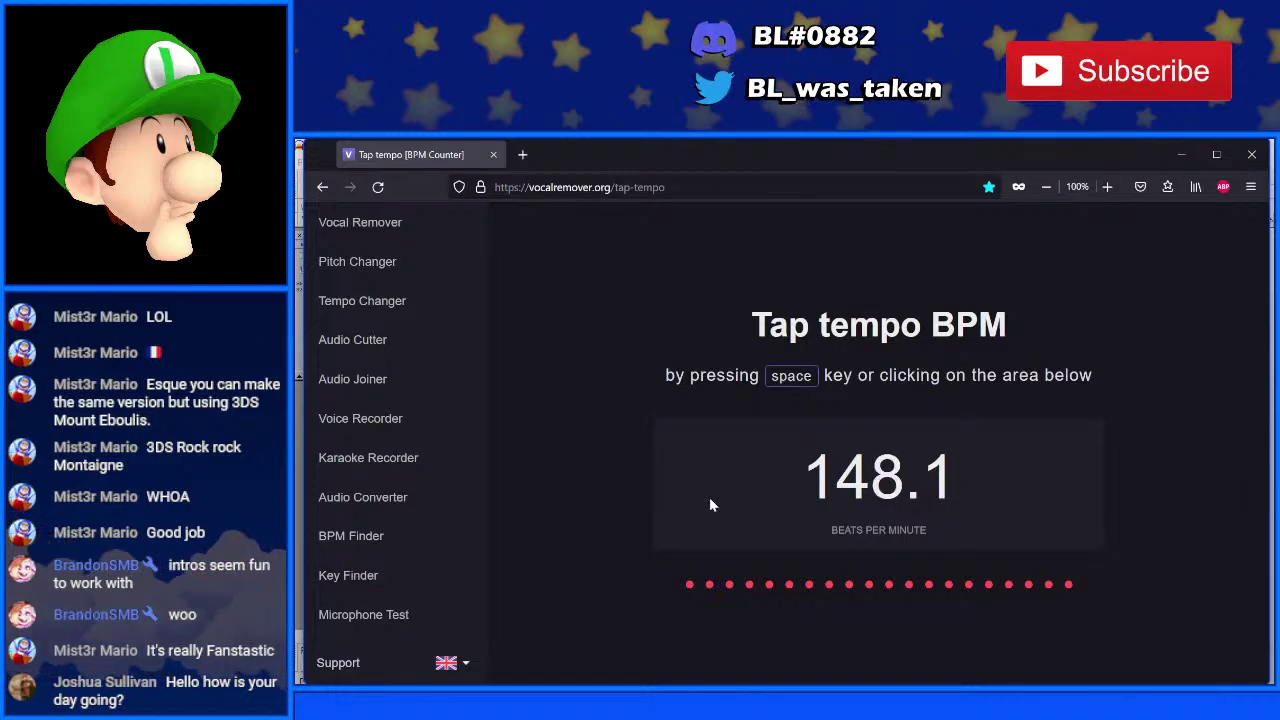
{"action": "left_click", "coordinate": [710, 503]}
{"action": "left_click", "coordinate": [710, 503]}
{"action": "left_click", "coordinate": [710, 503]}
{"action": "left_click", "coordinate": [710, 503]}
{"action": "left_click", "coordinate": [710, 503]}
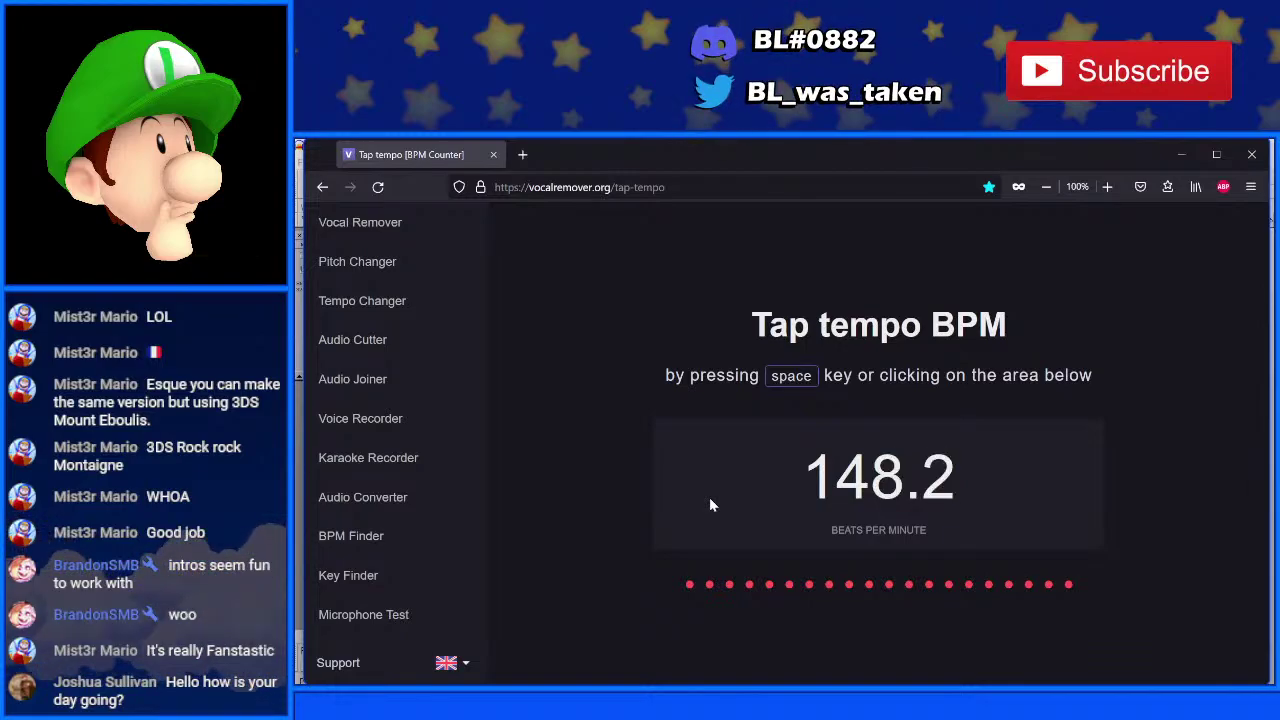
{"action": "left_click", "coordinate": [710, 503]}
{"action": "left_click", "coordinate": [710, 503]}
{"action": "left_click", "coordinate": [710, 503]}
{"action": "left_click", "coordinate": [710, 503]}
{"action": "left_click", "coordinate": [710, 503]}
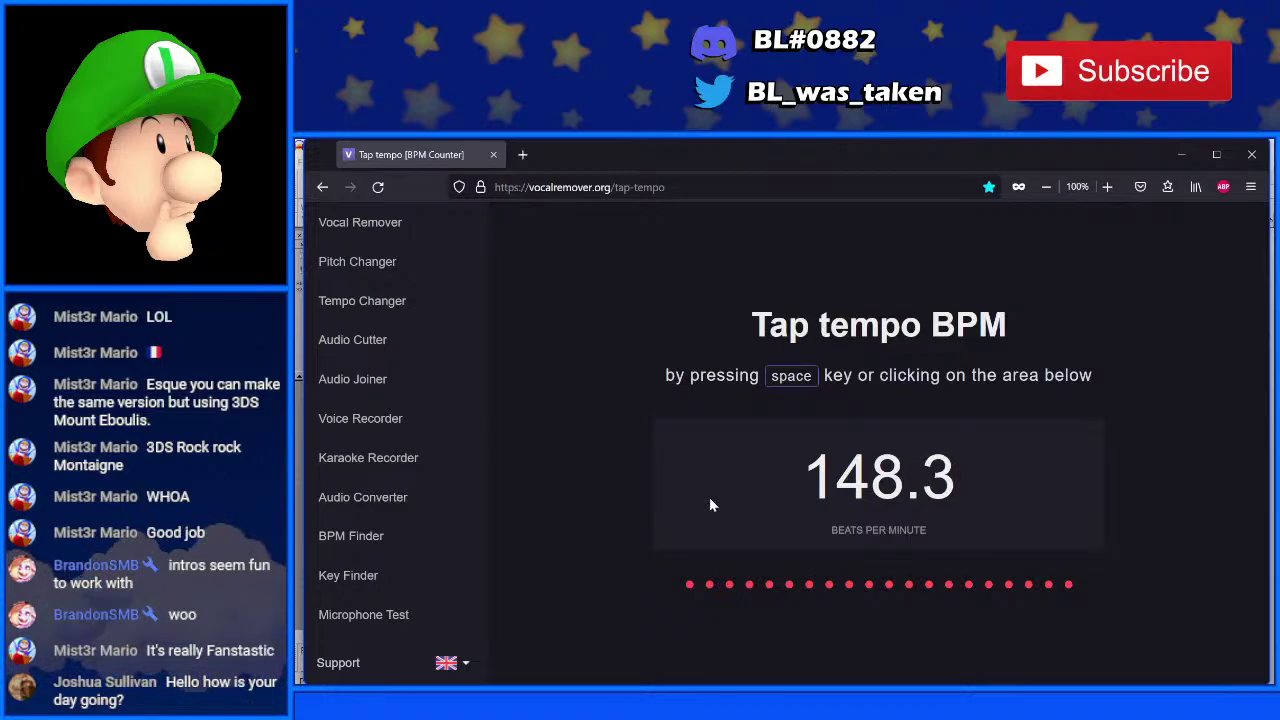
{"action": "left_click", "coordinate": [710, 503]}
{"action": "left_click", "coordinate": [710, 503]}
{"action": "left_click", "coordinate": [710, 503]}
{"action": "left_click", "coordinate": [710, 503]}
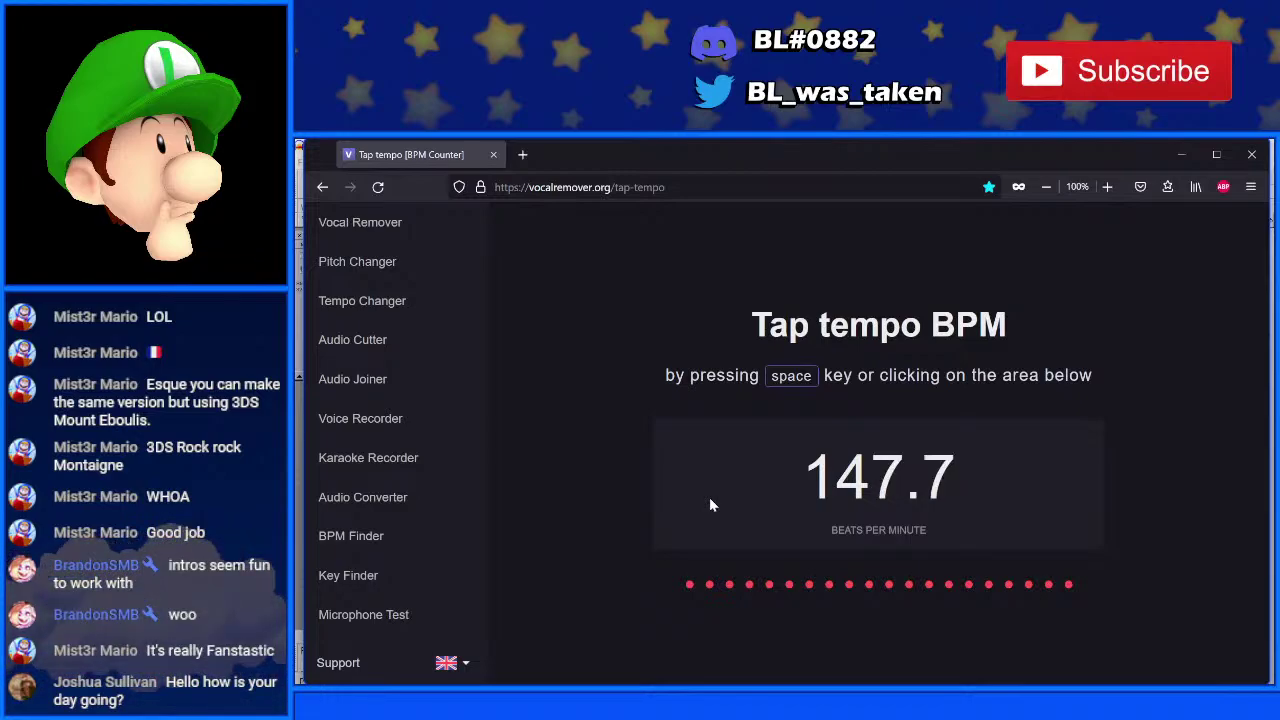
{"action": "left_click", "coordinate": [710, 503]}
{"action": "left_click", "coordinate": [710, 503]}
{"action": "left_click", "coordinate": [710, 503]}
{"action": "left_click", "coordinate": [710, 502]}
{"action": "left_click", "coordinate": [710, 502]}
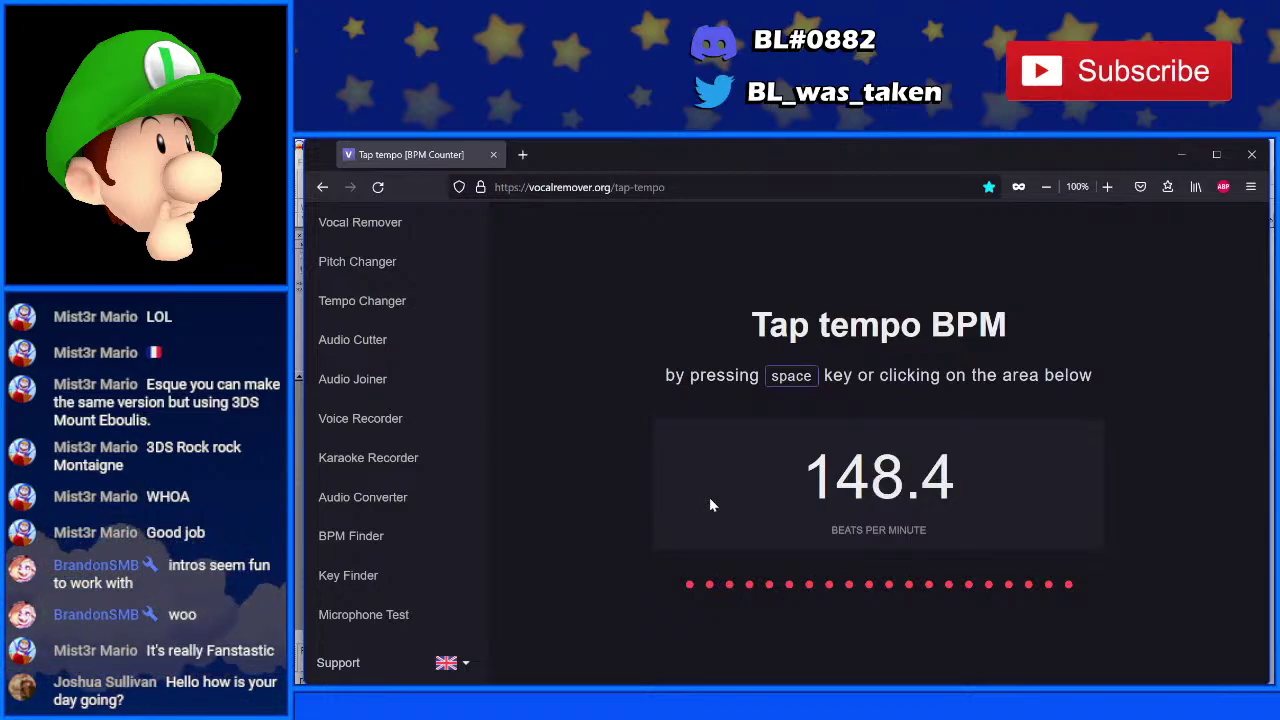
{"action": "left_click", "coordinate": [710, 502]}
{"action": "left_click", "coordinate": [710, 502]}
{"action": "left_click", "coordinate": [710, 502]}
{"action": "left_click", "coordinate": [710, 502]}
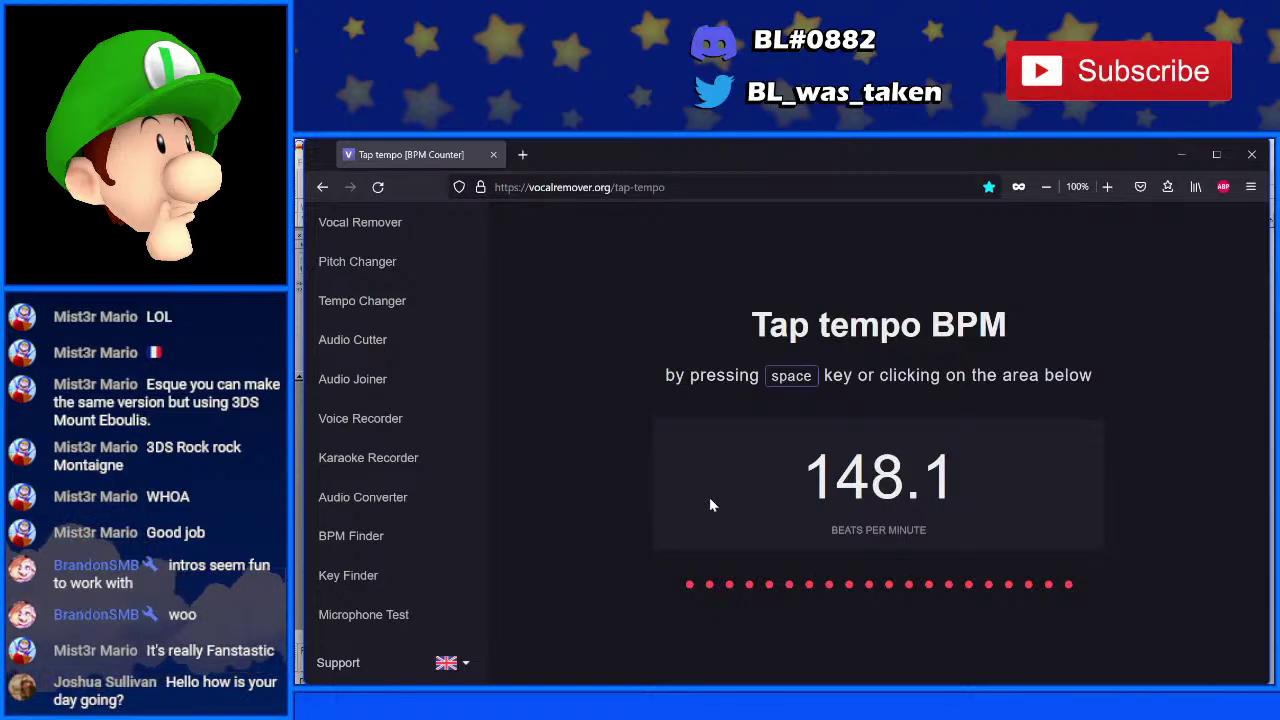
{"action": "left_click", "coordinate": [710, 502]}
{"action": "left_click", "coordinate": [710, 502]}
{"action": "left_click", "coordinate": [710, 502]}
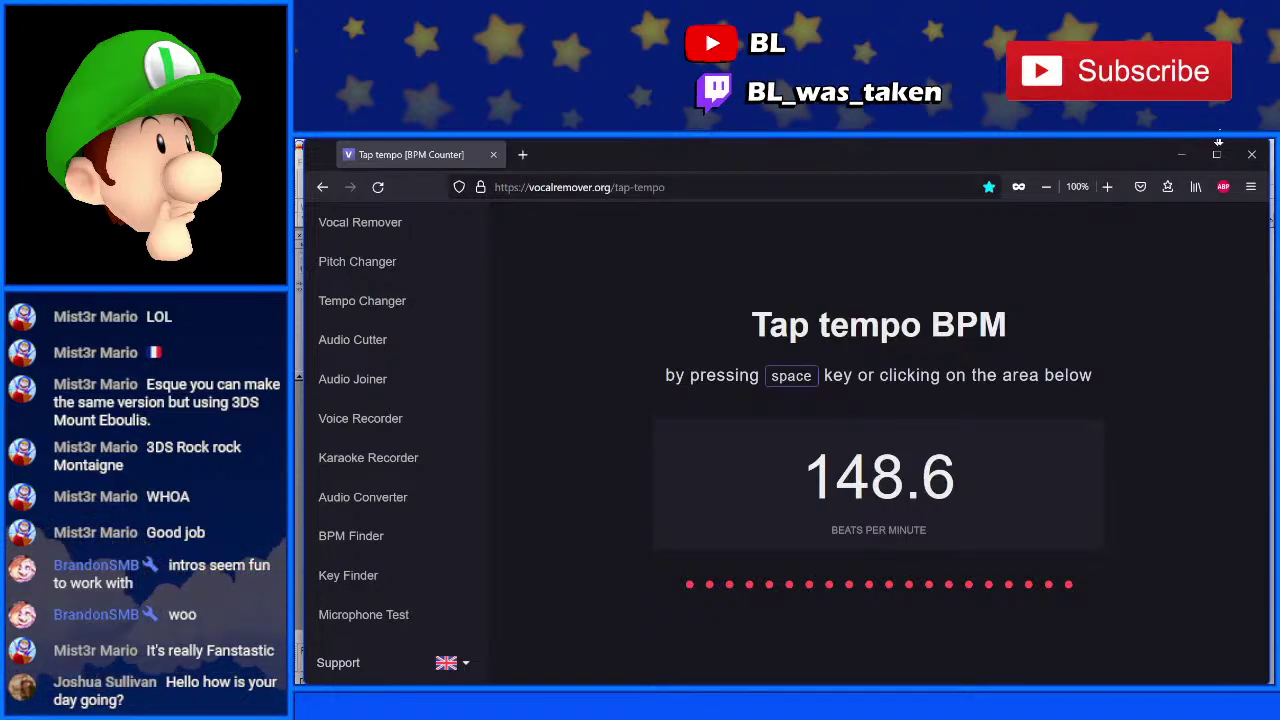
- Stop the song in Audacity, recheck the measured tempo in the browser, and minimize the browser window
{"action": "mouse_move", "coordinate": [878, 696]}
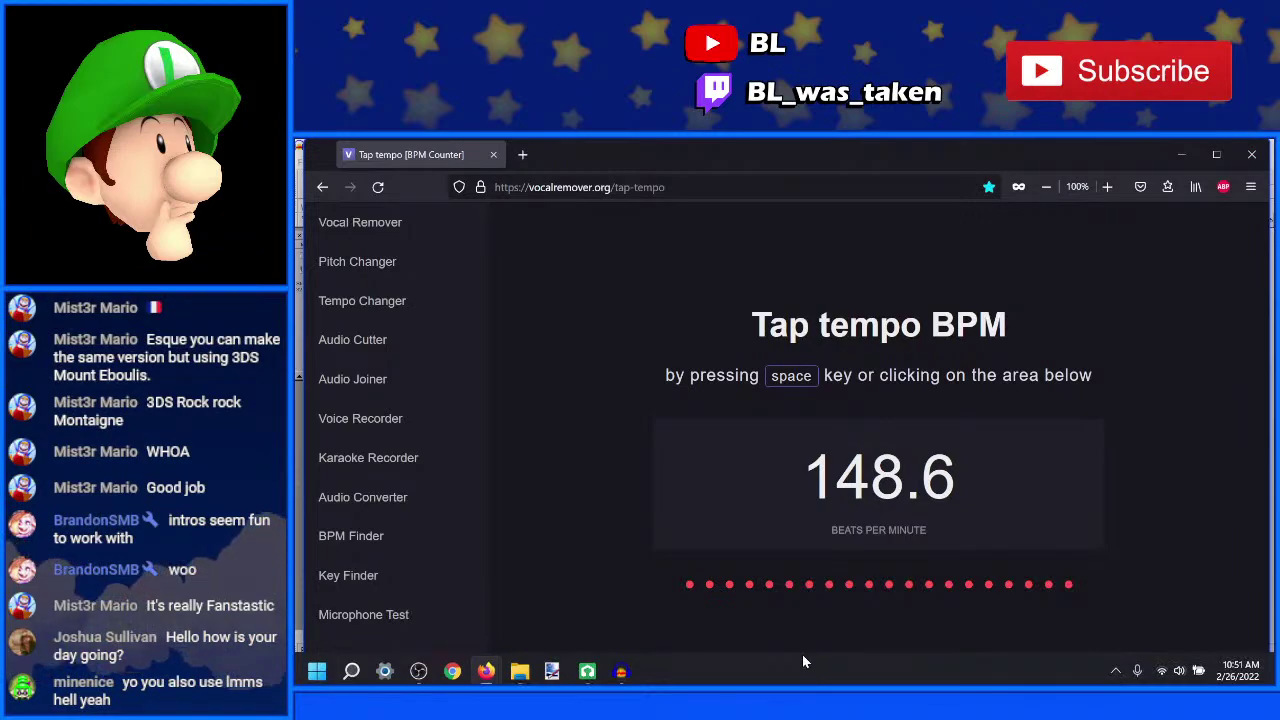
{"action": "left_click", "coordinate": [619, 673]}
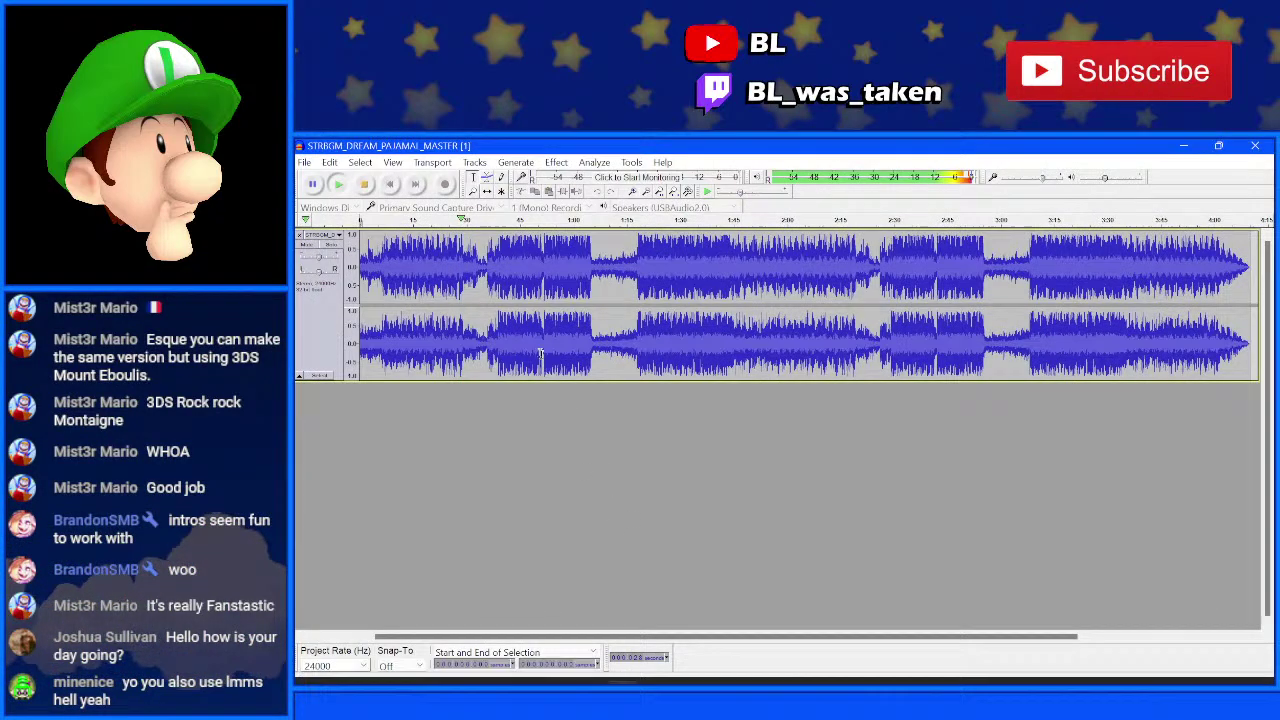
{"action": "key", "text": "space"}
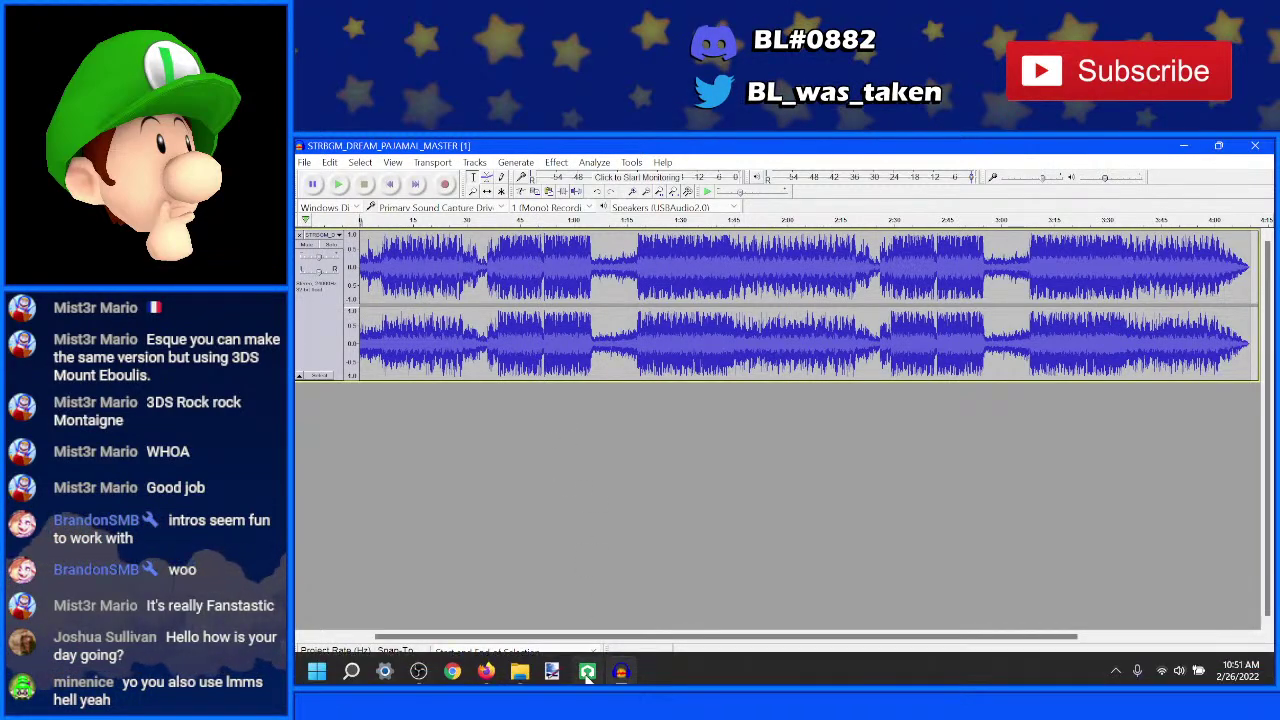
{"action": "mouse_move", "coordinate": [486, 671]}
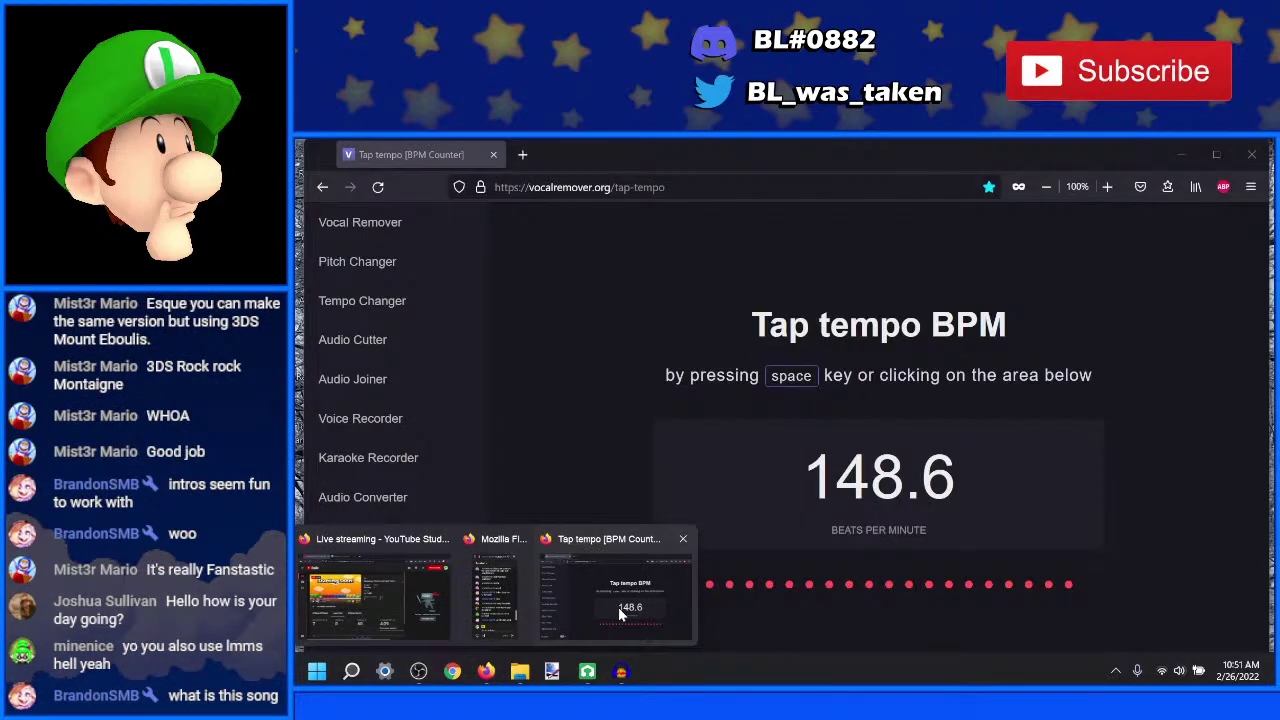
{"action": "left_click", "coordinate": [618, 607]}
{"action": "left_click", "coordinate": [1185, 153]}
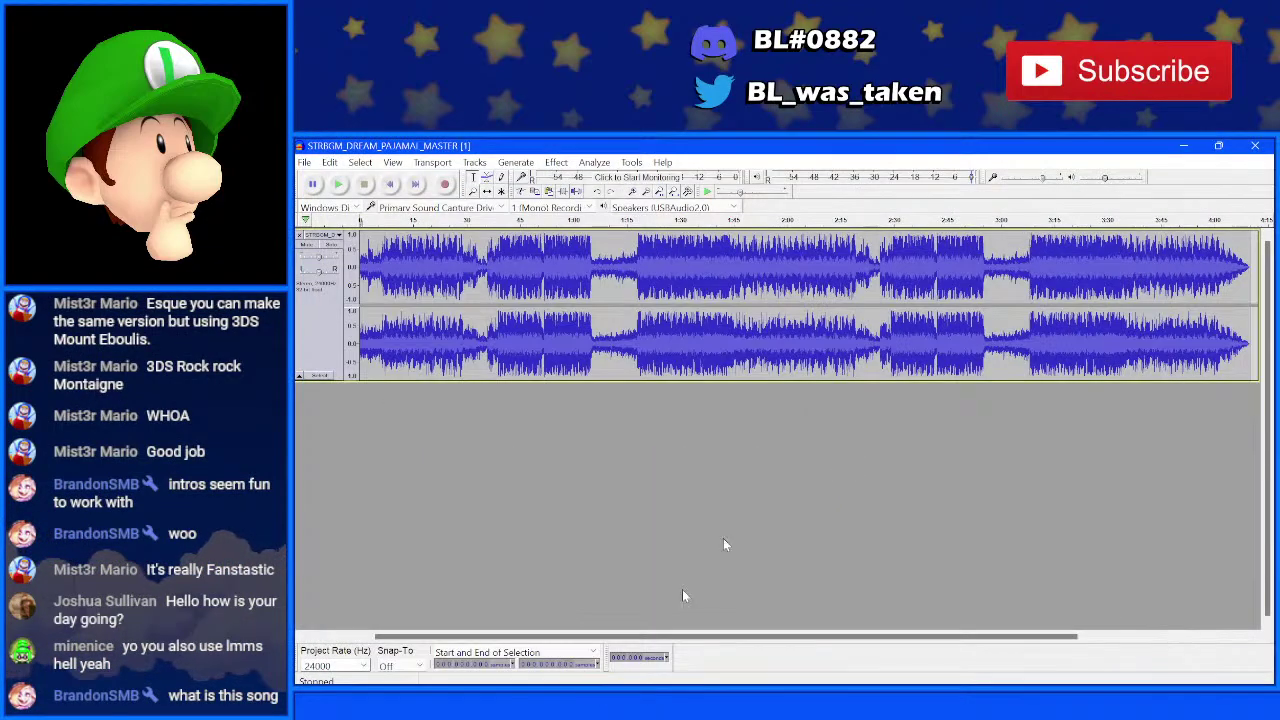
- Set the frontrunner beats project's tempo to 148 BPM in LMMS and play the drum pattern to check it
{"action": "mouse_move", "coordinate": [587, 680]}
{"action": "left_click", "coordinate": [586, 585]}
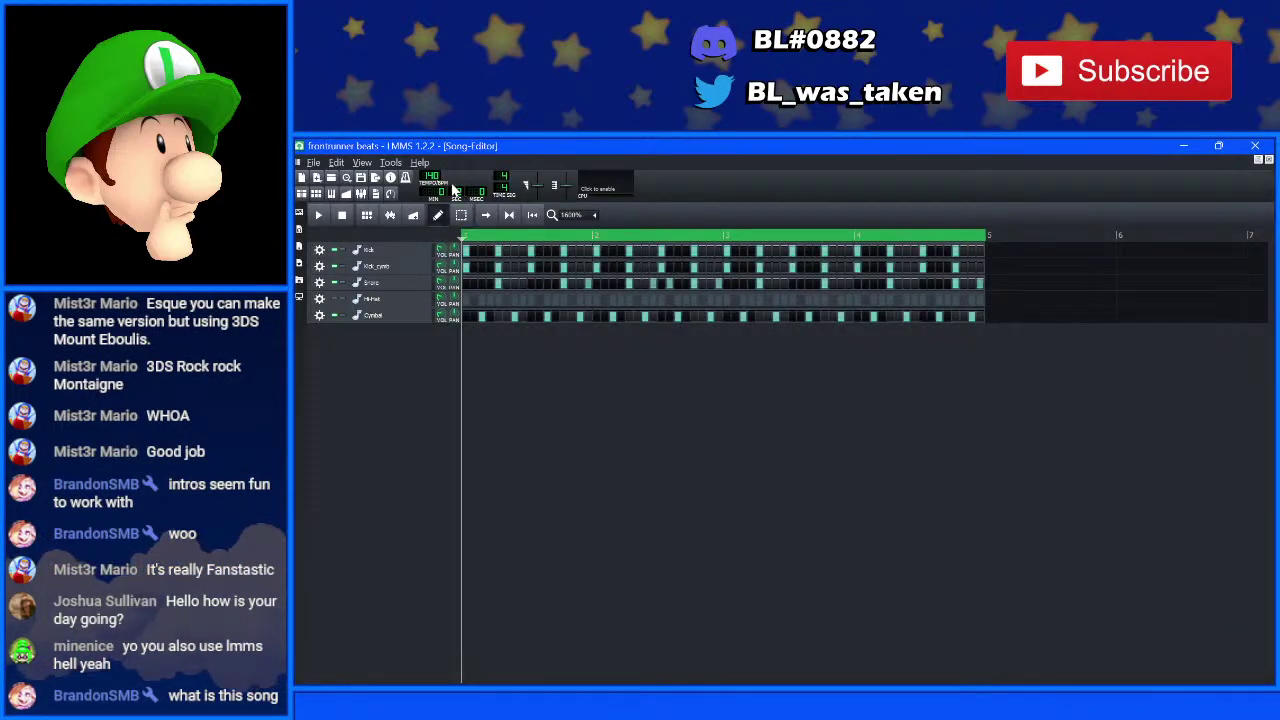
{"action": "double_click", "coordinate": [437, 178]}
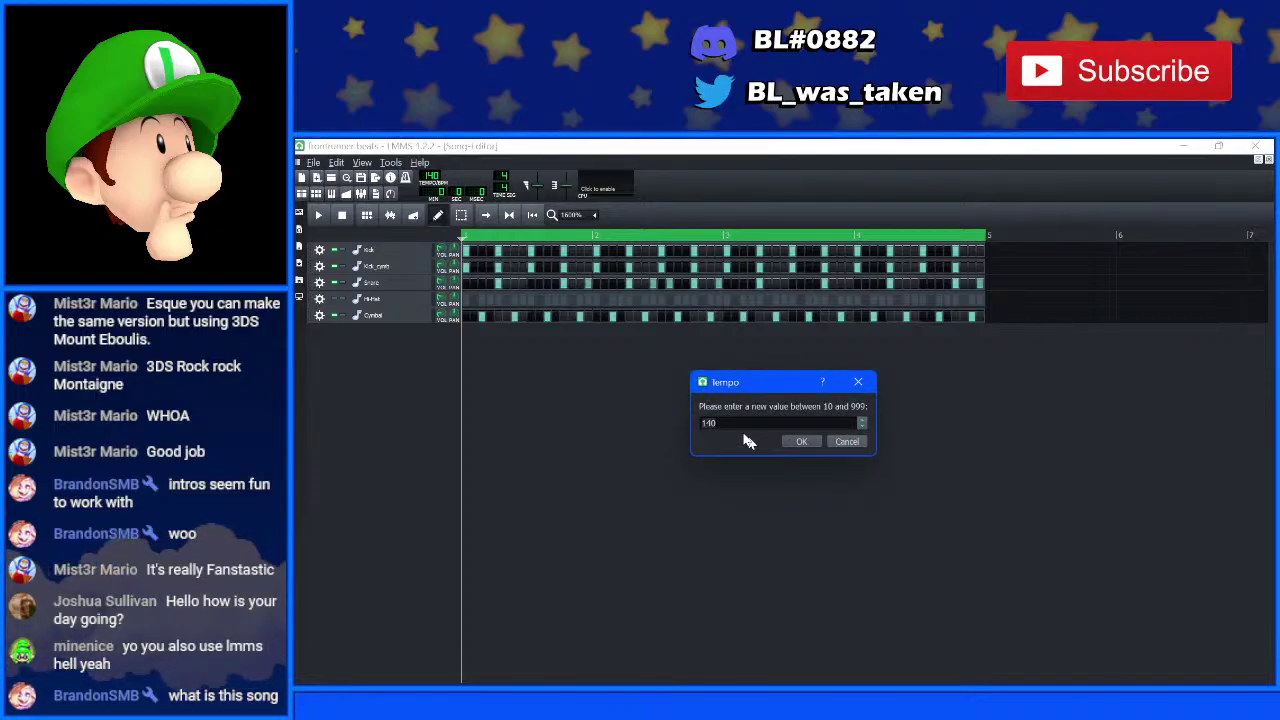
{"action": "key", "text": "BackSpace"}
{"action": "key", "text": "BackSpace"}
{"action": "key", "text": "BackSpace"}
{"action": "type", "text": "148"}
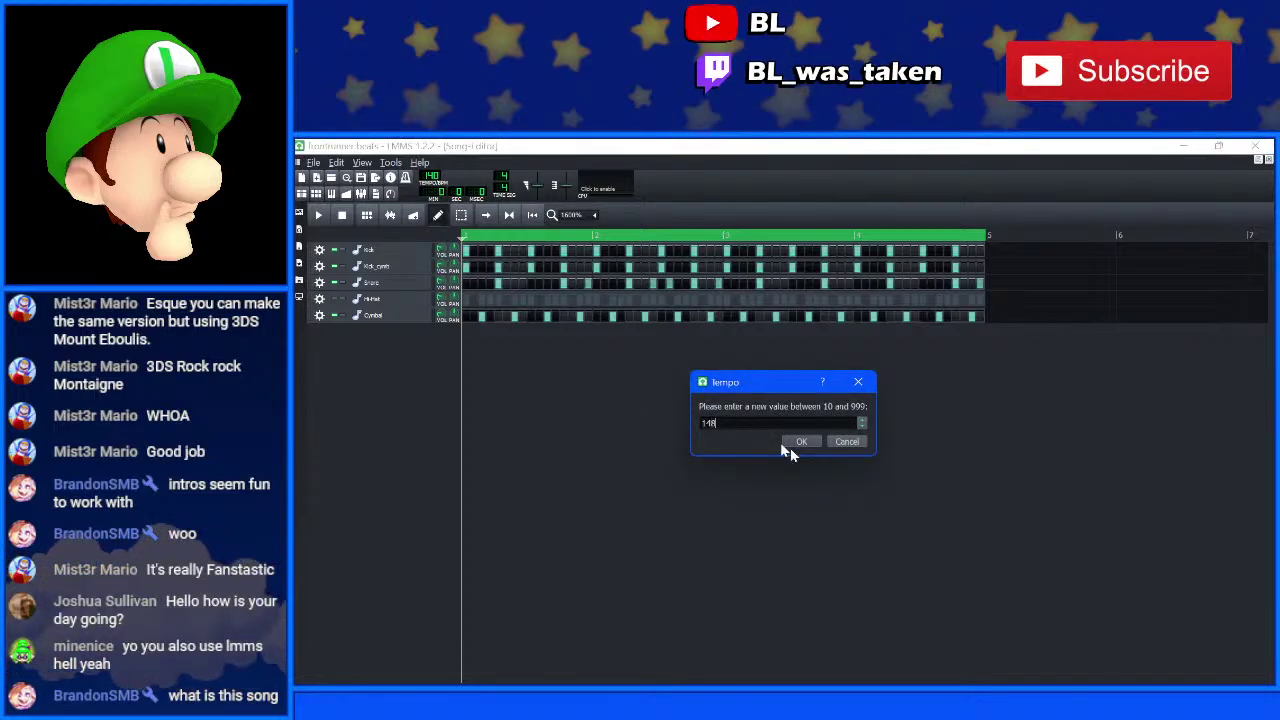
{"action": "left_click", "coordinate": [786, 445]}
{"action": "key", "text": "space"}
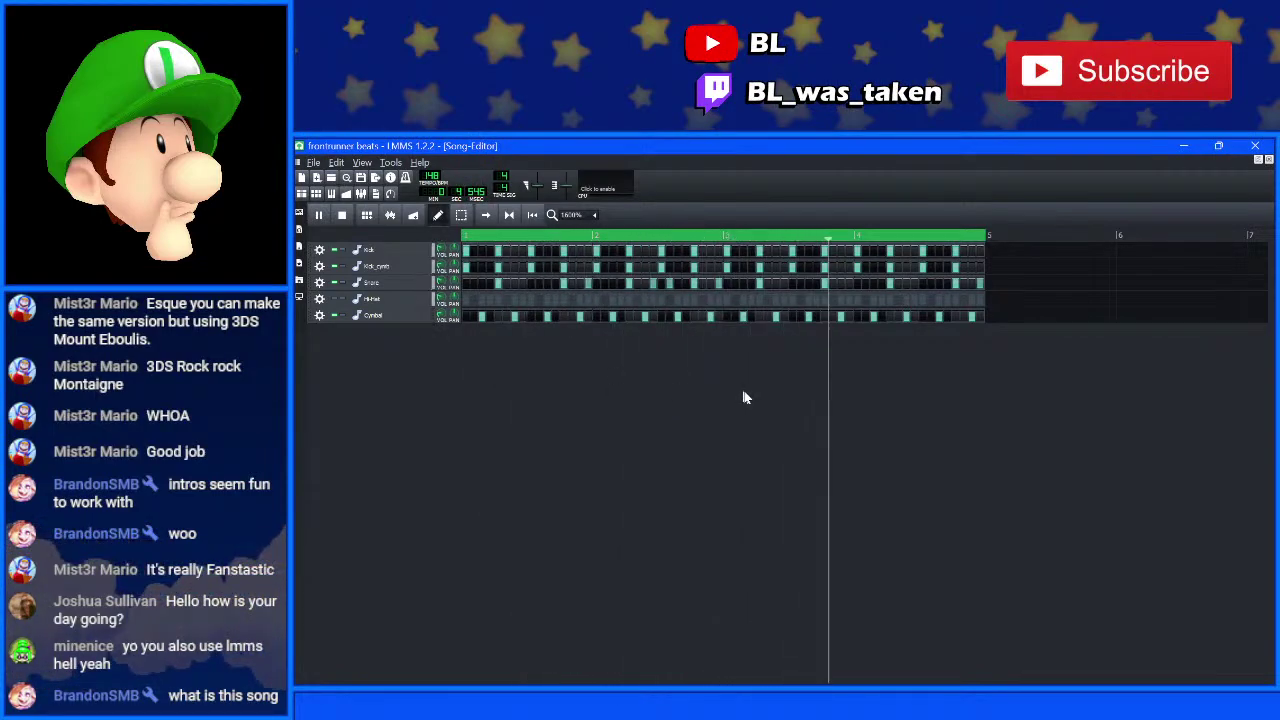
{"action": "key", "text": "space"}
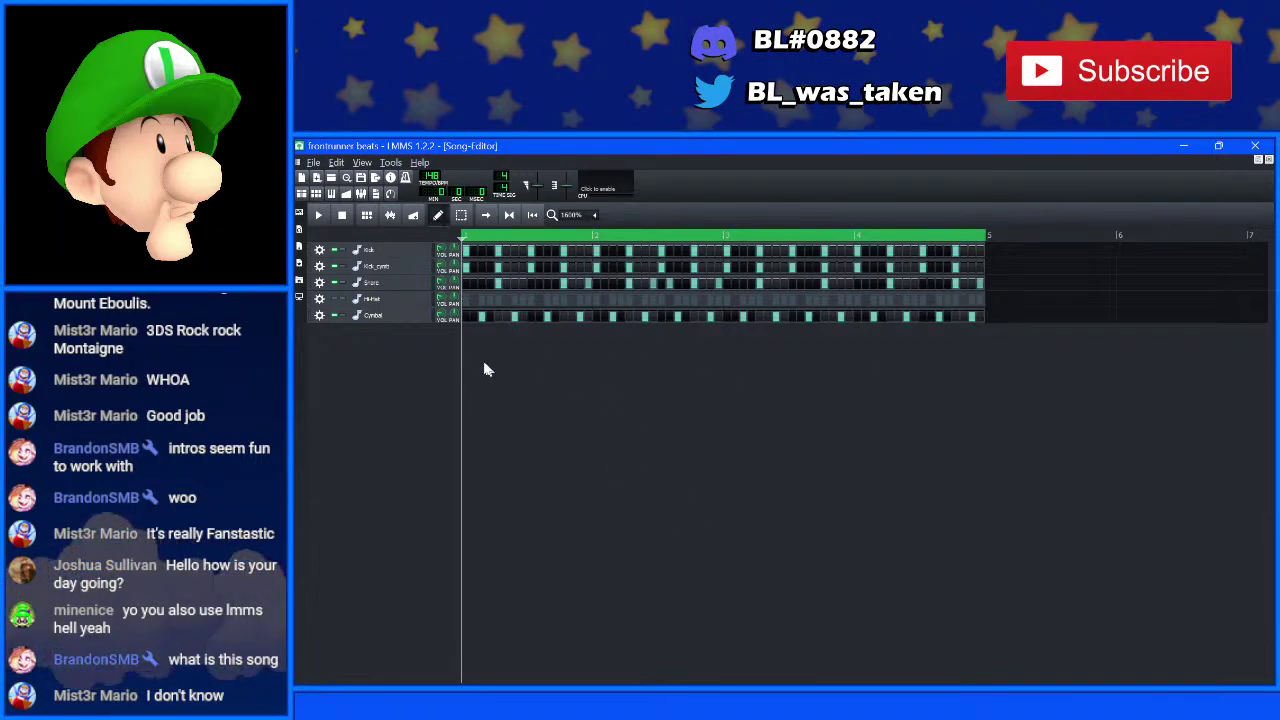
- Export the project to the Downloads folder as a WAV file named frontrunner beats mt pajamaja.wav
{"action": "left_click", "coordinate": [314, 166]}
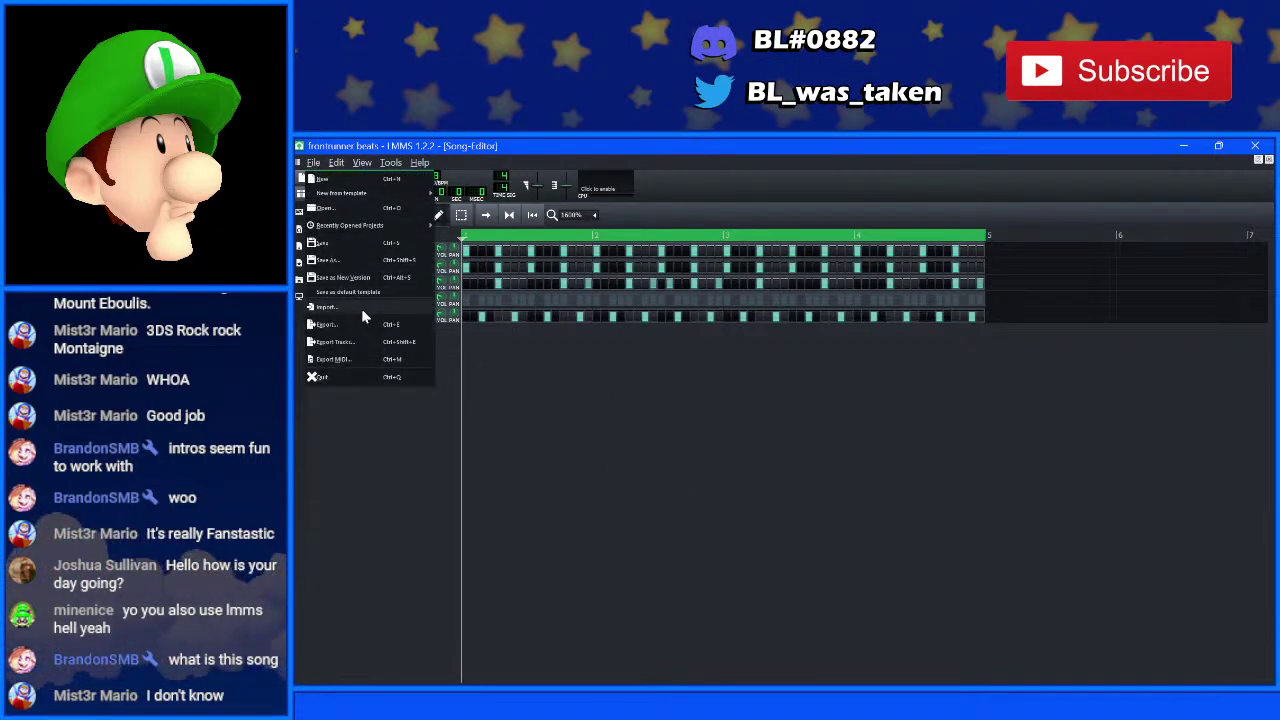
{"action": "left_click", "coordinate": [612, 400]}
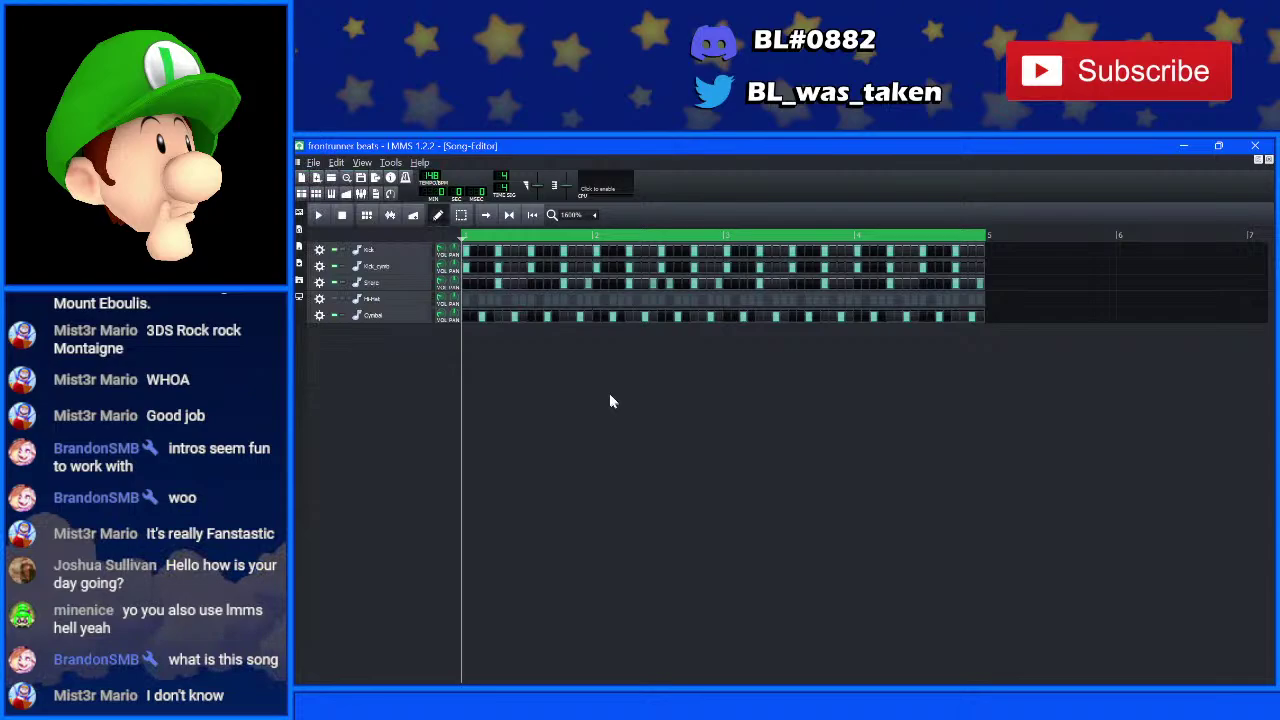
{"action": "left_click", "coordinate": [314, 164]}
{"action": "left_click", "coordinate": [371, 320]}
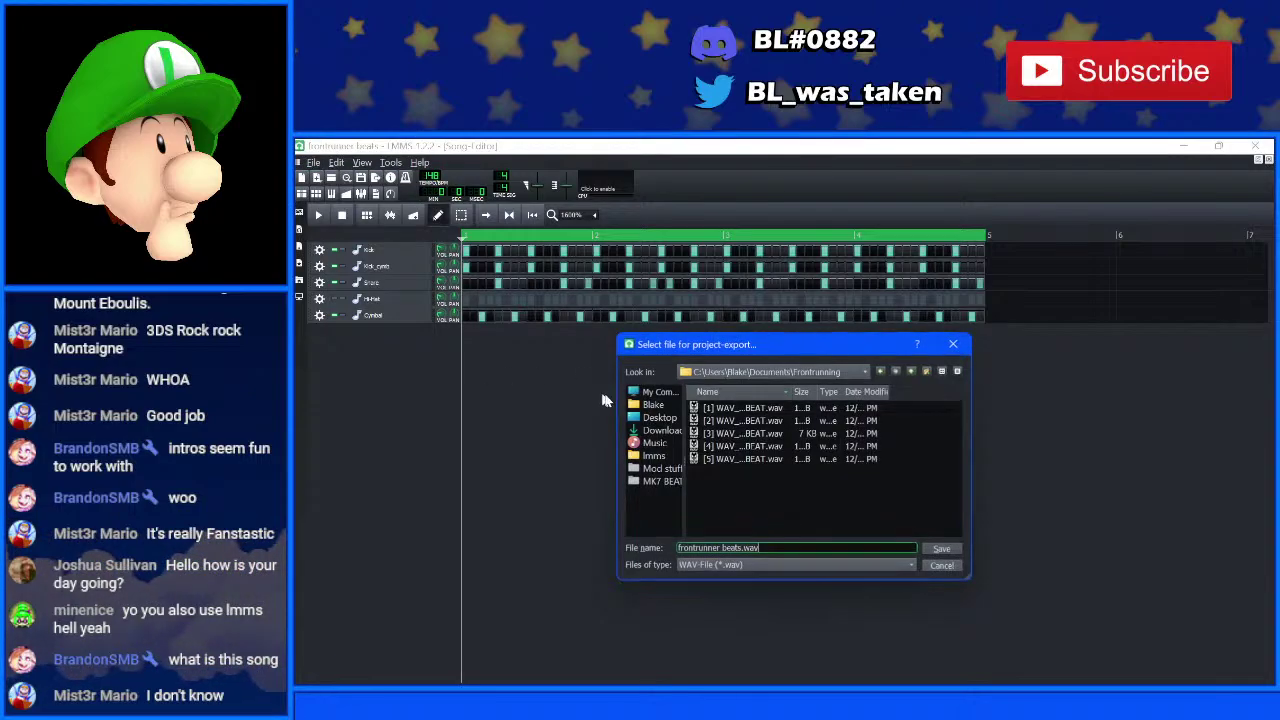
{"action": "left_click", "coordinate": [660, 430]}
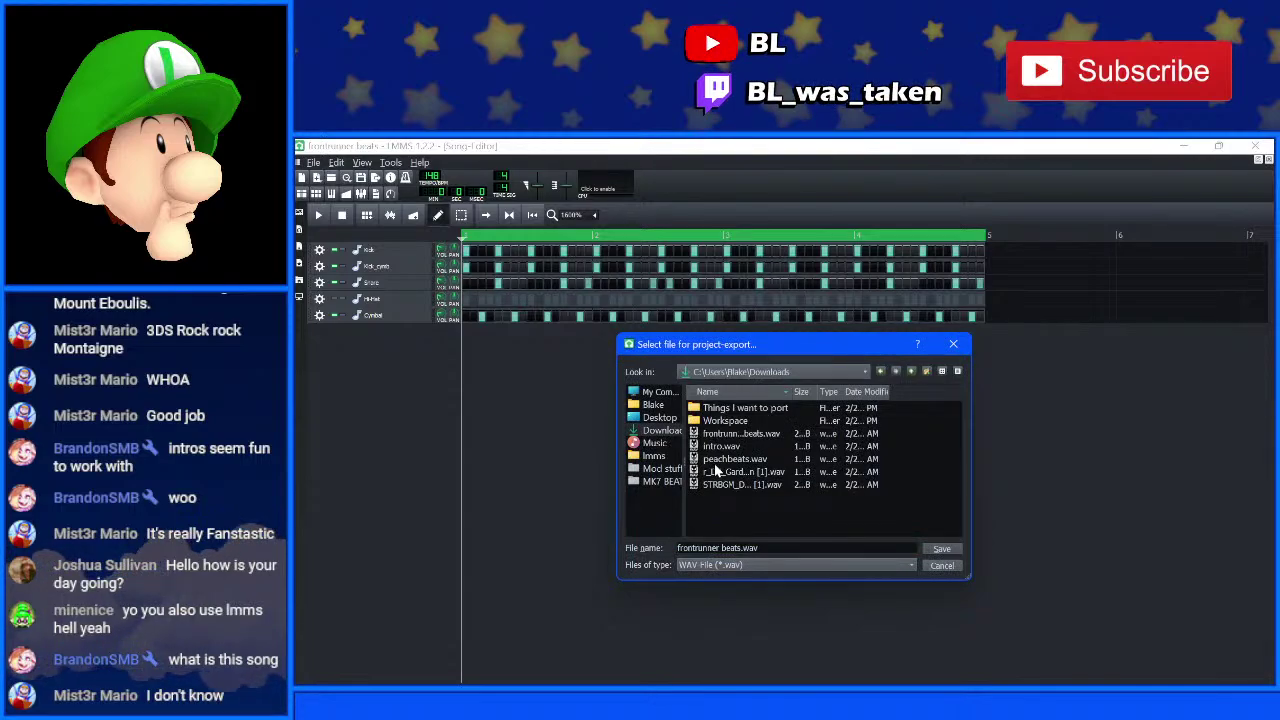
{"action": "left_click", "coordinate": [741, 547]}
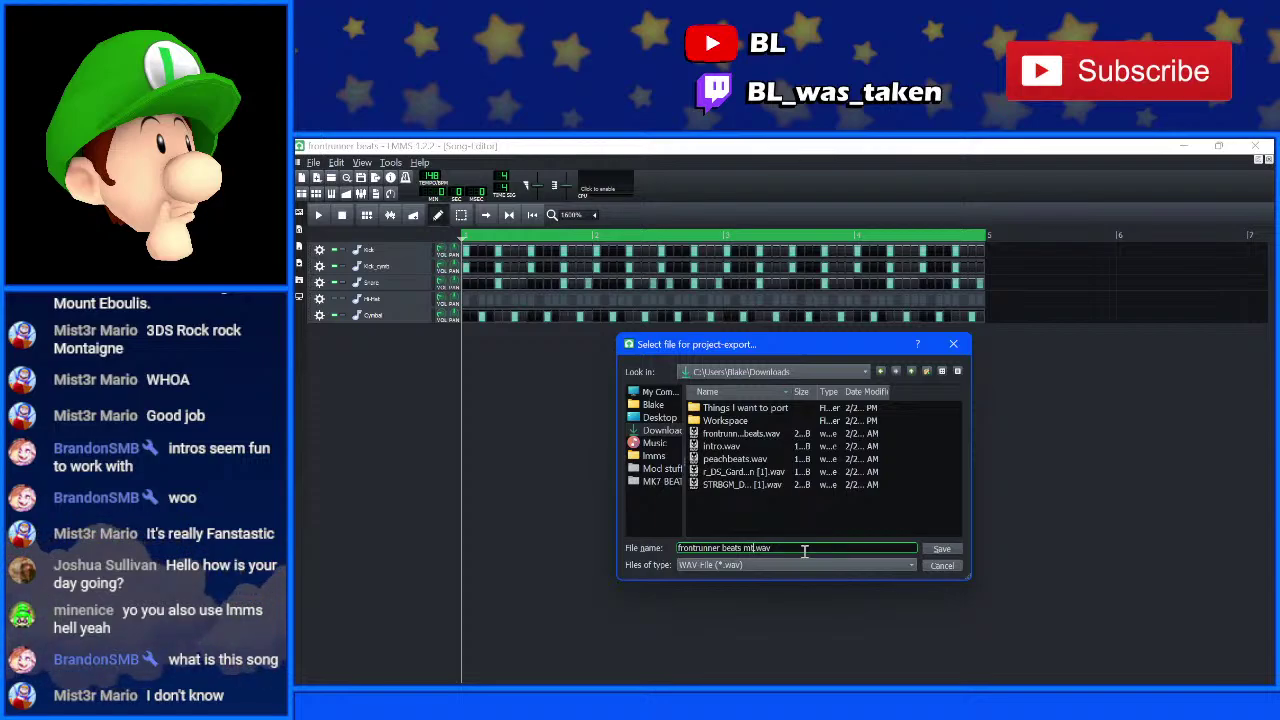
{"action": "type", "text": "mt pajama"}
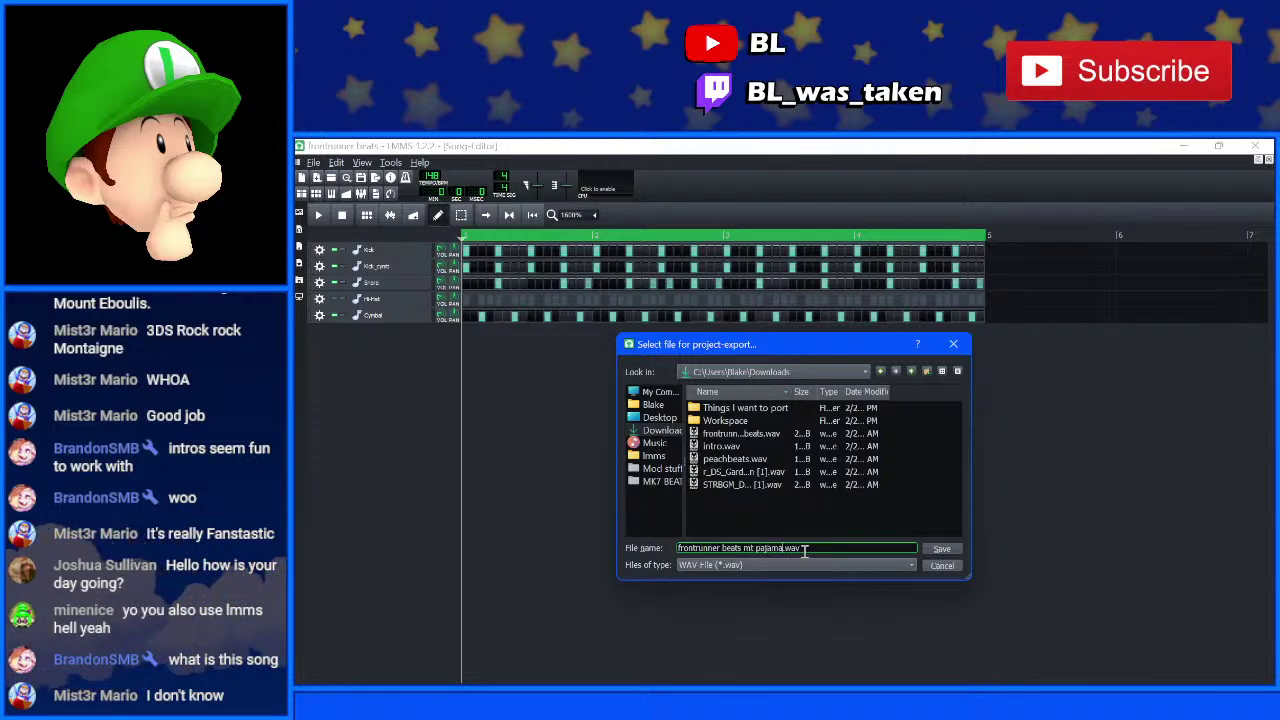
{"action": "type", "text": "ja"}
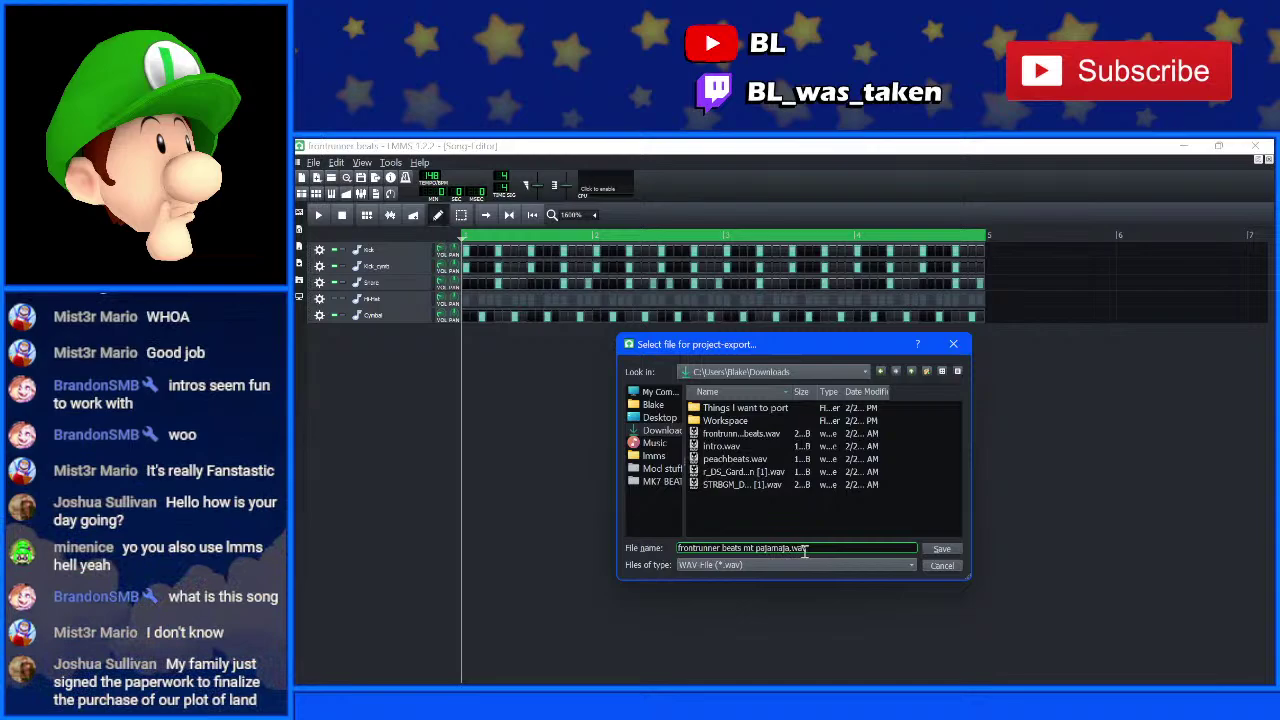
{"action": "left_click", "coordinate": [947, 549]}
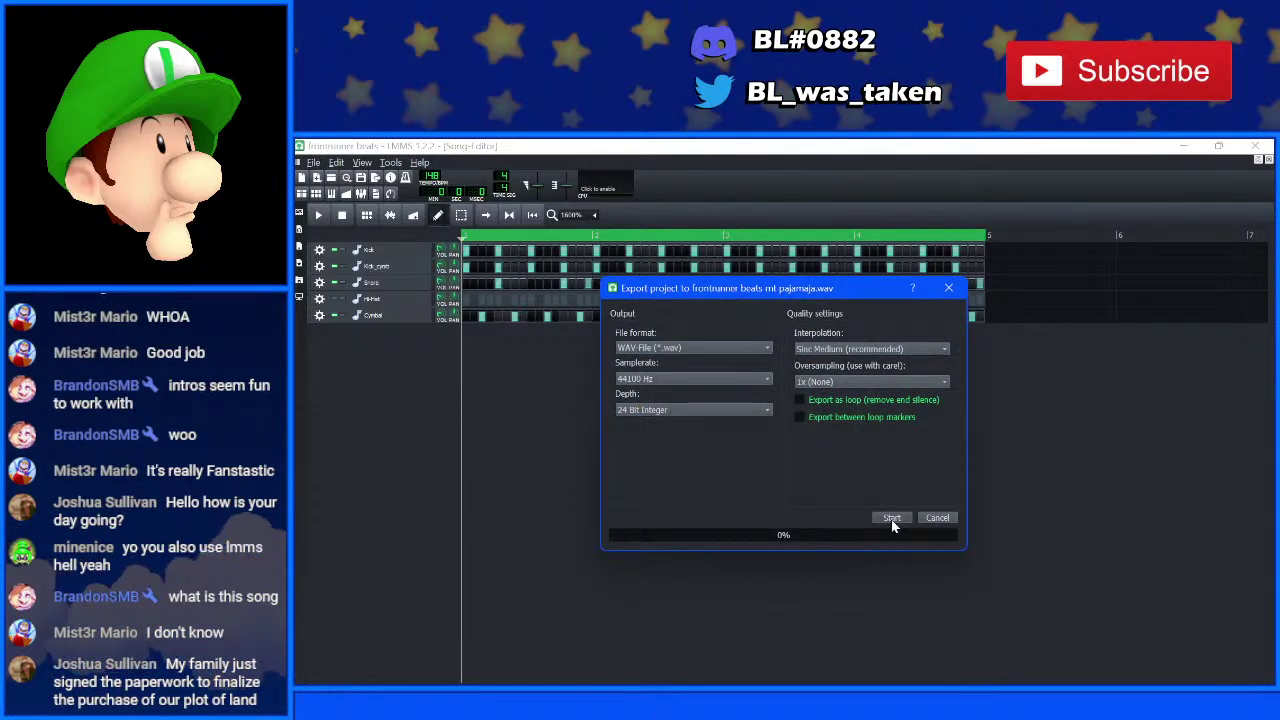
{"action": "left_click", "coordinate": [900, 518]}
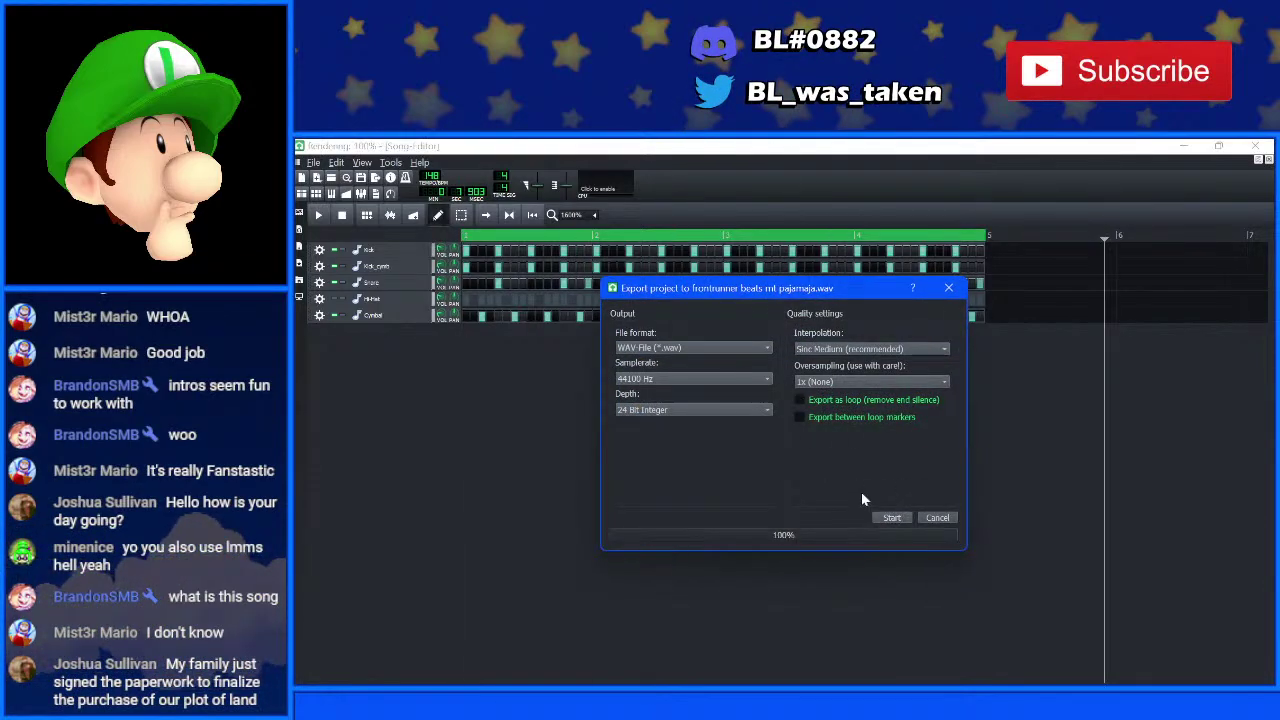
- Switch to the Audacity project and import frontrunner beats mt pajamaja.wav from the Downloads folder as a new track below the song
{"action": "mouse_move", "coordinate": [722, 679]}
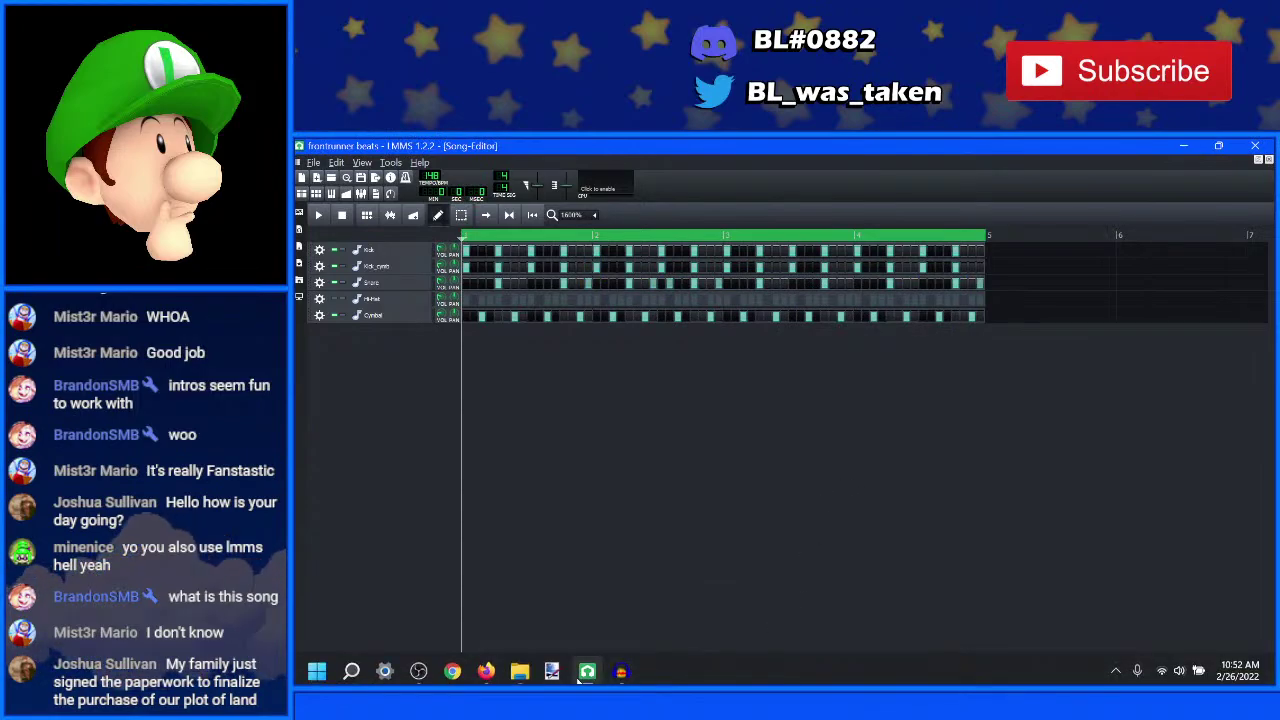
{"action": "left_click", "coordinate": [621, 671]}
{"action": "mouse_move", "coordinate": [519, 671]}
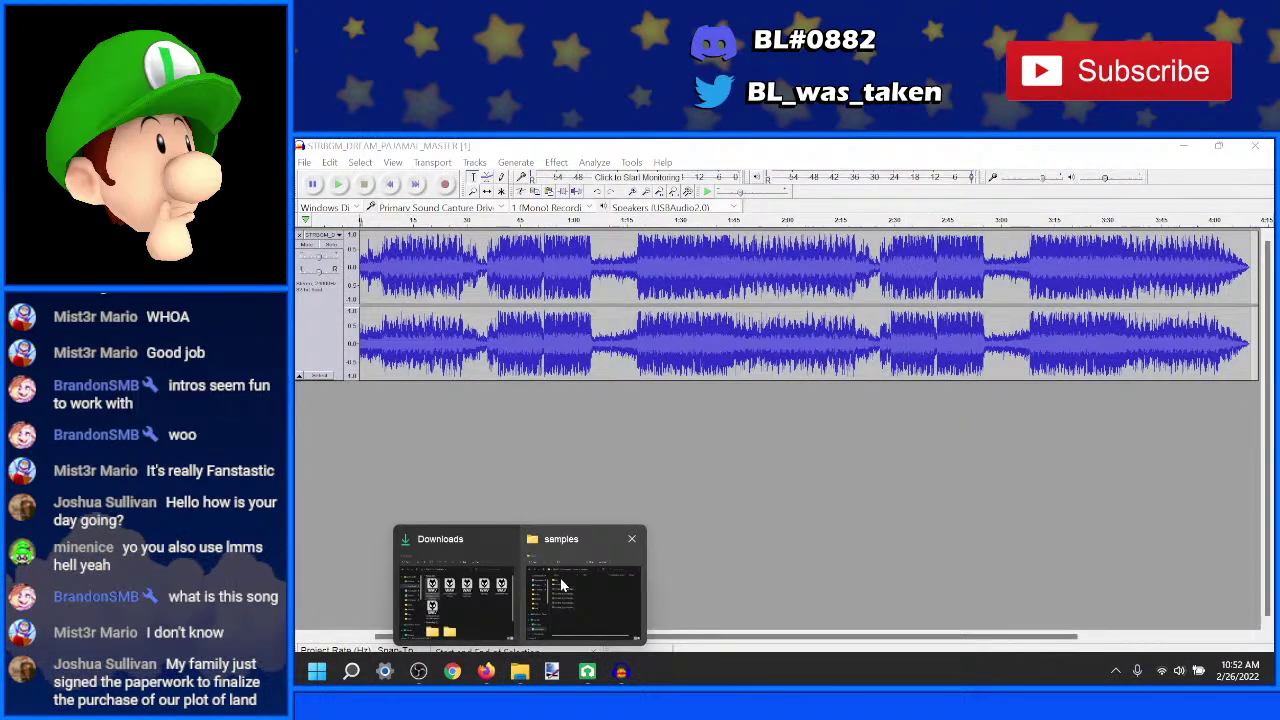
{"action": "left_click", "coordinate": [455, 588]}
{"action": "left_click", "coordinate": [690, 400]}
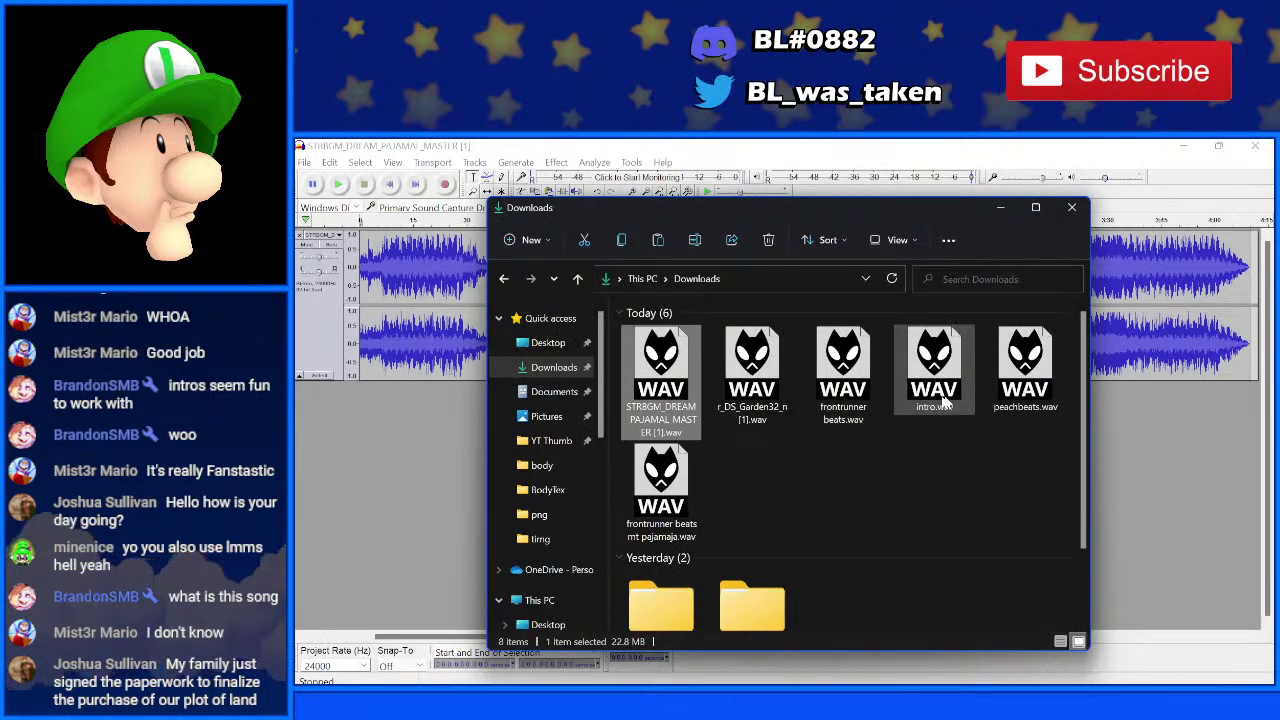
{"action": "left_click", "coordinate": [688, 525]}
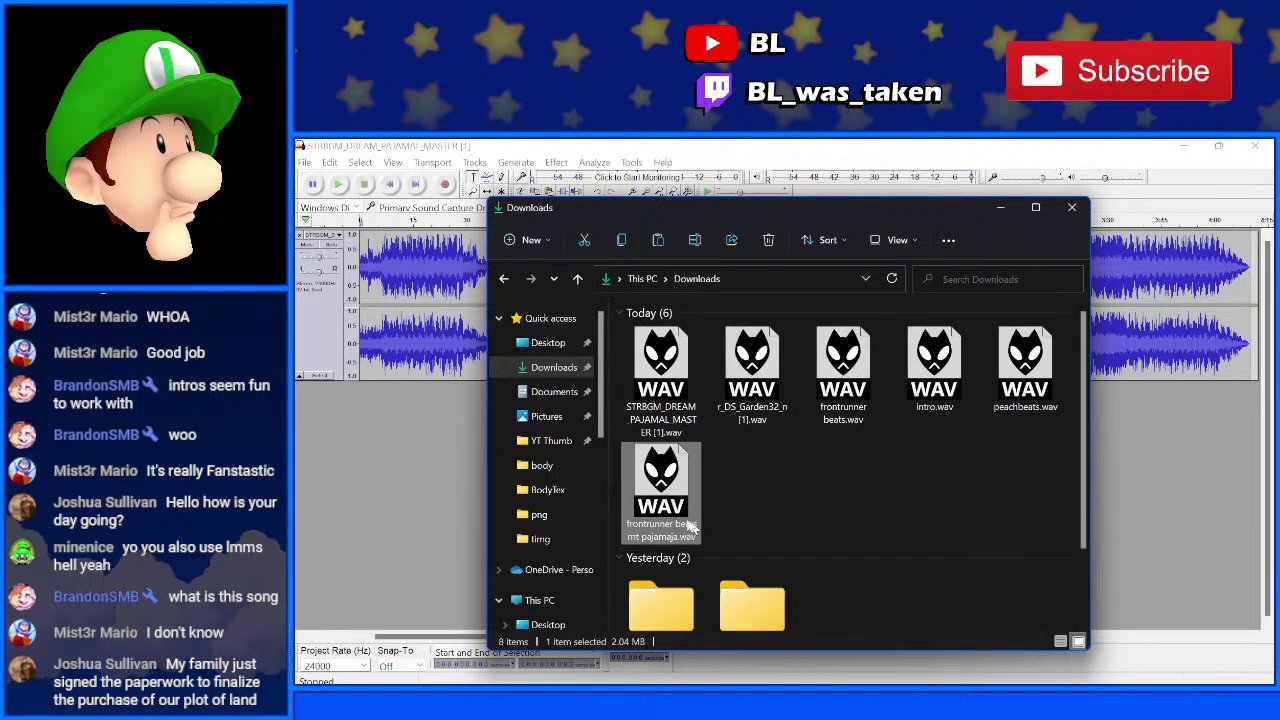
{"action": "left_click_drag", "start_coordinate": [688, 525], "coordinate": [371, 430]}
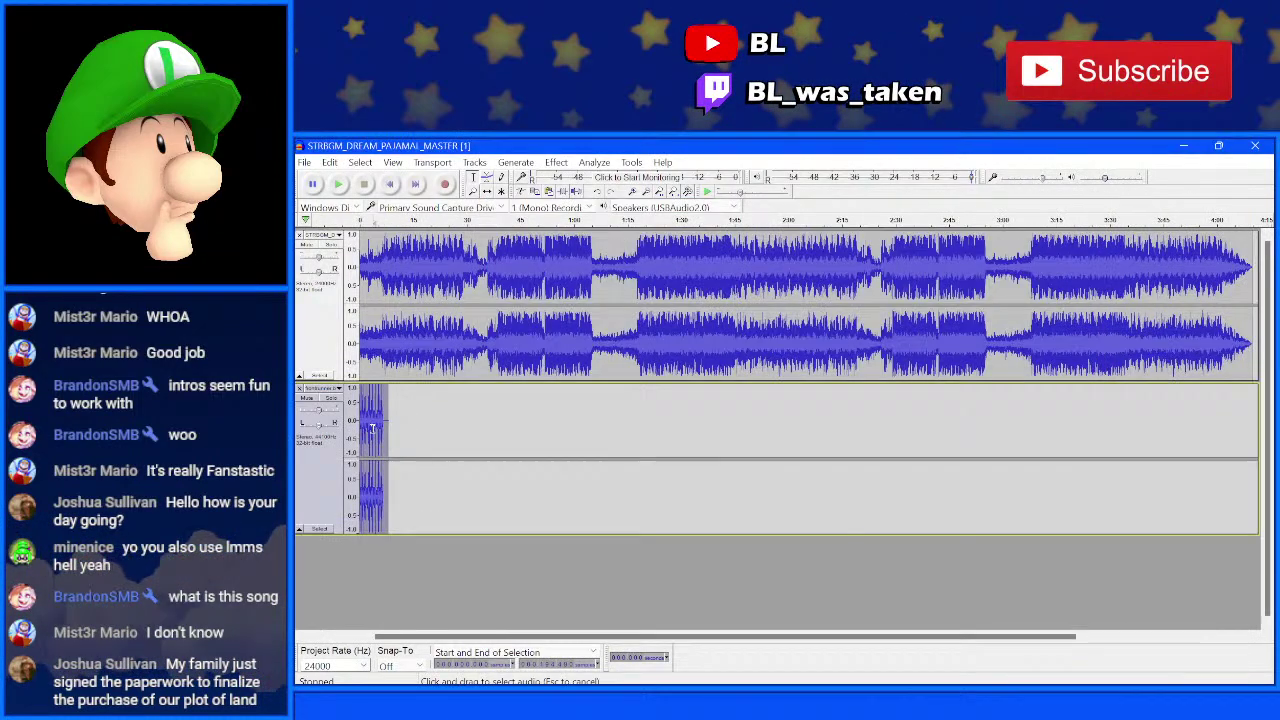
- Add a new stereo track and generate a rhythm track in it at 148 BPM, 4 beats per bar, with 200 bars
{"action": "left_click", "coordinate": [474, 163]}
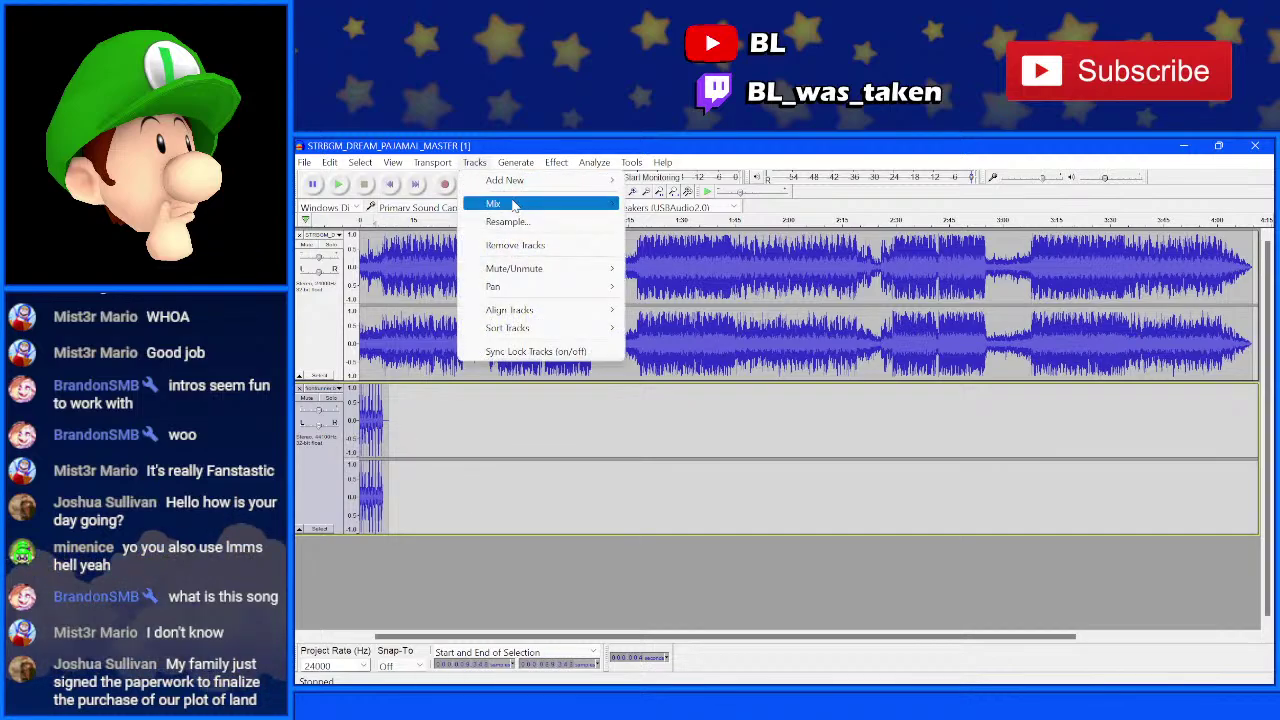
{"action": "mouse_move", "coordinate": [555, 182]}
{"action": "left_click", "coordinate": [684, 198]}
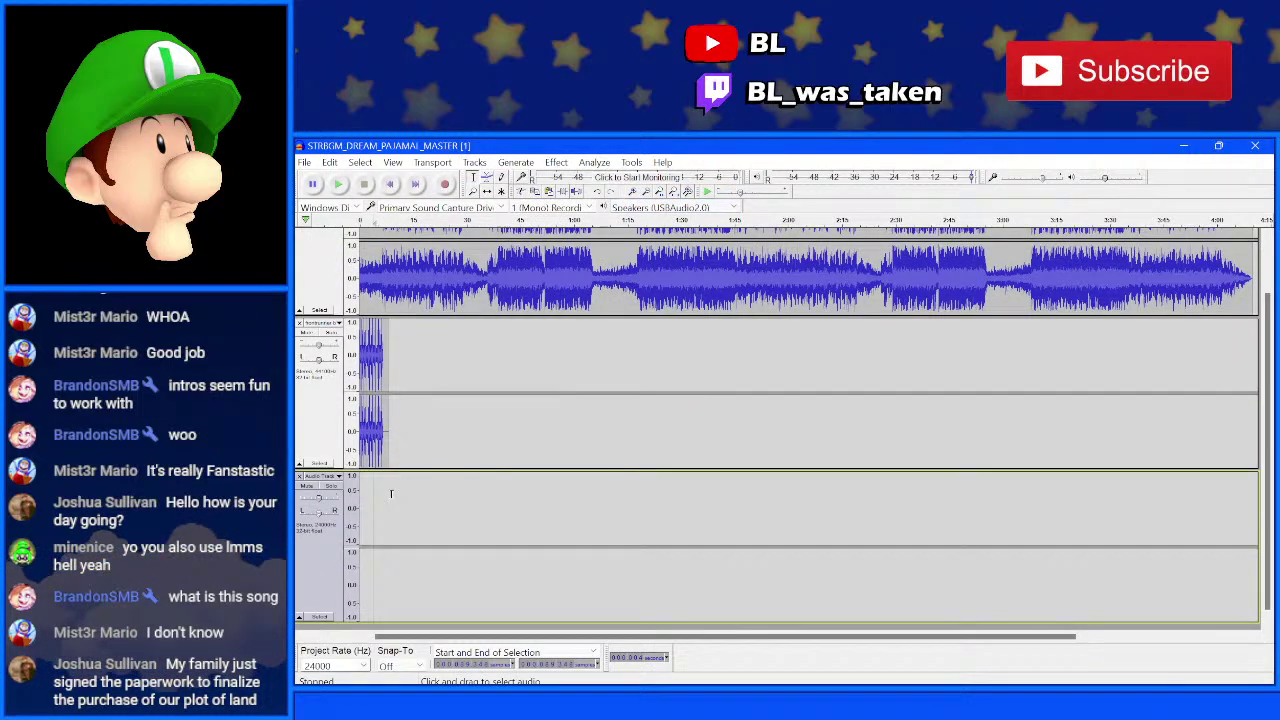
{"action": "left_click", "coordinate": [565, 163]}
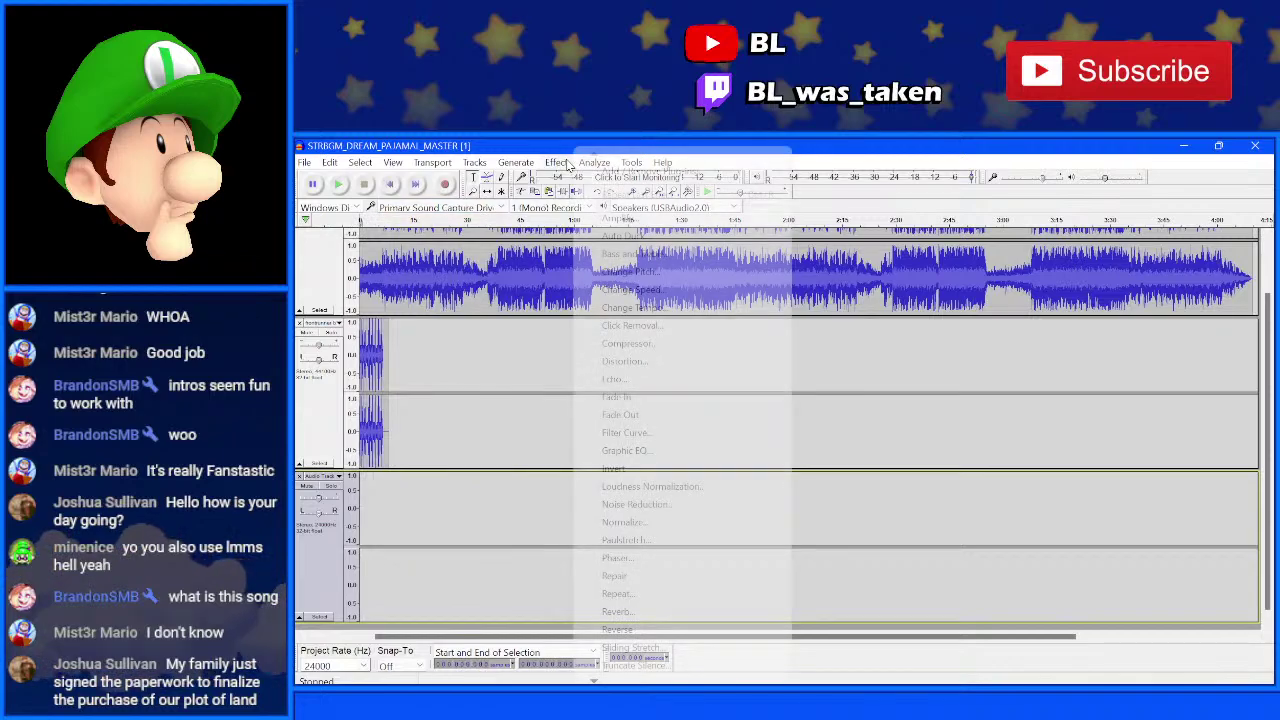
{"action": "left_click", "coordinate": [516, 163]}
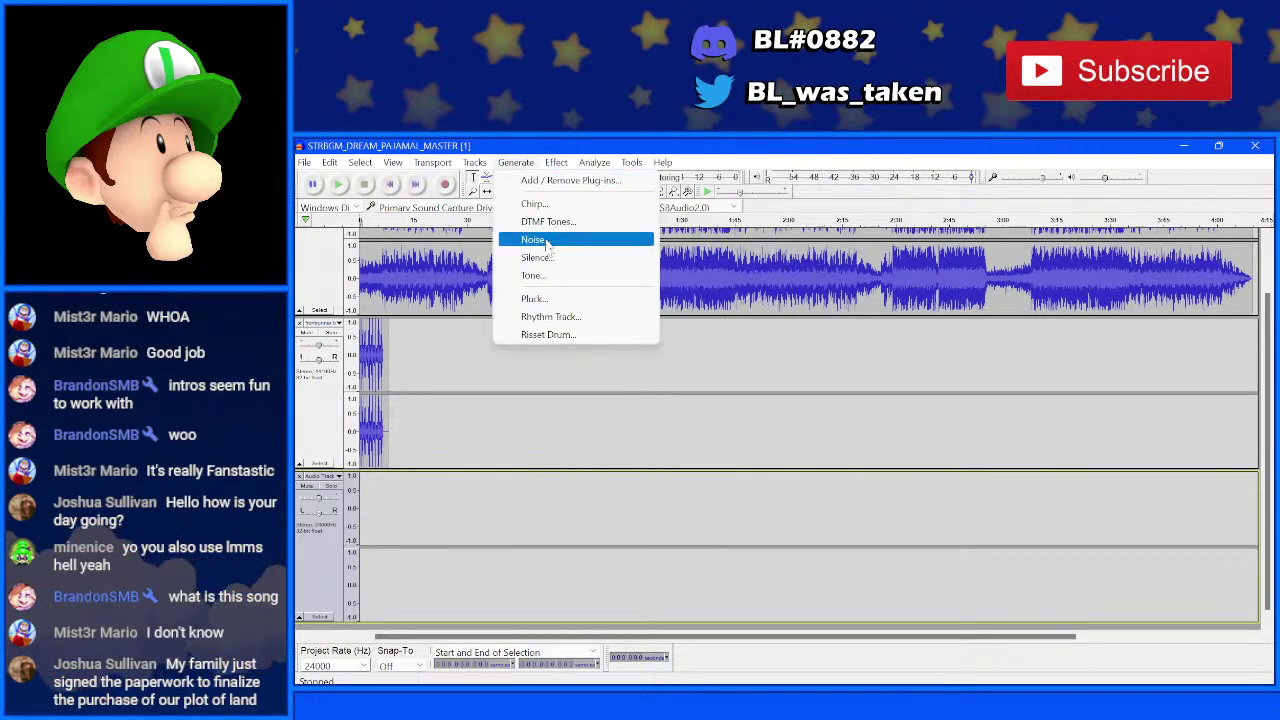
{"action": "left_click", "coordinate": [551, 317]}
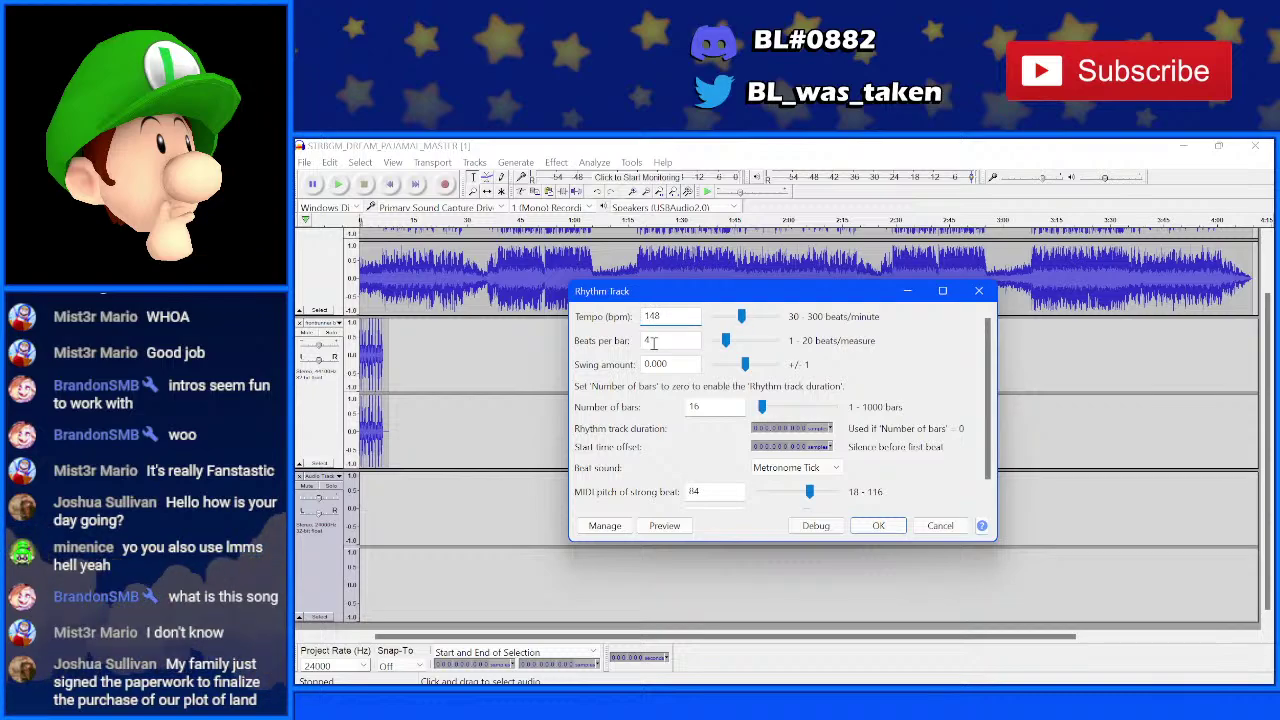
{"action": "double_click", "coordinate": [700, 410]}
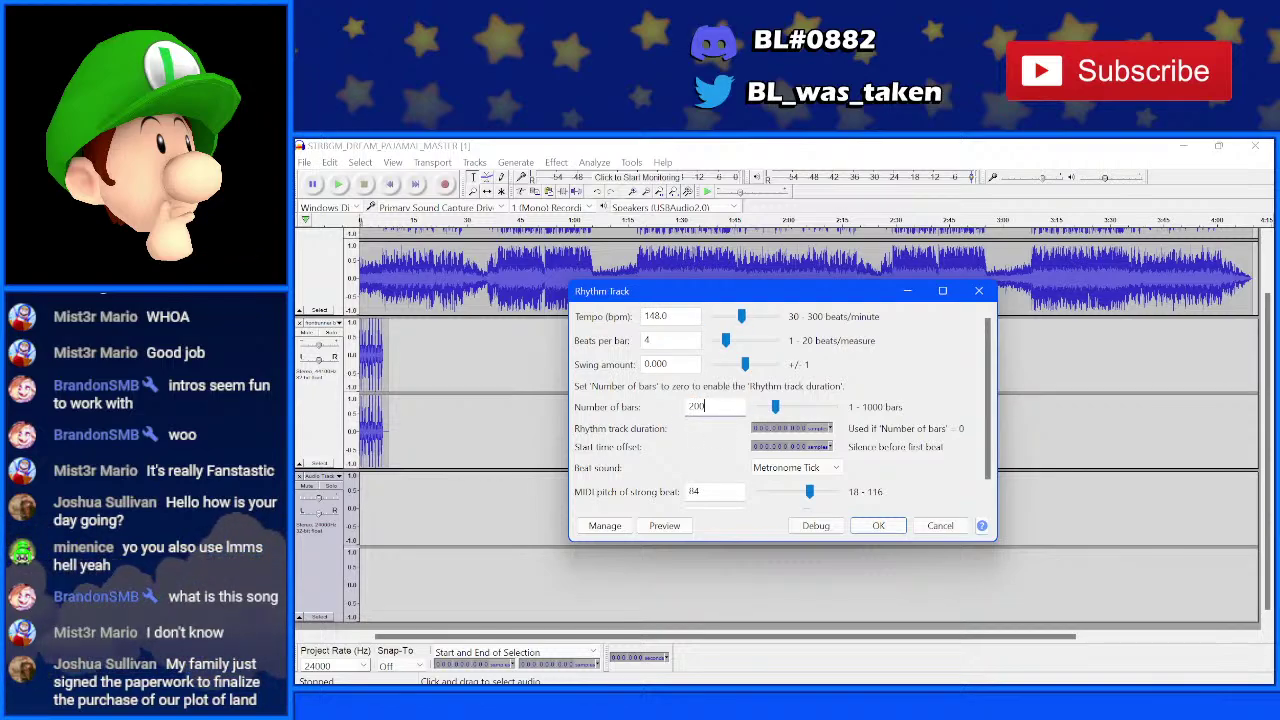
{"action": "type", "text": "200"}
{"action": "left_click", "coordinate": [878, 525]}
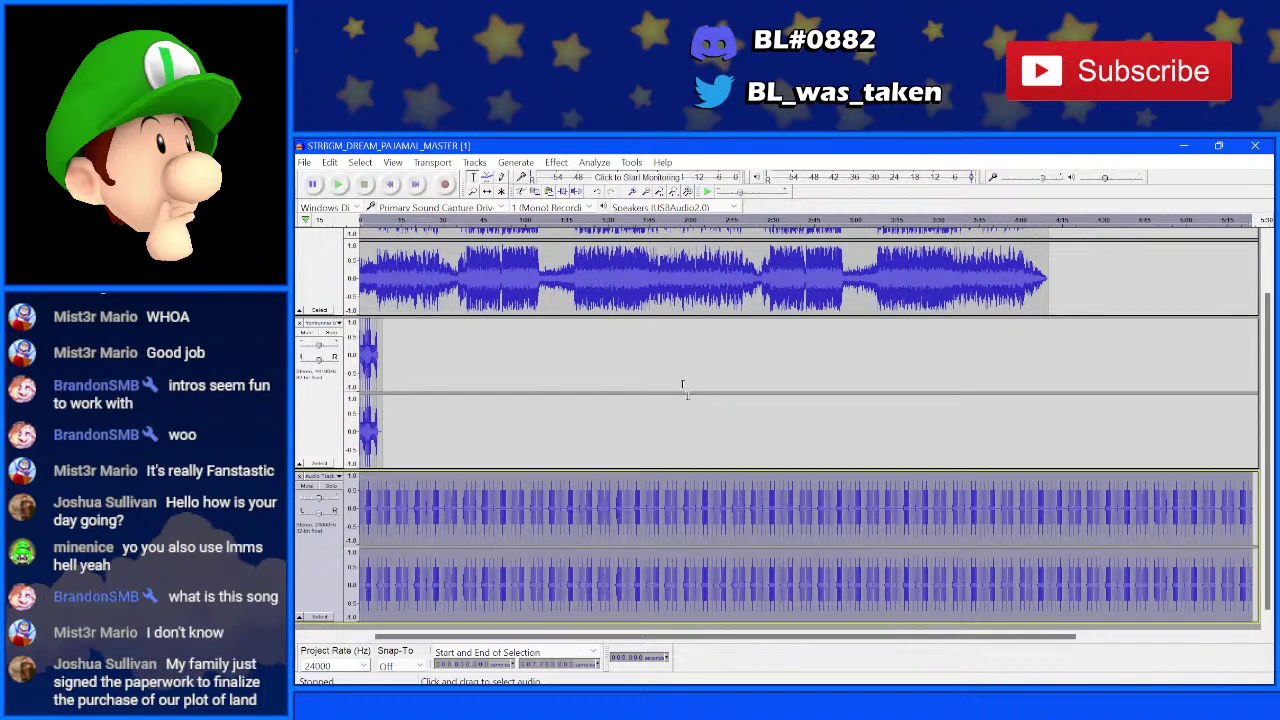
- Delete the part of the rhythm track that extends past the end of the song
{"action": "left_click_drag", "start_coordinate": [1048, 282], "coordinate": [1166, 507]}
{"action": "left_click", "coordinate": [1155, 508]}
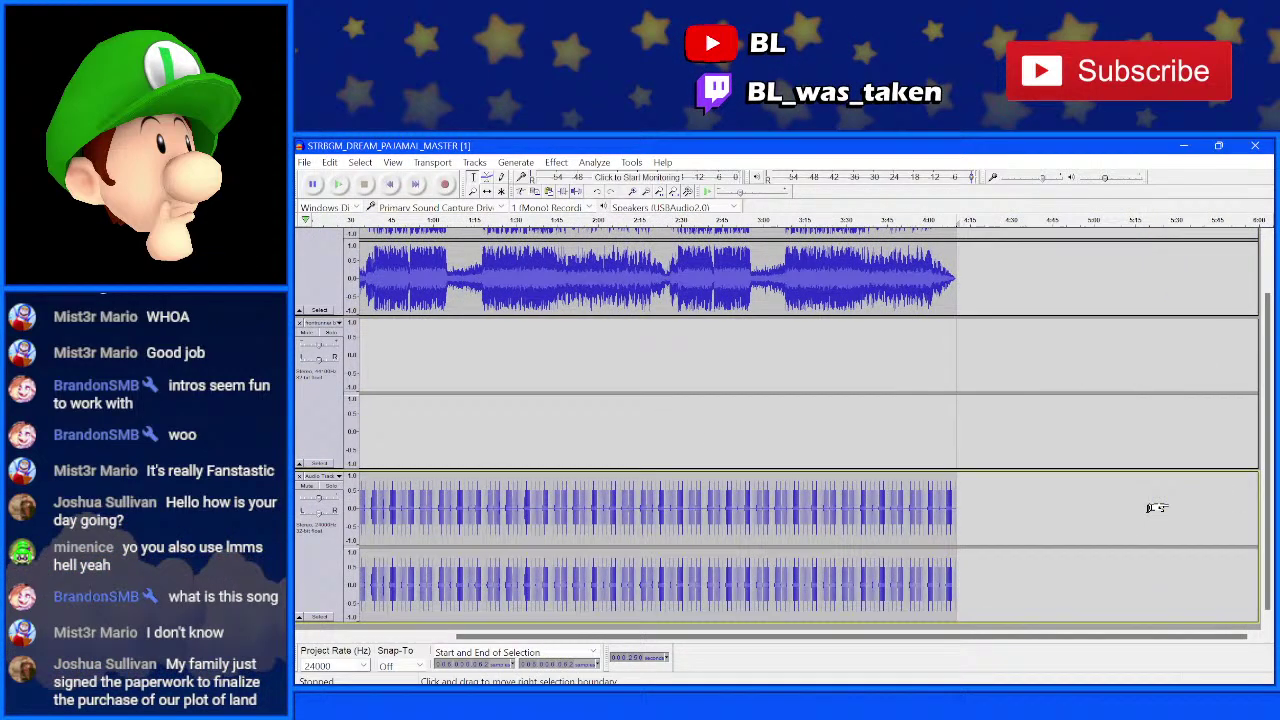
{"action": "key", "text": "ctrl+1"}
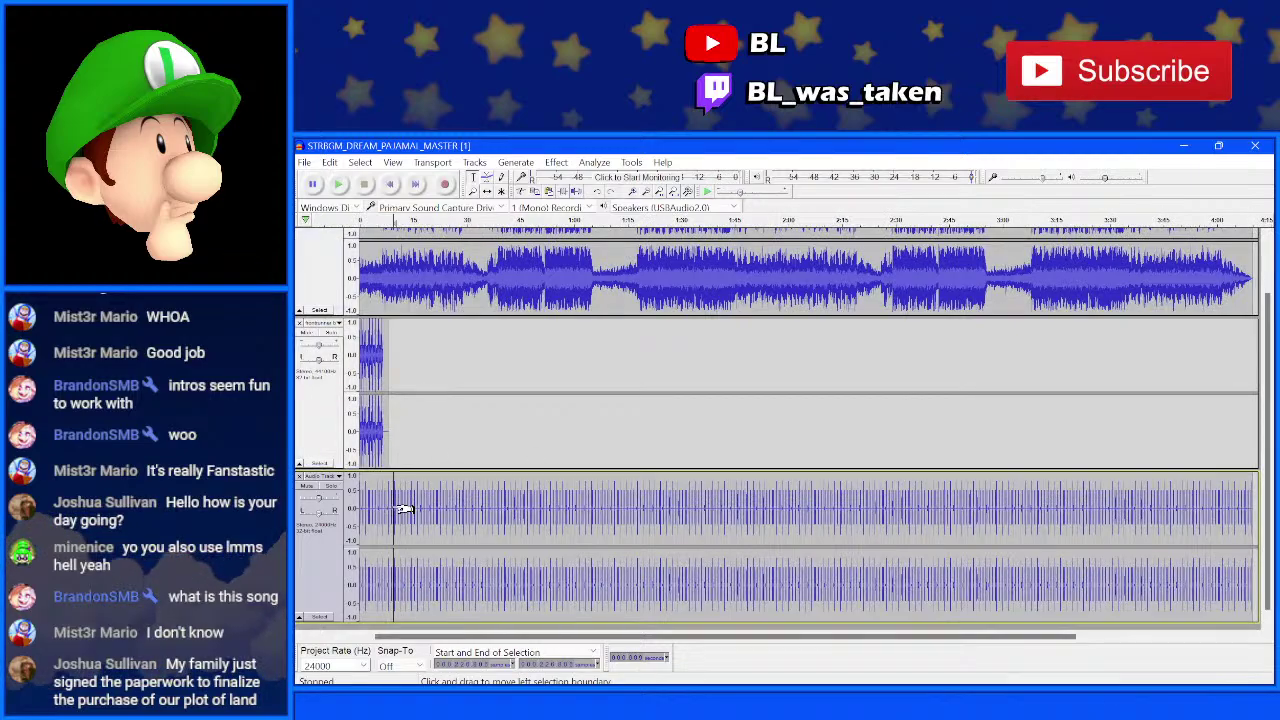
- Place the edit cursor in the drum track exactly at the start of the metronome tick at about 6.49 s
{"action": "key", "text": "ctrl+1"}
{"action": "key", "text": "ctrl+1"}
{"action": "key", "text": "ctrl+1"}
{"action": "key", "text": "ctrl+1"}
{"action": "key", "text": "ctrl+1"}
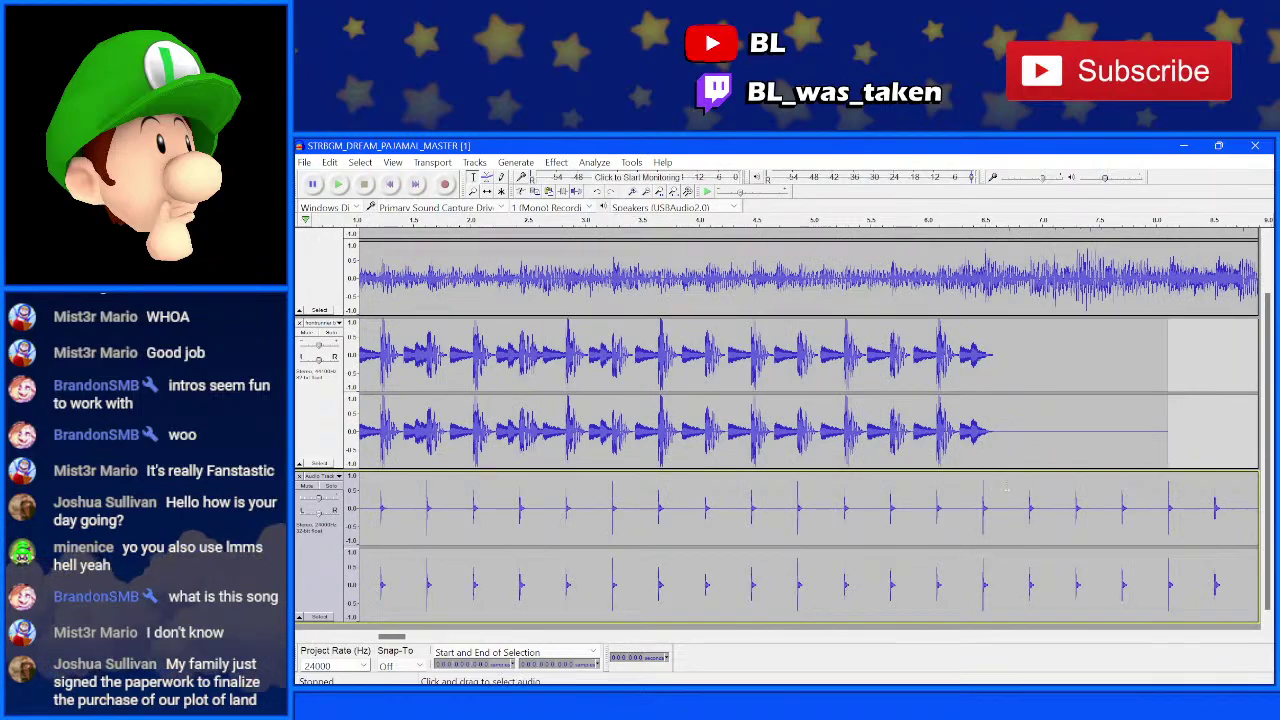
{"action": "scroll", "coordinate": [966, 509], "scroll_direction": "right", "scroll_amount": 10}
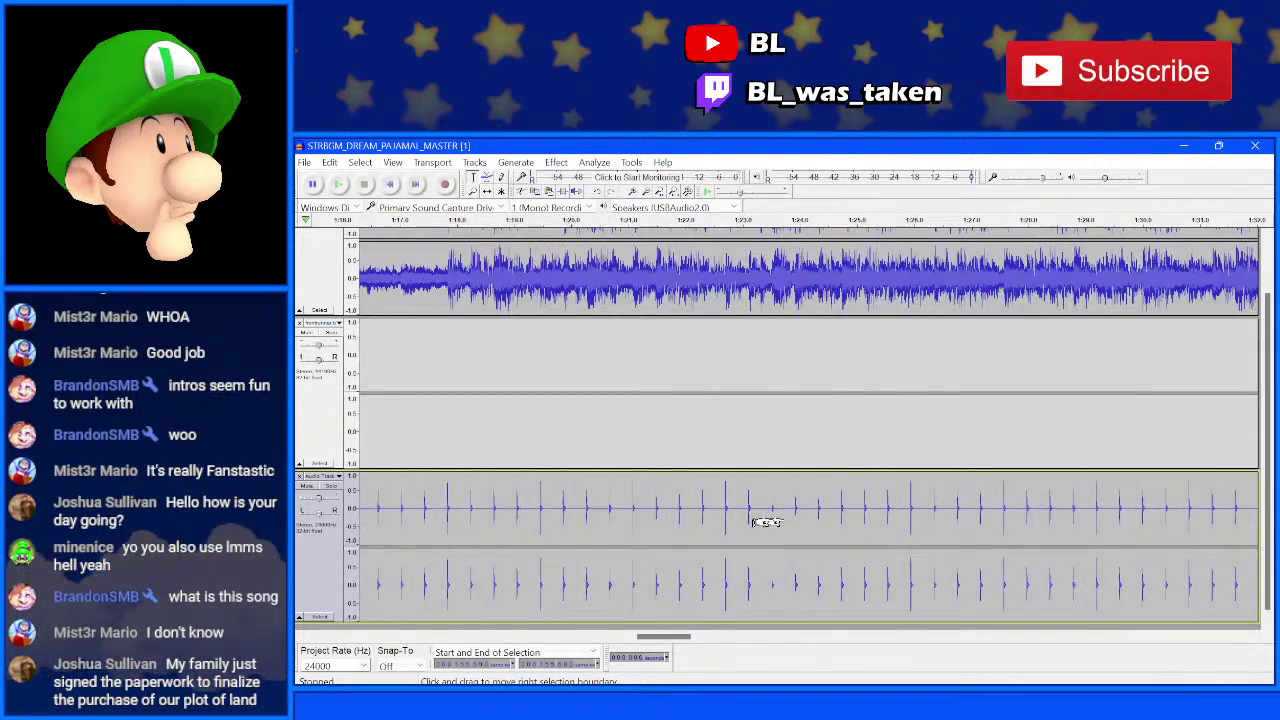
{"action": "scroll", "coordinate": [575, 522], "scroll_direction": "up", "scroll_amount": 1}
{"action": "left_click_drag", "start_coordinate": [660, 637], "coordinate": [389, 611]}
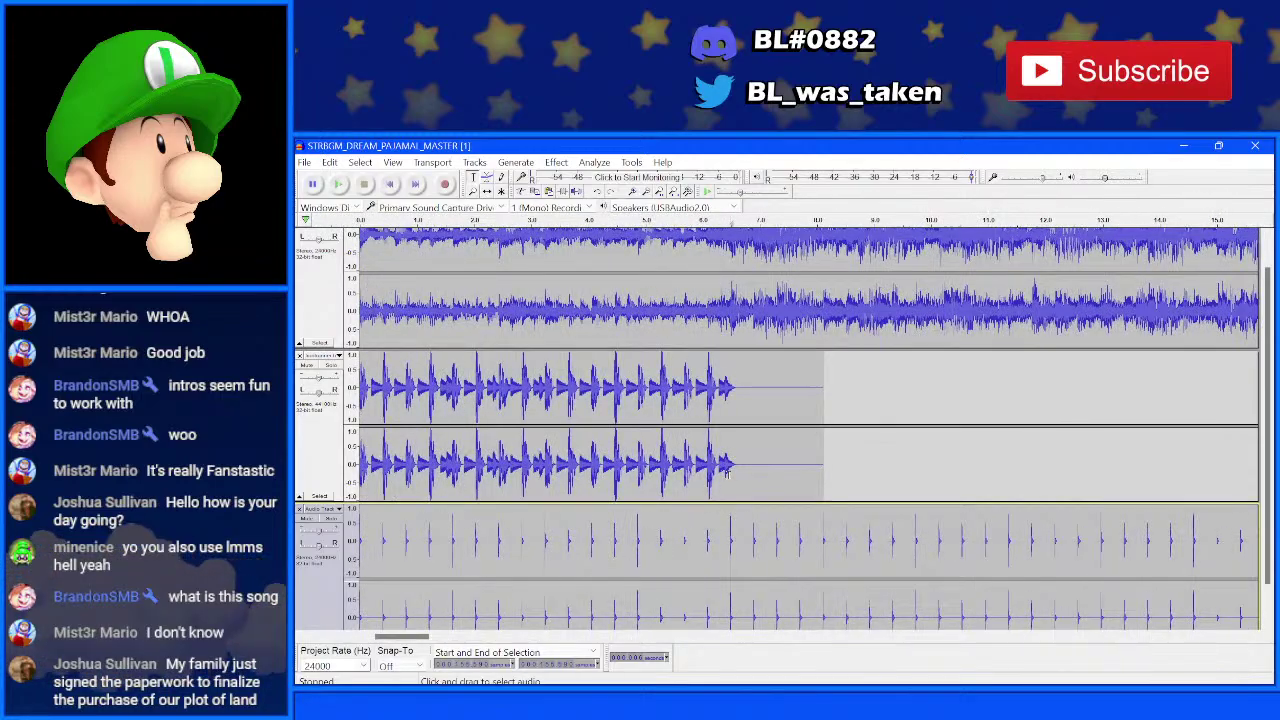
{"action": "scroll", "coordinate": [687, 486], "scroll_direction": "up", "scroll_amount": 7, "text": "ctrl"}
{"action": "scroll", "coordinate": [687, 486], "scroll_direction": "up", "scroll_amount": 2, "text": "ctrl"}
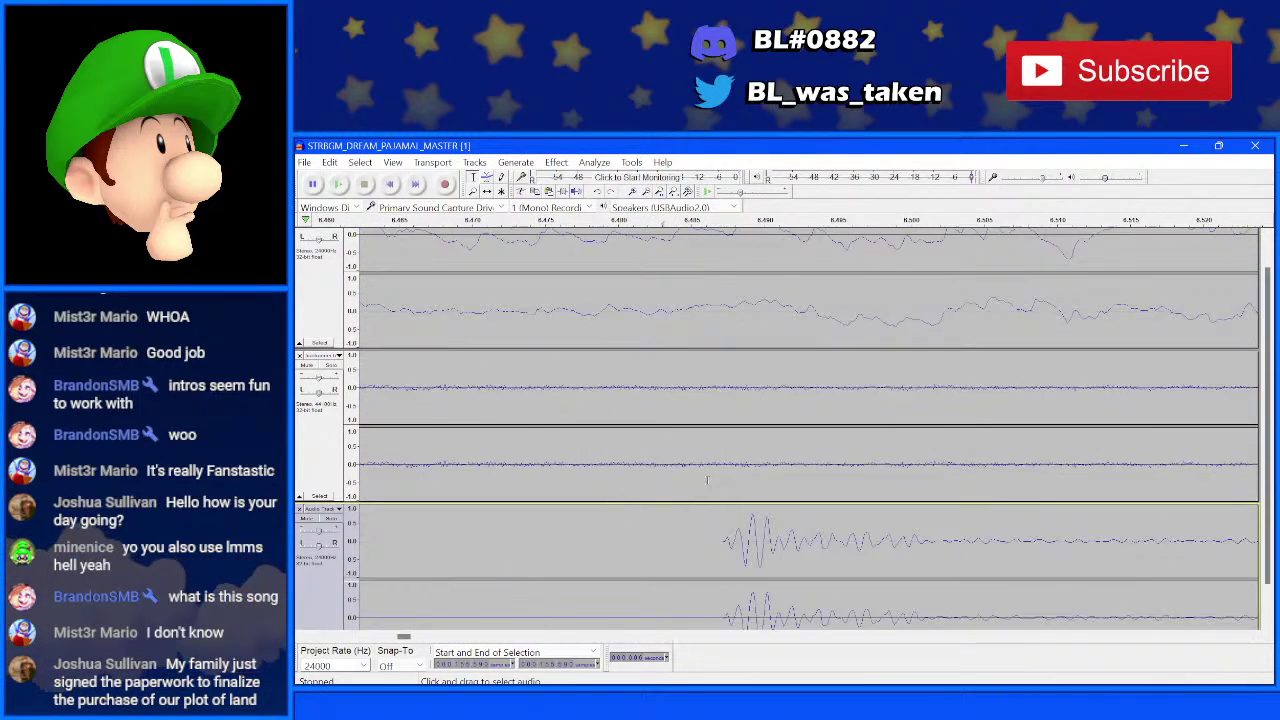
{"action": "left_click", "coordinate": [712, 474]}
{"action": "key", "text": "shift+Home"}
{"action": "left_click", "coordinate": [730, 458]}
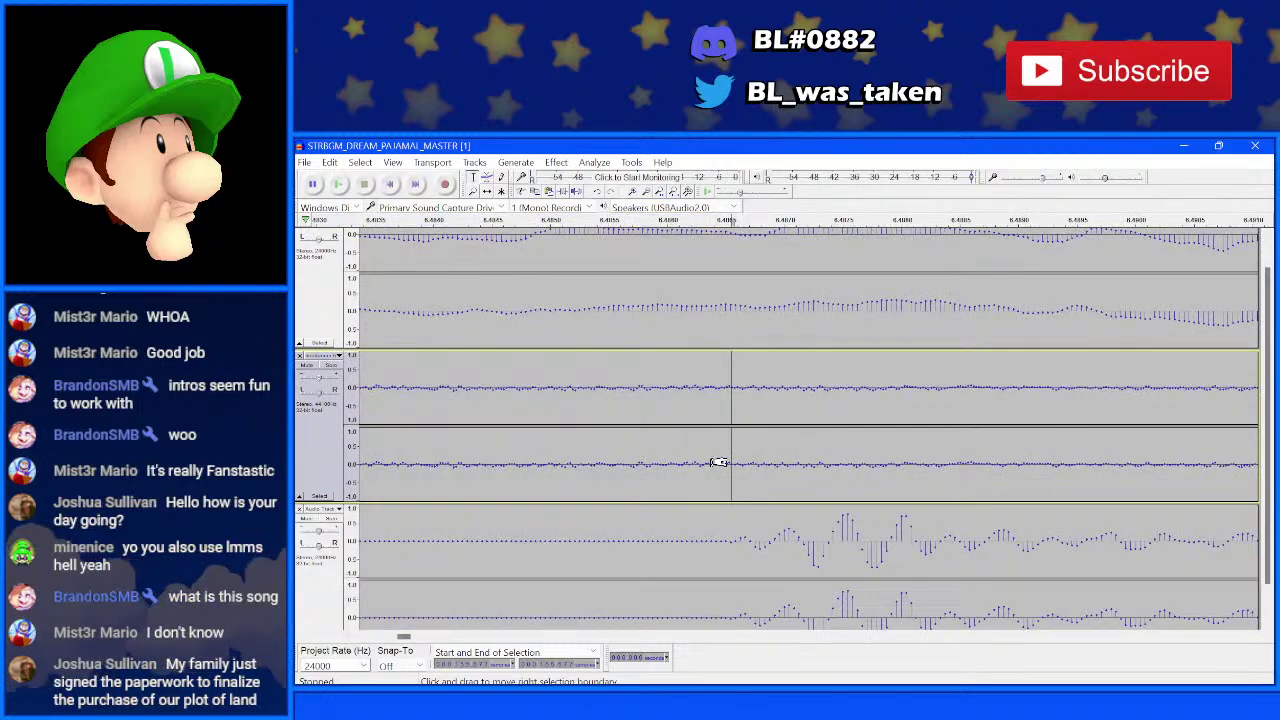
{"action": "scroll", "coordinate": [722, 460], "scroll_direction": "down", "scroll_amount": 2, "text": "ctrl"}
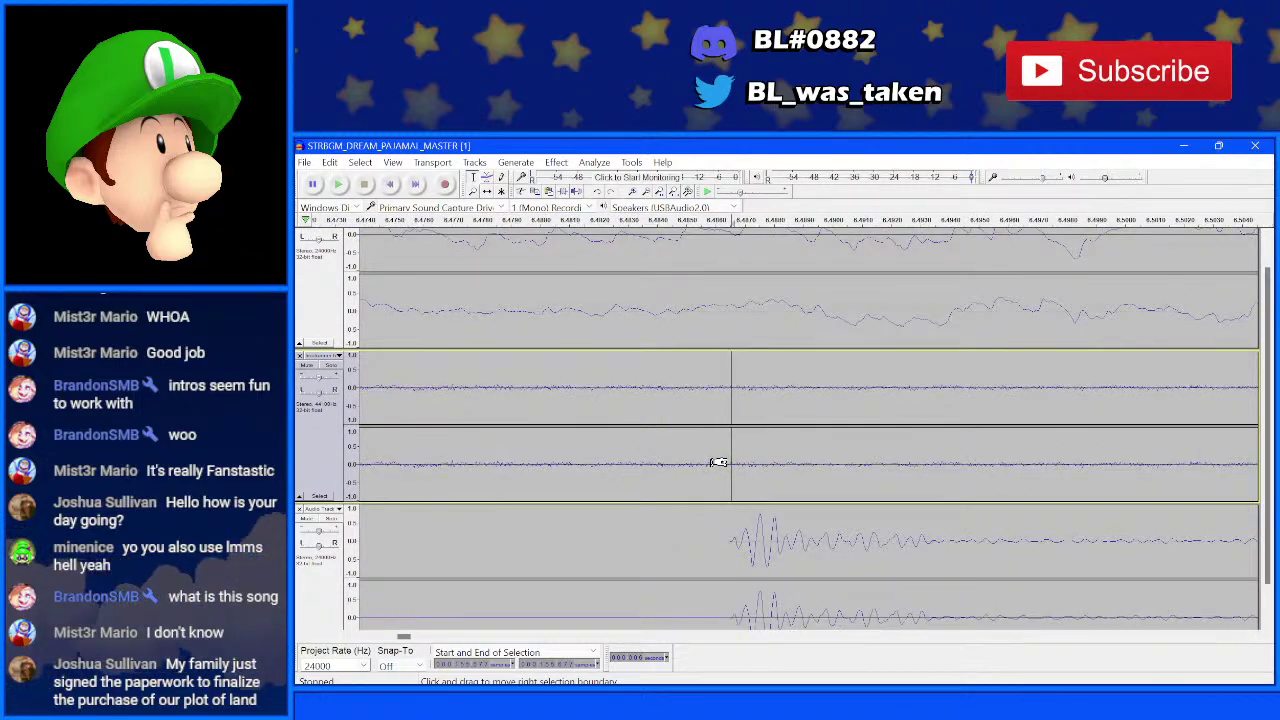
{"action": "scroll", "coordinate": [718, 462], "scroll_direction": "down", "scroll_amount": 1}
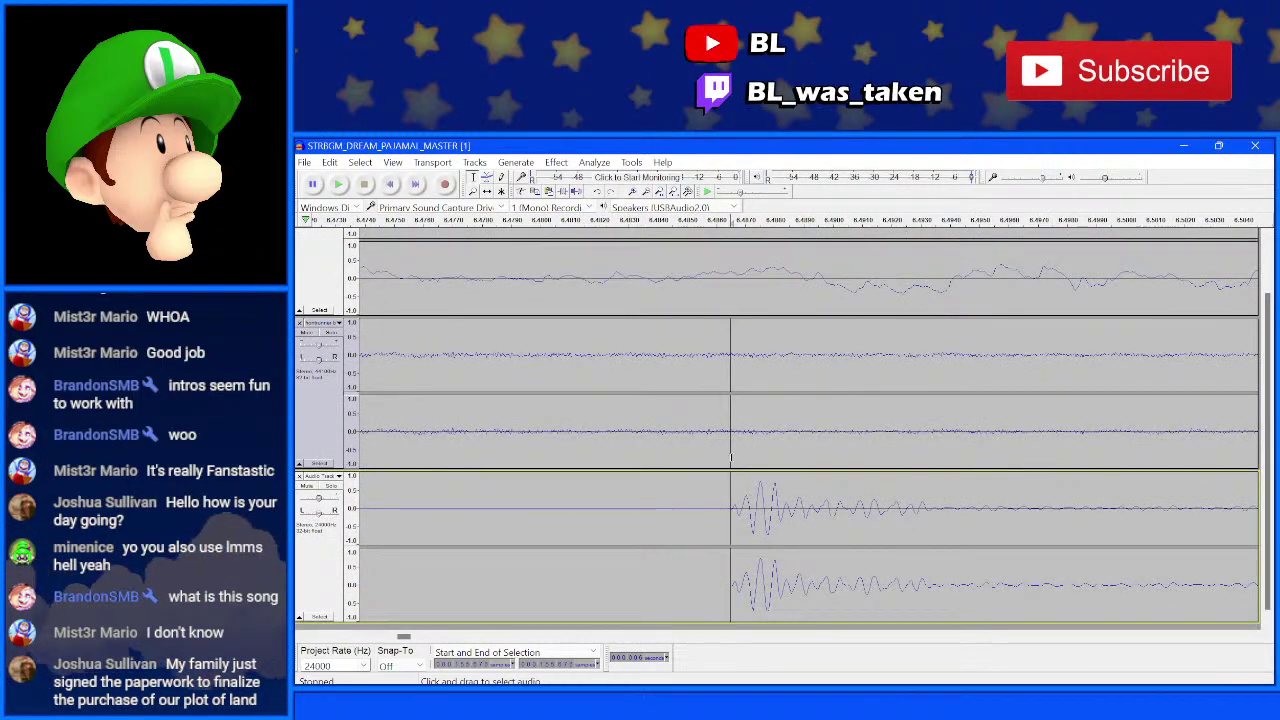
{"action": "left_click", "coordinate": [718, 462]}
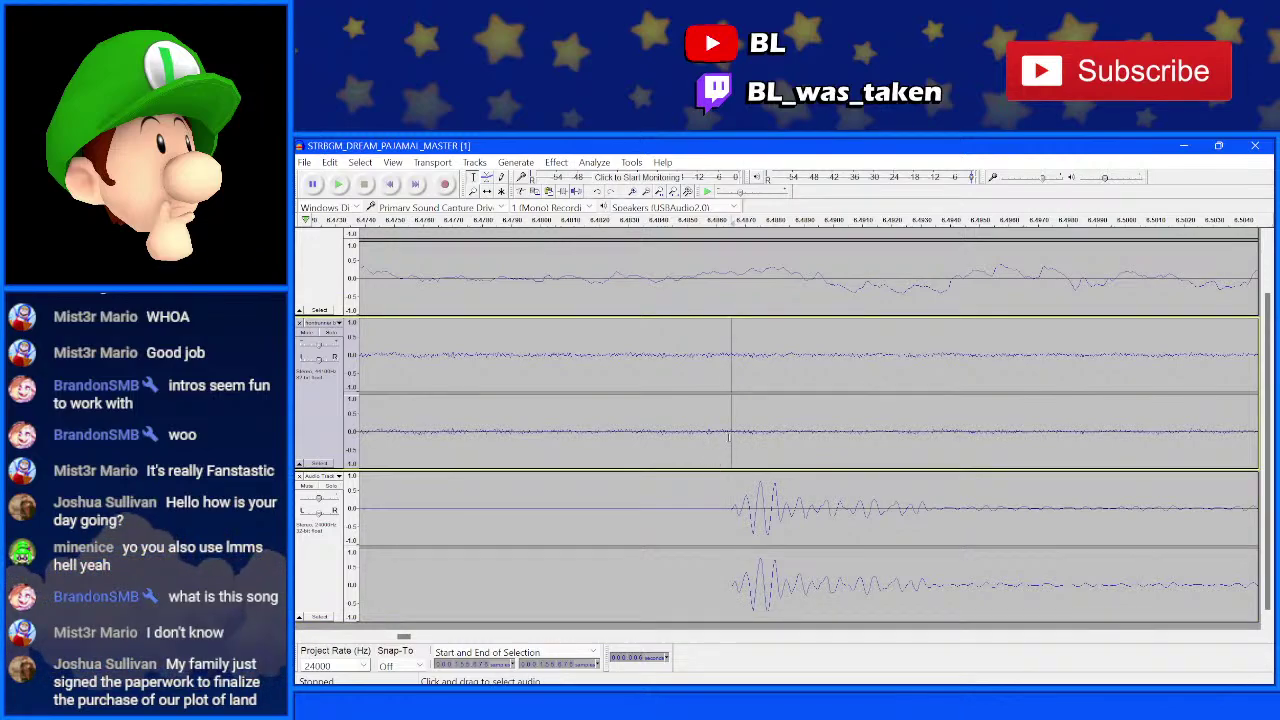
- Delete the drum track's trailing audio from the metronome tick at about 6.49 s to its end
{"action": "left_click_drag", "start_coordinate": [716, 441], "coordinate": [1090, 420]}
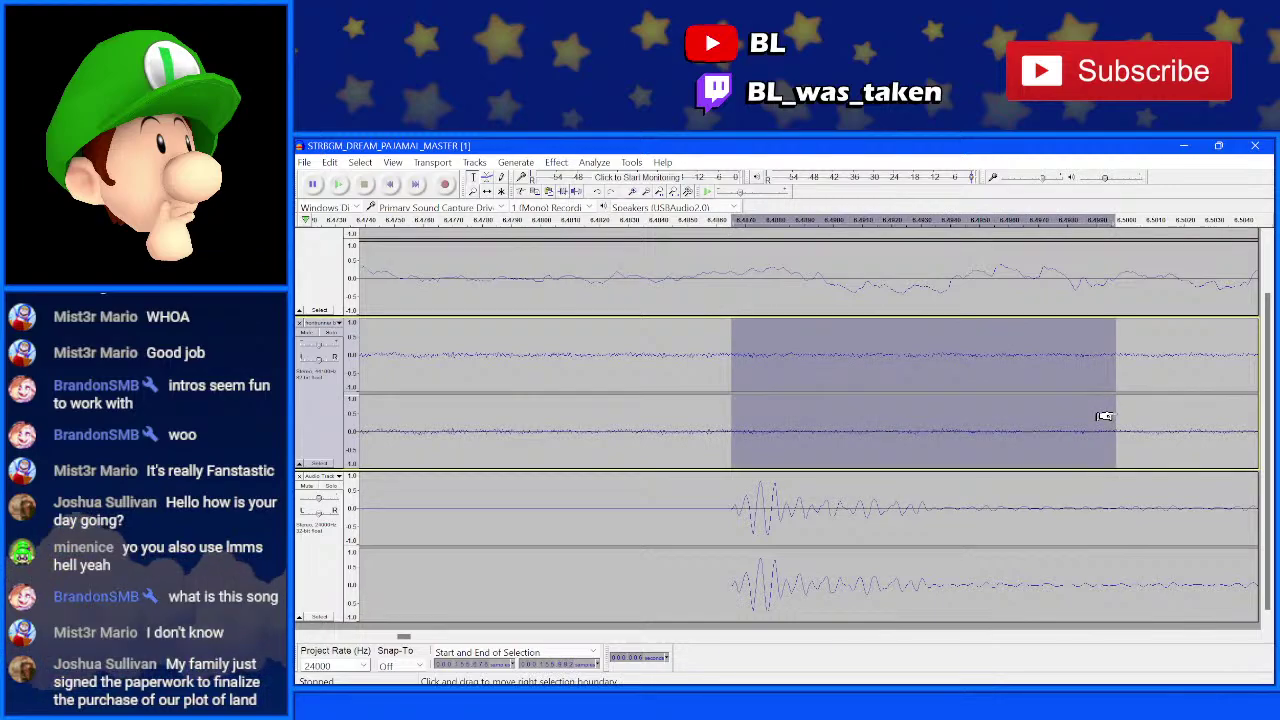
{"action": "scroll", "coordinate": [1100, 417], "scroll_direction": "down", "scroll_amount": 8, "text": "ctrl"}
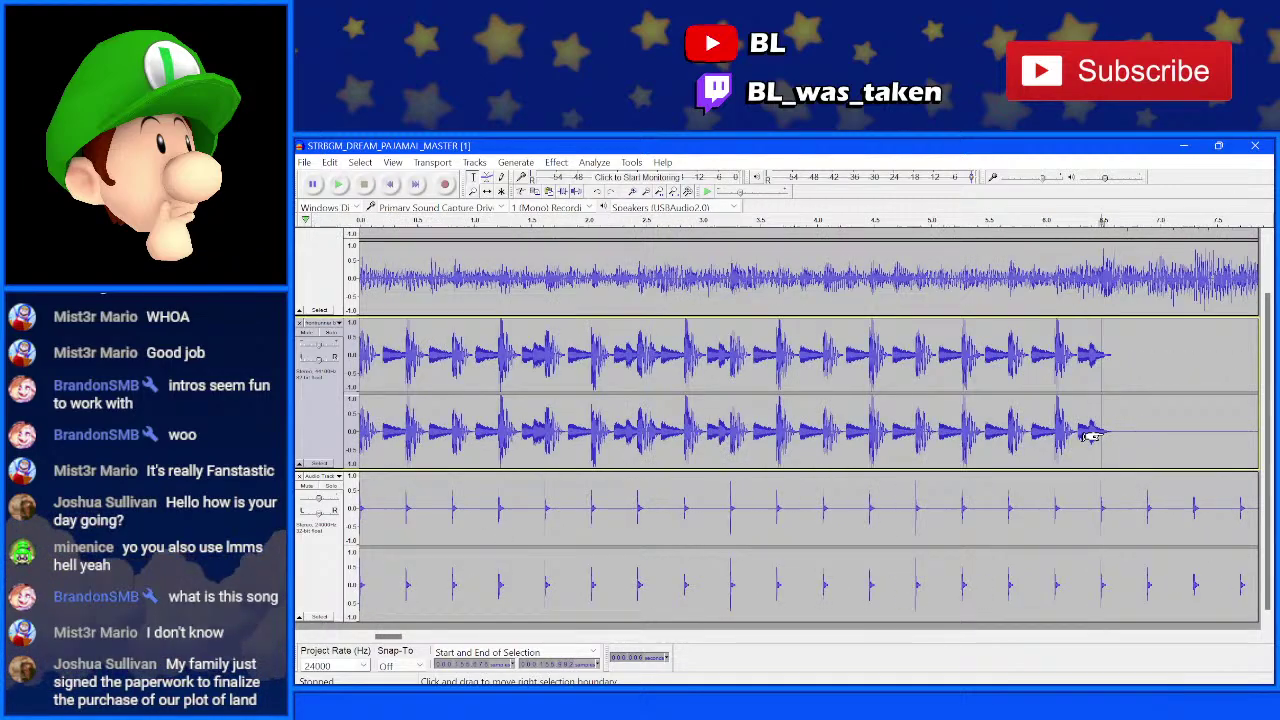
{"action": "mouse_move", "coordinate": [1108, 430]}
{"action": "left_mouse_down"}
{"action": "mouse_move", "coordinate": [1262, 430]}
{"action": "mouse_move", "coordinate": [1237, 434]}
{"action": "left_mouse_up"}
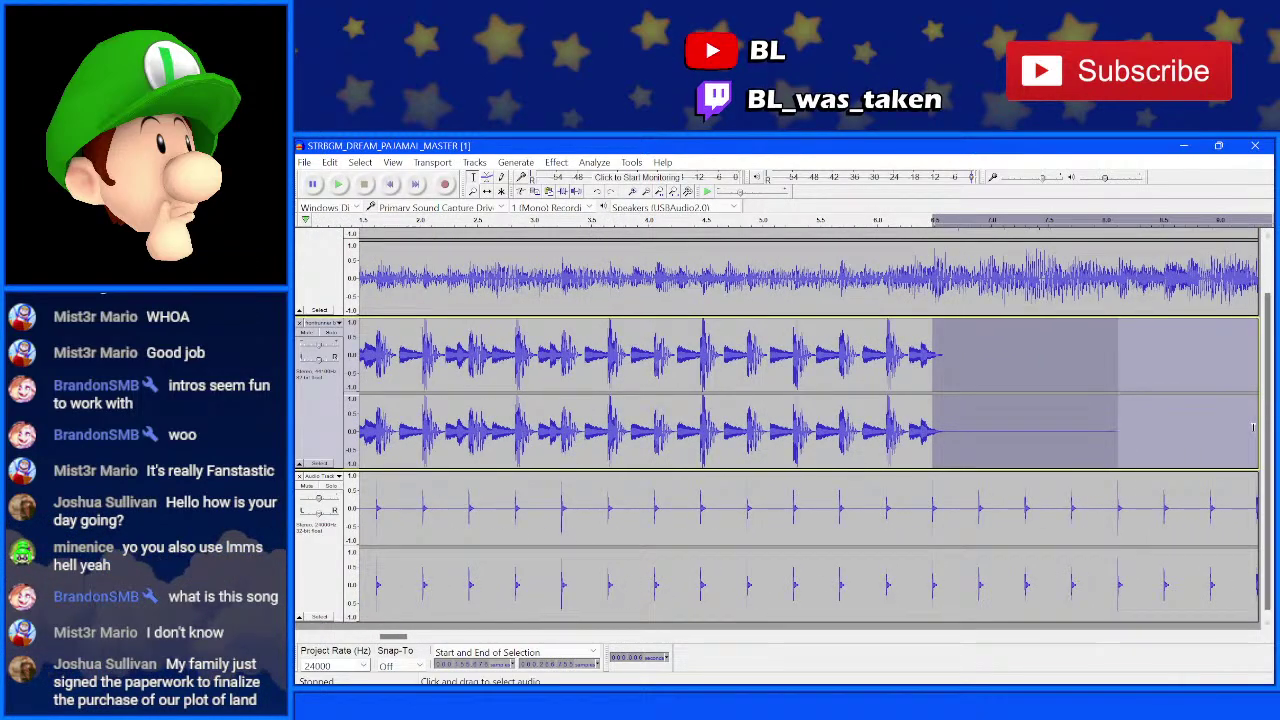
{"action": "left_click", "coordinate": [1237, 434]}
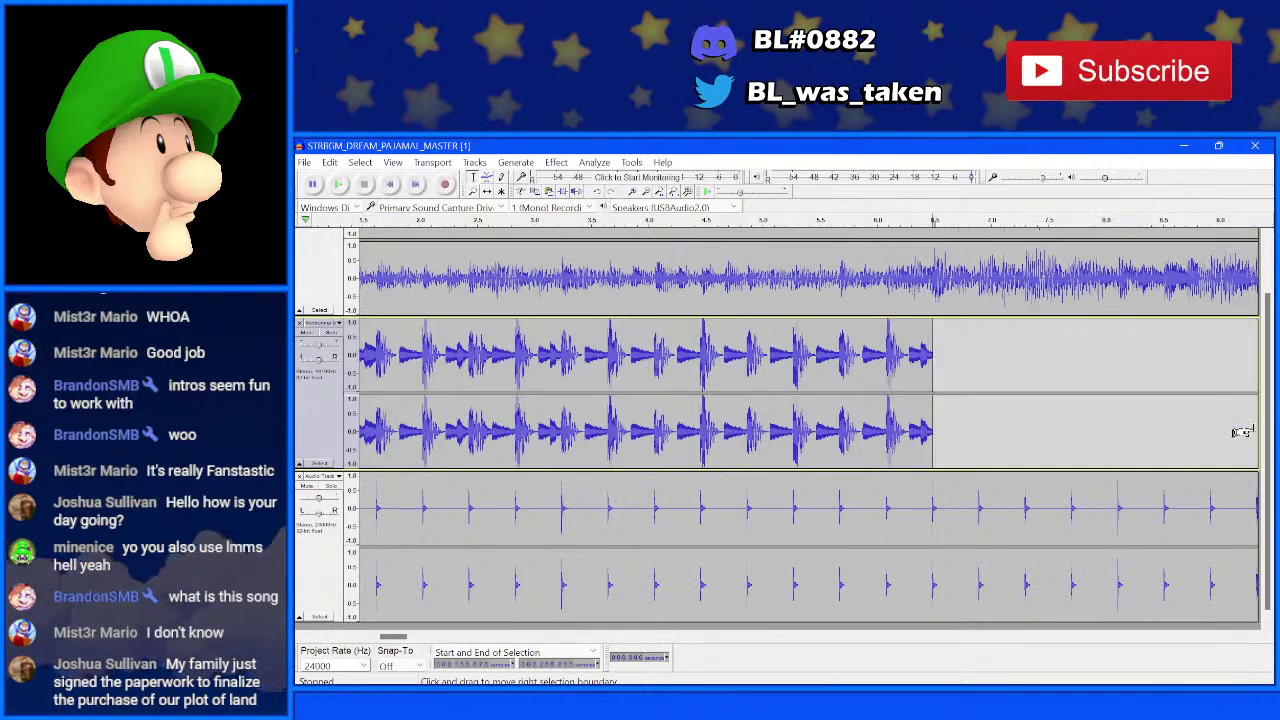
- Paste the copied drum loop end to end in the drum track until it just passes the song's end, undoing the surplus paste
{"action": "double_click", "coordinate": [754, 438]}
{"action": "key", "text": "End"}
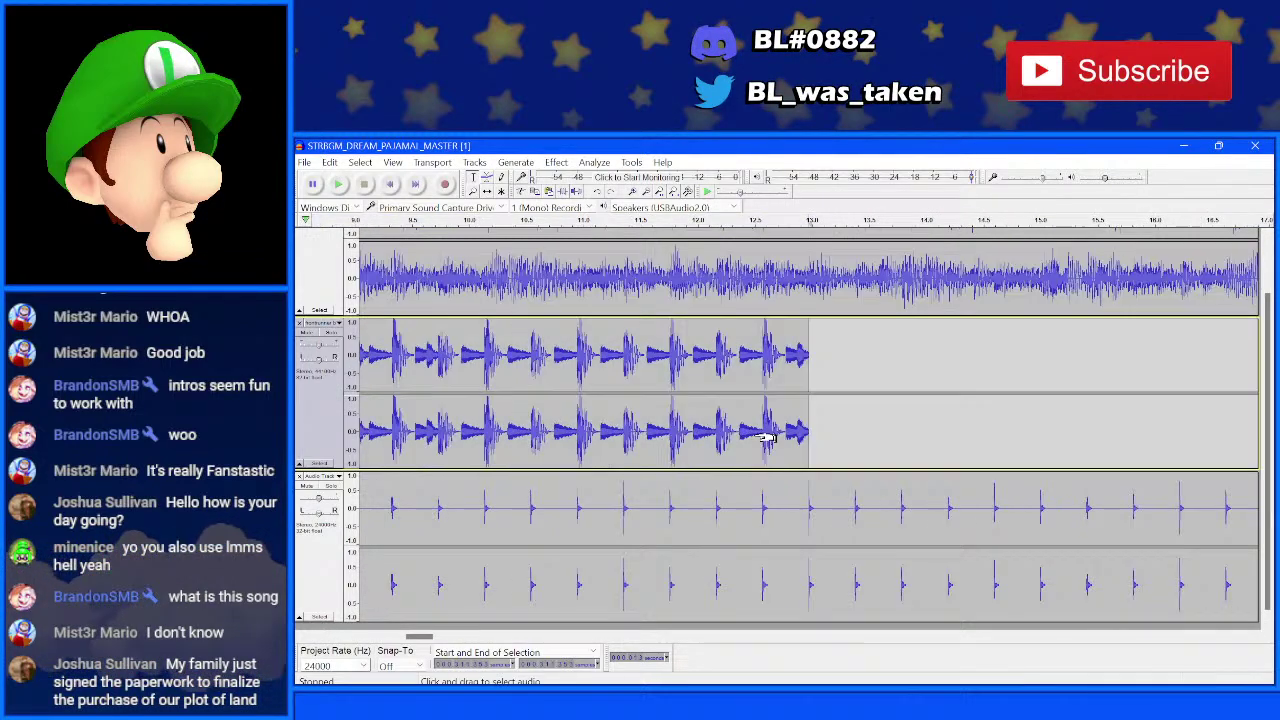
{"action": "key", "text": "ctrl+v"}
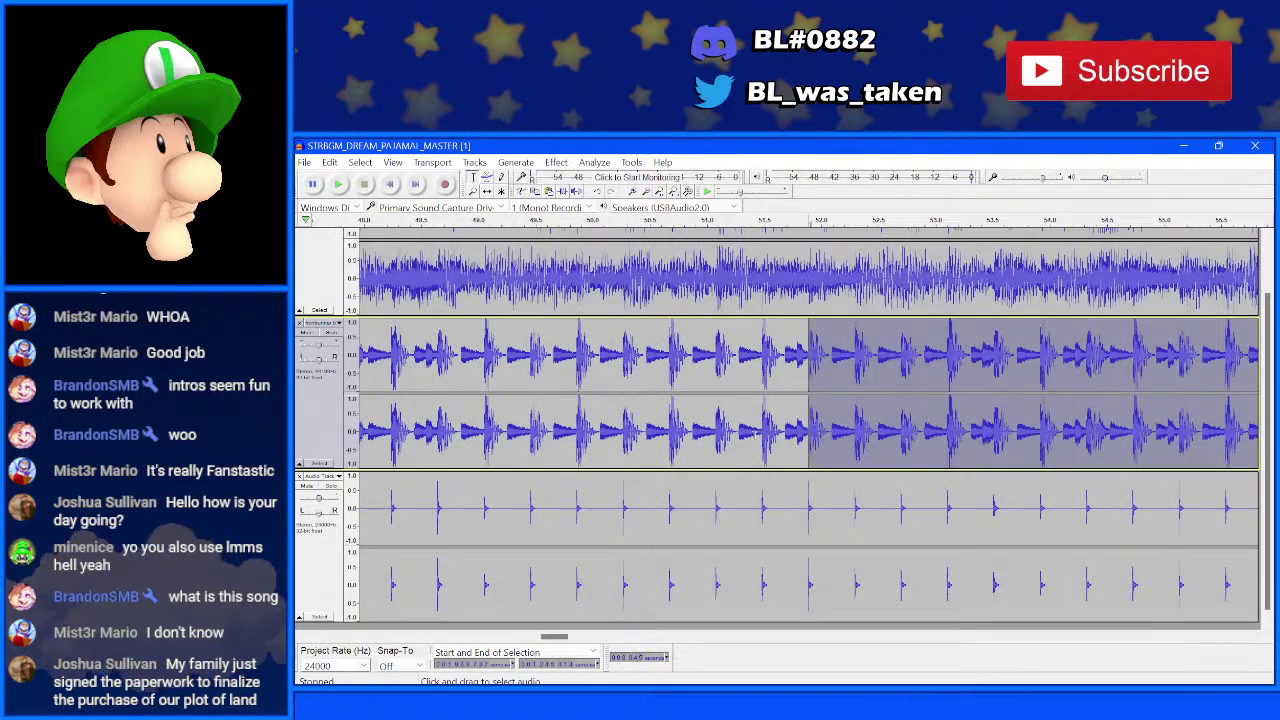
{"action": "key", "text": "End"}
{"action": "key", "text": "ctrl+v"}
{"action": "key", "text": "End"}
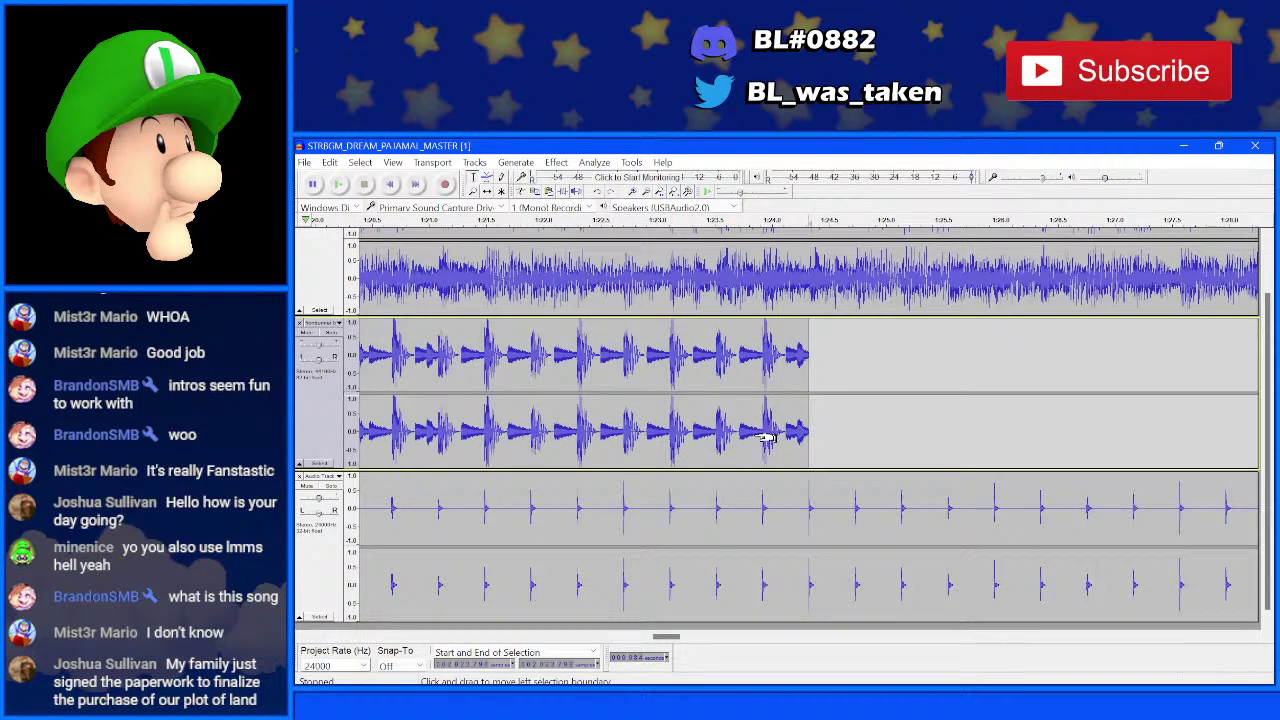
{"action": "key", "text": "ctrl+v"}
{"action": "key", "text": "End"}
{"action": "key", "text": "ctrl+v"}
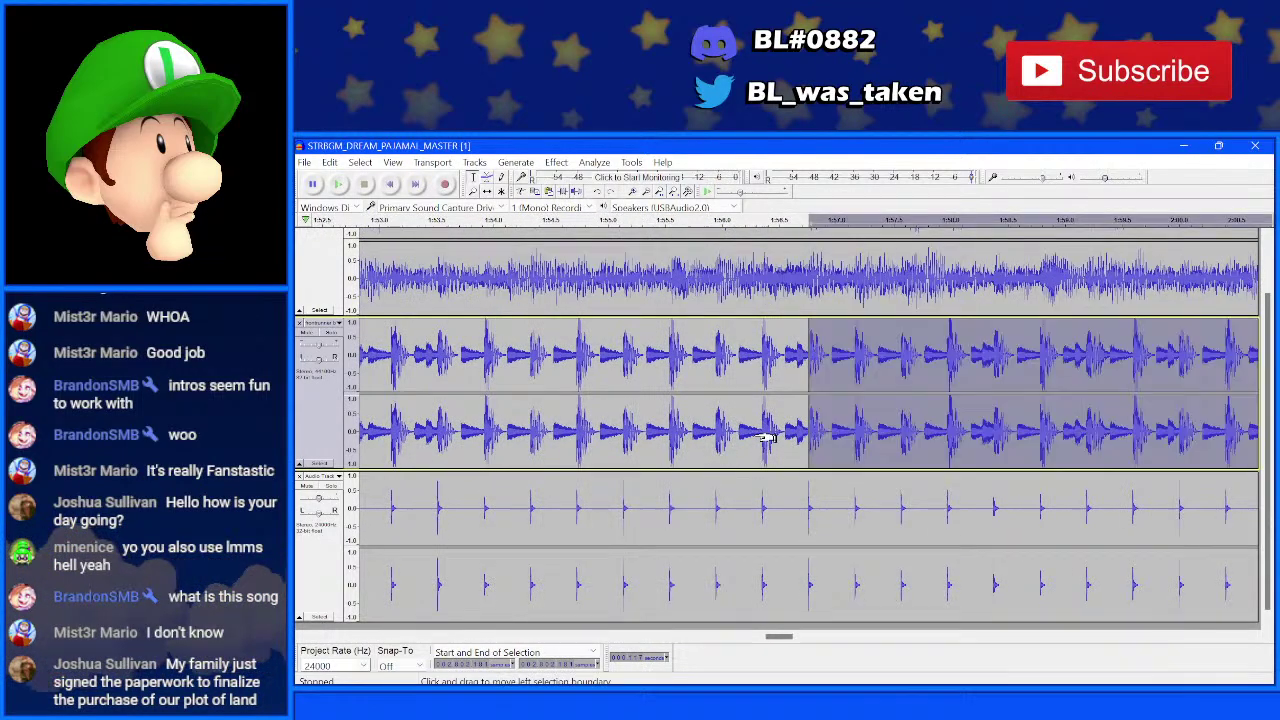
{"action": "key", "text": "End"}
{"action": "key", "text": "ctrl+v"}
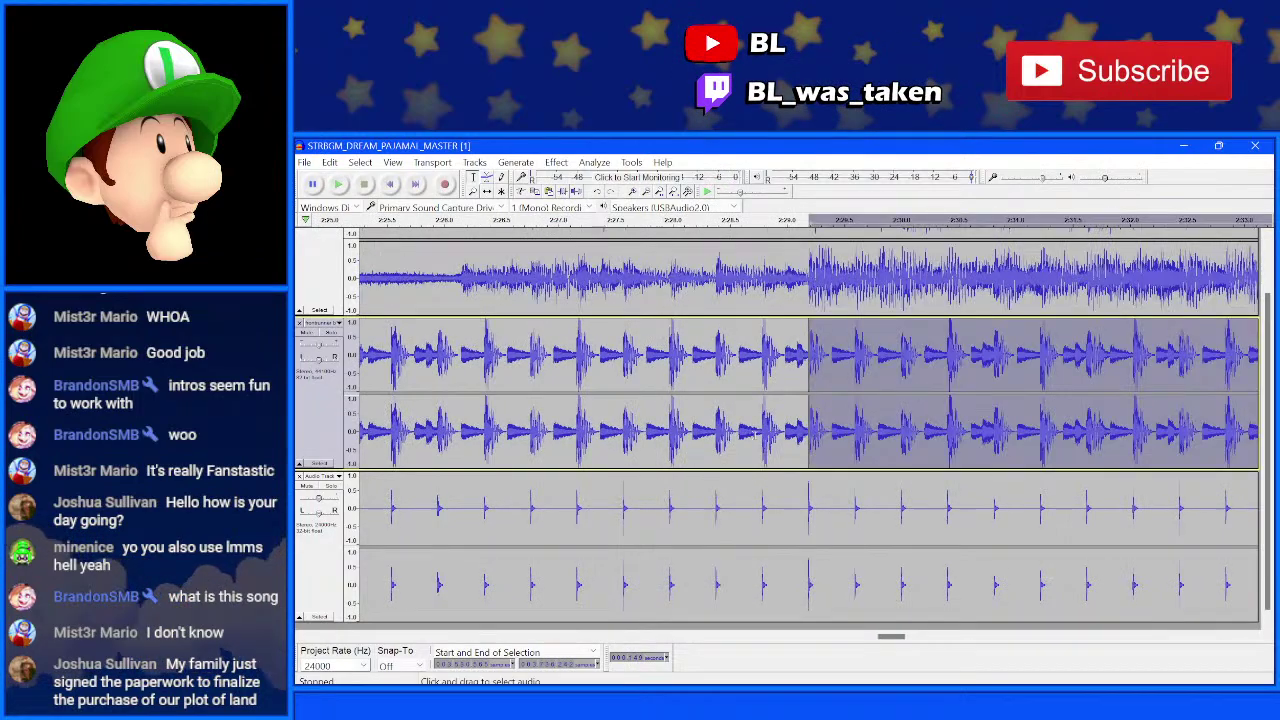
{"action": "key", "text": "End"}
{"action": "key", "text": "ctrl+v"}
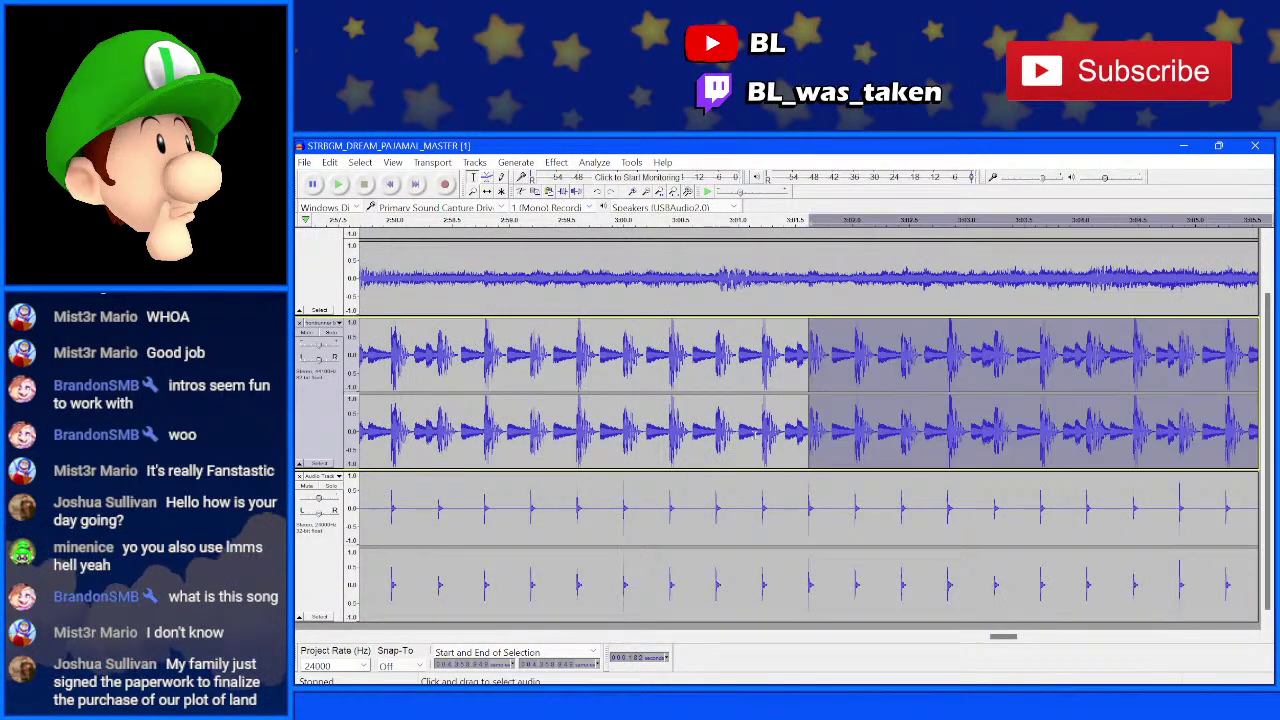
{"action": "key", "text": "End"}
{"action": "key", "text": "ctrl+v"}
{"action": "key", "text": "End"}
{"action": "key", "text": "ctrl+v"}
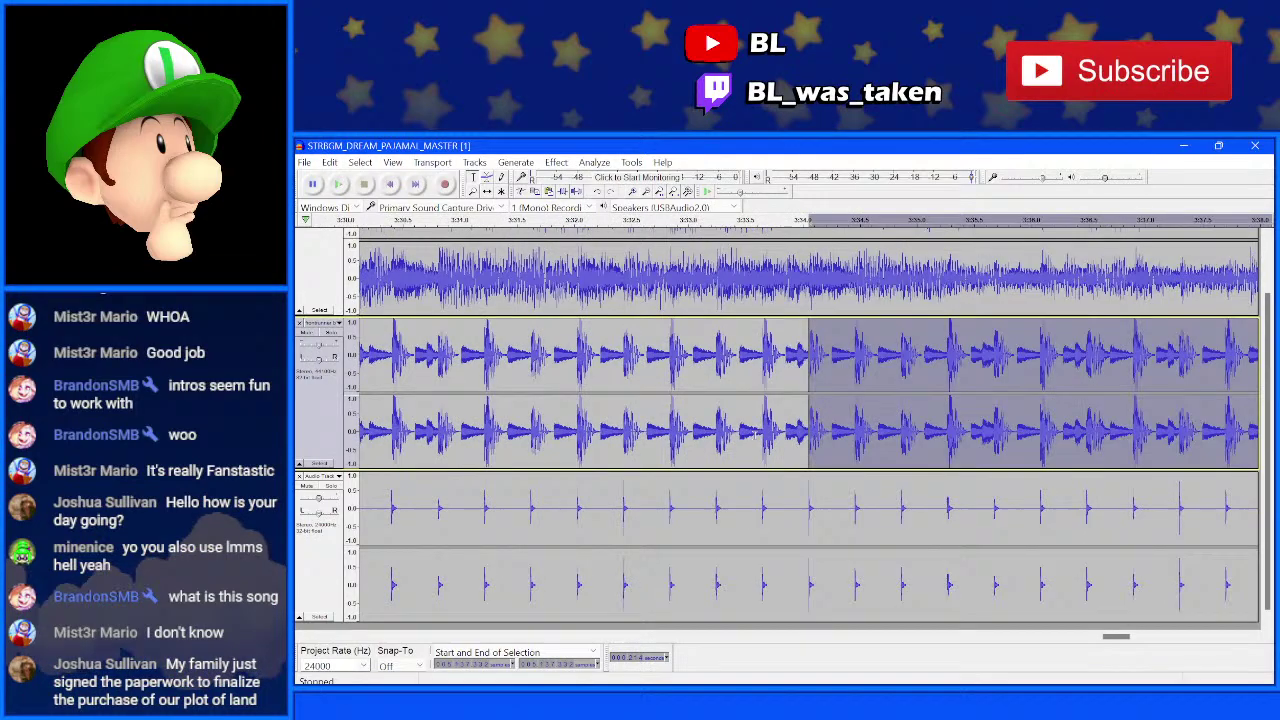
{"action": "key", "text": "End"}
{"action": "key", "text": "ctrl+v"}
{"action": "key", "text": "End"}
{"action": "key", "text": "ctrl+v"}
{"action": "key", "text": "End"}
{"action": "key", "text": "ctrl+v"}
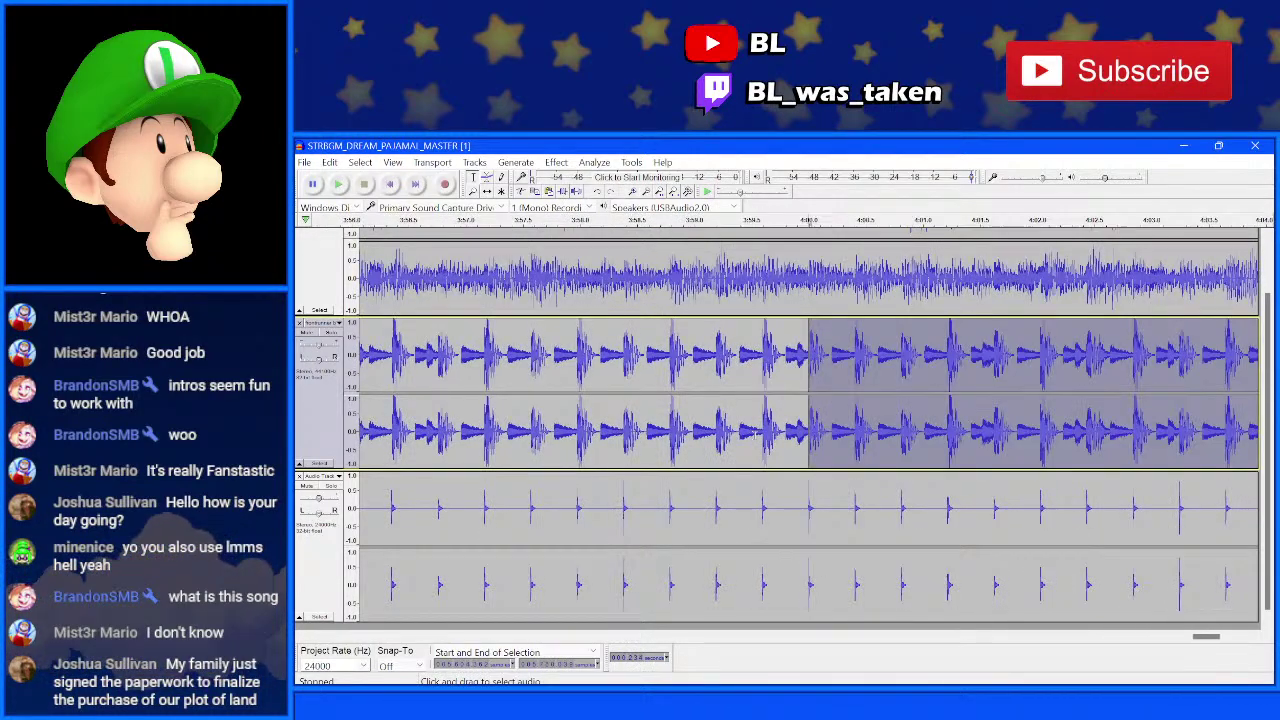
{"action": "key", "text": "End"}
{"action": "key", "text": "ctrl+v"}
{"action": "key", "text": "End"}
{"action": "key", "text": "ctrl+v"}
{"action": "key", "text": "End"}
{"action": "key", "text": "ctrl+v"}
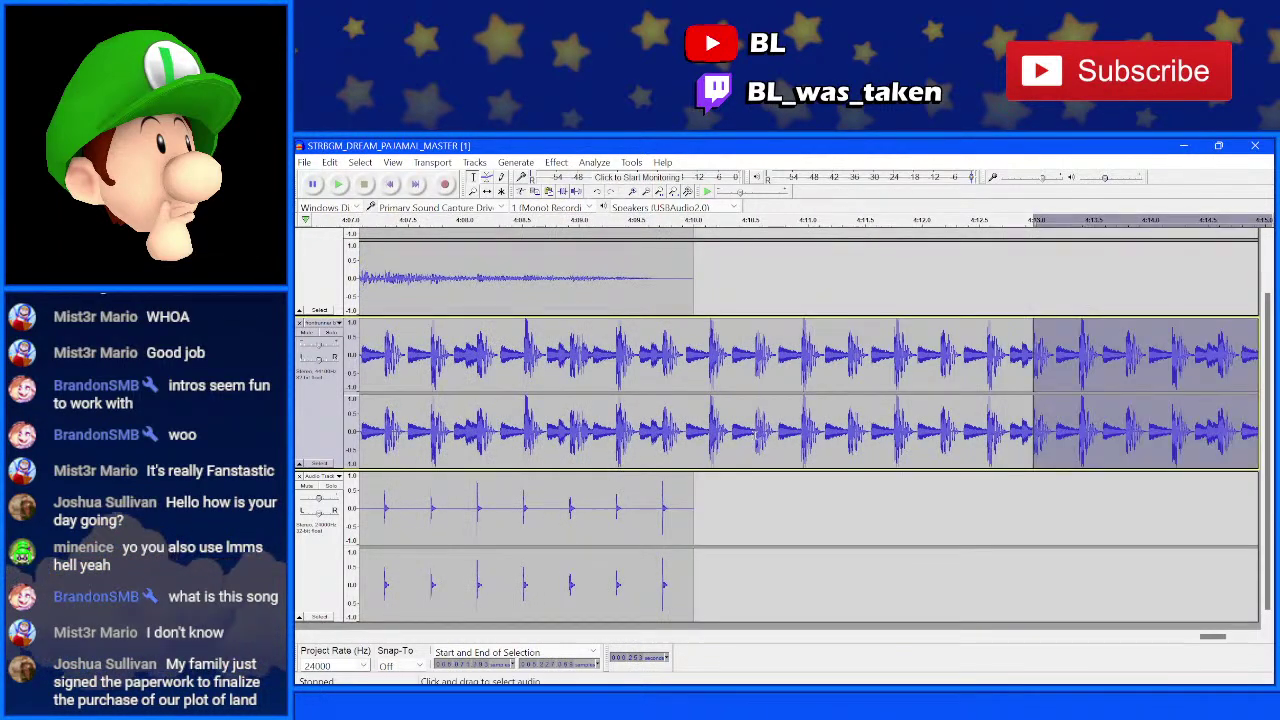
{"action": "key", "text": "ctrl+z"}
- Select the whole drum track and join all its pasted clips into a single clip
{"action": "key", "text": "ctrl+3"}
{"action": "key", "text": "ctrl+3"}
{"action": "key", "text": "ctrl+3"}
{"action": "key", "text": "ctrl+3"}
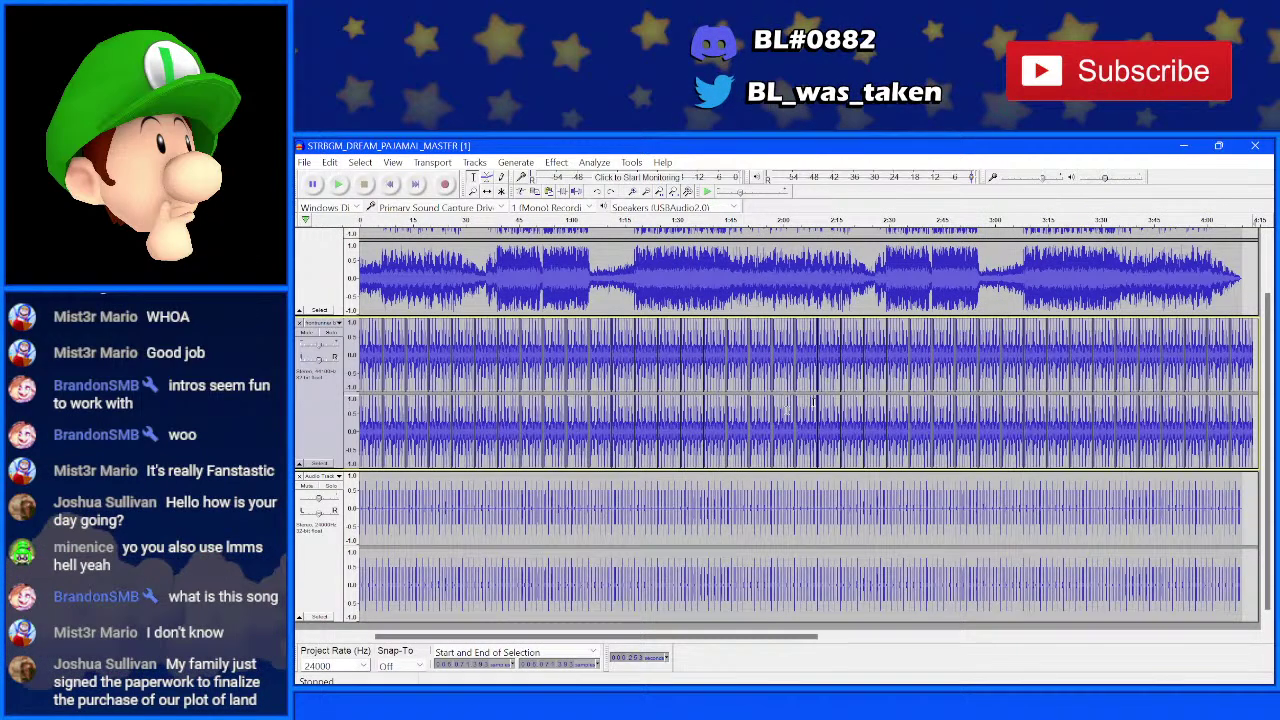
{"action": "key", "text": "ctrl+3"}
{"action": "key", "text": "ctrl+3"}
{"action": "key", "text": "ctrl+3"}
{"action": "key", "text": "ctrl+3"}
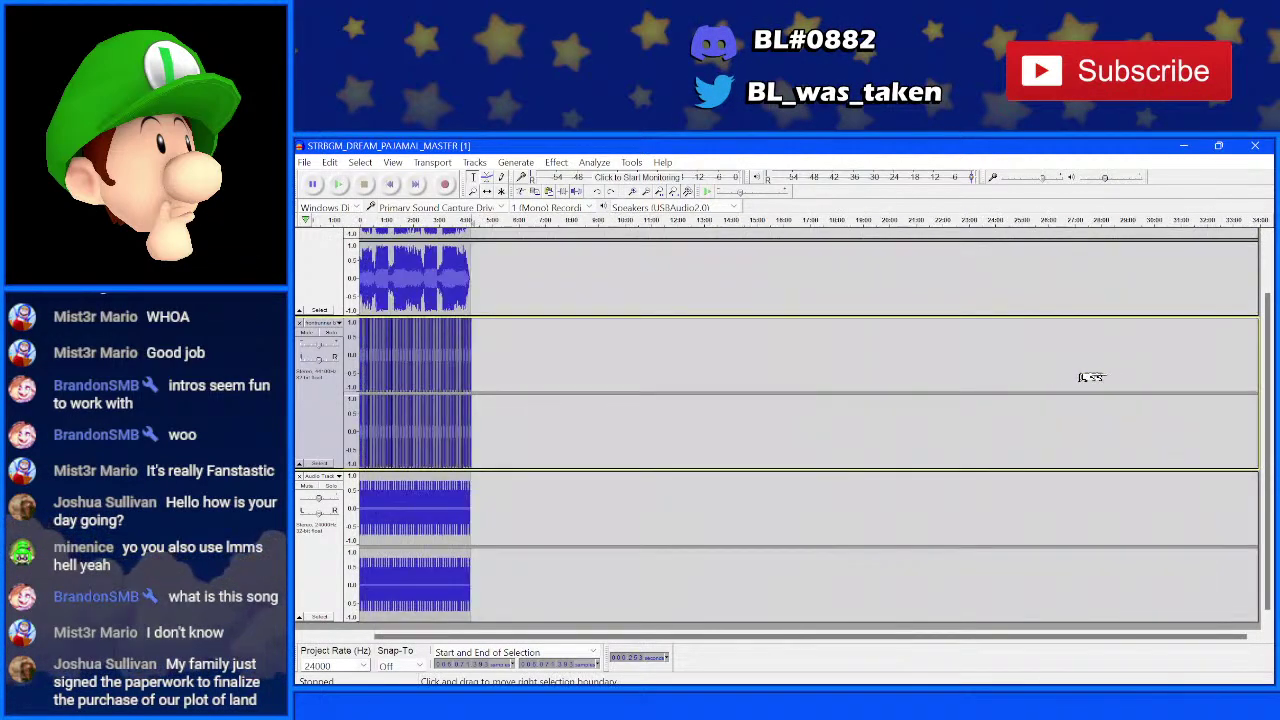
{"action": "left_click_drag", "start_coordinate": [434, 360], "coordinate": [494, 362]}
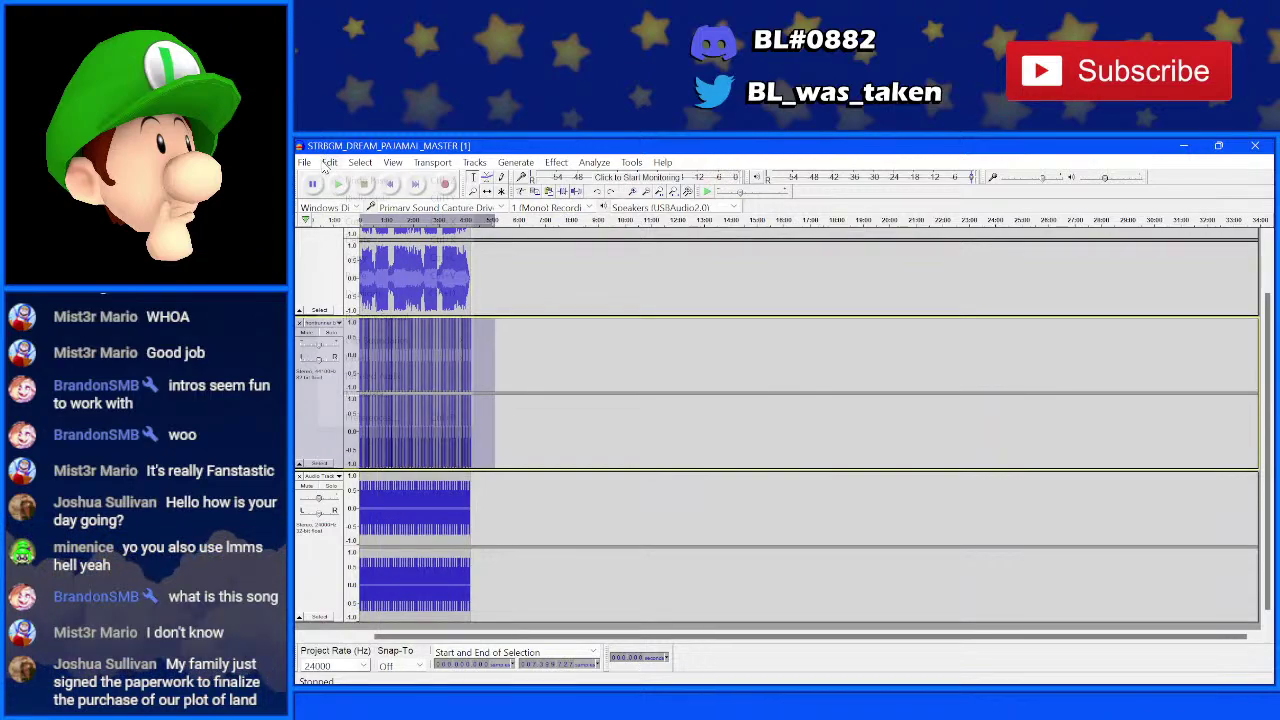
{"action": "left_click", "coordinate": [329, 162]}
{"action": "mouse_move", "coordinate": [466, 345]}
{"action": "left_click", "coordinate": [507, 381]}
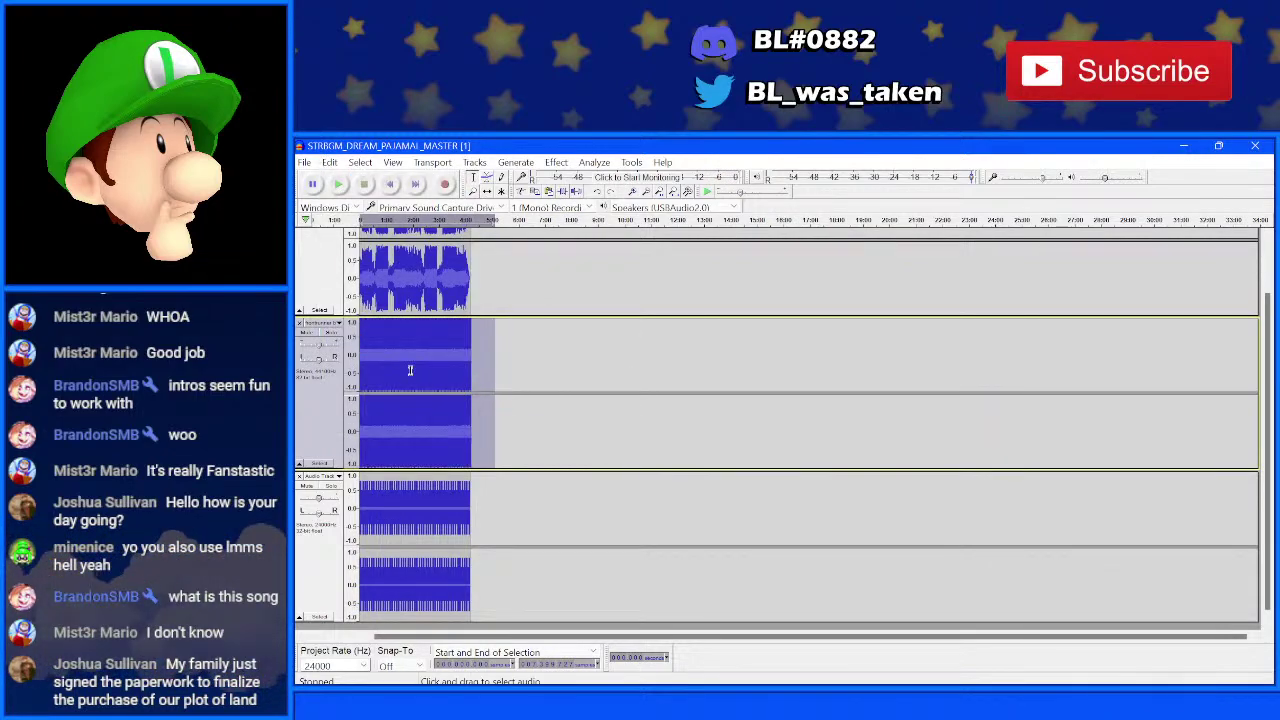
- Remove the metronome rhythm track and play a few seconds of the song with the drums from the start
{"action": "left_click", "coordinate": [409, 358]}
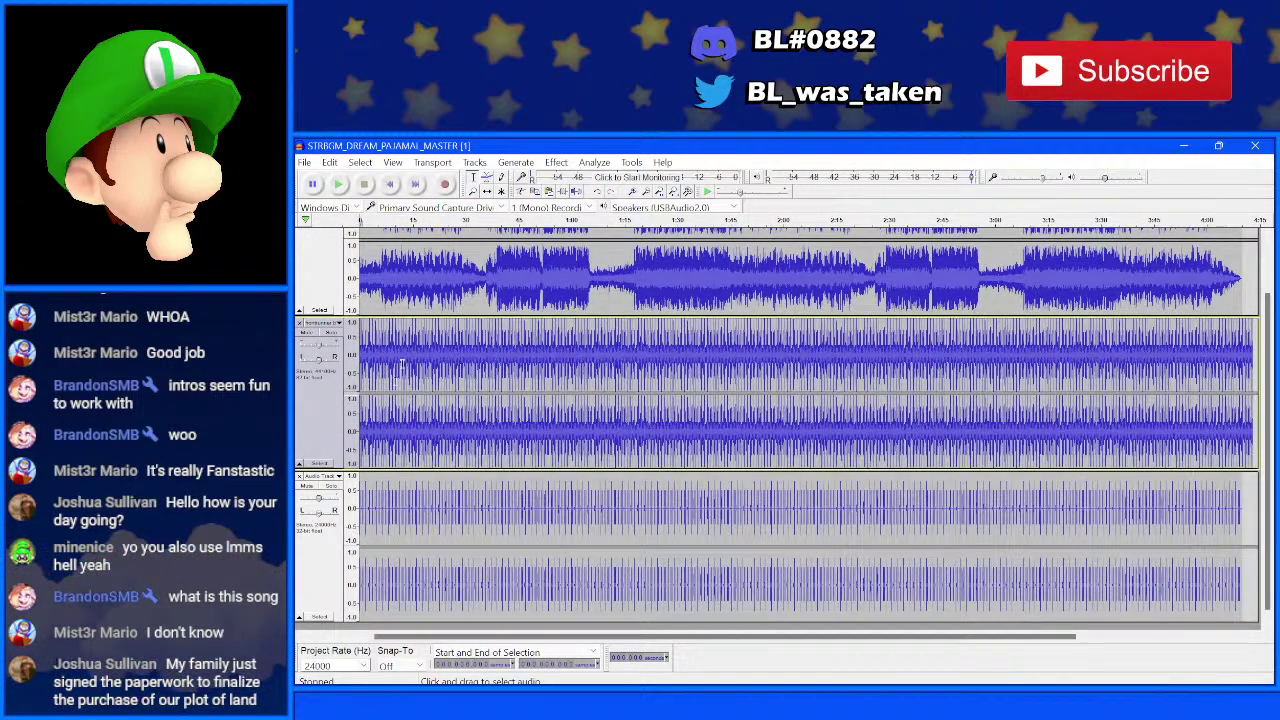
{"action": "scroll", "coordinate": [386, 363], "scroll_direction": "up", "scroll_amount": 3}
{"action": "left_click", "coordinate": [299, 476]}
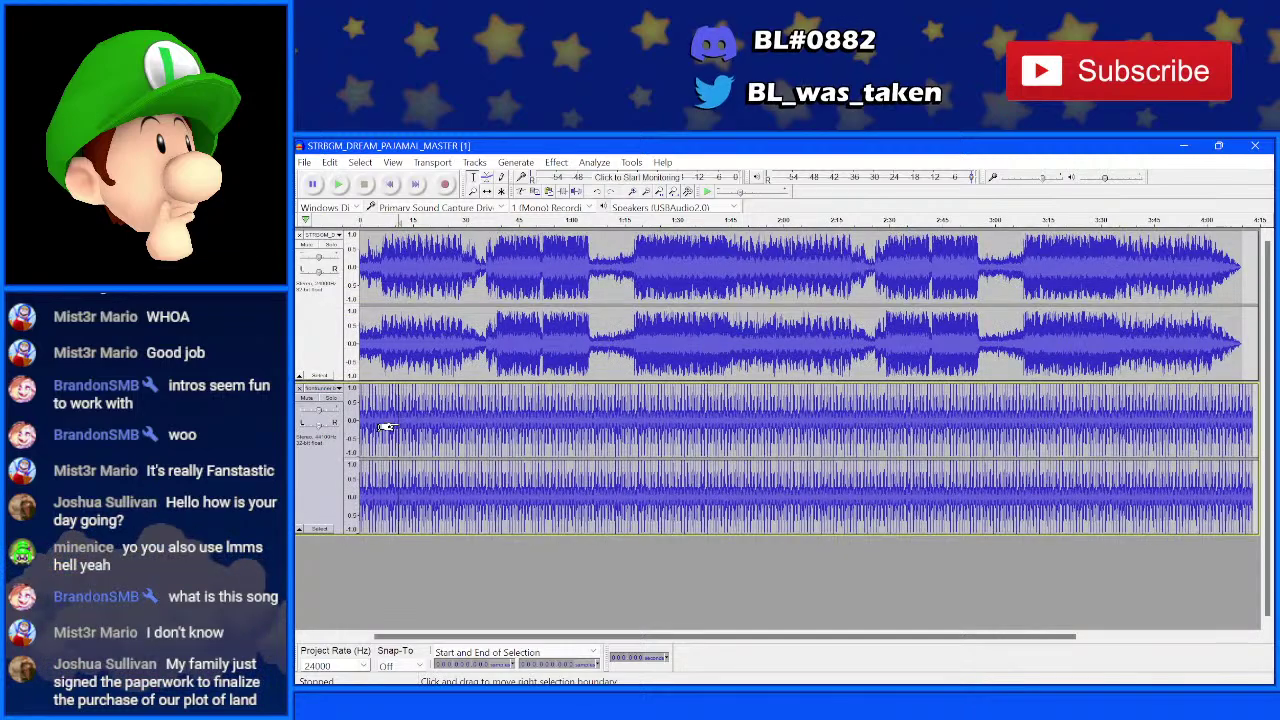
{"action": "key", "text": "space"}
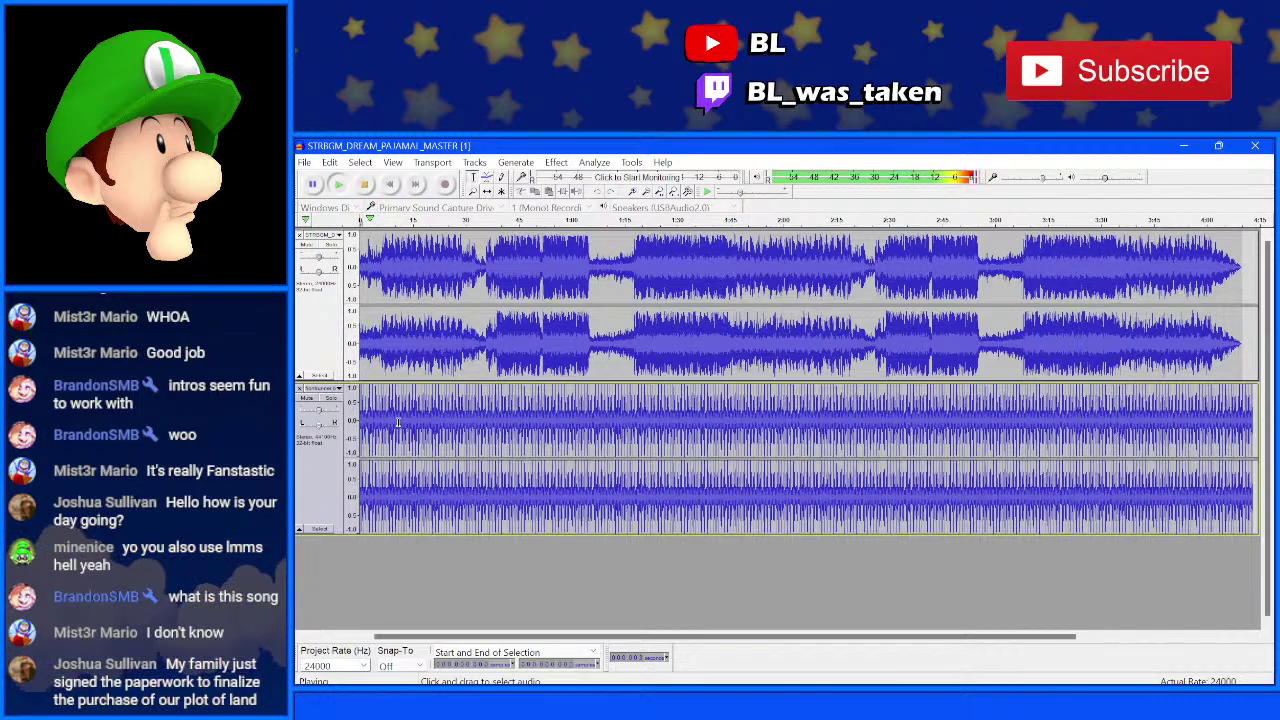
{"action": "key", "text": "space"}
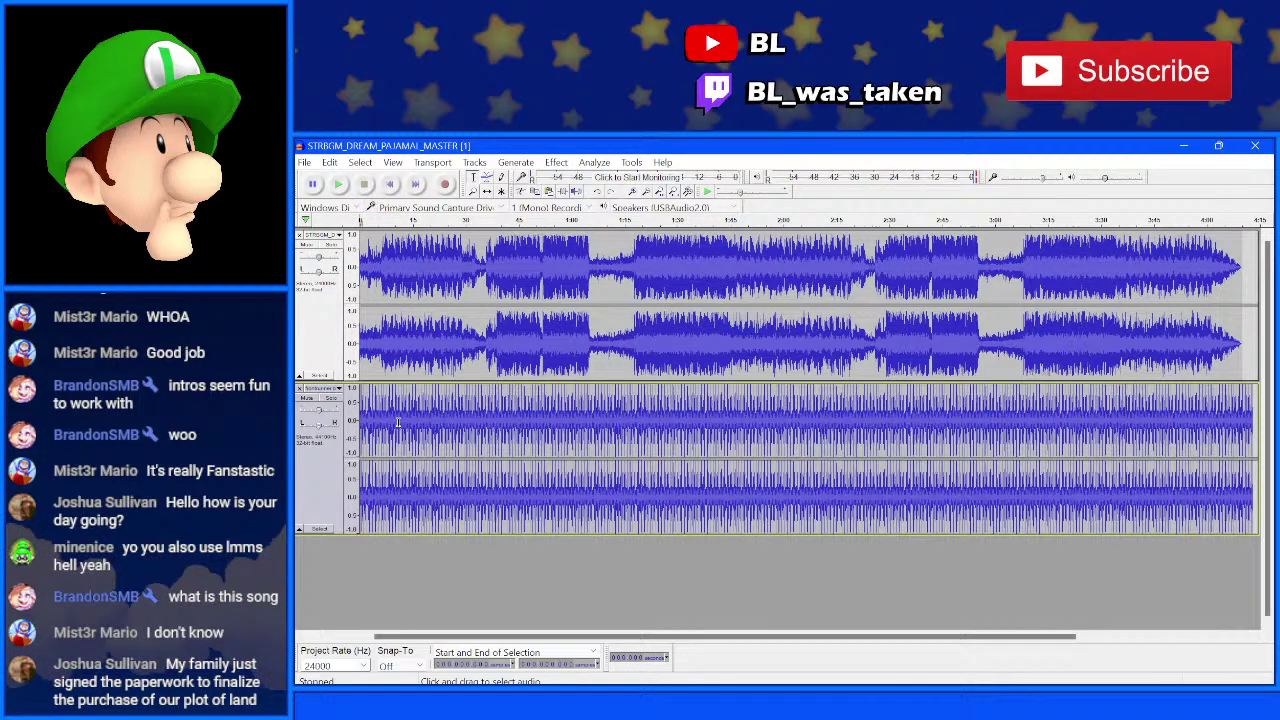
- Set the project rate to 44100 Hz
{"action": "left_click", "coordinate": [366, 667]}
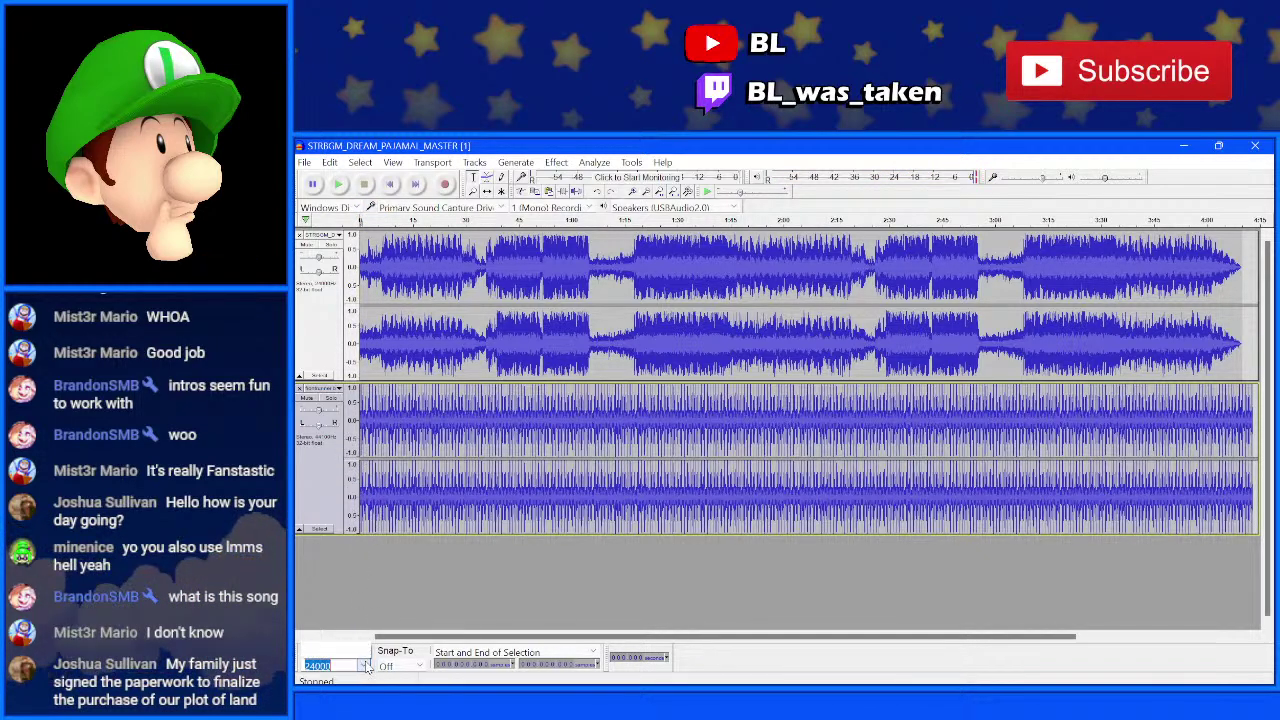
{"action": "left_click", "coordinate": [366, 667]}
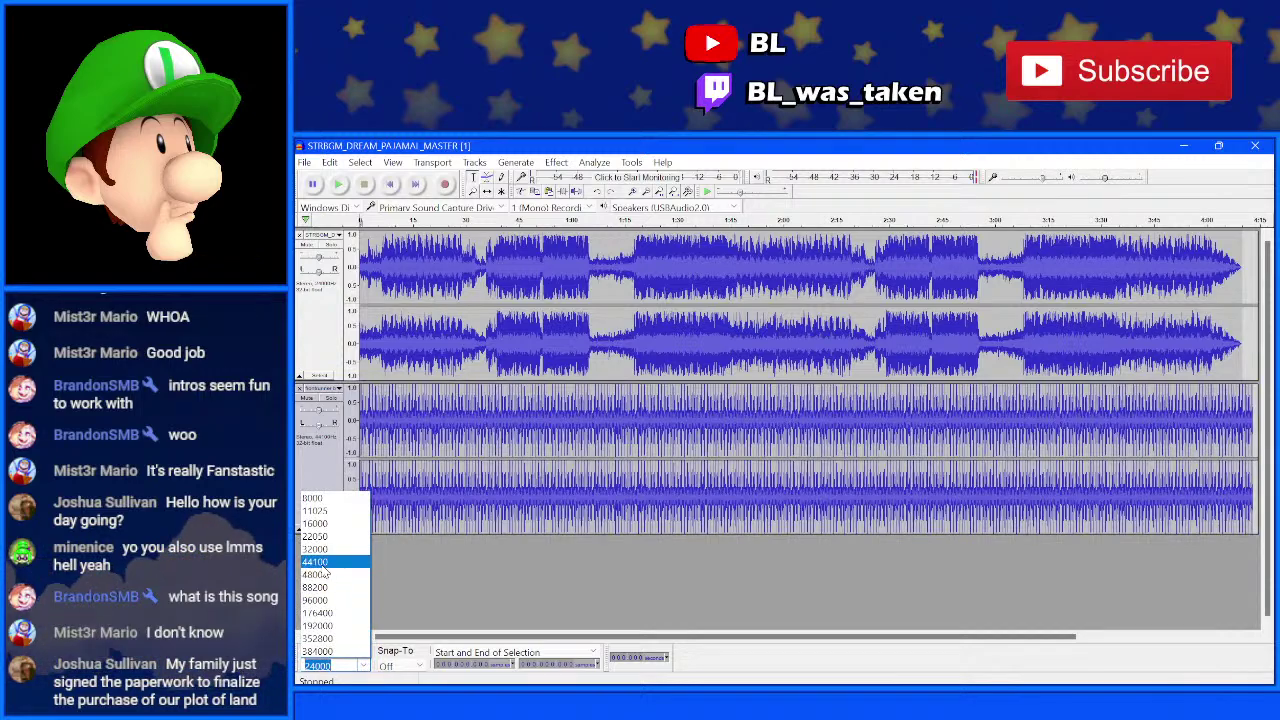
{"action": "left_click", "coordinate": [322, 565]}
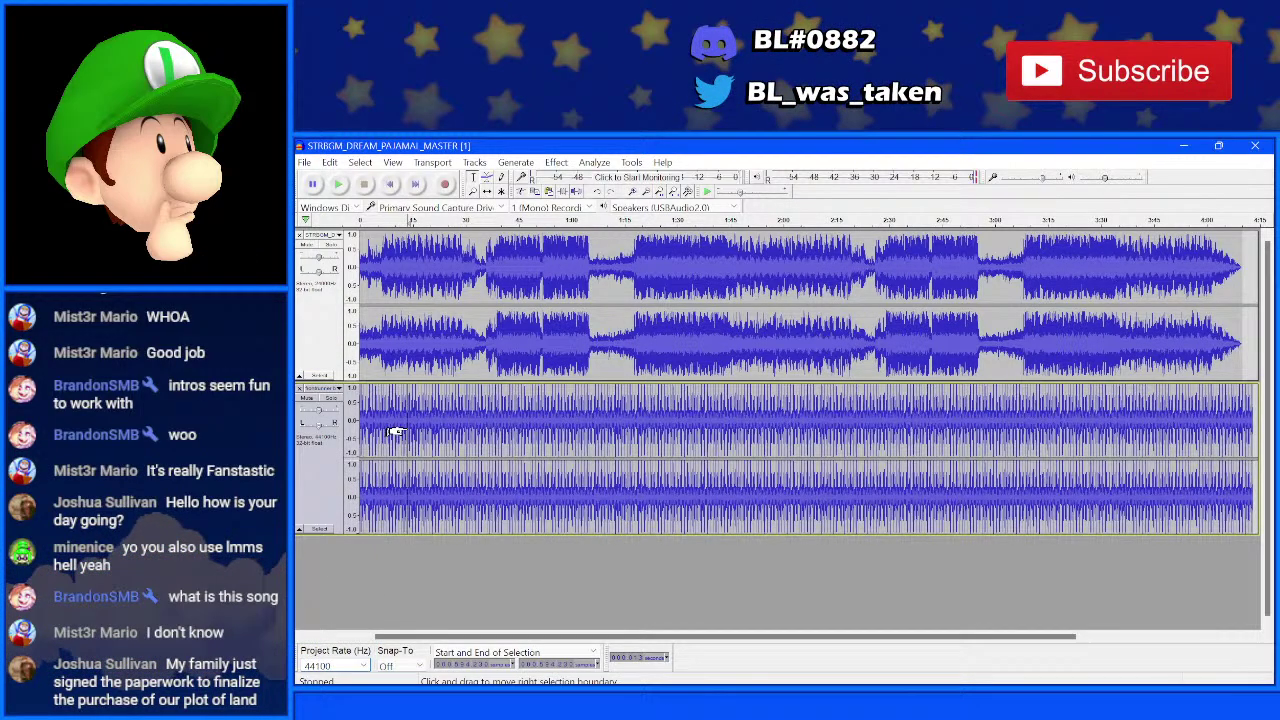
- Listen to the song with the drums from the start, from about 1:00 and from about 3:30, then stop playback
{"action": "key", "text": "space"}
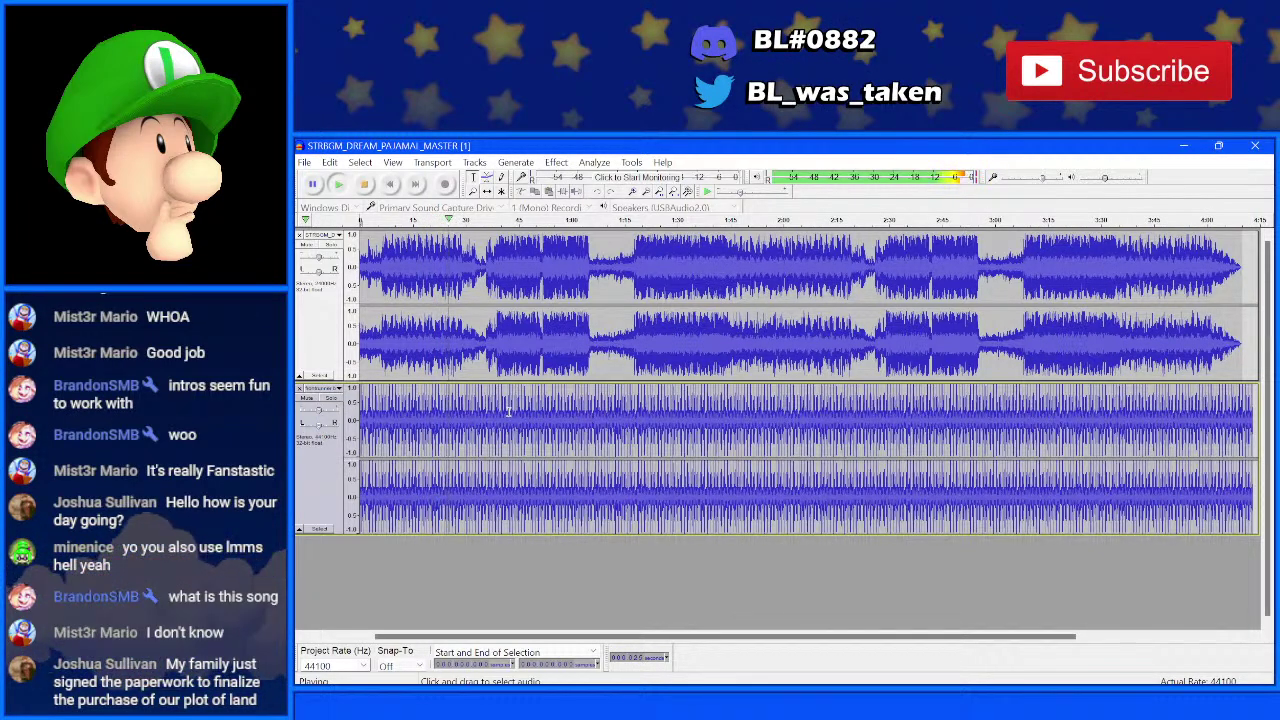
{"action": "left_click", "coordinate": [567, 220]}
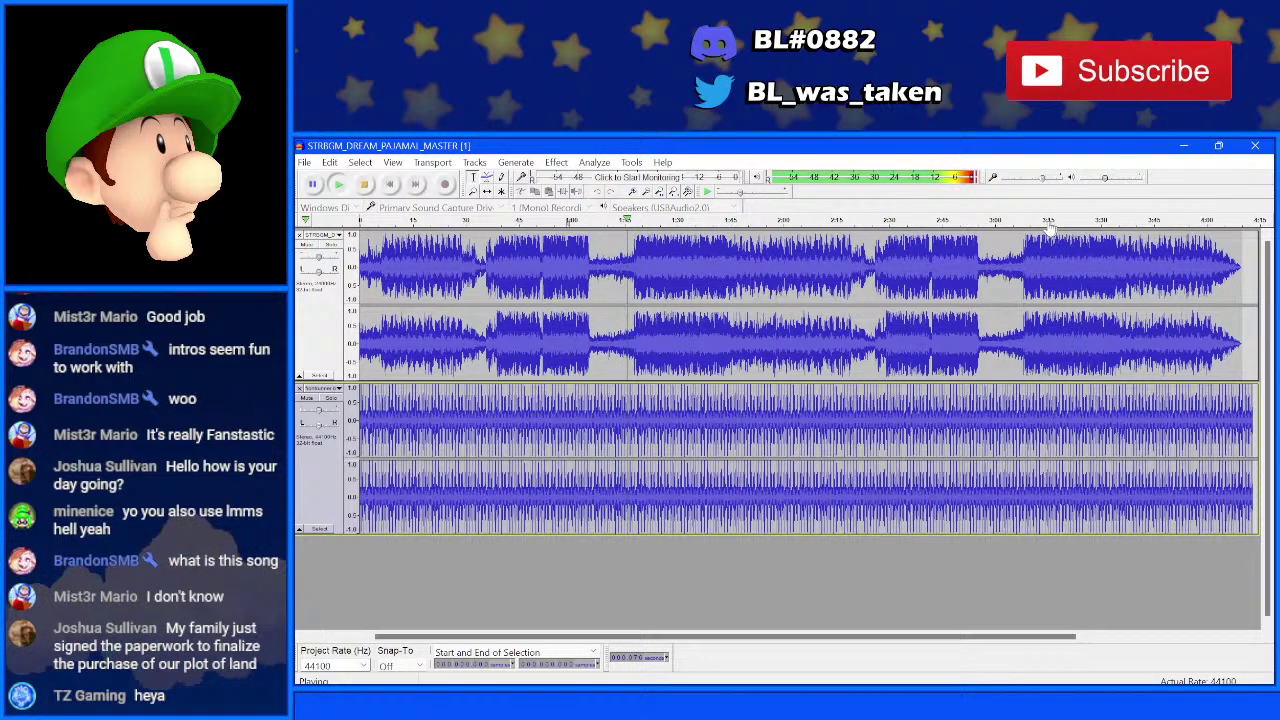
{"action": "left_click", "coordinate": [1101, 224]}
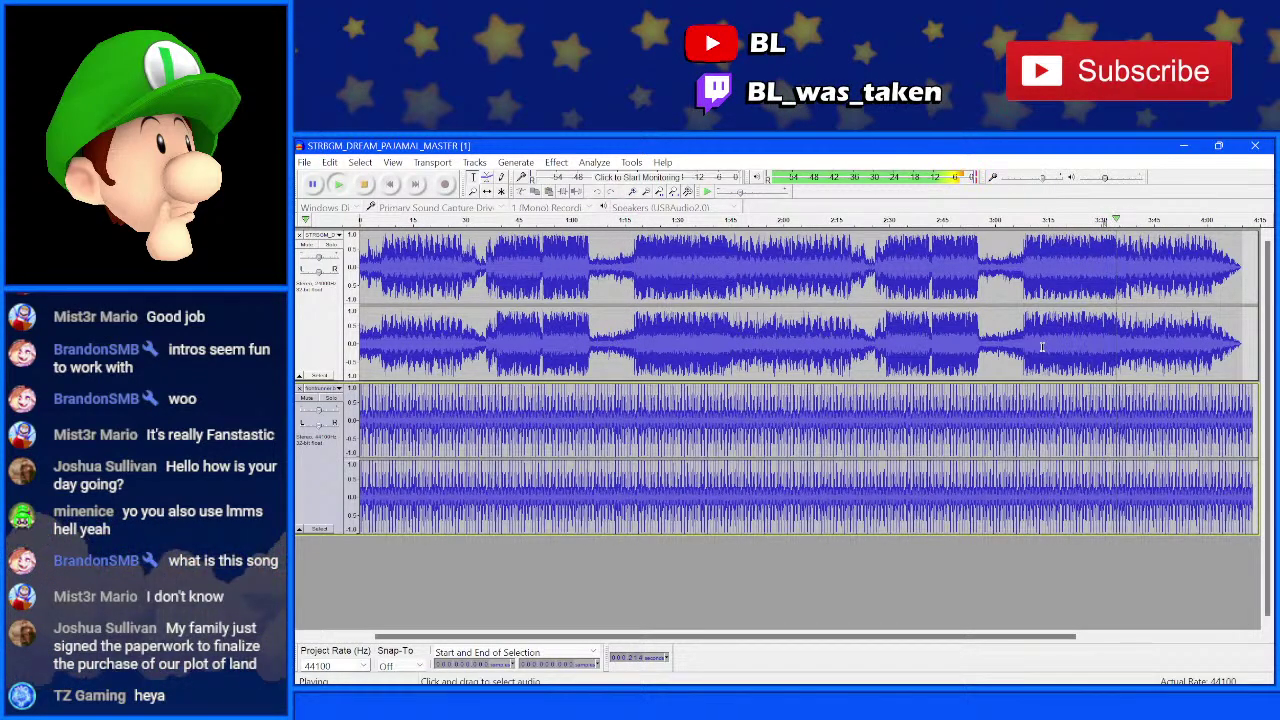
{"action": "key", "text": "space"}
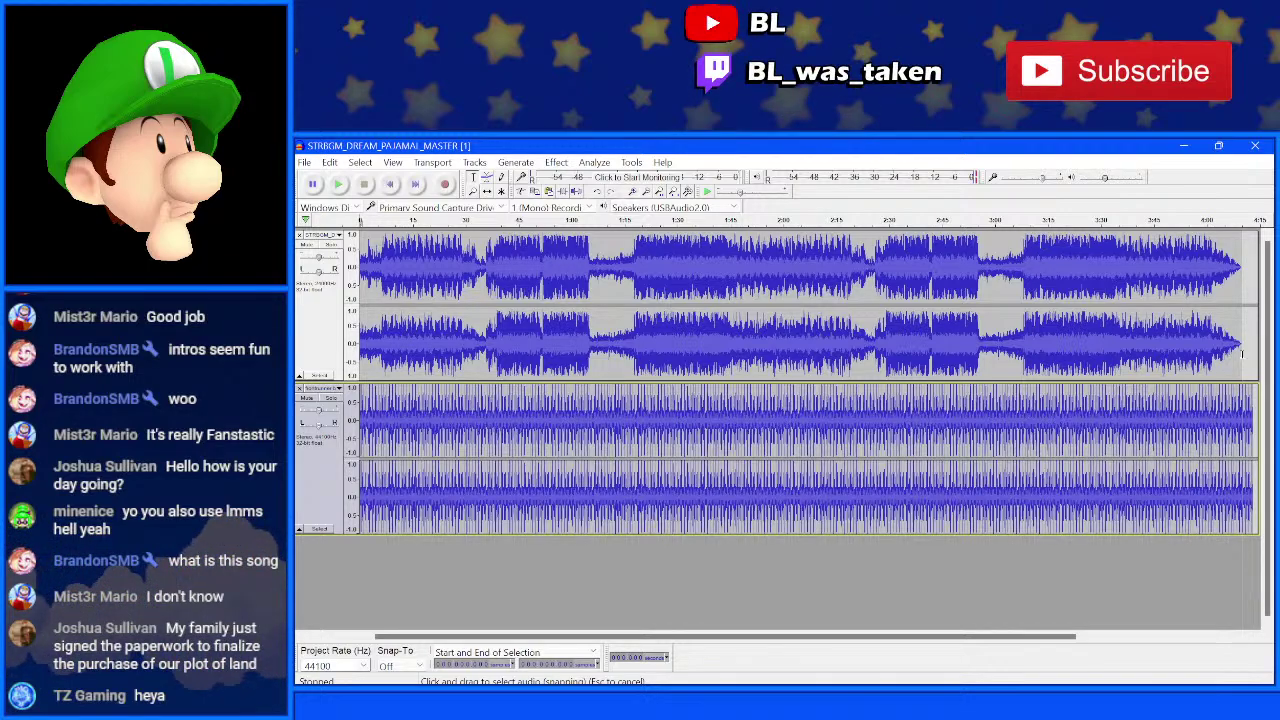
- Delete the drum audio past the song's end and fade out the drum track from about 4:00 to its end
{"action": "left_click_drag", "start_coordinate": [1241, 352], "coordinate": [1262, 420]}
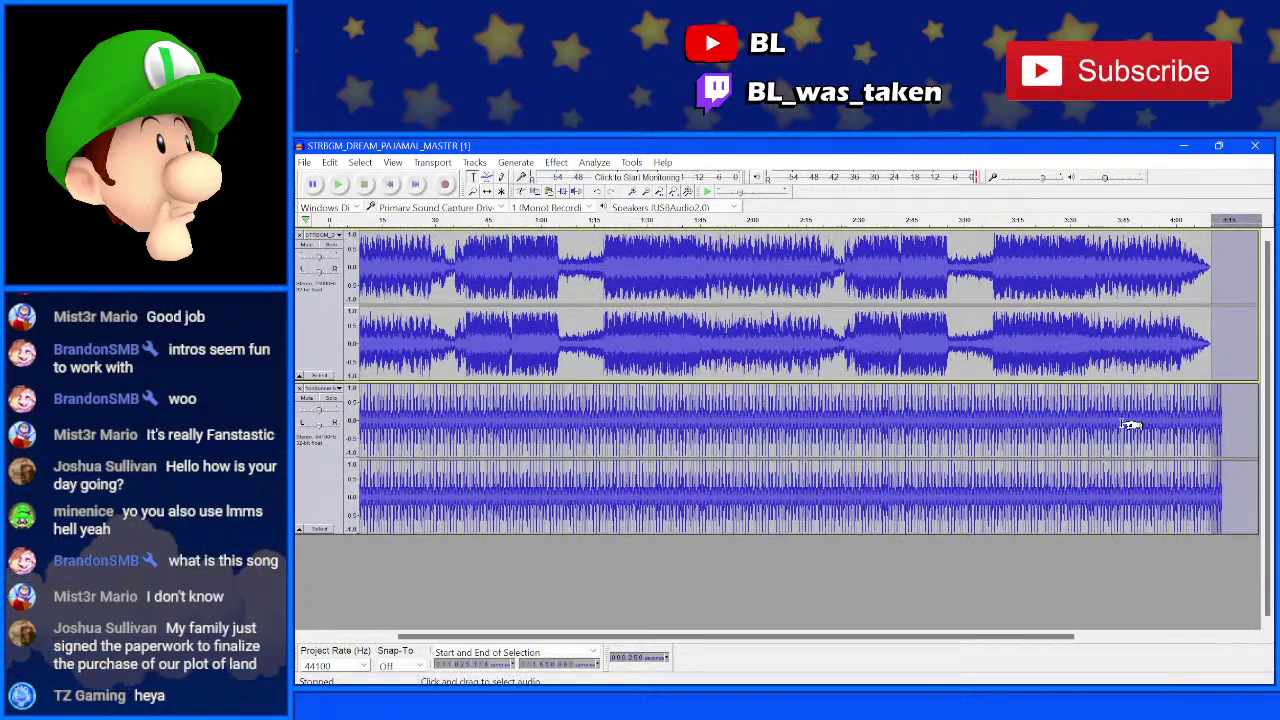
{"action": "key", "text": "Delete"}
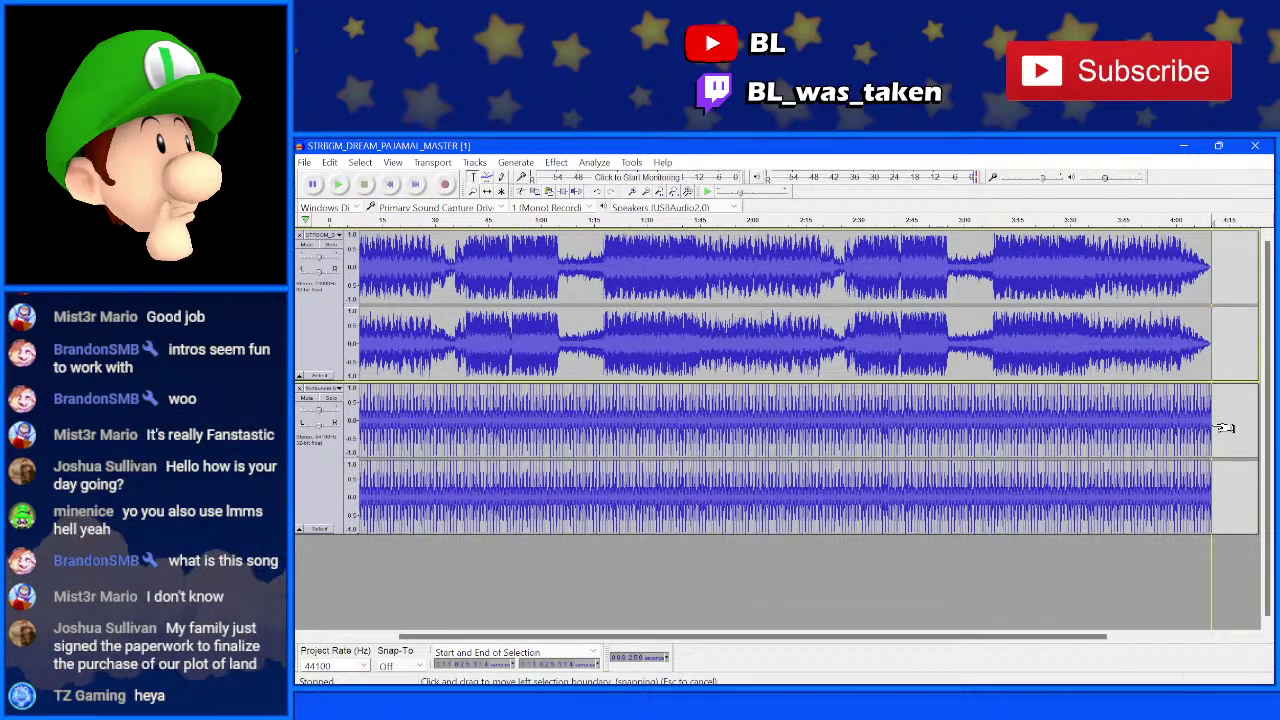
{"action": "scroll", "coordinate": [1178, 437], "scroll_direction": "up", "scroll_amount": 2}
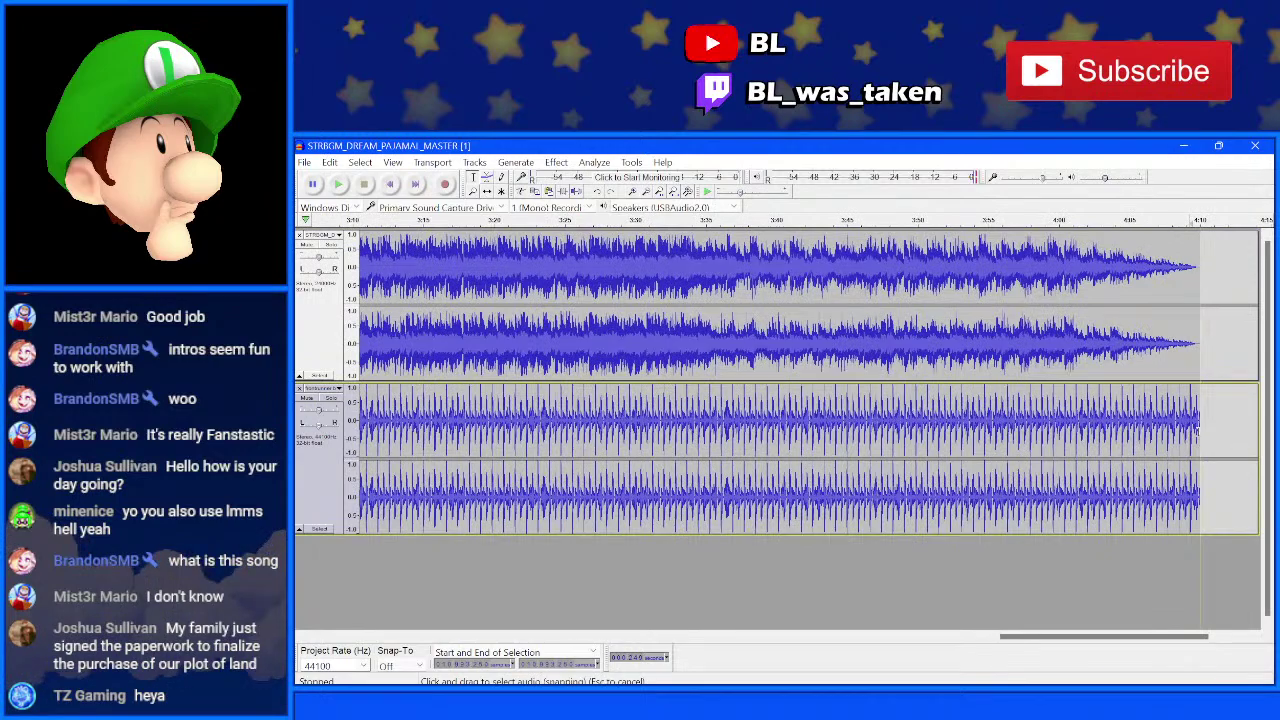
{"action": "left_click", "coordinate": [1197, 430]}
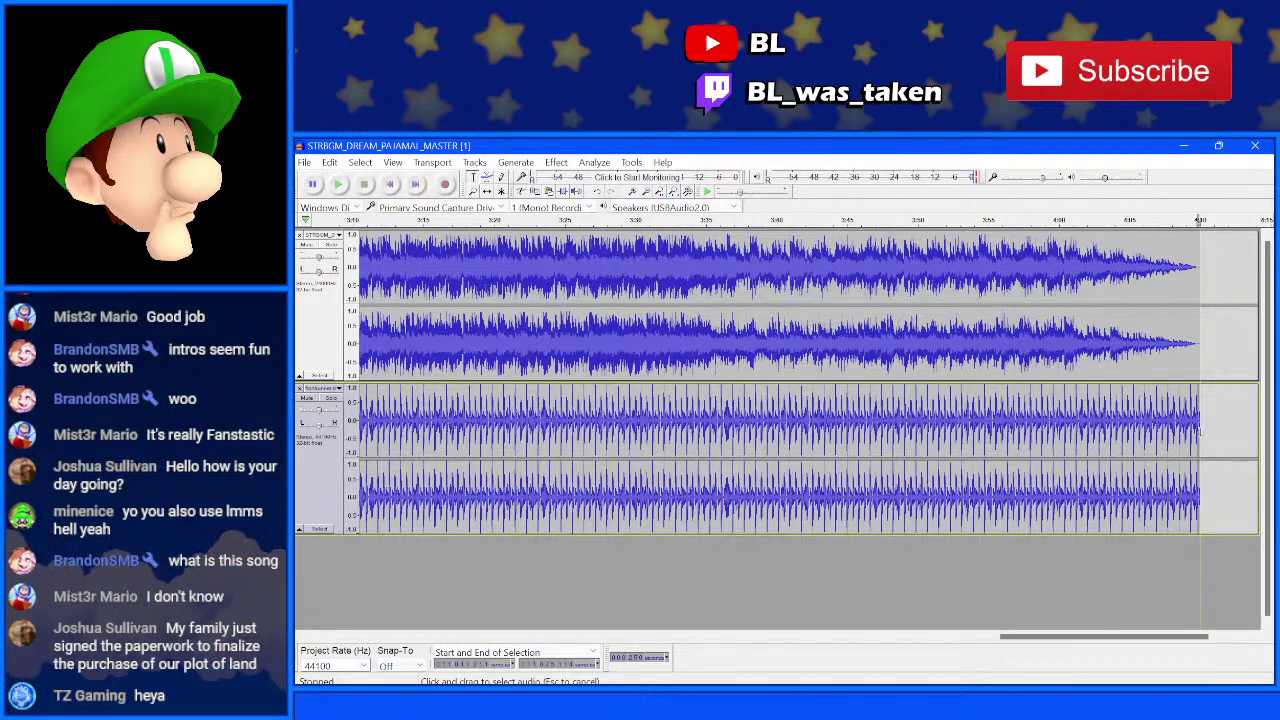
{"action": "left_click_drag", "start_coordinate": [1198, 430], "coordinate": [1055, 421]}
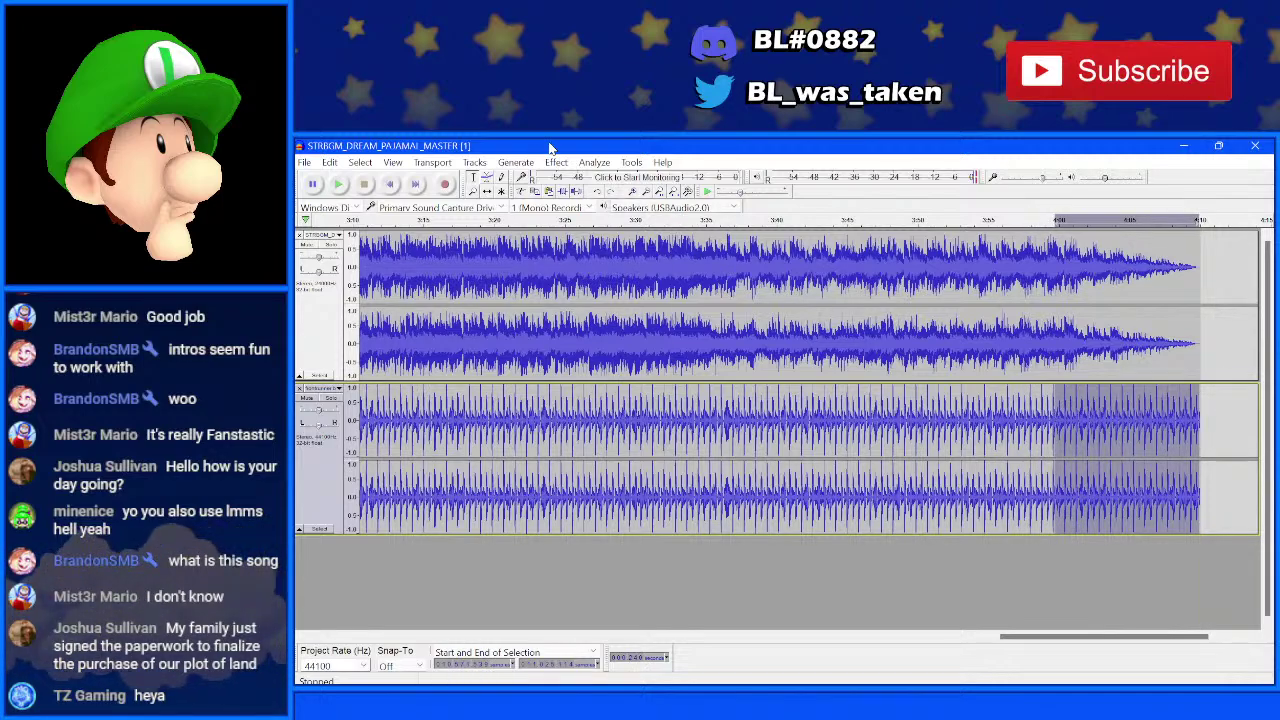
{"action": "left_click", "coordinate": [556, 162]}
{"action": "left_click", "coordinate": [654, 414]}
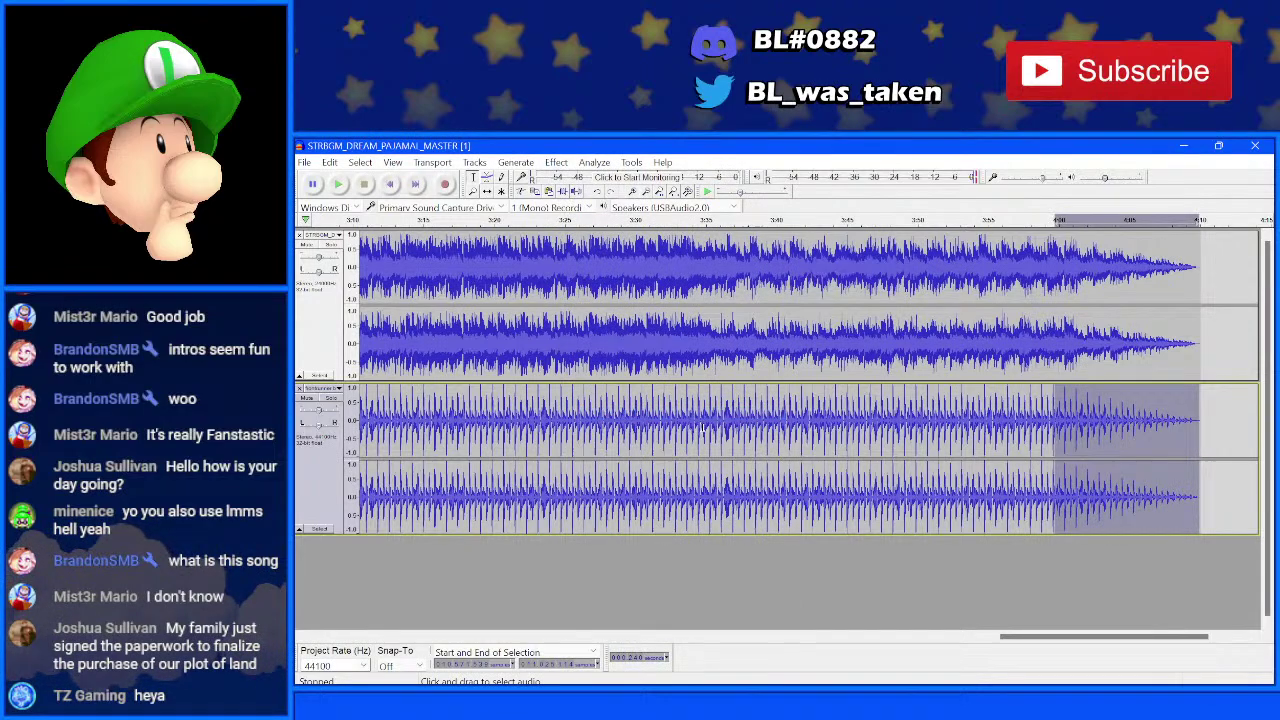
- Mix and render the song and drum tracks into one stereo track
{"action": "key", "text": "ctrl+a"}
{"action": "key", "text": "ctrl+f"}
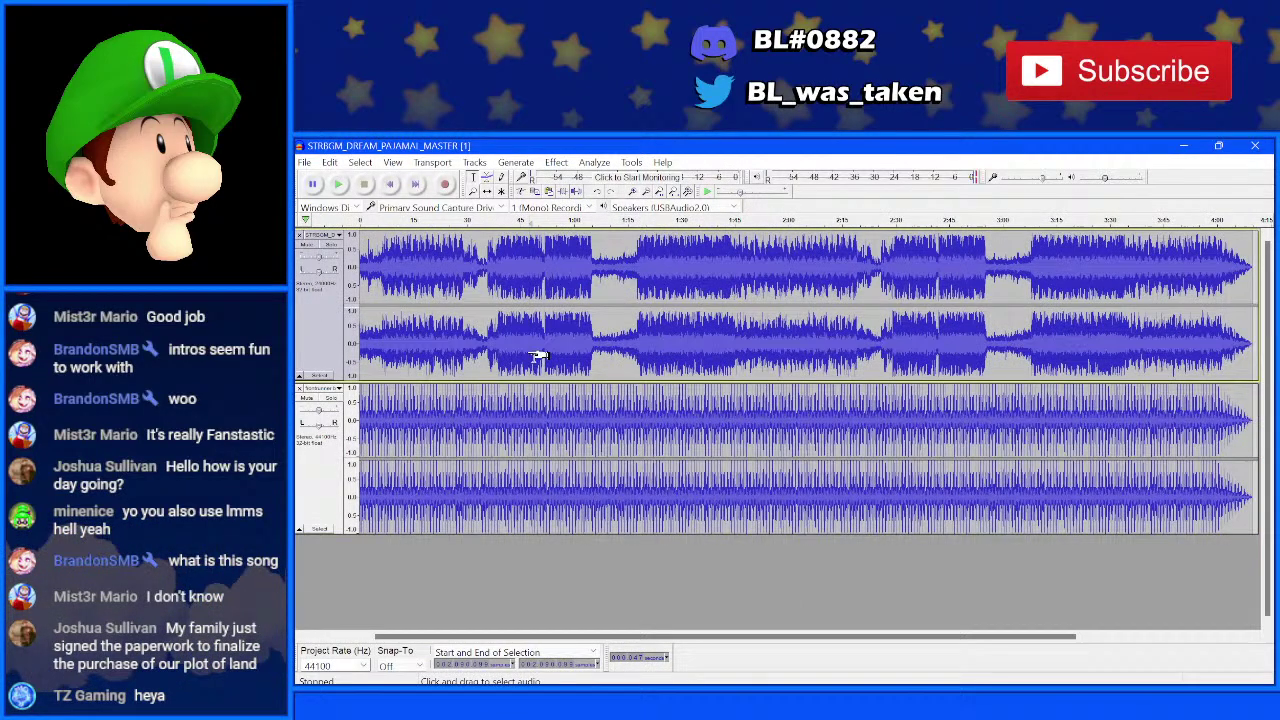
{"action": "left_click_drag", "start_coordinate": [603, 336], "coordinate": [655, 330]}
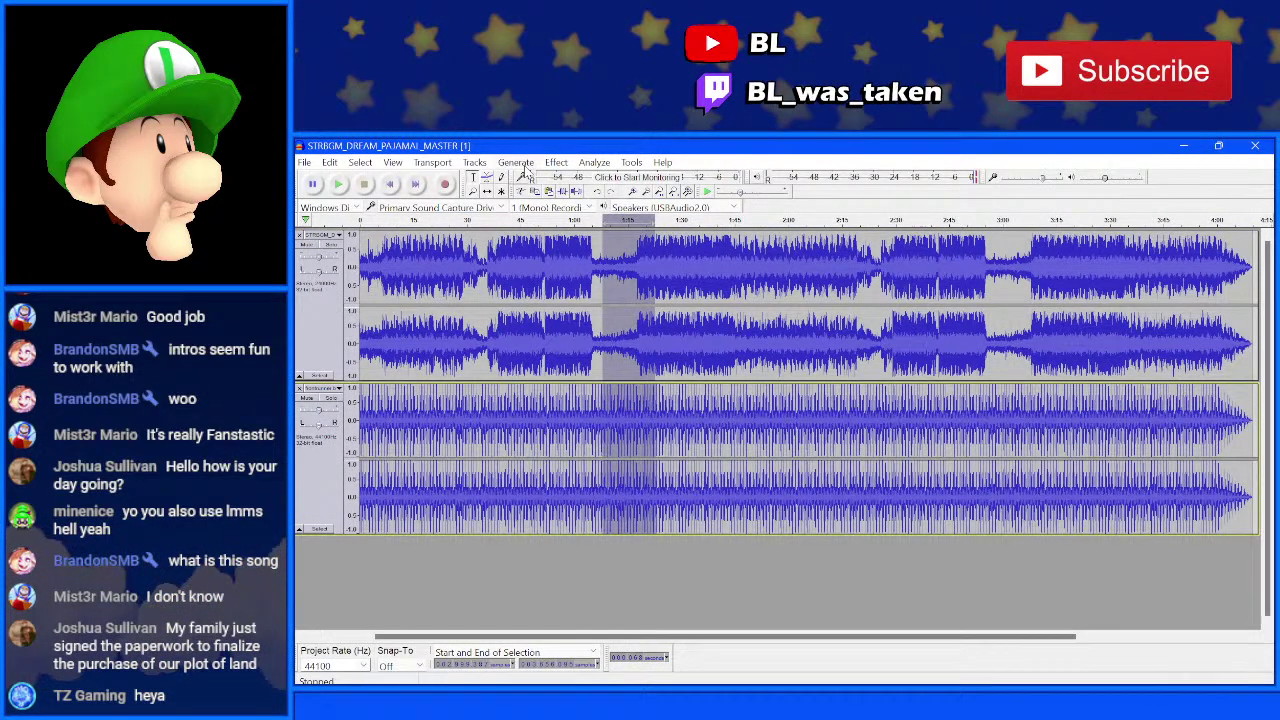
{"action": "left_click", "coordinate": [474, 162]}
{"action": "mouse_move", "coordinate": [555, 205]}
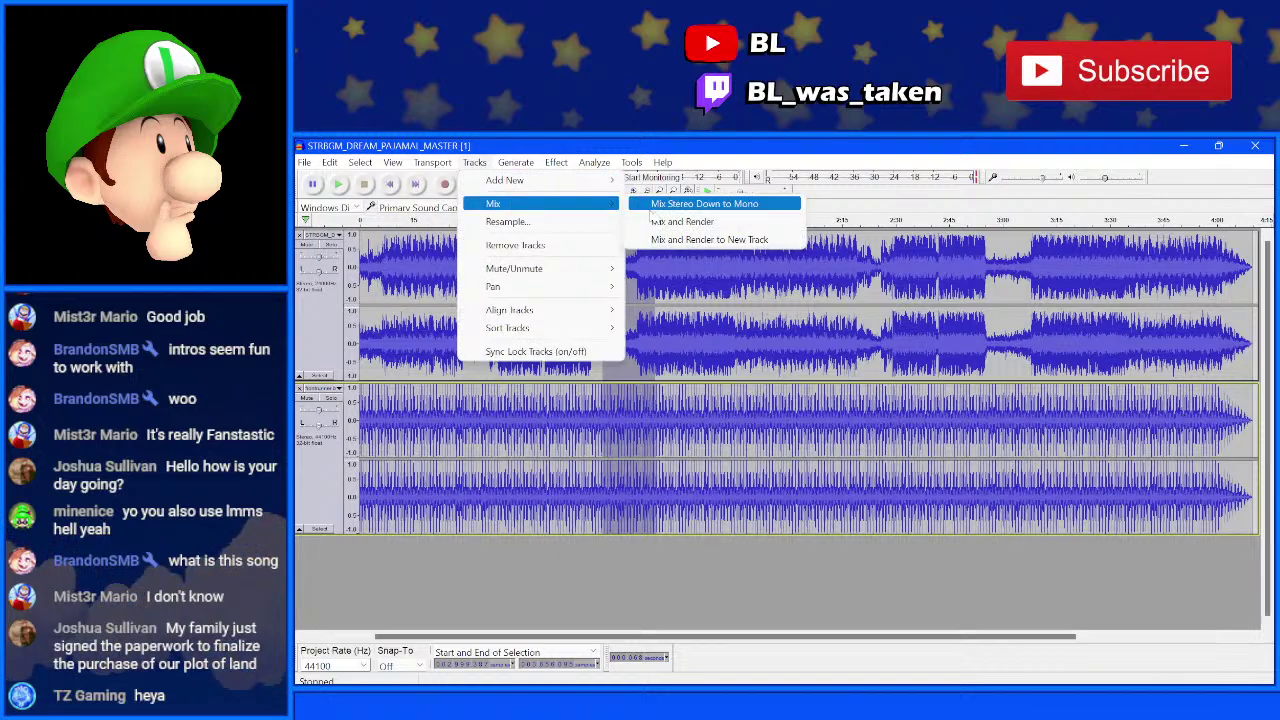
{"action": "left_click", "coordinate": [682, 221]}
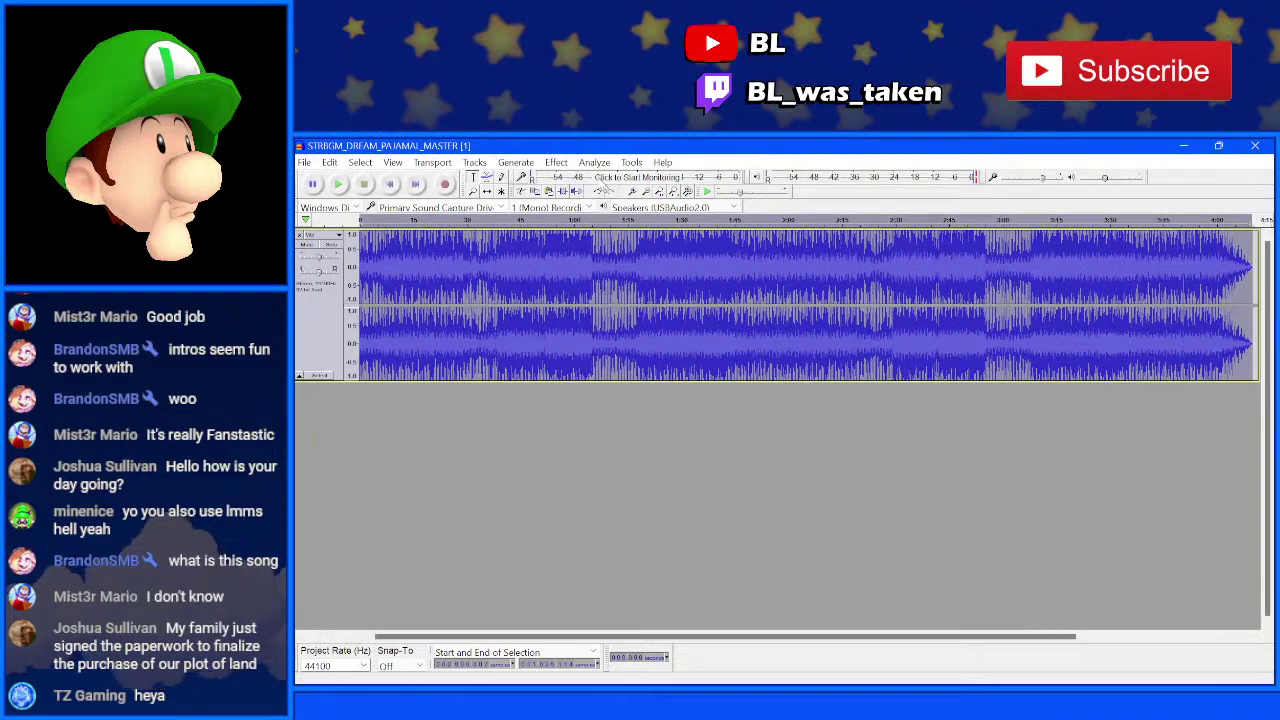
- Amplify the mixed track by -5.445 dB to a new peak amplitude of 0.0 dB
{"action": "left_click", "coordinate": [566, 162]}
{"action": "left_click", "coordinate": [600, 221]}
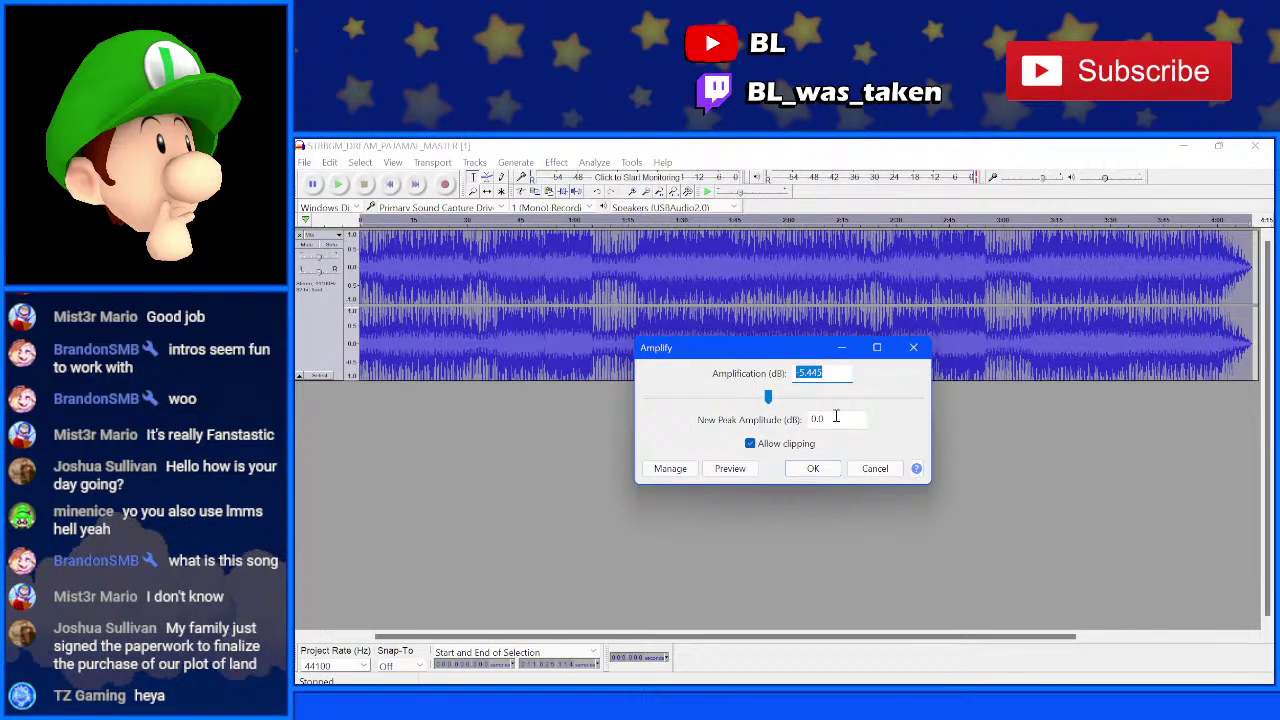
{"action": "left_click", "coordinate": [812, 468]}
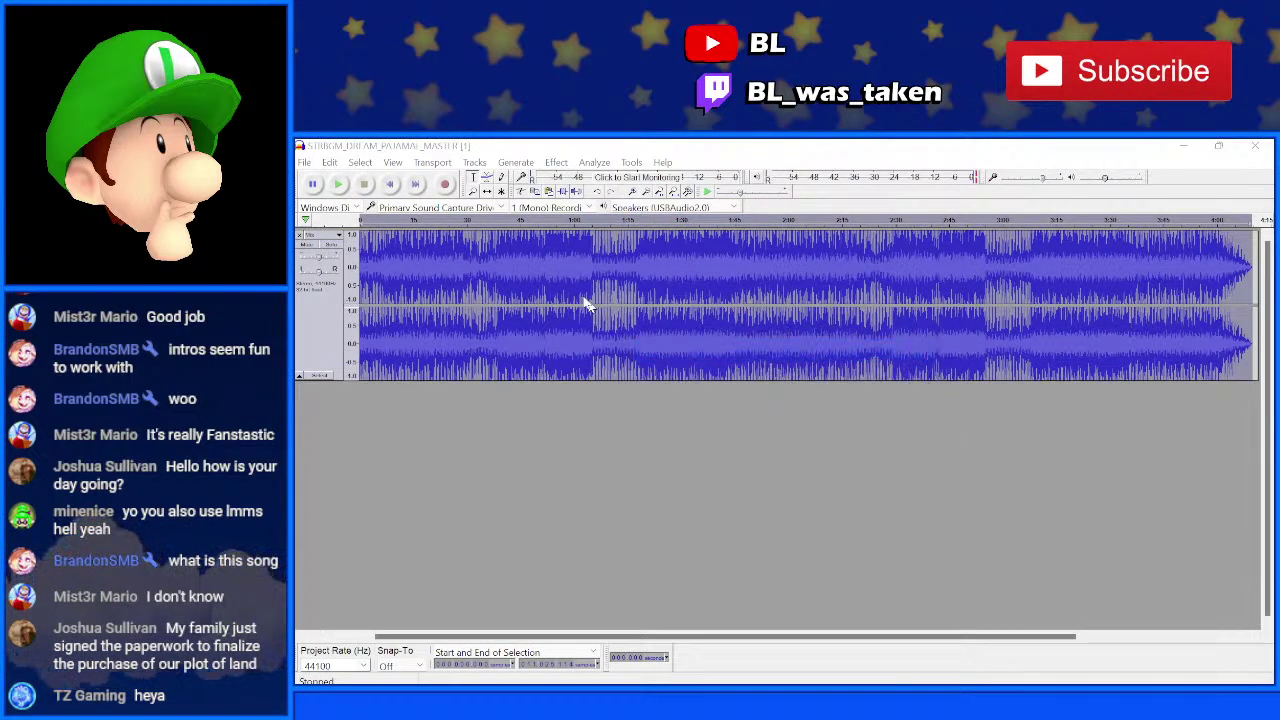
{"action": "left_click", "coordinate": [537, 266]}
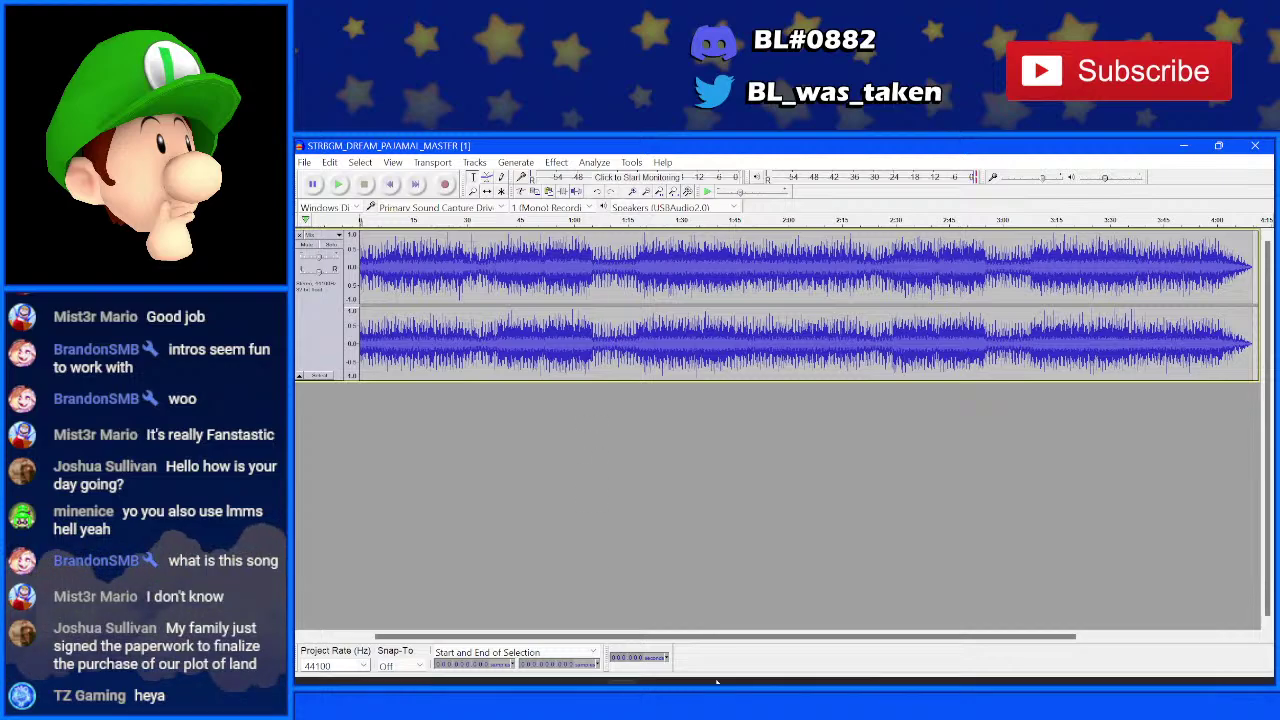
- Switch to the frontrunner beats project in LMMS, unmute the hi-hat track and listen to the full drum pattern
{"action": "left_click", "coordinate": [587, 671]}
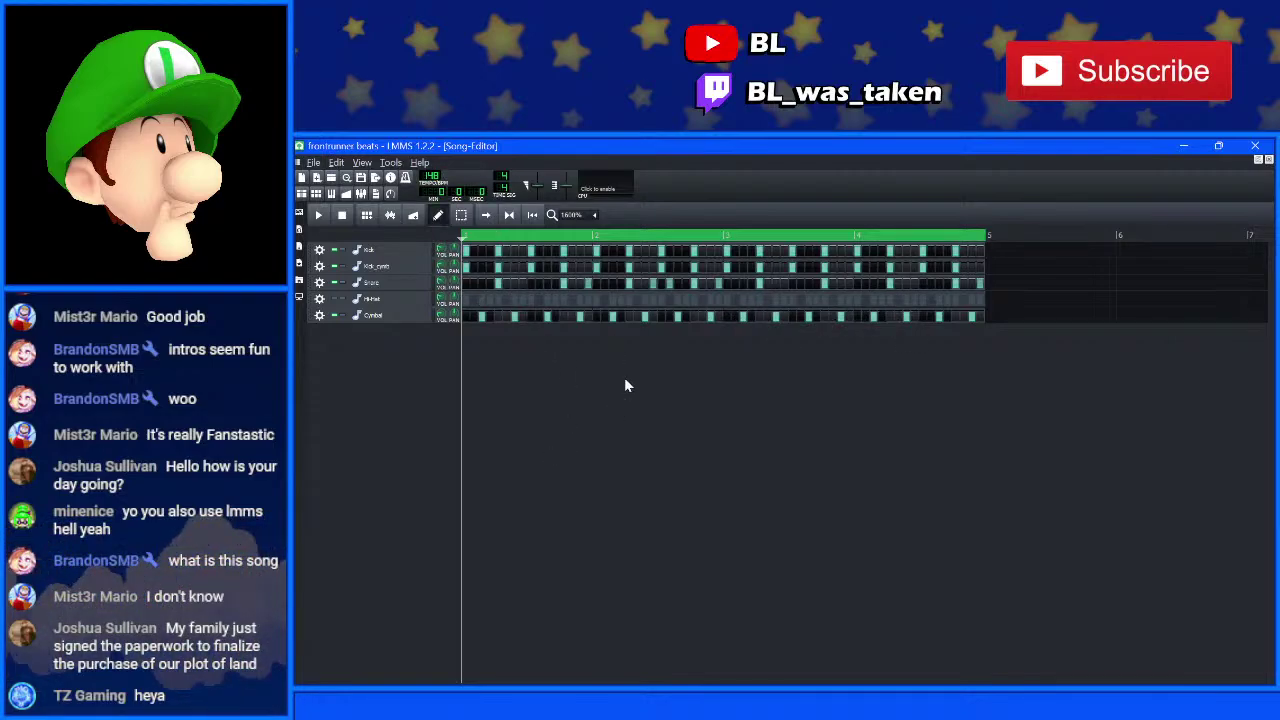
{"action": "left_click", "coordinate": [335, 301]}
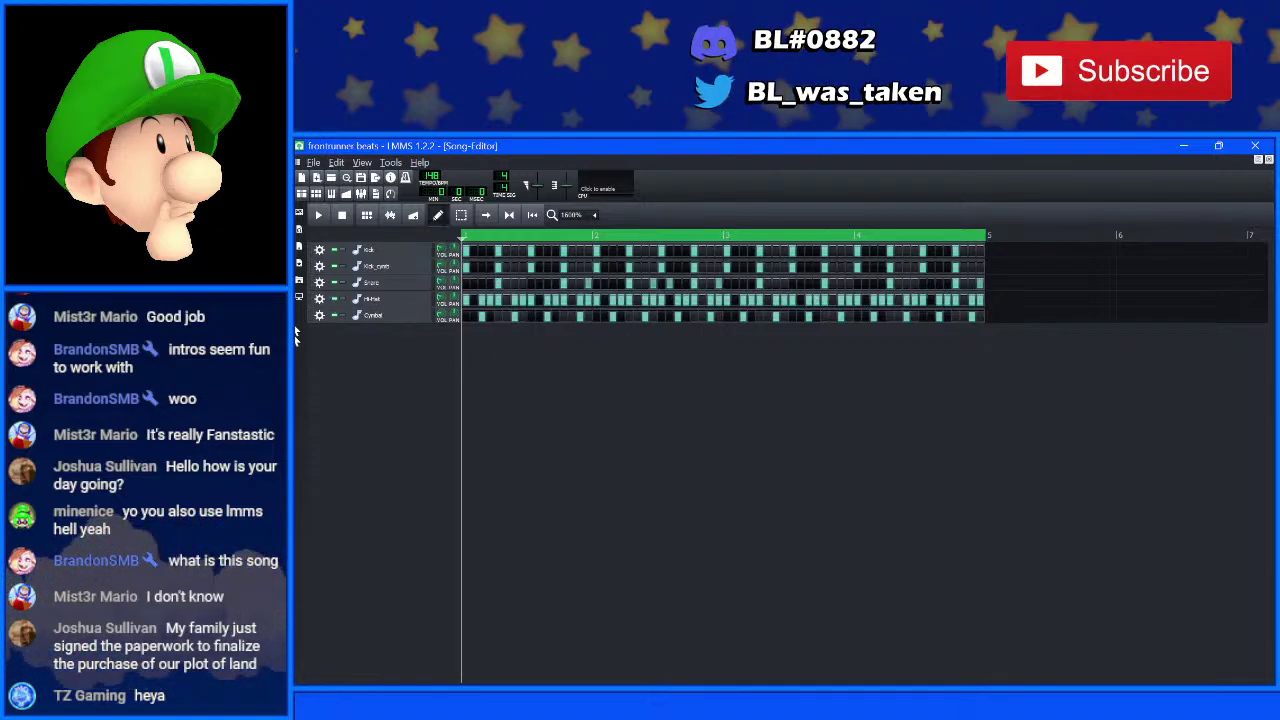
{"action": "left_click", "coordinate": [335, 300]}
{"action": "left_click", "coordinate": [335, 301]}
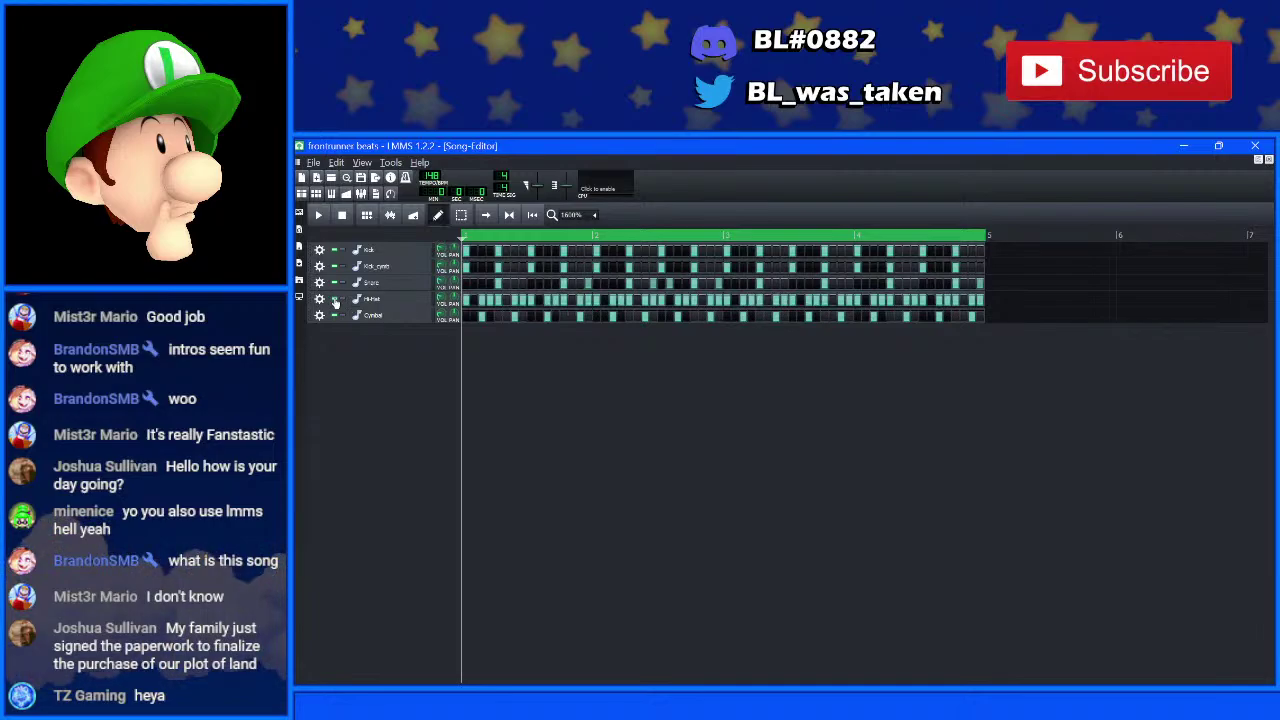
{"action": "left_click", "coordinate": [335, 301]}
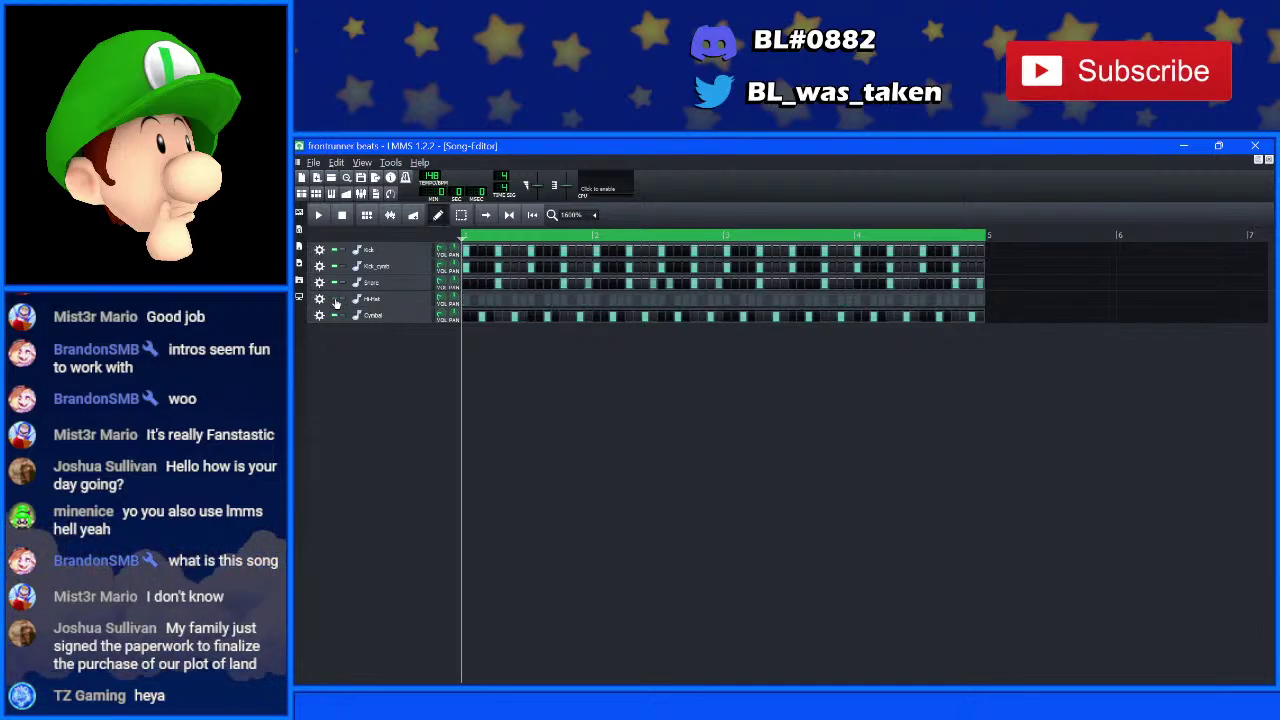
{"action": "left_click", "coordinate": [335, 301]}
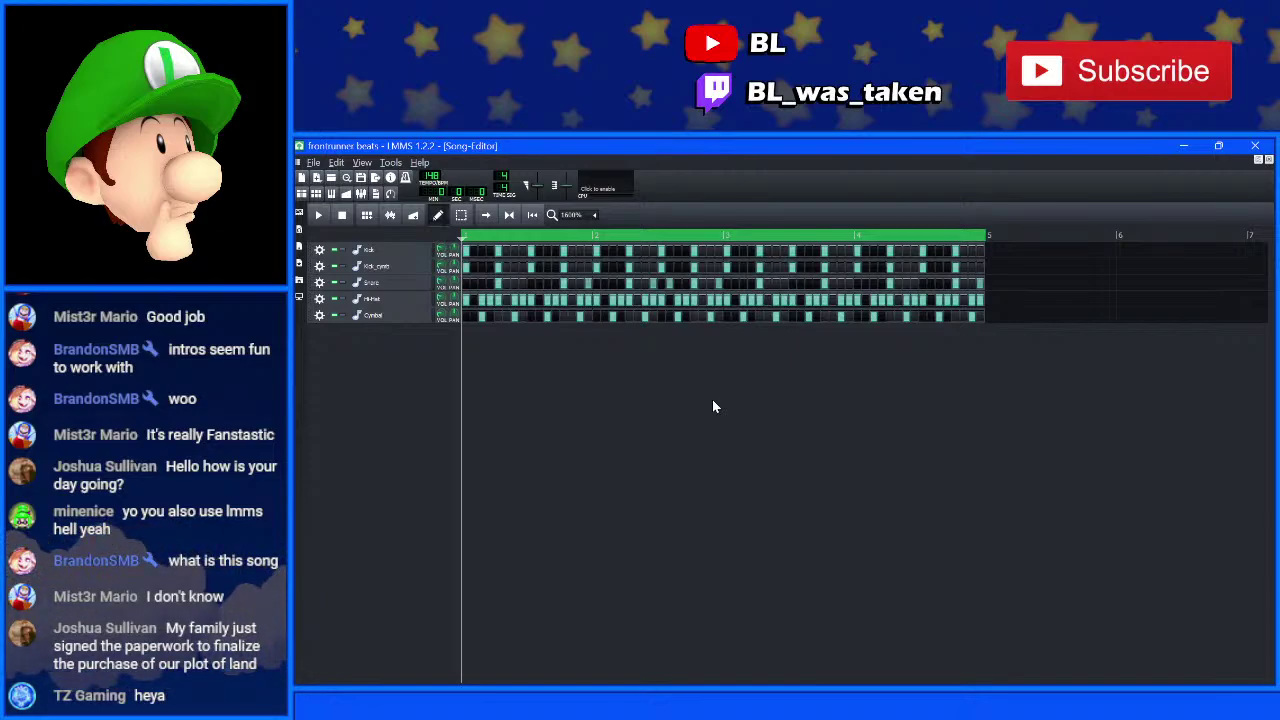
{"action": "key", "text": "space"}
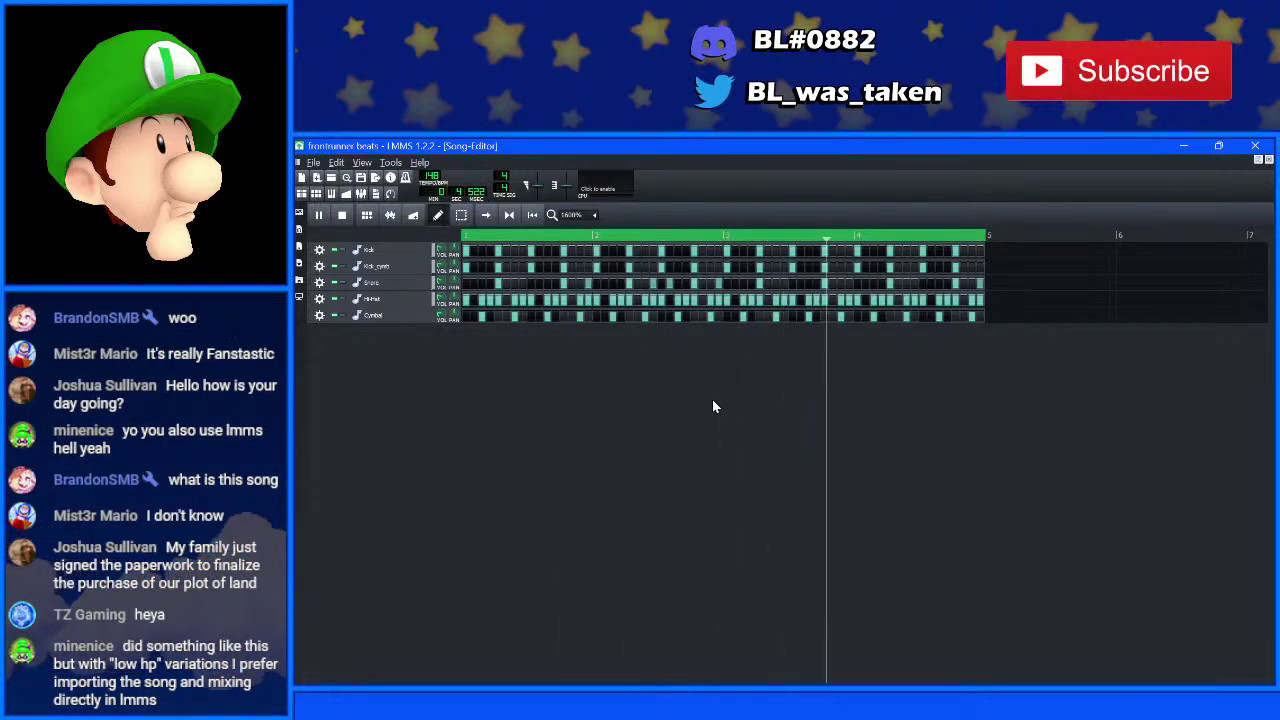
{"action": "key", "text": "space"}
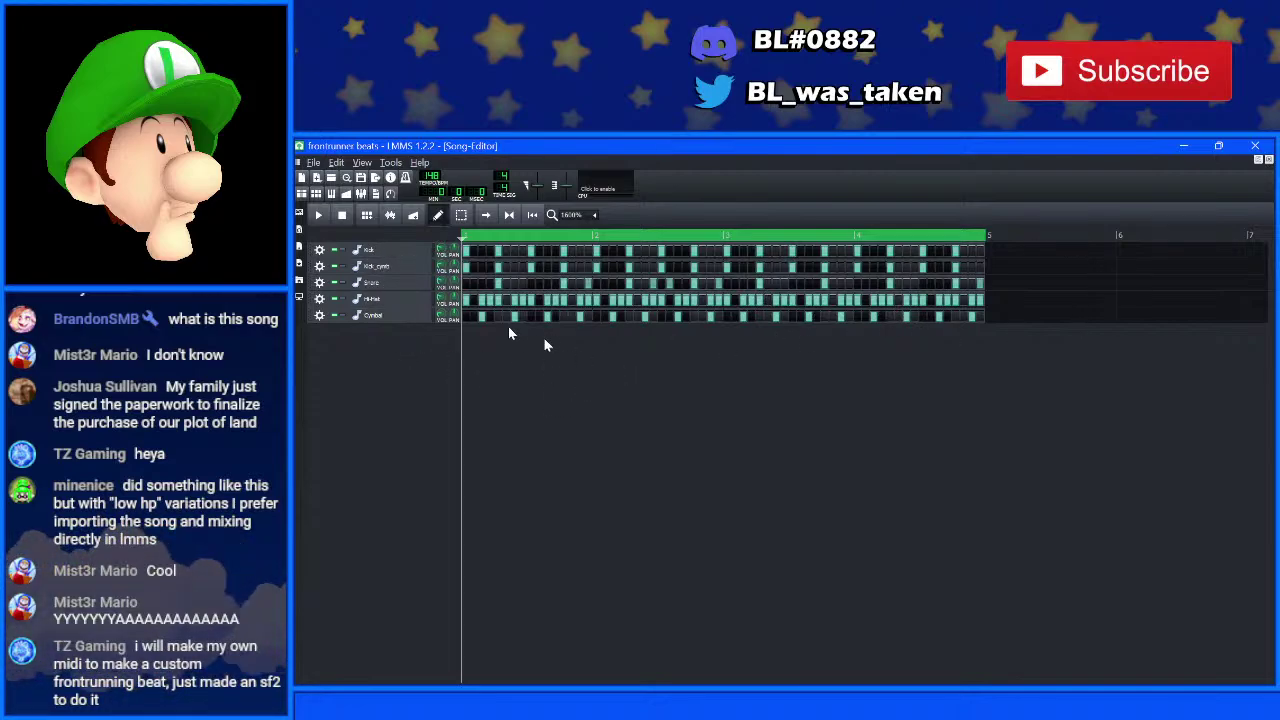
- Mute the second kick track and inspect the Kick, Snare and Cymbal instrument settings while the beat plays, then stop playback
{"action": "left_click", "coordinate": [334, 265]}
{"action": "key", "text": "space"}
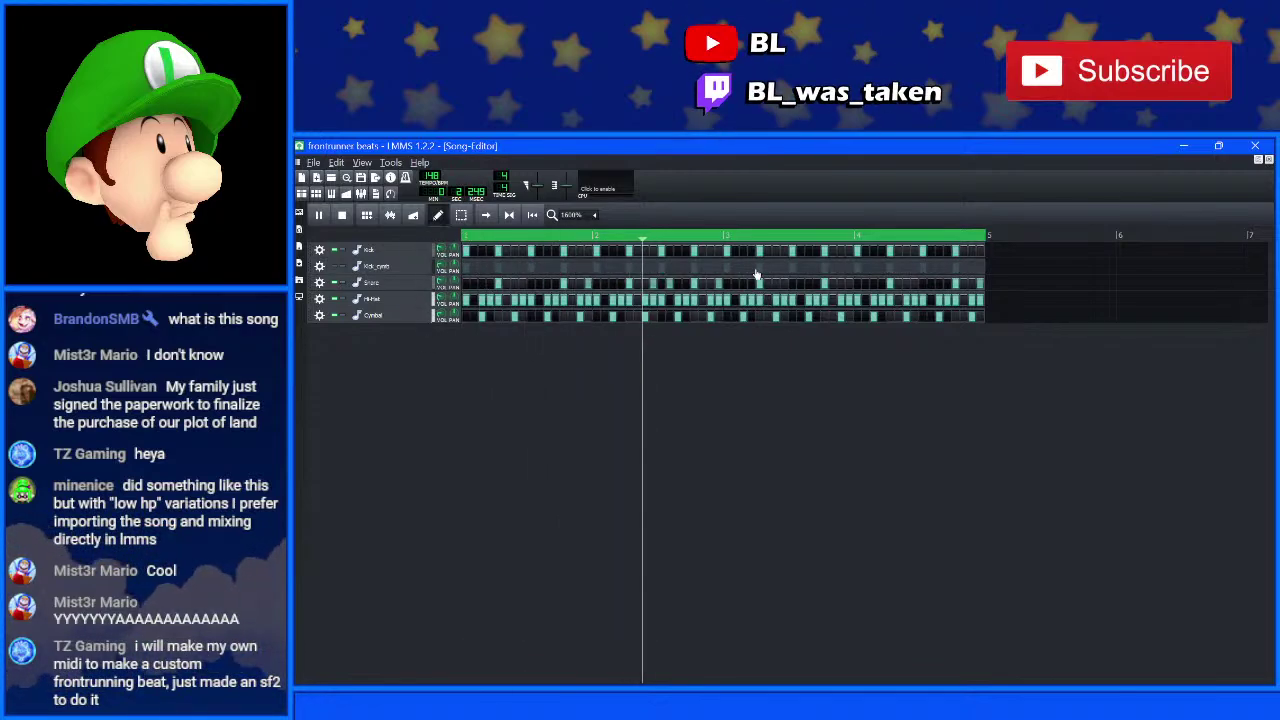
{"action": "left_click", "coordinate": [372, 250]}
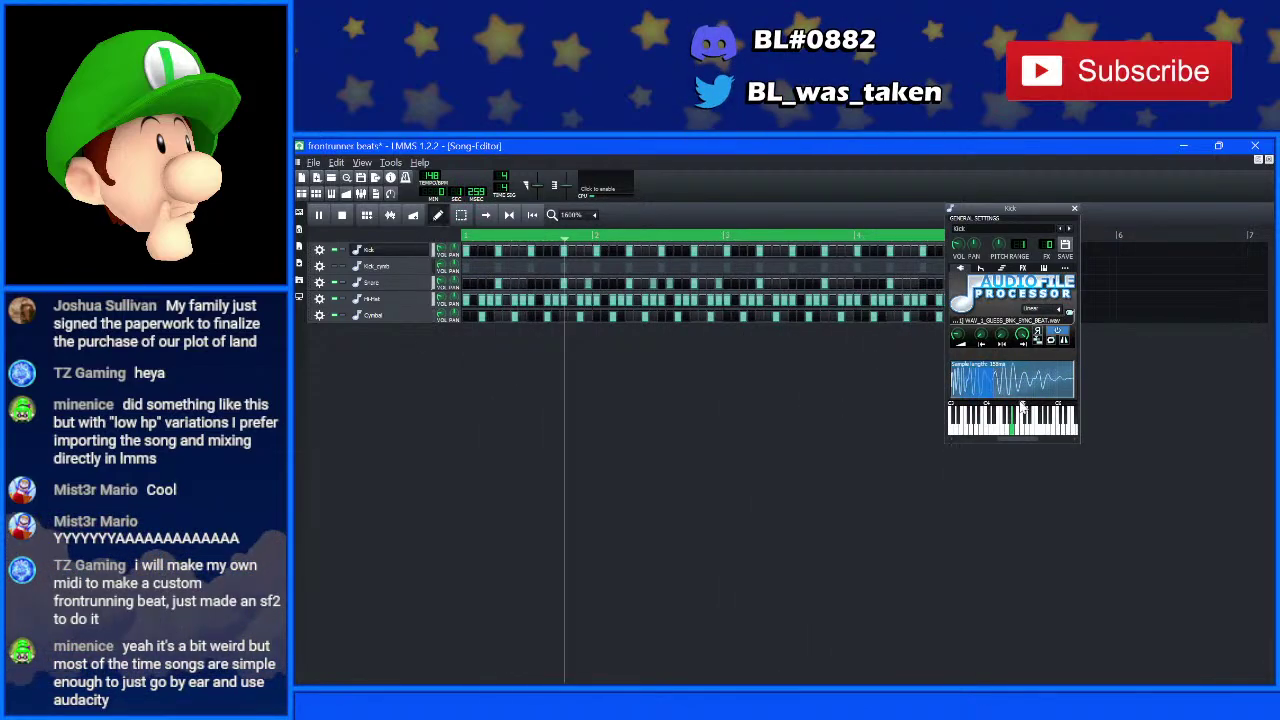
{"action": "left_click", "coordinate": [374, 282]}
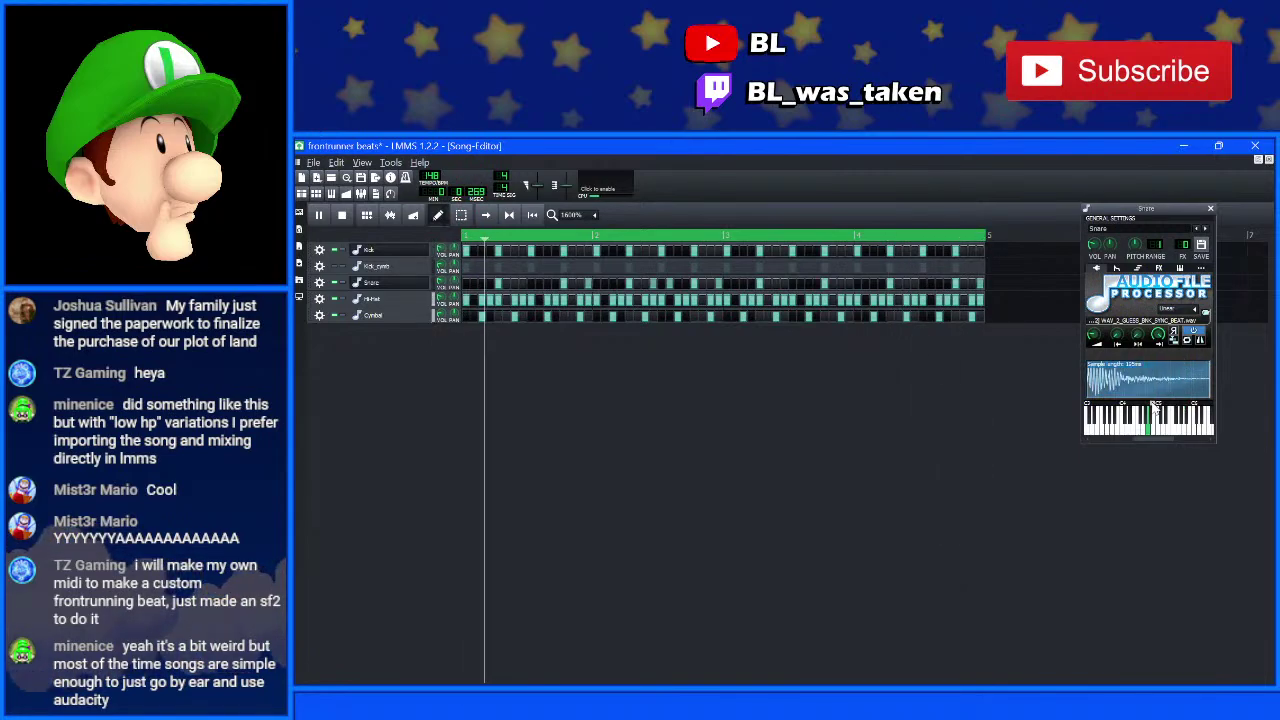
{"action": "left_click", "coordinate": [372, 315]}
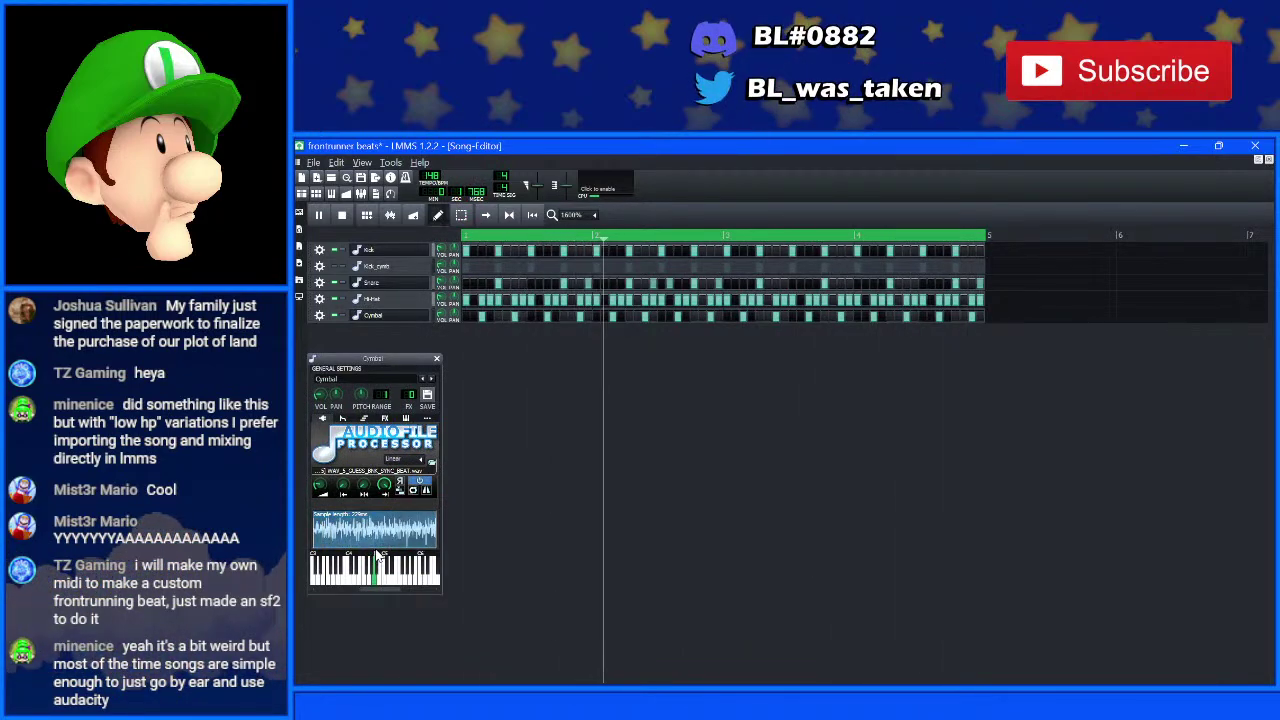
{"action": "left_click", "coordinate": [435, 359]}
{"action": "key", "text": "space"}
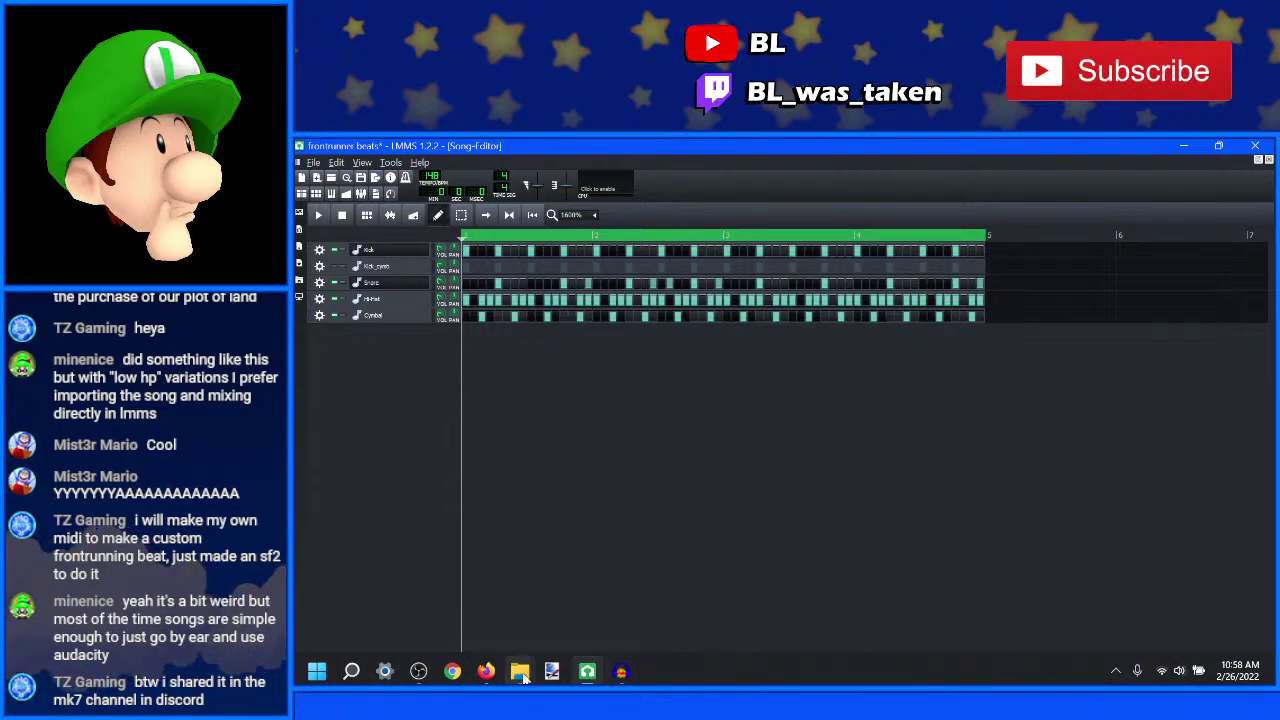
- Switch to Audacity and export the mix to Downloads as a signed 16-bit PCM WAV file named pajamajabeats
{"action": "mouse_move", "coordinate": [516, 670]}
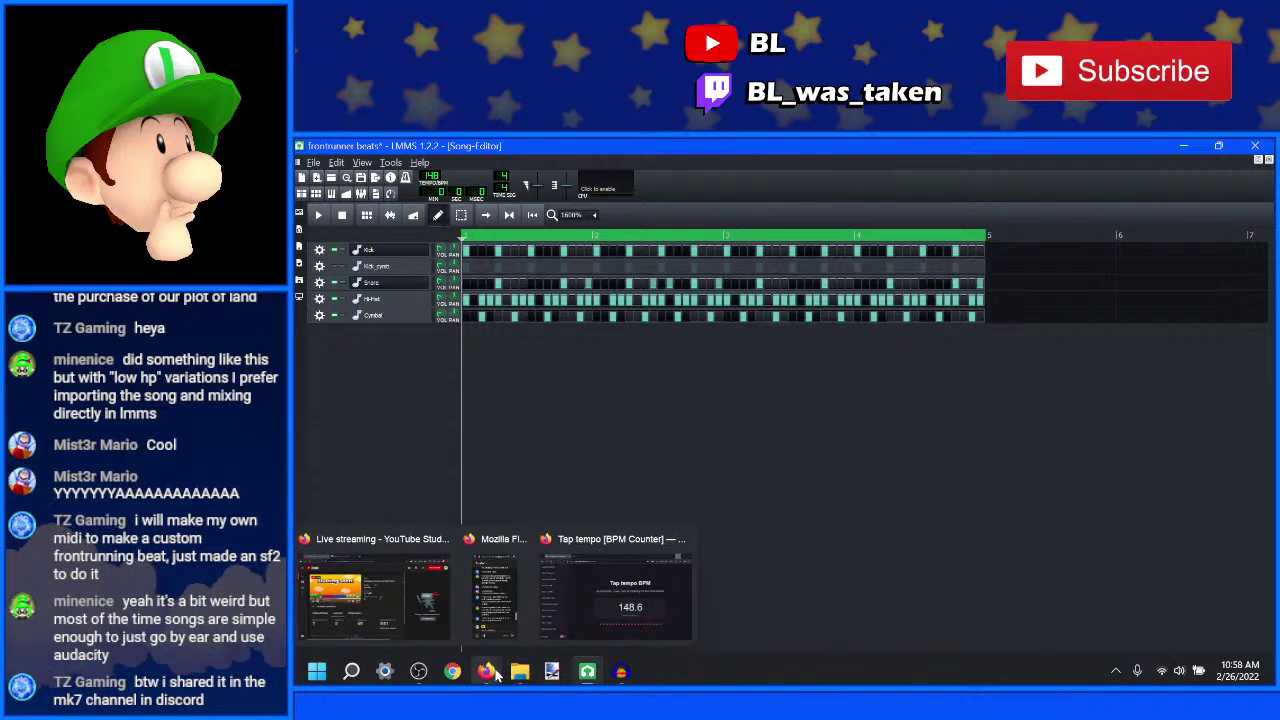
{"action": "left_click", "coordinate": [620, 670]}
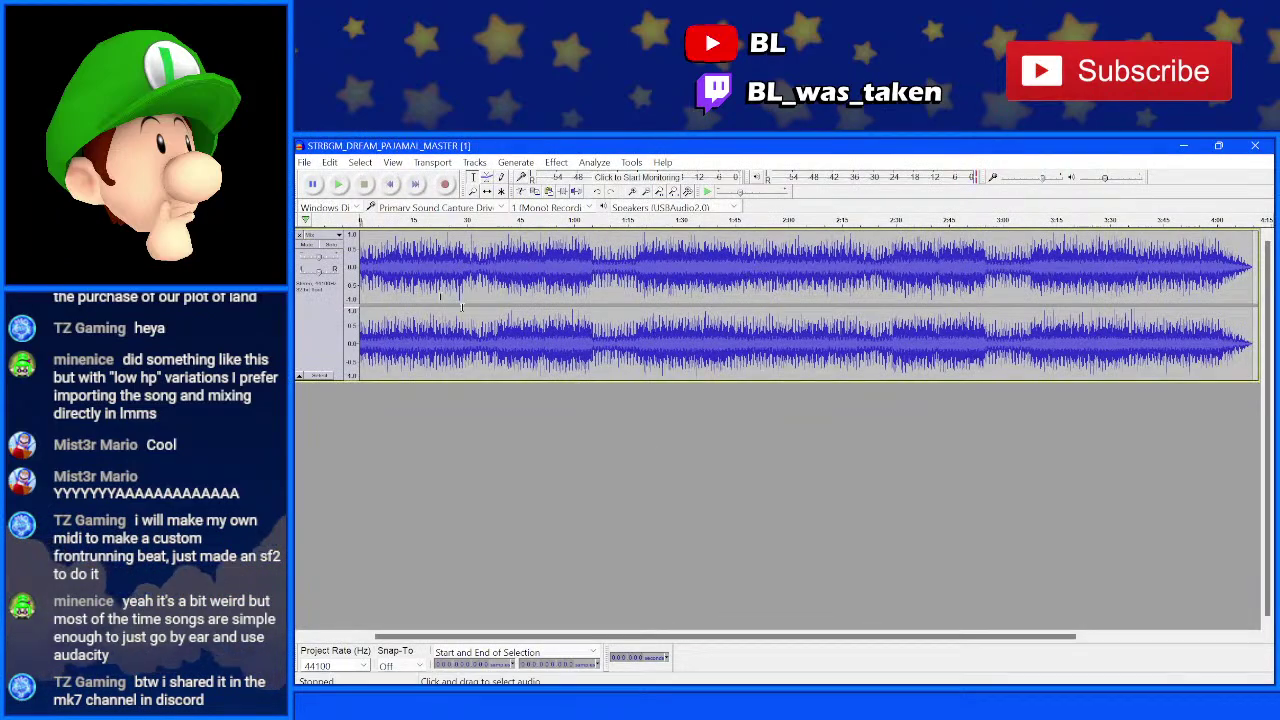
{"action": "left_click", "coordinate": [303, 162]}
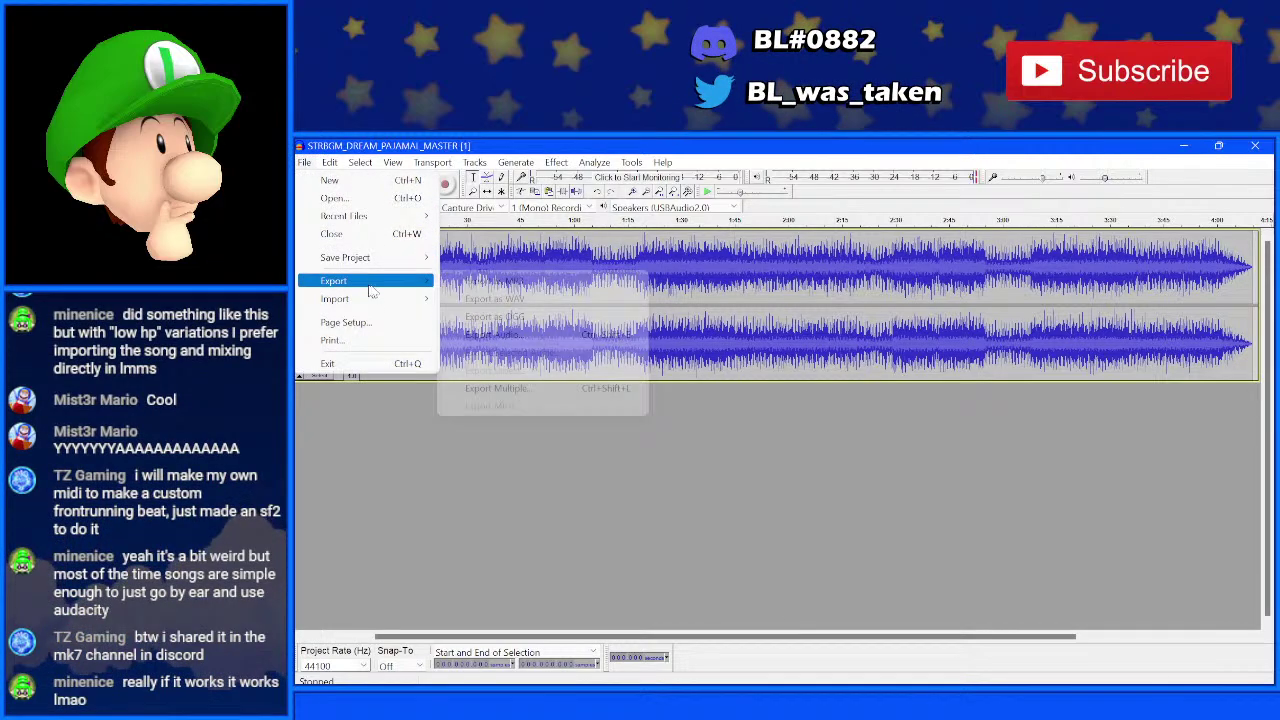
{"action": "mouse_move", "coordinate": [350, 281]}
{"action": "left_click", "coordinate": [540, 298]}
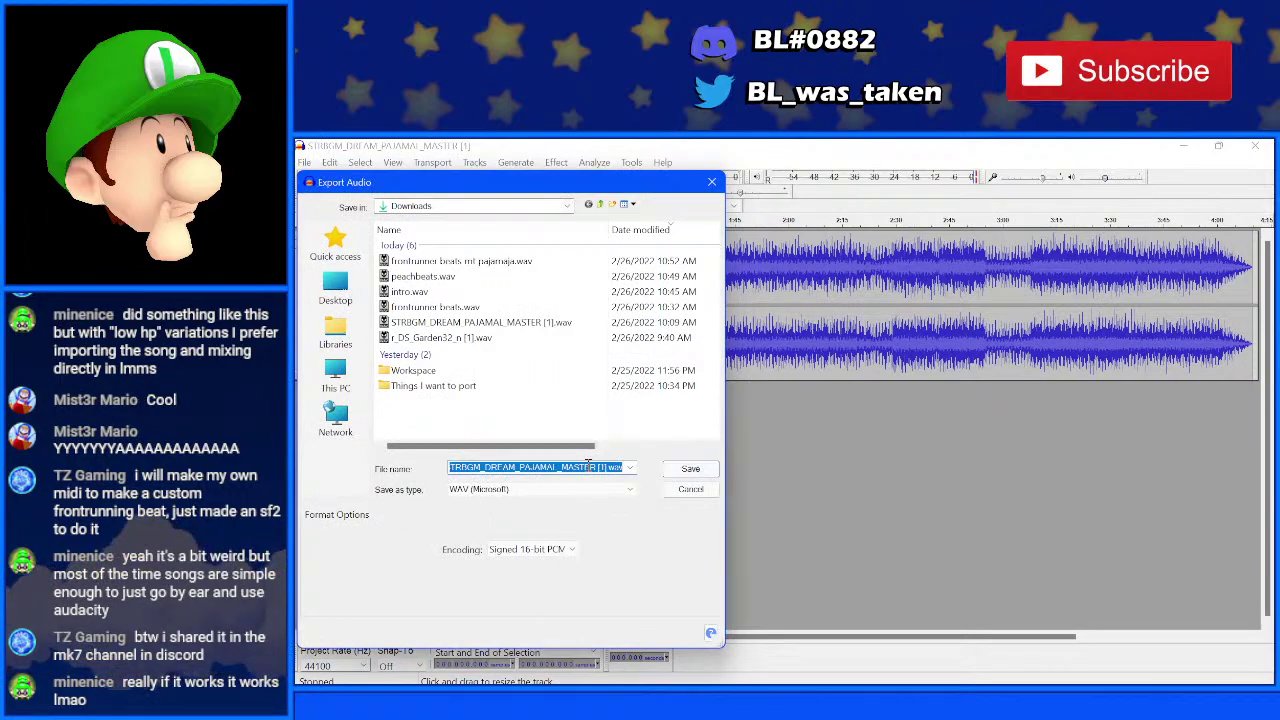
{"action": "type", "text": "pajamajabeats"}
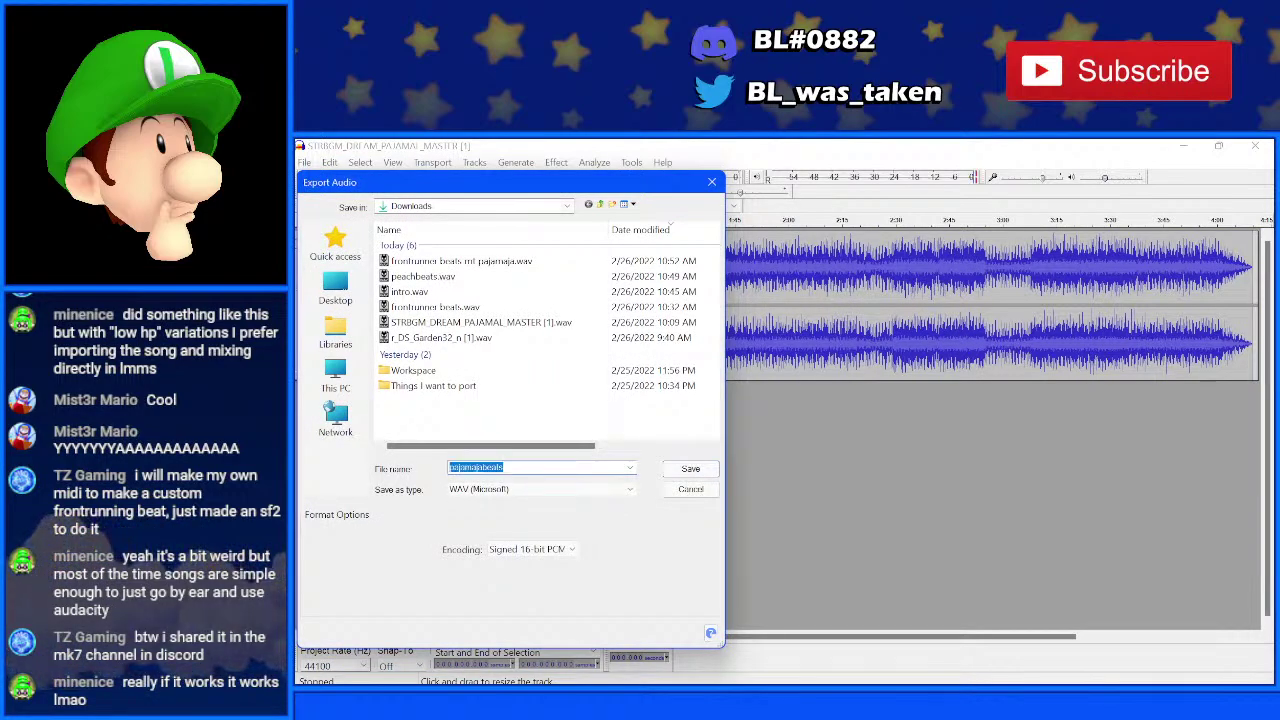
{"action": "key", "text": "Return"}
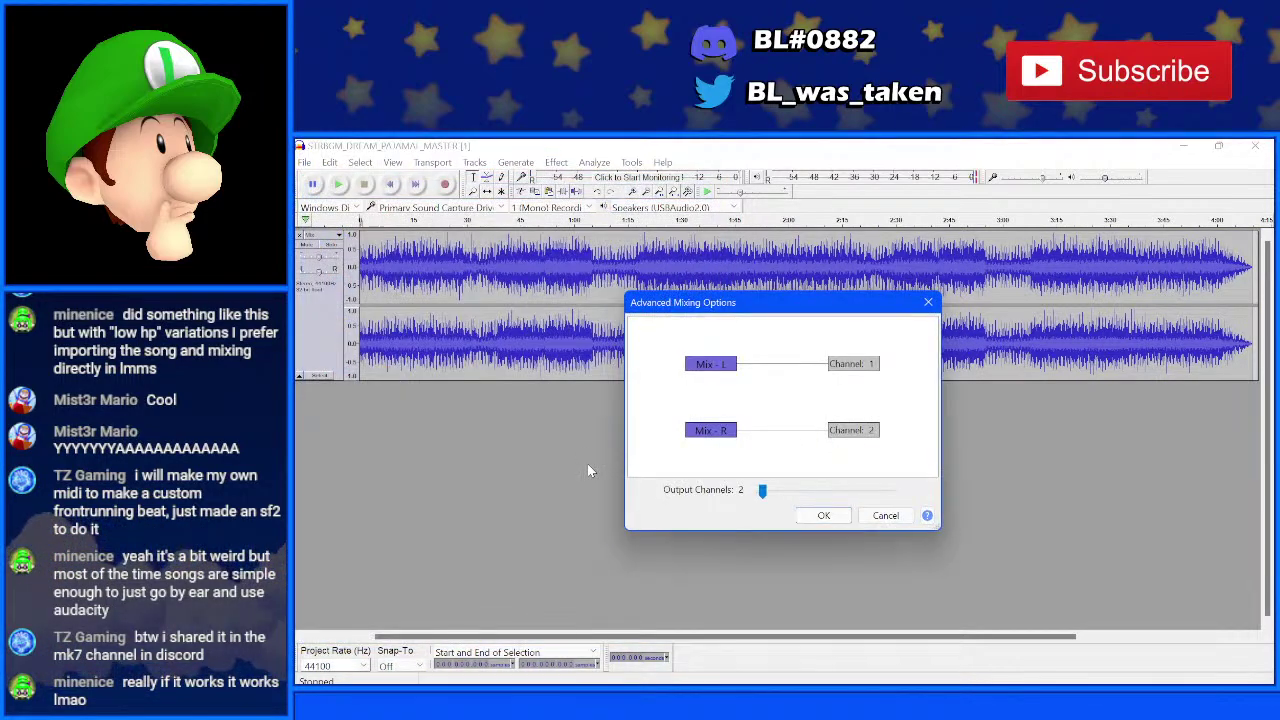
{"action": "key", "text": "Return"}
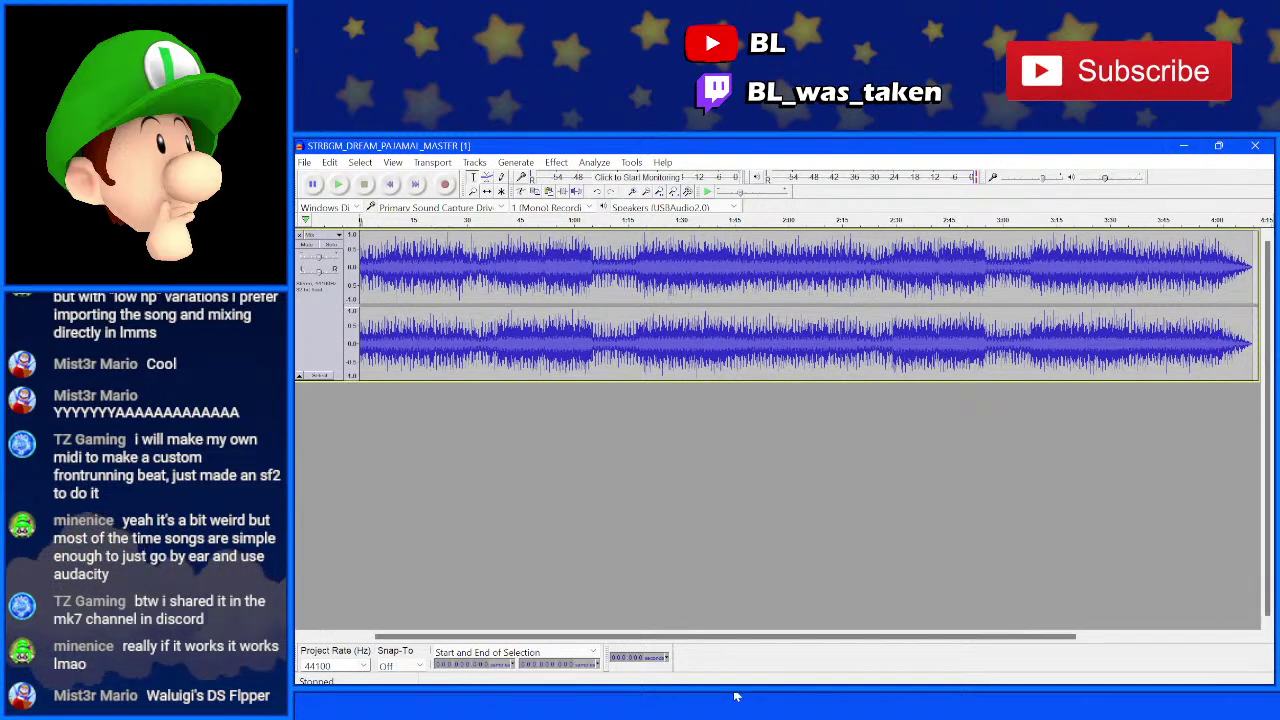
- Open the Downloads folder in File Explorer, play peachbeats.wav and pajamajabeats.wav in foobar2000, and close the player
{"action": "mouse_move", "coordinate": [736, 690]}
{"action": "mouse_move", "coordinate": [519, 671]}
{"action": "left_click", "coordinate": [478, 612]}
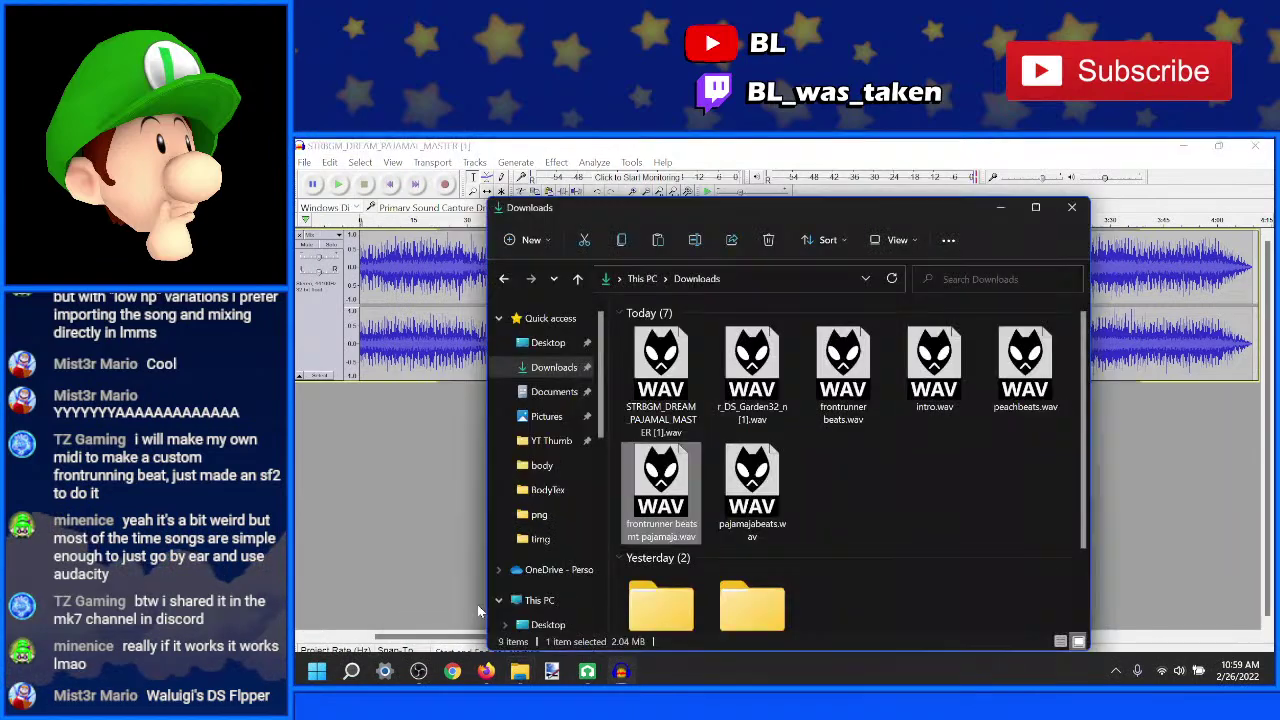
{"action": "left_click", "coordinate": [708, 495]}
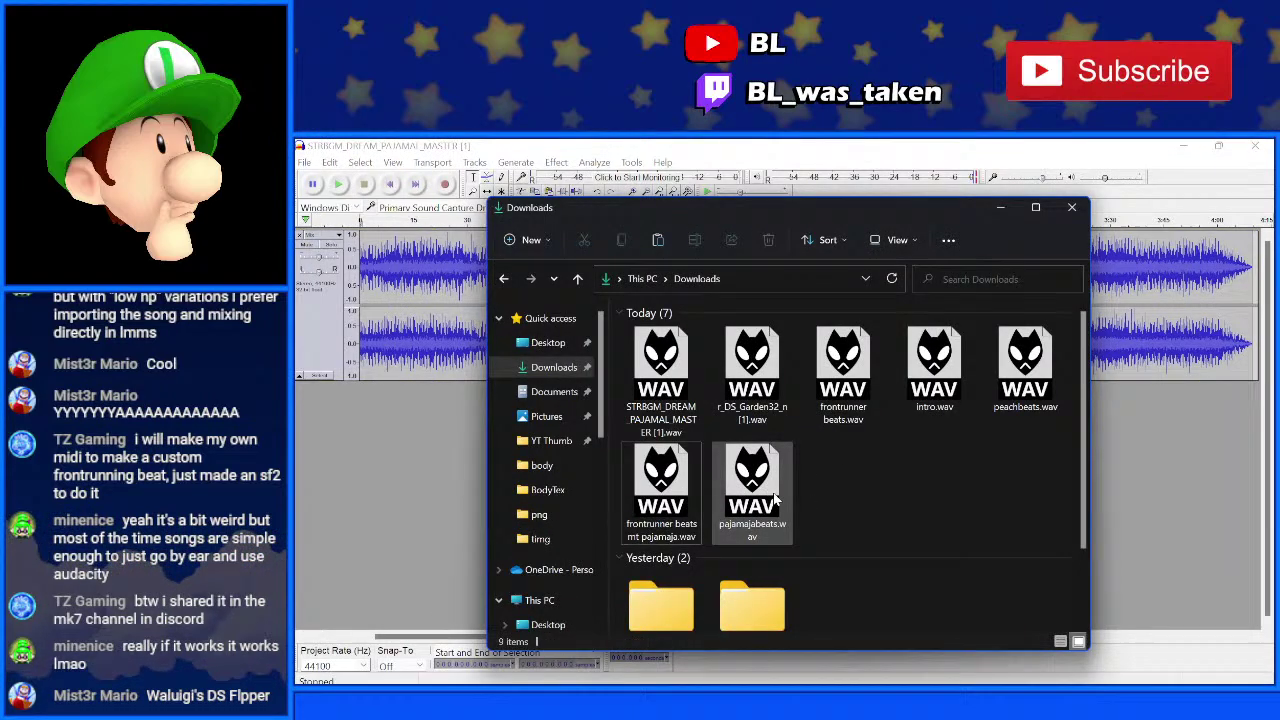
{"action": "double_click", "coordinate": [1024, 370]}
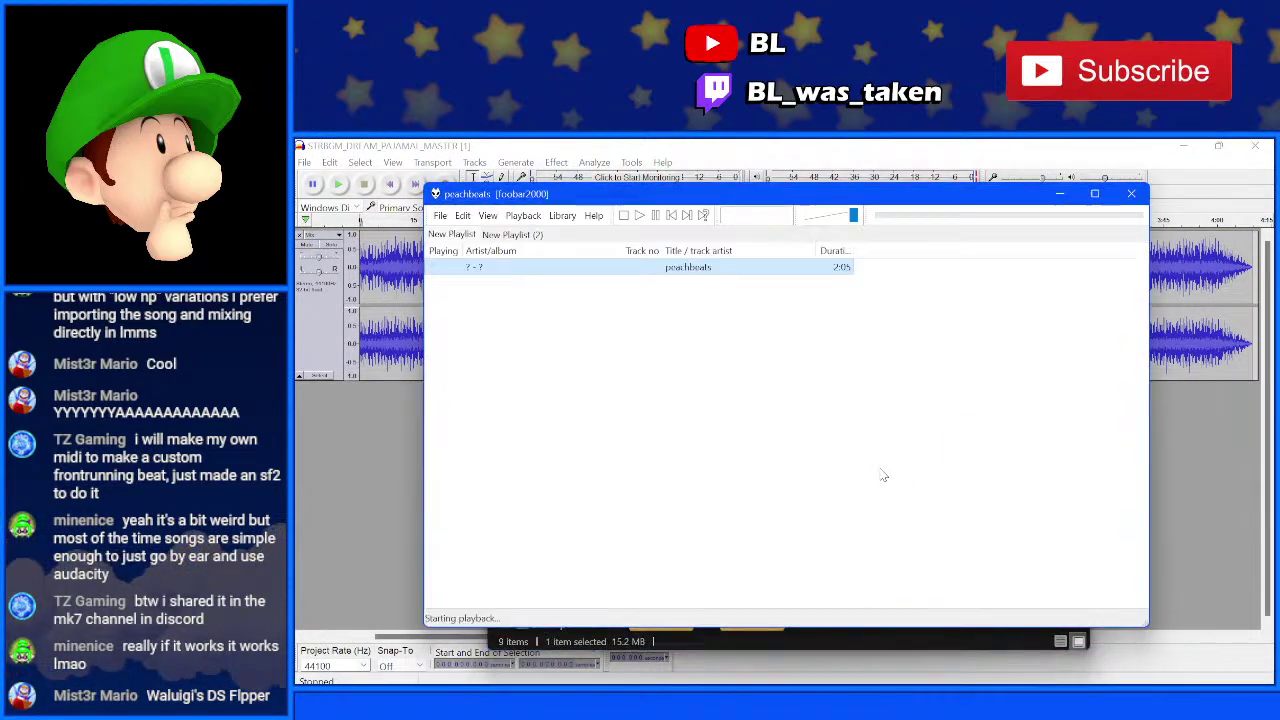
{"action": "left_click", "coordinate": [887, 648]}
{"action": "double_click", "coordinate": [753, 490]}
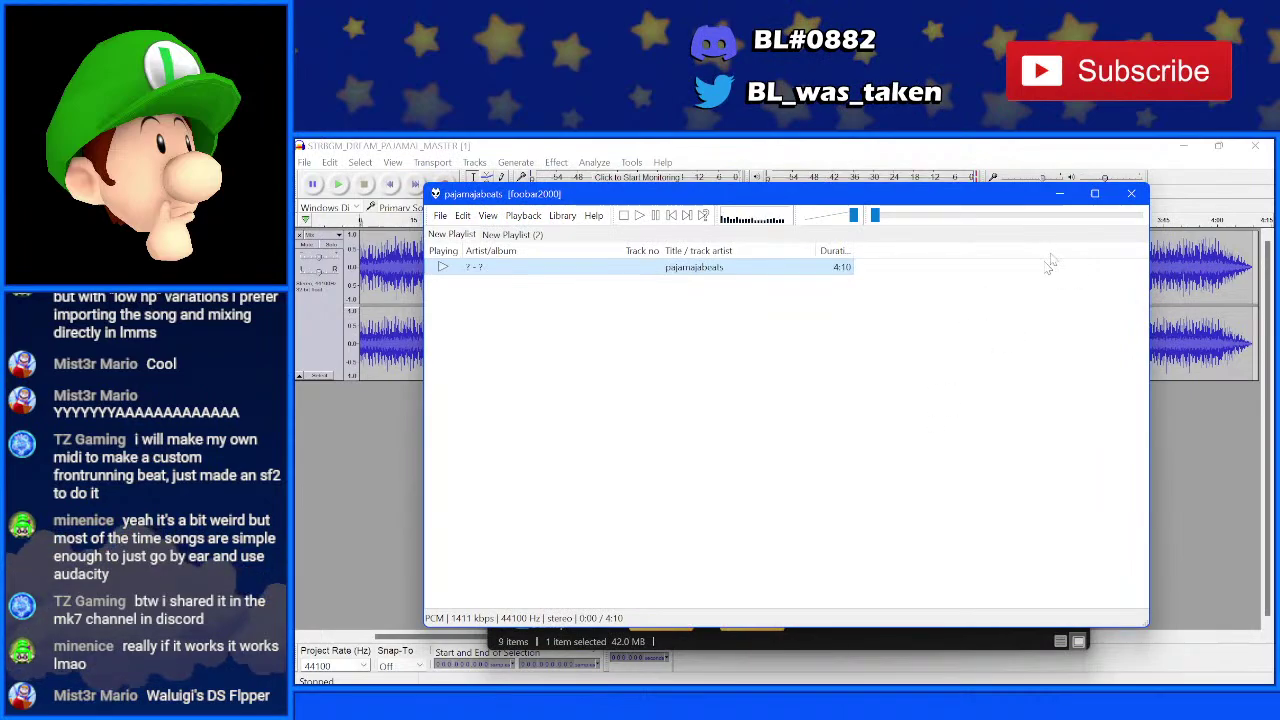
{"action": "left_click", "coordinate": [1131, 193]}
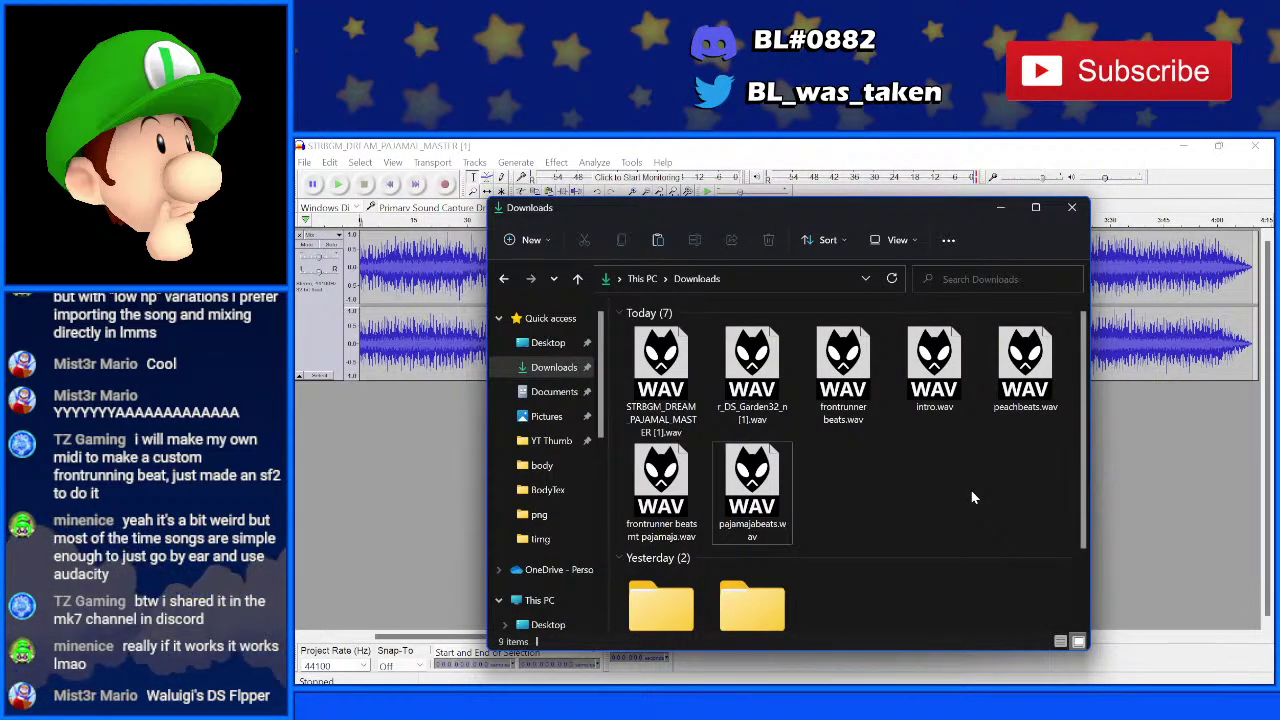
- Look through the Downloads folder and the contents of its Things I want to port and Workspace folders
{"action": "scroll", "coordinate": [966, 484], "scroll_direction": "down", "scroll_amount": 1}
{"action": "scroll", "coordinate": [966, 484], "scroll_direction": "up", "scroll_amount": 1}
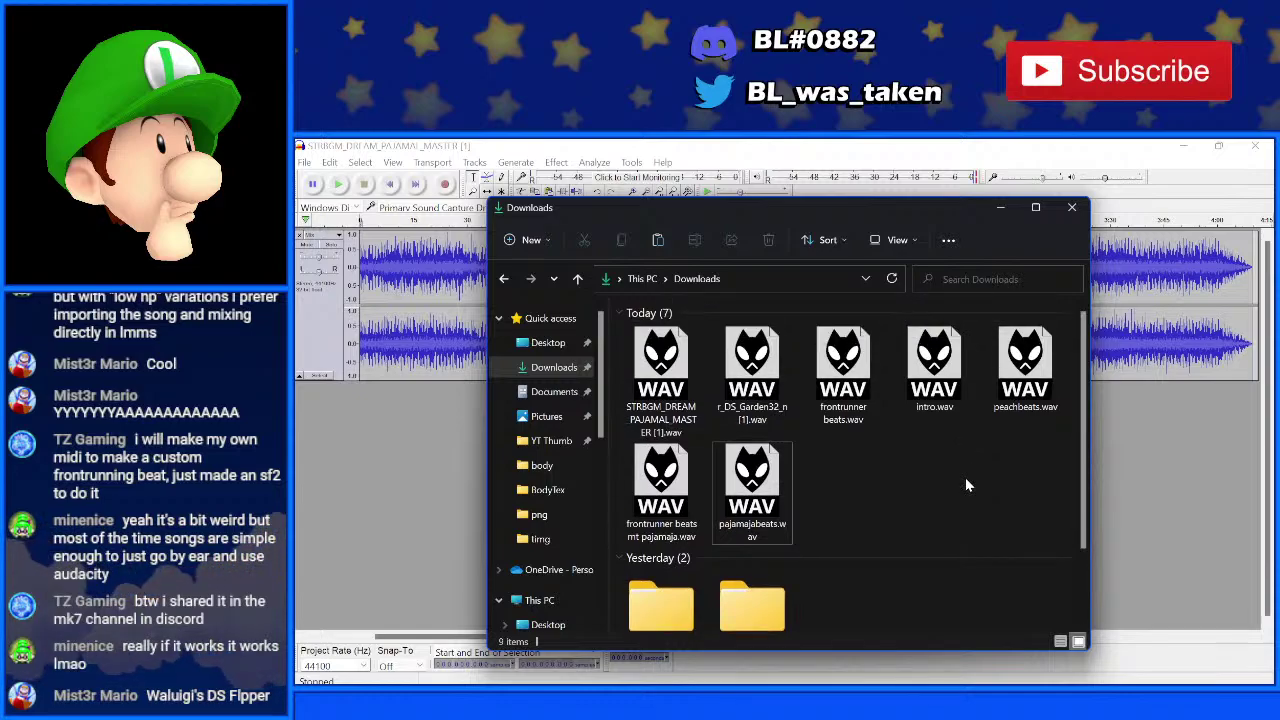
{"action": "scroll", "coordinate": [965, 484], "scroll_direction": "down", "scroll_amount": 1}
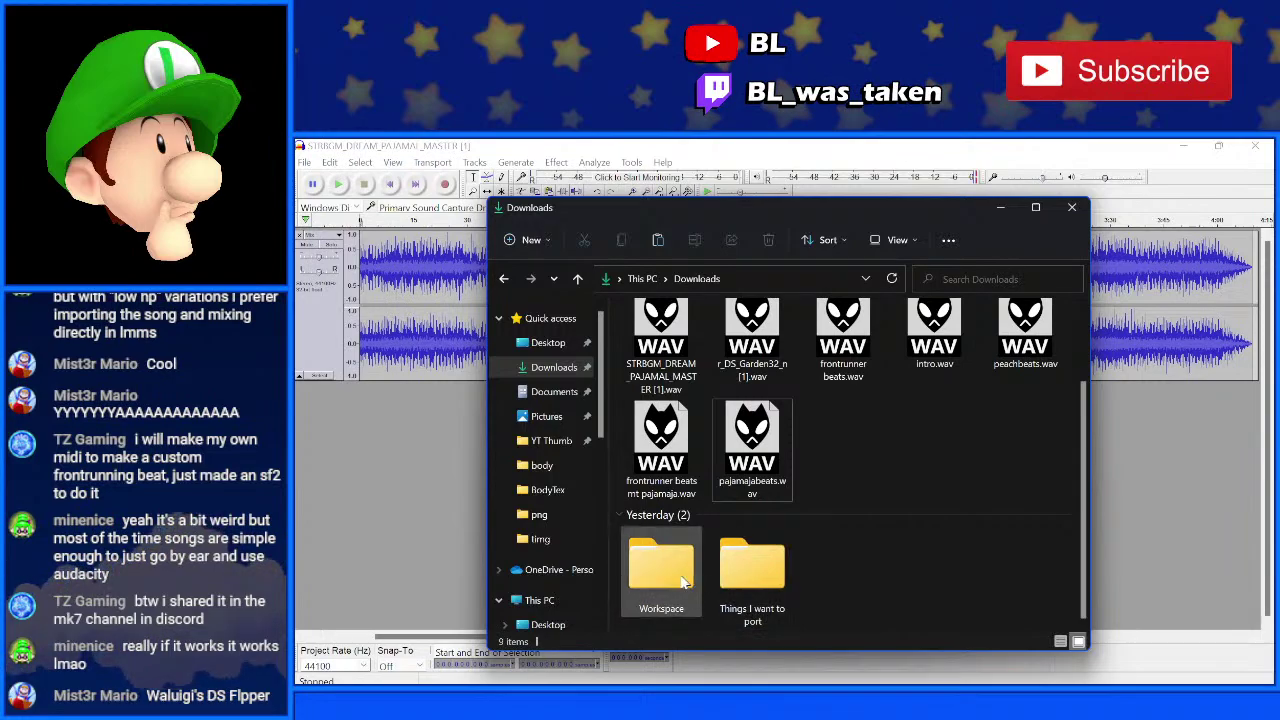
{"action": "scroll", "coordinate": [868, 562], "scroll_direction": "up", "scroll_amount": 1}
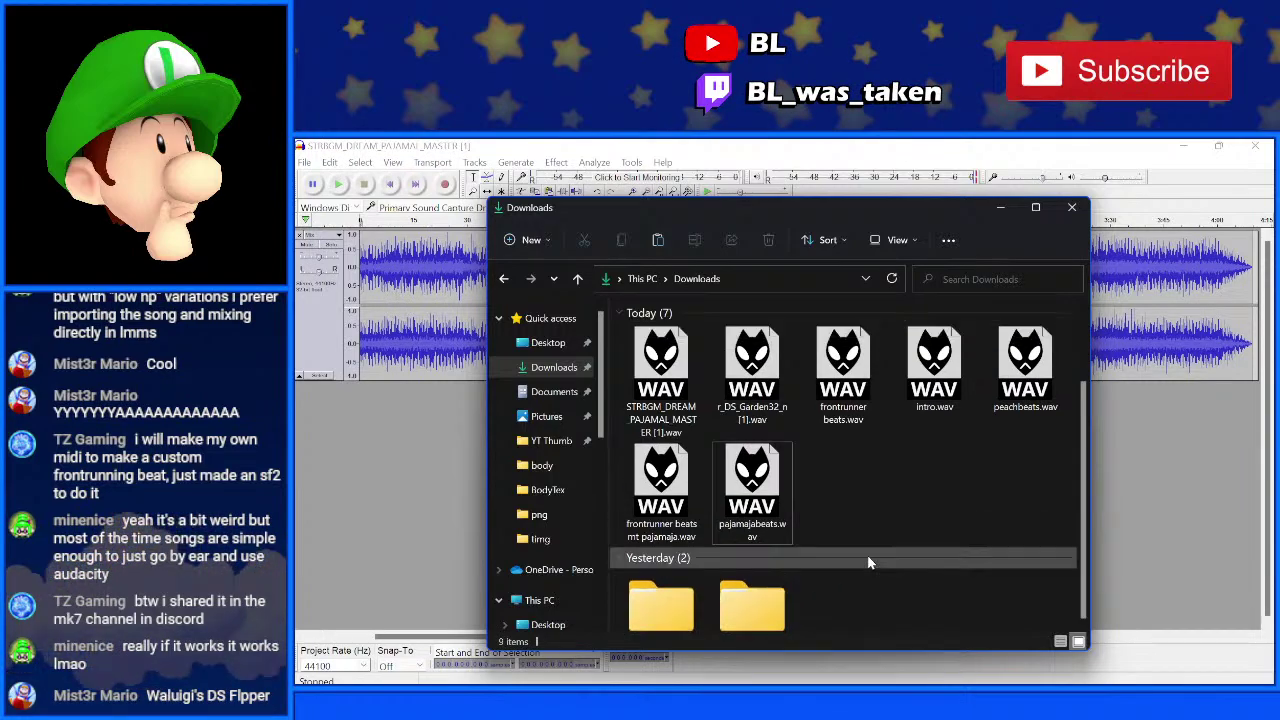
{"action": "scroll", "coordinate": [868, 562], "scroll_direction": "down", "scroll_amount": 1}
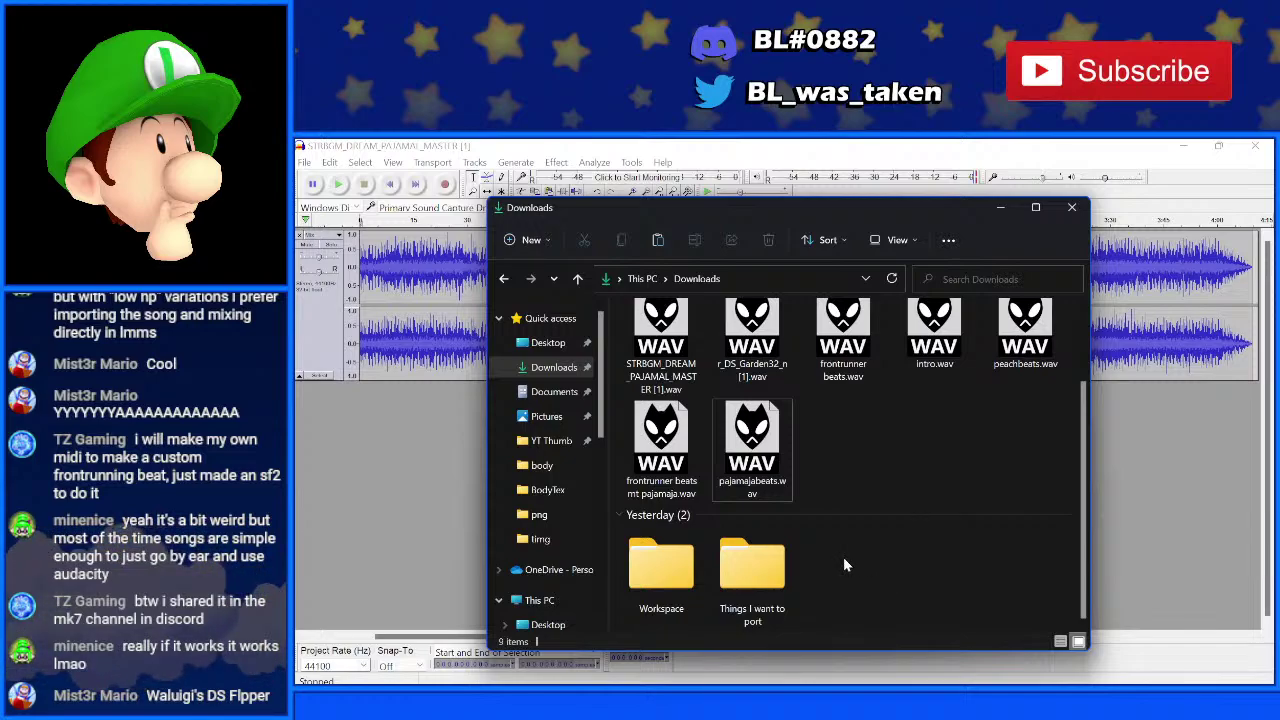
{"action": "mouse_move", "coordinate": [904, 679]}
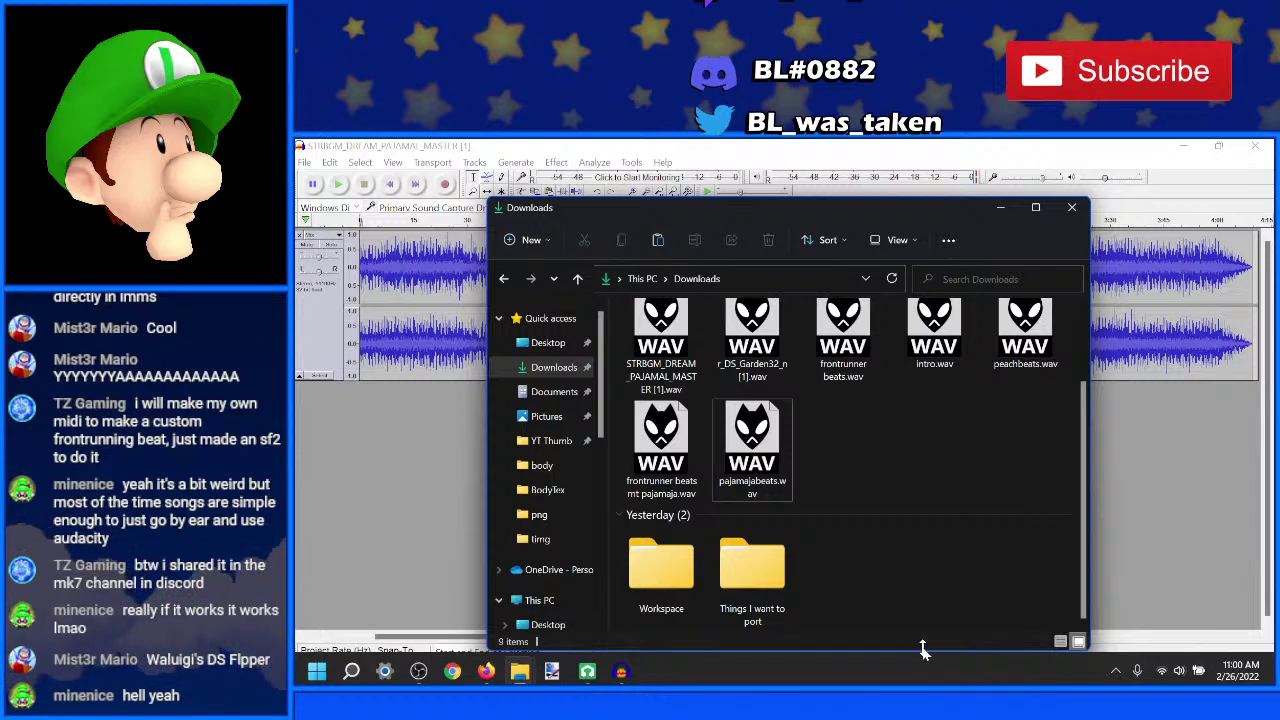
{"action": "double_click", "coordinate": [768, 588]}
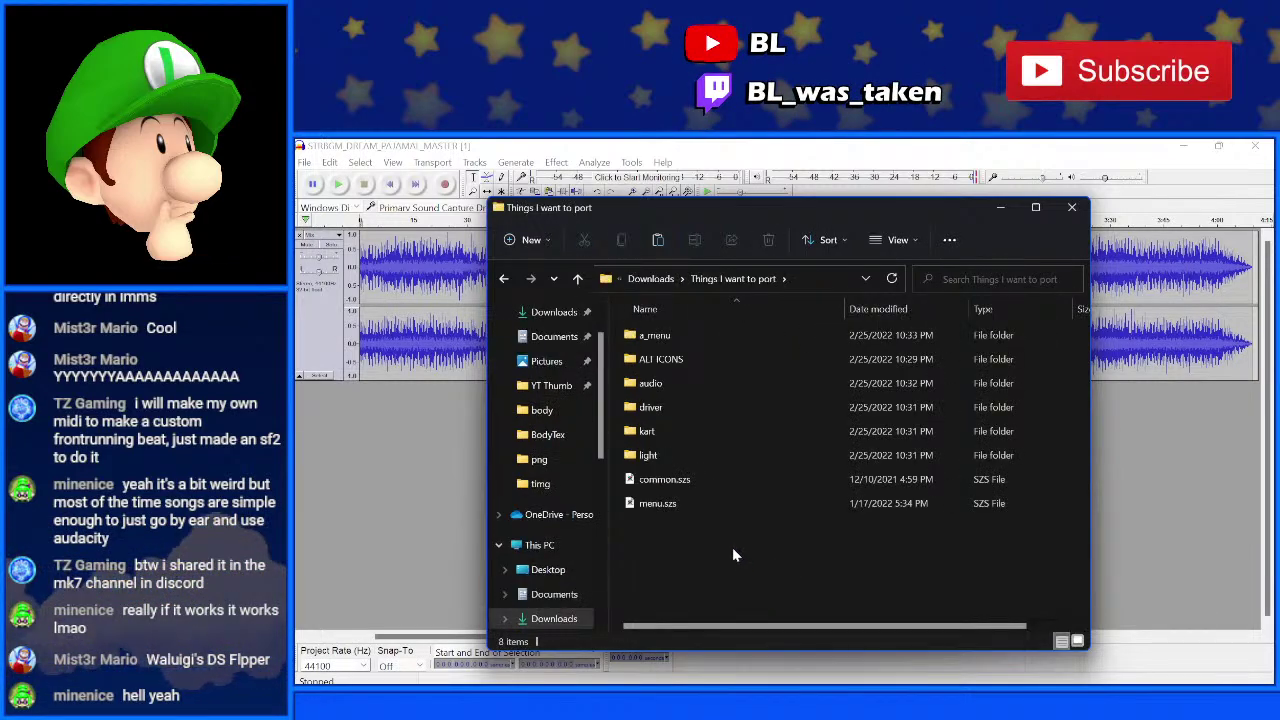
{"action": "left_click", "coordinate": [651, 281]}
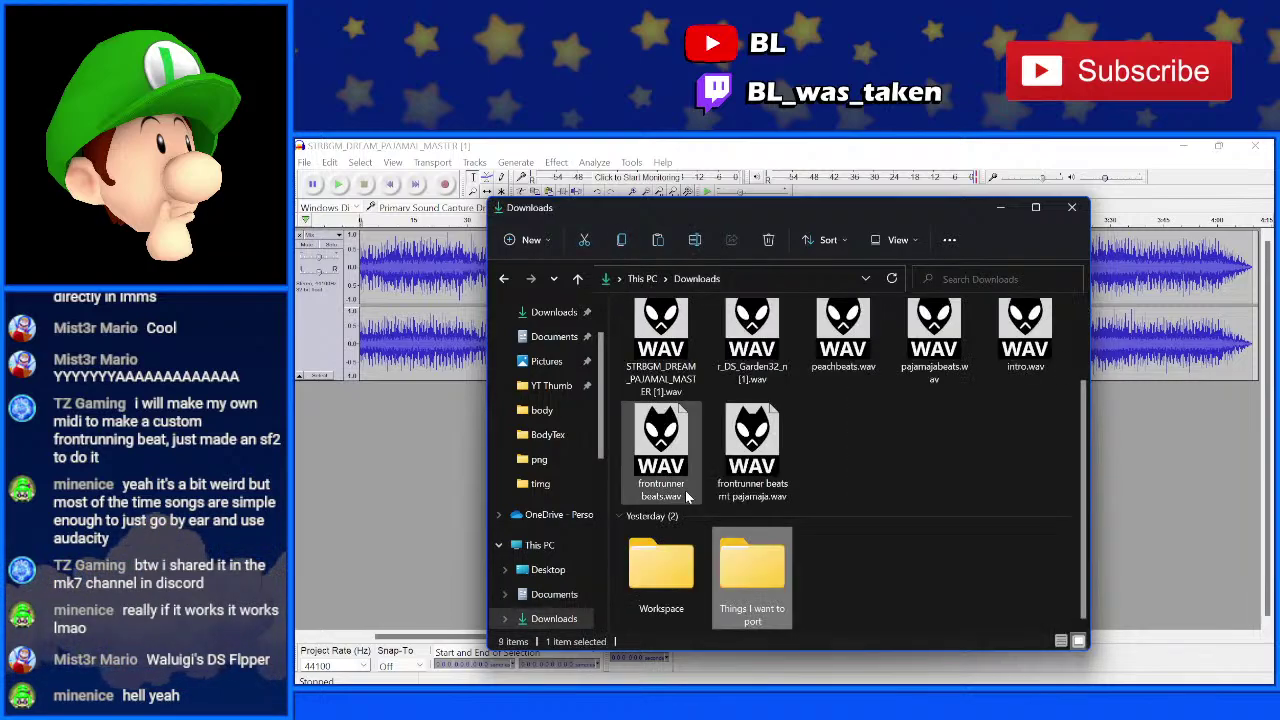
{"action": "double_click", "coordinate": [688, 556]}
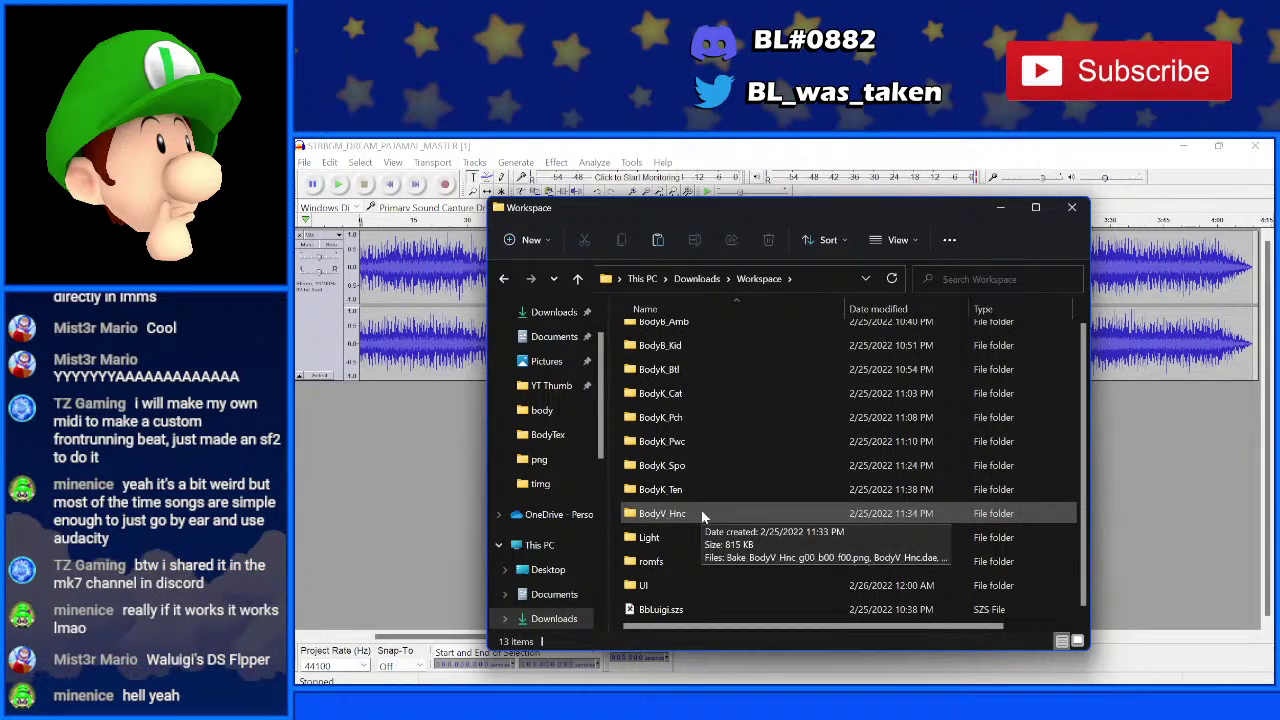
- Open BodyV_Hnc.szs from the BodyV_Hnc folder in Toolbox, examine its 3D kart body model from several angles, and close Toolbox
{"action": "double_click", "coordinate": [689, 515]}
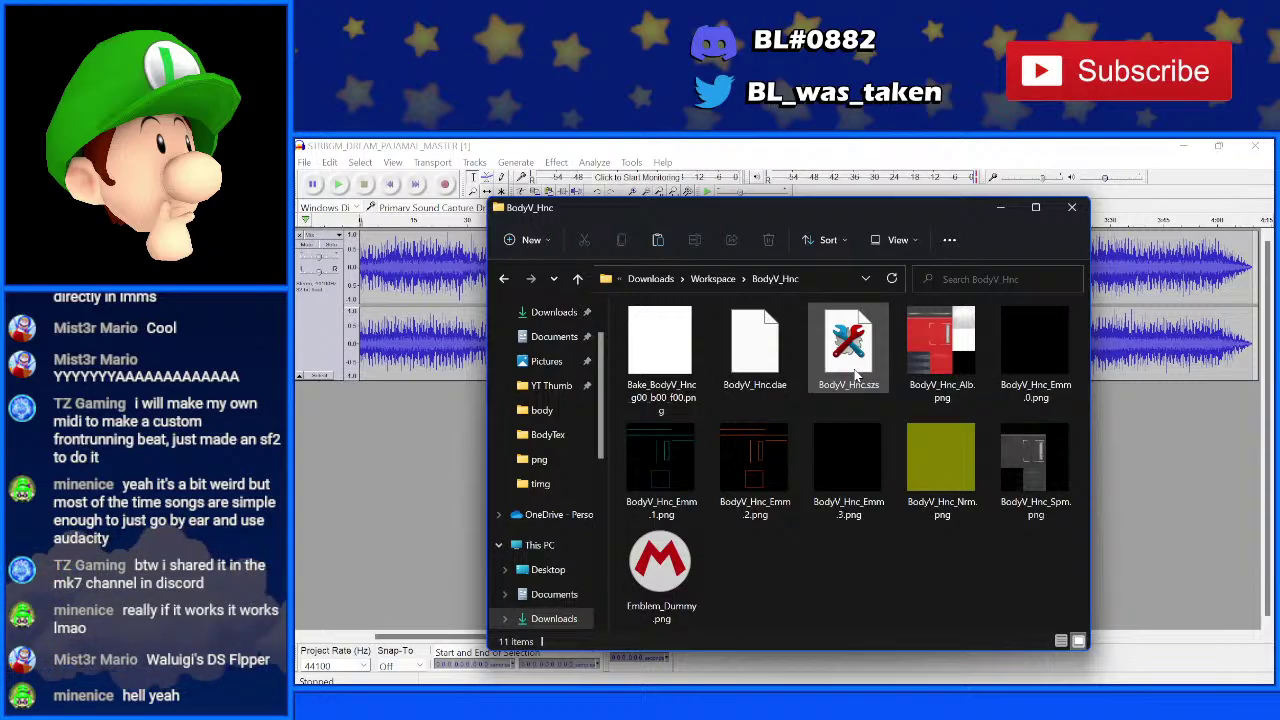
{"action": "double_click", "coordinate": [855, 372]}
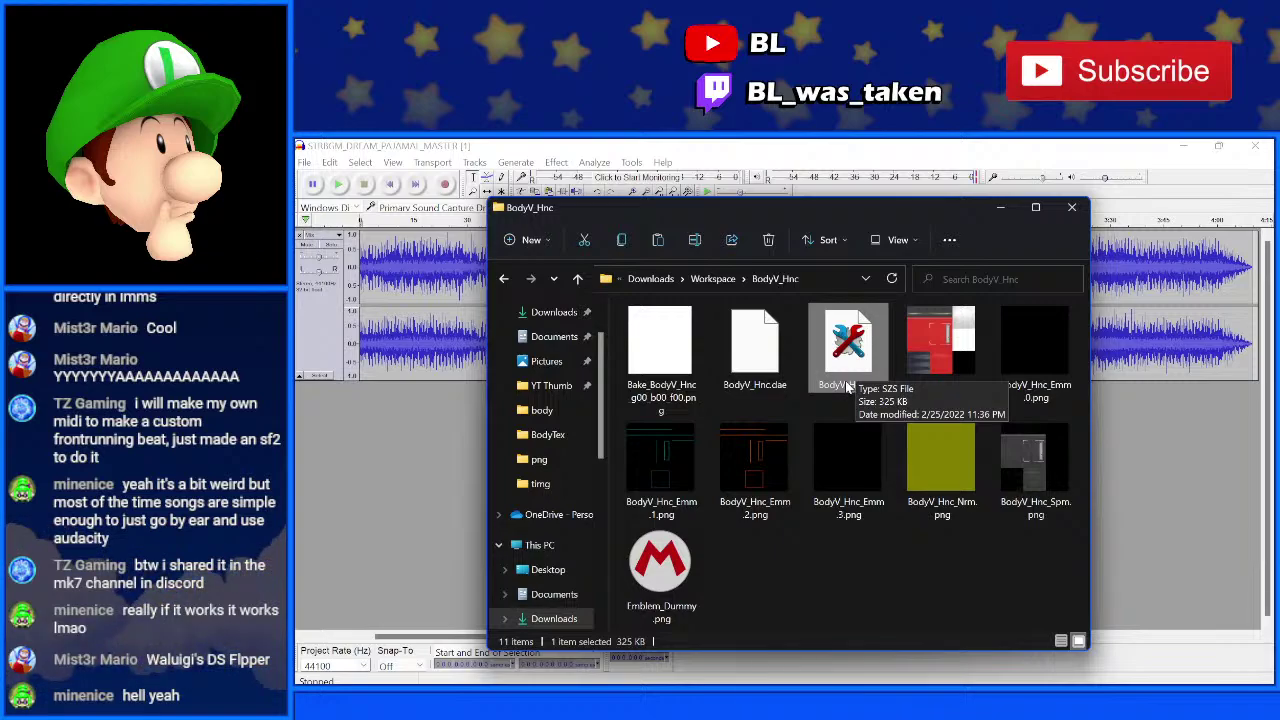
{"action": "double_click", "coordinate": [845, 383]}
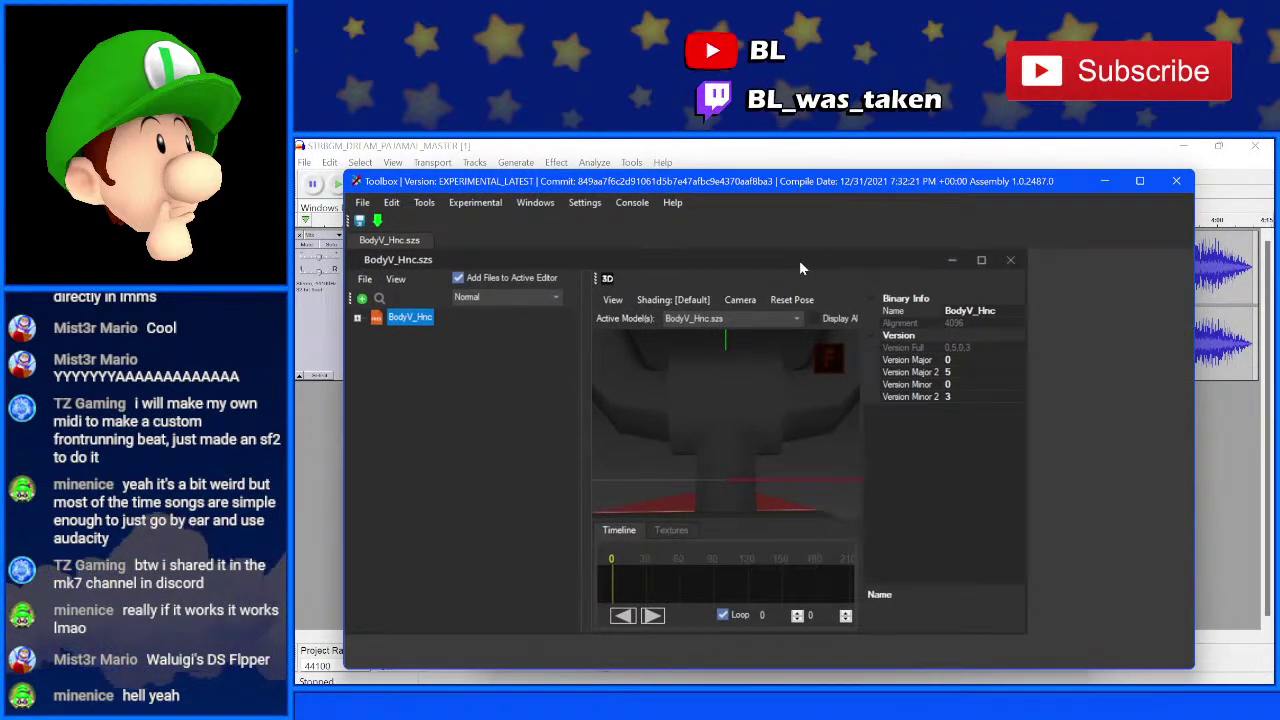
{"action": "double_click", "coordinate": [799, 260]}
{"action": "scroll", "coordinate": [752, 455], "scroll_direction": "down", "scroll_amount": 6}
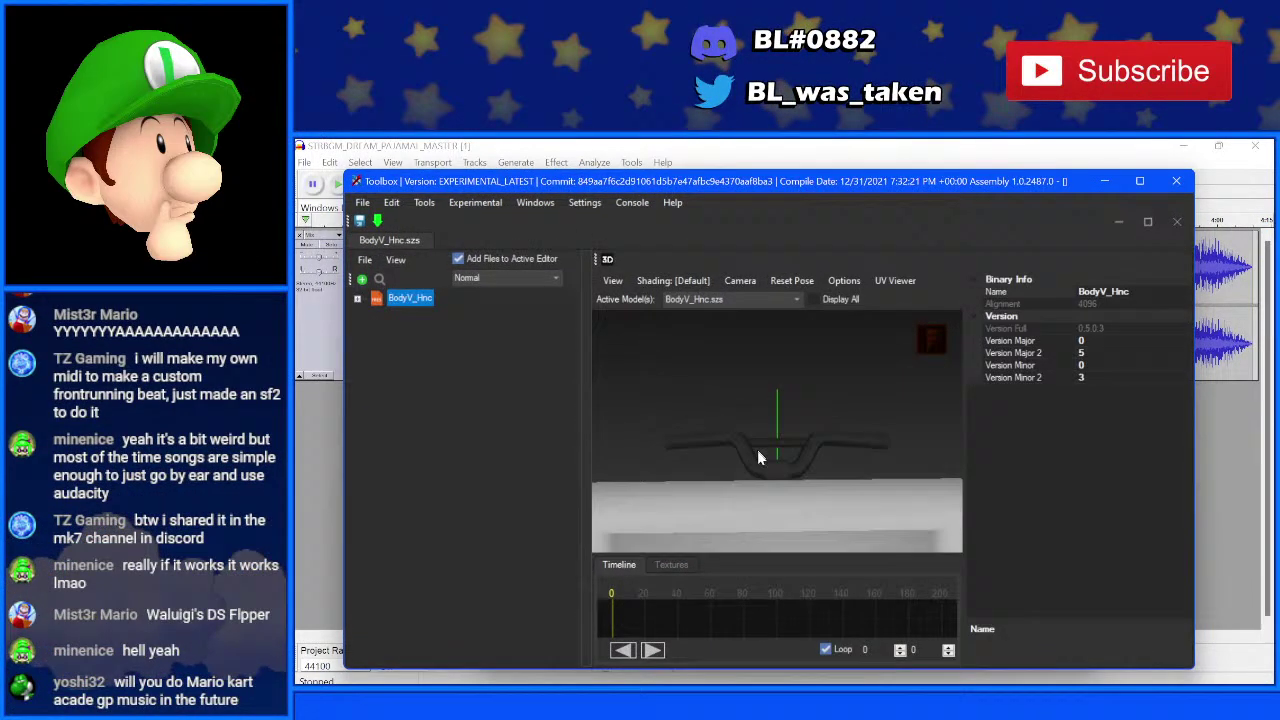
{"action": "left_click_drag", "start_coordinate": [790, 438], "coordinate": [783, 512]}
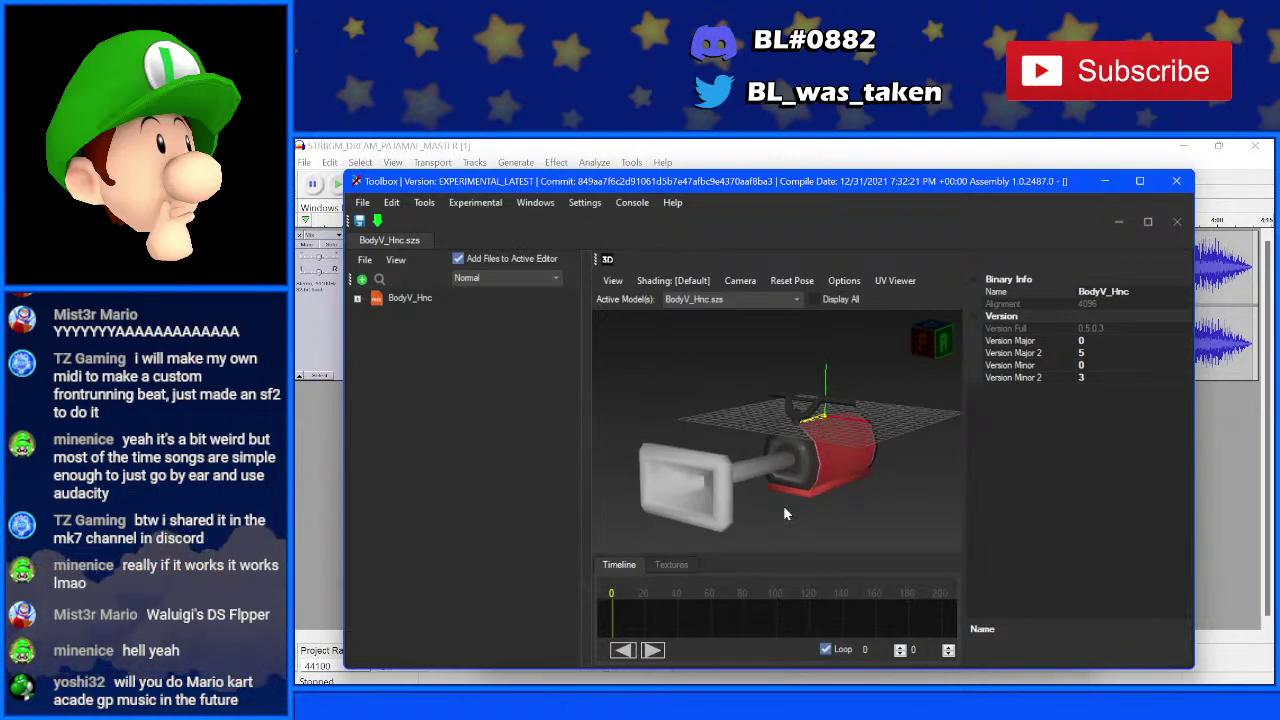
{"action": "left_click_drag", "start_coordinate": [783, 505], "coordinate": [1161, 475]}
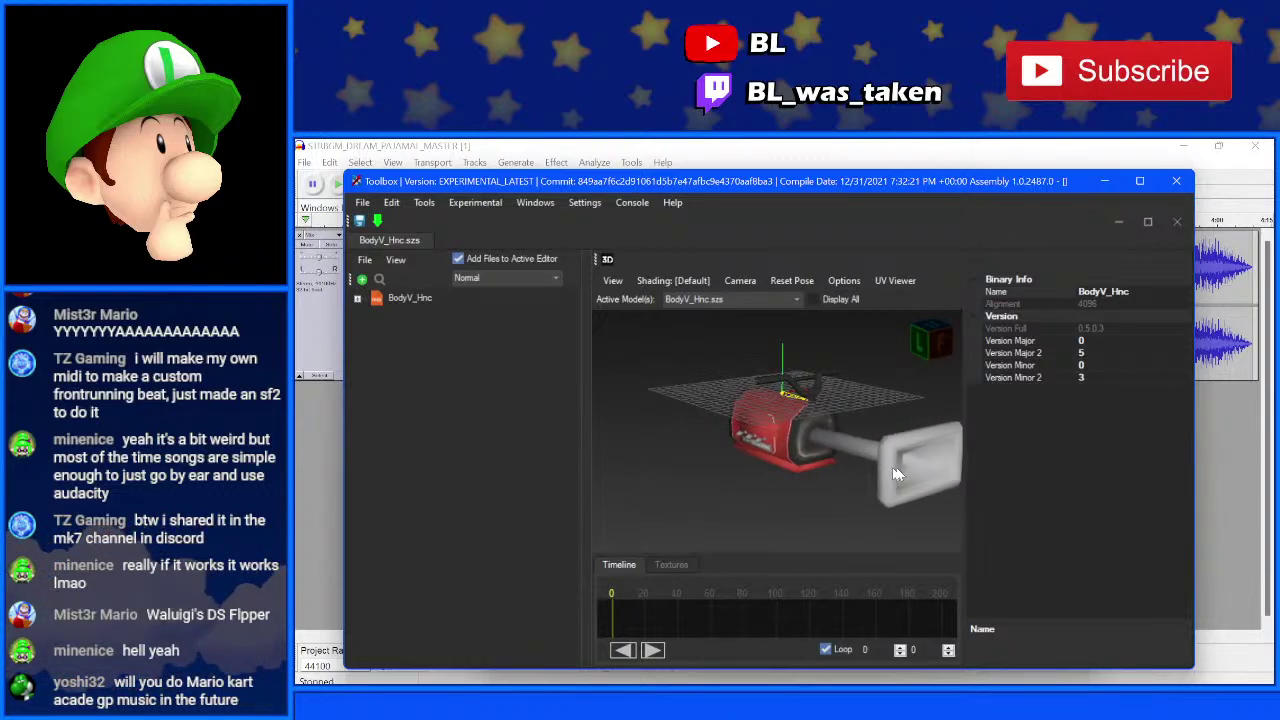
{"action": "mouse_move", "coordinate": [823, 476]}
{"action": "left_mouse_down"}
{"action": "mouse_move", "coordinate": [898, 455]}
{"action": "mouse_move", "coordinate": [856, 432]}
{"action": "mouse_move", "coordinate": [789, 460]}
{"action": "mouse_move", "coordinate": [807, 479]}
{"action": "left_mouse_up"}
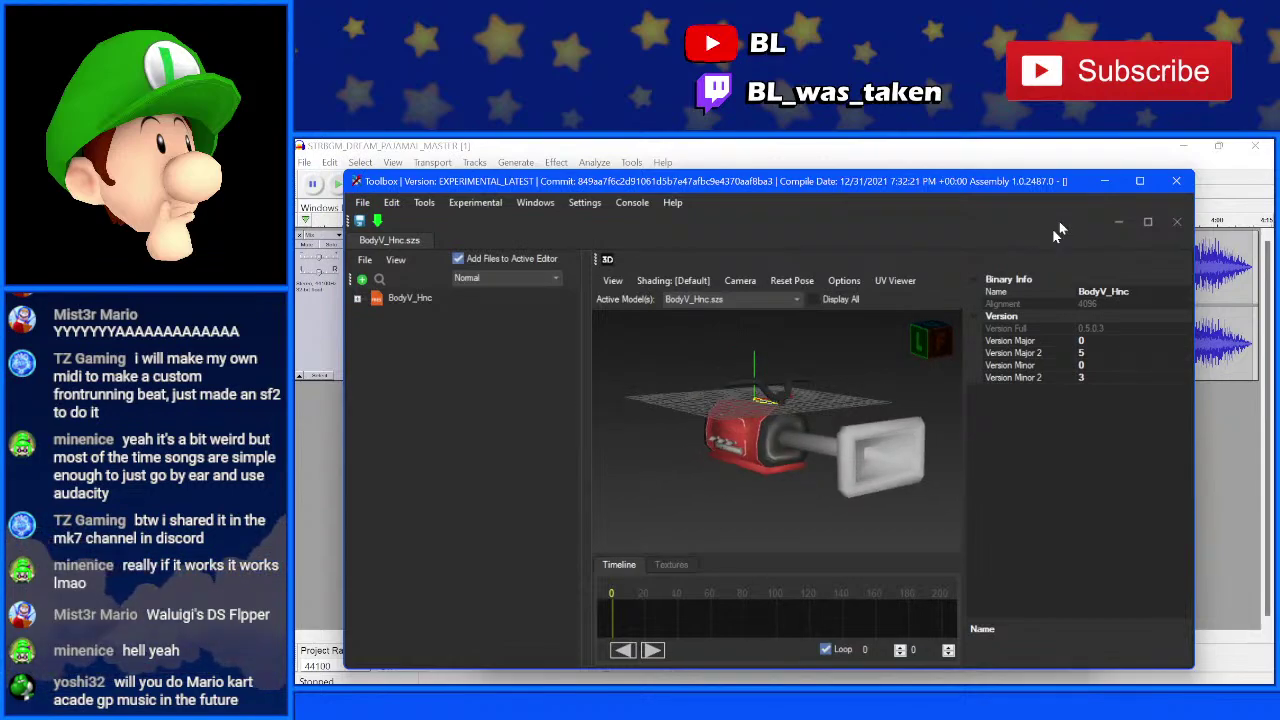
{"action": "left_click", "coordinate": [1175, 182]}
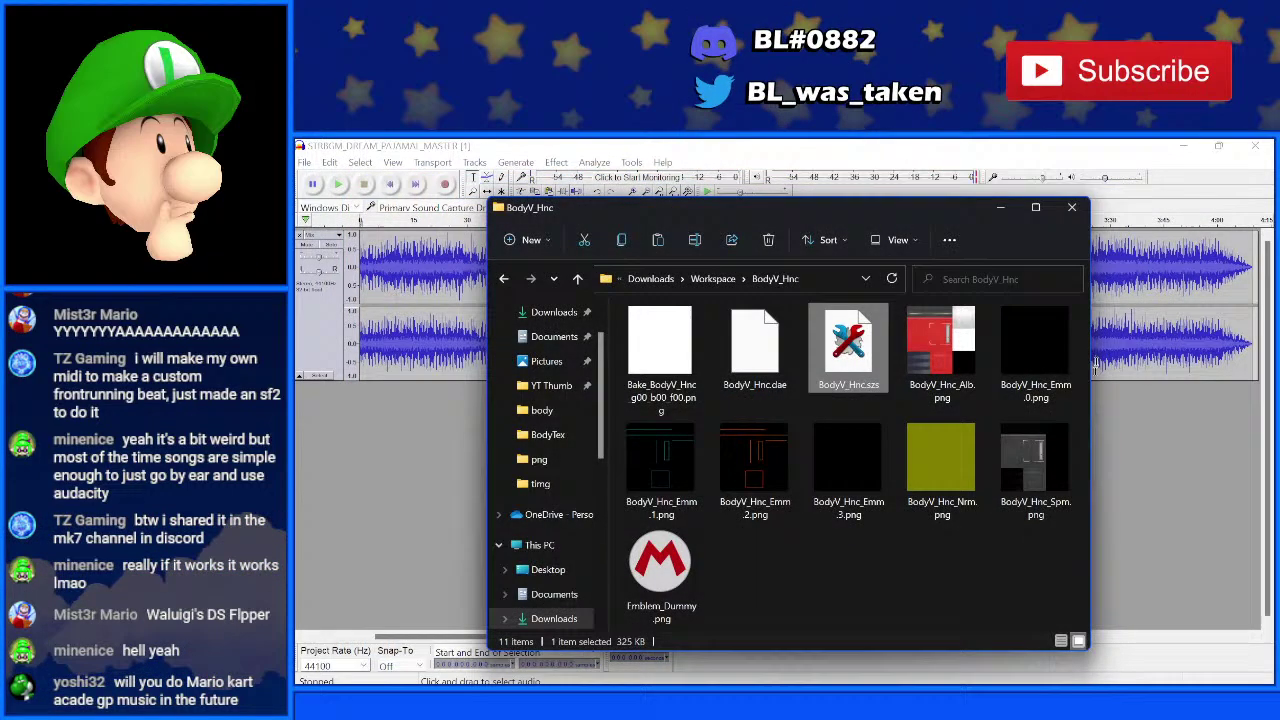
- Switch to Audacity and close the STRBGM_DREAM_PAJAMAL_MASTER project without saving it
{"action": "left_click", "coordinate": [1115, 480]}
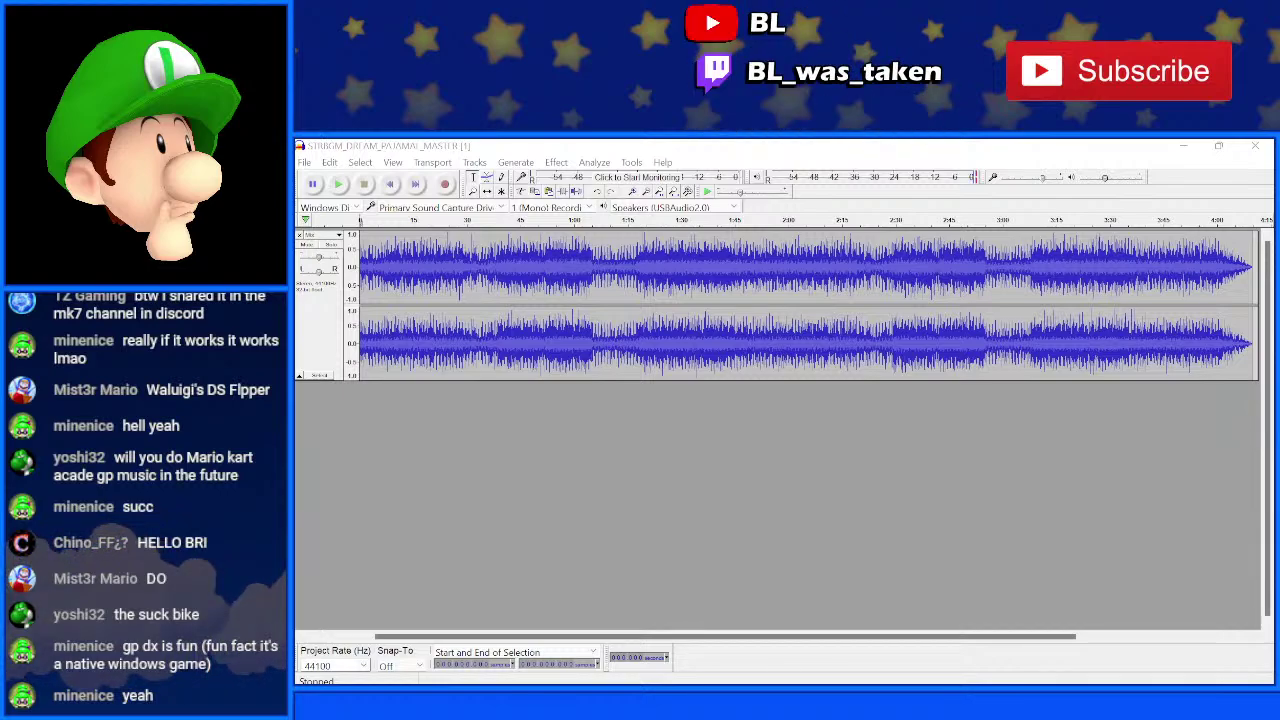
{"action": "left_click", "coordinate": [1255, 146]}
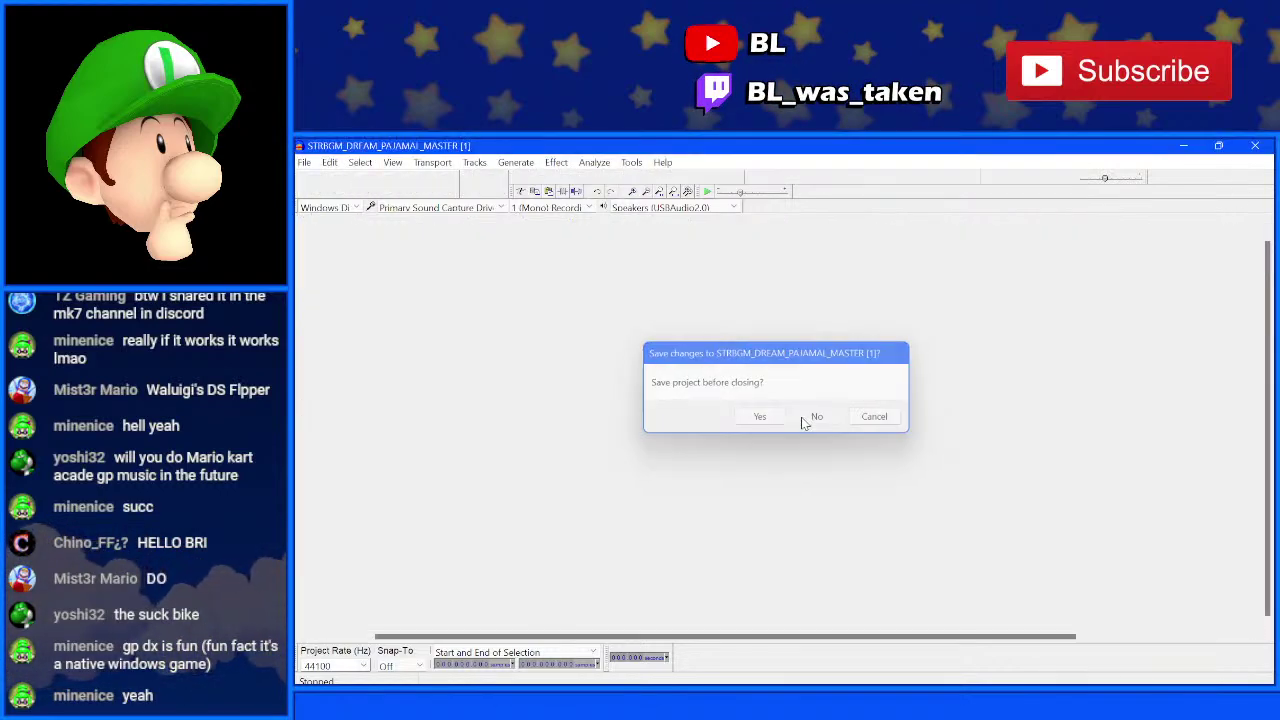
{"action": "left_click", "coordinate": [803, 418]}
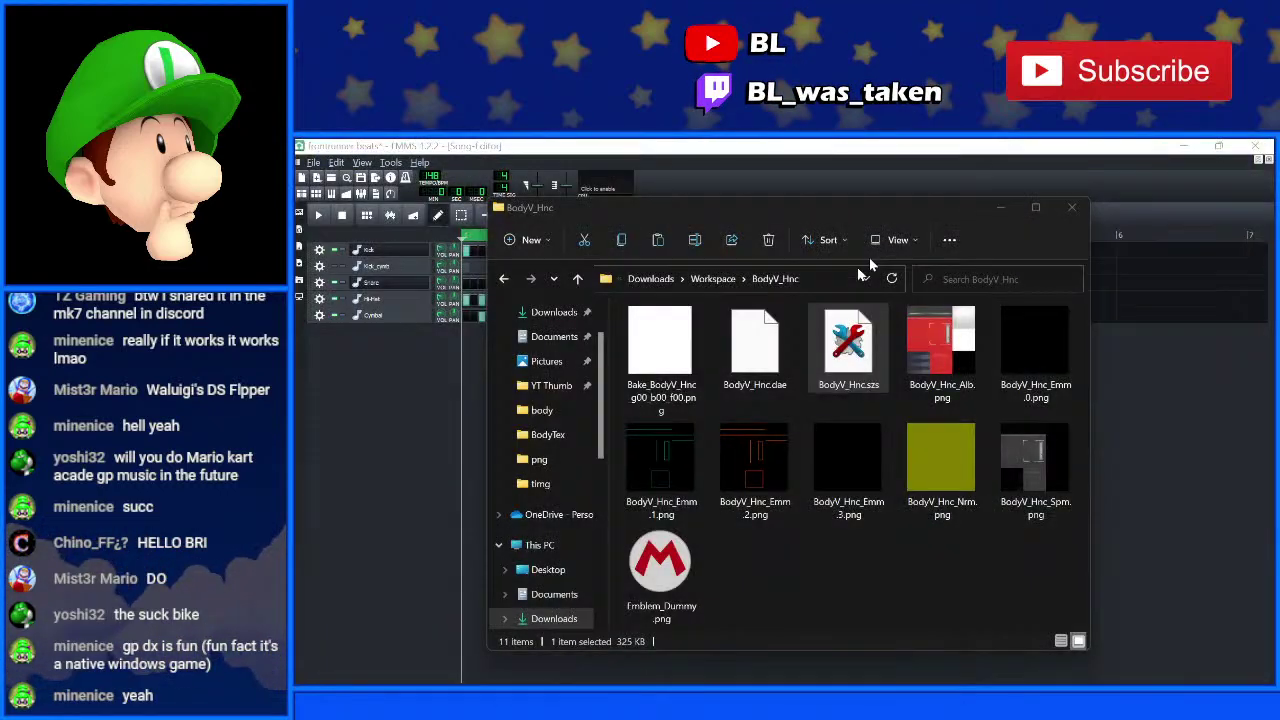
- Close LMMS, discarding the project's unsaved changes, and close the BodyV_Hnc and samples folder windows
{"action": "left_click", "coordinate": [1252, 148]}
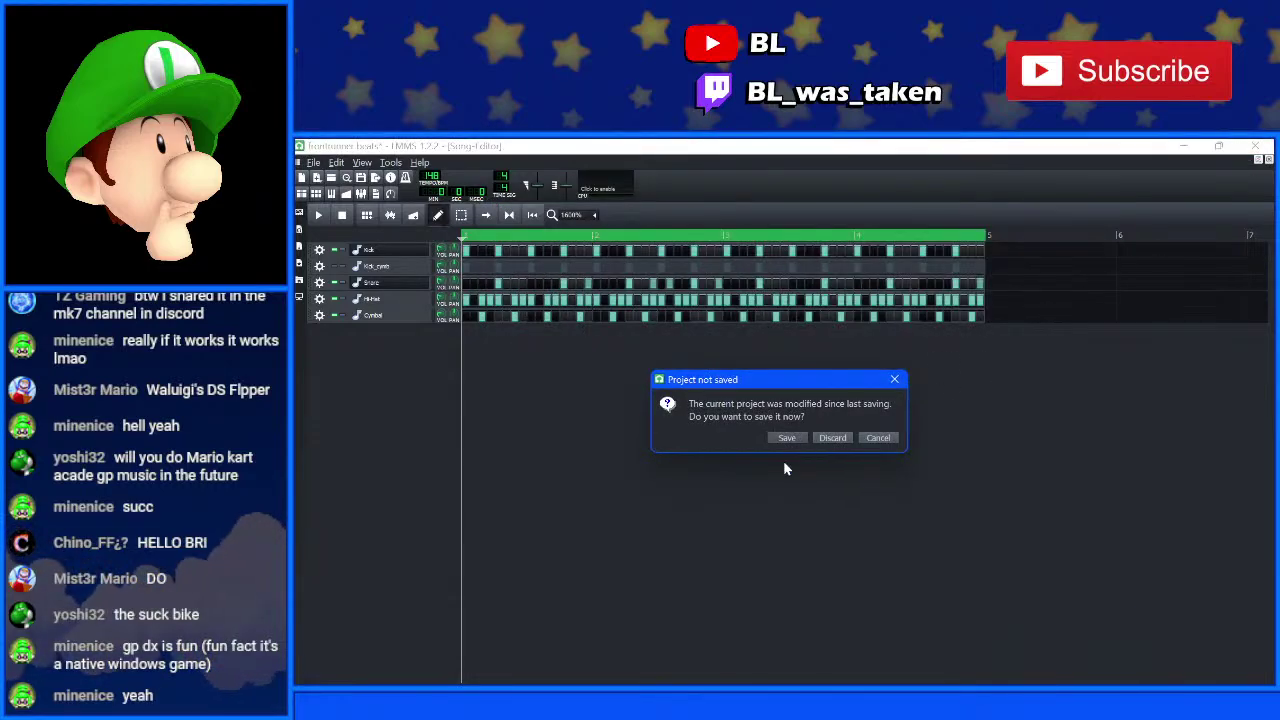
{"action": "left_click", "coordinate": [824, 440]}
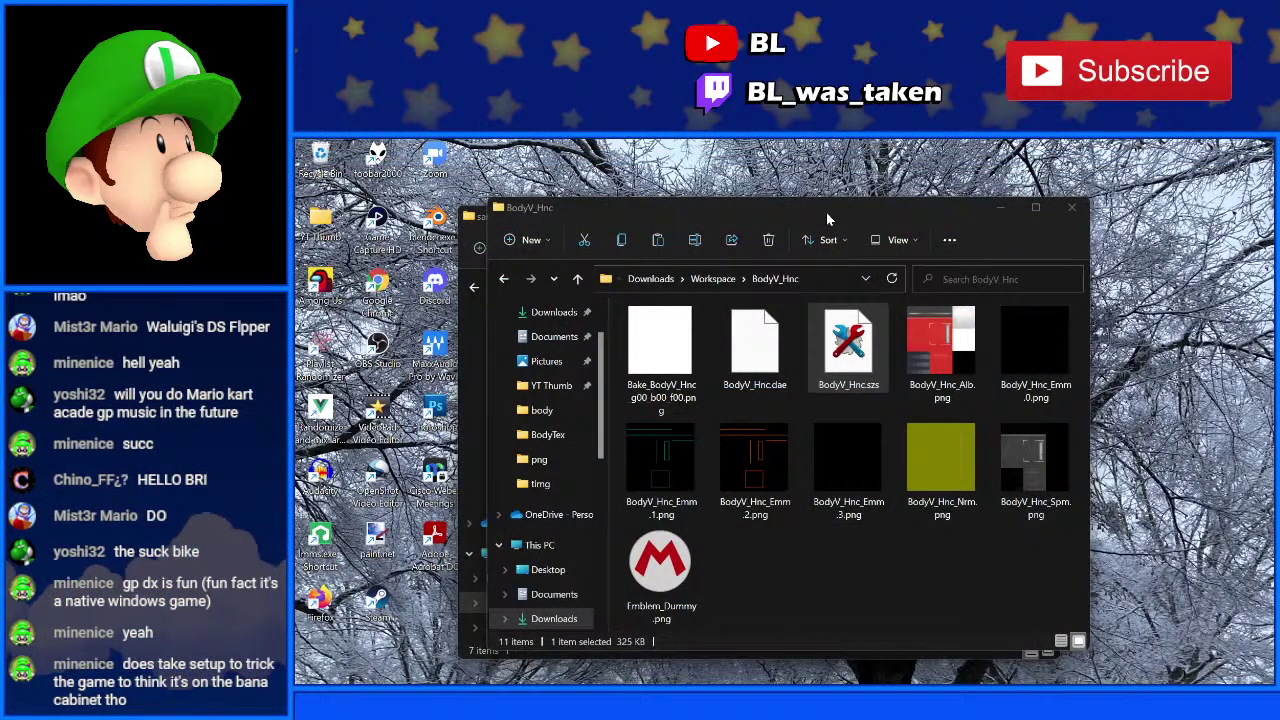
{"action": "left_click", "coordinate": [1072, 207]}
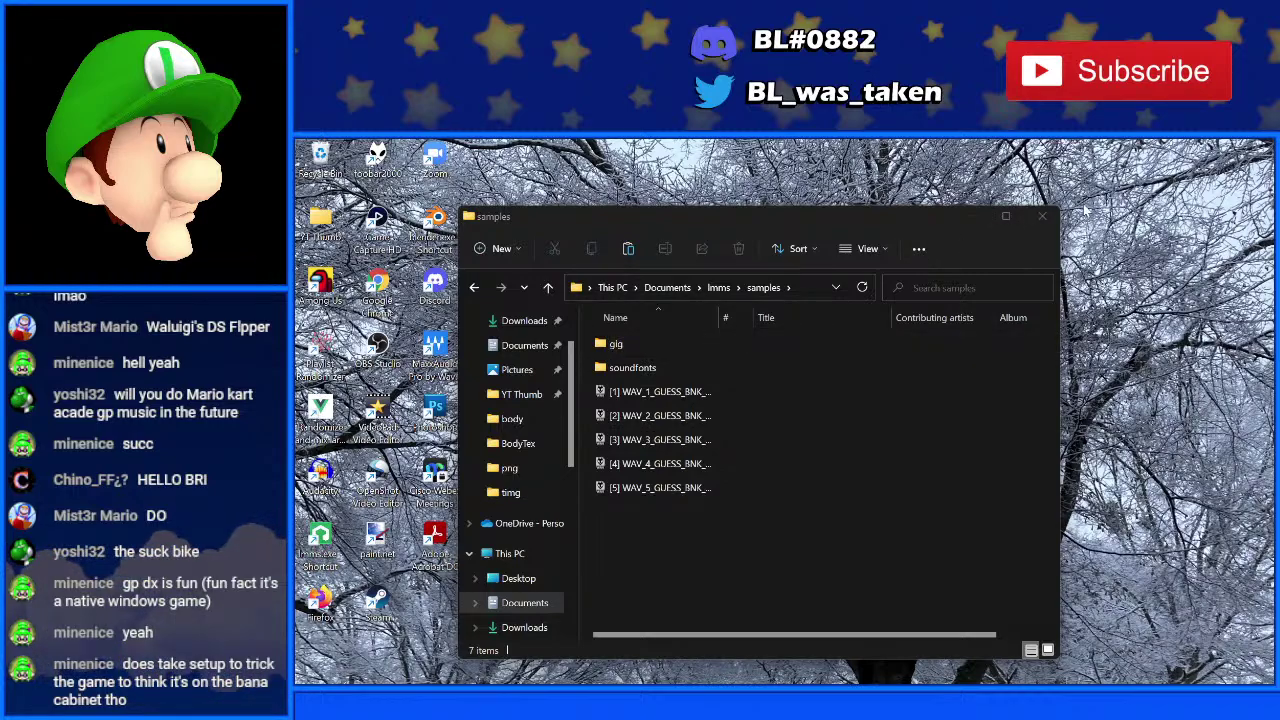
{"action": "left_click", "coordinate": [1042, 216]}
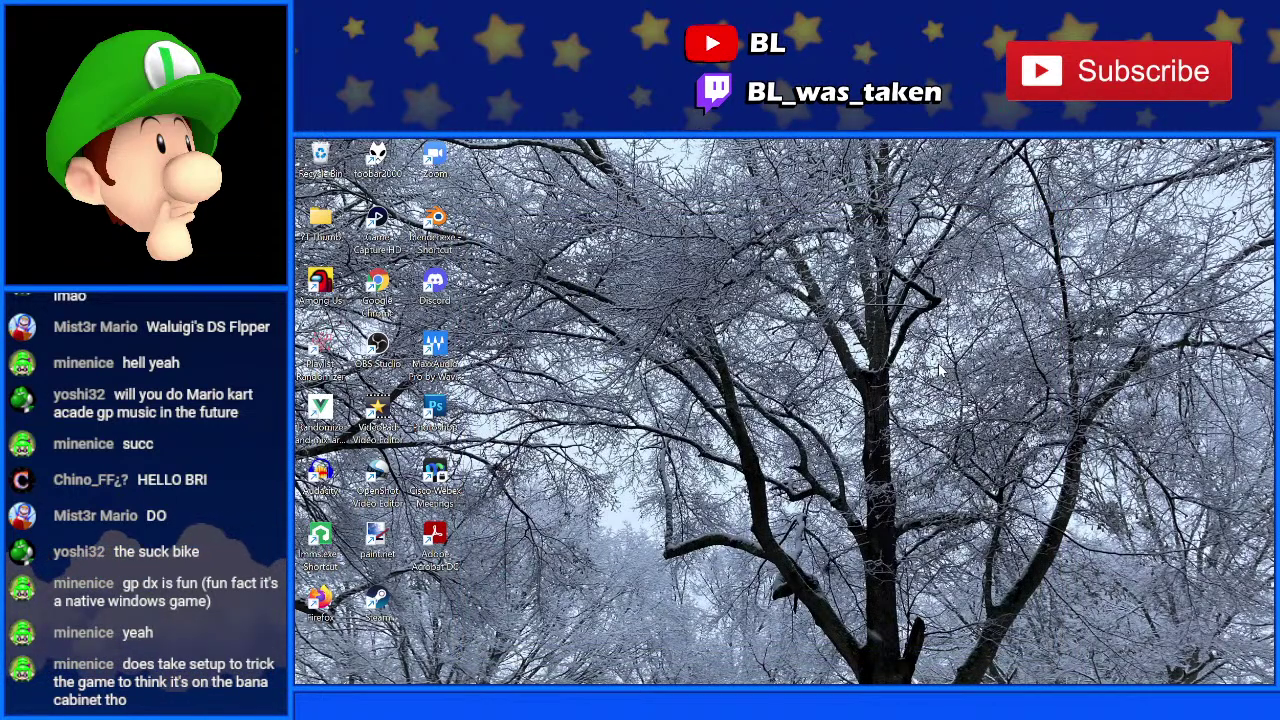